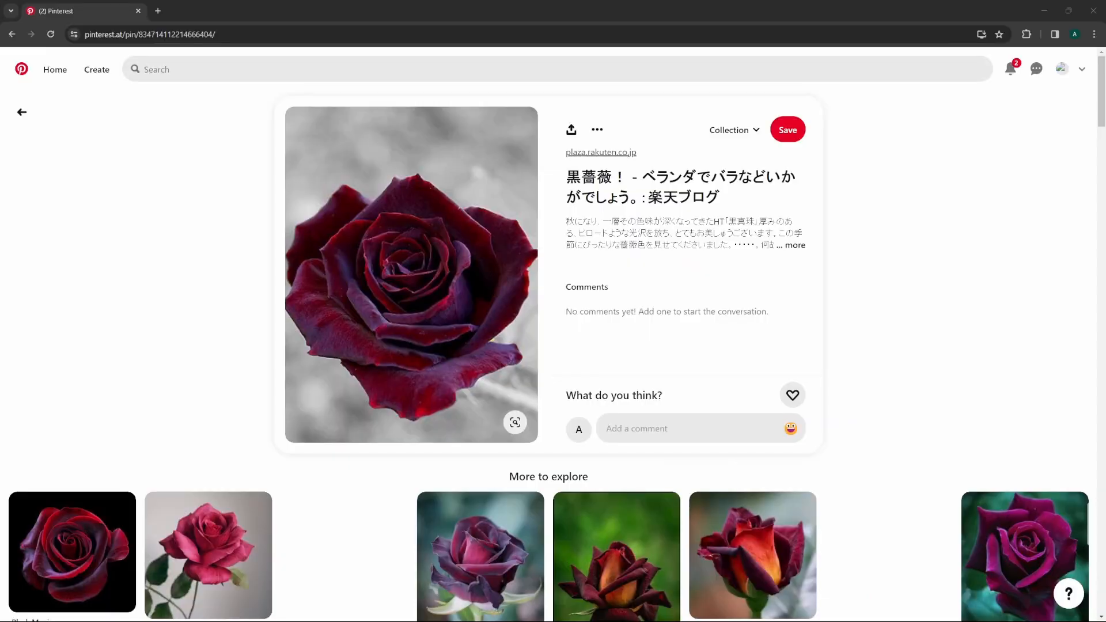
Browse the related rose pins for a reference picture and check the amber resin pin before returning to the results
{"action": "left_click", "coordinate": [481, 4]}
{"action": "left_click", "coordinate": [597, 4]}
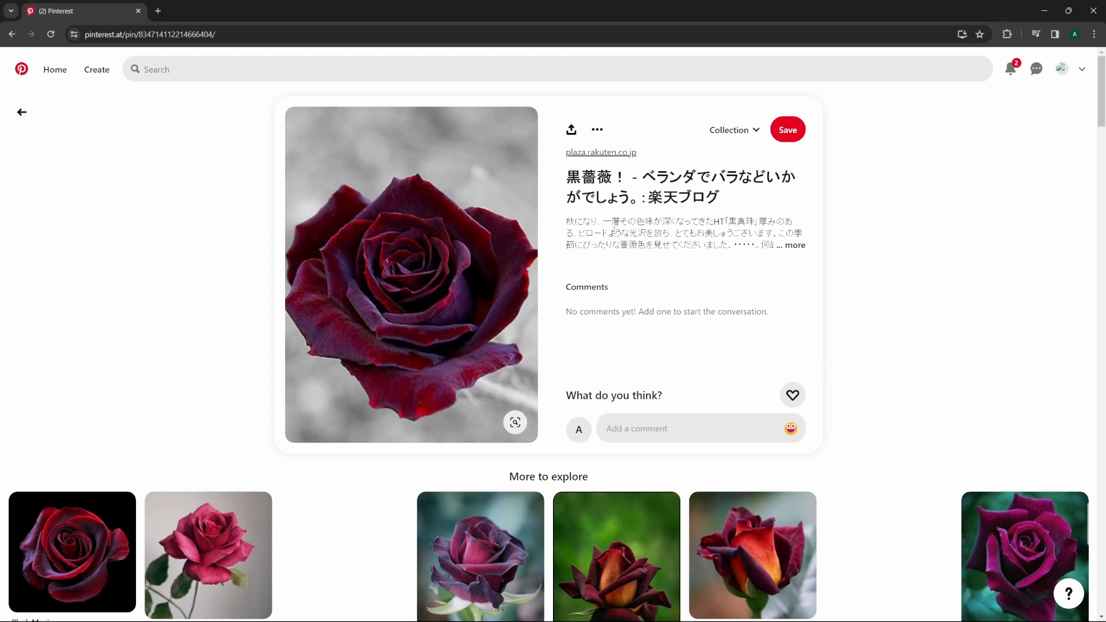
{"action": "scroll", "coordinate": [613, 231], "scroll_direction": "down", "scroll_amount": 1}
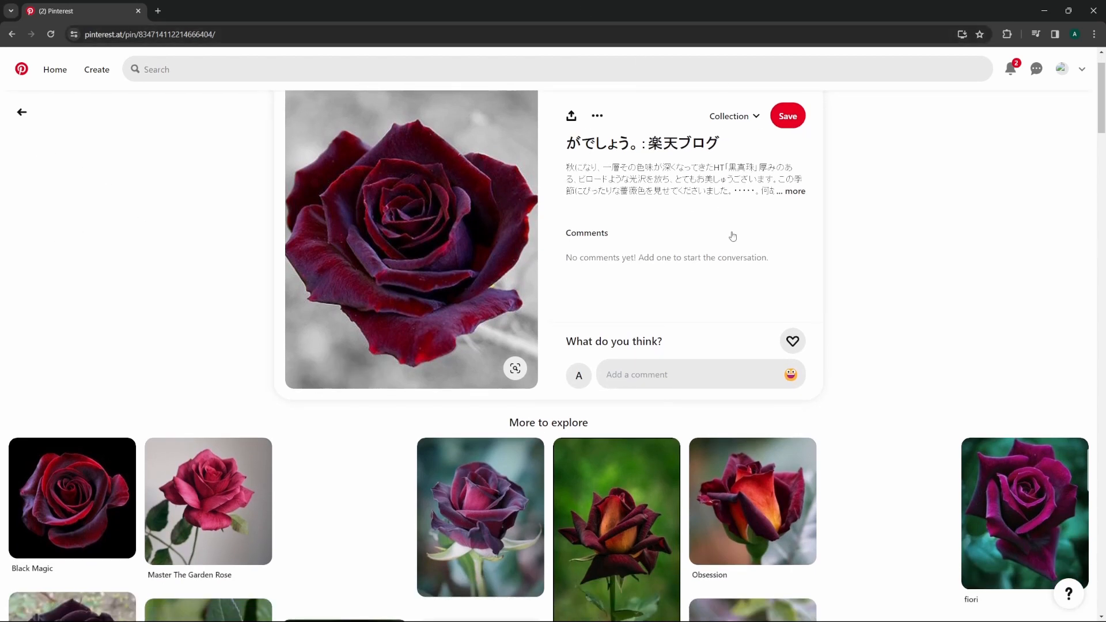
{"action": "scroll", "coordinate": [732, 237], "scroll_direction": "down", "scroll_amount": 4}
{"action": "scroll", "coordinate": [368, 380], "scroll_direction": "down", "scroll_amount": 3}
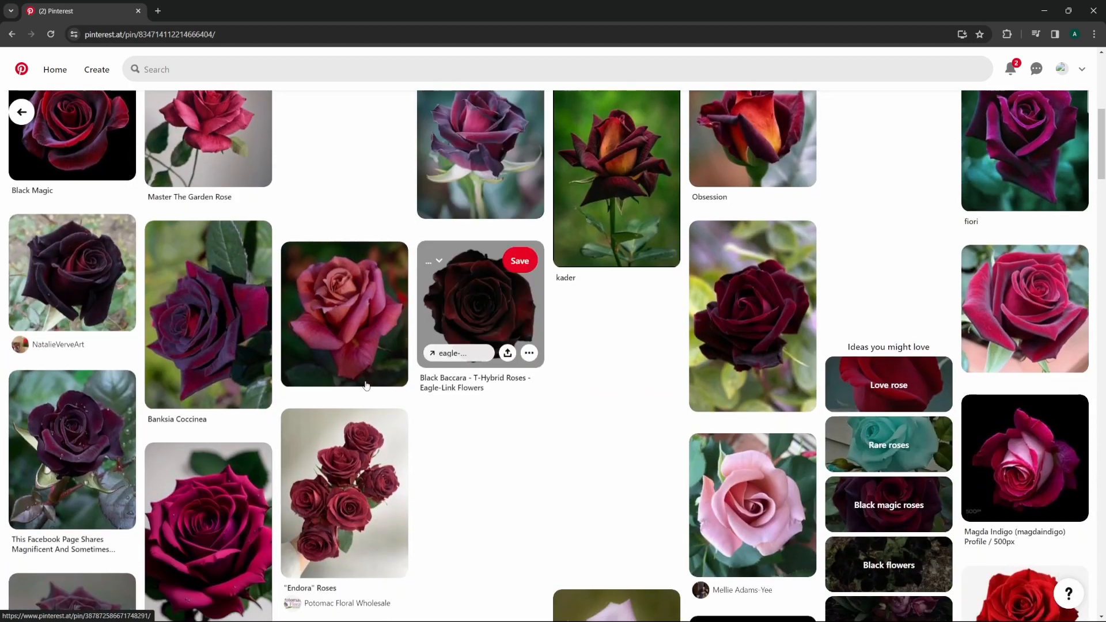
{"action": "scroll", "coordinate": [633, 330], "scroll_direction": "down", "scroll_amount": 6}
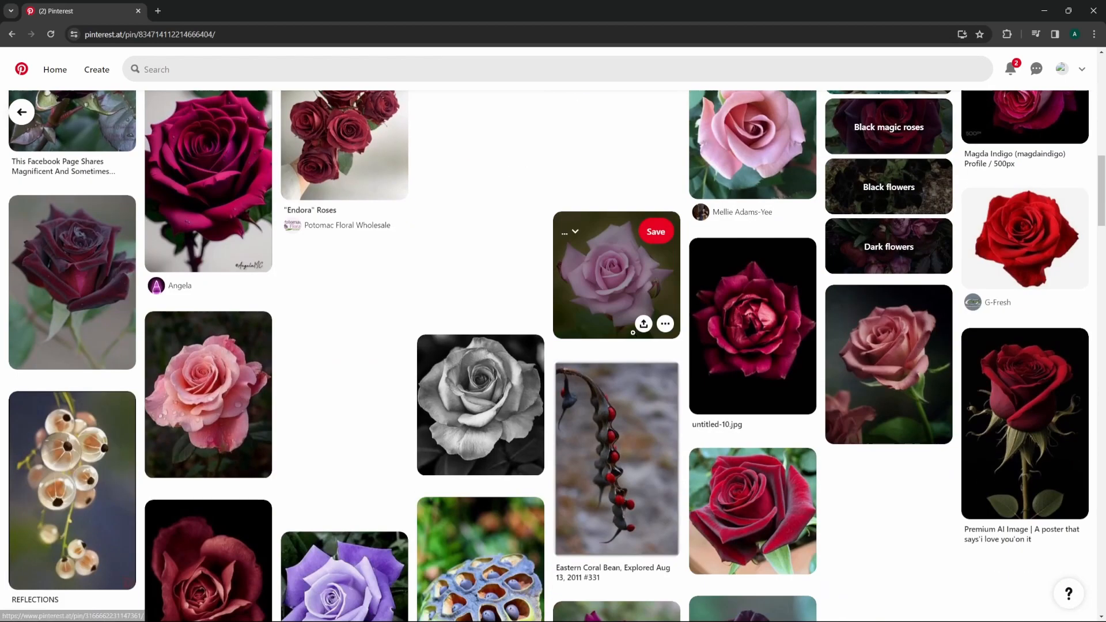
{"action": "scroll", "coordinate": [632, 332], "scroll_direction": "down", "scroll_amount": 4}
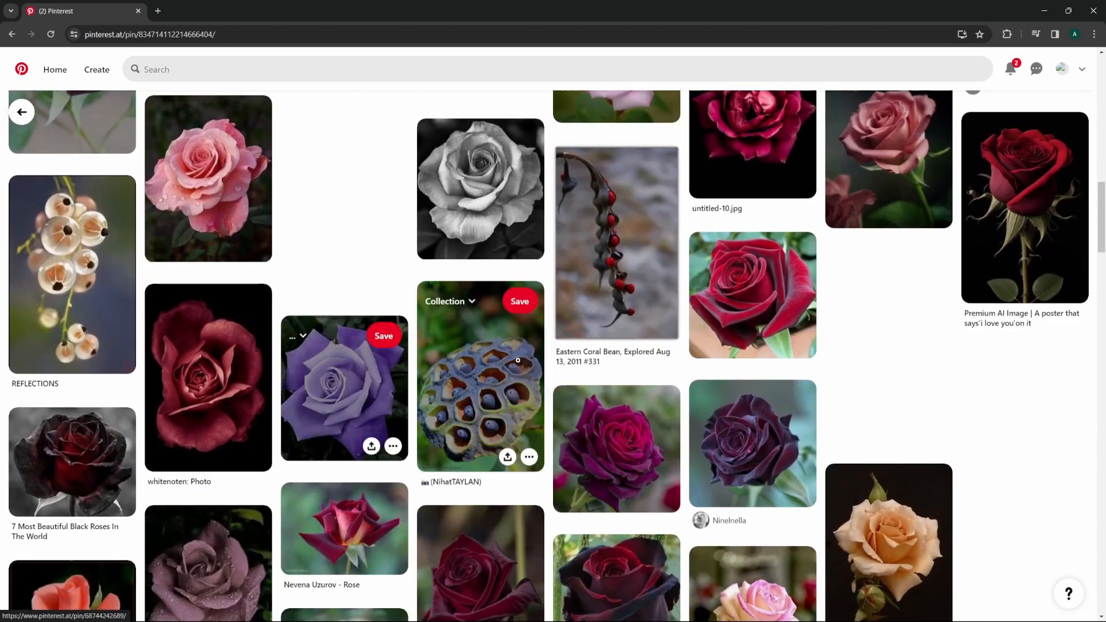
{"action": "scroll", "coordinate": [748, 300], "scroll_direction": "down", "scroll_amount": 2}
{"action": "scroll", "coordinate": [915, 293], "scroll_direction": "down", "scroll_amount": 1}
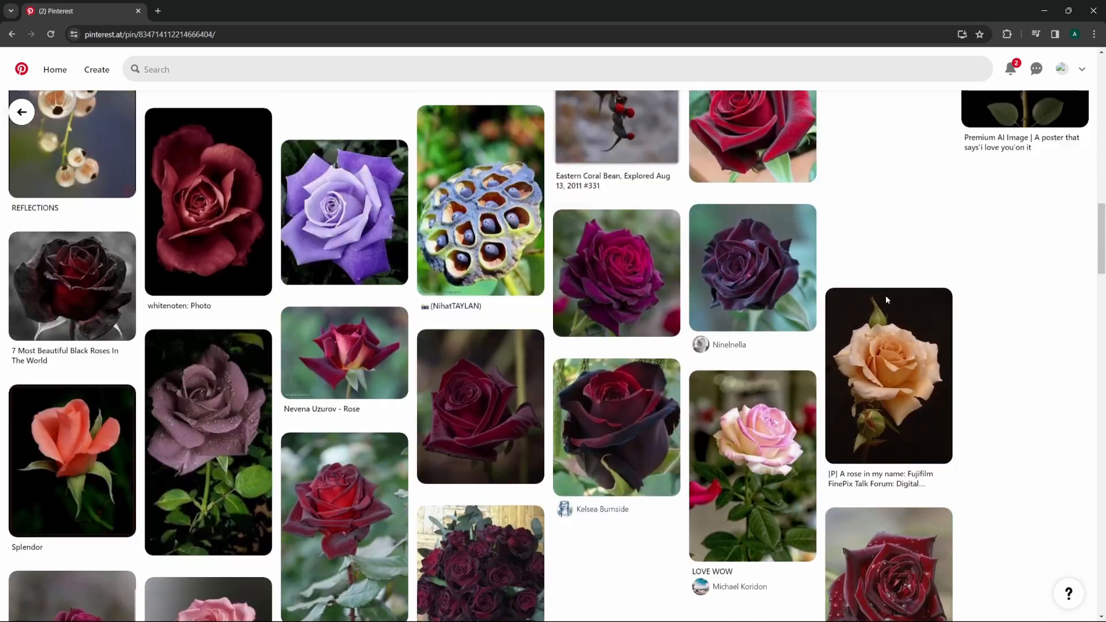
{"action": "scroll", "coordinate": [634, 346], "scroll_direction": "down", "scroll_amount": 2}
{"action": "scroll", "coordinate": [611, 380], "scroll_direction": "down", "scroll_amount": 4}
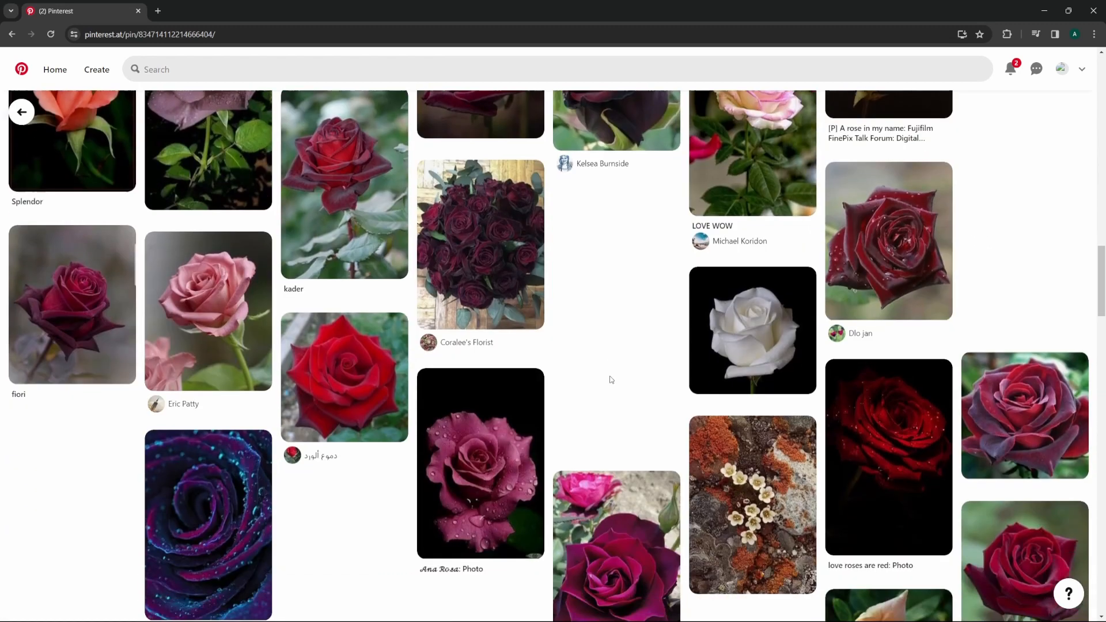
{"action": "scroll", "coordinate": [611, 379], "scroll_direction": "down", "scroll_amount": 6}
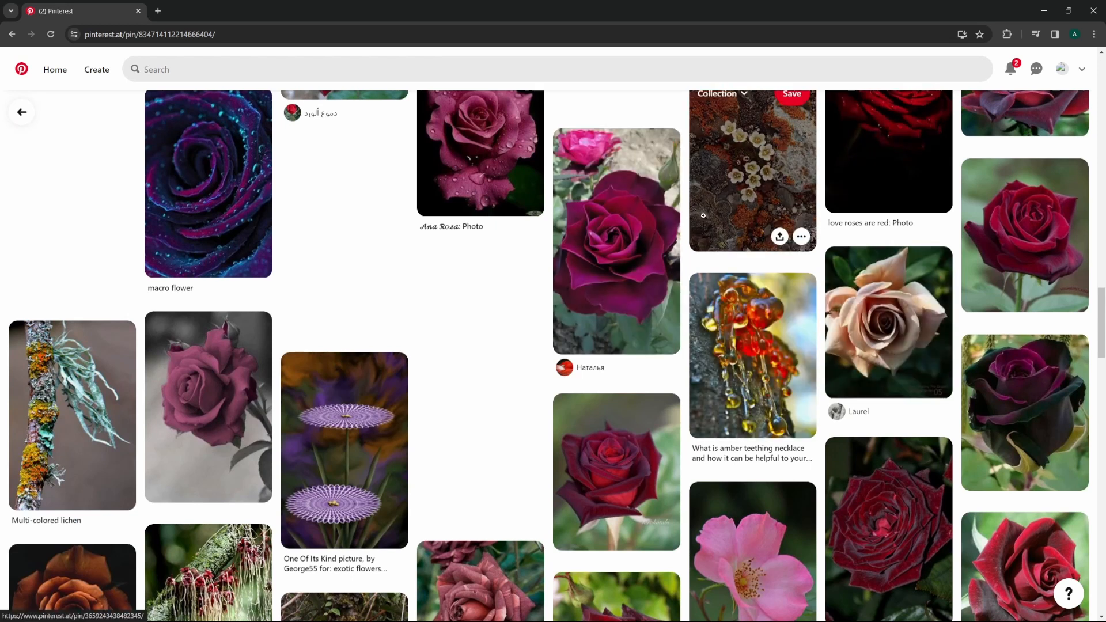
{"action": "left_click", "coordinate": [749, 357]}
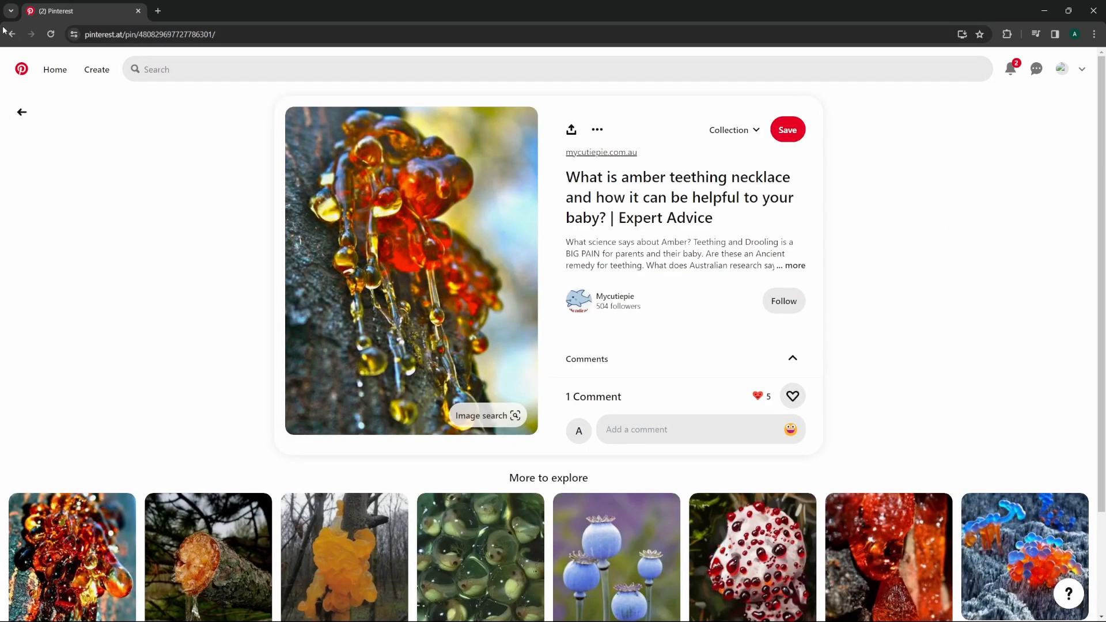
{"action": "left_click", "coordinate": [11, 34]}
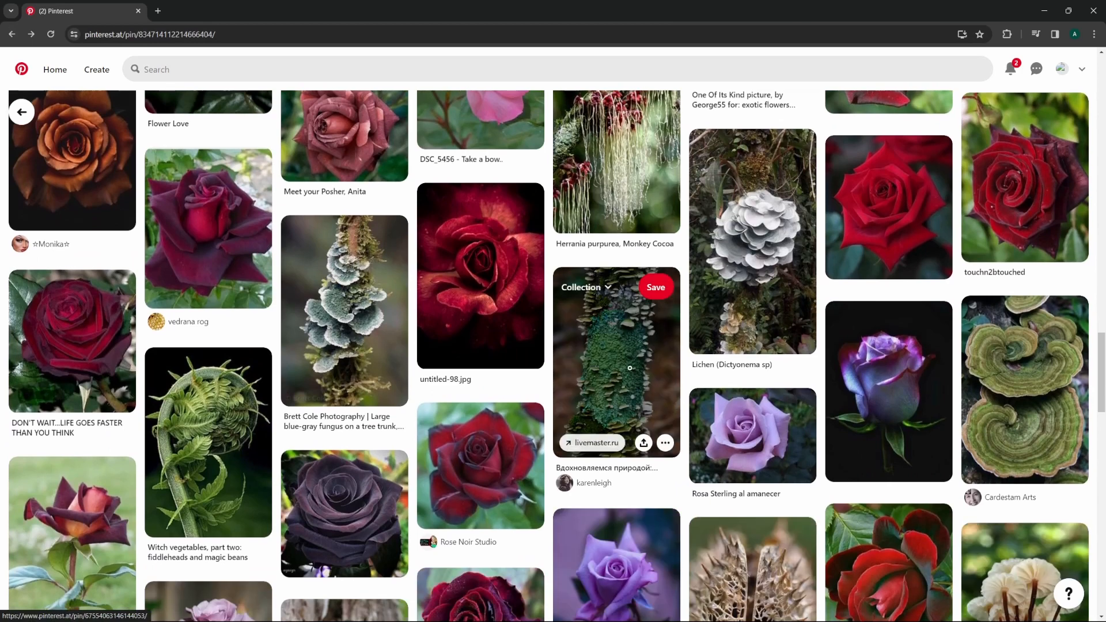
Browse further through the related pins and open the magenta and purple rose titled "DON'T WAIT...LIFE GOES FASTER THAN YOU THINK"
{"action": "scroll", "coordinate": [629, 367], "scroll_direction": "down", "scroll_amount": 10}
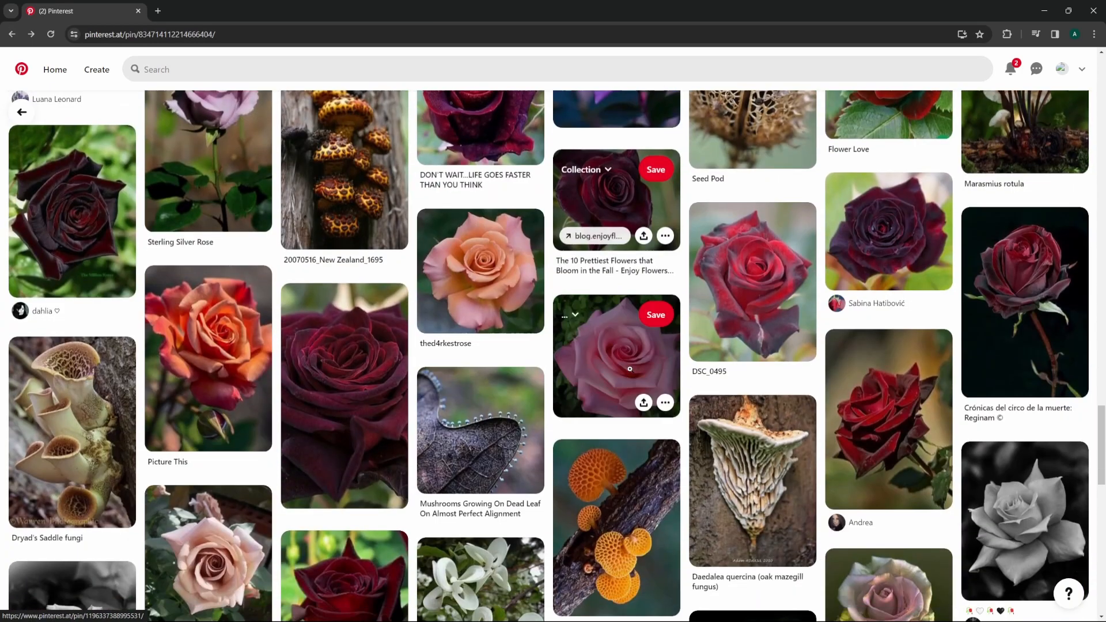
{"action": "scroll", "coordinate": [712, 338], "scroll_direction": "down", "scroll_amount": 4}
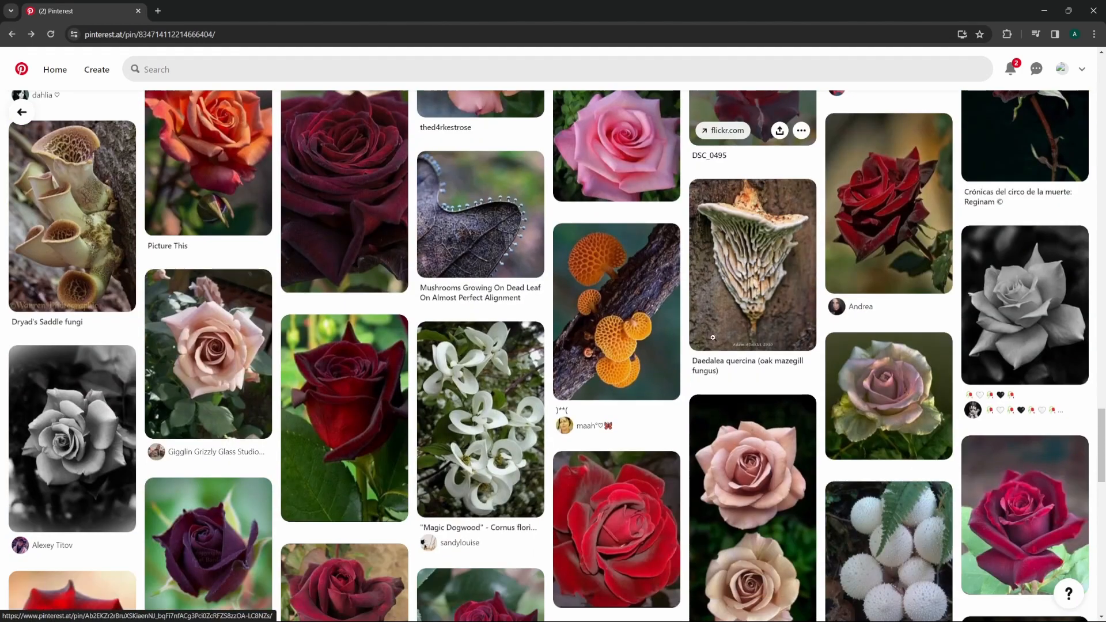
{"action": "scroll", "coordinate": [483, 276], "scroll_direction": "down", "scroll_amount": 4}
{"action": "scroll", "coordinate": [275, 341], "scroll_direction": "down", "scroll_amount": 3}
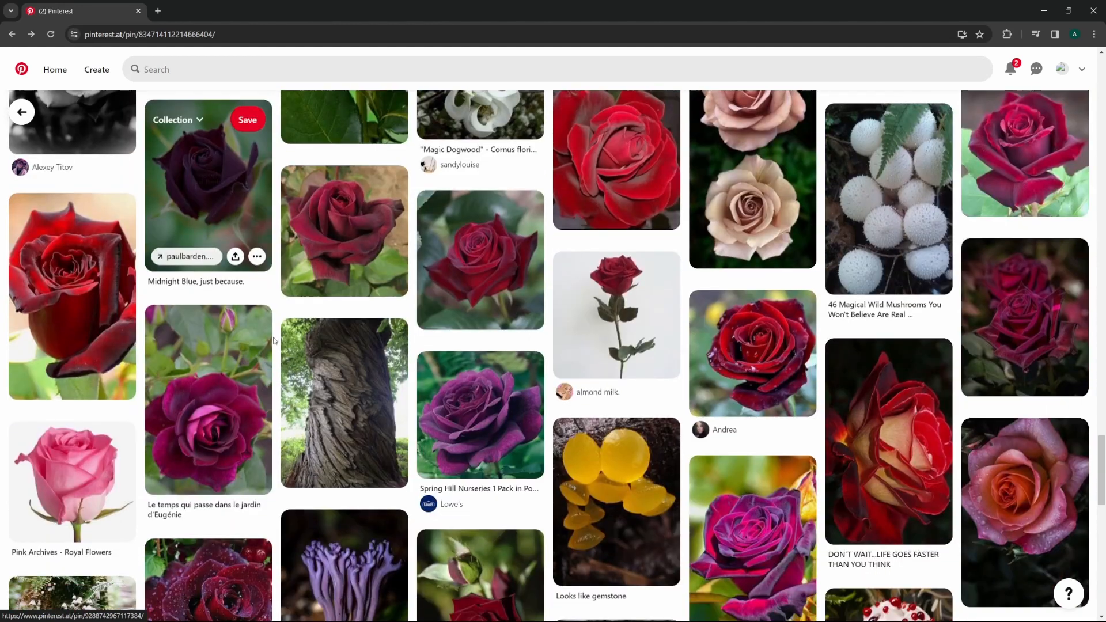
{"action": "scroll", "coordinate": [436, 413], "scroll_direction": "down", "scroll_amount": 2}
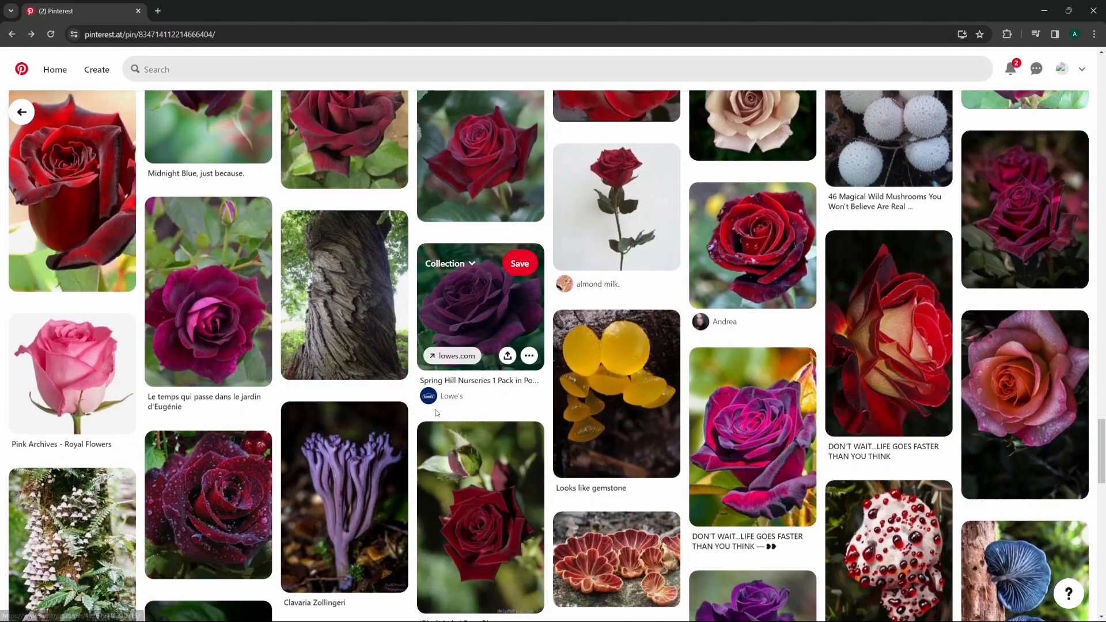
{"action": "left_click", "coordinate": [754, 432]}
{"action": "scroll", "coordinate": [672, 350], "scroll_direction": "down", "scroll_amount": 3}
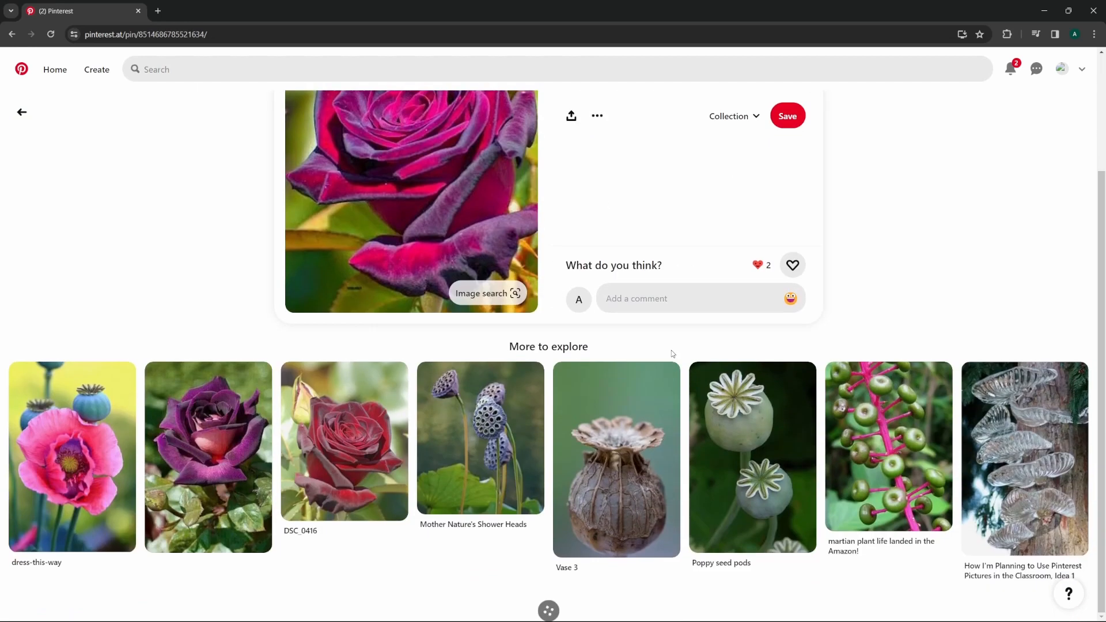
{"action": "scroll", "coordinate": [671, 350], "scroll_direction": "up", "scroll_amount": 2}
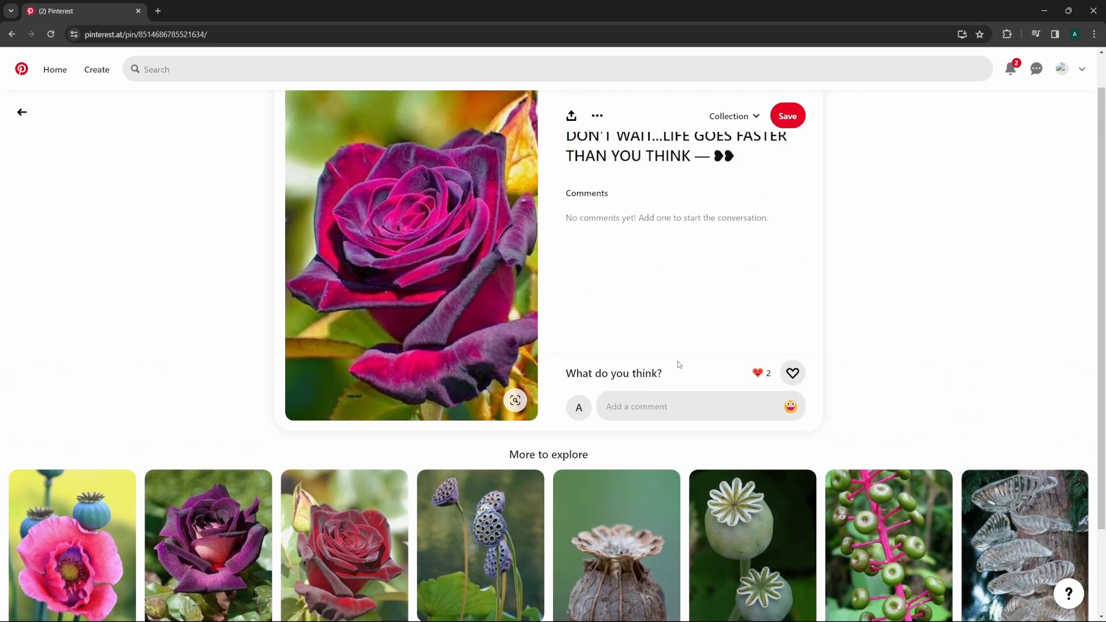
{"action": "scroll", "coordinate": [678, 364], "scroll_direction": "down", "scroll_amount": 2}
{"action": "scroll", "coordinate": [451, 272], "scroll_direction": "up", "scroll_amount": 3}
{"action": "right_click", "coordinate": [452, 272]}
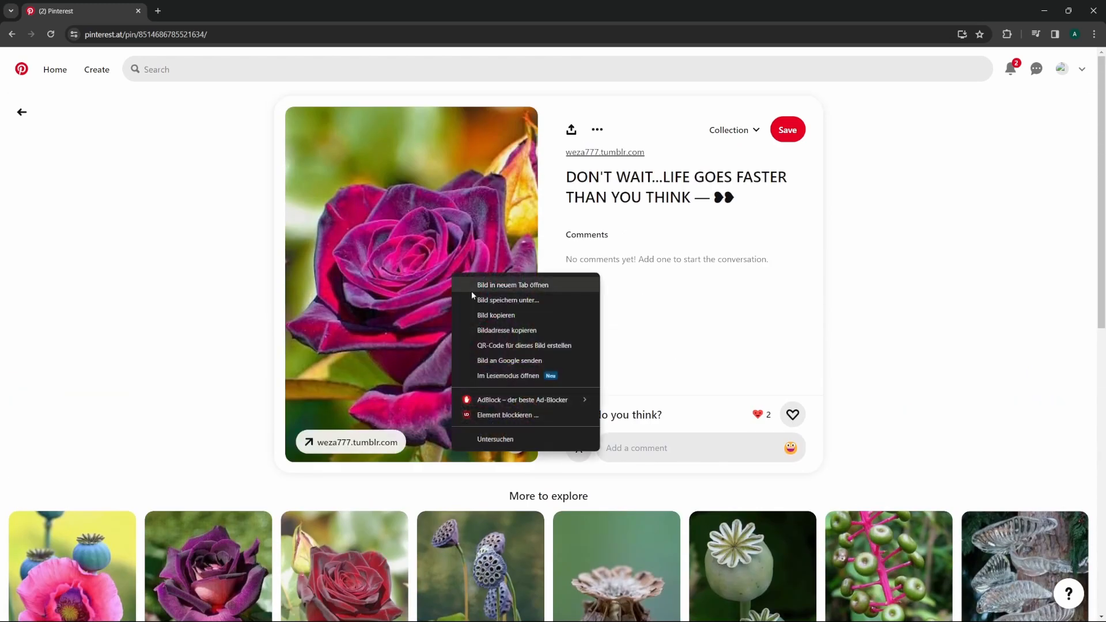
{"action": "left_click", "coordinate": [485, 315]}
{"action": "left_click", "coordinate": [1043, 10]}
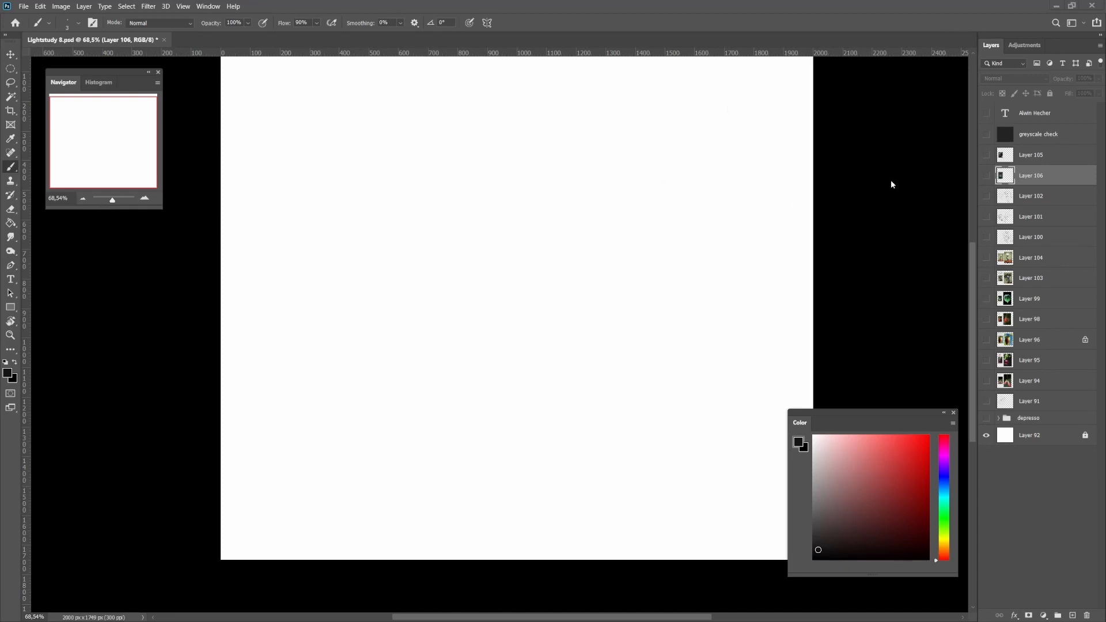
{"action": "key", "text": "alt+Tab"}
{"action": "right_click", "coordinate": [462, 281]}
{"action": "left_click", "coordinate": [488, 314]}
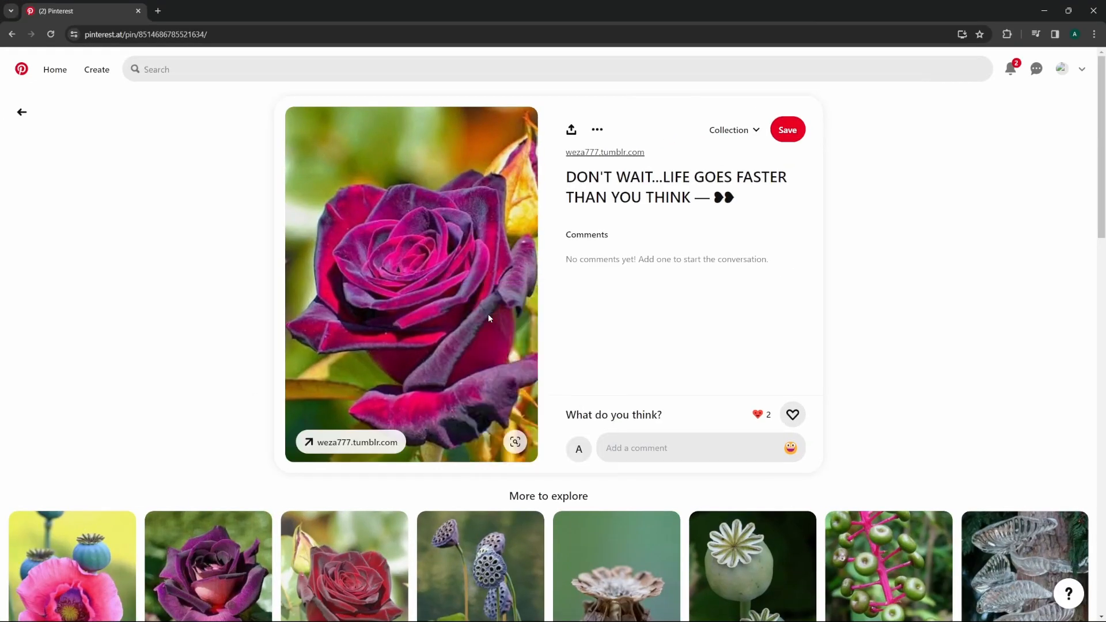
{"action": "key", "text": "Escape"}
Copy the purple rose image from the pin and paste it into the Lightstudy 8.psd document in Photoshop
{"action": "right_click", "coordinate": [465, 317]}
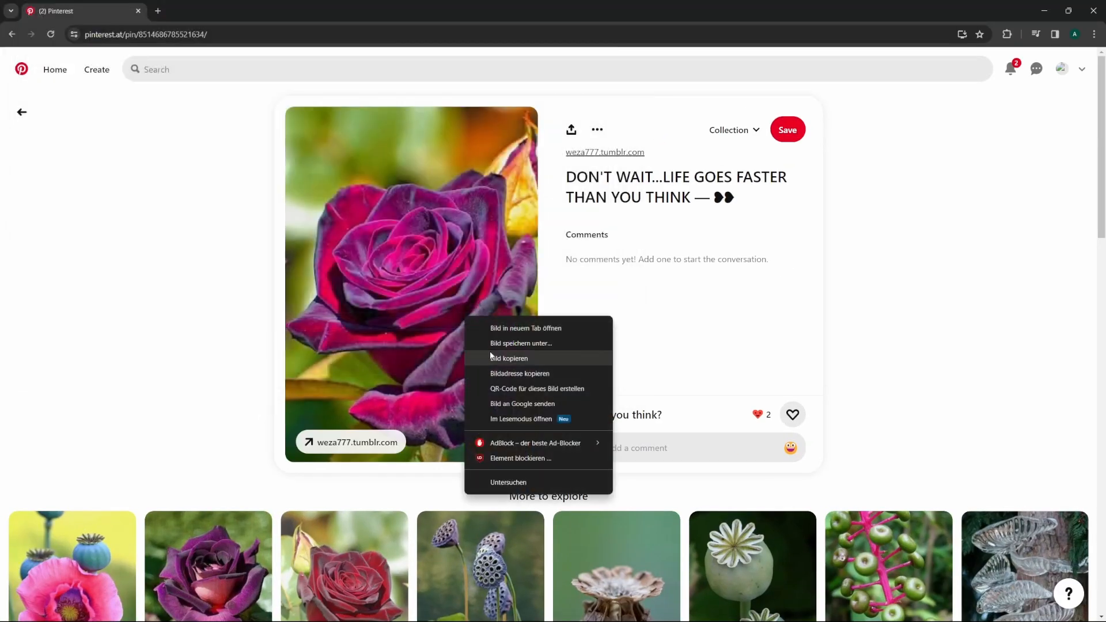
{"action": "left_click", "coordinate": [490, 358]}
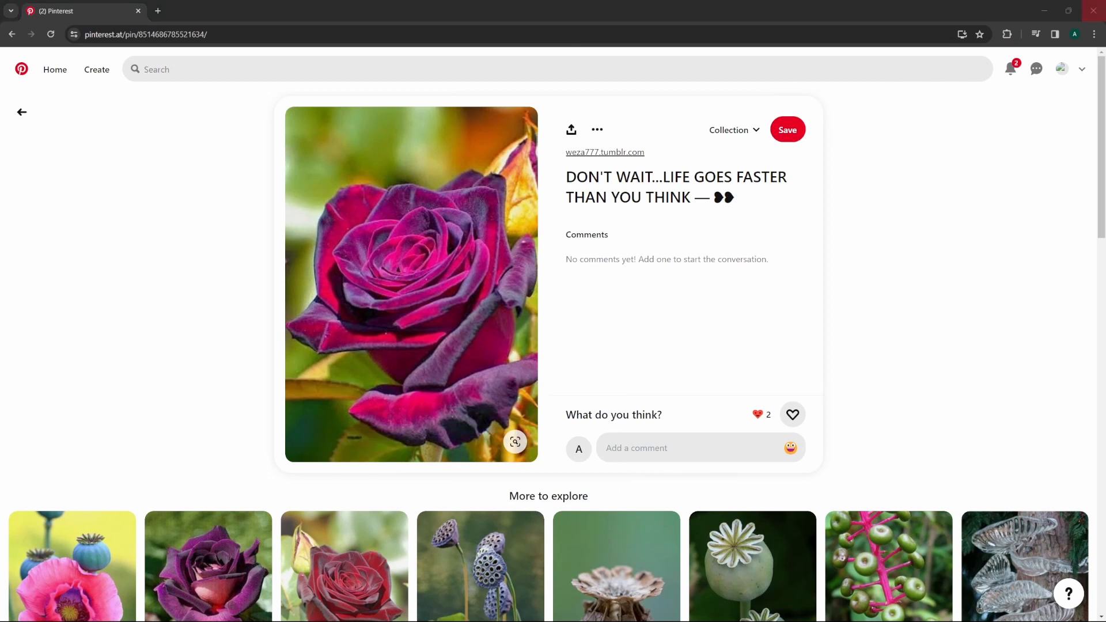
{"action": "left_click", "coordinate": [1043, 10]}
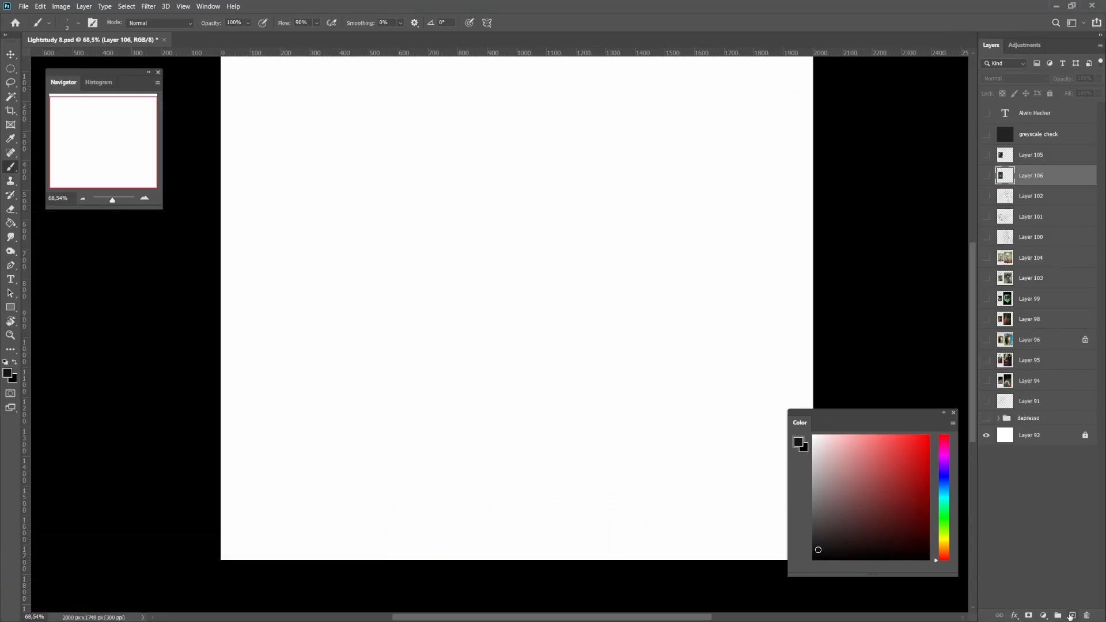
{"action": "key", "text": "ctrl+v"}
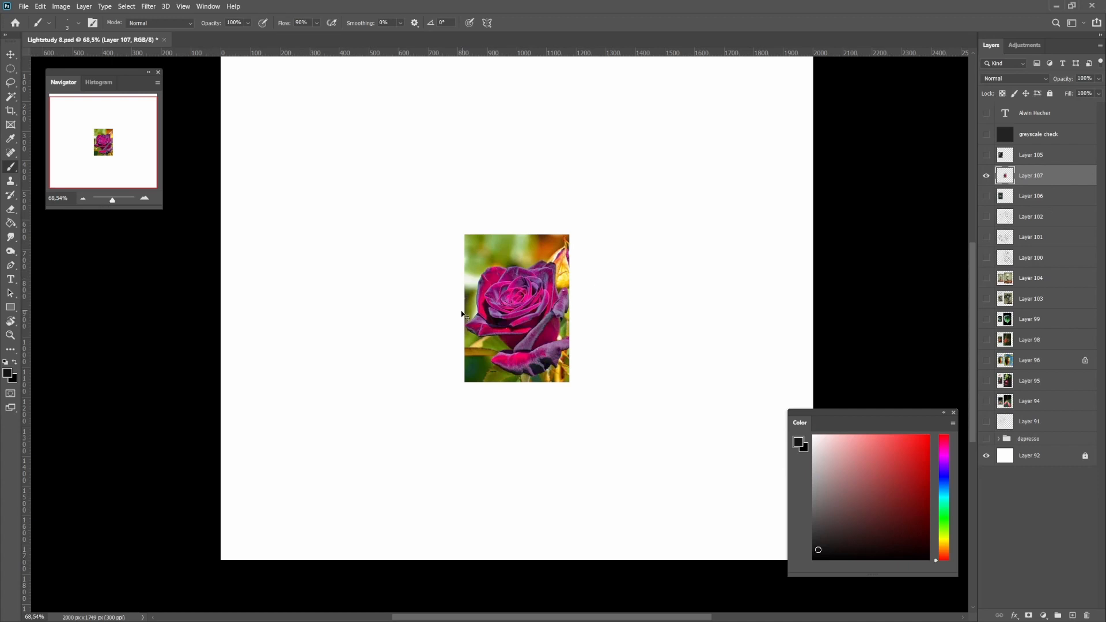
Move the pasted rose picture horizontally to the left part of the canvas
{"action": "key", "text": "ctrl+t"}
{"action": "left_click_drag", "start_coordinate": [522, 321], "coordinate": [314, 321]}
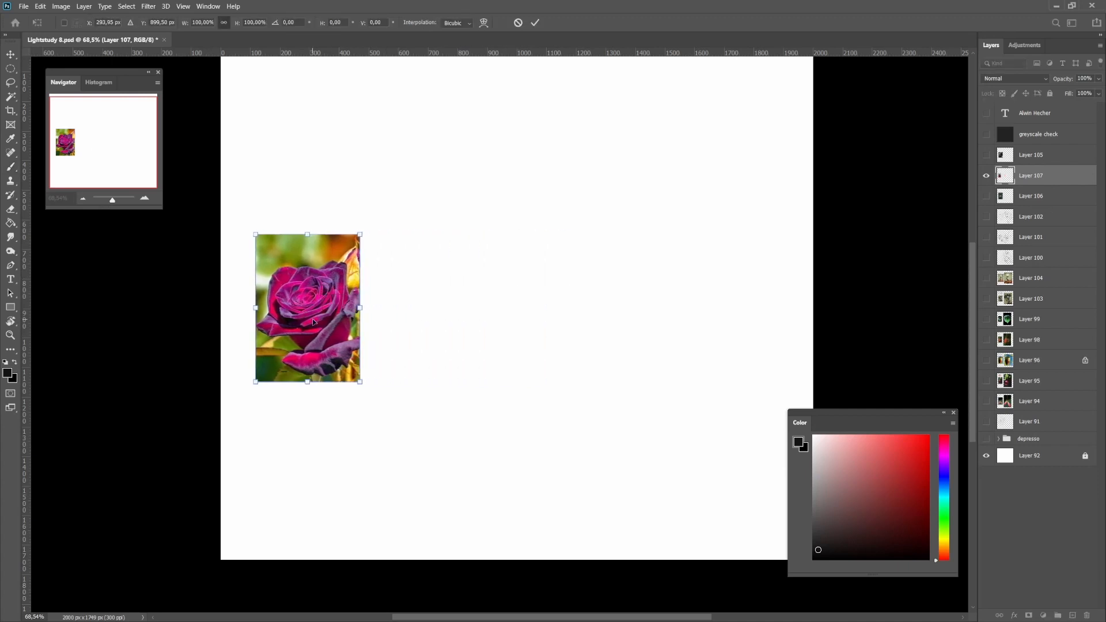
{"action": "key", "text": "Return"}
{"action": "key", "text": "b"}
Hide the rose layer and move it one place down, below Layer 106
{"action": "left_click", "coordinate": [986, 176]}
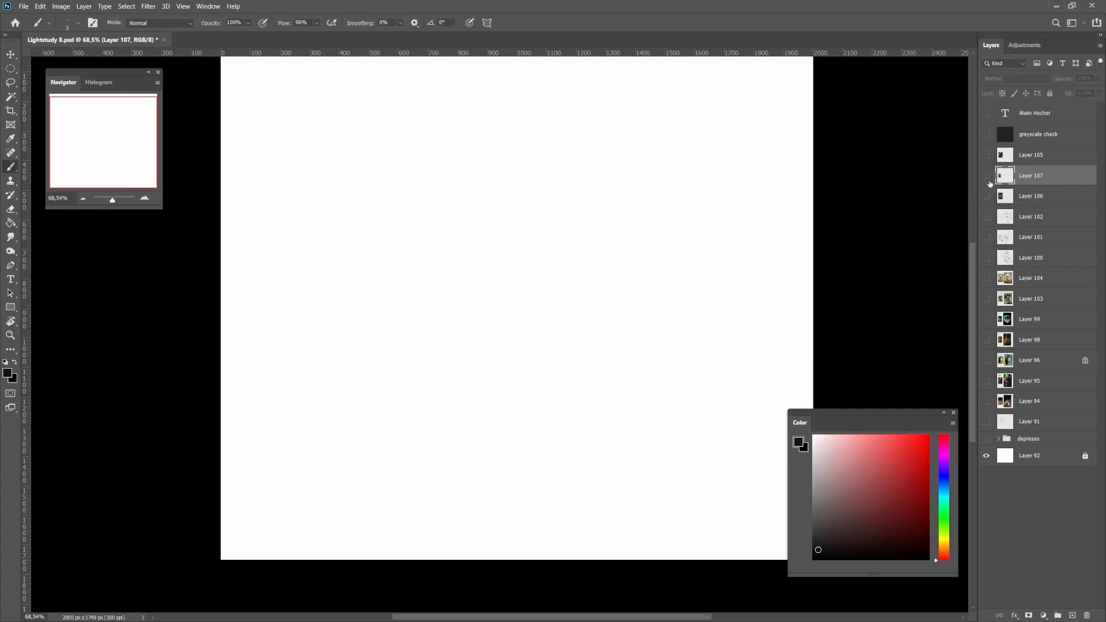
{"action": "key", "text": "ctrl+bracketleft"}
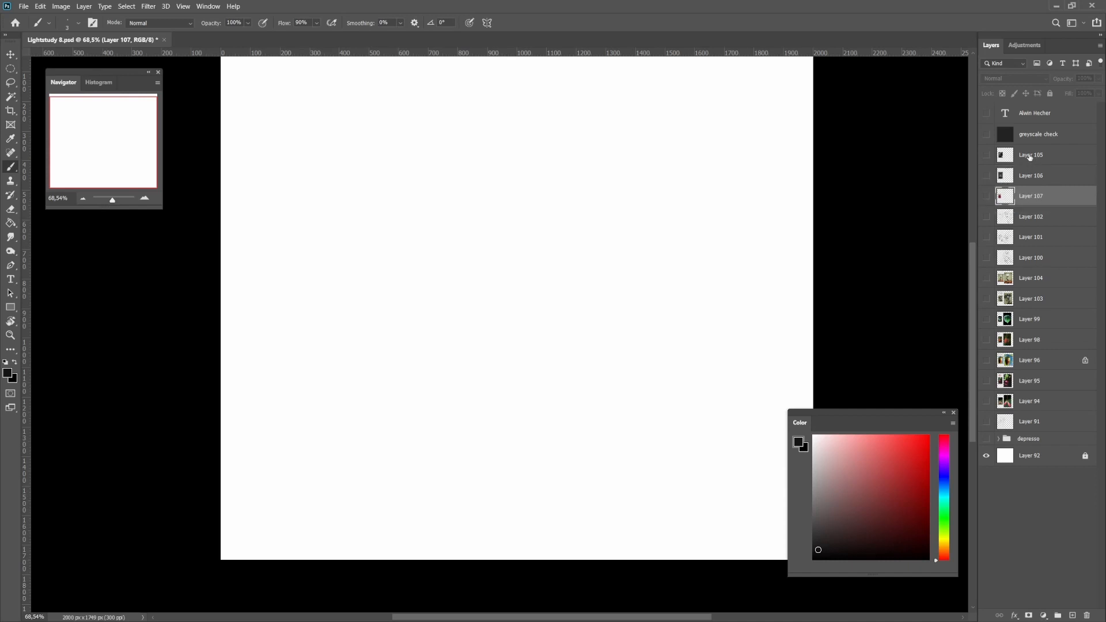
Show the woman's portrait photo on Layer 105 and add a new empty layer above it
{"action": "left_click", "coordinate": [1029, 157]}
{"action": "left_click", "coordinate": [985, 156]}
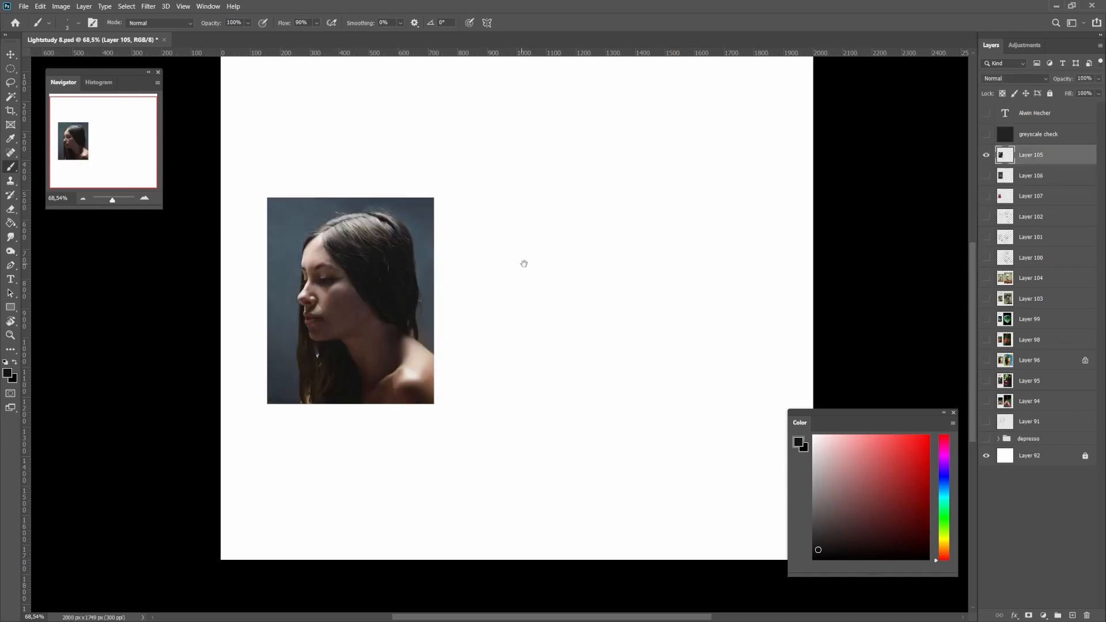
{"action": "left_click_drag", "start_coordinate": [523, 263], "coordinate": [499, 283]}
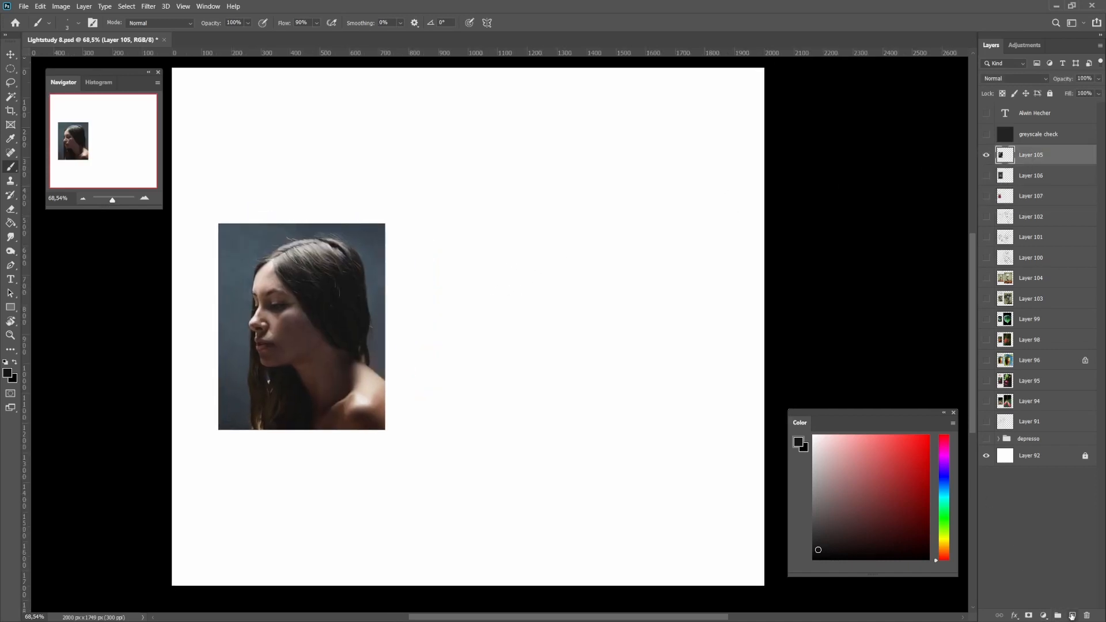
{"action": "left_click", "coordinate": [1071, 615]}
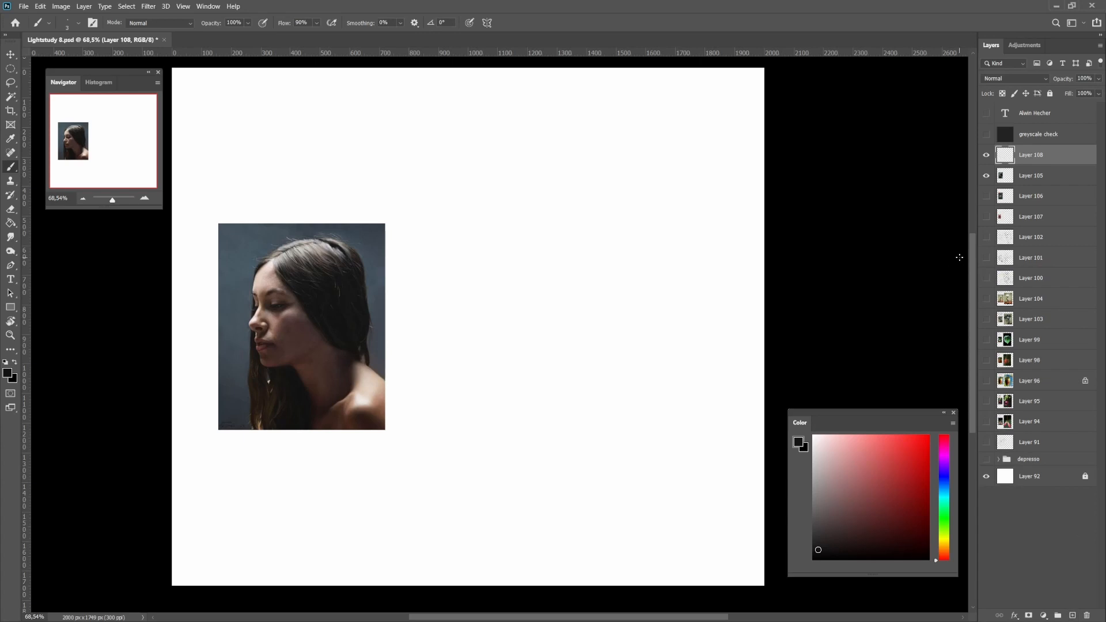
{"action": "right_click", "coordinate": [575, 324]}
{"action": "key", "text": "Escape"}
{"action": "mouse_move", "coordinate": [570, 193]}
{"action": "left_mouse_down"}
{"action": "mouse_move", "coordinate": [515, 264]}
{"action": "mouse_move", "coordinate": [621, 459]}
{"action": "left_mouse_up"}
{"action": "key", "text": "ctrl+z"}
Sketch the long curved front contour of the face beside the portrait photo, redoing the stroke until it fits
{"action": "left_click_drag", "start_coordinate": [575, 352], "coordinate": [528, 336]}
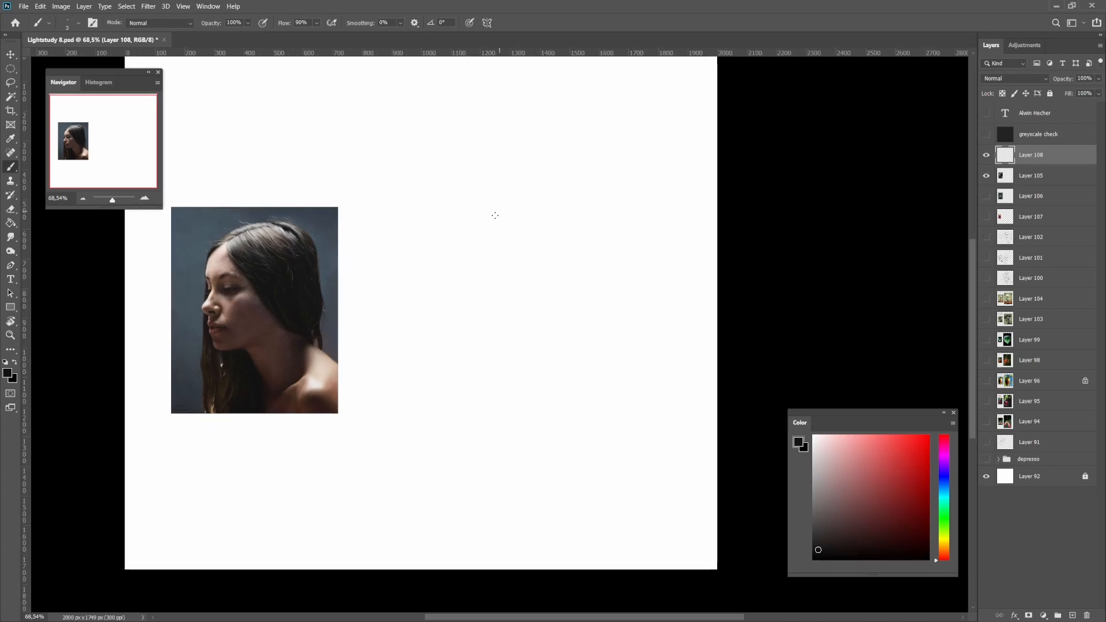
{"action": "left_click_drag", "start_coordinate": [501, 178], "coordinate": [467, 319]}
{"action": "key", "text": "ctrl+z"}
{"action": "left_click_drag", "start_coordinate": [504, 178], "coordinate": [473, 369]}
{"action": "key", "text": "ctrl+z"}
{"action": "key", "text": "ctrl+z"}
{"action": "left_click_drag", "start_coordinate": [493, 165], "coordinate": [465, 406]}
{"action": "key", "text": "ctrl+z"}
{"action": "left_click_drag", "start_coordinate": [493, 167], "coordinate": [470, 404]}
{"action": "key", "text": "ctrl+z"}
{"action": "key", "text": "ctrl+z"}
Sketch the chin and the jawline rising toward the ear, redoing strokes that do not match the portrait
{"action": "mouse_move", "coordinate": [458, 186]}
{"action": "left_mouse_down"}
{"action": "mouse_move", "coordinate": [433, 303]}
{"action": "mouse_move", "coordinate": [458, 399]}
{"action": "mouse_move", "coordinate": [568, 352]}
{"action": "left_mouse_up"}
{"action": "key", "text": "ctrl+z"}
{"action": "mouse_move", "coordinate": [445, 380]}
{"action": "left_mouse_down"}
{"action": "mouse_move", "coordinate": [464, 407]}
{"action": "mouse_move", "coordinate": [576, 339]}
{"action": "left_mouse_up"}
{"action": "key", "text": "ctrl+z"}
{"action": "mouse_move", "coordinate": [461, 403]}
{"action": "left_mouse_down"}
{"action": "mouse_move", "coordinate": [574, 360]}
{"action": "mouse_move", "coordinate": [556, 372]}
{"action": "mouse_move", "coordinate": [588, 440]}
{"action": "left_mouse_up"}
{"action": "key", "text": "ctrl+z"}
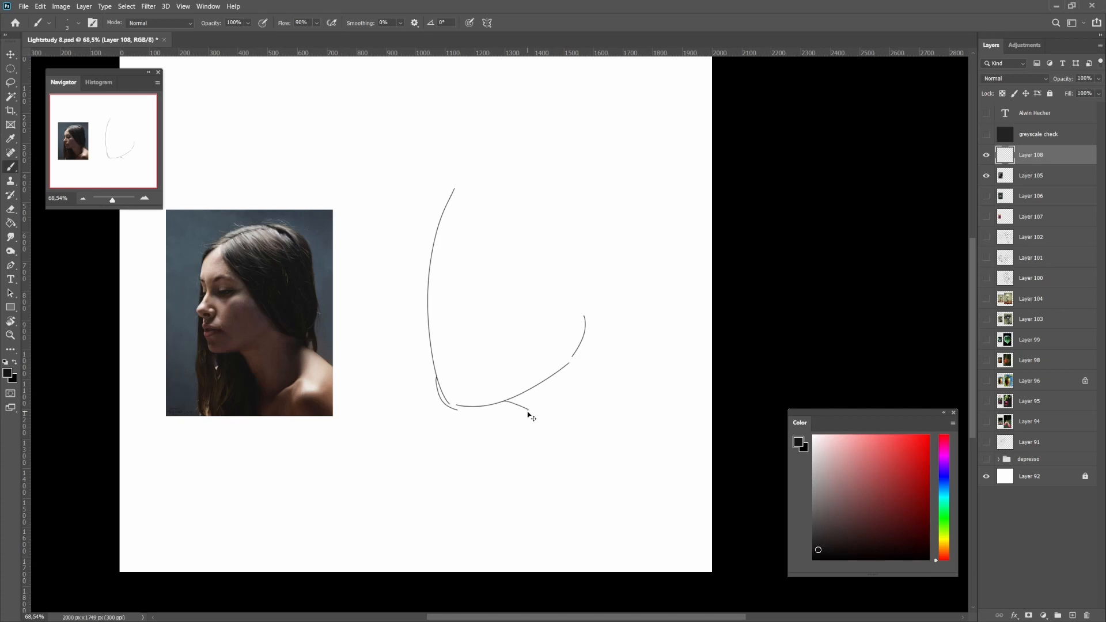
Sketch the front line of the neck and the curved shoulder contour below the jaw
{"action": "mouse_move", "coordinate": [531, 413]}
{"action": "left_mouse_down"}
{"action": "mouse_move", "coordinate": [606, 486]}
{"action": "mouse_move", "coordinate": [659, 410]}
{"action": "left_mouse_up"}
{"action": "mouse_move", "coordinate": [644, 362]}
{"action": "left_mouse_down"}
{"action": "mouse_move", "coordinate": [640, 433]}
{"action": "mouse_move", "coordinate": [654, 399]}
{"action": "left_mouse_up"}
{"action": "left_click_drag", "start_coordinate": [641, 361], "coordinate": [637, 392]}
{"action": "left_click_drag", "start_coordinate": [531, 290], "coordinate": [638, 425]}
{"action": "key", "text": "ctrl+z"}
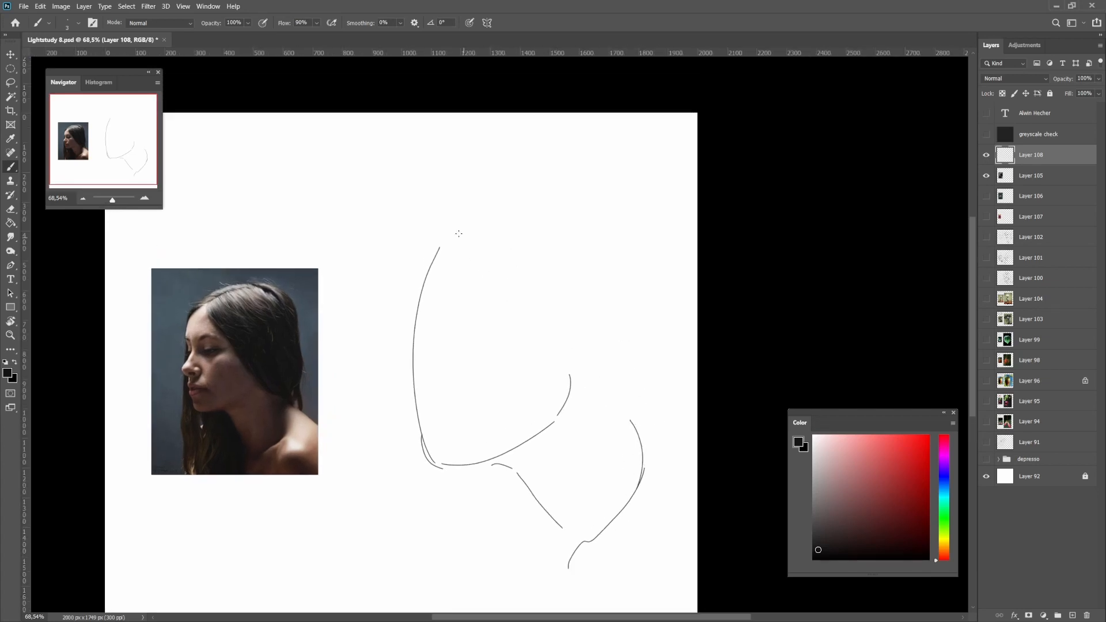
Sketch the hairline sweeping from the forehead past the cheek down to the shoulder, redoing strokes that are off
{"action": "key", "text": "ctrl+z"}
{"action": "left_click_drag", "start_coordinate": [489, 233], "coordinate": [526, 307]}
{"action": "key", "text": "ctrl+z"}
{"action": "left_click_drag", "start_coordinate": [481, 233], "coordinate": [559, 333]}
{"action": "key", "text": "ctrl+z"}
{"action": "mouse_move", "coordinate": [472, 234]}
{"action": "left_mouse_down"}
{"action": "mouse_move", "coordinate": [572, 365]}
{"action": "mouse_move", "coordinate": [632, 413]}
{"action": "left_mouse_up"}
{"action": "key", "text": "ctrl+z"}
{"action": "left_click_drag", "start_coordinate": [576, 371], "coordinate": [622, 405]}
{"action": "key", "text": "ctrl+z"}
{"action": "left_click_drag", "start_coordinate": [580, 374], "coordinate": [625, 410]}
{"action": "key", "text": "ctrl+z"}
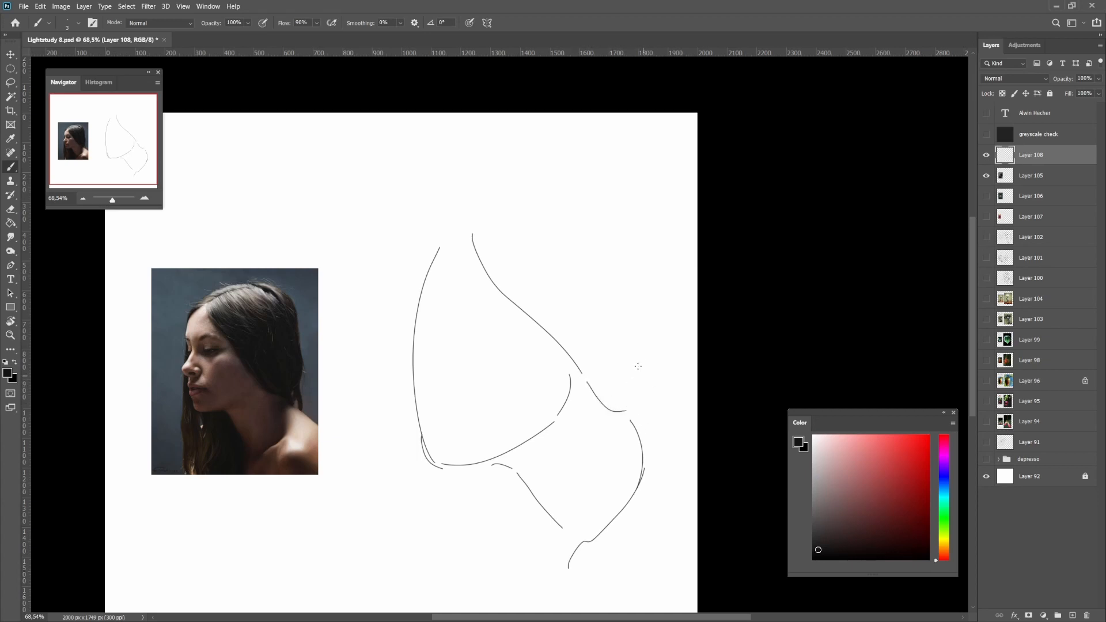
Sketch the back outline of the head and hair with two curved vertical strokes above the shoulder
{"action": "left_click_drag", "start_coordinate": [639, 339], "coordinate": [657, 407]}
{"action": "key", "text": "ctrl+z"}
{"action": "mouse_move", "coordinate": [663, 316]}
{"action": "left_mouse_down"}
{"action": "mouse_move", "coordinate": [664, 411]}
{"action": "mouse_move", "coordinate": [656, 407]}
{"action": "left_mouse_up"}
{"action": "key", "text": "ctrl+z"}
{"action": "left_click_drag", "start_coordinate": [628, 221], "coordinate": [655, 292]}
{"action": "key", "text": "ctrl+z"}
{"action": "left_click_drag", "start_coordinate": [666, 222], "coordinate": [676, 296]}
Sketch the arched top of the head joining the back outline, and refine the stroke on the crown
{"action": "mouse_move", "coordinate": [657, 222]}
{"action": "left_mouse_down"}
{"action": "mouse_move", "coordinate": [579, 197]}
{"action": "mouse_move", "coordinate": [634, 197]}
{"action": "mouse_move", "coordinate": [545, 198]}
{"action": "mouse_move", "coordinate": [619, 207]}
{"action": "left_mouse_up"}
{"action": "key", "text": "ctrl+z"}
{"action": "key", "text": "ctrl+z"}
{"action": "key", "text": "ctrl+z"}
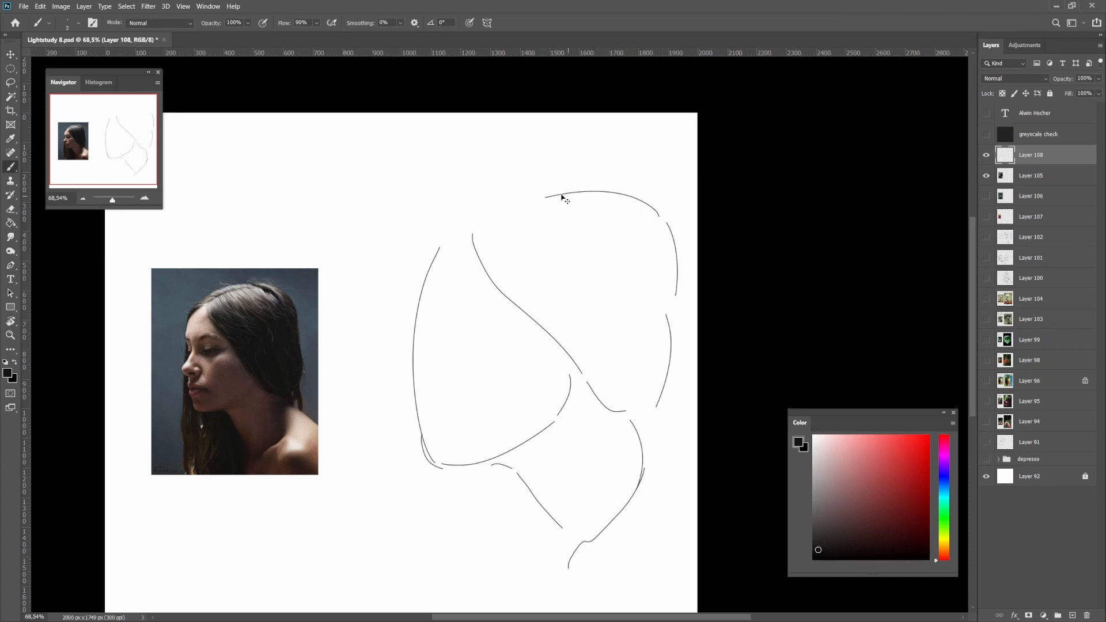
{"action": "left_click_drag", "start_coordinate": [556, 193], "coordinate": [618, 207]}
{"action": "key", "text": "ctrl+z"}
{"action": "key", "text": "ctrl+z"}
Sketch the arched near eyebrow, the far brow mark and the nose bridge curving down to the nose tip
{"action": "left_click_drag", "start_coordinate": [440, 303], "coordinate": [500, 325]}
{"action": "scroll", "coordinate": [421, 310], "scroll_direction": "up", "scroll_amount": 2}
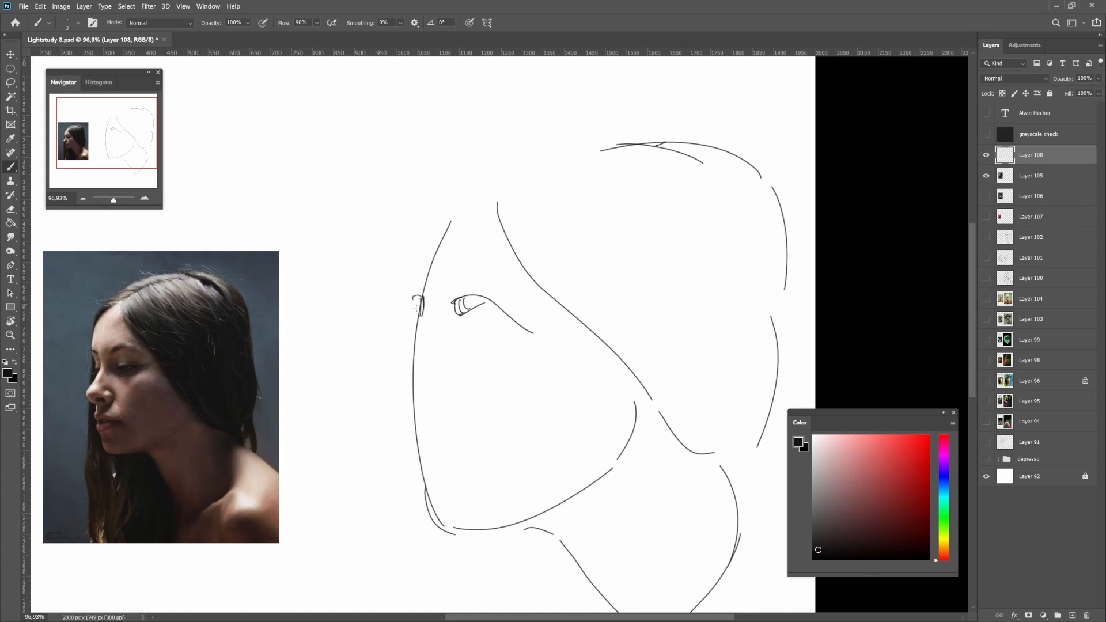
{"action": "left_click_drag", "start_coordinate": [428, 338], "coordinate": [378, 339], "text": "ctrl"}
{"action": "left_click_drag", "start_coordinate": [431, 391], "coordinate": [429, 366]}
{"action": "left_click_drag", "start_coordinate": [433, 296], "coordinate": [491, 253], "text": "ctrl"}
{"action": "left_click_drag", "start_coordinate": [501, 328], "coordinate": [444, 320], "text": "ctrl"}
{"action": "left_click_drag", "start_coordinate": [481, 339], "coordinate": [458, 312]}
{"action": "key", "text": "ctrl+z"}
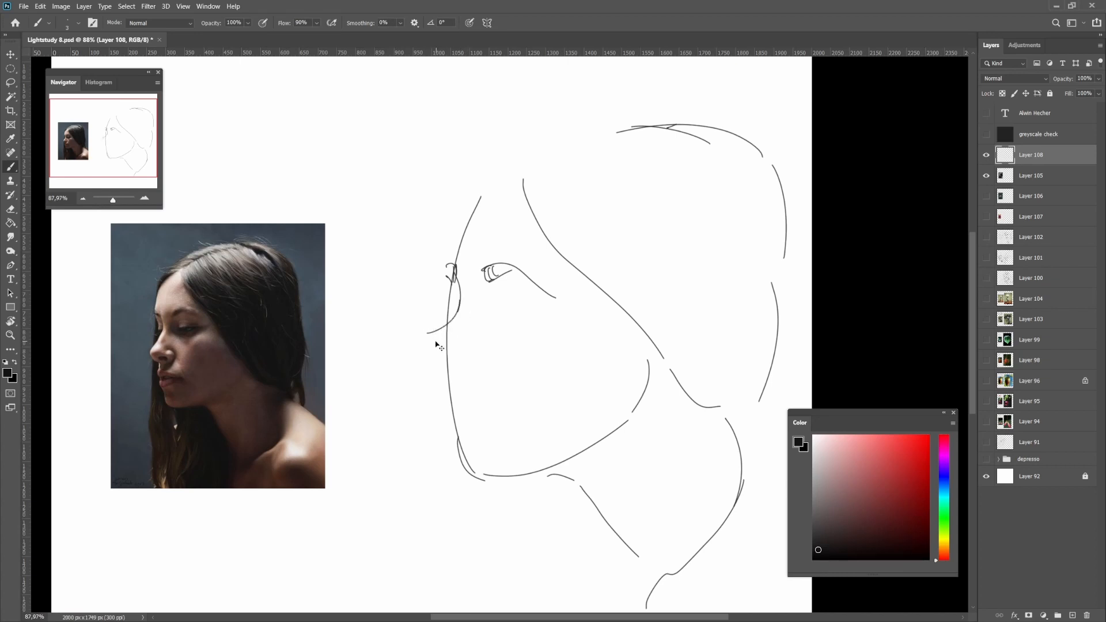
Sketch the rounded nose tip, the dark nostril and the nostril wing, redoing strokes that are off
{"action": "left_click_drag", "start_coordinate": [433, 336], "coordinate": [460, 359]}
{"action": "mouse_move", "coordinate": [461, 344]}
{"action": "left_mouse_down"}
{"action": "mouse_move", "coordinate": [486, 350]}
{"action": "mouse_move", "coordinate": [477, 359]}
{"action": "mouse_move", "coordinate": [486, 349]}
{"action": "left_mouse_up"}
{"action": "key", "text": "ctrl+z"}
{"action": "key", "text": "ctrl+z"}
{"action": "key", "text": "l"}
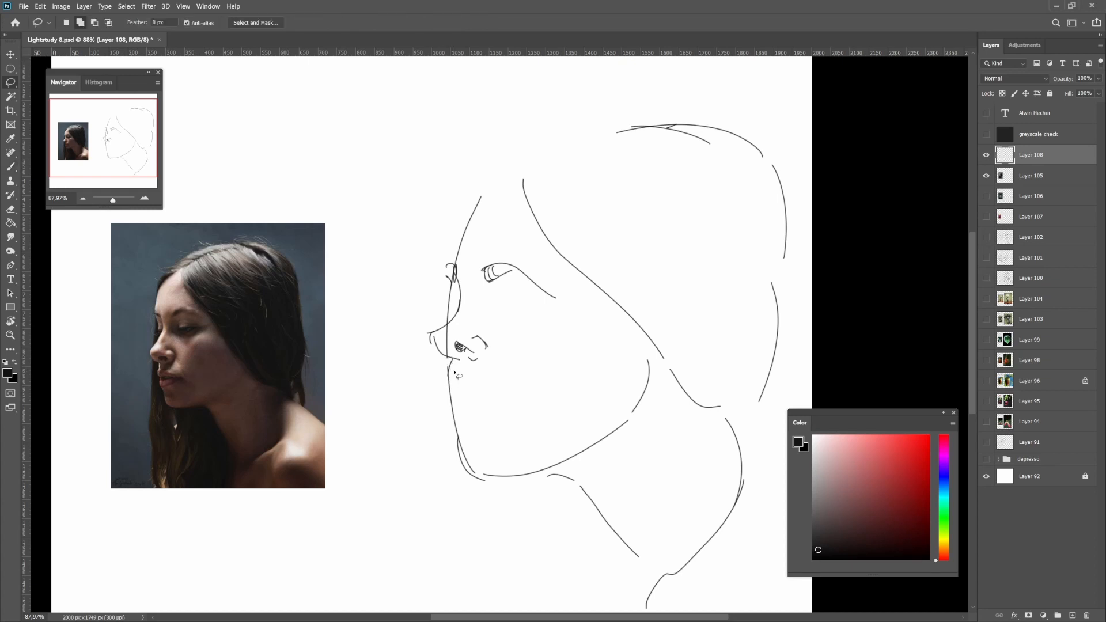
Sketch the upper lip and the mouth line ending in a short corner mark, redoing strokes that are off
{"action": "key", "text": "b"}
{"action": "key", "text": "ctrl+z"}
{"action": "left_click_drag", "start_coordinate": [447, 372], "coordinate": [447, 384]}
{"action": "key", "text": "ctrl+z"}
{"action": "key", "text": "ctrl+z"}
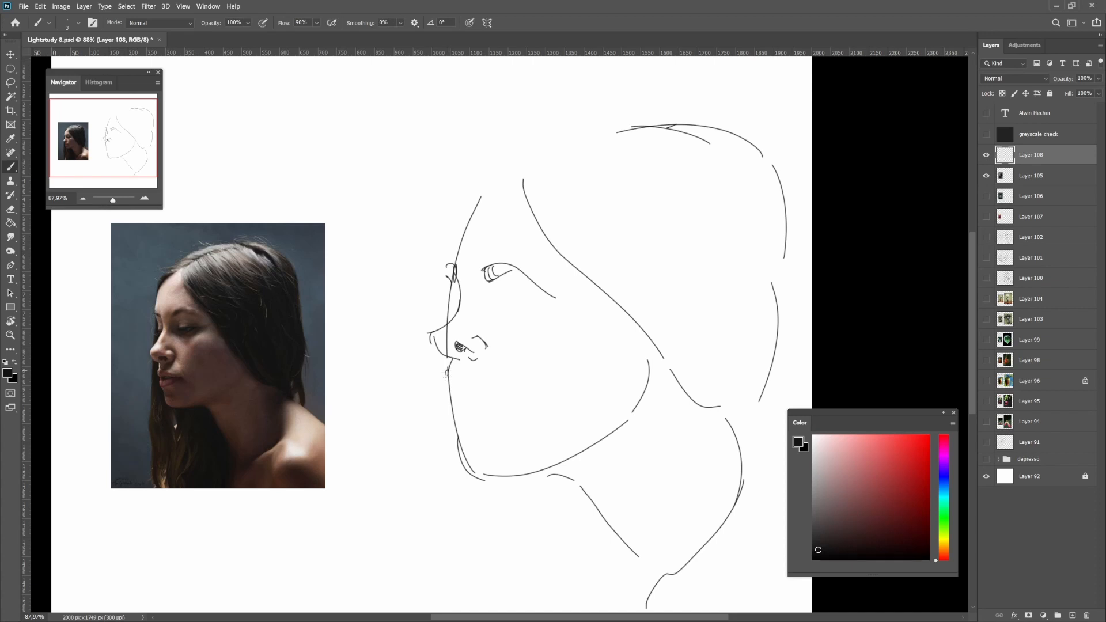
{"action": "mouse_move", "coordinate": [456, 382]}
{"action": "left_mouse_down"}
{"action": "mouse_move", "coordinate": [501, 395]}
{"action": "mouse_move", "coordinate": [472, 377]}
{"action": "mouse_move", "coordinate": [520, 382]}
{"action": "mouse_move", "coordinate": [513, 373]}
{"action": "left_mouse_up"}
{"action": "key", "text": "ctrl+z"}
{"action": "key", "text": "ctrl+z"}
{"action": "key", "text": "ctrl+z"}
{"action": "left_click_drag", "start_coordinate": [514, 365], "coordinate": [517, 374]}
Sketch the near eye with its upper lid, dark iris and lower lid, plus the line at its inner socket
{"action": "mouse_move", "coordinate": [547, 293]}
{"action": "left_mouse_down"}
{"action": "mouse_move", "coordinate": [536, 320]}
{"action": "mouse_move", "coordinate": [523, 302]}
{"action": "left_mouse_up"}
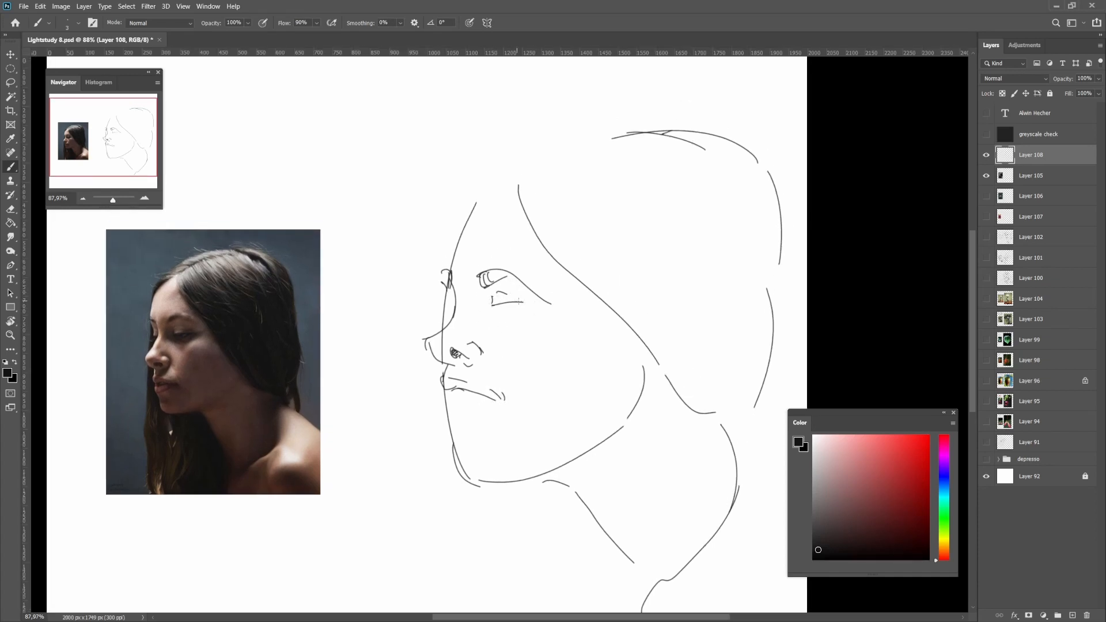
{"action": "left_click_drag", "start_coordinate": [492, 306], "coordinate": [523, 303]}
{"action": "left_click_drag", "start_coordinate": [507, 312], "coordinate": [525, 304]}
{"action": "mouse_move", "coordinate": [499, 308]}
{"action": "left_mouse_down"}
{"action": "mouse_move", "coordinate": [470, 311]}
{"action": "mouse_move", "coordinate": [542, 322]}
{"action": "mouse_move", "coordinate": [535, 314]}
{"action": "left_mouse_up"}
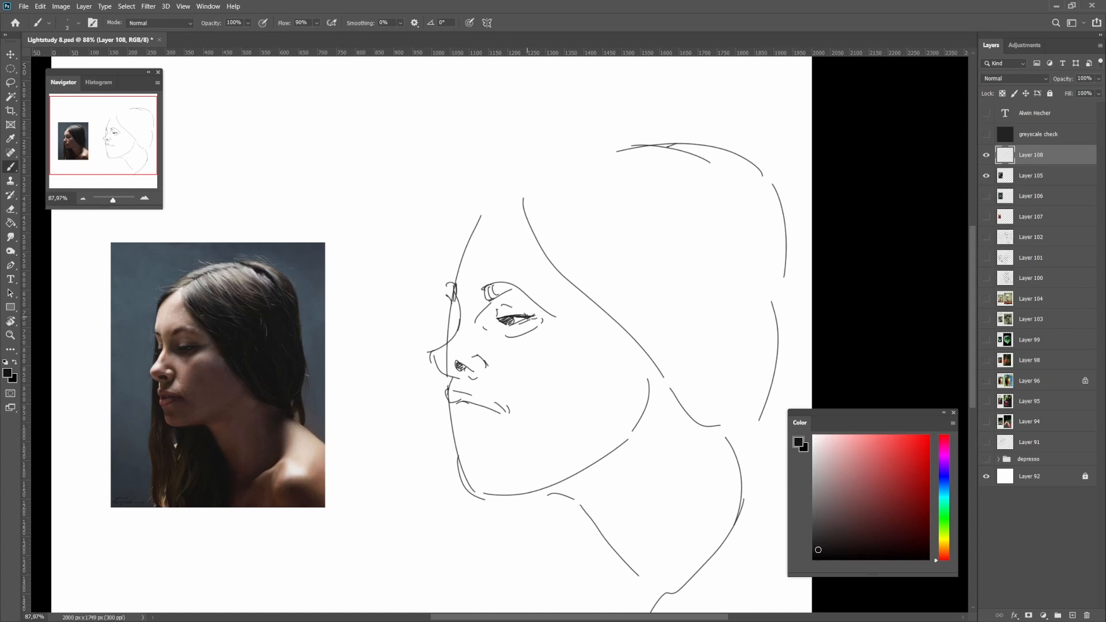
{"action": "left_click_drag", "start_coordinate": [489, 318], "coordinate": [488, 333]}
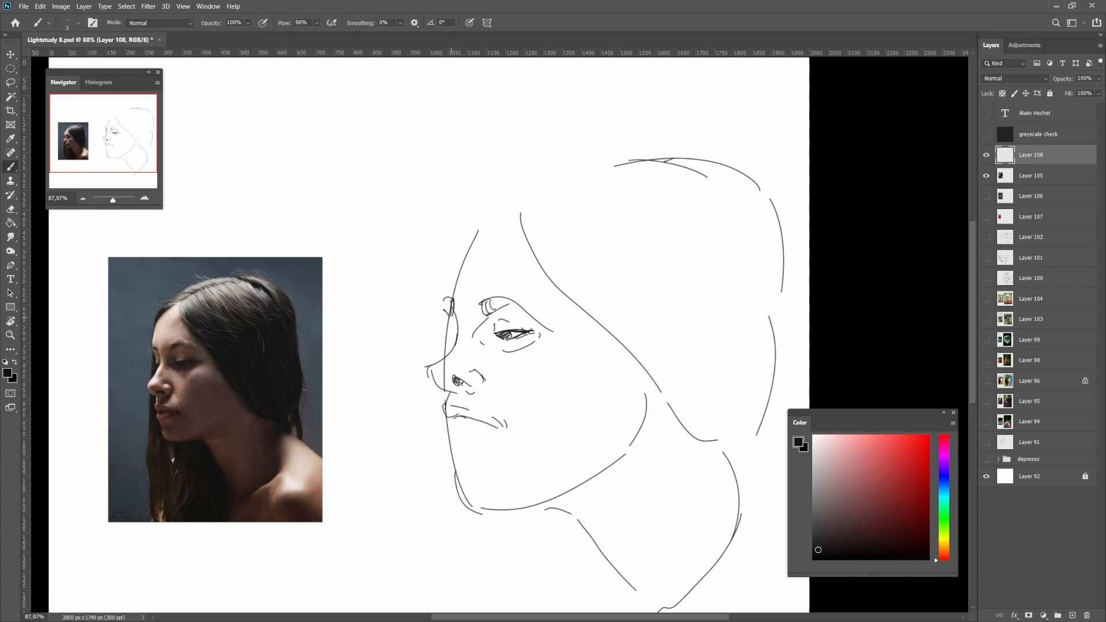
Sketch the edge of the far eye beside the nose bridge and clean up the overlapping lines there
{"action": "left_click_drag", "start_coordinate": [443, 307], "coordinate": [447, 324]}
{"action": "scroll", "coordinate": [445, 336], "scroll_direction": "up", "scroll_amount": 2}
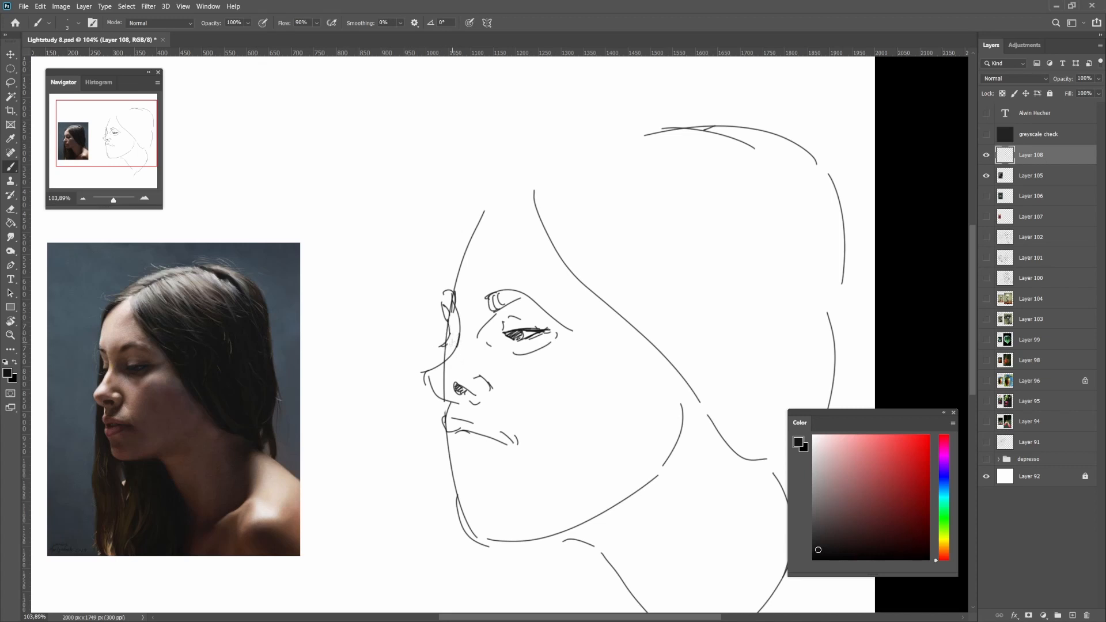
{"action": "scroll", "coordinate": [452, 340], "scroll_direction": "down", "scroll_amount": 3}
{"action": "scroll", "coordinate": [452, 339], "scroll_direction": "up", "scroll_amount": 2}
{"action": "key", "text": "l"}
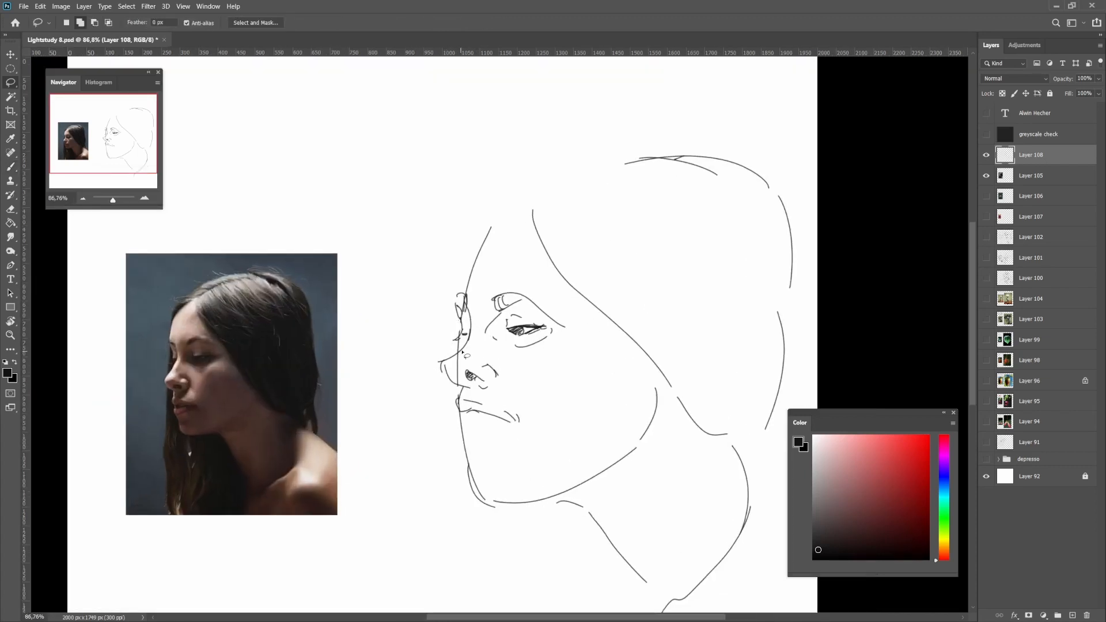
{"action": "scroll", "coordinate": [472, 345], "scroll_direction": "up", "scroll_amount": 3}
{"action": "key", "text": "b"}
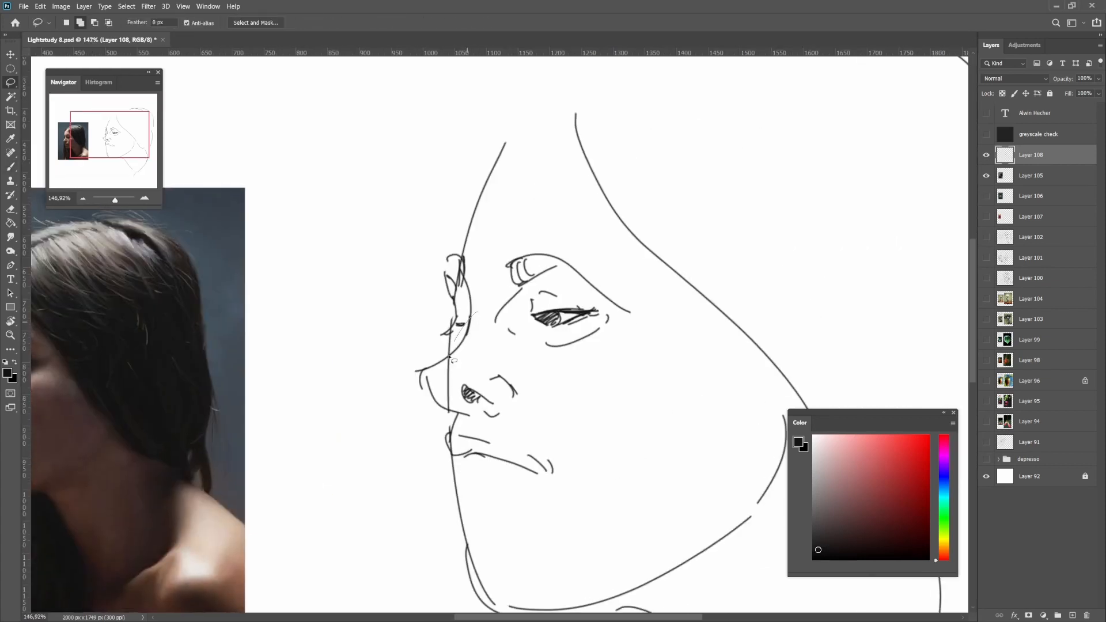
Flip the sketch horizontally to check the facial proportions, and flip it back
{"action": "scroll", "coordinate": [467, 323], "scroll_direction": "down", "scroll_amount": 3}
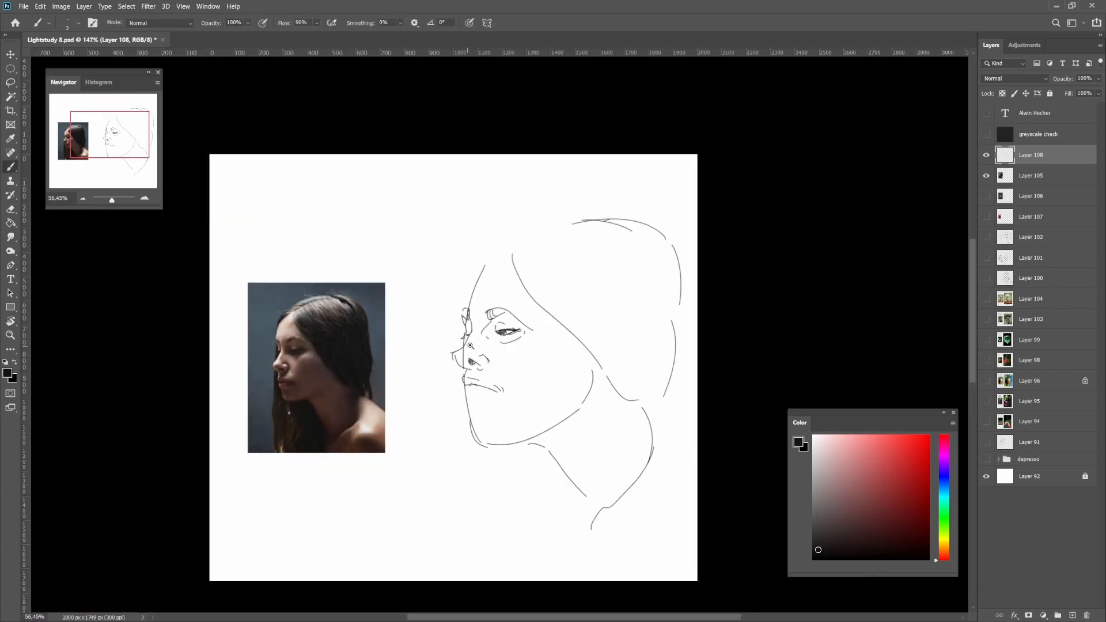
{"action": "scroll", "coordinate": [464, 329], "scroll_direction": "up", "scroll_amount": 2}
{"action": "mouse_move", "coordinate": [475, 343]}
{"action": "left_mouse_down"}
{"action": "mouse_move", "coordinate": [461, 358]}
{"action": "mouse_move", "coordinate": [531, 351]}
{"action": "left_mouse_up"}
{"action": "key", "text": "ctrl+shift+h"}
{"action": "key", "text": "ctrl+shift+h"}
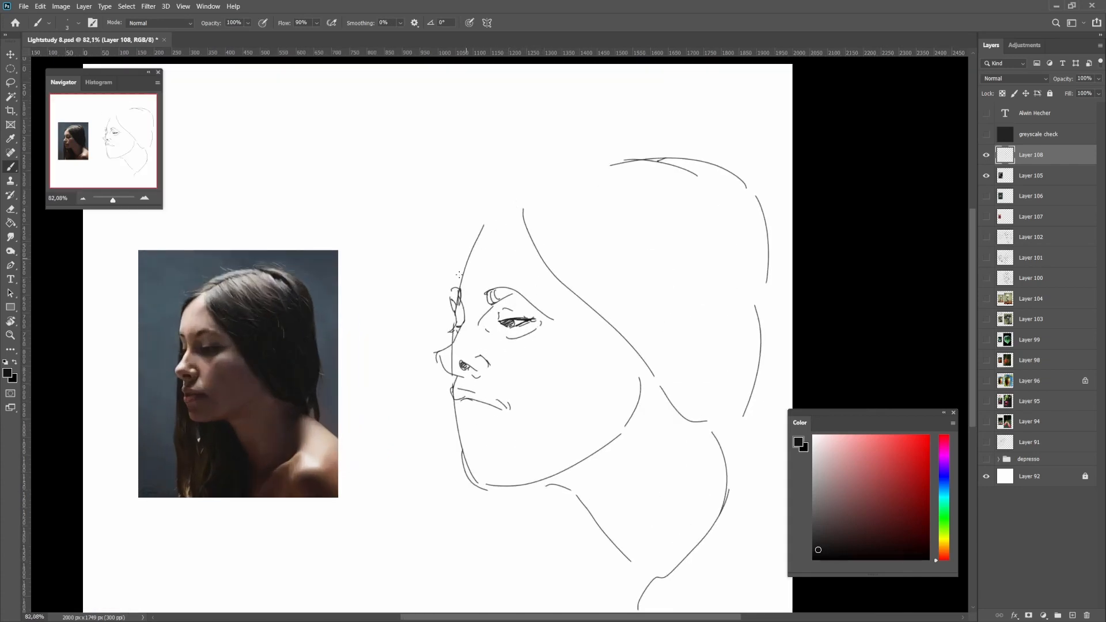
Erase the upper forehead outline and redraw it curving up to the start of the hairline
{"action": "key", "text": "l"}
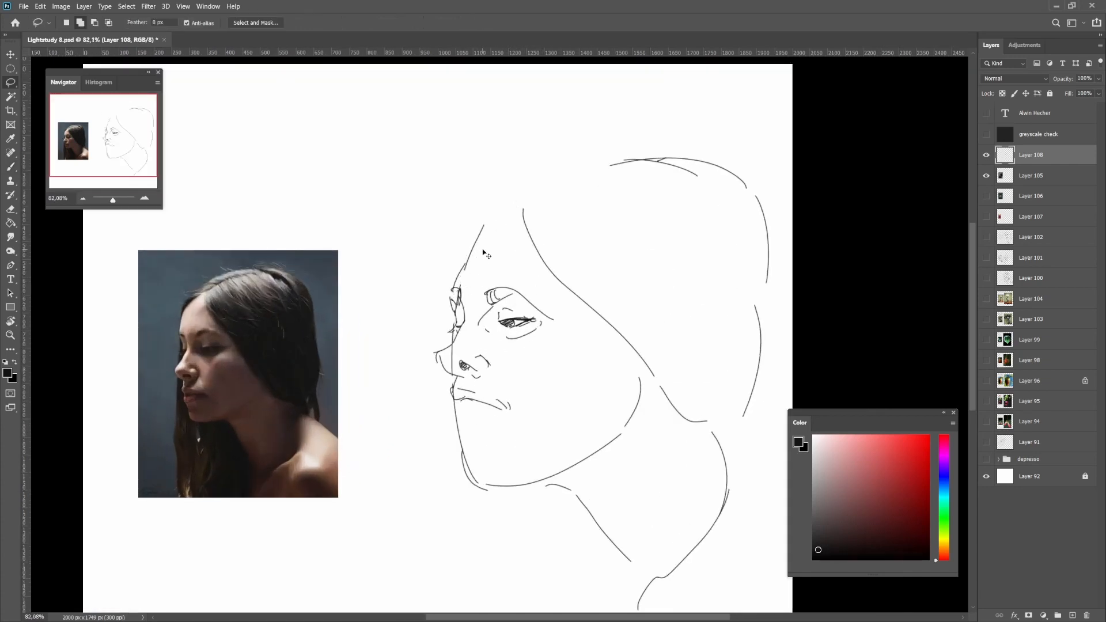
{"action": "mouse_move", "coordinate": [484, 254]}
{"action": "left_mouse_down"}
{"action": "mouse_move", "coordinate": [484, 236]}
{"action": "mouse_move", "coordinate": [453, 282]}
{"action": "mouse_move", "coordinate": [495, 220]}
{"action": "mouse_move", "coordinate": [468, 246]}
{"action": "left_mouse_up"}
{"action": "key", "text": "Delete"}
{"action": "key", "text": "b"}
{"action": "key", "text": "ctrl+z"}
{"action": "key", "text": "ctrl+z"}
{"action": "left_click_drag", "start_coordinate": [516, 211], "coordinate": [469, 248]}
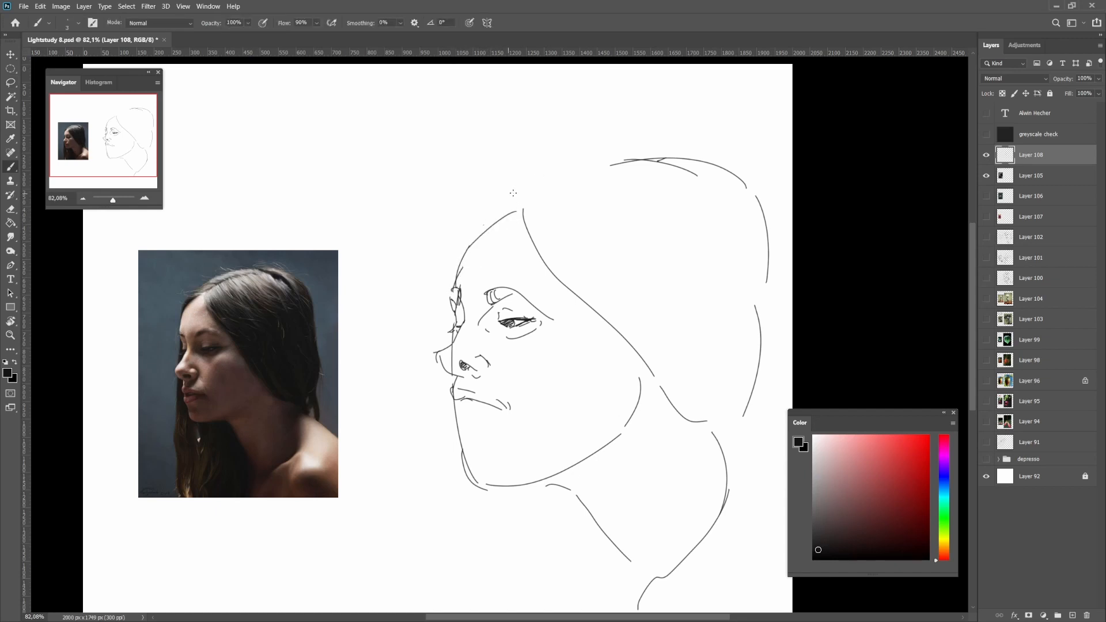
Sketch the front edge of the hair just above the forehead outline, redoing the stroke until it fits
{"action": "left_click_drag", "start_coordinate": [512, 210], "coordinate": [467, 232]}
{"action": "key", "text": "ctrl+z"}
{"action": "key", "text": "ctrl+z"}
{"action": "mouse_move", "coordinate": [520, 204]}
{"action": "left_mouse_down"}
{"action": "mouse_move", "coordinate": [469, 245]}
{"action": "mouse_move", "coordinate": [501, 224]}
{"action": "mouse_move", "coordinate": [466, 225]}
{"action": "left_mouse_up"}
{"action": "left_click_drag", "start_coordinate": [549, 233], "coordinate": [527, 253]}
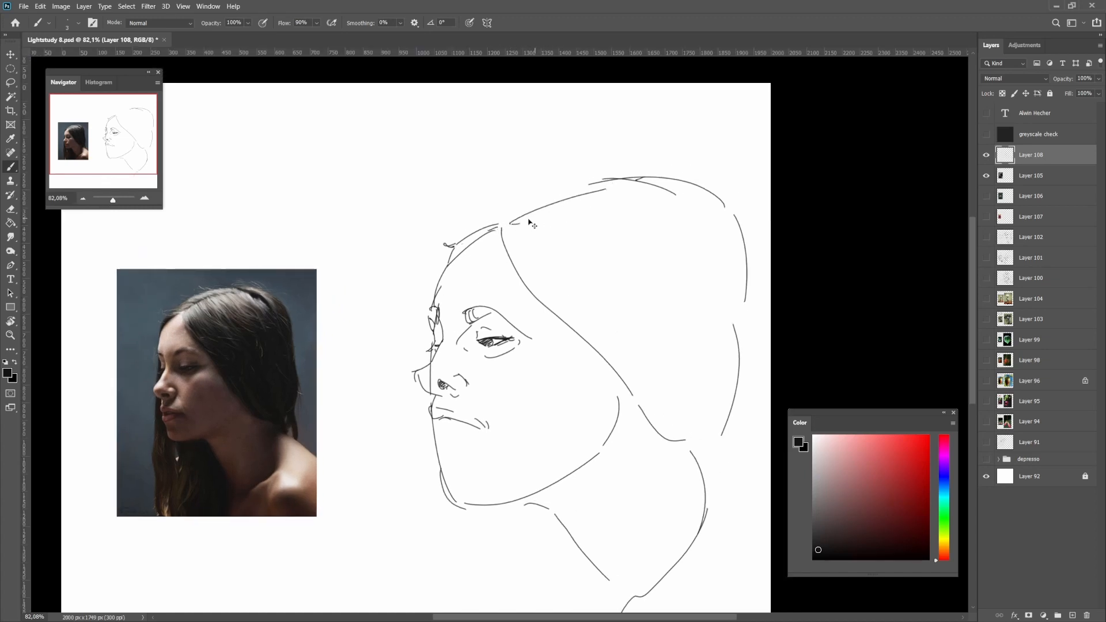
Sketch the top contour of the hair from the parting up to the crown, redoing strokes that are off
{"action": "mouse_move", "coordinate": [520, 223]}
{"action": "left_mouse_down"}
{"action": "mouse_move", "coordinate": [504, 225]}
{"action": "mouse_move", "coordinate": [610, 185]}
{"action": "left_mouse_up"}
{"action": "key", "text": "ctrl+z"}
{"action": "key", "text": "ctrl+z"}
{"action": "left_click_drag", "start_coordinate": [504, 223], "coordinate": [587, 190]}
{"action": "key", "text": "ctrl+z"}
{"action": "mouse_move", "coordinate": [511, 223]}
{"action": "left_mouse_down"}
{"action": "mouse_move", "coordinate": [609, 188]}
{"action": "mouse_move", "coordinate": [599, 194]}
{"action": "mouse_move", "coordinate": [674, 187]}
{"action": "left_mouse_up"}
Erase the overlapping lines at the crown and redraw the rounded stroke at the back of the head
{"action": "key", "text": "l"}
{"action": "key", "text": "Delete"}
{"action": "key", "text": "ctrl+d"}
{"action": "key", "text": "b"}
{"action": "mouse_move", "coordinate": [579, 196]}
{"action": "left_mouse_down"}
{"action": "mouse_move", "coordinate": [631, 187]}
{"action": "mouse_move", "coordinate": [702, 203]}
{"action": "mouse_move", "coordinate": [710, 225]}
{"action": "mouse_move", "coordinate": [662, 219]}
{"action": "left_mouse_up"}
{"action": "key", "text": "ctrl+z"}
{"action": "key", "text": "ctrl+z"}
{"action": "key", "text": "l"}
{"action": "left_click_drag", "start_coordinate": [655, 178], "coordinate": [649, 198]}
{"action": "left_click_drag", "start_coordinate": [711, 225], "coordinate": [693, 229]}
{"action": "key", "text": "ctrl+d"}
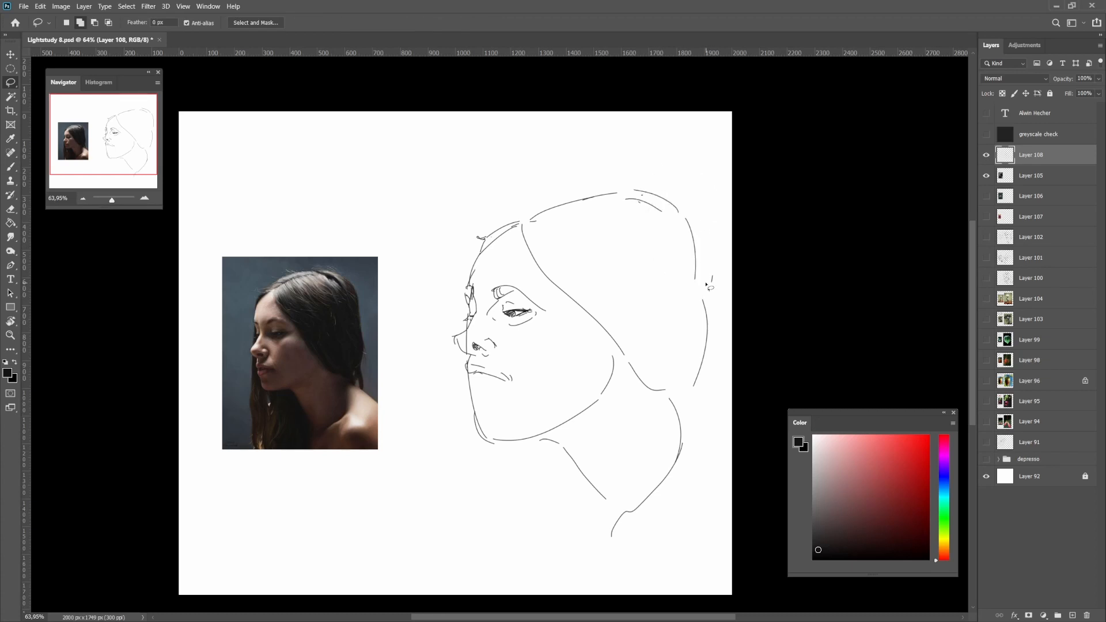
Refine the top-of-head contour with a second stroke and add small hatching at the back of the crown
{"action": "key", "text": "b"}
{"action": "key", "text": "ctrl+z"}
{"action": "mouse_move", "coordinate": [631, 192]}
{"action": "left_mouse_down"}
{"action": "mouse_move", "coordinate": [653, 205]}
{"action": "mouse_move", "coordinate": [645, 220]}
{"action": "mouse_move", "coordinate": [675, 213]}
{"action": "mouse_move", "coordinate": [614, 189]}
{"action": "mouse_move", "coordinate": [512, 219]}
{"action": "left_mouse_up"}
{"action": "key", "text": "l"}
{"action": "key", "text": "Delete"}
{"action": "key", "text": "ctrl+d"}
{"action": "key", "text": "b"}
{"action": "key", "text": "ctrl+z"}
{"action": "key", "text": "ctrl+z"}
{"action": "key", "text": "ctrl+z"}
{"action": "key", "text": "ctrl+z"}
Mirror the whole head sketch to judge its shape at a smaller scale, and mirror it back
{"action": "scroll", "coordinate": [539, 232], "scroll_direction": "down", "scroll_amount": 4}
{"action": "key", "text": "ctrl+shift+h"}
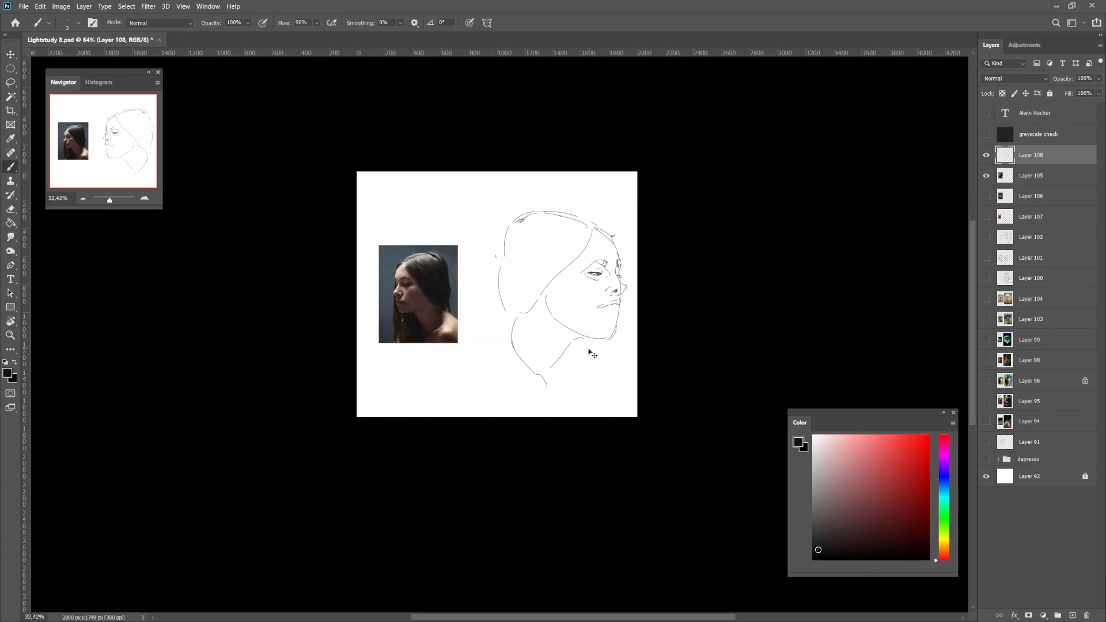
{"action": "key", "text": "ctrl+shift+h"}
{"action": "scroll", "coordinate": [564, 280], "scroll_direction": "up", "scroll_amount": 2}
{"action": "scroll", "coordinate": [619, 329], "scroll_direction": "up", "scroll_amount": 1}
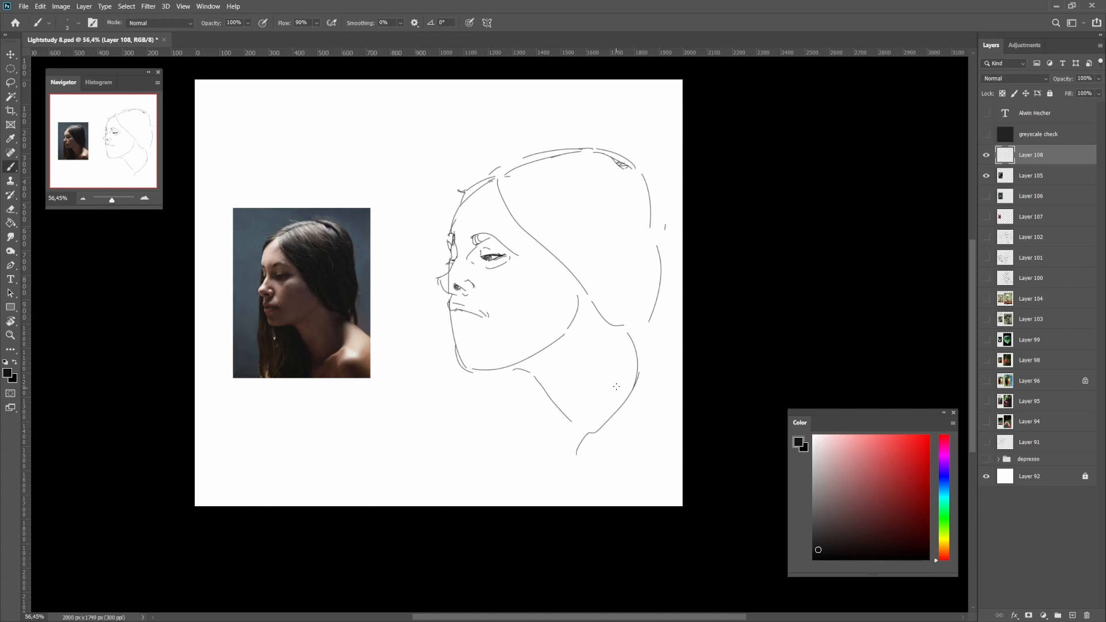
Reinforce the lower shoulder contour and sketch the inner hair edge running down behind the jaw, redoing strokes that are off
{"action": "left_click_drag", "start_coordinate": [621, 407], "coordinate": [575, 455]}
{"action": "left_click_drag", "start_coordinate": [570, 273], "coordinate": [603, 336]}
{"action": "key", "text": "ctrl+z"}
{"action": "mouse_move", "coordinate": [567, 268]}
{"action": "left_mouse_down"}
{"action": "mouse_move", "coordinate": [605, 356]}
{"action": "mouse_move", "coordinate": [611, 345]}
{"action": "left_mouse_up"}
{"action": "key", "text": "ctrl+z"}
{"action": "scroll", "coordinate": [573, 263], "scroll_direction": "up", "scroll_amount": 2}
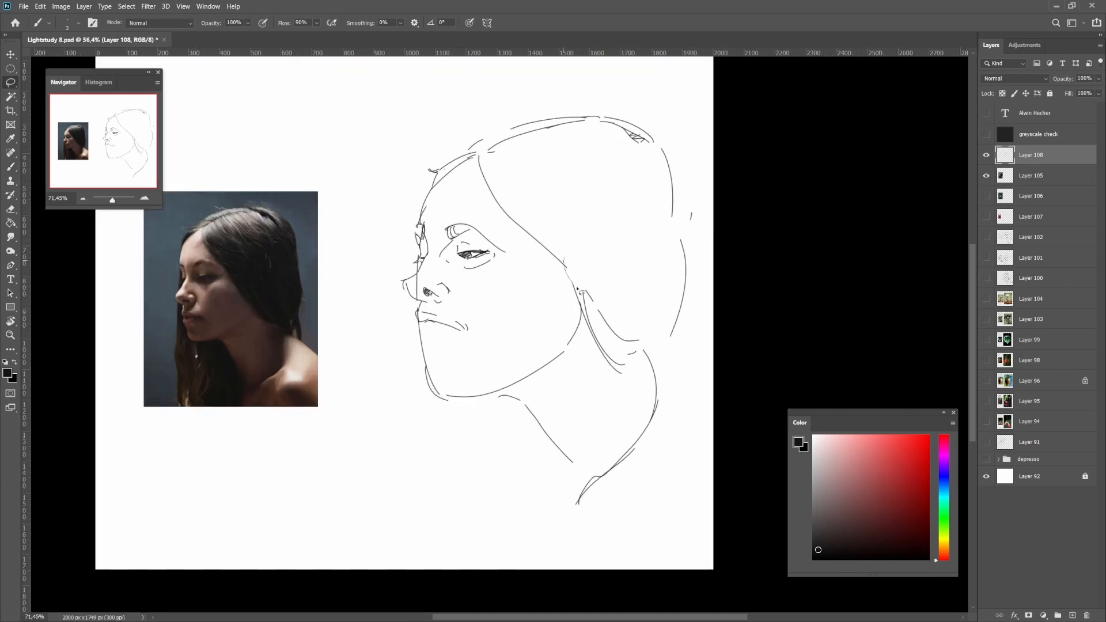
Redraw the hairline beside the cheek and erase the back curve of the jaw
{"action": "scroll", "coordinate": [563, 260], "scroll_direction": "down", "scroll_amount": 2}
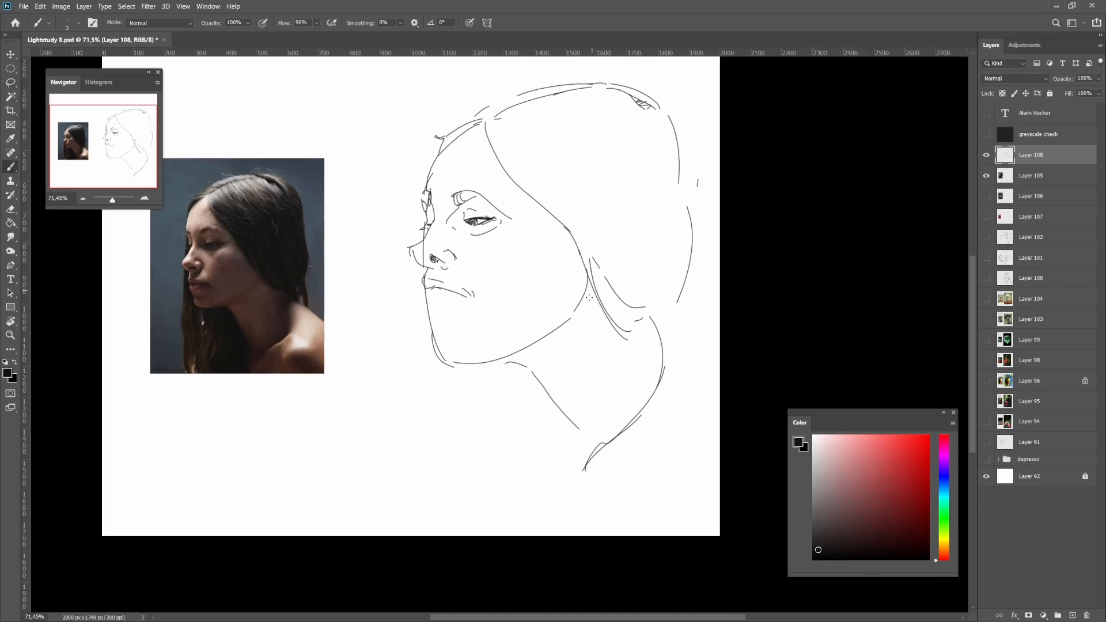
{"action": "key", "text": "l"}
{"action": "key", "text": "b"}
{"action": "scroll", "coordinate": [574, 347], "scroll_direction": "down", "scroll_amount": 1}
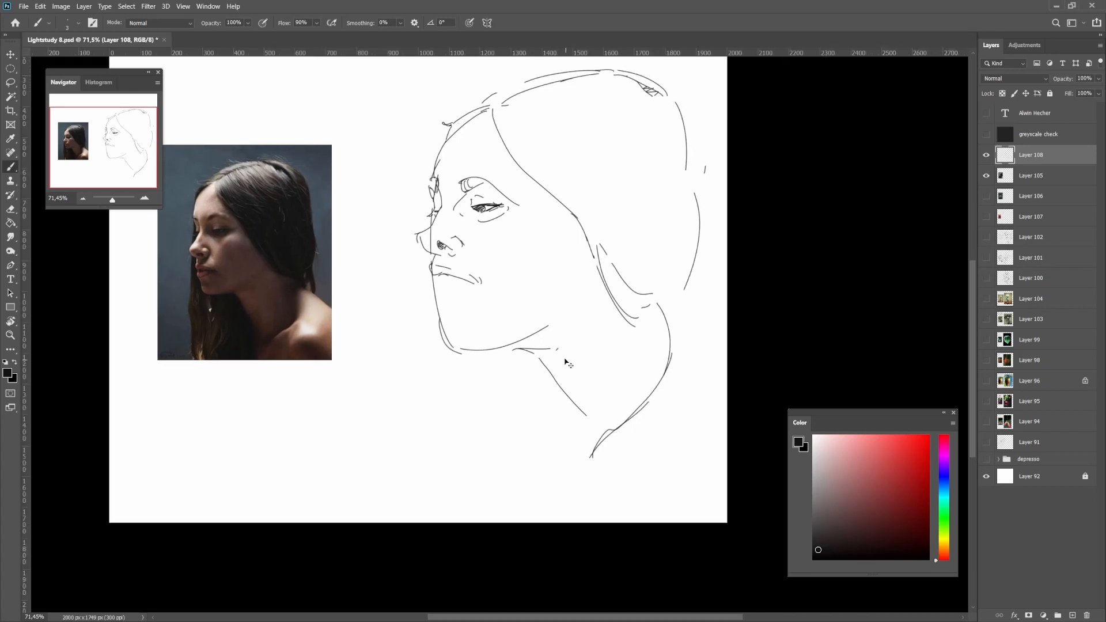
Refine the line under the jaw and sketch a short muscle stroke at the base of the neck
{"action": "left_click_drag", "start_coordinate": [505, 349], "coordinate": [521, 350]}
{"action": "scroll", "coordinate": [569, 355], "scroll_direction": "down", "scroll_amount": 1}
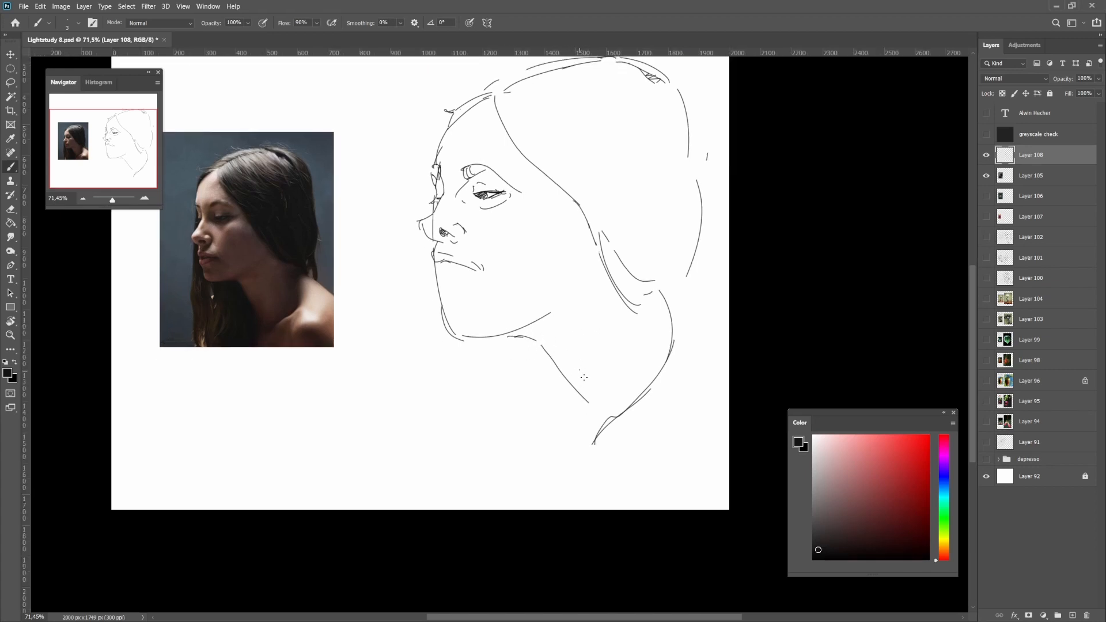
{"action": "mouse_move", "coordinate": [579, 370]}
{"action": "left_mouse_down"}
{"action": "mouse_move", "coordinate": [592, 425]}
{"action": "mouse_move", "coordinate": [597, 391]}
{"action": "mouse_move", "coordinate": [557, 427]}
{"action": "left_mouse_up"}
{"action": "key", "text": "ctrl+z"}
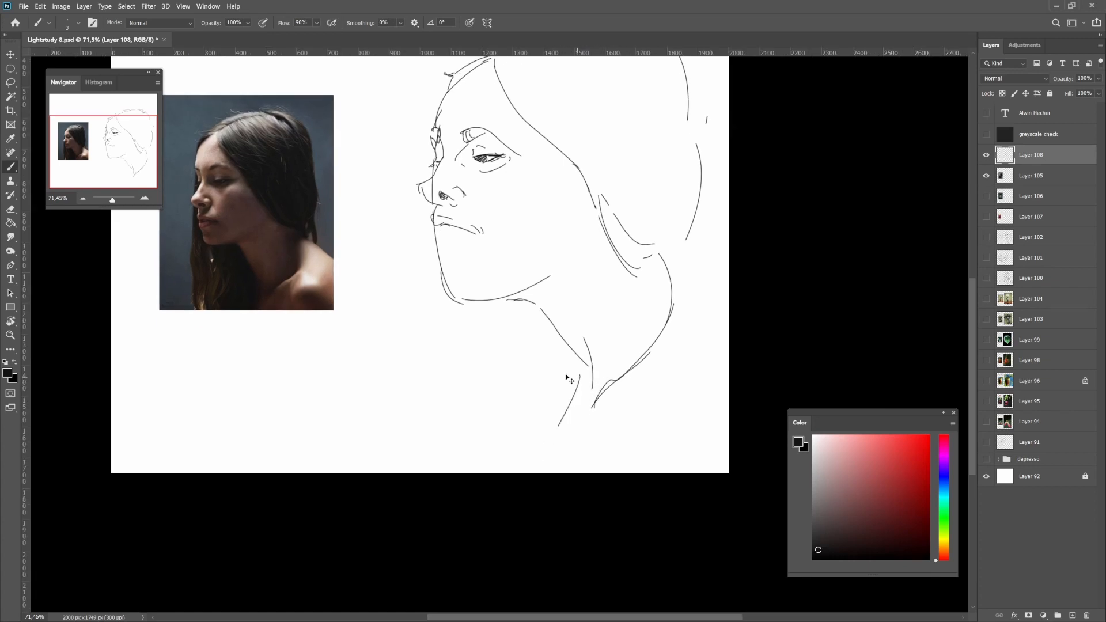
{"action": "key", "text": "ctrl+z"}
{"action": "left_click_drag", "start_coordinate": [410, 226], "coordinate": [416, 429]}
{"action": "left_click_drag", "start_coordinate": [448, 331], "coordinate": [458, 425]}
{"action": "key", "text": "ctrl+z"}
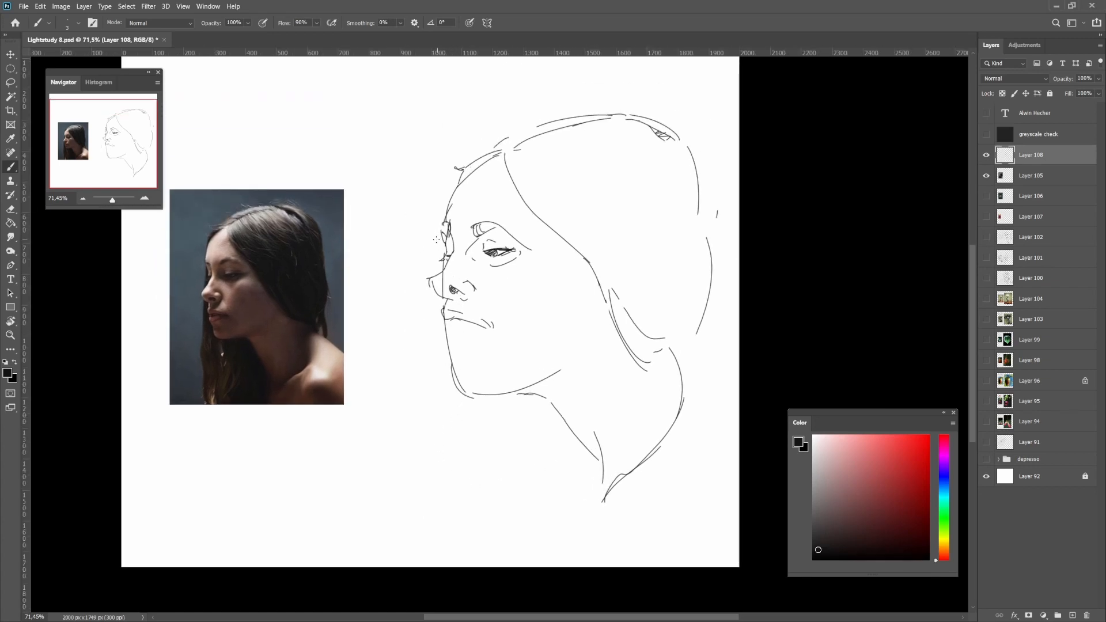
{"action": "mouse_move", "coordinate": [443, 197]}
{"action": "left_mouse_down"}
{"action": "mouse_move", "coordinate": [385, 307]}
{"action": "mouse_move", "coordinate": [408, 294]}
{"action": "mouse_move", "coordinate": [416, 424]}
{"action": "left_mouse_up"}
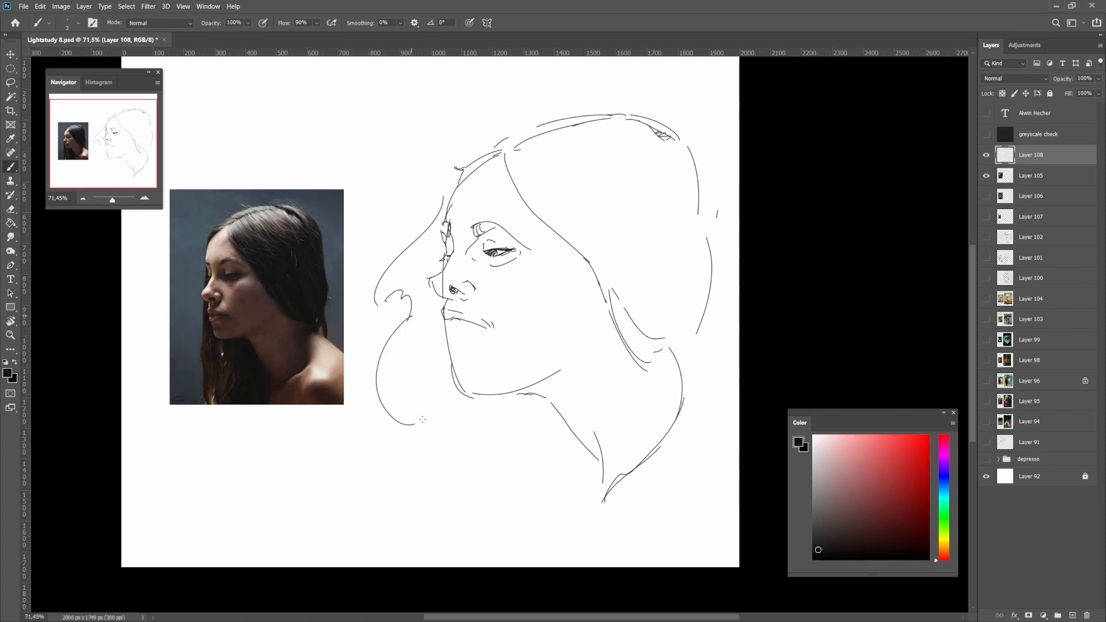
{"action": "key", "text": "ctrl+z"}
{"action": "key", "text": "ctrl+z"}
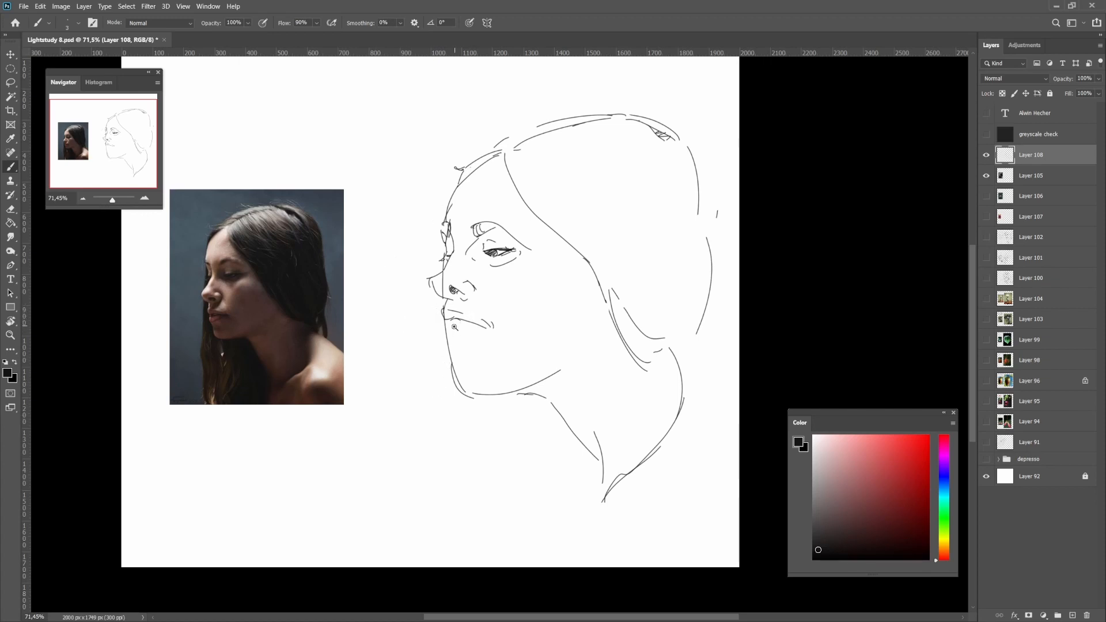
Sketch the lower lip beneath the mouth line and shade the dark front of the mouth
{"action": "left_click_drag", "start_coordinate": [455, 327], "coordinate": [468, 330]}
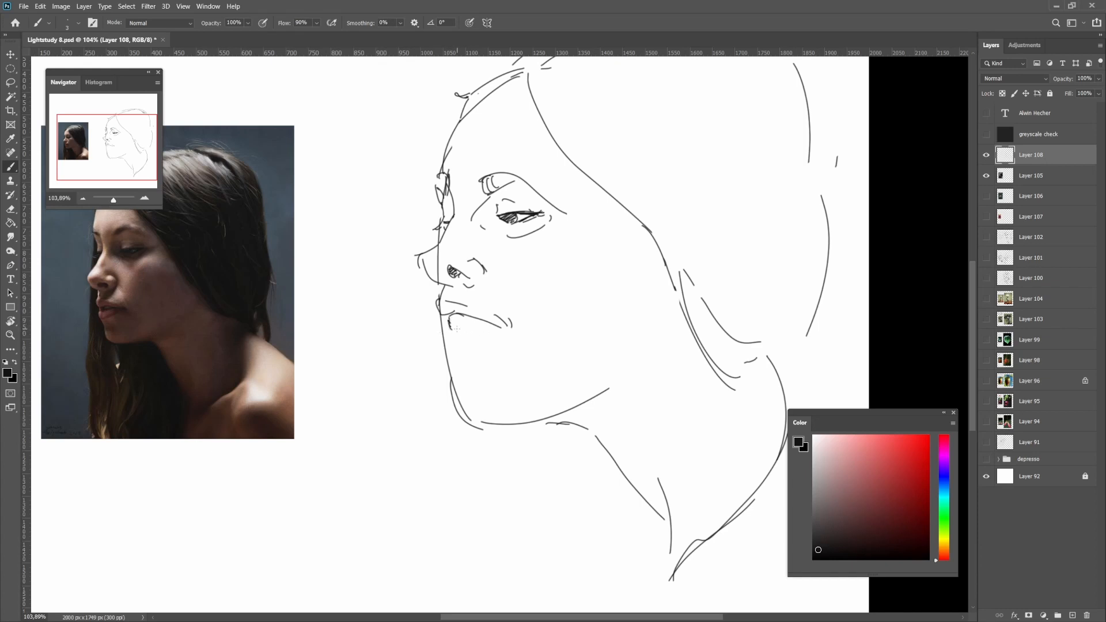
{"action": "left_click_drag", "start_coordinate": [452, 331], "coordinate": [488, 325]}
{"action": "key", "text": "ctrl+z"}
{"action": "key", "text": "ctrl+z"}
{"action": "mouse_move", "coordinate": [458, 328]}
{"action": "left_mouse_down"}
{"action": "mouse_move", "coordinate": [491, 326]}
{"action": "mouse_move", "coordinate": [447, 321]}
{"action": "left_mouse_up"}
{"action": "left_click_drag", "start_coordinate": [456, 316], "coordinate": [450, 328]}
{"action": "mouse_move", "coordinate": [460, 322]}
{"action": "left_mouse_down"}
{"action": "mouse_move", "coordinate": [444, 350]}
{"action": "mouse_move", "coordinate": [470, 361]}
{"action": "mouse_move", "coordinate": [640, 340]}
{"action": "left_mouse_up"}
Erase the face outline in front of the lower lip and redraw it curving toward the chin
{"action": "key", "text": "l"}
{"action": "key", "text": "Delete"}
{"action": "key", "text": "ctrl+d"}
{"action": "key", "text": "b"}
{"action": "key", "text": "ctrl+z"}
{"action": "key", "text": "ctrl+z"}
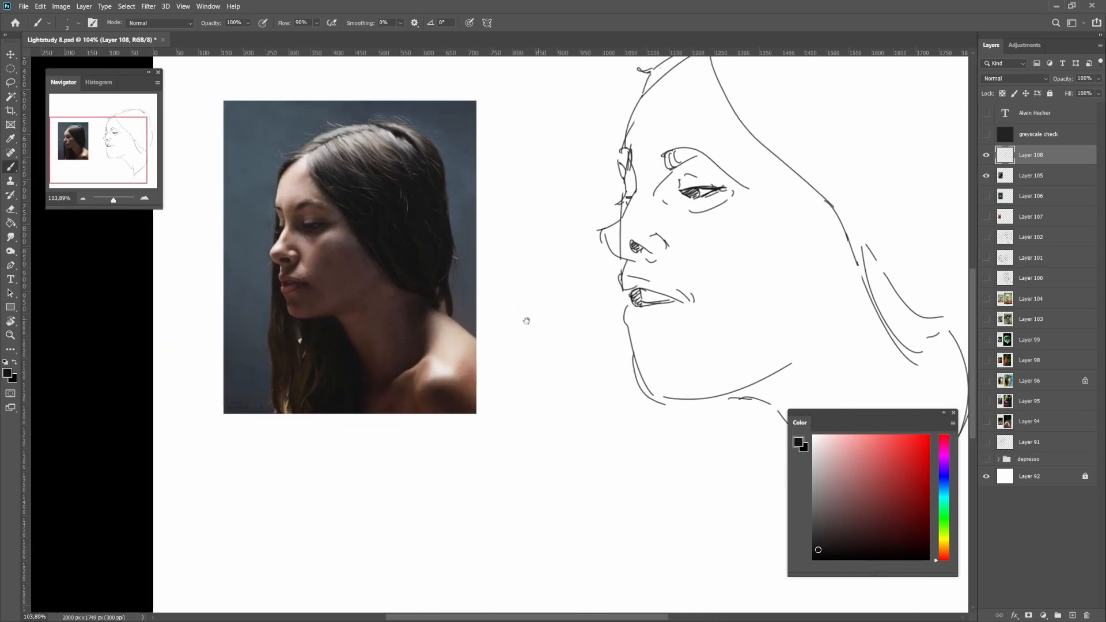
Sketch the shadow line under the lower lip and the crease above the chin, redoing strokes that are off
{"action": "left_click_drag", "start_coordinate": [514, 328], "coordinate": [440, 315]}
{"action": "left_click_drag", "start_coordinate": [588, 316], "coordinate": [522, 344]}
{"action": "key", "text": "ctrl+z"}
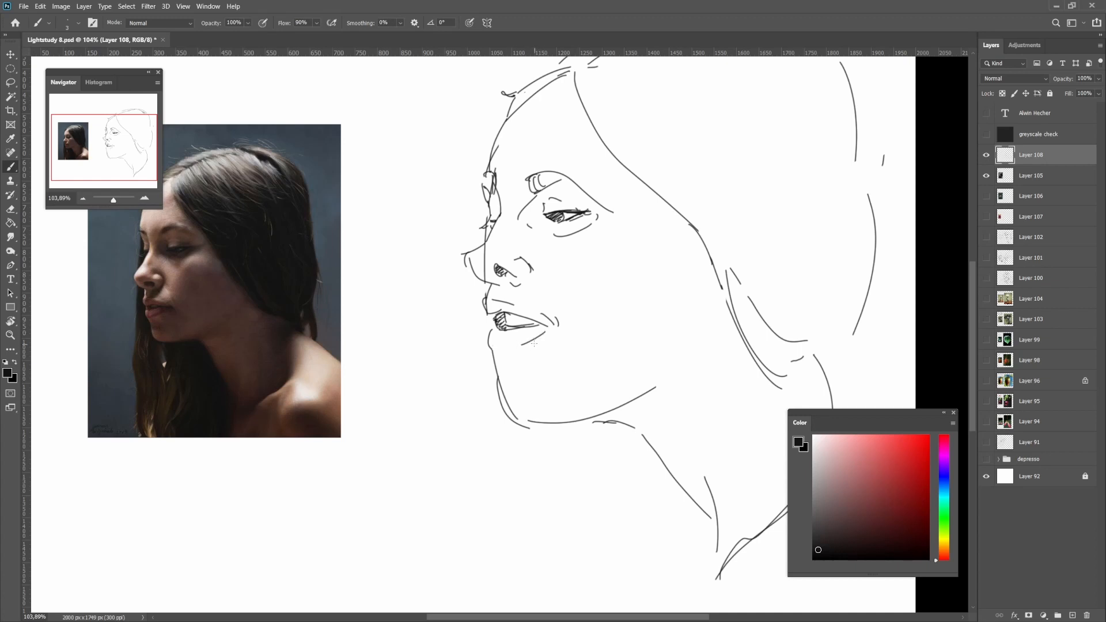
{"action": "key", "text": "l"}
{"action": "key", "text": "ctrl+z"}
{"action": "key", "text": "b"}
{"action": "left_click_drag", "start_coordinate": [499, 360], "coordinate": [527, 380]}
{"action": "mouse_move", "coordinate": [531, 381]}
{"action": "left_mouse_down"}
{"action": "mouse_move", "coordinate": [555, 370]}
{"action": "mouse_move", "coordinate": [567, 341]}
{"action": "left_mouse_up"}
{"action": "key", "text": "ctrl+z"}
{"action": "key", "text": "ctrl+z"}
{"action": "key", "text": "ctrl+z"}
Erase the old chin outline and redraw the front of the chin and the crease below the mouth corner
{"action": "mouse_move", "coordinate": [510, 364]}
{"action": "left_mouse_down"}
{"action": "mouse_move", "coordinate": [525, 370]}
{"action": "mouse_move", "coordinate": [563, 343]}
{"action": "left_mouse_up"}
{"action": "key", "text": "l"}
{"action": "key", "text": "Delete"}
{"action": "key", "text": "ctrl+d"}
{"action": "key", "text": "b"}
{"action": "mouse_move", "coordinate": [496, 378]}
{"action": "left_mouse_down"}
{"action": "mouse_move", "coordinate": [515, 410]}
{"action": "mouse_move", "coordinate": [504, 417]}
{"action": "mouse_move", "coordinate": [564, 425]}
{"action": "mouse_move", "coordinate": [605, 412]}
{"action": "mouse_move", "coordinate": [576, 420]}
{"action": "mouse_move", "coordinate": [581, 385]}
{"action": "mouse_move", "coordinate": [570, 381]}
{"action": "left_mouse_up"}
{"action": "key", "text": "ctrl+z"}
{"action": "key", "text": "ctrl+z"}
{"action": "key", "text": "ctrl+z"}
{"action": "left_click_drag", "start_coordinate": [506, 371], "coordinate": [532, 356]}
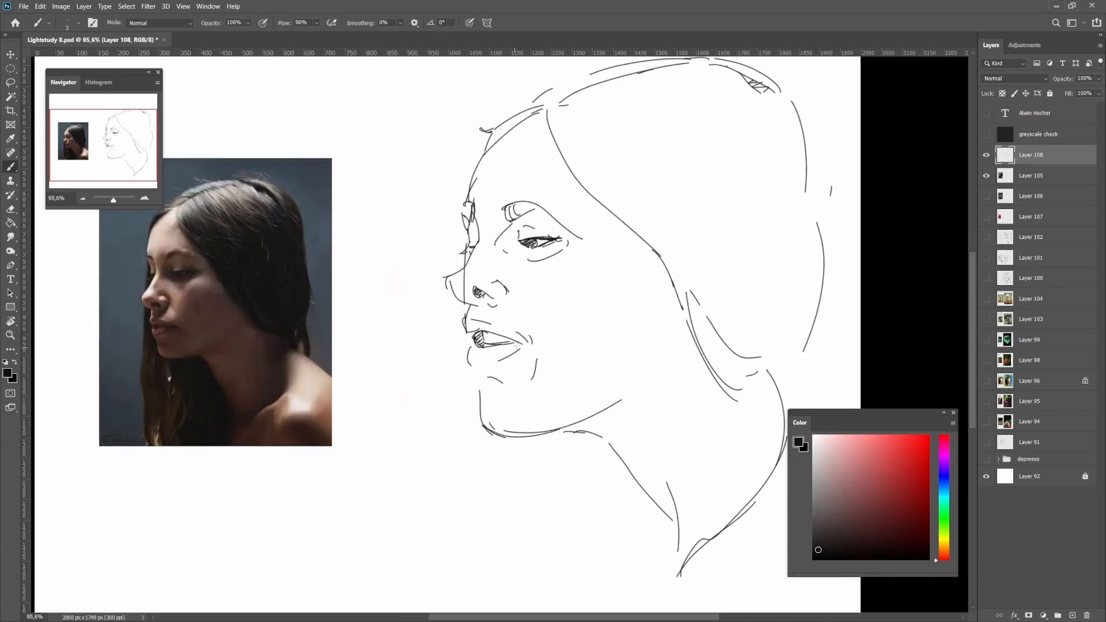
Select the mouth corner with the Lasso and shade it with a dark gradient
{"action": "key", "text": "l"}
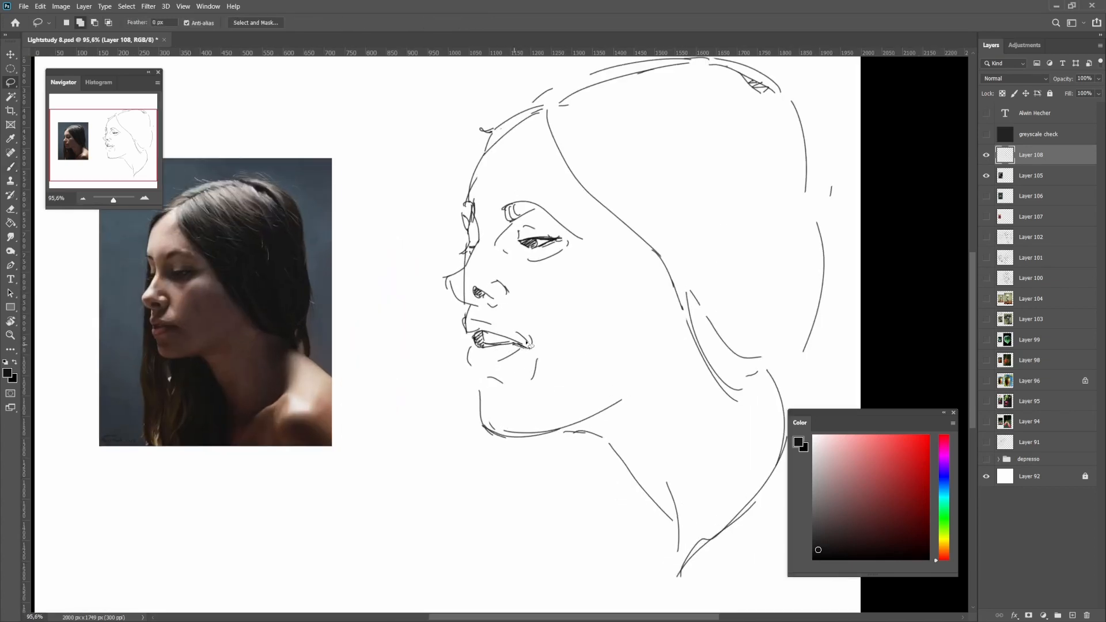
{"action": "key", "text": "g"}
{"action": "mouse_move", "coordinate": [543, 342]}
{"action": "left_mouse_down"}
{"action": "mouse_move", "coordinate": [533, 355]}
{"action": "mouse_move", "coordinate": [556, 349]}
{"action": "left_mouse_up"}
{"action": "key", "text": "b"}
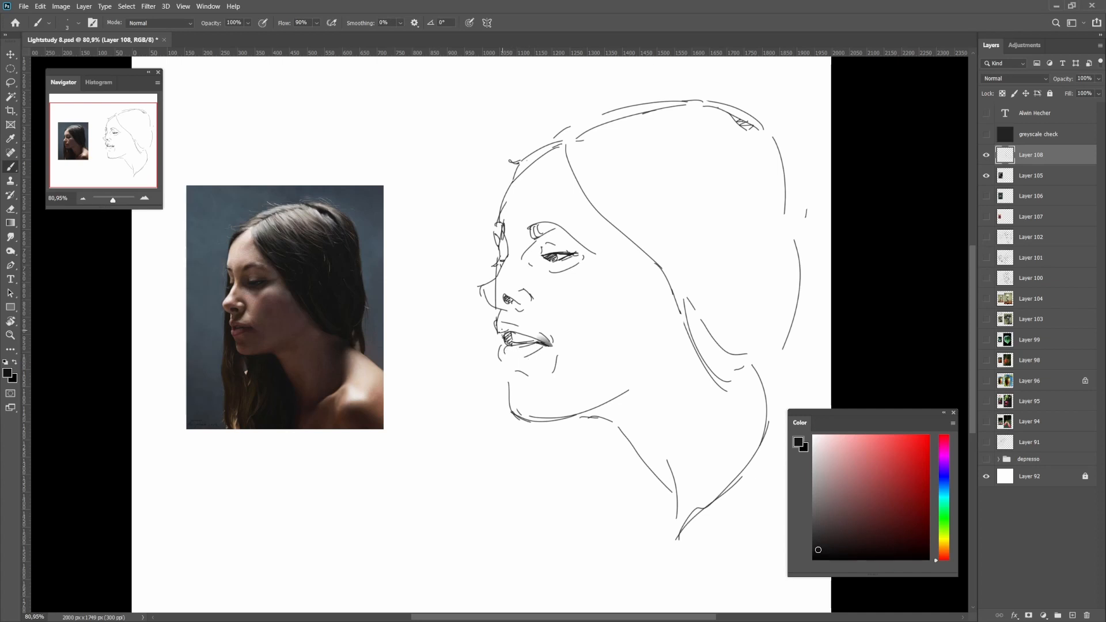
Clean up the outline around the upper lip by erasing stray lines between the nose and mouth
{"action": "key", "text": "l"}
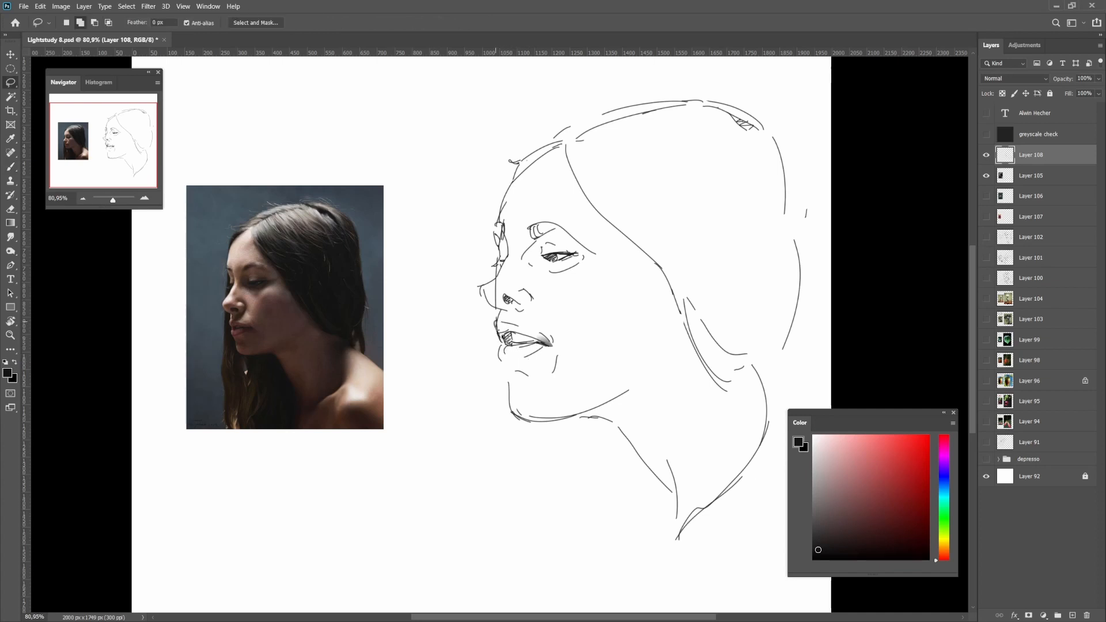
{"action": "left_click_drag", "start_coordinate": [498, 326], "coordinate": [505, 325]}
{"action": "mouse_move", "coordinate": [491, 323]}
{"action": "left_mouse_down"}
{"action": "mouse_move", "coordinate": [499, 347]}
{"action": "mouse_move", "coordinate": [520, 343]}
{"action": "left_mouse_up"}
{"action": "scroll", "coordinate": [518, 346], "scroll_direction": "down", "scroll_amount": 13}
{"action": "scroll", "coordinate": [517, 344], "scroll_direction": "up", "scroll_amount": 12}
{"action": "key", "text": "l"}
{"action": "key", "text": "Delete"}
{"action": "key", "text": "ctrl+d"}
{"action": "key", "text": "b"}
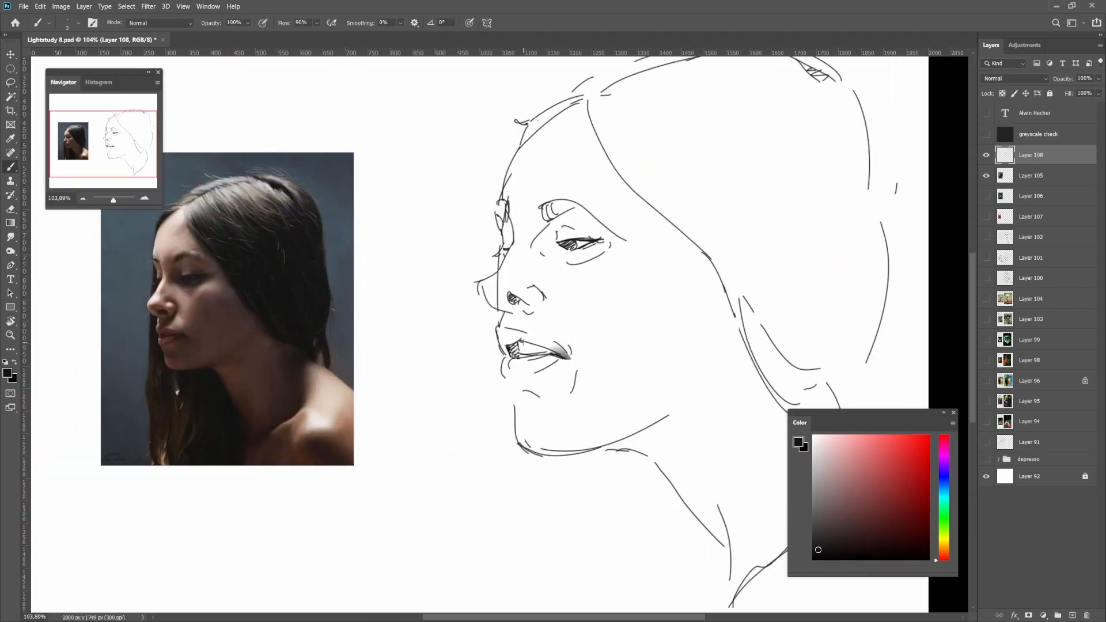
{"action": "scroll", "coordinate": [520, 337], "scroll_direction": "down", "scroll_amount": 5}
{"action": "scroll", "coordinate": [521, 333], "scroll_direction": "up", "scroll_amount": 4}
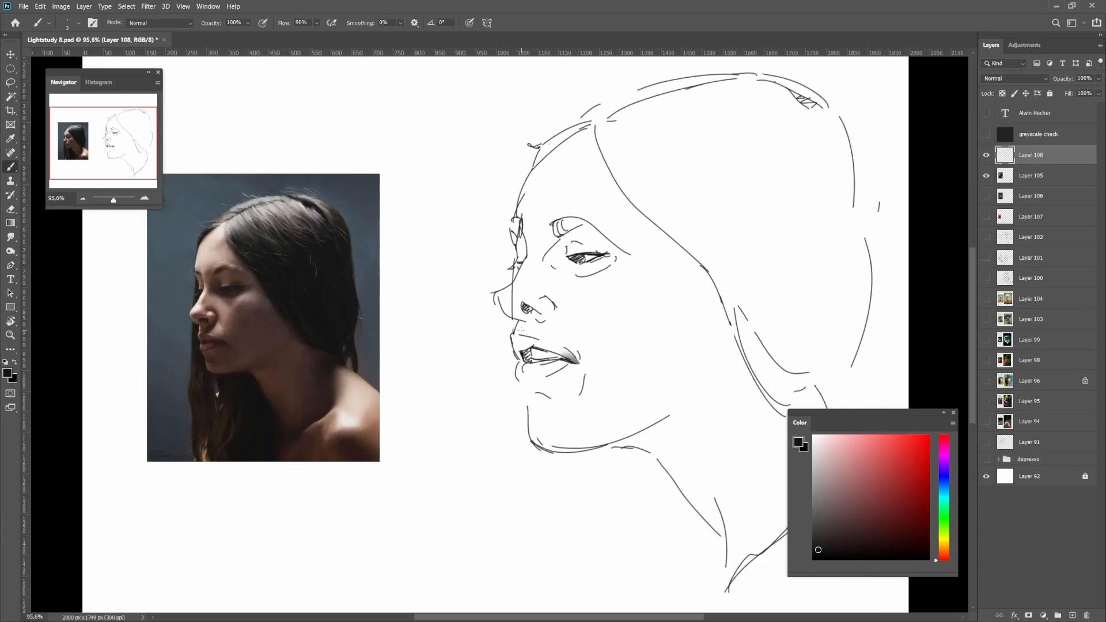
Sketch the shadow line on the cheek and the curved hair edge around the jaw, redoing strokes that are off
{"action": "left_click_drag", "start_coordinate": [511, 337], "coordinate": [530, 335]}
{"action": "key", "text": "ctrl+z"}
{"action": "scroll", "coordinate": [553, 305], "scroll_direction": "down", "scroll_amount": 6}
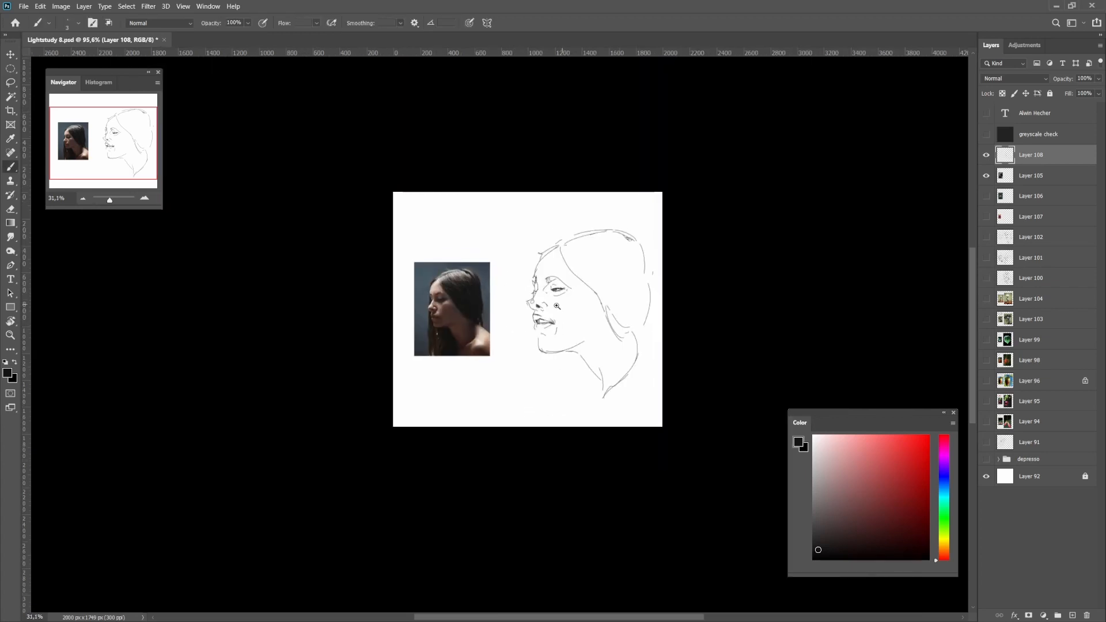
{"action": "scroll", "coordinate": [557, 306], "scroll_direction": "up", "scroll_amount": 4}
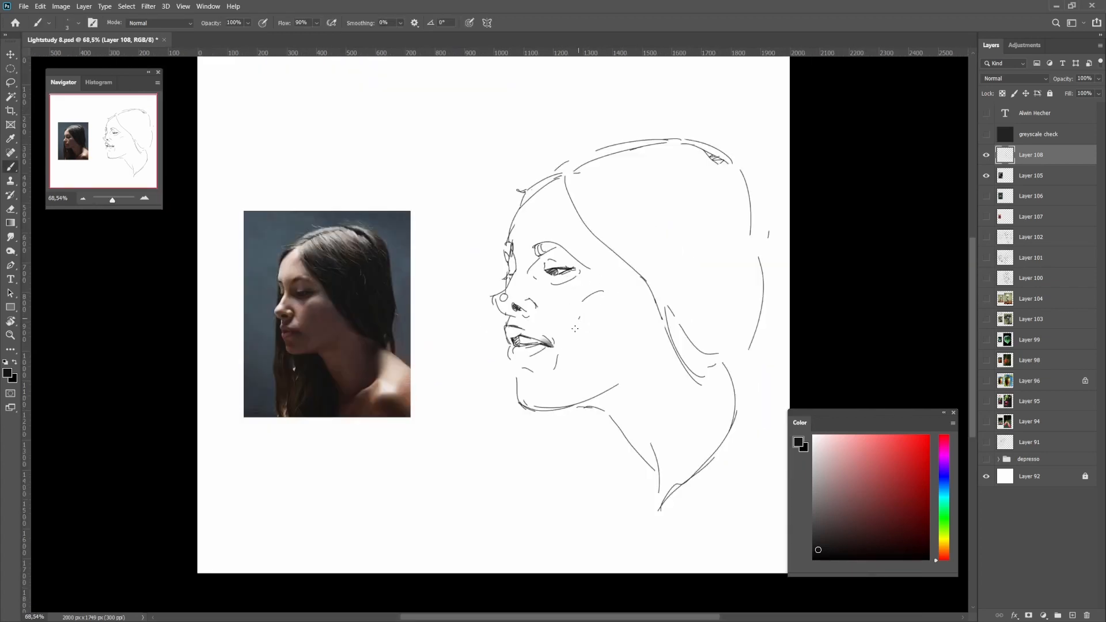
{"action": "mouse_move", "coordinate": [575, 328]}
{"action": "left_mouse_down"}
{"action": "mouse_move", "coordinate": [570, 356]}
{"action": "mouse_move", "coordinate": [599, 354]}
{"action": "left_mouse_up"}
{"action": "mouse_move", "coordinate": [535, 197]}
{"action": "left_mouse_down"}
{"action": "mouse_move", "coordinate": [605, 308]}
{"action": "mouse_move", "coordinate": [583, 363]}
{"action": "left_mouse_up"}
{"action": "key", "text": "ctrl+z"}
{"action": "mouse_move", "coordinate": [561, 234]}
{"action": "left_mouse_down"}
{"action": "mouse_move", "coordinate": [582, 361]}
{"action": "mouse_move", "coordinate": [593, 337]}
{"action": "mouse_move", "coordinate": [566, 311]}
{"action": "mouse_move", "coordinate": [608, 324]}
{"action": "mouse_move", "coordinate": [582, 340]}
{"action": "mouse_move", "coordinate": [563, 324]}
{"action": "mouse_move", "coordinate": [619, 329]}
{"action": "left_mouse_up"}
{"action": "key", "text": "ctrl+z"}
{"action": "key", "text": "ctrl+z"}
{"action": "key", "text": "ctrl+z"}
{"action": "key", "text": "ctrl+z"}
Erase the leftover hairline beside the cheek with the Lasso and sketch a small tuft of hair on the crown
{"action": "key", "text": "l"}
{"action": "left_click_drag", "start_coordinate": [575, 232], "coordinate": [628, 271]}
{"action": "key", "text": "ctrl+d"}
{"action": "key", "text": "b"}
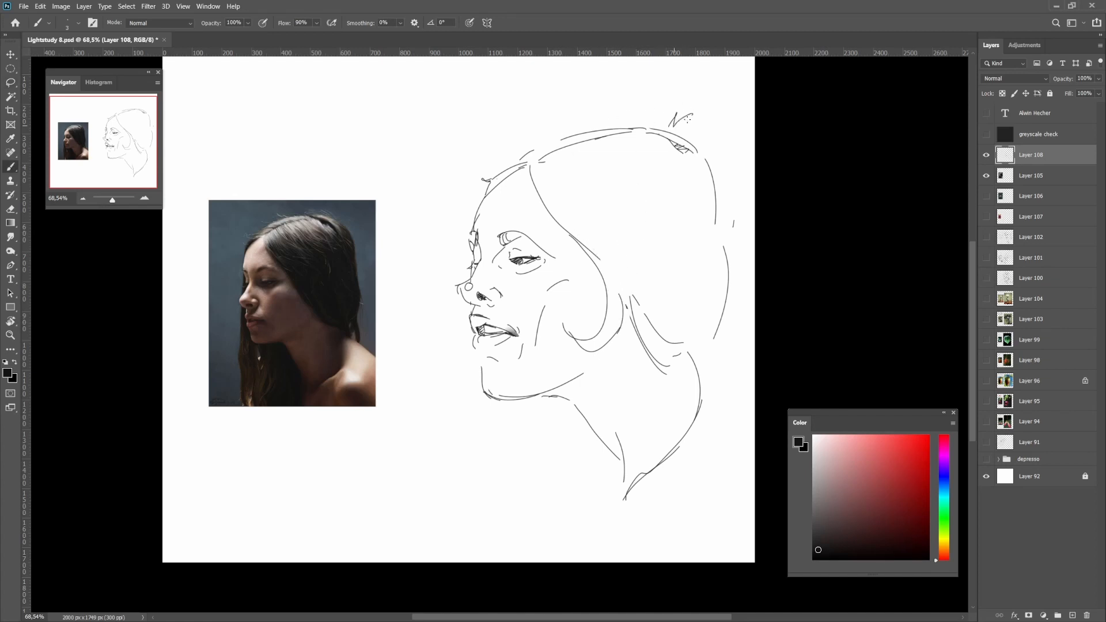
{"action": "mouse_move", "coordinate": [700, 145]}
{"action": "left_mouse_down"}
{"action": "mouse_move", "coordinate": [674, 184]}
{"action": "mouse_move", "coordinate": [714, 184]}
{"action": "left_mouse_up"}
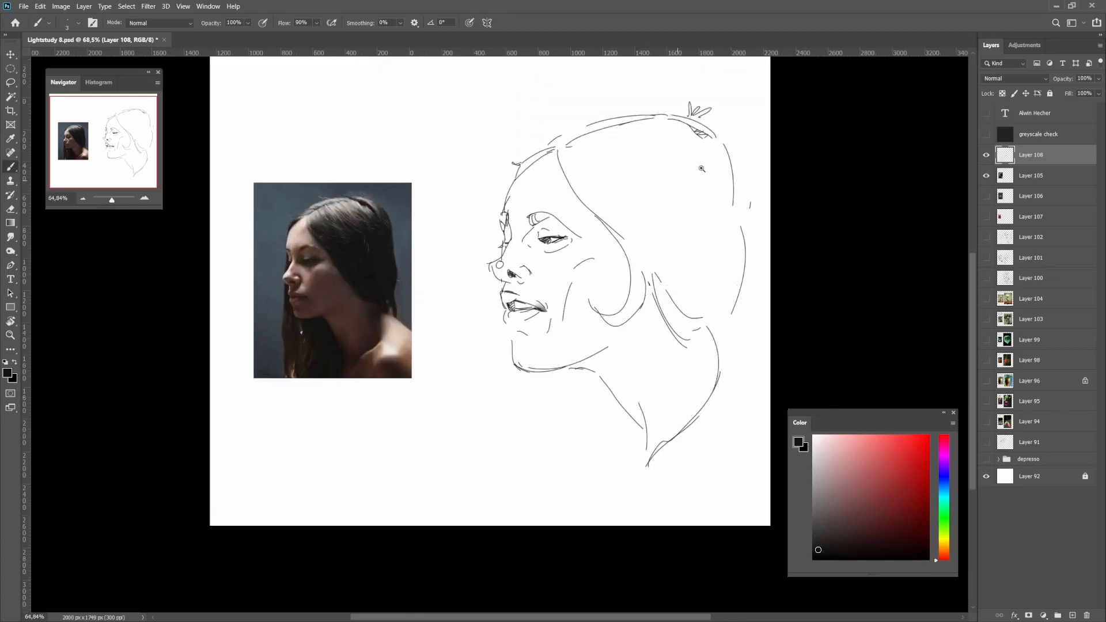
{"action": "left_click_drag", "start_coordinate": [667, 98], "coordinate": [680, 111]}
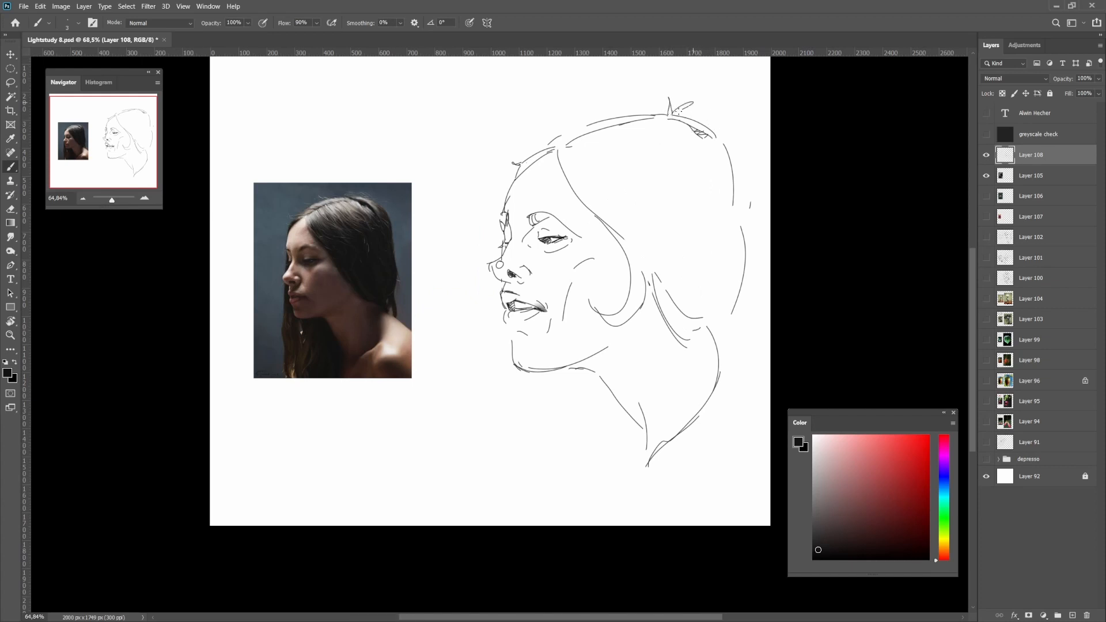
Draw the long wavy outline of the hair falling in front of the face and down to the chest, redoing failed attempts
{"action": "mouse_move", "coordinate": [511, 174]}
{"action": "left_mouse_down"}
{"action": "mouse_move", "coordinate": [442, 352]}
{"action": "mouse_move", "coordinate": [446, 386]}
{"action": "left_mouse_up"}
{"action": "key", "text": "ctrl+z"}
{"action": "mouse_move", "coordinate": [490, 201]}
{"action": "left_mouse_down"}
{"action": "mouse_move", "coordinate": [463, 422]}
{"action": "mouse_move", "coordinate": [524, 419]}
{"action": "left_mouse_up"}
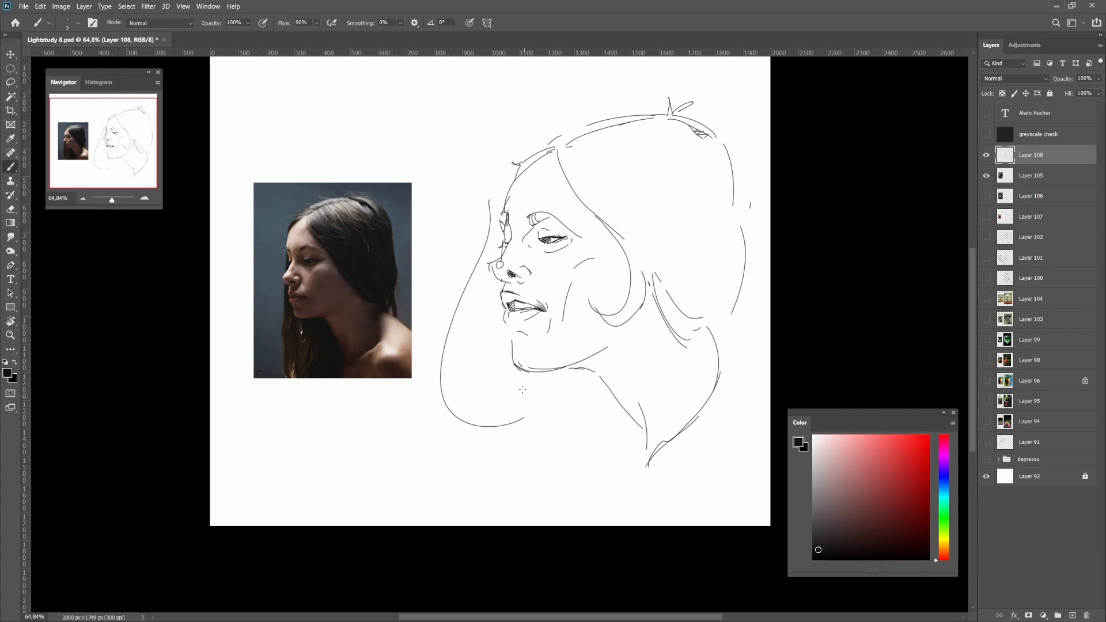
{"action": "key", "text": "ctrl+z"}
{"action": "key", "text": "ctrl+z"}
{"action": "mouse_move", "coordinate": [493, 188]}
{"action": "left_mouse_down"}
{"action": "mouse_move", "coordinate": [441, 415]}
{"action": "mouse_move", "coordinate": [486, 470]}
{"action": "mouse_move", "coordinate": [513, 463]}
{"action": "mouse_move", "coordinate": [546, 482]}
{"action": "left_mouse_up"}
{"action": "key", "text": "ctrl+z"}
{"action": "key", "text": "ctrl+z"}
{"action": "mouse_move", "coordinate": [517, 438]}
{"action": "left_mouse_down"}
{"action": "mouse_move", "coordinate": [509, 480]}
{"action": "mouse_move", "coordinate": [545, 497]}
{"action": "left_mouse_up"}
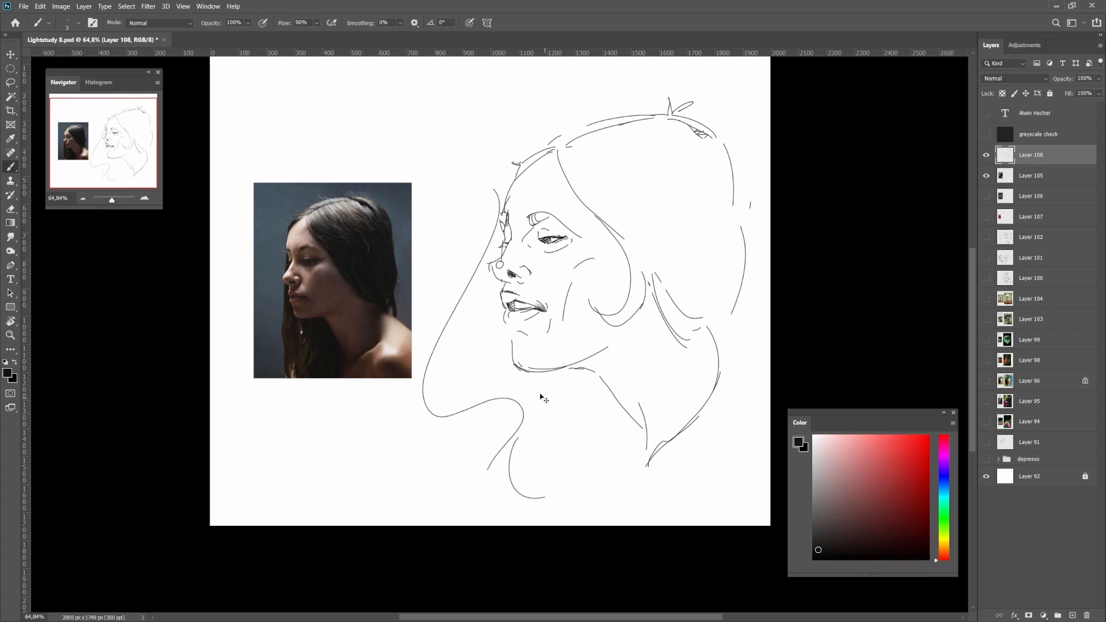
Sketch the front contour of the neck below the chin and the curved collarbone mark at its base
{"action": "left_click_drag", "start_coordinate": [532, 380], "coordinate": [540, 432]}
{"action": "mouse_move", "coordinate": [534, 376]}
{"action": "left_mouse_down"}
{"action": "mouse_move", "coordinate": [558, 399]}
{"action": "mouse_move", "coordinate": [559, 442]}
{"action": "mouse_move", "coordinate": [543, 408]}
{"action": "left_mouse_up"}
{"action": "key", "text": "ctrl+z"}
{"action": "key", "text": "ctrl+z"}
{"action": "key", "text": "ctrl+z"}
{"action": "left_click_drag", "start_coordinate": [568, 451], "coordinate": [597, 465]}
Thicken the forehead contour and fill in the far eyebrow with bold strokes using a size 5 brush
{"action": "scroll", "coordinate": [498, 225], "scroll_direction": "up", "scroll_amount": 3}
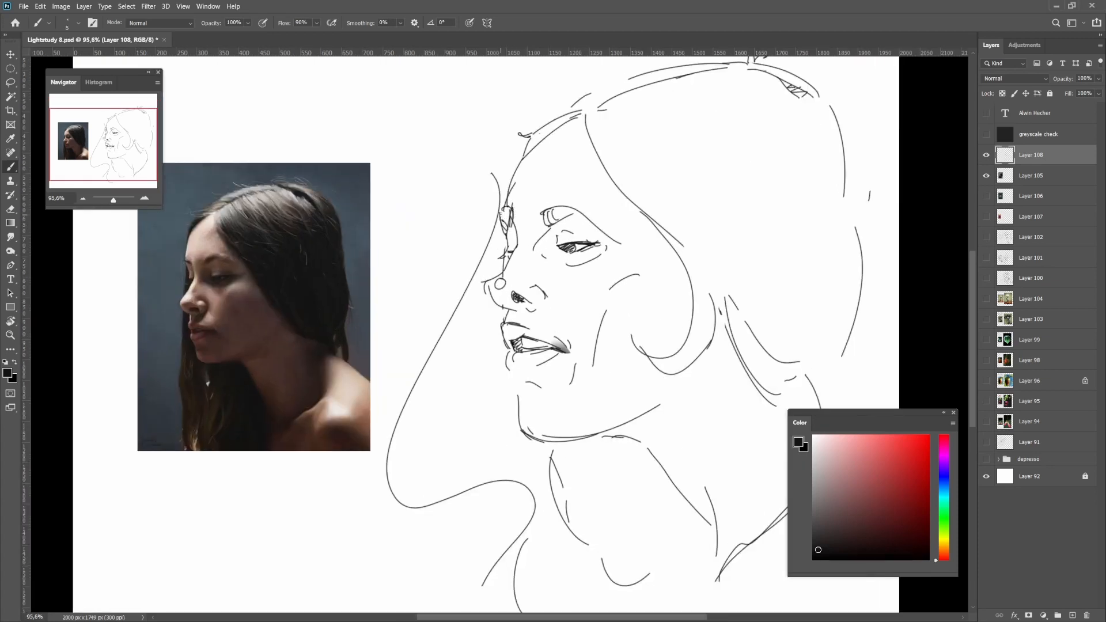
{"action": "left_click_drag", "start_coordinate": [503, 210], "coordinate": [501, 230]}
{"action": "mouse_move", "coordinate": [522, 158]}
{"action": "left_mouse_down"}
{"action": "mouse_move", "coordinate": [505, 205]}
{"action": "mouse_move", "coordinate": [510, 265]}
{"action": "mouse_move", "coordinate": [499, 260]}
{"action": "left_mouse_up"}
{"action": "mouse_move", "coordinate": [512, 218]}
{"action": "left_mouse_down"}
{"action": "mouse_move", "coordinate": [521, 240]}
{"action": "mouse_move", "coordinate": [513, 214]}
{"action": "left_mouse_up"}
{"action": "key", "text": "ctrl+z"}
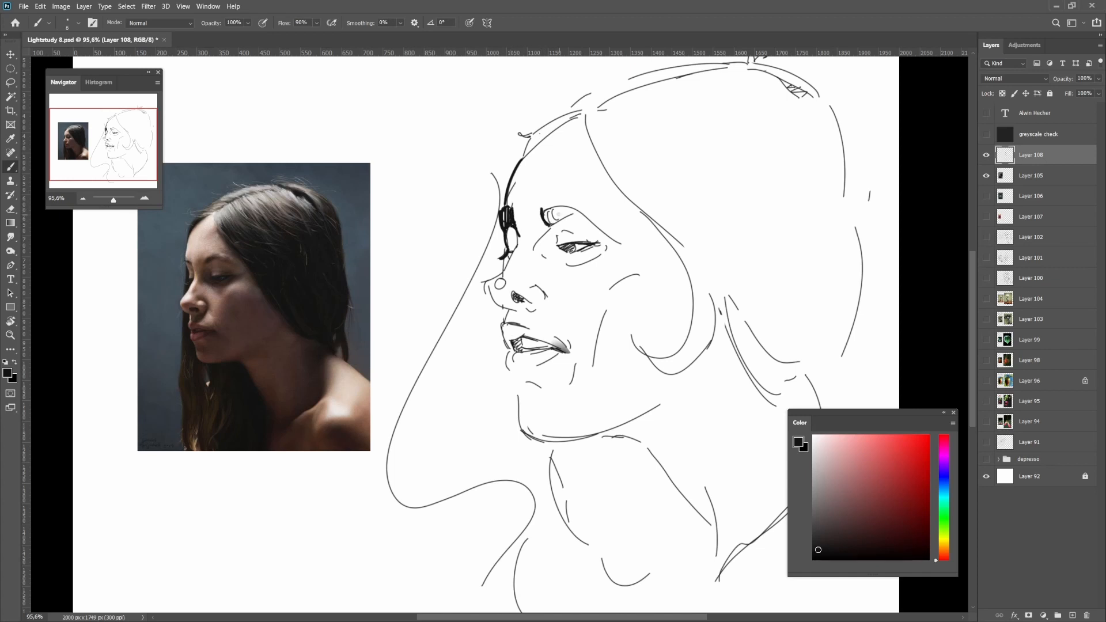
Fill the near eyebrow with bold hatching tapering toward its tail and clean up the tail
{"action": "mouse_move", "coordinate": [543, 223]}
{"action": "left_mouse_down"}
{"action": "mouse_move", "coordinate": [547, 206]}
{"action": "mouse_move", "coordinate": [568, 203]}
{"action": "mouse_move", "coordinate": [547, 226]}
{"action": "mouse_move", "coordinate": [578, 211]}
{"action": "mouse_move", "coordinate": [544, 216]}
{"action": "mouse_move", "coordinate": [558, 223]}
{"action": "mouse_move", "coordinate": [574, 204]}
{"action": "mouse_move", "coordinate": [588, 221]}
{"action": "left_mouse_up"}
{"action": "left_click_drag", "start_coordinate": [591, 216], "coordinate": [592, 222]}
{"action": "mouse_move", "coordinate": [599, 219]}
{"action": "left_mouse_down"}
{"action": "mouse_move", "coordinate": [589, 253]}
{"action": "mouse_move", "coordinate": [567, 225]}
{"action": "left_mouse_up"}
{"action": "key", "text": "l"}
{"action": "left_click_drag", "start_coordinate": [568, 223], "coordinate": [572, 238]}
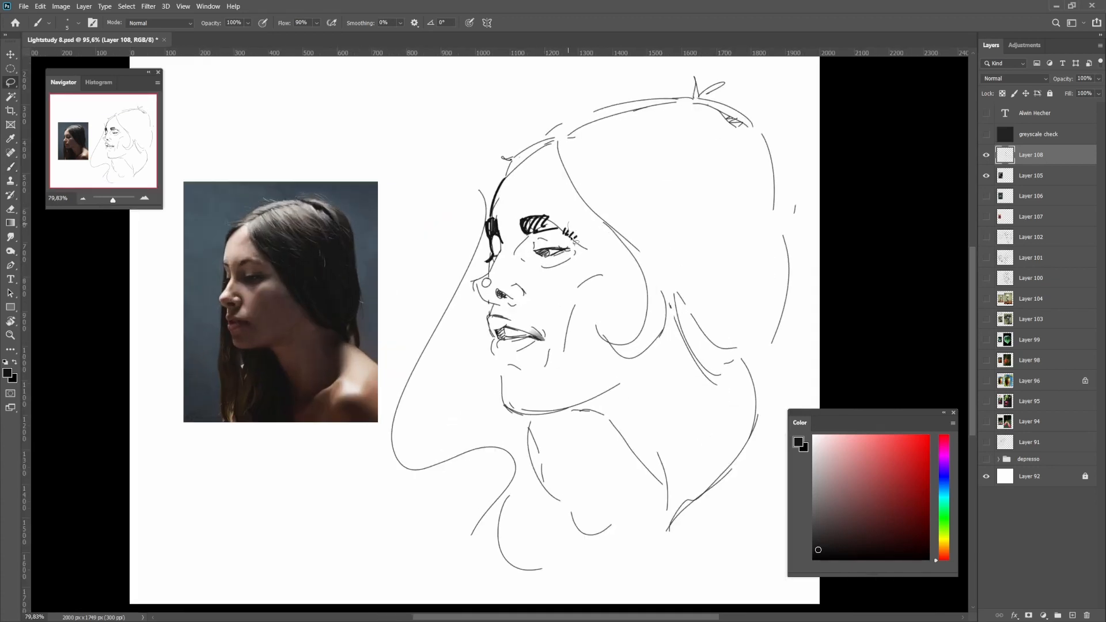
{"action": "scroll", "coordinate": [575, 243], "scroll_direction": "up", "scroll_amount": 2}
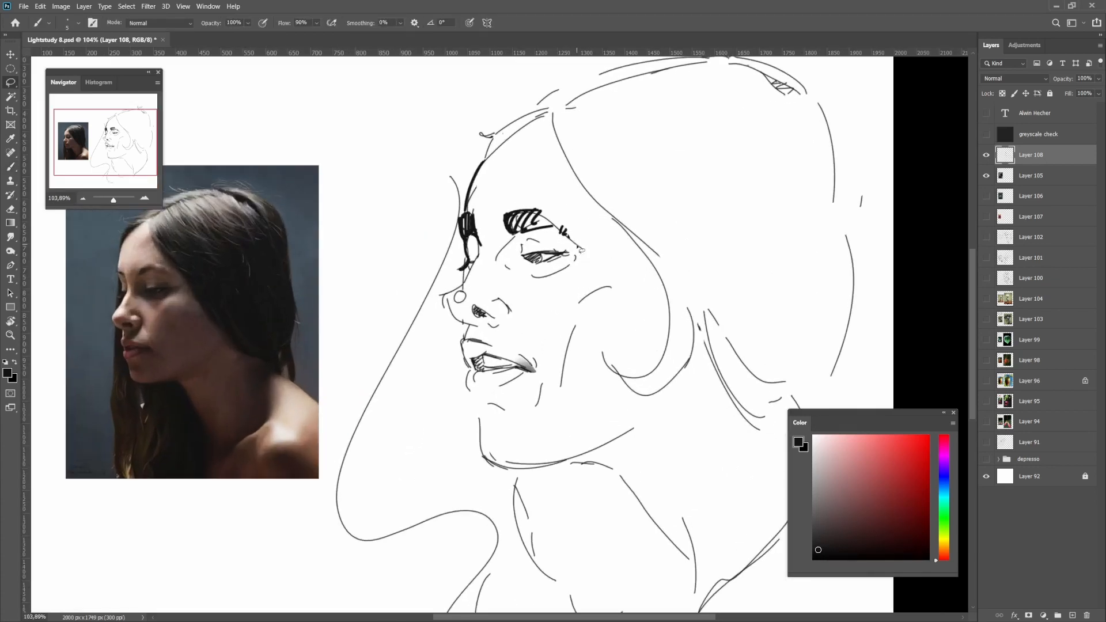
{"action": "key", "text": "b"}
{"action": "left_click_drag", "start_coordinate": [551, 214], "coordinate": [549, 226]}
{"action": "left_click_drag", "start_coordinate": [563, 221], "coordinate": [541, 276]}
{"action": "left_click_drag", "start_coordinate": [493, 246], "coordinate": [538, 247]}
{"action": "left_click_drag", "start_coordinate": [462, 270], "coordinate": [492, 268]}
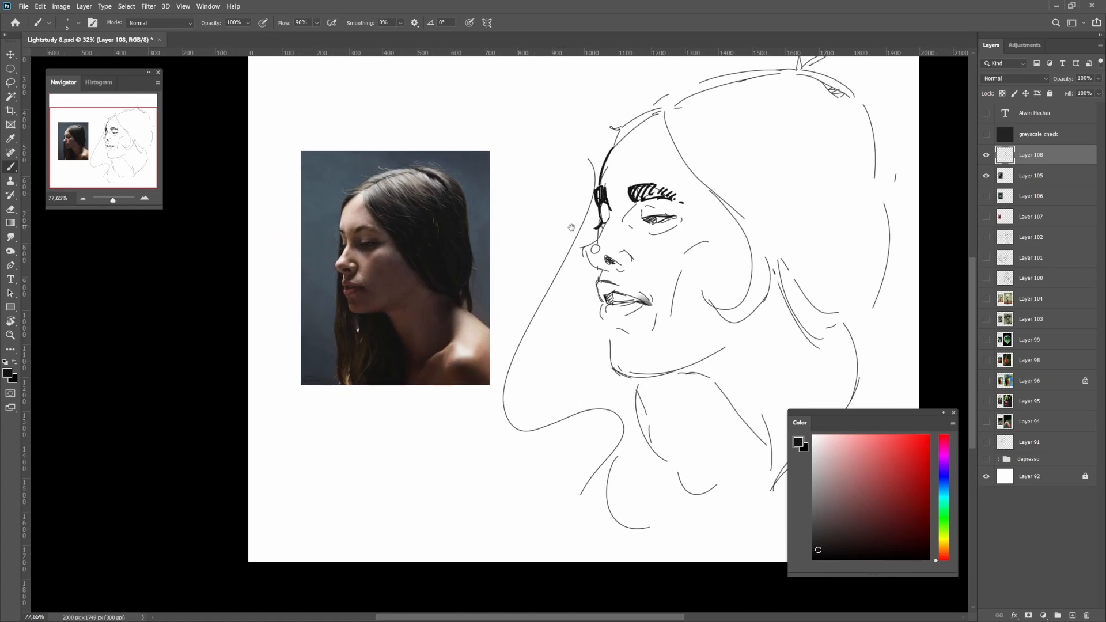
Erase the slanted cheek shadow line with the Lasso and redraw it with a smaller brush
{"action": "left_click_drag", "start_coordinate": [572, 228], "coordinate": [515, 238]}
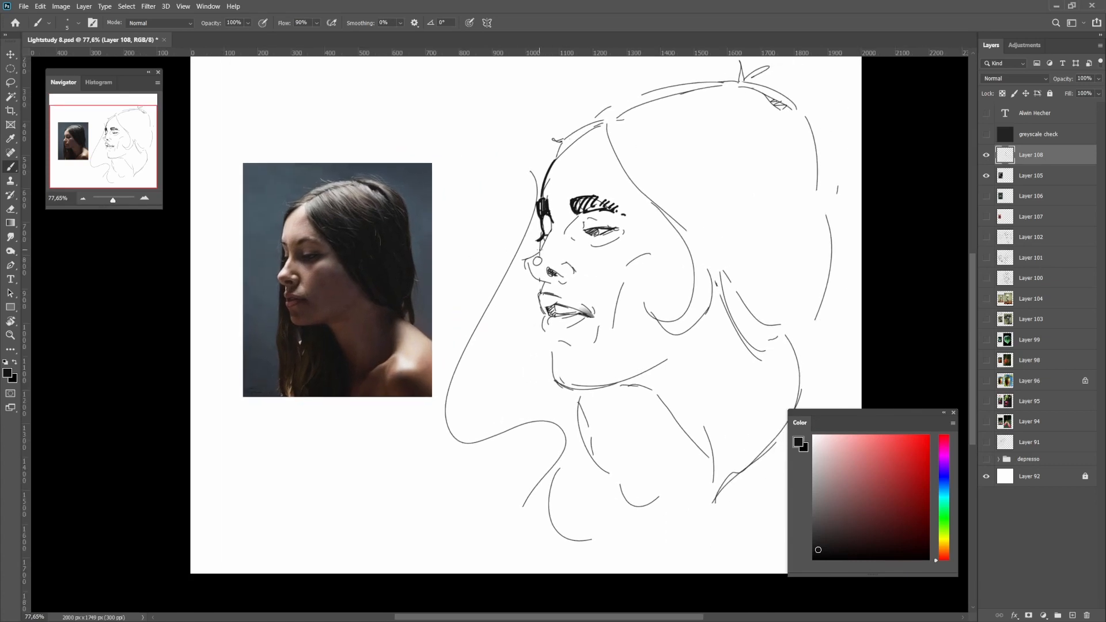
{"action": "left_click_drag", "start_coordinate": [539, 249], "coordinate": [519, 249]}
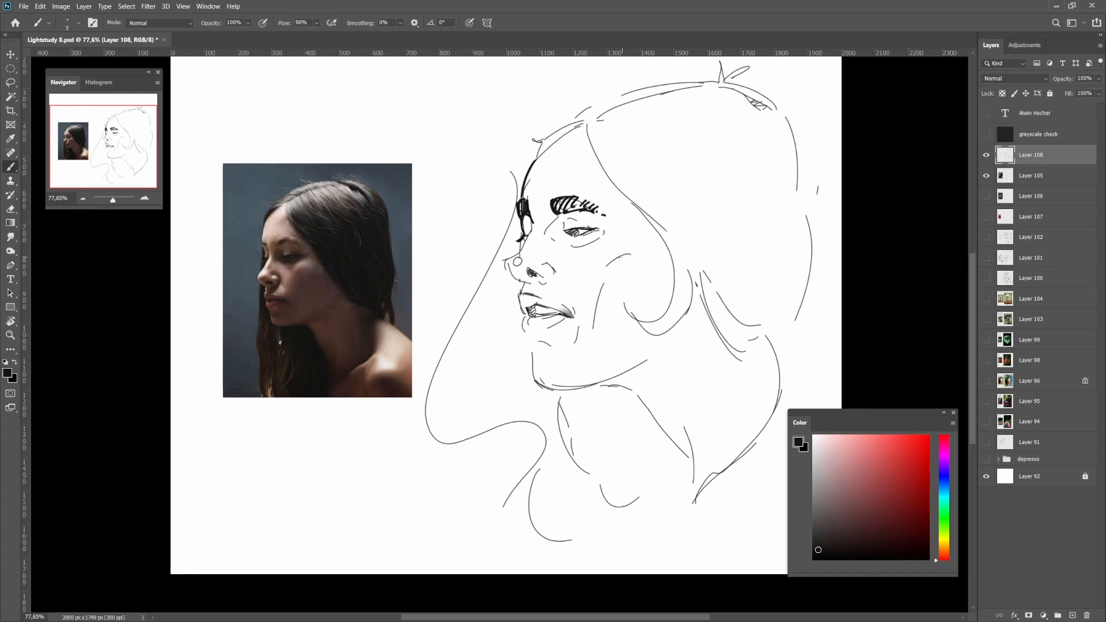
{"action": "key", "text": "l"}
{"action": "key", "text": "Delete"}
{"action": "key", "text": "ctrl+d"}
{"action": "left_click_drag", "start_coordinate": [625, 245], "coordinate": [603, 262]}
{"action": "key", "text": "b"}
{"action": "key", "text": "bracketleft"}
{"action": "key", "text": "bracketleft"}
{"action": "left_click_drag", "start_coordinate": [597, 313], "coordinate": [588, 313]}
{"action": "key", "text": "ctrl+z"}
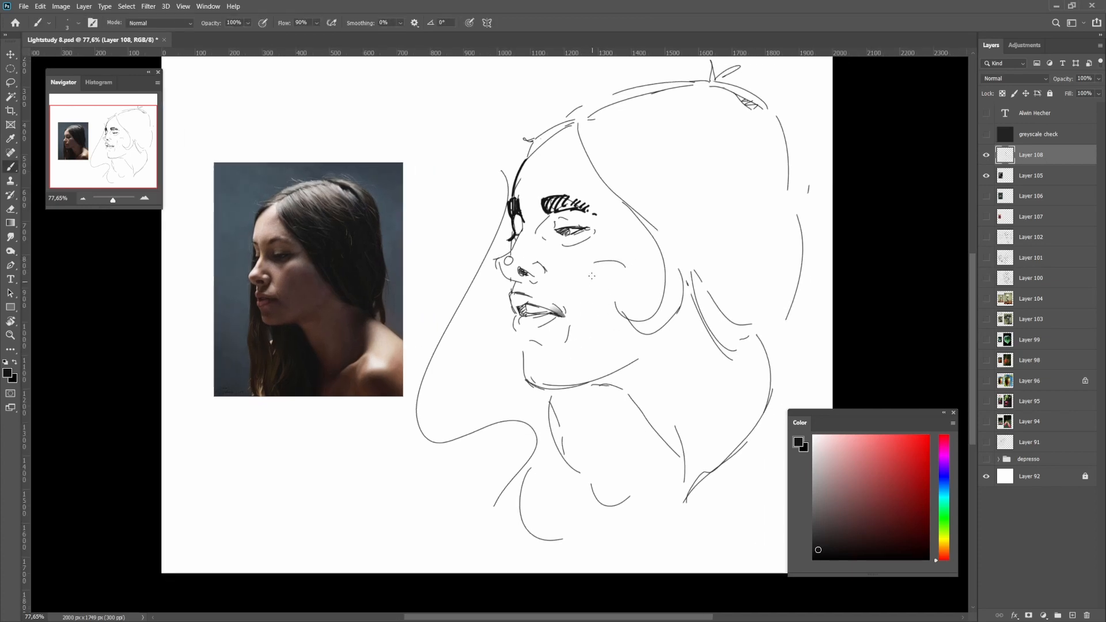
{"action": "mouse_move", "coordinate": [592, 268]}
{"action": "left_mouse_down"}
{"action": "mouse_move", "coordinate": [577, 305]}
{"action": "mouse_move", "coordinate": [573, 276]}
{"action": "mouse_move", "coordinate": [539, 251]}
{"action": "mouse_move", "coordinate": [546, 279]}
{"action": "mouse_move", "coordinate": [530, 282]}
{"action": "mouse_move", "coordinate": [592, 277]}
{"action": "mouse_move", "coordinate": [578, 244]}
{"action": "left_mouse_up"}
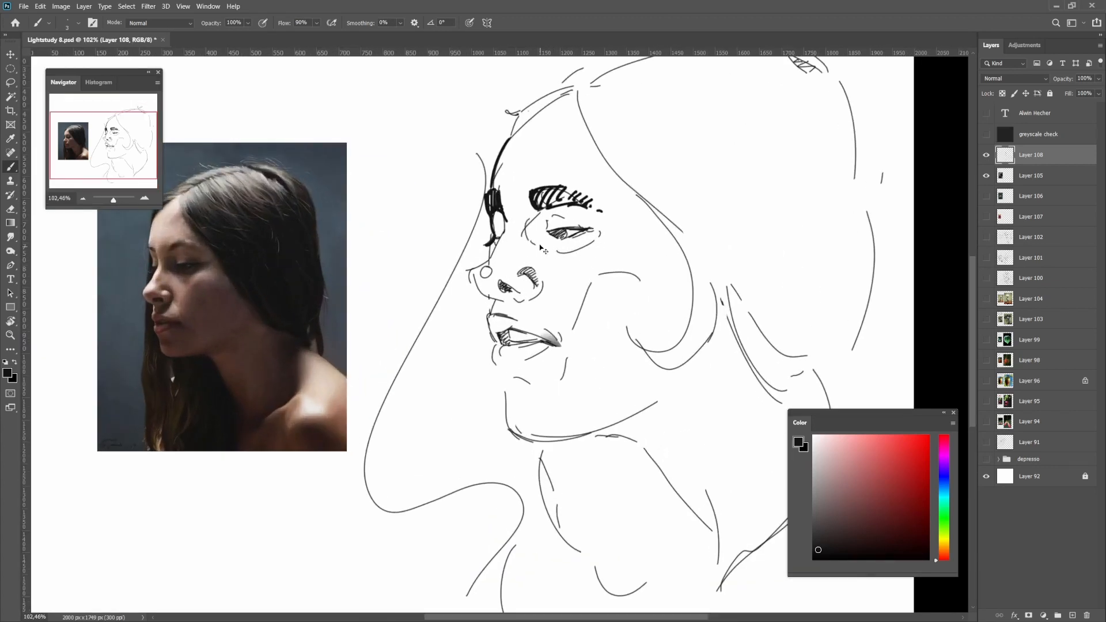
Hatch the shadow between the near eyebrow and the inner eye corner, and strengthen the upper eyelid line
{"action": "mouse_move", "coordinate": [537, 213]}
{"action": "left_mouse_down"}
{"action": "mouse_move", "coordinate": [525, 239]}
{"action": "mouse_move", "coordinate": [540, 246]}
{"action": "left_mouse_up"}
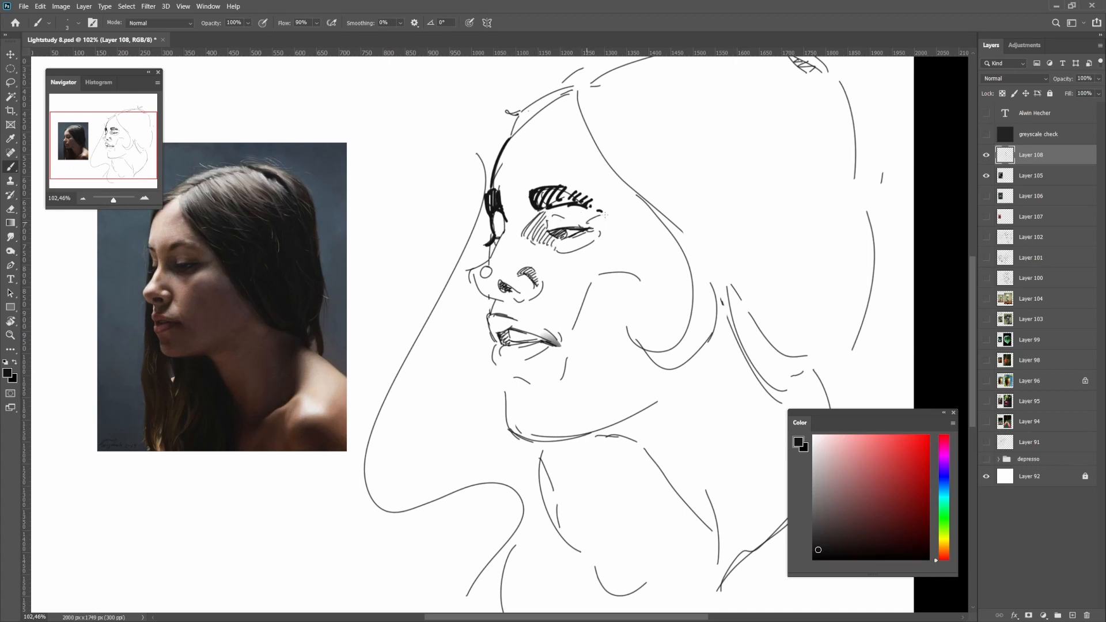
{"action": "left_click_drag", "start_coordinate": [599, 221], "coordinate": [621, 227]}
{"action": "key", "text": "ctrl+z"}
{"action": "left_click_drag", "start_coordinate": [553, 232], "coordinate": [592, 228]}
Darken the near eye's iris and lid outlines with a larger brush, comparing the result with the reference photo
{"action": "key", "text": "]"}
{"action": "key", "text": "l"}
{"action": "scroll", "coordinate": [589, 246], "scroll_direction": "down", "scroll_amount": 10}
{"action": "scroll", "coordinate": [589, 248], "scroll_direction": "up", "scroll_amount": 10}
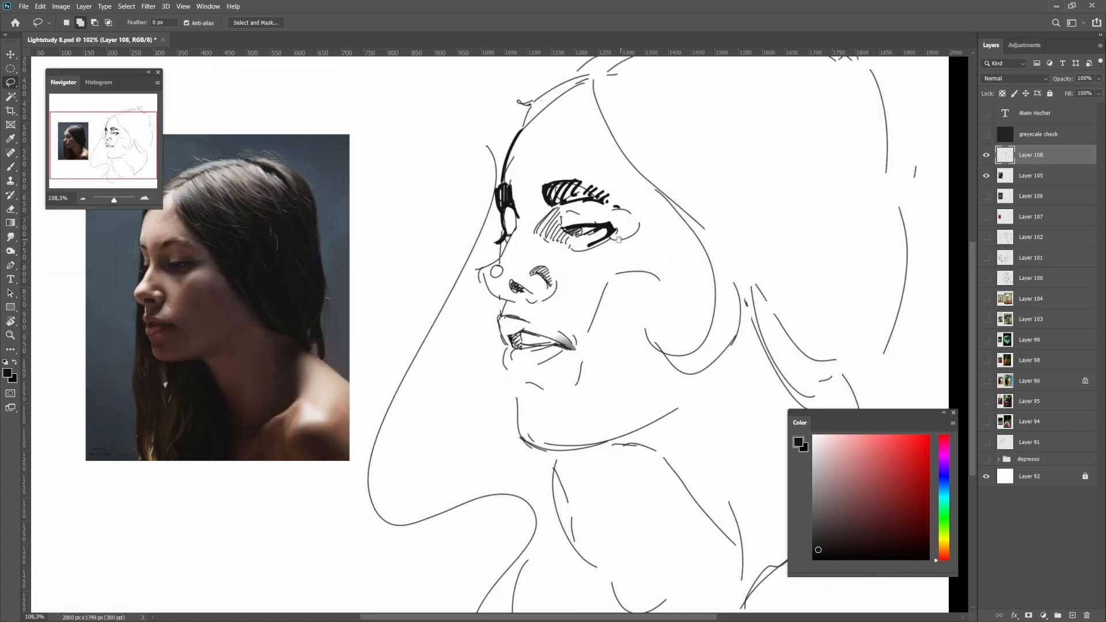
{"action": "key", "text": "b"}
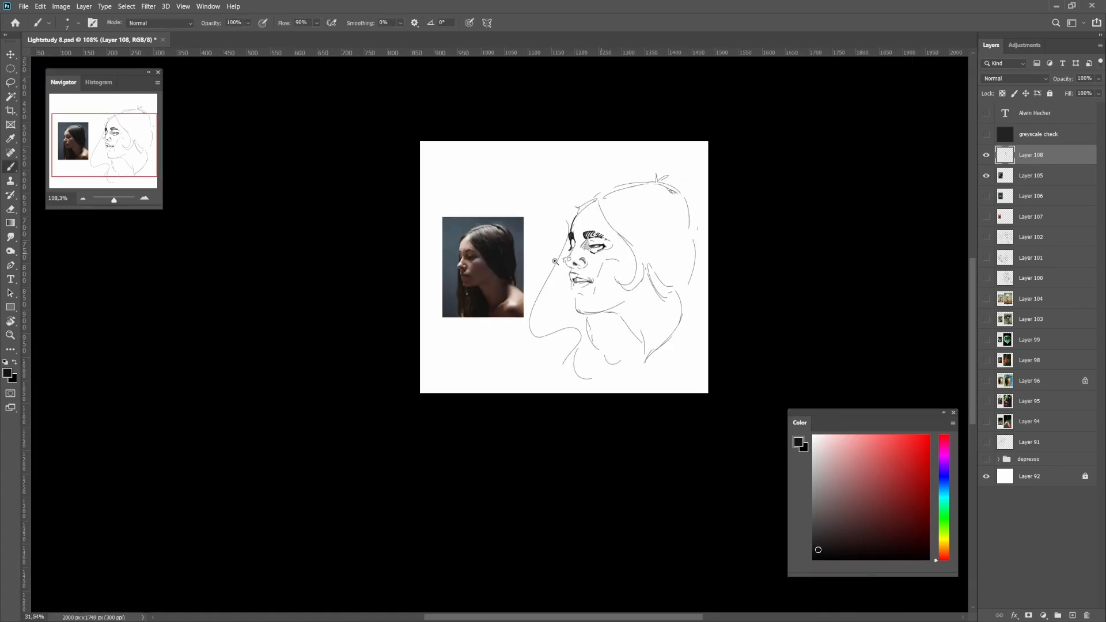
{"action": "scroll", "coordinate": [566, 250], "scroll_direction": "down", "scroll_amount": 14}
{"action": "scroll", "coordinate": [566, 251], "scroll_direction": "up", "scroll_amount": 8}
{"action": "scroll", "coordinate": [578, 240], "scroll_direction": "up", "scroll_amount": 3}
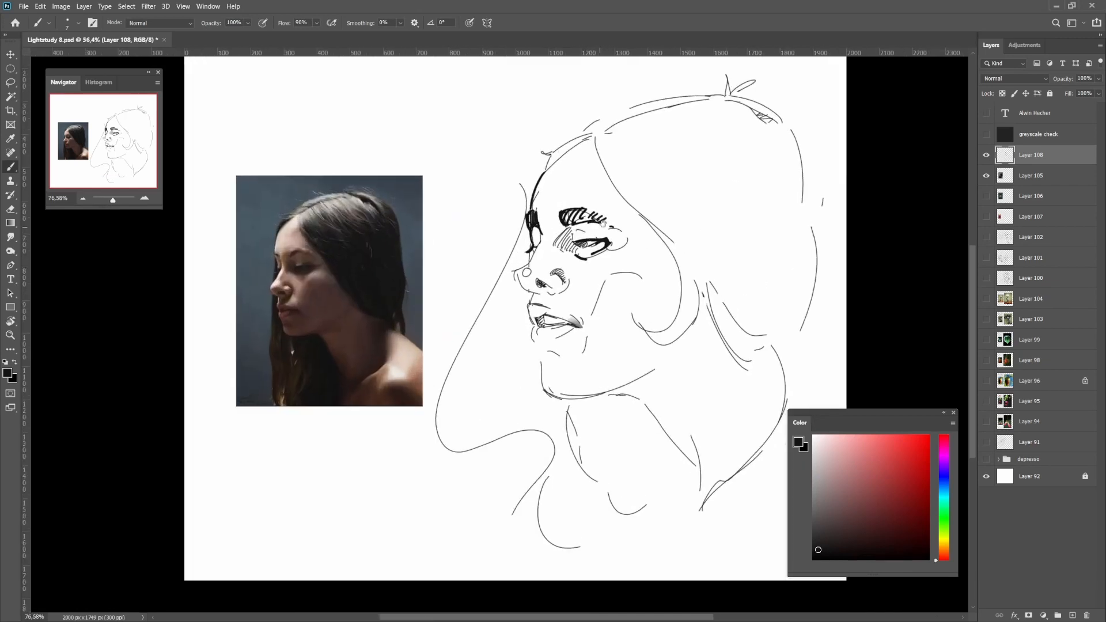
{"action": "scroll", "coordinate": [578, 241], "scroll_direction": "up", "scroll_amount": 3}
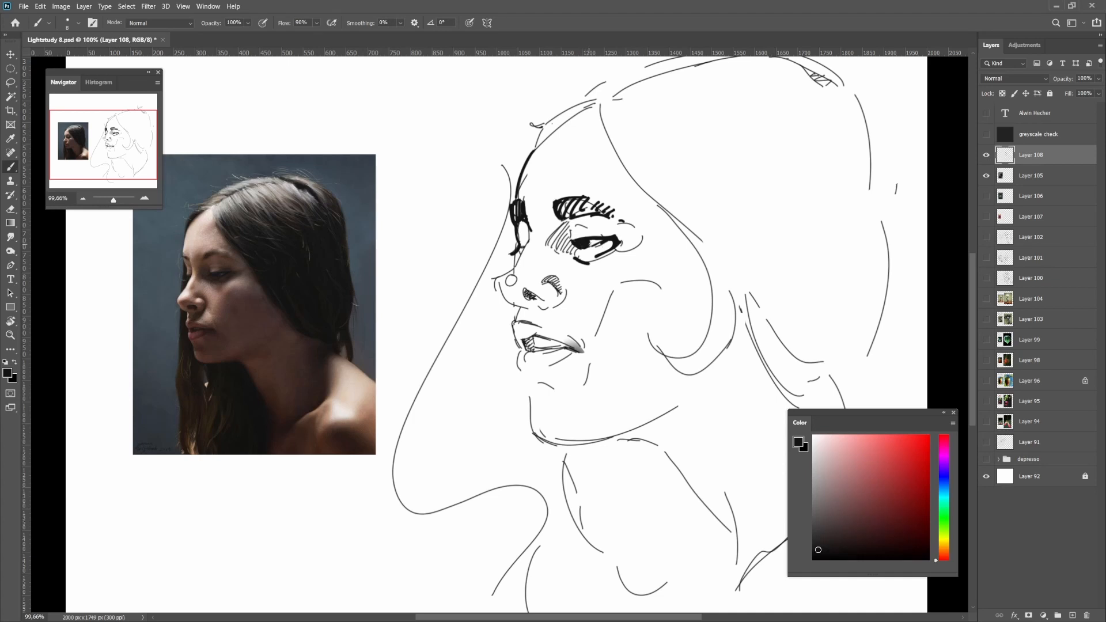
{"action": "scroll", "coordinate": [576, 249], "scroll_direction": "down", "scroll_amount": 3}
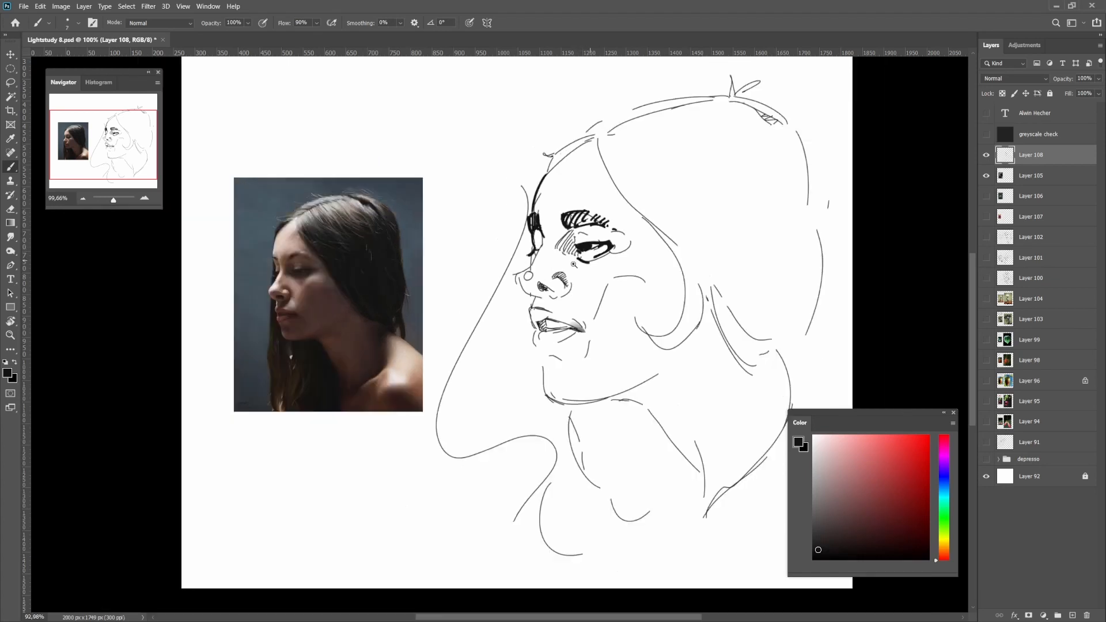
{"action": "scroll", "coordinate": [579, 249], "scroll_direction": "up", "scroll_amount": 4}
Touch up the lines below the far eye and erase the excess with the Lasso
{"action": "mouse_move", "coordinate": [531, 244]}
{"action": "left_mouse_down"}
{"action": "mouse_move", "coordinate": [551, 242]}
{"action": "mouse_move", "coordinate": [535, 258]}
{"action": "left_mouse_up"}
{"action": "key", "text": "["}
{"action": "key", "text": "l"}
{"action": "key", "text": "Delete"}
{"action": "key", "text": "ctrl+d"}
{"action": "key", "text": "b"}
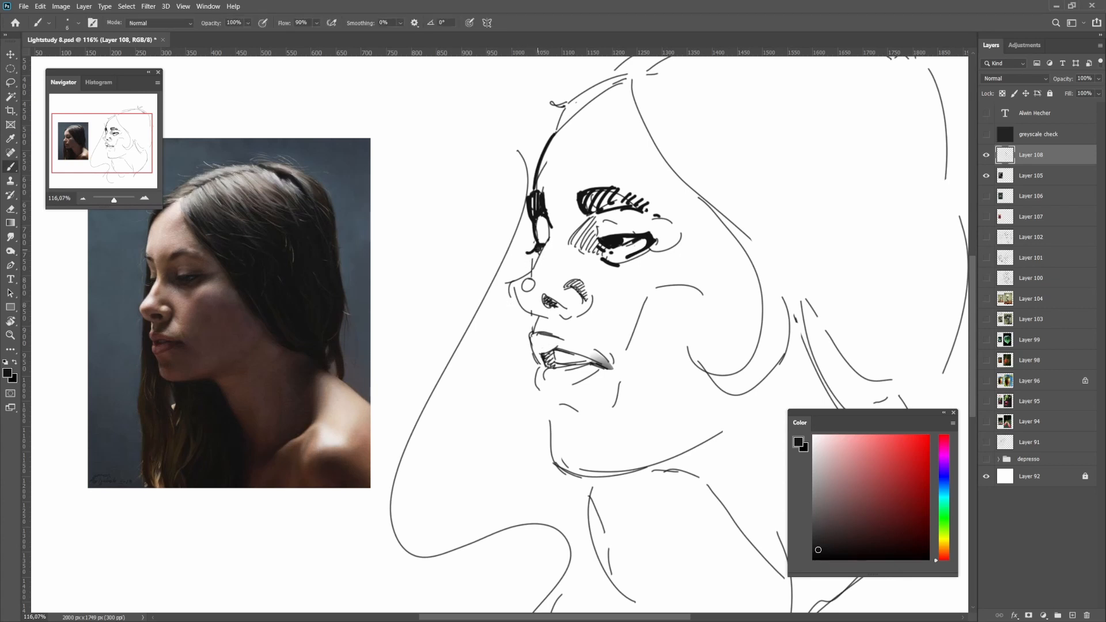
Flip the sketch horizontally to check its proportions and flip it back
{"action": "scroll", "coordinate": [555, 274], "scroll_direction": "down", "scroll_amount": 6}
{"action": "key", "text": "ctrl+shift+h"}
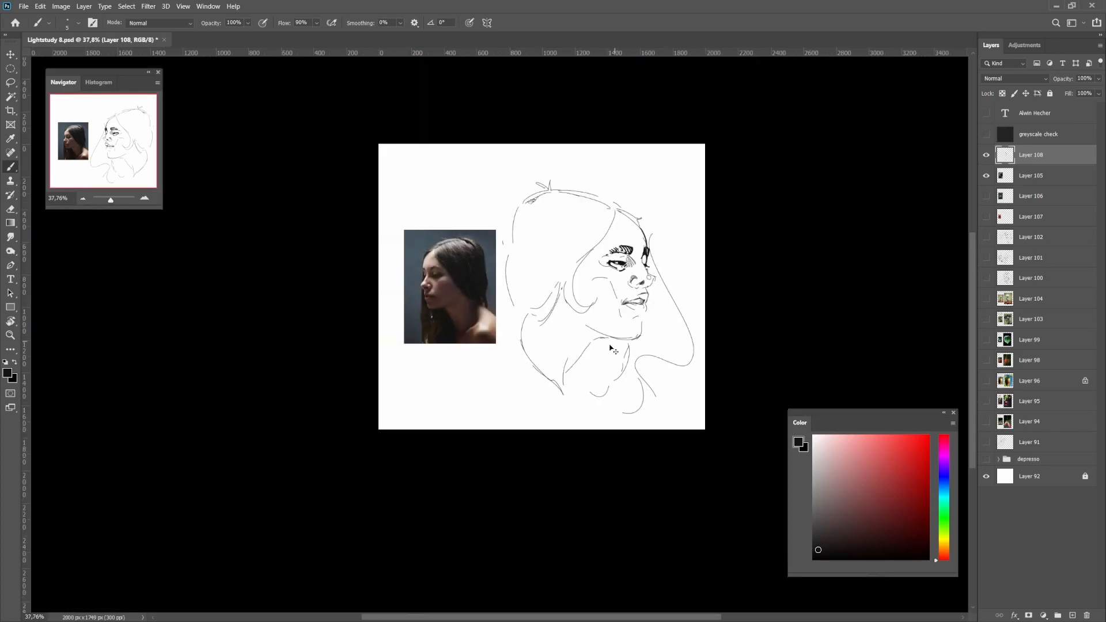
{"action": "key", "text": "ctrl+shift+h"}
Thicken the hairline running down from the parting and hatch the dark hair above the forehead
{"action": "scroll", "coordinate": [610, 248], "scroll_direction": "up", "scroll_amount": 3}
{"action": "mouse_move", "coordinate": [573, 213]}
{"action": "left_mouse_down"}
{"action": "mouse_move", "coordinate": [529, 218]}
{"action": "mouse_move", "coordinate": [562, 262]}
{"action": "left_mouse_up"}
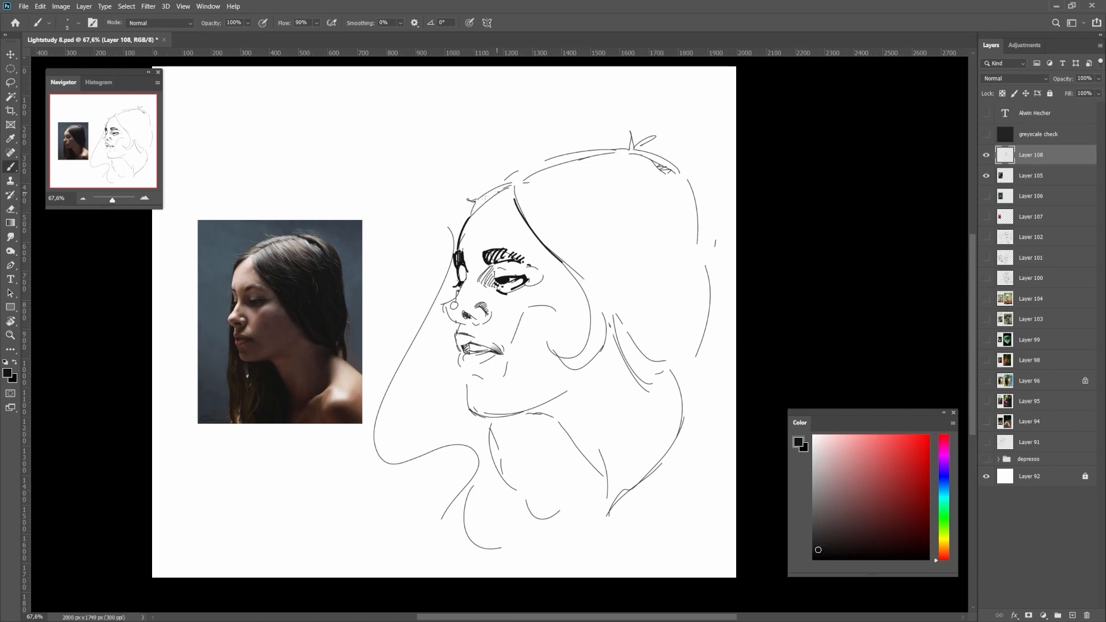
{"action": "mouse_move", "coordinate": [496, 191]}
{"action": "left_mouse_down"}
{"action": "mouse_move", "coordinate": [470, 200]}
{"action": "mouse_move", "coordinate": [472, 211]}
{"action": "left_mouse_up"}
{"action": "left_click_drag", "start_coordinate": [486, 196], "coordinate": [482, 206]}
{"action": "mouse_move", "coordinate": [494, 194]}
{"action": "left_mouse_down"}
{"action": "mouse_move", "coordinate": [466, 225]}
{"action": "mouse_move", "coordinate": [470, 215]}
{"action": "left_mouse_up"}
{"action": "key", "text": "ctrl+z"}
{"action": "key", "text": "l"}
{"action": "key", "text": "b"}
{"action": "left_click_drag", "start_coordinate": [520, 179], "coordinate": [497, 183]}
{"action": "scroll", "coordinate": [540, 179], "scroll_direction": "down", "scroll_amount": 5}
{"action": "scroll", "coordinate": [542, 188], "scroll_direction": "up", "scroll_amount": 3}
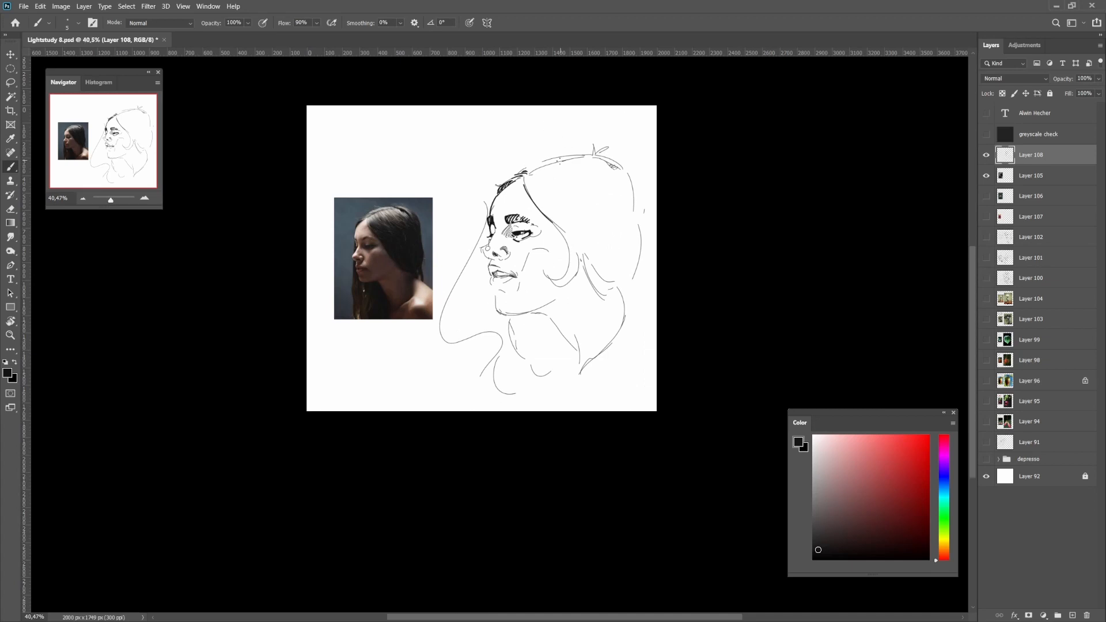
Add bold strand strokes along the hairline and on the hair lock behind the jaw, discarding unwanted strokes
{"action": "scroll", "coordinate": [539, 186], "scroll_direction": "up", "scroll_amount": 3}
{"action": "left_click_drag", "start_coordinate": [525, 180], "coordinate": [585, 252]}
{"action": "key", "text": "ctrl+z"}
{"action": "left_click_drag", "start_coordinate": [595, 275], "coordinate": [584, 253]}
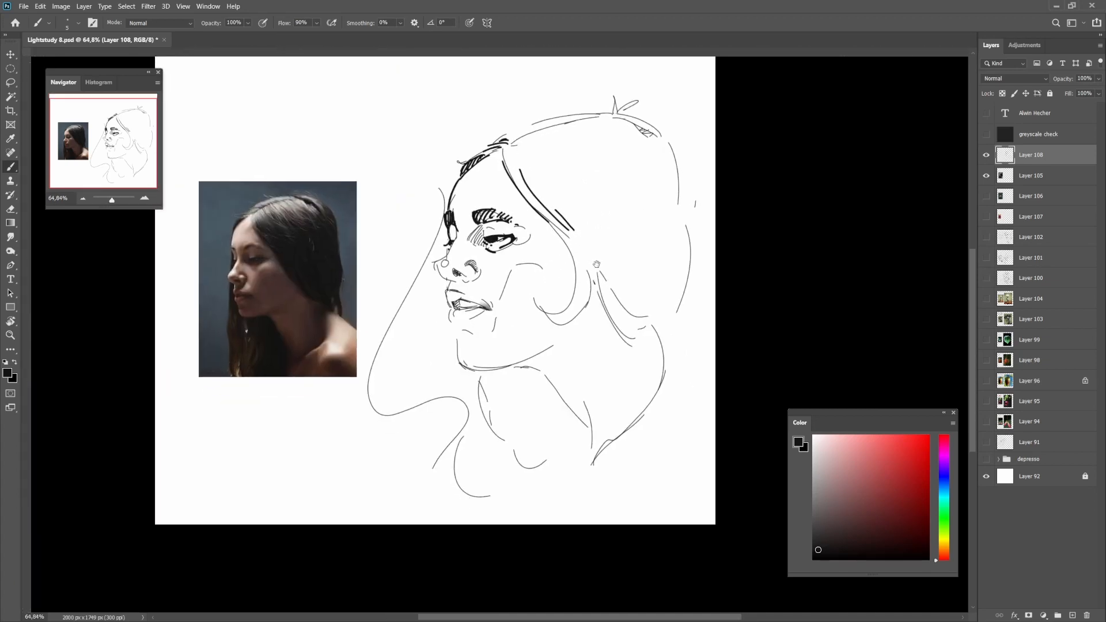
{"action": "left_click_drag", "start_coordinate": [688, 276], "coordinate": [678, 312]}
{"action": "key", "text": "ctrl+z"}
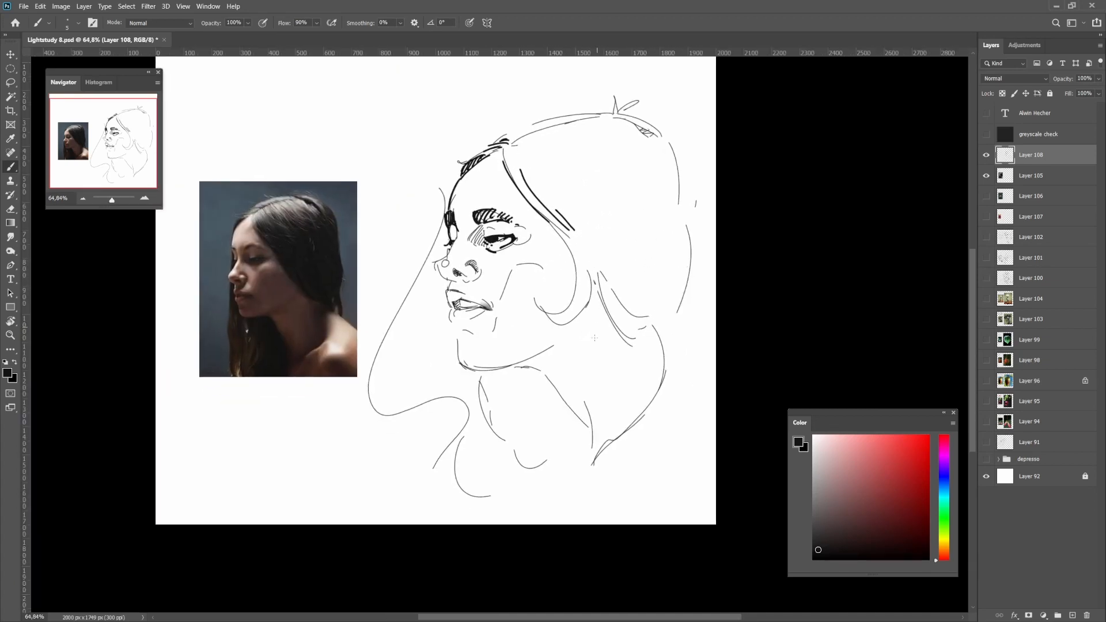
{"action": "left_click_drag", "start_coordinate": [597, 304], "coordinate": [632, 332]}
{"action": "left_click_drag", "start_coordinate": [630, 352], "coordinate": [627, 336]}
Outline the nose tip and its underside with bolder strokes, undoing the ones that miss
{"action": "scroll", "coordinate": [434, 245], "scroll_direction": "up", "scroll_amount": 3}
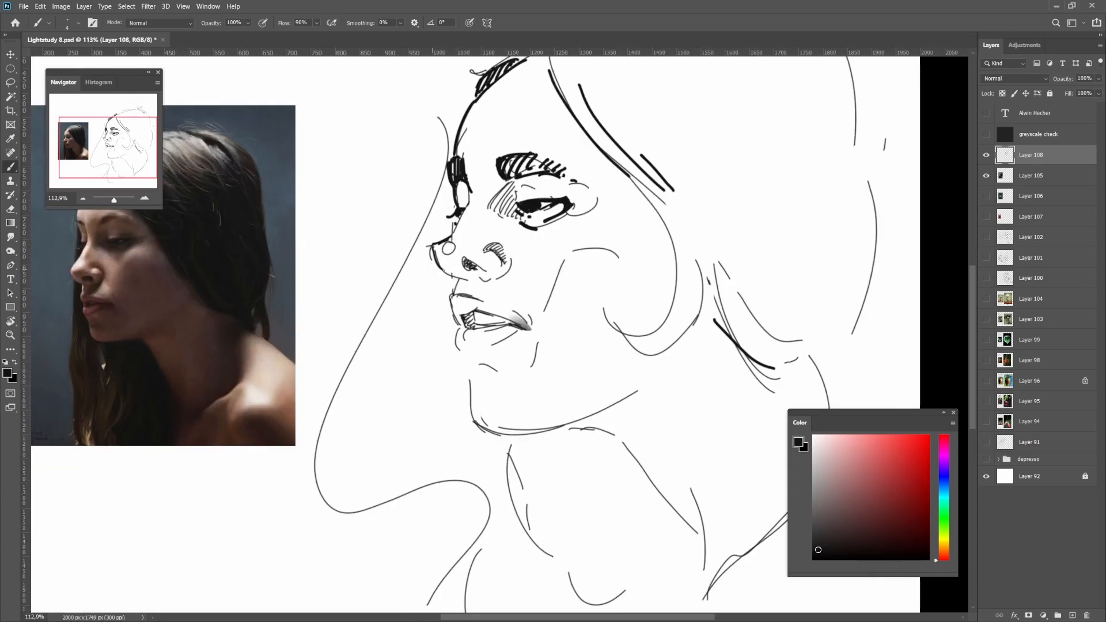
{"action": "mouse_move", "coordinate": [431, 245]}
{"action": "left_mouse_down"}
{"action": "mouse_move", "coordinate": [453, 278]}
{"action": "mouse_move", "coordinate": [509, 269]}
{"action": "mouse_move", "coordinate": [520, 286]}
{"action": "mouse_move", "coordinate": [559, 284]}
{"action": "mouse_move", "coordinate": [522, 286]}
{"action": "left_mouse_up"}
{"action": "key", "text": "ctrl+z"}
{"action": "key", "text": "ctrl+z"}
{"action": "key", "text": "bracketleft"}
{"action": "left_click_drag", "start_coordinate": [563, 254], "coordinate": [543, 287]}
{"action": "key", "text": "ctrl+z"}
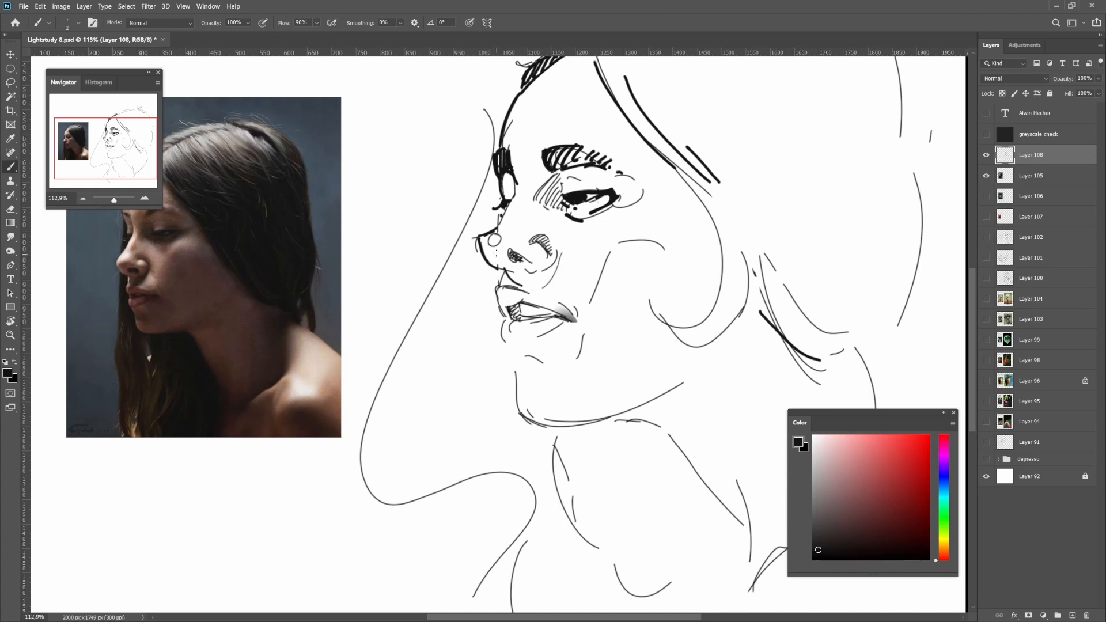
Hatch the shadow across the underside of the nose and around the nostril
{"action": "left_click_drag", "start_coordinate": [491, 247], "coordinate": [511, 241]}
{"action": "key", "text": "ctrl+z"}
{"action": "mouse_move", "coordinate": [512, 239]}
{"action": "left_mouse_down"}
{"action": "mouse_move", "coordinate": [531, 244]}
{"action": "mouse_move", "coordinate": [506, 254]}
{"action": "mouse_move", "coordinate": [547, 271]}
{"action": "mouse_move", "coordinate": [532, 283]}
{"action": "left_mouse_up"}
{"action": "left_click_drag", "start_coordinate": [546, 277], "coordinate": [536, 287]}
Hatch the shadow at the mouth corner and try bolder strokes around the lower lip
{"action": "left_click_drag", "start_coordinate": [554, 336], "coordinate": [567, 318]}
{"action": "mouse_move", "coordinate": [583, 309]}
{"action": "left_mouse_down"}
{"action": "mouse_move", "coordinate": [574, 320]}
{"action": "mouse_move", "coordinate": [518, 298]}
{"action": "mouse_move", "coordinate": [547, 291]}
{"action": "mouse_move", "coordinate": [519, 328]}
{"action": "left_mouse_up"}
{"action": "key", "text": "ctrl+z"}
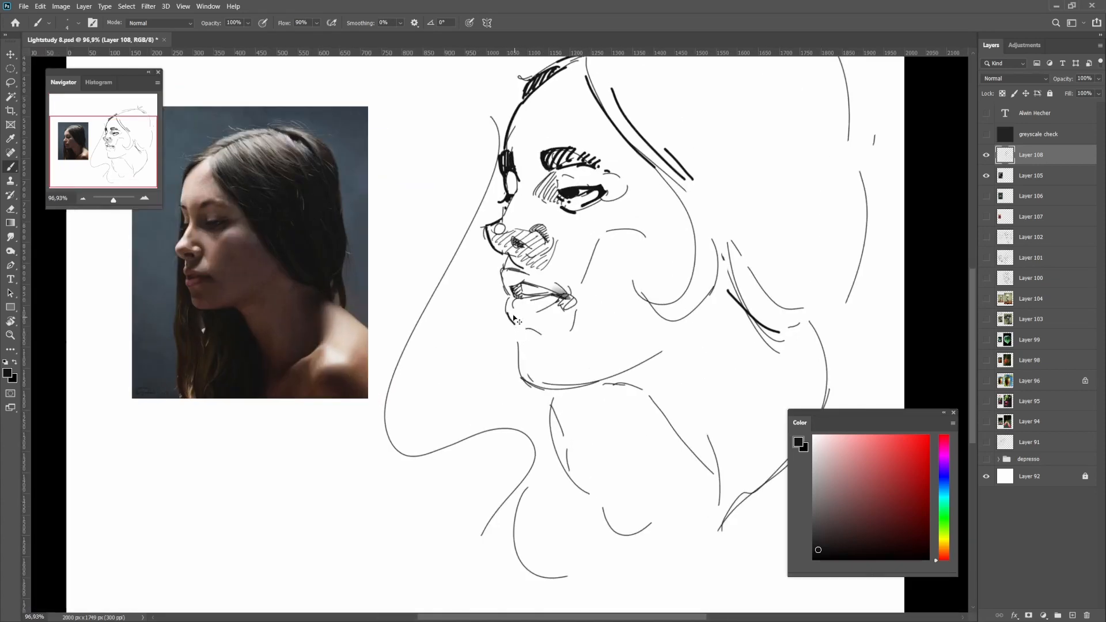
{"action": "key", "text": "ctrl+z"}
{"action": "key", "text": "bracketleft"}
{"action": "key", "text": "ctrl+z"}
Redraw the contour from the lower lip down to the chin and erase the old lines with the Lasso
{"action": "mouse_move", "coordinate": [511, 317]}
{"action": "left_mouse_down"}
{"action": "mouse_move", "coordinate": [516, 362]}
{"action": "mouse_move", "coordinate": [627, 372]}
{"action": "left_mouse_up"}
{"action": "key", "text": "ctrl+z"}
{"action": "key", "text": "l"}
{"action": "key", "text": "Delete"}
{"action": "key", "text": "ctrl+d"}
{"action": "key", "text": "b"}
Redraw the bottom of the chin and the jawline as a clean line, erasing the overlapping old strokes
{"action": "key", "text": "ctrl+z"}
{"action": "mouse_move", "coordinate": [520, 365]}
{"action": "left_mouse_down"}
{"action": "mouse_move", "coordinate": [572, 383]}
{"action": "mouse_move", "coordinate": [555, 385]}
{"action": "mouse_move", "coordinate": [657, 346]}
{"action": "left_mouse_up"}
{"action": "key", "text": "ctrl+z"}
{"action": "mouse_move", "coordinate": [549, 383]}
{"action": "left_mouse_down"}
{"action": "mouse_move", "coordinate": [629, 372]}
{"action": "mouse_move", "coordinate": [636, 397]}
{"action": "left_mouse_up"}
{"action": "key", "text": "ctrl+z"}
{"action": "key", "text": "l"}
{"action": "key", "text": "Delete"}
{"action": "key", "text": "ctrl+d"}
{"action": "key", "text": "Delete"}
{"action": "key", "text": "ctrl+d"}
{"action": "key", "text": "b"}
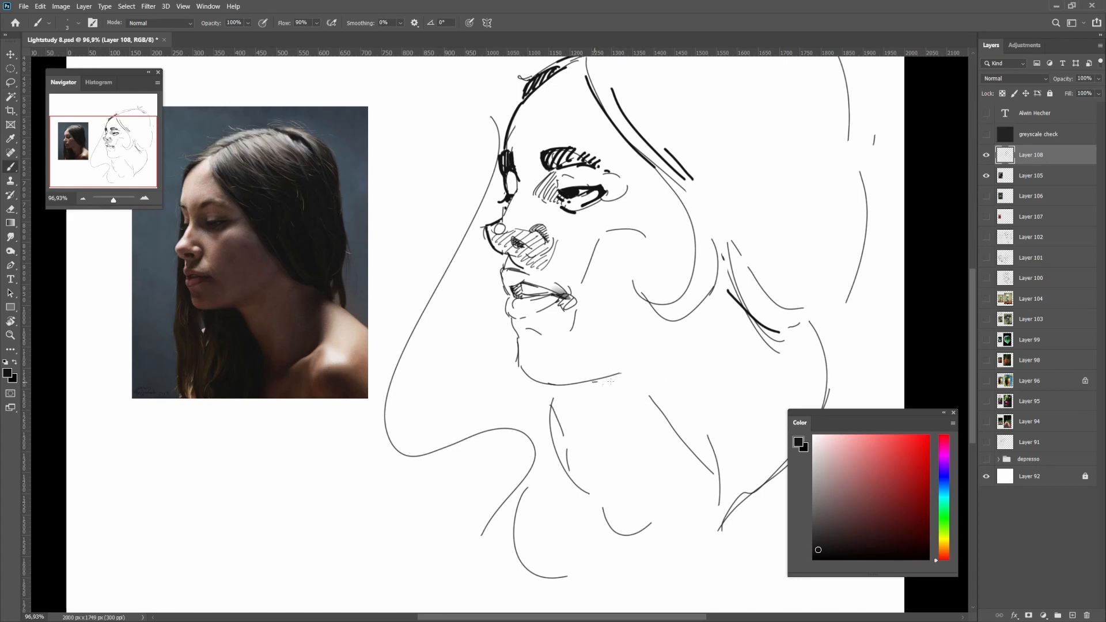
Sketch the transition from the underside of the jaw to the neck, redoing the misplaced stroke
{"action": "mouse_move", "coordinate": [611, 381]}
{"action": "left_mouse_down"}
{"action": "mouse_move", "coordinate": [638, 383]}
{"action": "mouse_move", "coordinate": [647, 399]}
{"action": "left_mouse_up"}
{"action": "key", "text": "ctrl+z"}
{"action": "left_click_drag", "start_coordinate": [666, 422], "coordinate": [640, 422]}
{"action": "left_click_drag", "start_coordinate": [676, 466], "coordinate": [616, 416]}
{"action": "left_click_drag", "start_coordinate": [688, 369], "coordinate": [672, 348]}
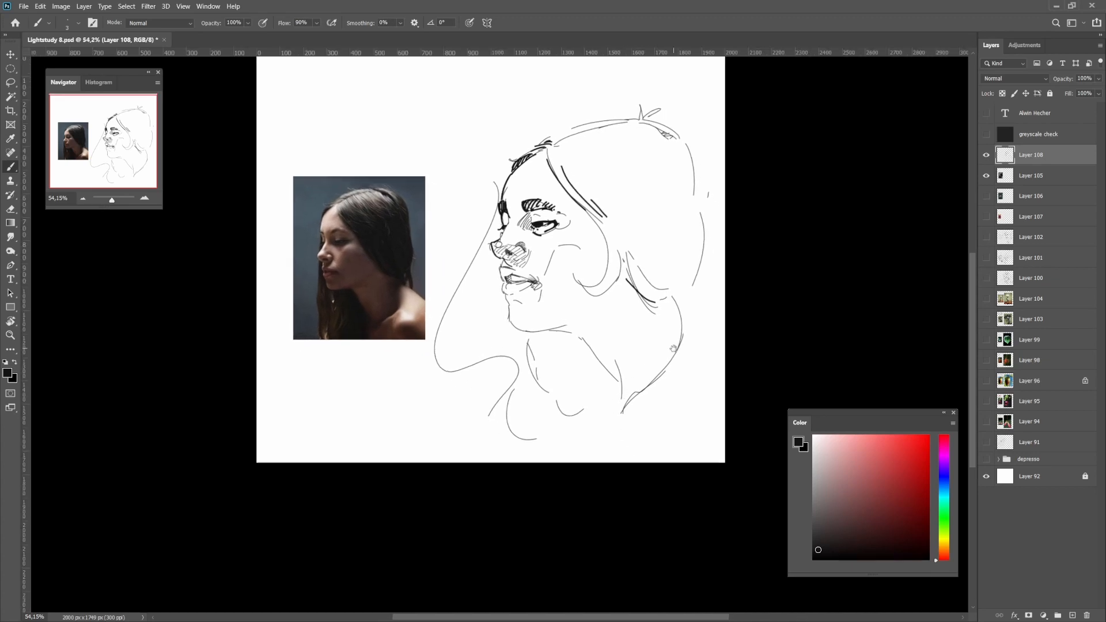
Erase the hatching around the nostril with the Lasso and rework the nose shading with the brush
{"action": "mouse_move", "coordinate": [519, 249]}
{"action": "left_mouse_down"}
{"action": "mouse_move", "coordinate": [546, 250]}
{"action": "mouse_move", "coordinate": [504, 259]}
{"action": "mouse_move", "coordinate": [529, 261]}
{"action": "mouse_move", "coordinate": [519, 266]}
{"action": "mouse_move", "coordinate": [519, 248]}
{"action": "mouse_move", "coordinate": [525, 258]}
{"action": "mouse_move", "coordinate": [504, 253]}
{"action": "mouse_move", "coordinate": [520, 263]}
{"action": "left_mouse_up"}
{"action": "key", "text": "bracketright"}
{"action": "key", "text": "l"}
{"action": "key", "text": "Delete"}
{"action": "key", "text": "ctrl+d"}
{"action": "key", "text": "b"}
{"action": "key", "text": "bracketleft"}
{"action": "key", "text": "bracketleft"}
{"action": "key", "text": "ctrl+z"}
{"action": "key", "text": "ctrl+z"}
{"action": "left_click_drag", "start_coordinate": [535, 261], "coordinate": [493, 284]}
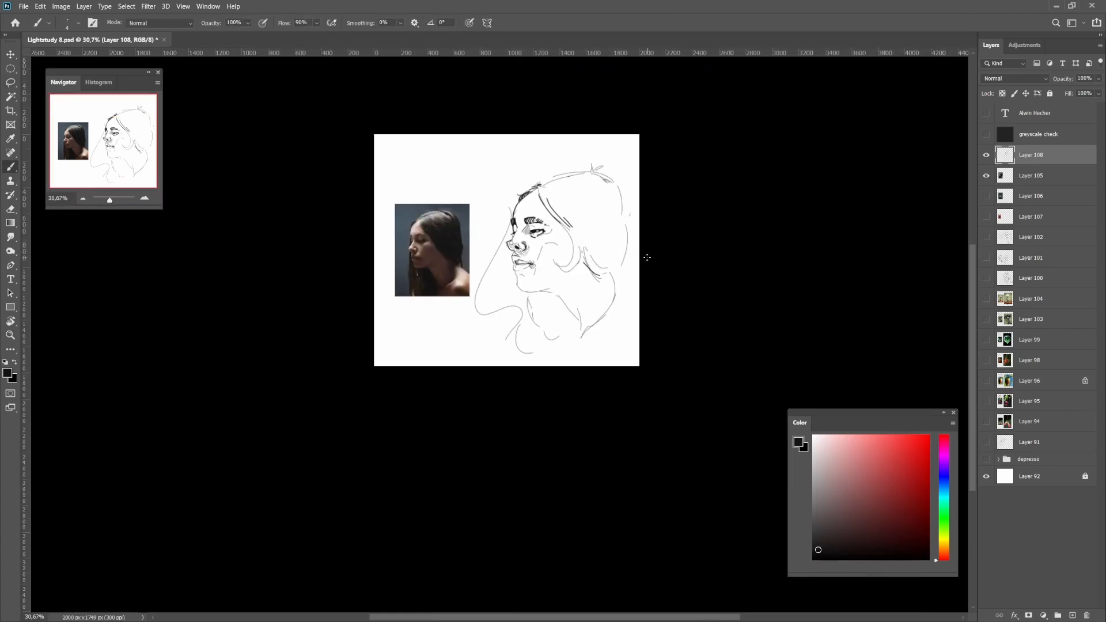
Merge the sketch layer down into the reference photo's layer
{"action": "key", "text": "ctrl+e"}
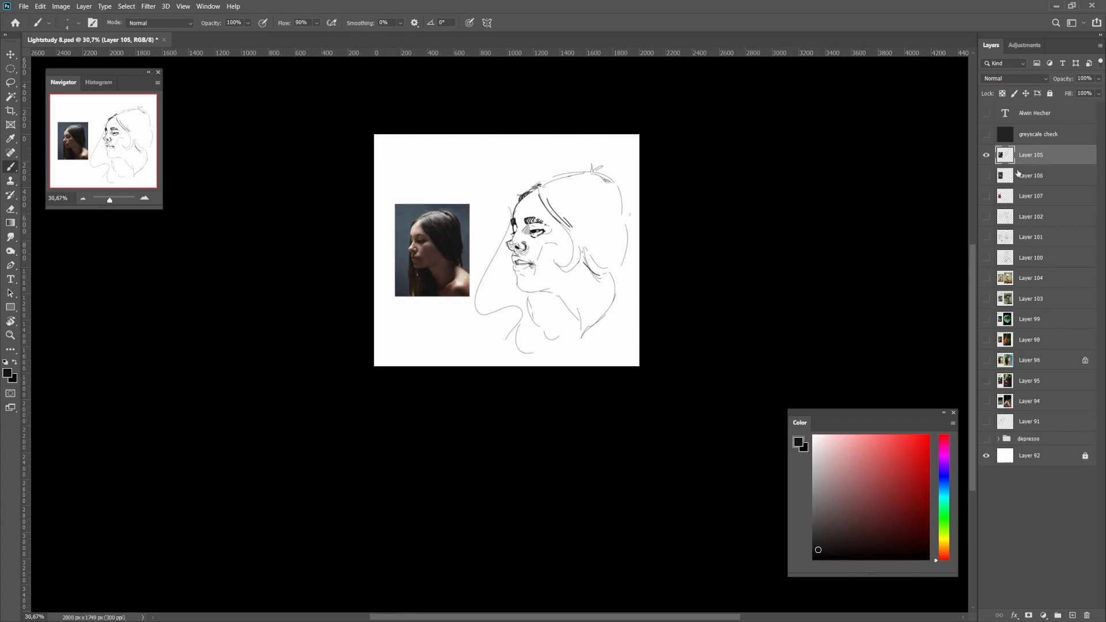
Hide Layer 105 with the woman's sketch, and show and select Layer 106 with the man's portrait photo
{"action": "left_click_drag", "start_coordinate": [597, 244], "coordinate": [612, 245]}
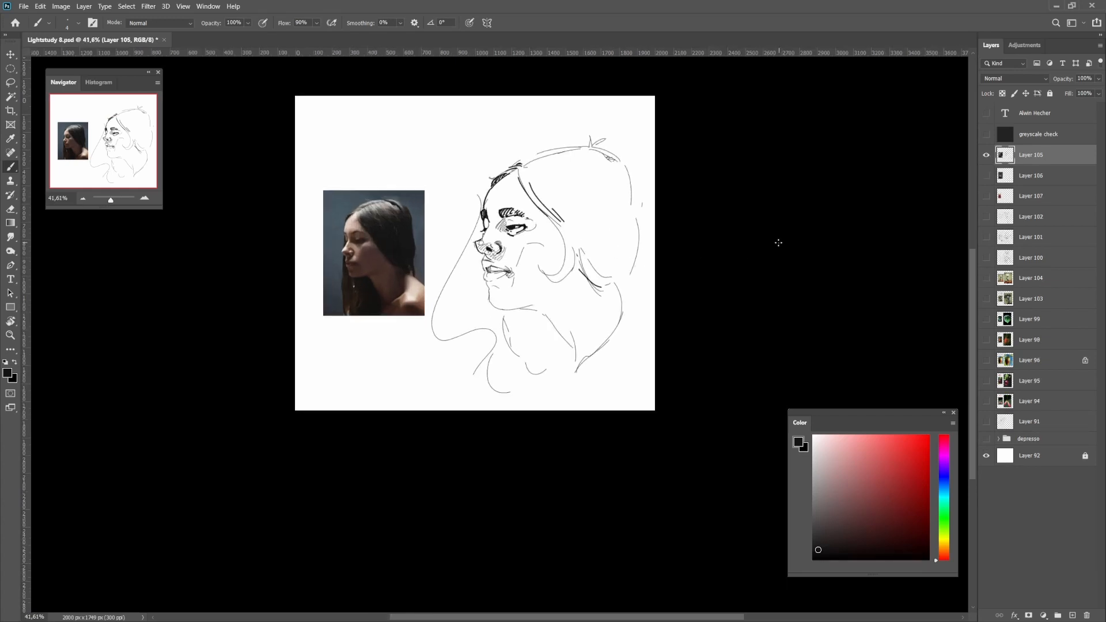
{"action": "left_click", "coordinate": [985, 154]}
{"action": "left_click", "coordinate": [986, 176]}
{"action": "left_click", "coordinate": [1030, 176]}
{"action": "left_click_drag", "start_coordinate": [471, 281], "coordinate": [574, 335]}
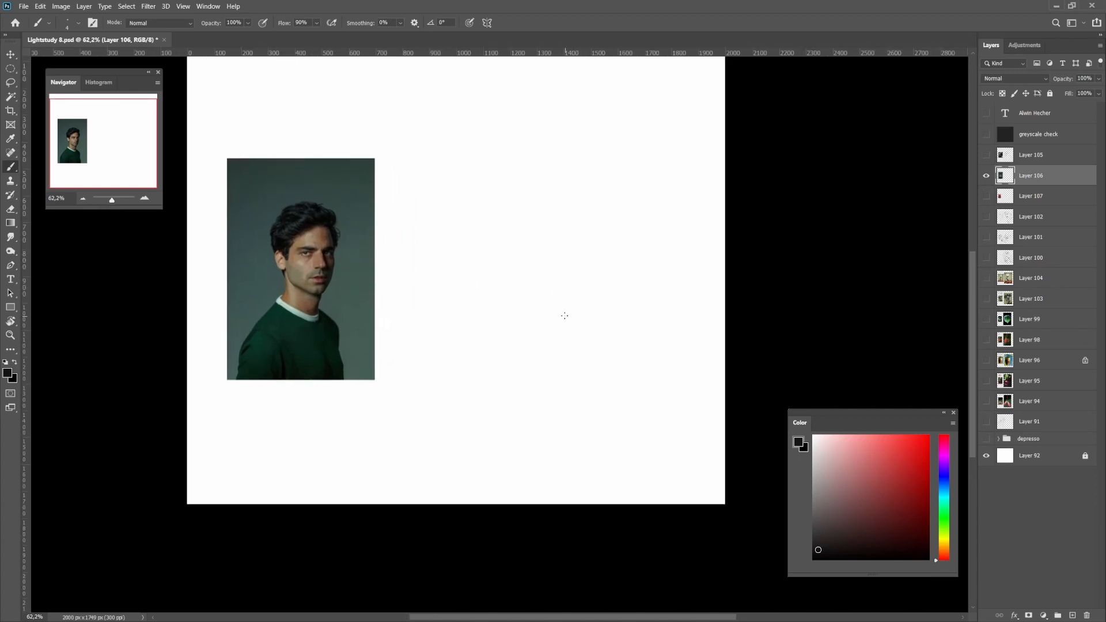
{"action": "left_click_drag", "start_coordinate": [525, 274], "coordinate": [522, 286]}
{"action": "left_click_drag", "start_coordinate": [513, 278], "coordinate": [587, 278]}
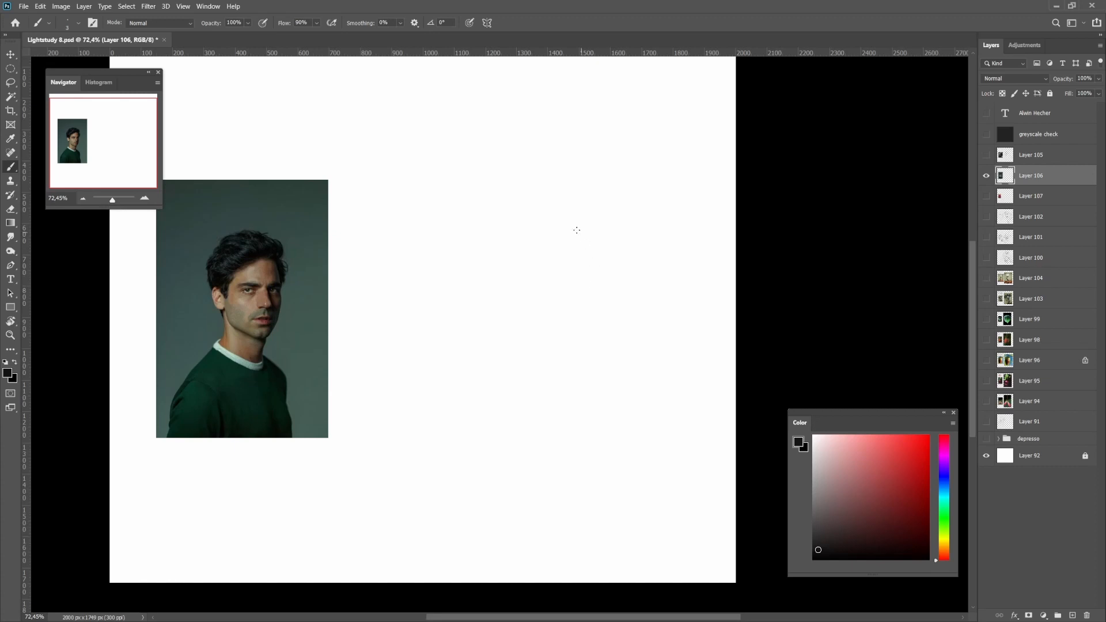
{"action": "left_click_drag", "start_coordinate": [560, 197], "coordinate": [579, 353]}
{"action": "key", "text": "ctrl+z"}
{"action": "key", "text": "["}
{"action": "left_click_drag", "start_coordinate": [584, 292], "coordinate": [575, 338]}
{"action": "key", "text": "ctrl+z"}
Compare with the finished sketch of the woman on Layer 105, and examine the man's portrait on Layer 106 up close
{"action": "left_click", "coordinate": [986, 175]}
{"action": "left_click", "coordinate": [985, 155]}
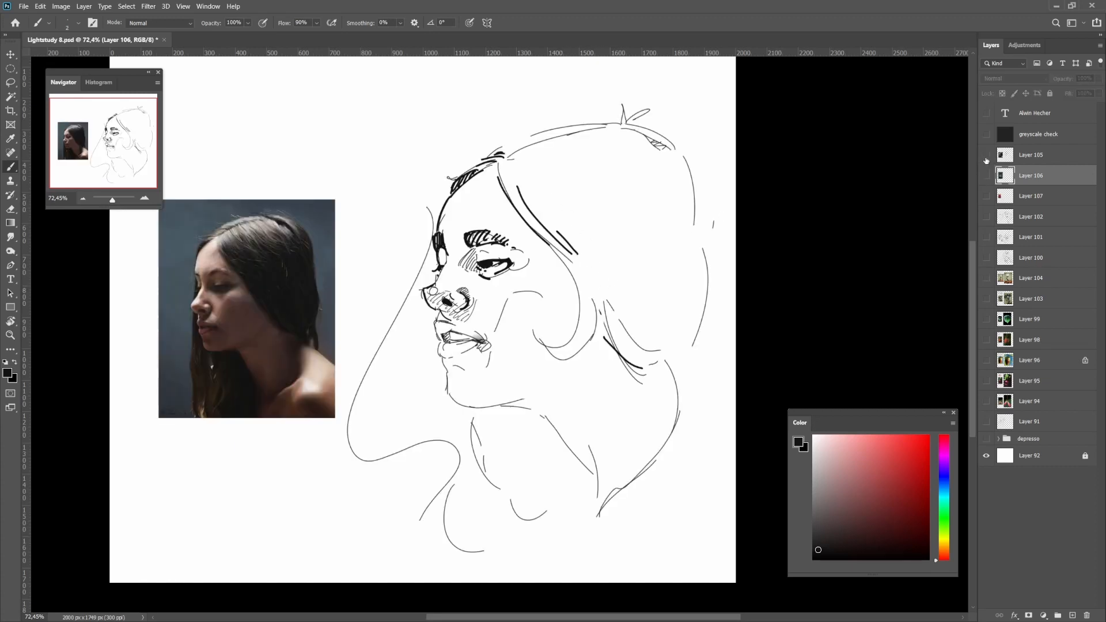
{"action": "left_click", "coordinate": [986, 158]}
{"action": "left_click", "coordinate": [987, 175]}
{"action": "left_click_drag", "start_coordinate": [427, 311], "coordinate": [624, 267]}
{"action": "mouse_move", "coordinate": [498, 268]}
{"action": "left_mouse_down"}
{"action": "mouse_move", "coordinate": [524, 268]}
{"action": "mouse_move", "coordinate": [587, 321]}
{"action": "left_mouse_up"}
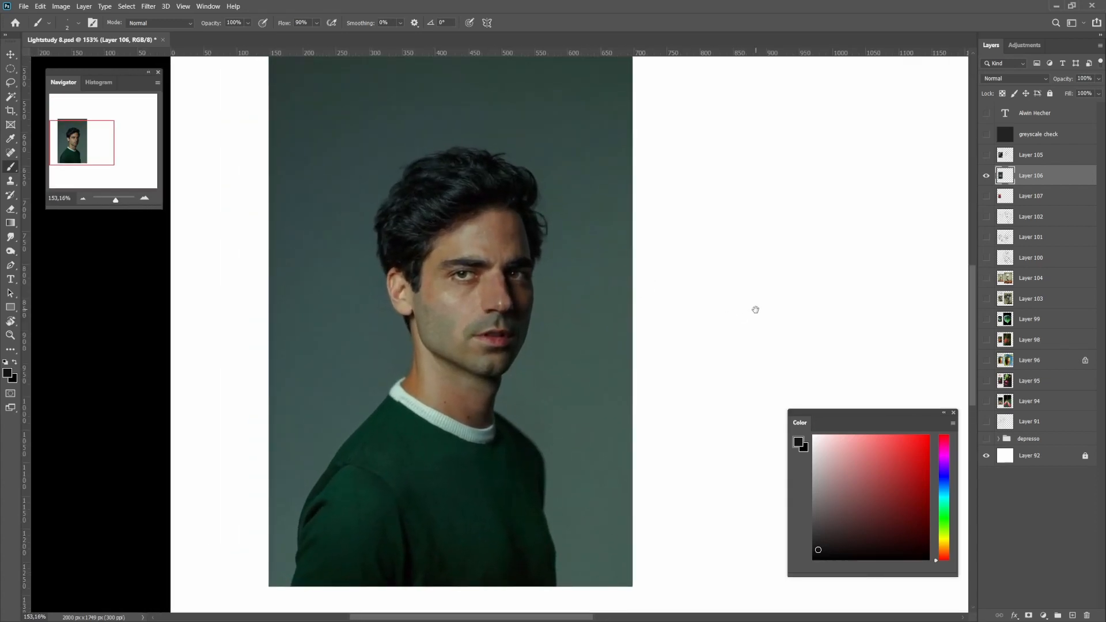
{"action": "left_click_drag", "start_coordinate": [738, 314], "coordinate": [406, 324]}
{"action": "left_click_drag", "start_coordinate": [571, 311], "coordinate": [527, 326]}
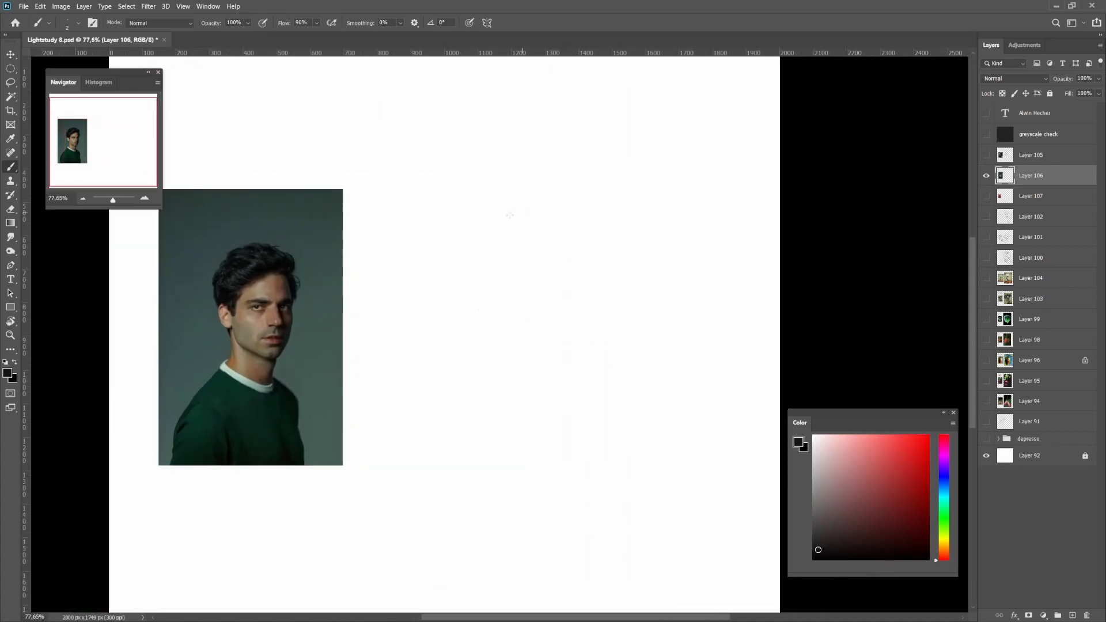
Sketch the far side of the man's face as a thin curve running down to the jaw, redoing misplaced strokes
{"action": "mouse_move", "coordinate": [627, 203]}
{"action": "left_mouse_down"}
{"action": "mouse_move", "coordinate": [622, 358]}
{"action": "mouse_move", "coordinate": [608, 373]}
{"action": "mouse_move", "coordinate": [591, 362]}
{"action": "left_mouse_up"}
{"action": "key", "text": "ctrl+z"}
{"action": "key", "text": "ctrl+z"}
{"action": "left_click_drag", "start_coordinate": [573, 210], "coordinate": [564, 421]}
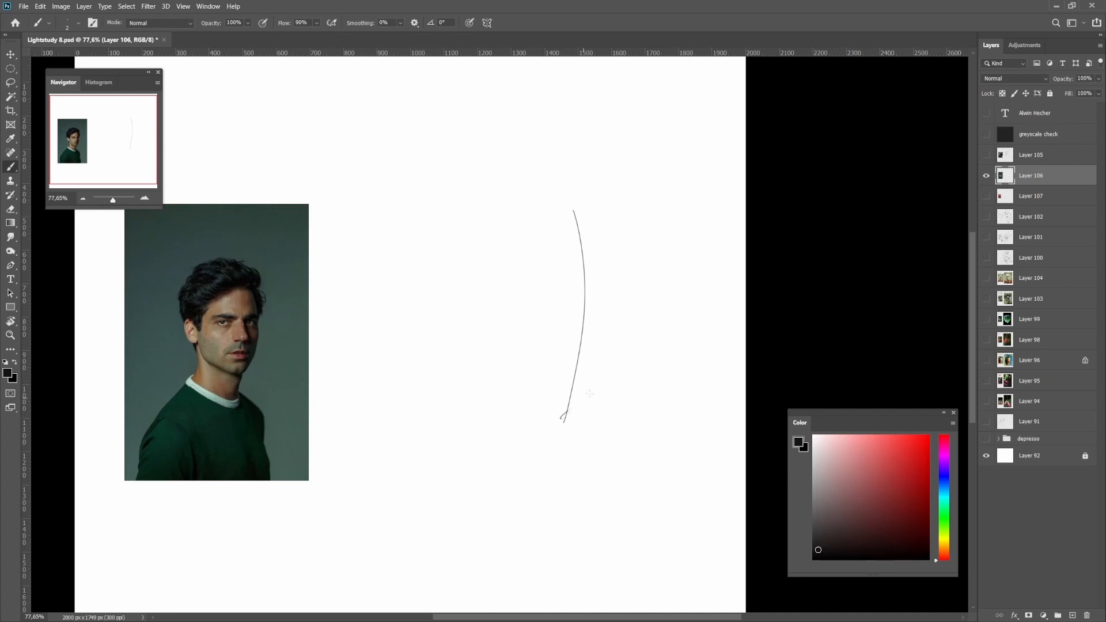
{"action": "key", "text": "ctrl+z"}
{"action": "left_click_drag", "start_coordinate": [597, 318], "coordinate": [557, 431]}
{"action": "key", "text": "ctrl+z"}
{"action": "left_click_drag", "start_coordinate": [590, 226], "coordinate": [585, 369]}
{"action": "left_click_drag", "start_coordinate": [588, 361], "coordinate": [542, 426]}
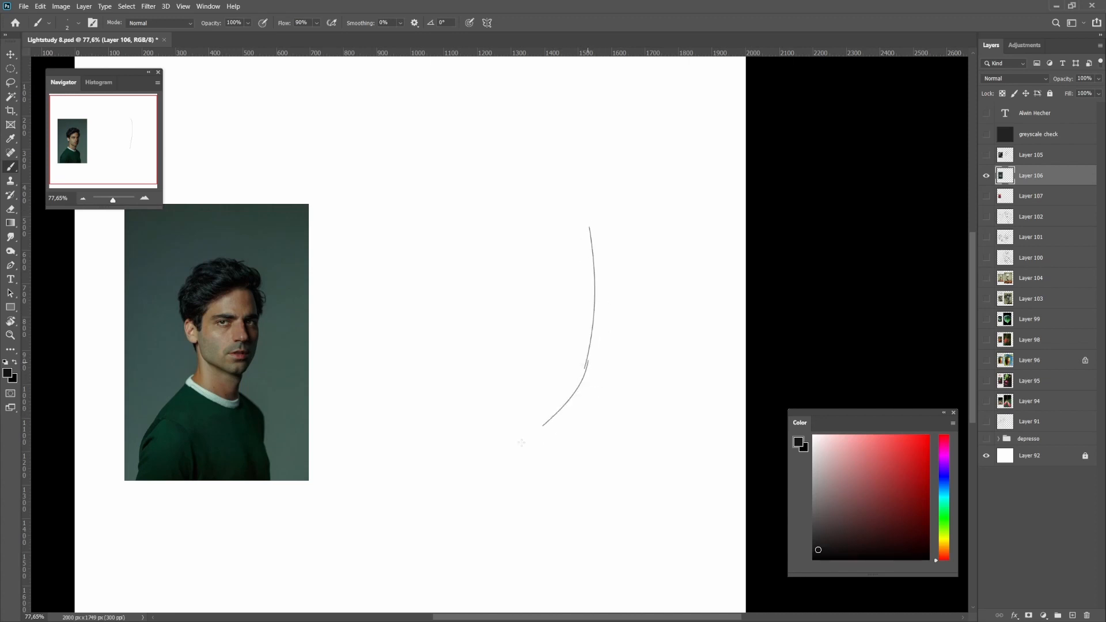
Sketch the near jawline and the bottom of the chin with thin strokes that meet the far side of the face
{"action": "left_click_drag", "start_coordinate": [430, 389], "coordinate": [516, 447]}
{"action": "key", "text": "ctrl+z"}
{"action": "left_click_drag", "start_coordinate": [391, 370], "coordinate": [506, 448]}
{"action": "key", "text": "ctrl+z"}
{"action": "mouse_move", "coordinate": [370, 382]}
{"action": "left_mouse_down"}
{"action": "mouse_move", "coordinate": [460, 422]}
{"action": "mouse_move", "coordinate": [452, 426]}
{"action": "left_mouse_up"}
{"action": "key", "text": "ctrl+z"}
{"action": "key", "text": "ctrl+z"}
{"action": "left_click_drag", "start_coordinate": [384, 362], "coordinate": [397, 390]}
{"action": "mouse_move", "coordinate": [401, 398]}
{"action": "left_mouse_down"}
{"action": "mouse_move", "coordinate": [494, 430]}
{"action": "mouse_move", "coordinate": [499, 447]}
{"action": "left_mouse_up"}
{"action": "mouse_move", "coordinate": [445, 411]}
{"action": "left_mouse_down"}
{"action": "mouse_move", "coordinate": [502, 449]}
{"action": "mouse_move", "coordinate": [566, 426]}
{"action": "left_mouse_up"}
{"action": "mouse_move", "coordinate": [497, 444]}
{"action": "left_mouse_down"}
{"action": "mouse_move", "coordinate": [560, 416]}
{"action": "mouse_move", "coordinate": [578, 387]}
{"action": "mouse_move", "coordinate": [537, 436]}
{"action": "left_mouse_up"}
{"action": "key", "text": "ctrl+z"}
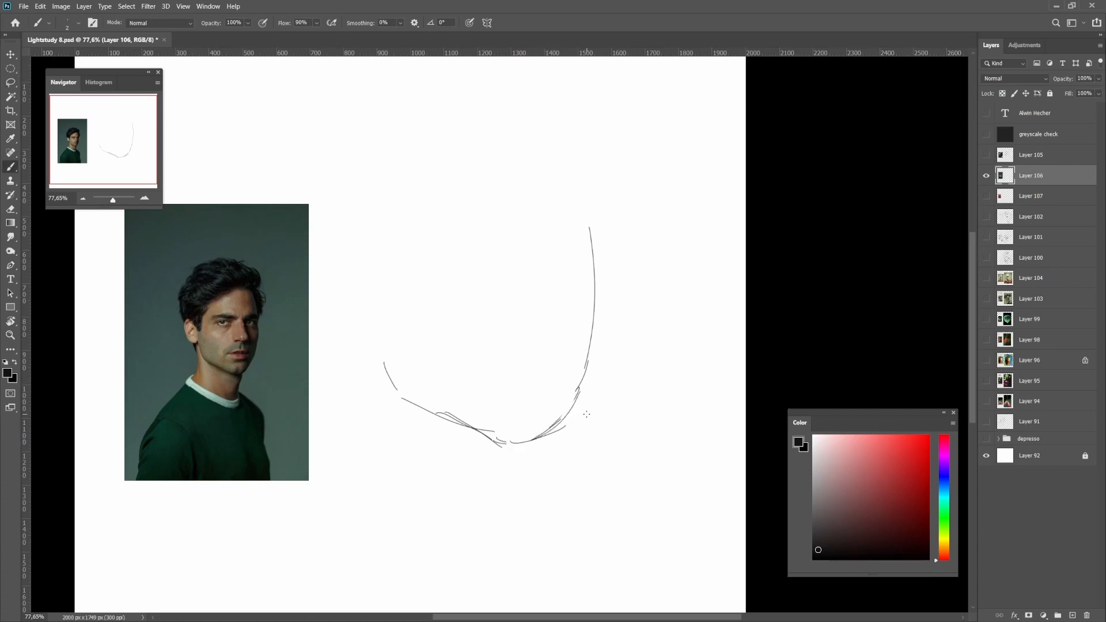
Set the foreground color to pure black
{"action": "left_click", "coordinate": [593, 270], "text": "alt"}
{"action": "left_click", "coordinate": [601, 304], "text": "alt"}
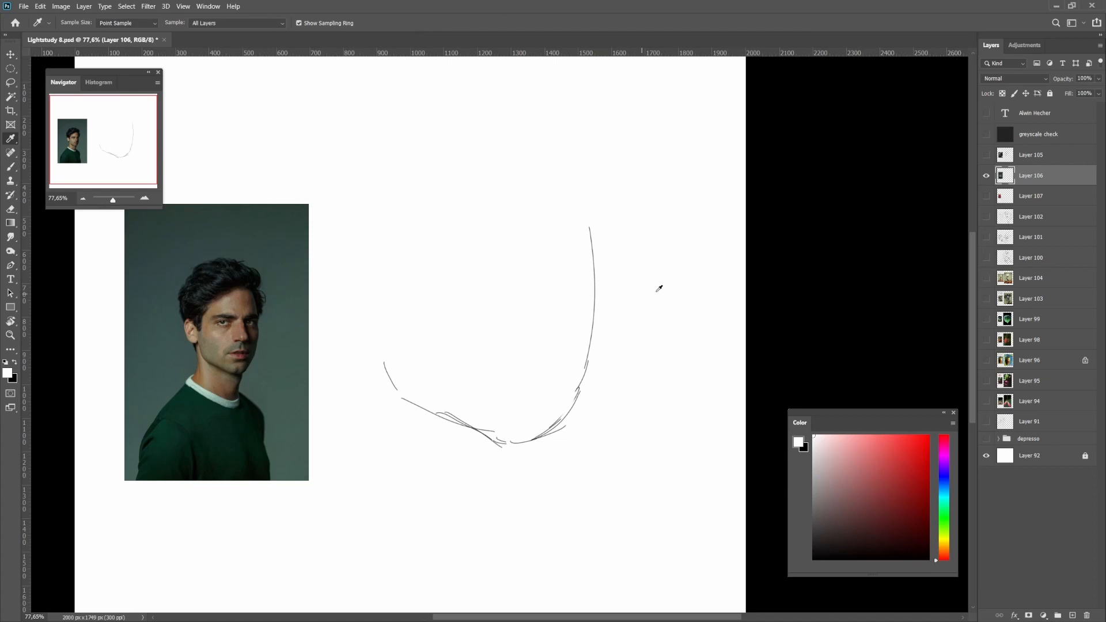
{"action": "left_click", "coordinate": [858, 523]}
{"action": "left_click_drag", "start_coordinate": [858, 522], "coordinate": [760, 573]}
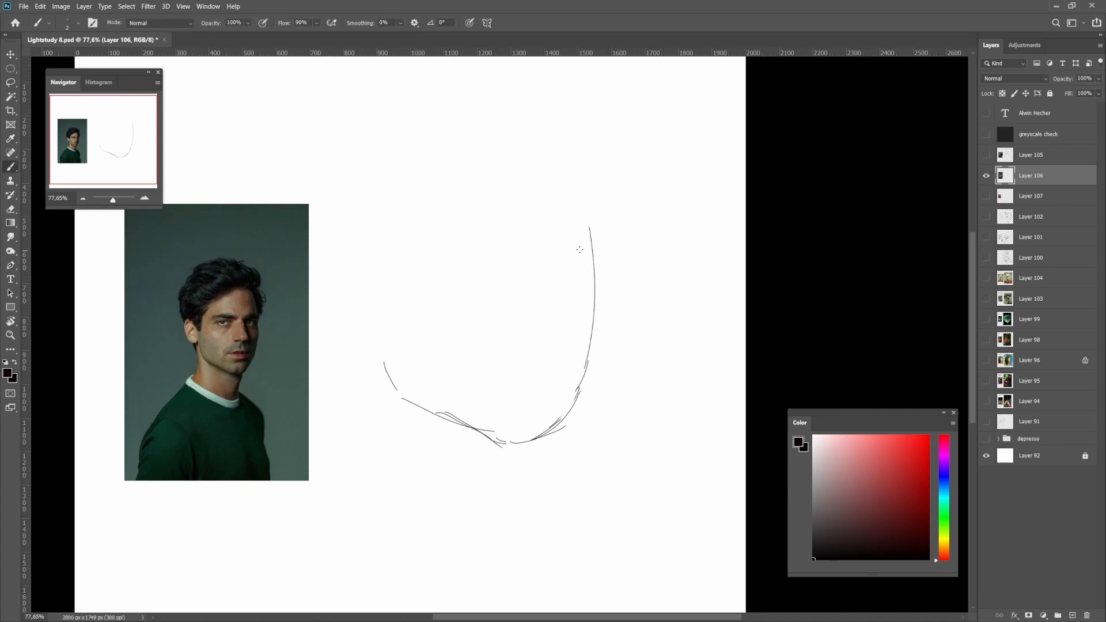
Sketch the eye-socket notch on the far face contour and thin plane lines on the near cheek
{"action": "mouse_move", "coordinate": [582, 259]}
{"action": "left_mouse_down"}
{"action": "mouse_move", "coordinate": [594, 295]}
{"action": "mouse_move", "coordinate": [578, 387]}
{"action": "left_mouse_up"}
{"action": "left_click_drag", "start_coordinate": [590, 224], "coordinate": [581, 261]}
{"action": "mouse_move", "coordinate": [410, 291]}
{"action": "left_mouse_down"}
{"action": "mouse_move", "coordinate": [445, 311]}
{"action": "mouse_move", "coordinate": [480, 418]}
{"action": "left_mouse_up"}
{"action": "key", "text": "ctrl+z"}
Sketch the first strokes of both eyebrows, undoing misplaced ones and erasing part of the near brow with the Lasso
{"action": "mouse_move", "coordinate": [461, 238]}
{"action": "left_mouse_down"}
{"action": "mouse_move", "coordinate": [491, 249]}
{"action": "mouse_move", "coordinate": [473, 229]}
{"action": "mouse_move", "coordinate": [438, 232]}
{"action": "left_mouse_up"}
{"action": "key", "text": "ctrl+z"}
{"action": "mouse_move", "coordinate": [558, 233]}
{"action": "left_mouse_down"}
{"action": "mouse_move", "coordinate": [587, 221]}
{"action": "mouse_move", "coordinate": [577, 237]}
{"action": "left_mouse_up"}
{"action": "key", "text": "ctrl+z"}
{"action": "key", "text": "ctrl+z"}
{"action": "key", "text": "l"}
{"action": "mouse_move", "coordinate": [502, 236]}
{"action": "left_mouse_down"}
{"action": "mouse_move", "coordinate": [450, 249]}
{"action": "mouse_move", "coordinate": [506, 226]}
{"action": "mouse_move", "coordinate": [487, 243]}
{"action": "mouse_move", "coordinate": [466, 224]}
{"action": "mouse_move", "coordinate": [437, 234]}
{"action": "left_mouse_up"}
{"action": "key", "text": "Delete"}
{"action": "key", "text": "ctrl+d"}
{"action": "key", "text": "b"}
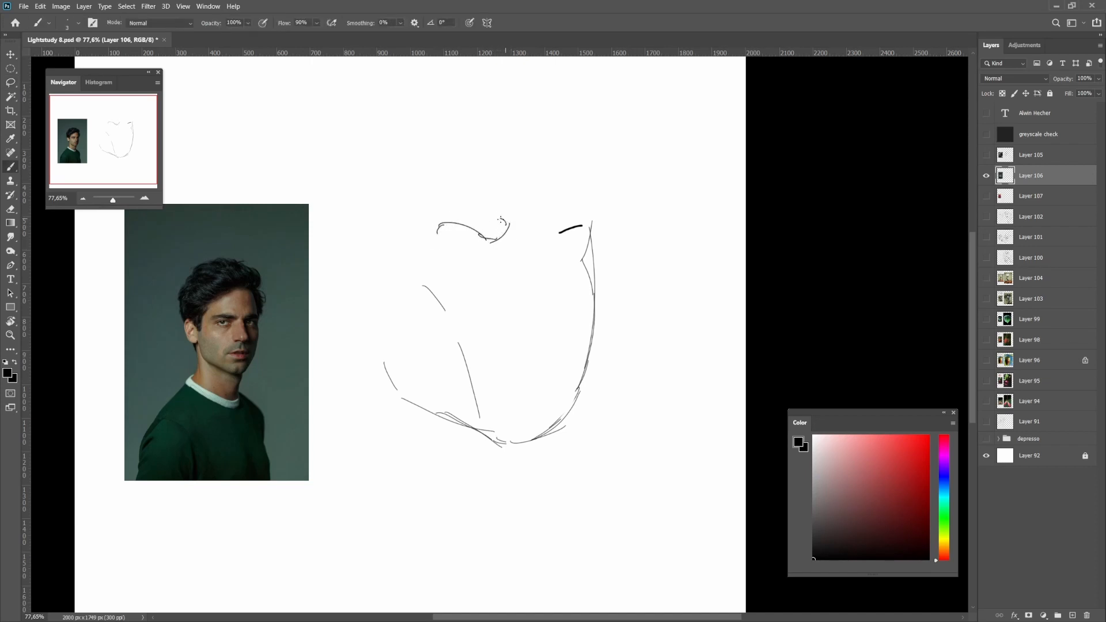
Add strokes to the inner end of the near eyebrow and erase the far eyebrow's stroke with the Lasso
{"action": "mouse_move", "coordinate": [502, 222]}
{"action": "left_mouse_down"}
{"action": "mouse_move", "coordinate": [460, 207]}
{"action": "mouse_move", "coordinate": [446, 226]}
{"action": "mouse_move", "coordinate": [493, 236]}
{"action": "left_mouse_up"}
{"action": "left_click_drag", "start_coordinate": [494, 222], "coordinate": [488, 234]}
{"action": "key", "text": "l"}
{"action": "mouse_move", "coordinate": [558, 229]}
{"action": "left_mouse_down"}
{"action": "mouse_move", "coordinate": [592, 222]}
{"action": "mouse_move", "coordinate": [567, 235]}
{"action": "mouse_move", "coordinate": [563, 225]}
{"action": "mouse_move", "coordinate": [592, 212]}
{"action": "left_mouse_up"}
{"action": "key", "text": "Delete"}
{"action": "key", "text": "ctrl+d"}
{"action": "key", "text": "b"}
Redraw the far eyebrow and complete the near eyebrow as thin outlines with a few hatch strokes at the inner end
{"action": "key", "text": "ctrl+z"}
{"action": "key", "text": "ctrl+z"}
{"action": "key", "text": "ctrl+z"}
{"action": "key", "text": "ctrl+z"}
{"action": "left_click_drag", "start_coordinate": [523, 220], "coordinate": [502, 239]}
{"action": "key", "text": "ctrl+z"}
{"action": "mouse_move", "coordinate": [560, 215]}
{"action": "left_mouse_down"}
{"action": "mouse_move", "coordinate": [563, 234]}
{"action": "mouse_move", "coordinate": [587, 217]}
{"action": "mouse_move", "coordinate": [586, 233]}
{"action": "mouse_move", "coordinate": [562, 218]}
{"action": "left_mouse_up"}
{"action": "scroll", "coordinate": [614, 240], "scroll_direction": "down", "scroll_amount": 2}
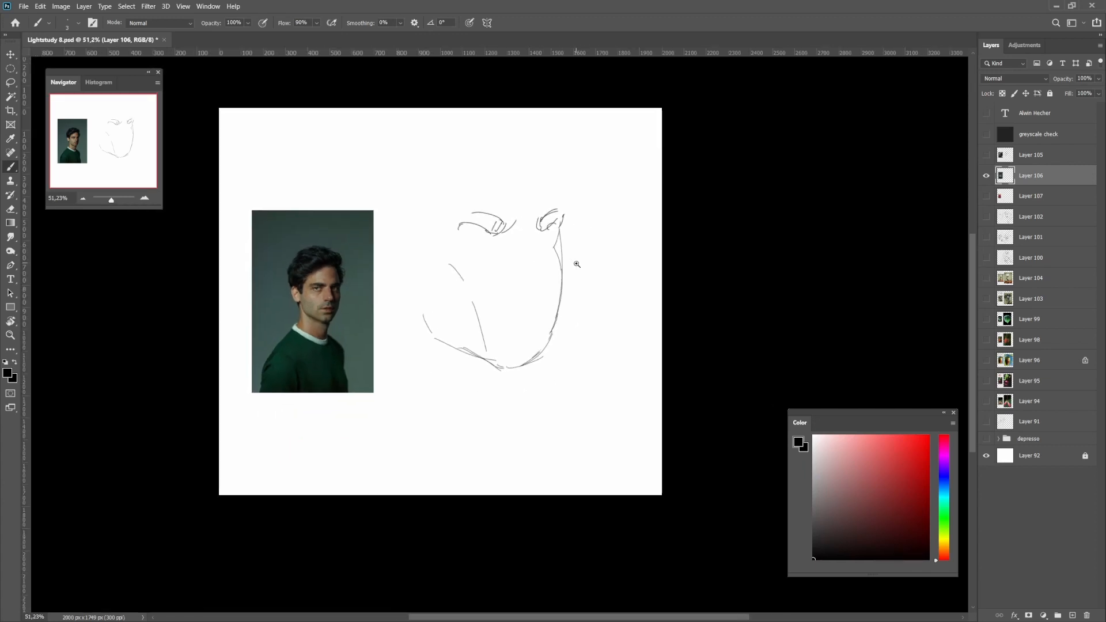
{"action": "scroll", "coordinate": [576, 276], "scroll_direction": "down", "scroll_amount": 3}
{"action": "scroll", "coordinate": [573, 299], "scroll_direction": "up", "scroll_amount": 5}
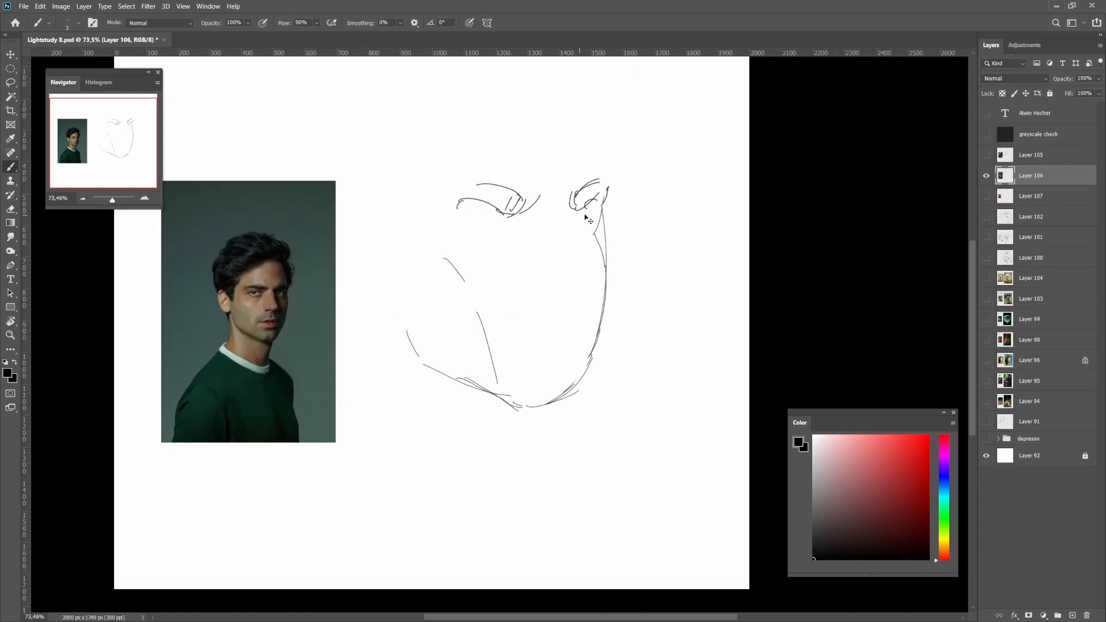
Draw the dark far eye and reinforce the contour from the far cheek to the chin with a bolder line
{"action": "mouse_move", "coordinate": [577, 222]}
{"action": "left_mouse_down"}
{"action": "mouse_move", "coordinate": [618, 219]}
{"action": "mouse_move", "coordinate": [578, 200]}
{"action": "mouse_move", "coordinate": [581, 229]}
{"action": "mouse_move", "coordinate": [581, 220]}
{"action": "mouse_move", "coordinate": [610, 233]}
{"action": "mouse_move", "coordinate": [608, 280]}
{"action": "left_mouse_up"}
{"action": "key", "text": "ctrl+z"}
{"action": "left_click_drag", "start_coordinate": [601, 235], "coordinate": [611, 281]}
{"action": "left_click_drag", "start_coordinate": [612, 272], "coordinate": [597, 319]}
{"action": "key", "text": "ctrl+z"}
{"action": "mouse_move", "coordinate": [603, 240]}
{"action": "left_mouse_down"}
{"action": "mouse_move", "coordinate": [602, 334]}
{"action": "mouse_move", "coordinate": [572, 379]}
{"action": "left_mouse_up"}
{"action": "key", "text": "ctrl+z"}
{"action": "key", "text": "ctrl+z"}
{"action": "left_click_drag", "start_coordinate": [600, 336], "coordinate": [562, 400]}
{"action": "key", "text": "ctrl+z"}
{"action": "key", "text": "ctrl+z"}
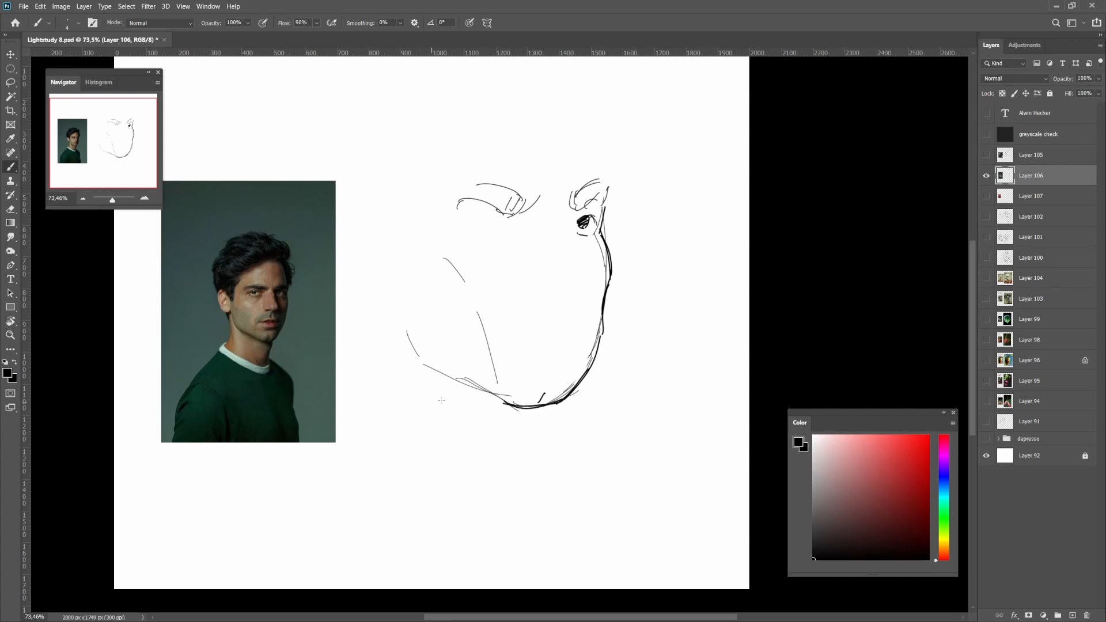
Reinforce the near jawline with a bold stroke from below the ear to the chin
{"action": "mouse_move", "coordinate": [410, 320]}
{"action": "left_mouse_down"}
{"action": "mouse_move", "coordinate": [416, 352]}
{"action": "mouse_move", "coordinate": [507, 407]}
{"action": "left_mouse_up"}
{"action": "key", "text": "ctrl+z"}
{"action": "key", "text": "ctrl+z"}
Draw the back edge of the neck downward from the jaw corner, redoing misplaced strokes
{"action": "left_click_drag", "start_coordinate": [404, 325], "coordinate": [434, 437]}
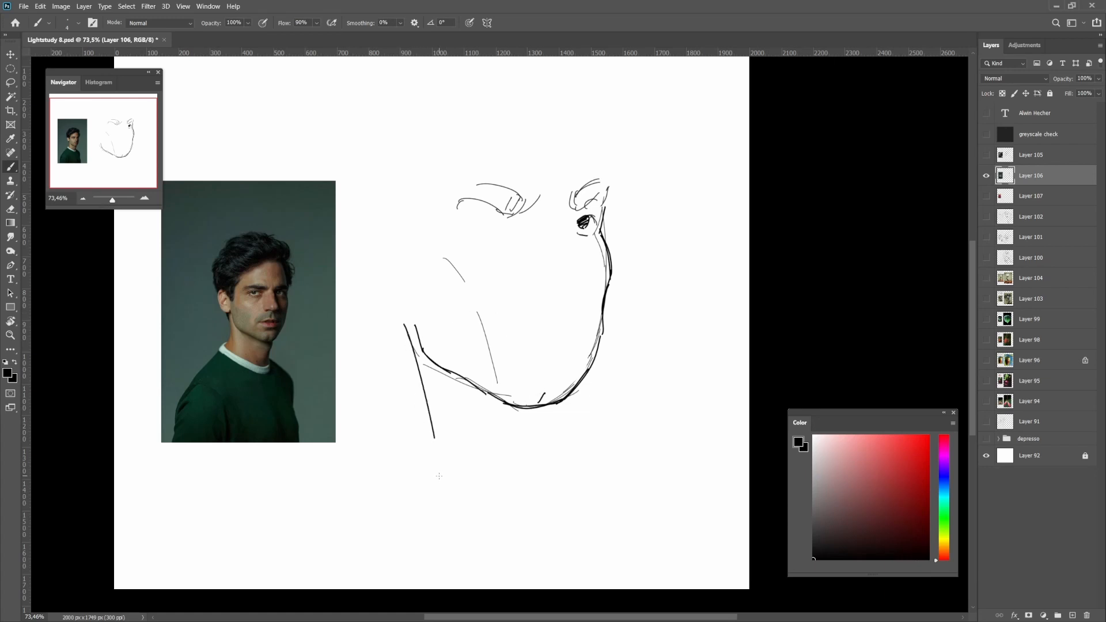
{"action": "key", "text": "ctrl+z"}
{"action": "left_click_drag", "start_coordinate": [403, 328], "coordinate": [430, 451]}
{"action": "key", "text": "ctrl+z"}
{"action": "mouse_move", "coordinate": [424, 399]}
{"action": "left_mouse_down"}
{"action": "mouse_move", "coordinate": [413, 442]}
{"action": "mouse_move", "coordinate": [464, 482]}
{"action": "mouse_move", "coordinate": [579, 510]}
{"action": "left_mouse_up"}
{"action": "key", "text": "ctrl+z"}
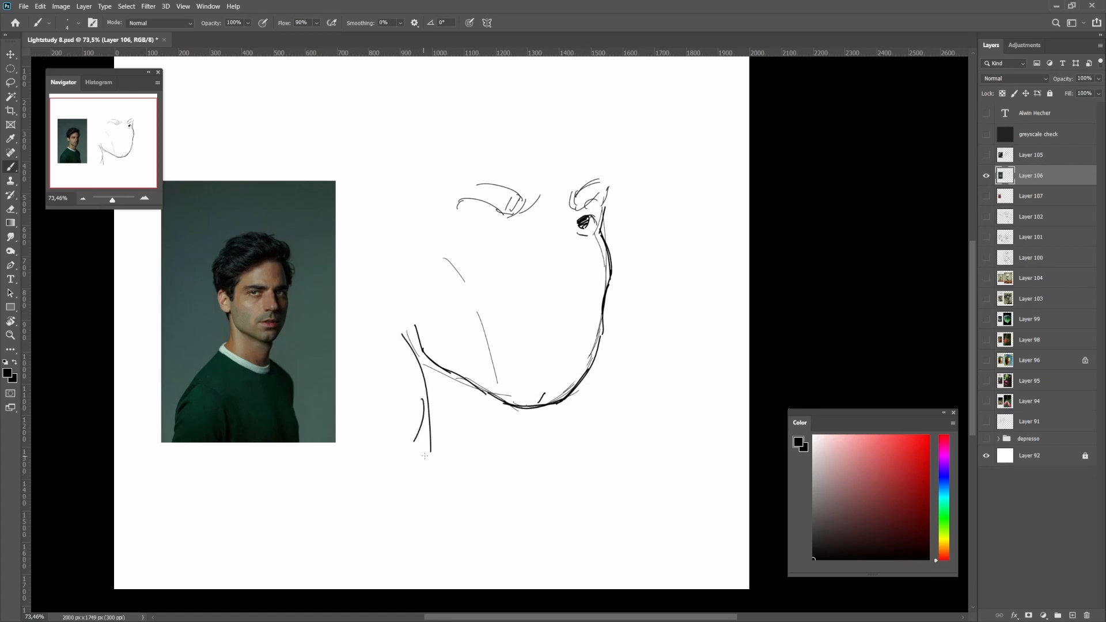
{"action": "key", "text": "ctrl+z"}
{"action": "key", "text": "ctrl+z"}
Sketch the upper and lower edges of the sweater collar around the base of the neck
{"action": "mouse_move", "coordinate": [419, 436]}
{"action": "left_mouse_down"}
{"action": "mouse_move", "coordinate": [418, 451]}
{"action": "mouse_move", "coordinate": [397, 448]}
{"action": "mouse_move", "coordinate": [495, 507]}
{"action": "mouse_move", "coordinate": [556, 516]}
{"action": "left_mouse_up"}
{"action": "key", "text": "ctrl+z"}
{"action": "left_click_drag", "start_coordinate": [413, 470], "coordinate": [538, 543]}
{"action": "mouse_move", "coordinate": [419, 447]}
{"action": "left_mouse_down"}
{"action": "mouse_move", "coordinate": [516, 492]}
{"action": "mouse_move", "coordinate": [570, 485]}
{"action": "mouse_move", "coordinate": [538, 501]}
{"action": "mouse_move", "coordinate": [558, 487]}
{"action": "mouse_move", "coordinate": [564, 524]}
{"action": "mouse_move", "coordinate": [543, 540]}
{"action": "left_mouse_up"}
{"action": "key", "text": "ctrl+z"}
{"action": "key", "text": "ctrl+z"}
Draw the front edge of the neck from the chin to the collar, erasing the misplaced stroke with the Lasso
{"action": "left_click_drag", "start_coordinate": [552, 448], "coordinate": [554, 489]}
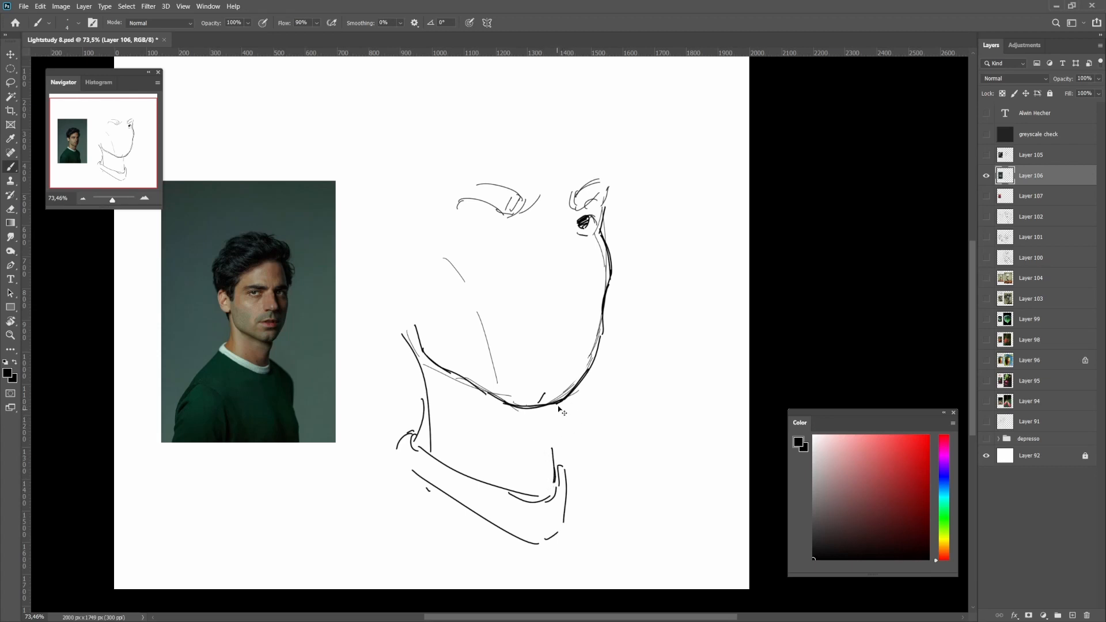
{"action": "mouse_move", "coordinate": [555, 404]}
{"action": "left_mouse_down"}
{"action": "mouse_move", "coordinate": [543, 442]}
{"action": "mouse_move", "coordinate": [555, 477]}
{"action": "left_mouse_up"}
{"action": "key", "text": "l"}
{"action": "key", "text": "Delete"}
{"action": "key", "text": "ctrl+d"}
{"action": "key", "text": "b"}
{"action": "key", "text": "ctrl+z"}
{"action": "mouse_move", "coordinate": [551, 427]}
{"action": "left_mouse_down"}
{"action": "mouse_move", "coordinate": [551, 467]}
{"action": "mouse_move", "coordinate": [532, 453]}
{"action": "mouse_move", "coordinate": [563, 422]}
{"action": "mouse_move", "coordinate": [558, 406]}
{"action": "left_mouse_up"}
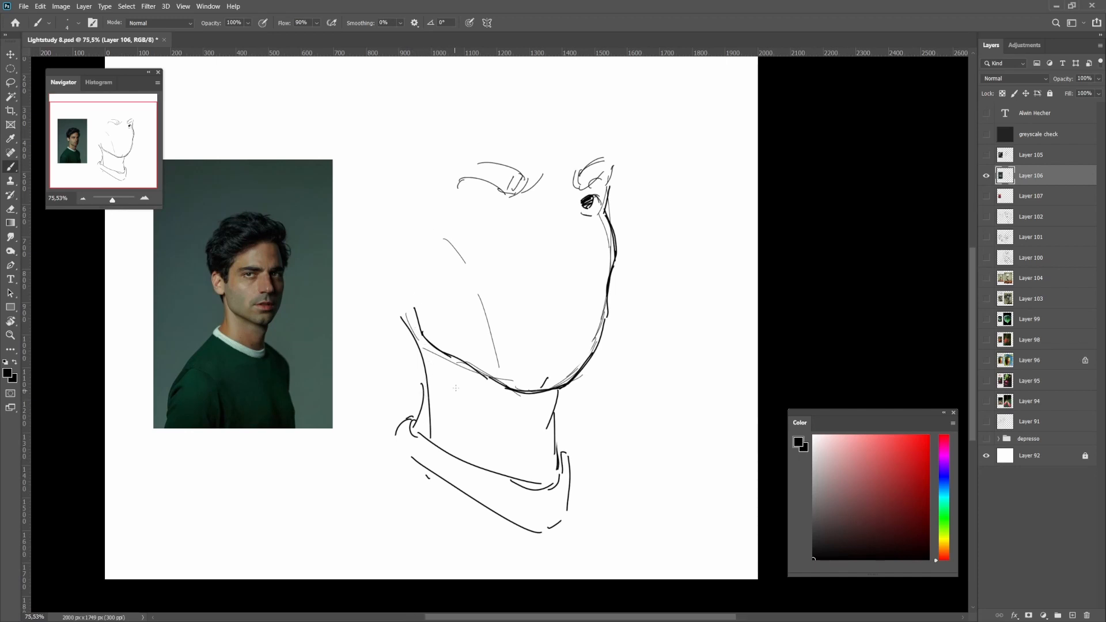
Rework the back edge of the neck where it meets the collar, erasing overlapping strokes with the Lasso
{"action": "key", "text": "l"}
{"action": "key", "text": "b"}
{"action": "left_click_drag", "start_coordinate": [423, 361], "coordinate": [421, 423]}
{"action": "left_click_drag", "start_coordinate": [448, 435], "coordinate": [429, 411]}
{"action": "left_click_drag", "start_coordinate": [444, 368], "coordinate": [482, 342]}
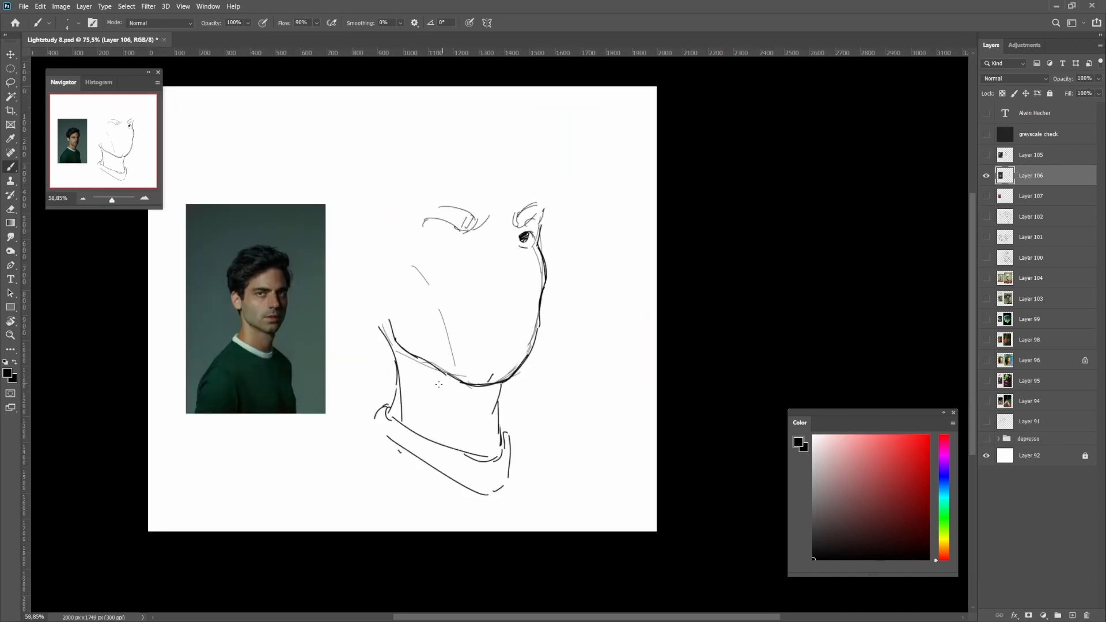
{"action": "key", "text": "l"}
{"action": "key", "text": "Delete"}
{"action": "key", "text": "ctrl+d"}
Replace the upper end of the back neck line with a cleaner stroke using a smaller brush
{"action": "mouse_move", "coordinate": [398, 391]}
{"action": "left_mouse_down"}
{"action": "mouse_move", "coordinate": [412, 405]}
{"action": "mouse_move", "coordinate": [423, 397]}
{"action": "left_mouse_up"}
{"action": "key", "text": "b"}
{"action": "key", "text": "["}
{"action": "mouse_move", "coordinate": [398, 358]}
{"action": "left_mouse_down"}
{"action": "mouse_move", "coordinate": [402, 398]}
{"action": "mouse_move", "coordinate": [386, 422]}
{"action": "mouse_move", "coordinate": [452, 387]}
{"action": "left_mouse_up"}
{"action": "left_click_drag", "start_coordinate": [397, 344], "coordinate": [423, 343]}
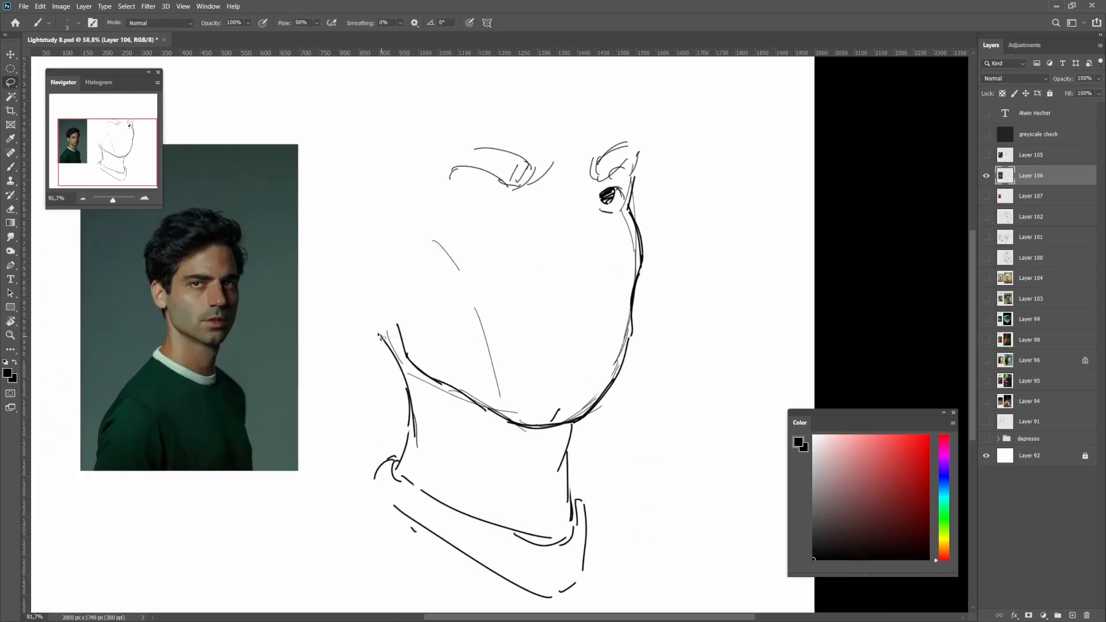
{"action": "key", "text": "ctrl+z"}
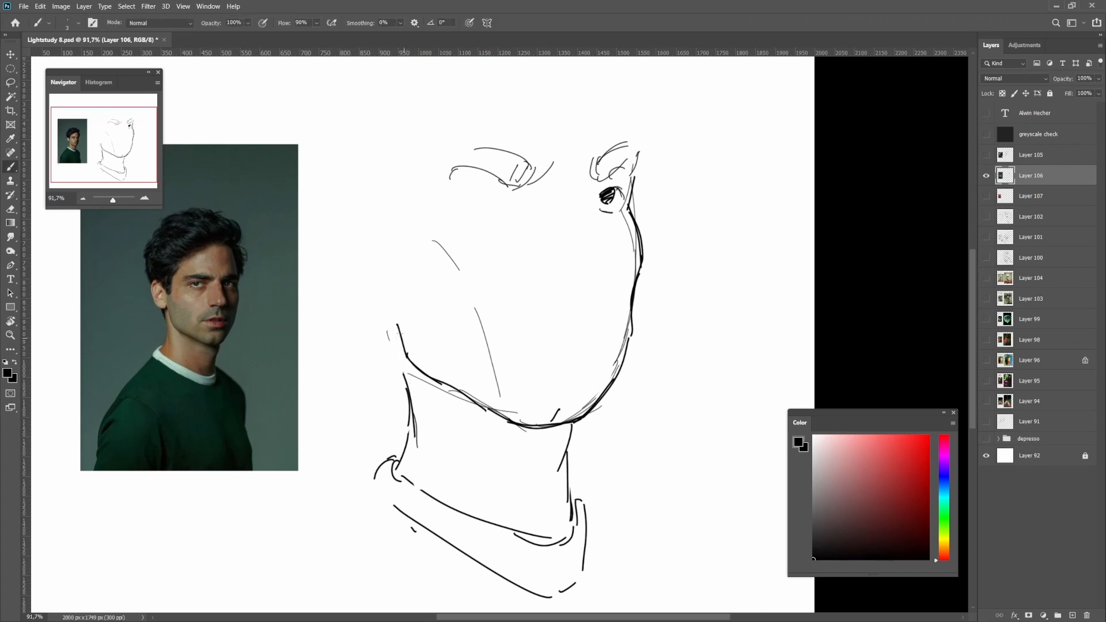
{"action": "left_click_drag", "start_coordinate": [393, 328], "coordinate": [412, 398]}
{"action": "key", "text": "ctrl+z"}
Draw the upper curve of the ear behind the jaw with a bold stroke, undoing the earlier attempts
{"action": "mouse_move", "coordinate": [378, 265]}
{"action": "left_mouse_down"}
{"action": "mouse_move", "coordinate": [360, 254]}
{"action": "mouse_move", "coordinate": [369, 314]}
{"action": "left_mouse_up"}
{"action": "key", "text": "ctrl+z"}
{"action": "left_click_drag", "start_coordinate": [381, 268], "coordinate": [364, 300]}
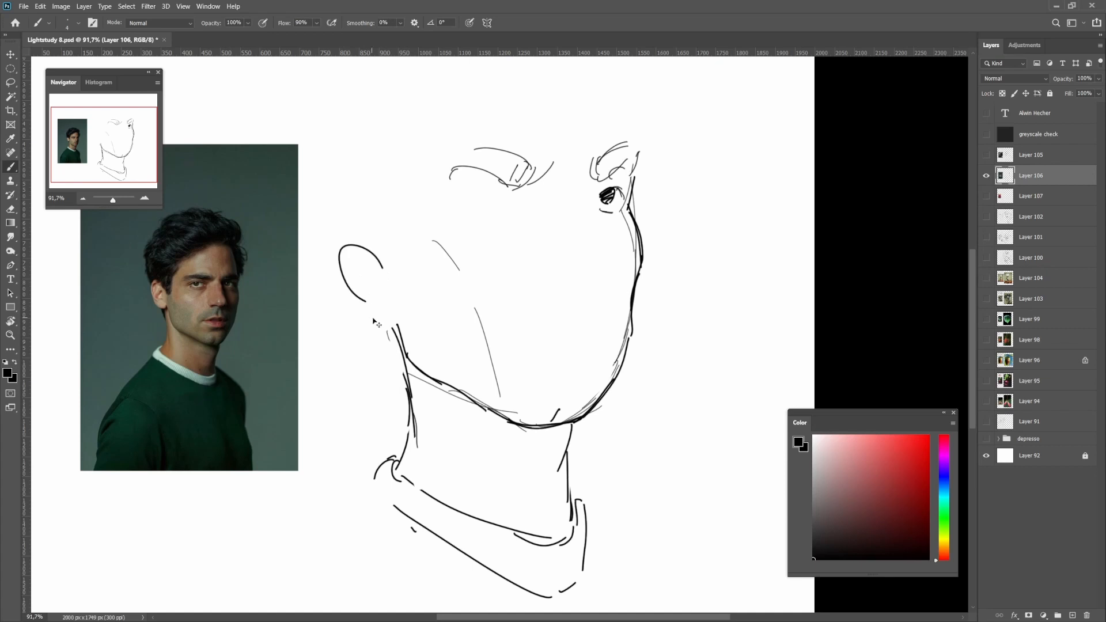
{"action": "key", "text": "ctrl+z"}
{"action": "mouse_move", "coordinate": [374, 214]}
{"action": "left_mouse_down"}
{"action": "mouse_move", "coordinate": [348, 270]}
{"action": "mouse_move", "coordinate": [371, 301]}
{"action": "left_mouse_up"}
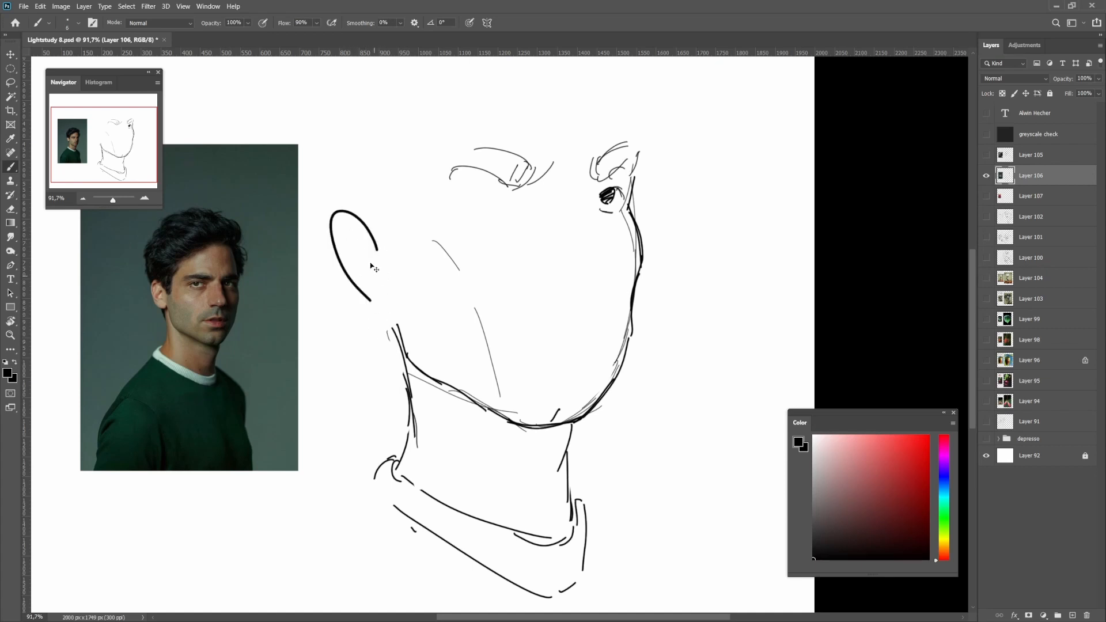
{"action": "key", "text": "ctrl+z"}
{"action": "mouse_move", "coordinate": [323, 247]}
{"action": "left_mouse_down"}
{"action": "mouse_move", "coordinate": [374, 246]}
{"action": "mouse_move", "coordinate": [370, 301]}
{"action": "left_mouse_up"}
{"action": "key", "text": "ctrl+z"}
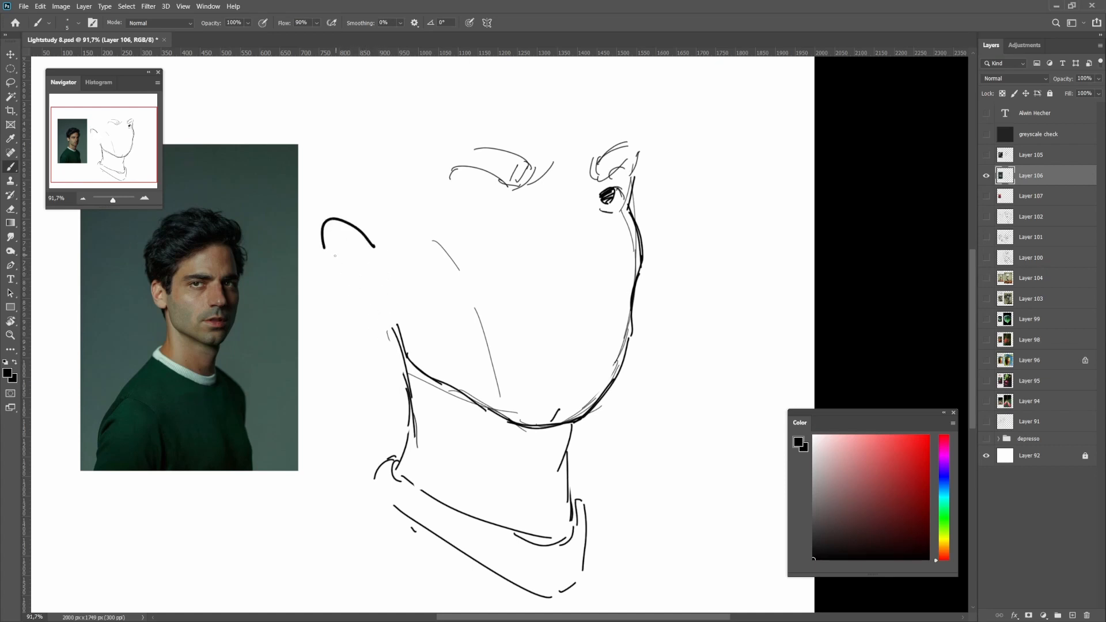
Complete the ear with its lower outline, lobe and inner folds, and mirror the image horizontally and back to check it
{"action": "left_click_drag", "start_coordinate": [335, 255], "coordinate": [400, 329]}
{"action": "left_click_drag", "start_coordinate": [364, 259], "coordinate": [369, 283]}
{"action": "mouse_move", "coordinate": [347, 224]}
{"action": "left_mouse_down"}
{"action": "mouse_move", "coordinate": [330, 234]}
{"action": "mouse_move", "coordinate": [340, 250]}
{"action": "mouse_move", "coordinate": [335, 241]}
{"action": "left_mouse_up"}
{"action": "left_click_drag", "start_coordinate": [384, 240], "coordinate": [363, 309]}
{"action": "key", "text": "ctrl+shift+h"}
{"action": "key", "text": "ctrl+shift+h"}
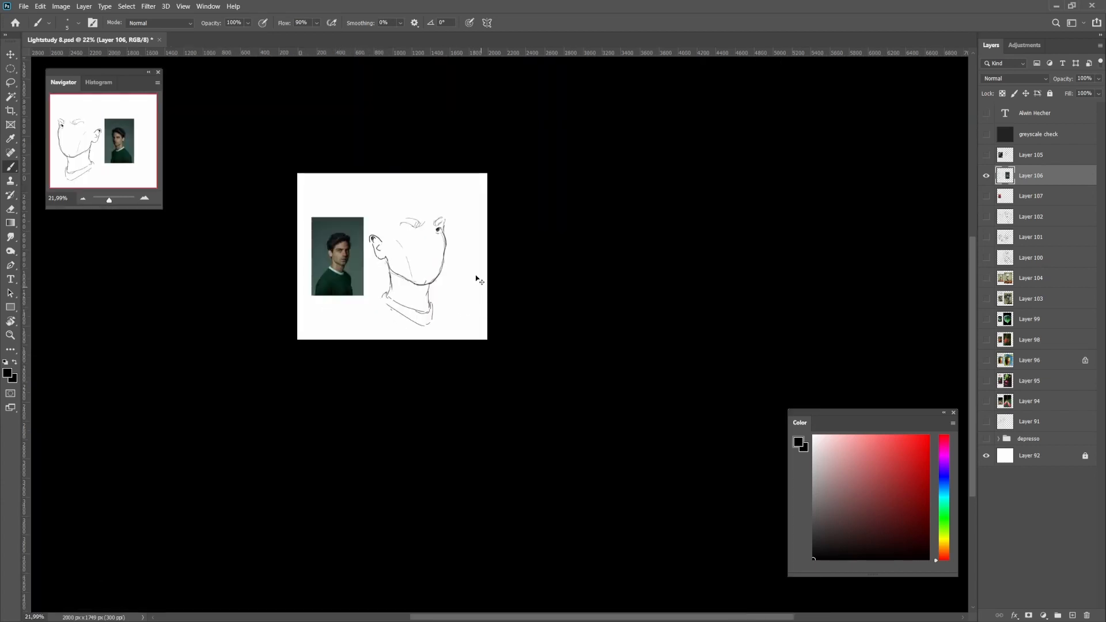
Outline the near eye below its eyebrow, and flip the image horizontally and back to check the proportions
{"action": "left_click_drag", "start_coordinate": [448, 230], "coordinate": [471, 238]}
{"action": "mouse_move", "coordinate": [441, 275]}
{"action": "left_mouse_down"}
{"action": "mouse_move", "coordinate": [520, 245]}
{"action": "mouse_move", "coordinate": [498, 205]}
{"action": "mouse_move", "coordinate": [467, 206]}
{"action": "left_mouse_up"}
{"action": "mouse_move", "coordinate": [400, 210]}
{"action": "left_mouse_down"}
{"action": "mouse_move", "coordinate": [452, 196]}
{"action": "mouse_move", "coordinate": [450, 210]}
{"action": "left_mouse_up"}
{"action": "key", "text": "ctrl+z"}
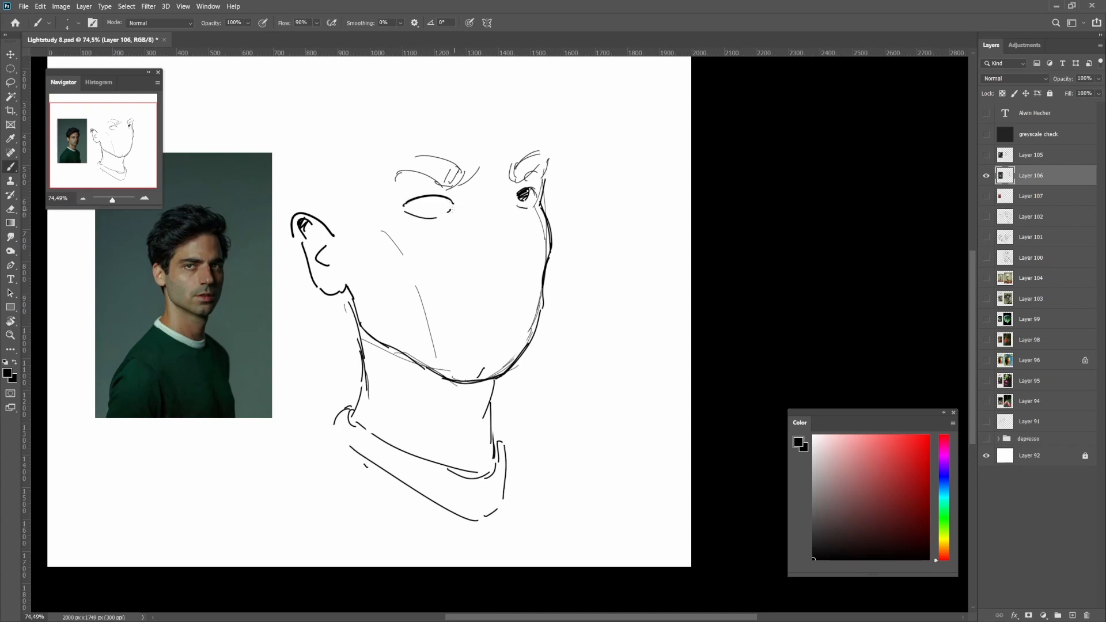
{"action": "key", "text": "ctrl+shift+h"}
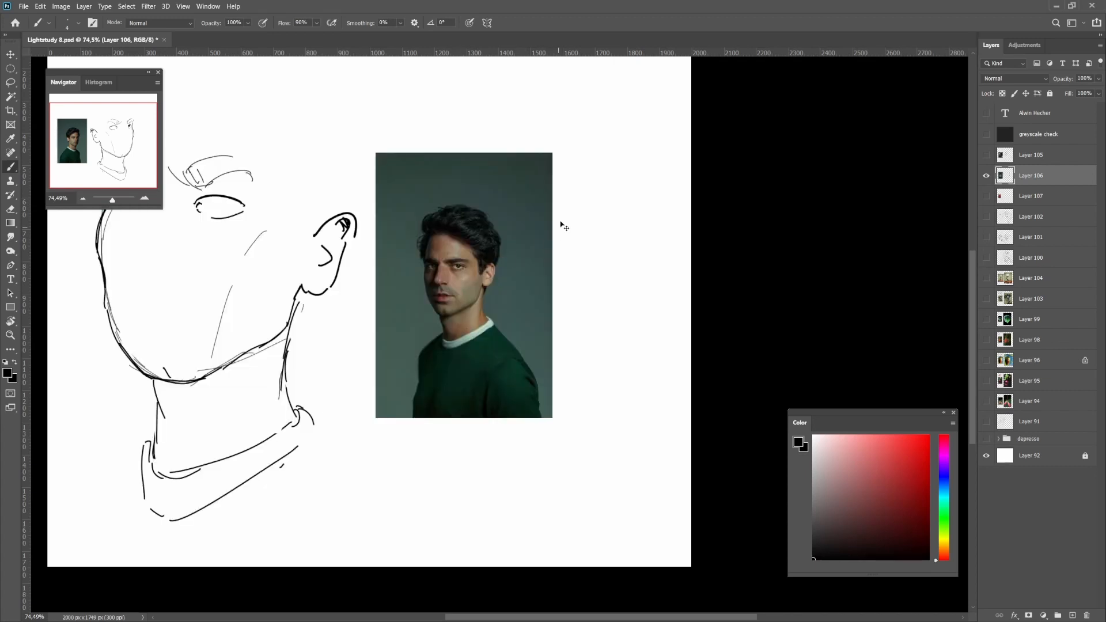
{"action": "key", "text": "ctrl+shift+h"}
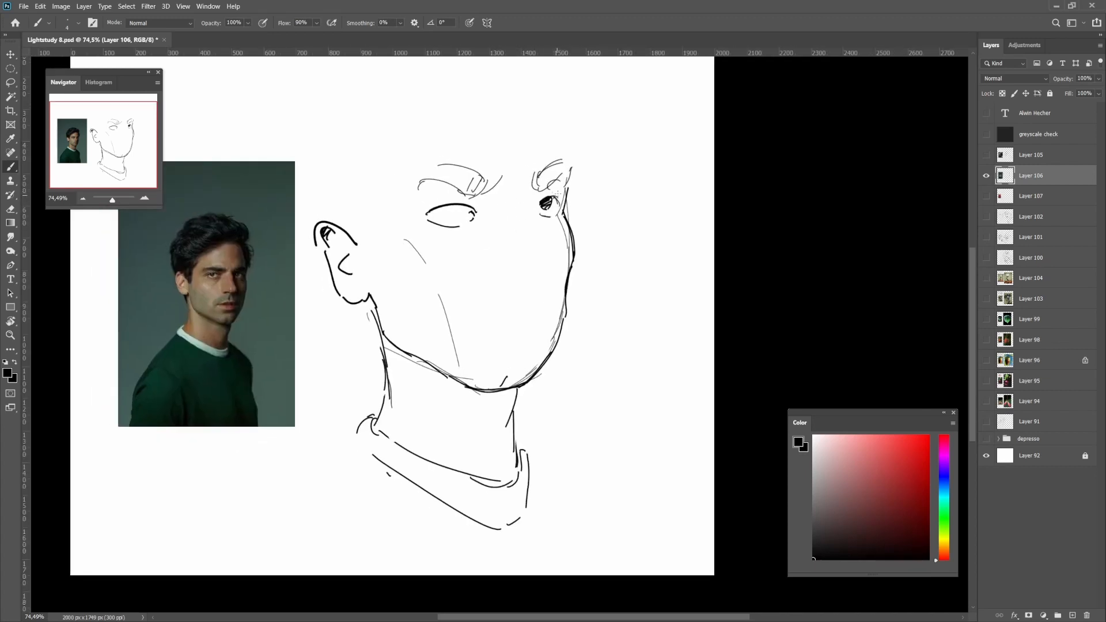
Erase the stray line beside the far eyebrow with the Lasso and draw the forehead contour above it
{"action": "key", "text": "l"}
{"action": "mouse_move", "coordinate": [557, 197]}
{"action": "left_mouse_down"}
{"action": "mouse_move", "coordinate": [538, 202]}
{"action": "mouse_move", "coordinate": [558, 199]}
{"action": "left_mouse_up"}
{"action": "key", "text": "Delete"}
{"action": "key", "text": "ctrl+d"}
{"action": "key", "text": "b"}
{"action": "left_click_drag", "start_coordinate": [571, 149], "coordinate": [569, 230]}
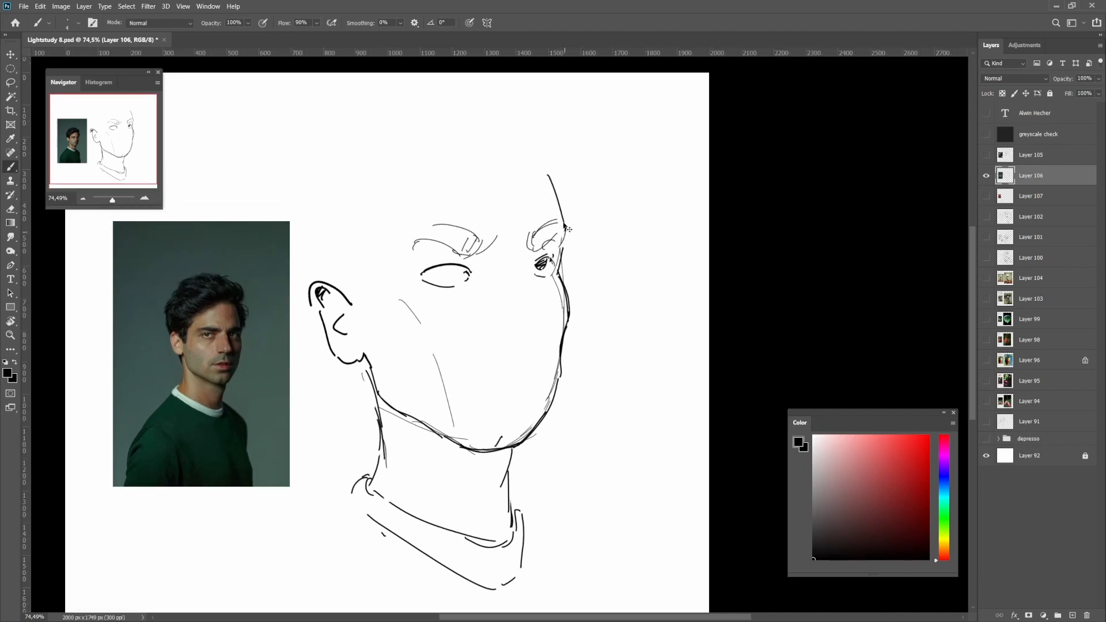
Redraw the far forehead contour and sketch the hairline across the forehead and down the near temple towards the ear
{"action": "key", "text": "ctrl+z"}
{"action": "left_click_drag", "start_coordinate": [544, 167], "coordinate": [562, 220]}
{"action": "key", "text": "ctrl+z"}
{"action": "mouse_move", "coordinate": [534, 167]}
{"action": "left_mouse_down"}
{"action": "mouse_move", "coordinate": [385, 222]}
{"action": "mouse_move", "coordinate": [423, 192]}
{"action": "mouse_move", "coordinate": [369, 224]}
{"action": "left_mouse_up"}
{"action": "key", "text": "ctrl+z"}
{"action": "mouse_move", "coordinate": [424, 179]}
{"action": "left_mouse_down"}
{"action": "mouse_move", "coordinate": [375, 222]}
{"action": "mouse_move", "coordinate": [388, 250]}
{"action": "mouse_move", "coordinate": [371, 253]}
{"action": "mouse_move", "coordinate": [360, 316]}
{"action": "mouse_move", "coordinate": [397, 347]}
{"action": "mouse_move", "coordinate": [373, 369]}
{"action": "left_mouse_up"}
{"action": "key", "text": "l"}
{"action": "key", "text": "b"}
{"action": "scroll", "coordinate": [407, 348], "scroll_direction": "down", "scroll_amount": 1}
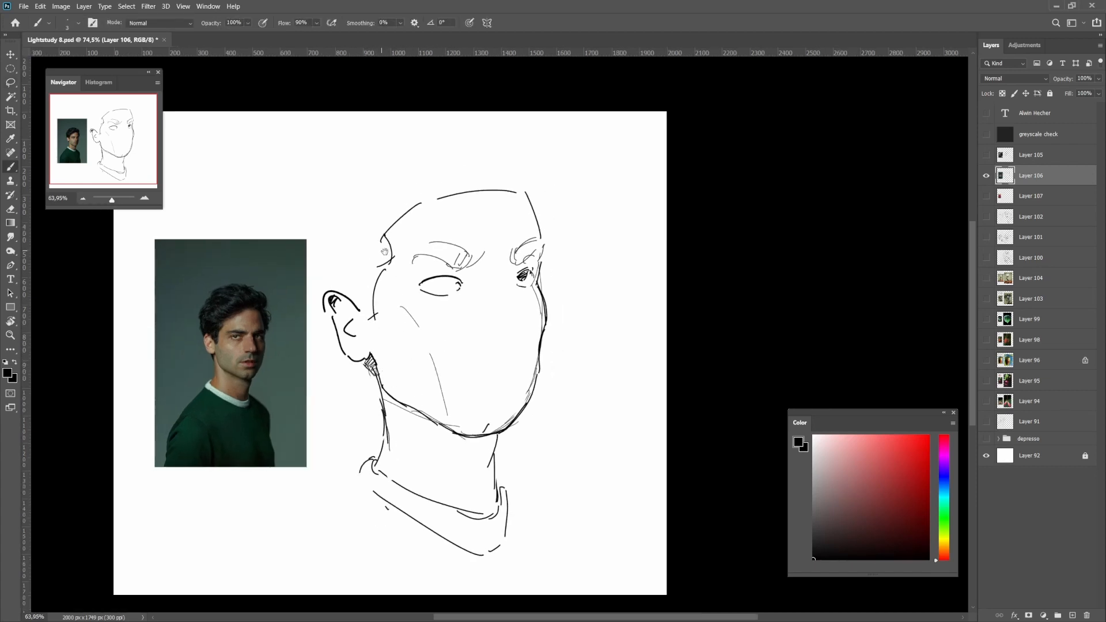
Undo the back-of-head line and sketch the swept hair volume with a curl at the near temple and an arc over the crown
{"action": "mouse_move", "coordinate": [384, 251]}
{"action": "left_mouse_down"}
{"action": "mouse_move", "coordinate": [403, 297]}
{"action": "mouse_move", "coordinate": [359, 337]}
{"action": "mouse_move", "coordinate": [348, 255]}
{"action": "left_mouse_up"}
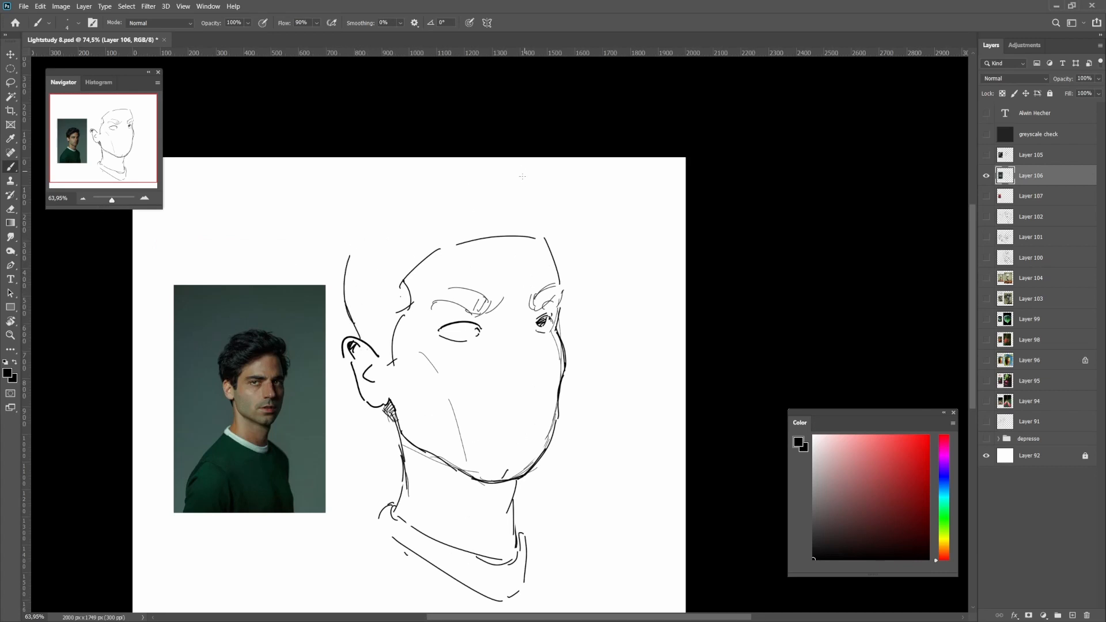
{"action": "key", "text": "ctrl+z"}
{"action": "left_click_drag", "start_coordinate": [446, 228], "coordinate": [394, 232]}
{"action": "key", "text": "ctrl+z"}
{"action": "mouse_move", "coordinate": [410, 274]}
{"action": "left_mouse_down"}
{"action": "mouse_move", "coordinate": [367, 246]}
{"action": "mouse_move", "coordinate": [376, 224]}
{"action": "left_mouse_up"}
{"action": "left_click_drag", "start_coordinate": [383, 220], "coordinate": [407, 225]}
{"action": "key", "text": "ctrl+z"}
{"action": "key", "text": "ctrl+z"}
{"action": "mouse_move", "coordinate": [402, 265]}
{"action": "left_mouse_down"}
{"action": "mouse_move", "coordinate": [349, 216]}
{"action": "mouse_move", "coordinate": [423, 205]}
{"action": "mouse_move", "coordinate": [412, 190]}
{"action": "mouse_move", "coordinate": [448, 195]}
{"action": "left_mouse_up"}
{"action": "key", "text": "ctrl+z"}
{"action": "mouse_move", "coordinate": [369, 207]}
{"action": "left_mouse_down"}
{"action": "mouse_move", "coordinate": [520, 192]}
{"action": "mouse_move", "coordinate": [561, 220]}
{"action": "left_mouse_up"}
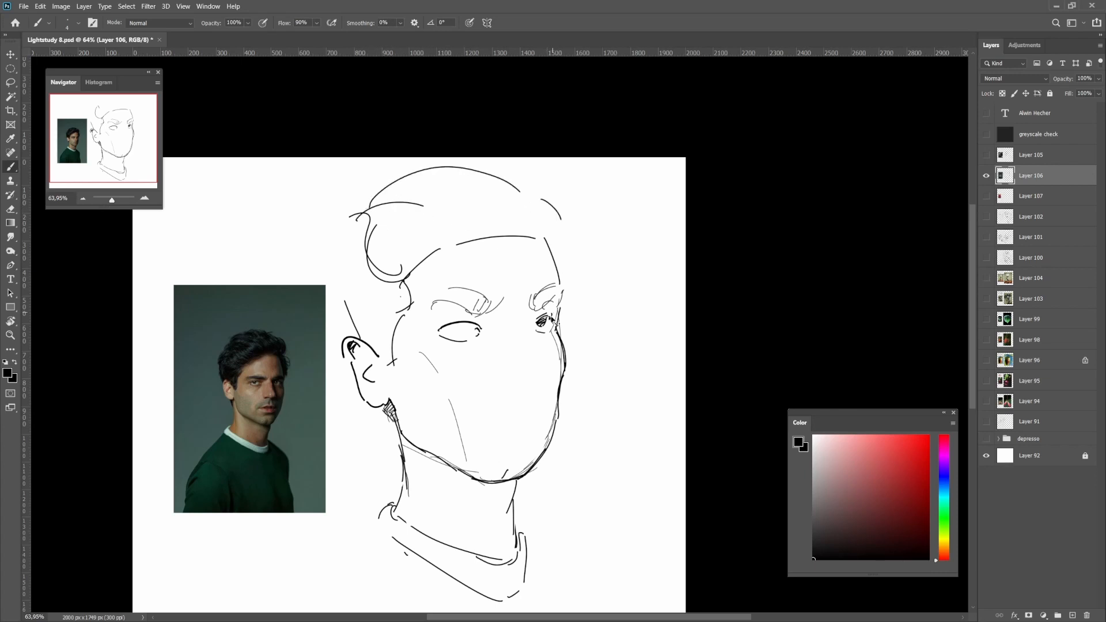
Replace the short stroke at the front of the hair with an upturned curl above the far forehead
{"action": "left_click_drag", "start_coordinate": [553, 322], "coordinate": [577, 353]}
{"action": "left_click_drag", "start_coordinate": [601, 389], "coordinate": [585, 402]}
{"action": "left_click_drag", "start_coordinate": [585, 401], "coordinate": [570, 367]}
{"action": "scroll", "coordinate": [568, 312], "scroll_direction": "up", "scroll_amount": 1}
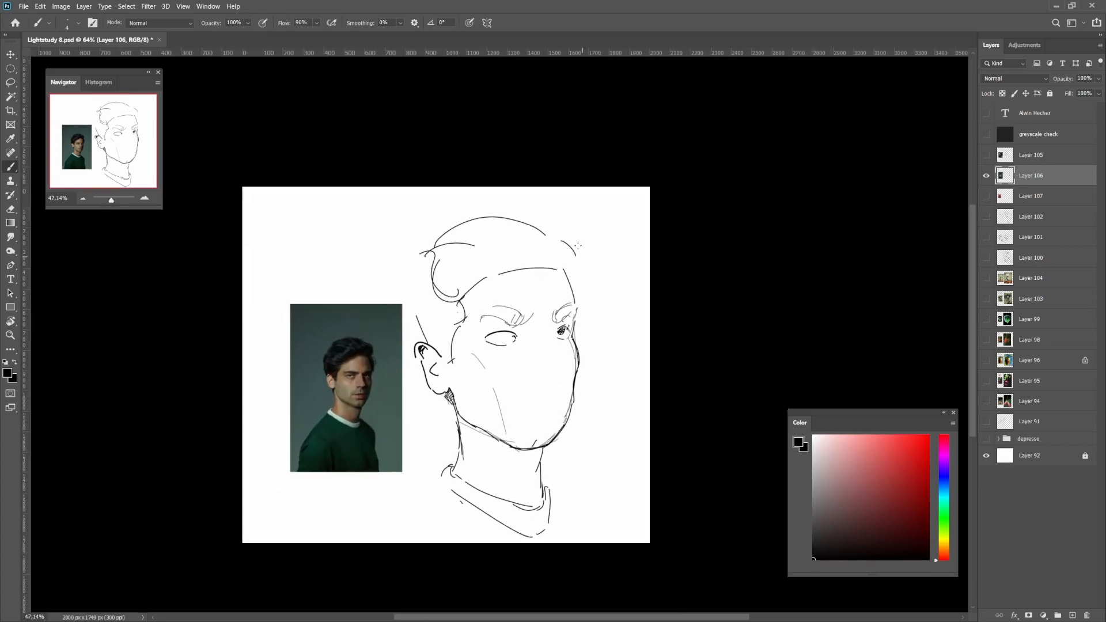
{"action": "key", "text": "ctrl+z"}
{"action": "mouse_move", "coordinate": [568, 274]}
{"action": "left_mouse_down"}
{"action": "mouse_move", "coordinate": [581, 252]}
{"action": "mouse_move", "coordinate": [570, 235]}
{"action": "mouse_move", "coordinate": [581, 240]}
{"action": "mouse_move", "coordinate": [556, 225]}
{"action": "mouse_move", "coordinate": [570, 253]}
{"action": "mouse_move", "coordinate": [585, 236]}
{"action": "mouse_move", "coordinate": [534, 229]}
{"action": "left_mouse_up"}
{"action": "key", "text": "ctrl+z"}
{"action": "key", "text": "ctrl+z"}
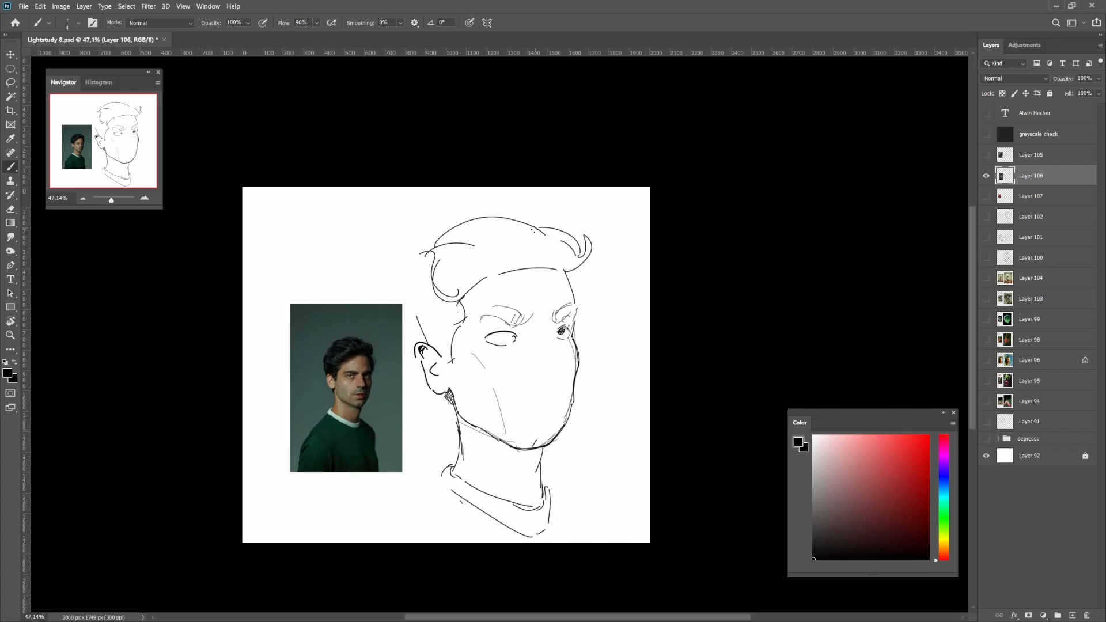
Draw the wavy tuft of hair beside the far temple with small strands at its end, undoing earlier attempts
{"action": "left_click_drag", "start_coordinate": [572, 273], "coordinate": [599, 314]}
{"action": "key", "text": "ctrl+z"}
{"action": "scroll", "coordinate": [593, 303], "scroll_direction": "up", "scroll_amount": 1}
{"action": "key", "text": "ctrl+z"}
{"action": "left_click_drag", "start_coordinate": [571, 276], "coordinate": [588, 313]}
{"action": "scroll", "coordinate": [583, 320], "scroll_direction": "up", "scroll_amount": 1}
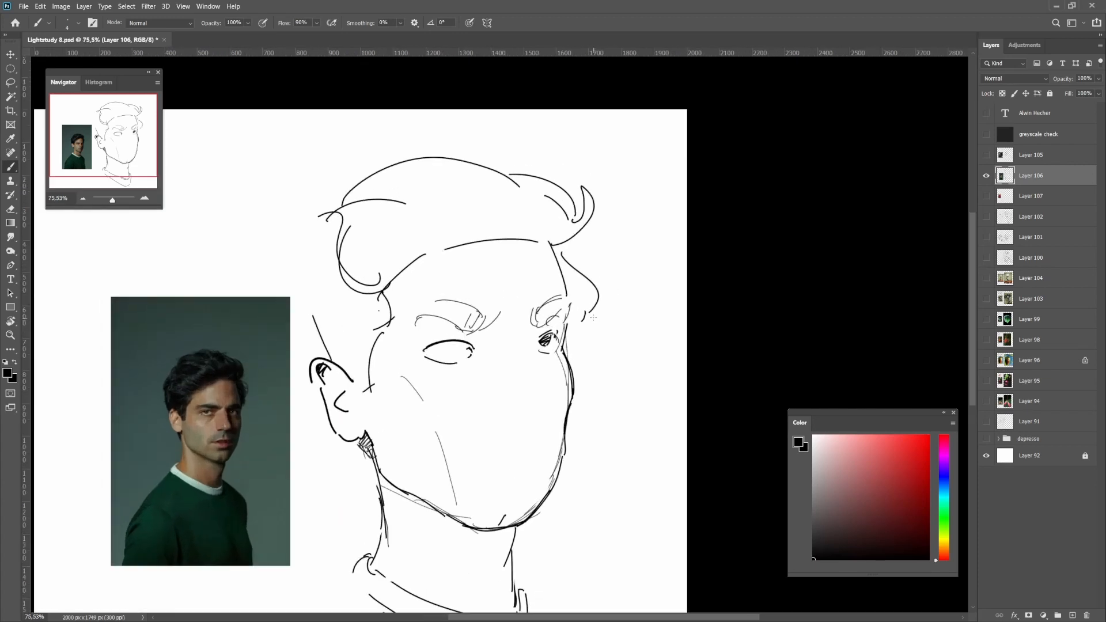
{"action": "left_click_drag", "start_coordinate": [564, 256], "coordinate": [607, 284]}
{"action": "key", "text": "ctrl+z"}
{"action": "left_click_drag", "start_coordinate": [563, 255], "coordinate": [596, 280]}
{"action": "left_click_drag", "start_coordinate": [584, 321], "coordinate": [585, 331]}
Sketch the nose bridge, tip and underside between the eyes and mouth area, undoing unsuitable strokes
{"action": "mouse_move", "coordinate": [572, 329]}
{"action": "left_mouse_down"}
{"action": "mouse_move", "coordinate": [587, 311]}
{"action": "mouse_move", "coordinate": [536, 346]}
{"action": "left_mouse_up"}
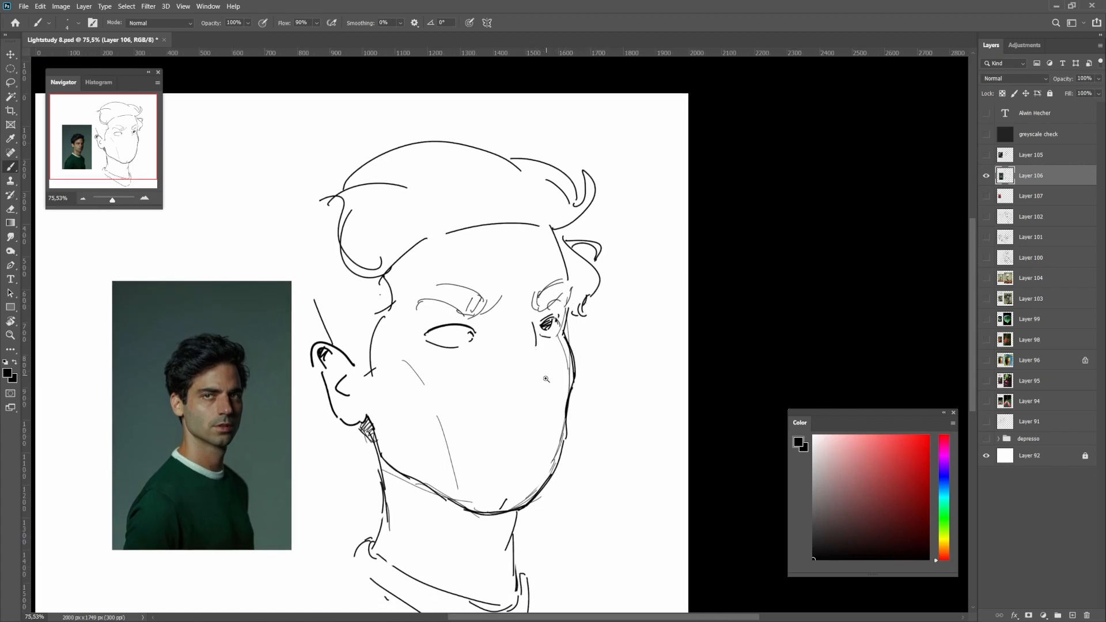
{"action": "mouse_move", "coordinate": [537, 390]}
{"action": "left_mouse_down"}
{"action": "mouse_move", "coordinate": [537, 345]}
{"action": "mouse_move", "coordinate": [550, 335]}
{"action": "mouse_move", "coordinate": [553, 353]}
{"action": "mouse_move", "coordinate": [540, 349]}
{"action": "left_mouse_up"}
{"action": "key", "text": "ctrl+z"}
{"action": "key", "text": "ctrl+z"}
{"action": "key", "text": "ctrl+z"}
{"action": "key", "text": "ctrl+z"}
{"action": "key", "text": "l"}
{"action": "key", "text": "b"}
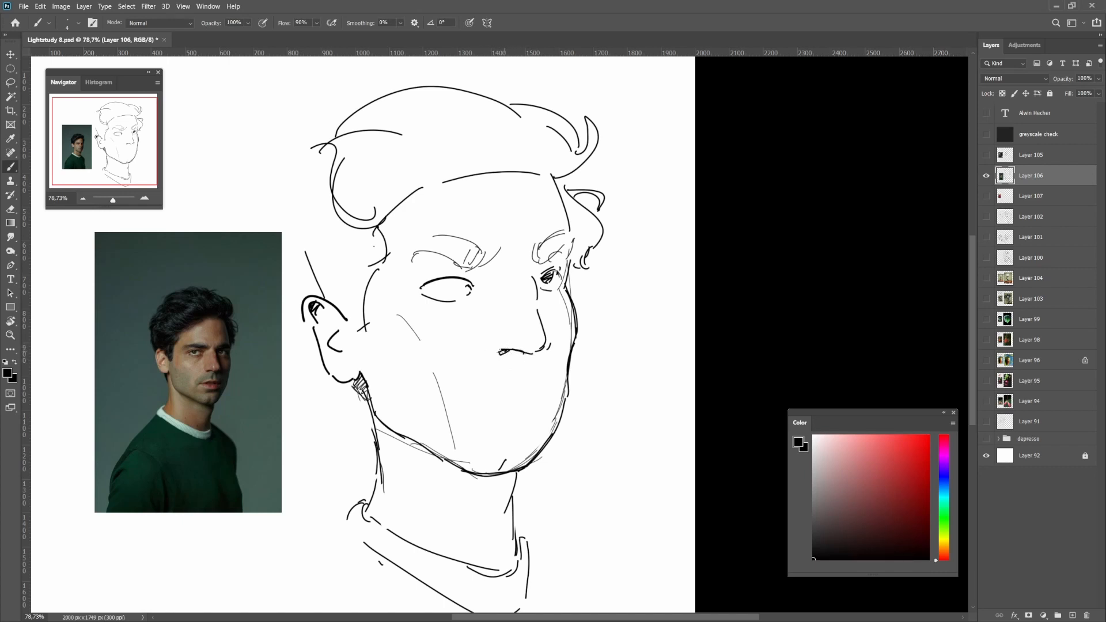
Redraw the underside of the nose with the near nostril wing, and mirror the image horizontally and back to check it
{"action": "key", "text": "ctrl+z"}
{"action": "mouse_move", "coordinate": [491, 344]}
{"action": "left_mouse_down"}
{"action": "mouse_move", "coordinate": [497, 358]}
{"action": "mouse_move", "coordinate": [483, 362]}
{"action": "mouse_move", "coordinate": [555, 352]}
{"action": "left_mouse_up"}
{"action": "key", "text": "ctrl+z"}
{"action": "key", "text": "ctrl+shift+h"}
{"action": "key", "text": "ctrl+shift+h"}
{"action": "left_click_drag", "start_coordinate": [540, 422], "coordinate": [543, 408]}
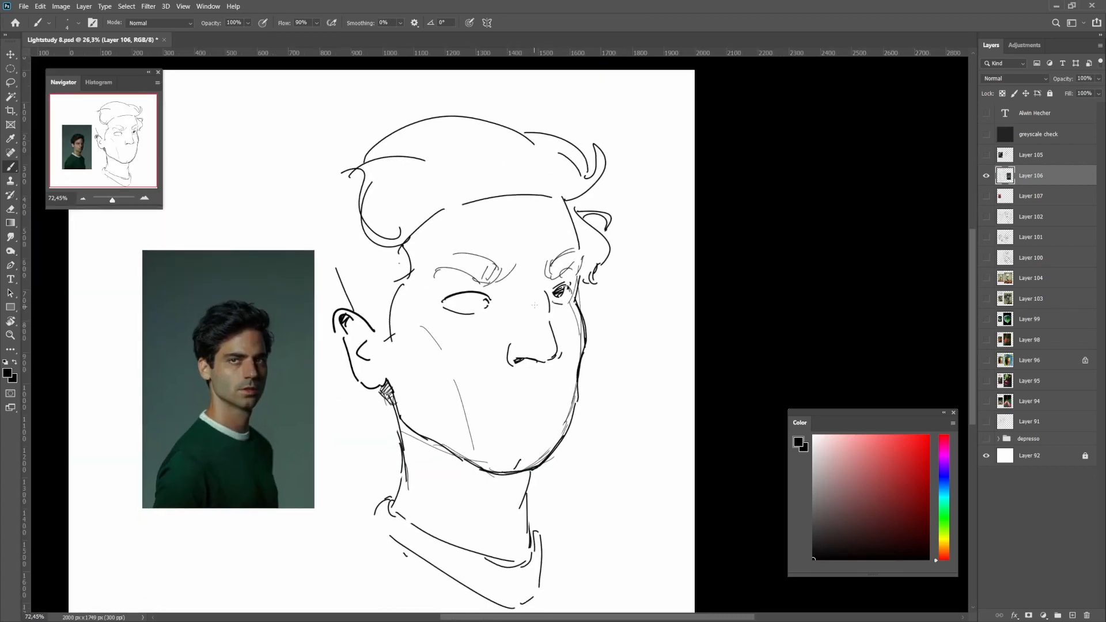
Erase the upper part of the nose bridge line with the Lasso and redraw the bridge down to the tip
{"action": "key", "text": "l"}
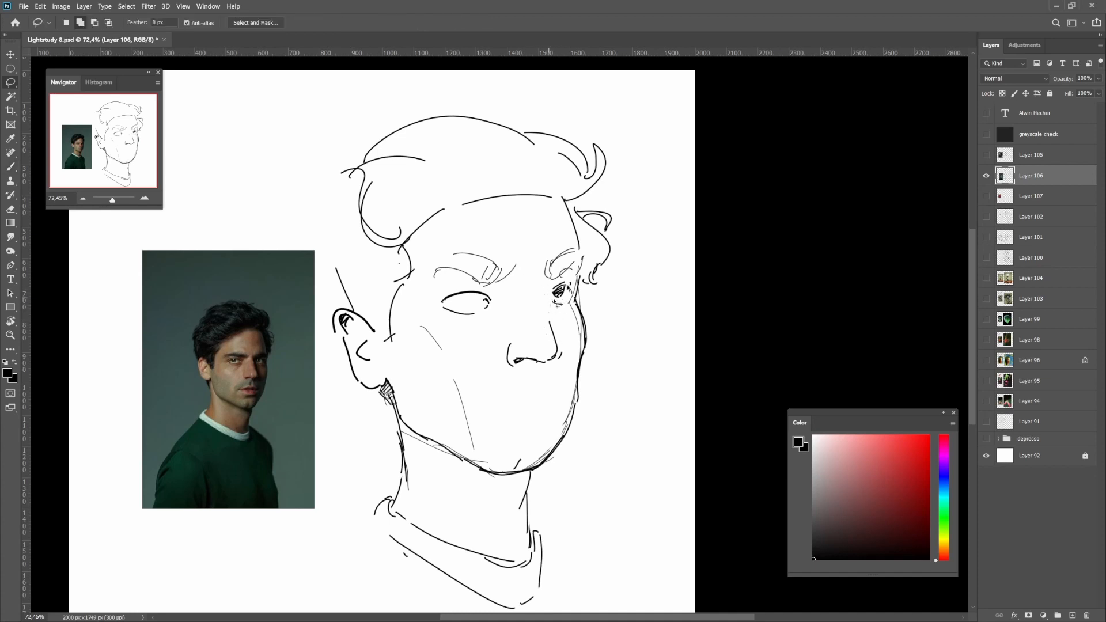
{"action": "key", "text": "b"}
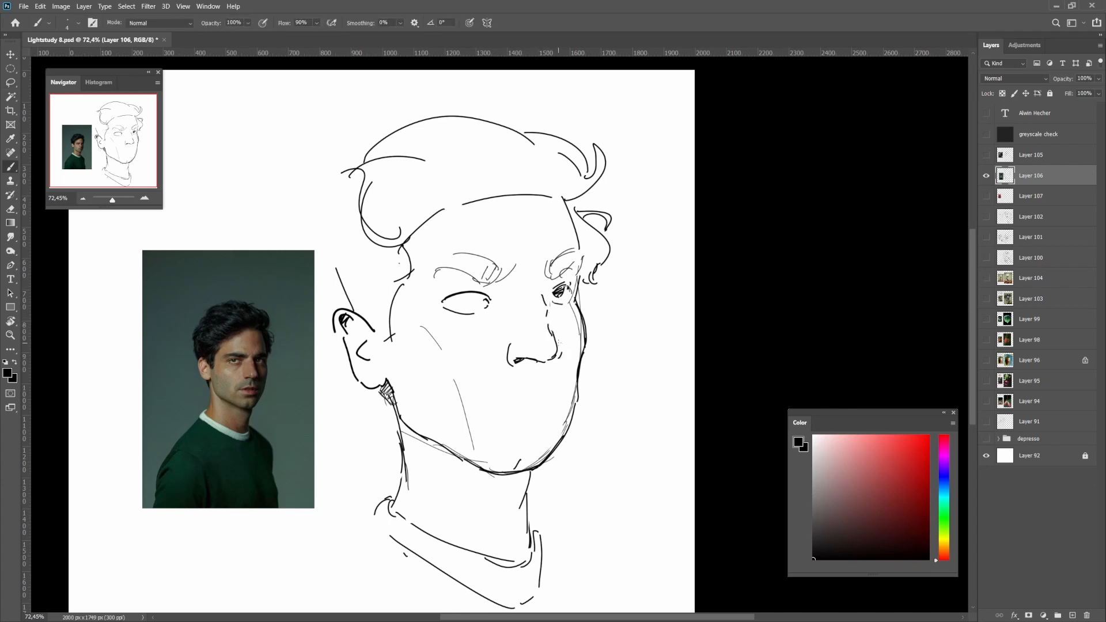
{"action": "scroll", "coordinate": [558, 342], "scroll_direction": "down", "scroll_amount": 5}
{"action": "scroll", "coordinate": [570, 336], "scroll_direction": "up", "scroll_amount": 5}
{"action": "key", "text": "l"}
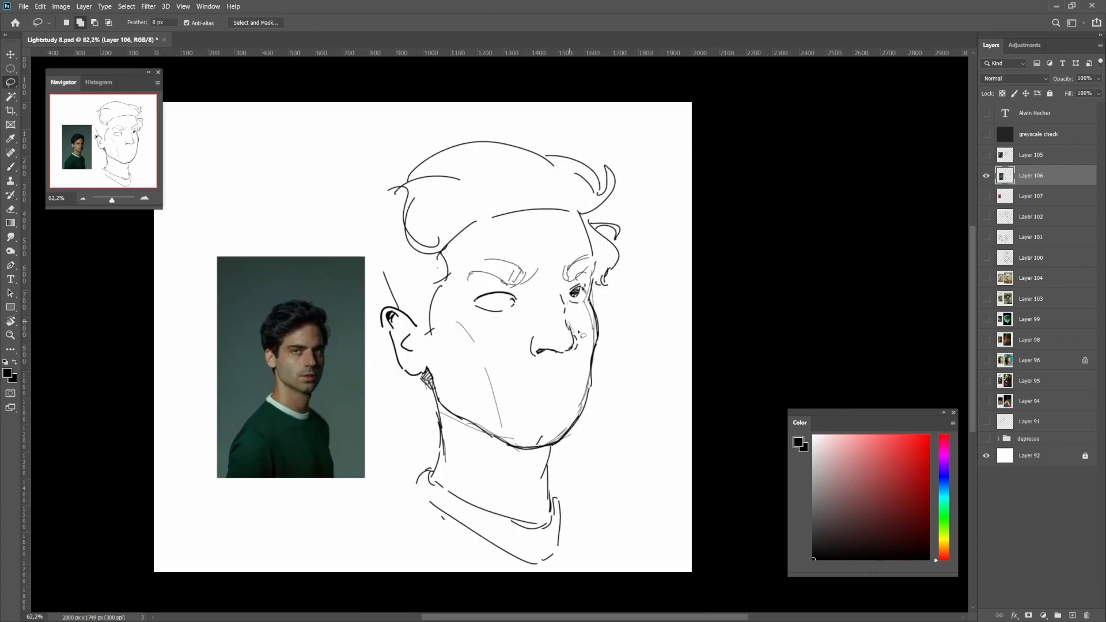
{"action": "scroll", "coordinate": [578, 332], "scroll_direction": "up", "scroll_amount": 4}
{"action": "key", "text": "b"}
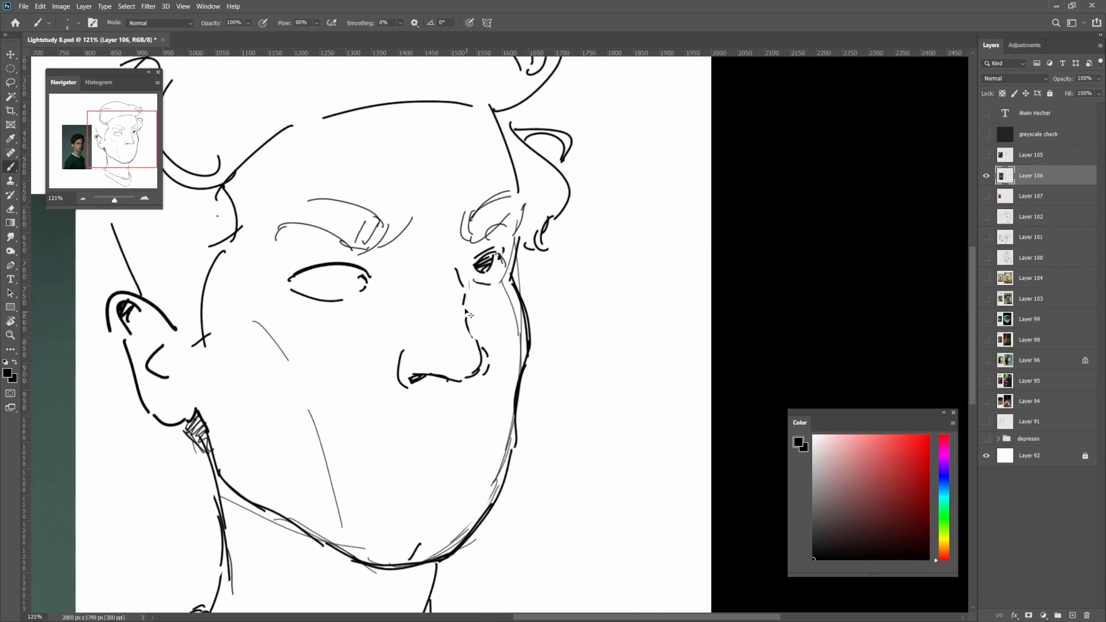
{"action": "left_click_drag", "start_coordinate": [464, 296], "coordinate": [477, 344]}
{"action": "scroll", "coordinate": [493, 365], "scroll_direction": "down", "scroll_amount": 5}
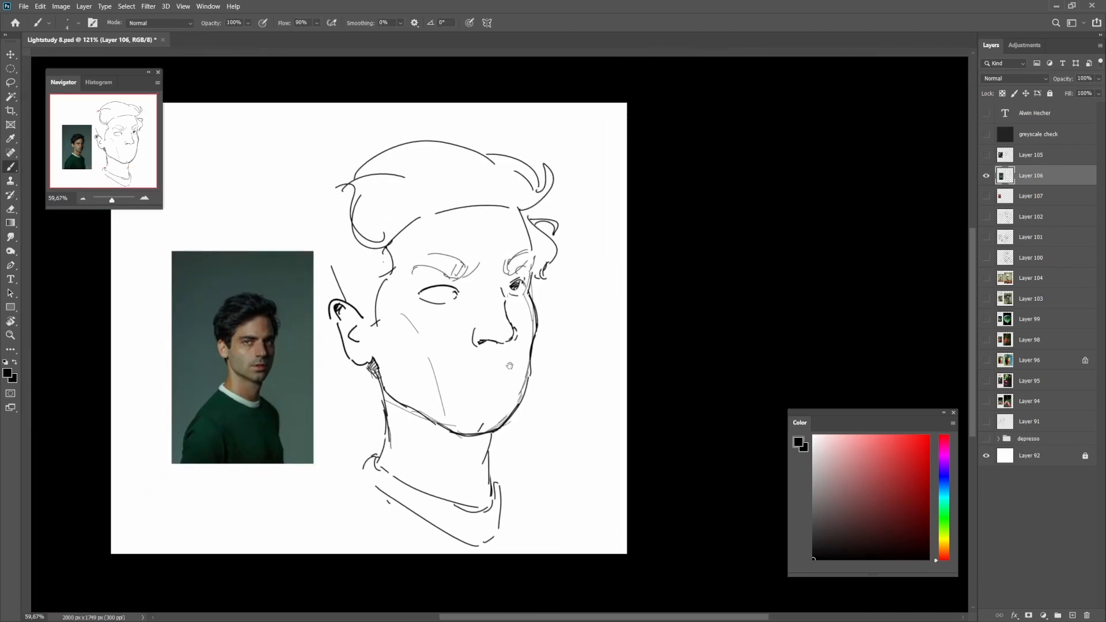
Draw the philtrum, both lips and a short shadow line below the lower lip
{"action": "scroll", "coordinate": [568, 330], "scroll_direction": "up", "scroll_amount": 4}
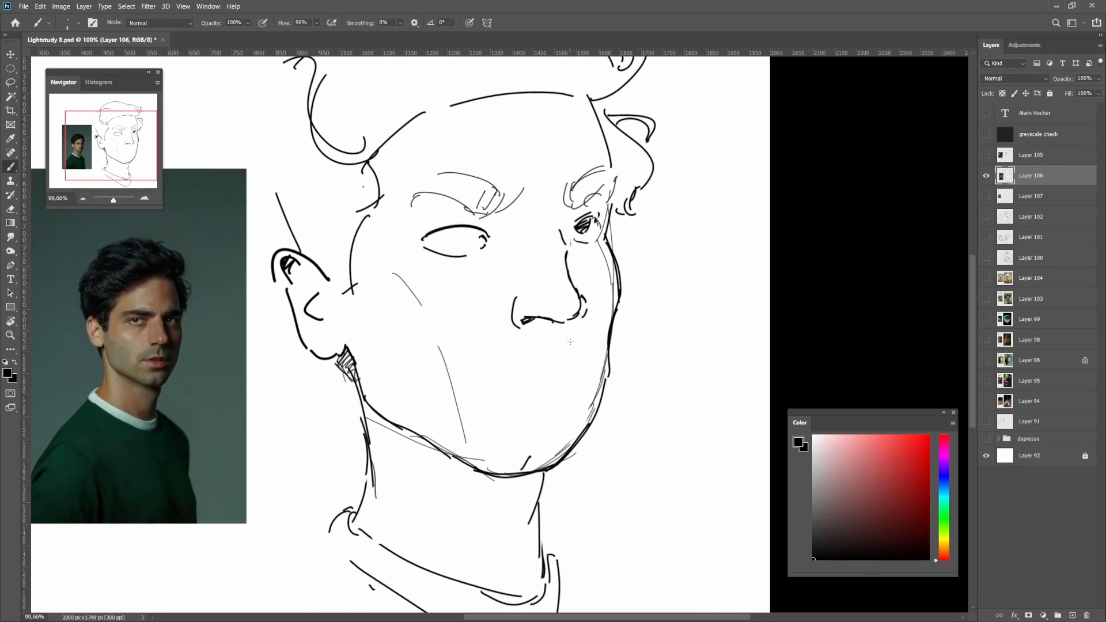
{"action": "mouse_move", "coordinate": [564, 328]}
{"action": "left_mouse_down"}
{"action": "mouse_move", "coordinate": [570, 358]}
{"action": "mouse_move", "coordinate": [556, 350]}
{"action": "left_mouse_up"}
{"action": "mouse_move", "coordinate": [574, 388]}
{"action": "left_mouse_down"}
{"action": "mouse_move", "coordinate": [563, 345]}
{"action": "mouse_move", "coordinate": [572, 363]}
{"action": "mouse_move", "coordinate": [492, 364]}
{"action": "mouse_move", "coordinate": [545, 352]}
{"action": "mouse_move", "coordinate": [570, 363]}
{"action": "left_mouse_up"}
{"action": "key", "text": "l"}
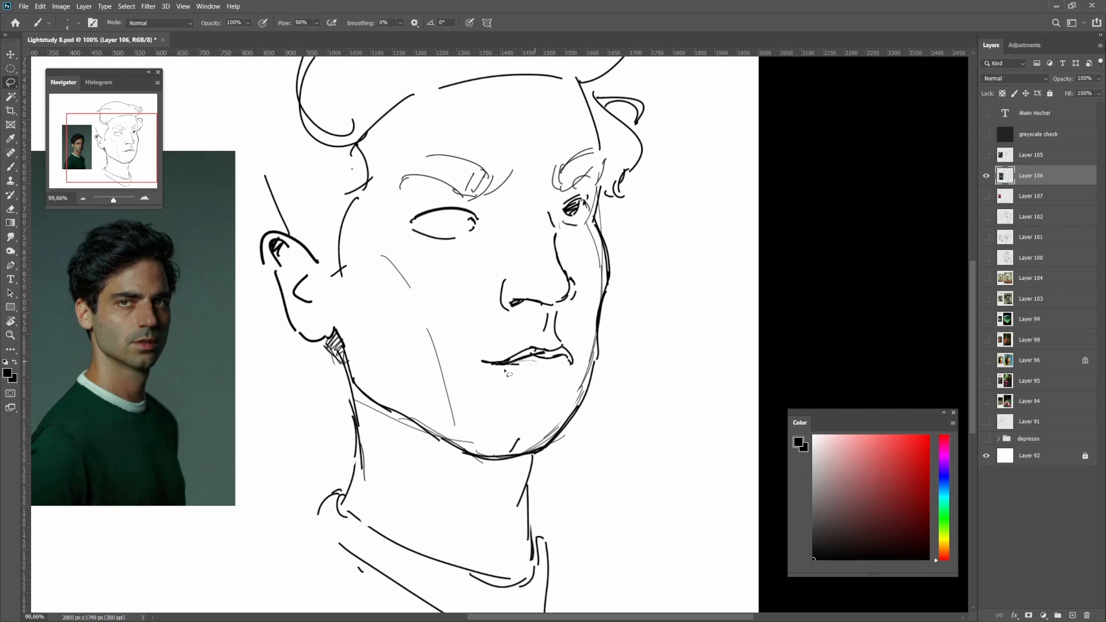
{"action": "scroll", "coordinate": [561, 361], "scroll_direction": "down", "scroll_amount": 5}
{"action": "scroll", "coordinate": [562, 362], "scroll_direction": "up", "scroll_amount": 4}
{"action": "key", "text": "b"}
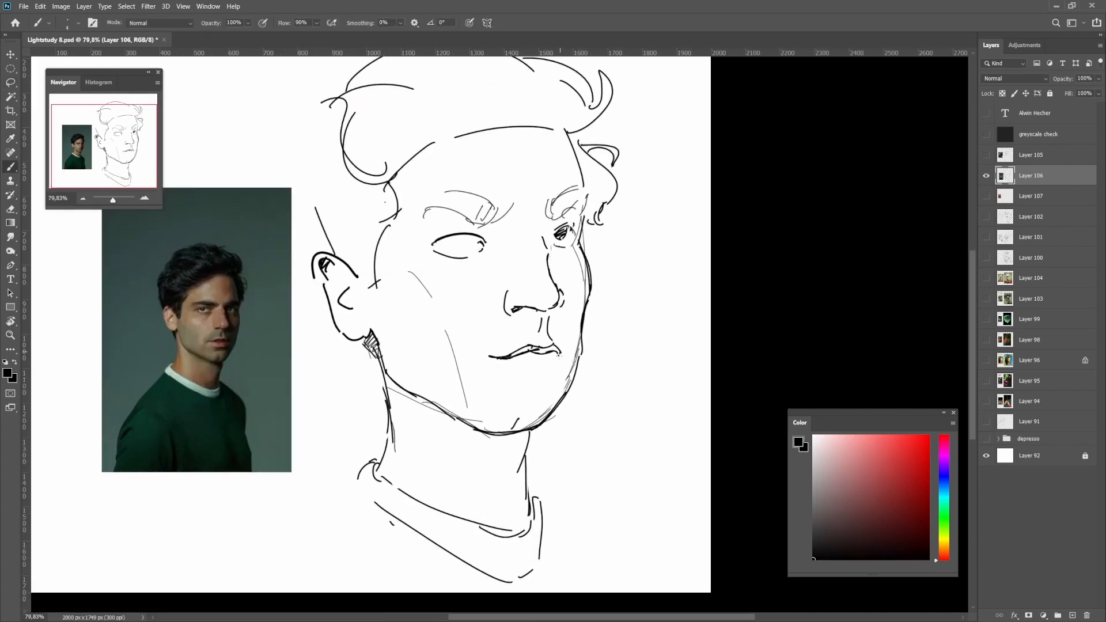
{"action": "scroll", "coordinate": [547, 375], "scroll_direction": "up", "scroll_amount": 3}
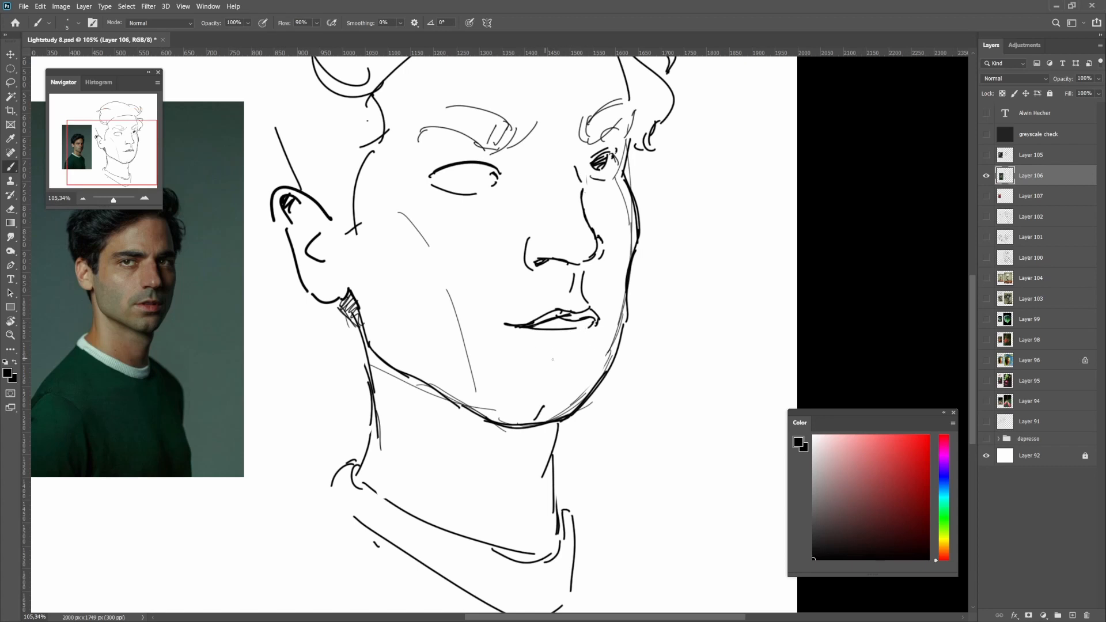
{"action": "scroll", "coordinate": [549, 358], "scroll_direction": "down", "scroll_amount": 4}
Mirror the image horizontally and back to check the face, and draw the dark iris of the near eye
{"action": "key", "text": "ctrl+shift+h"}
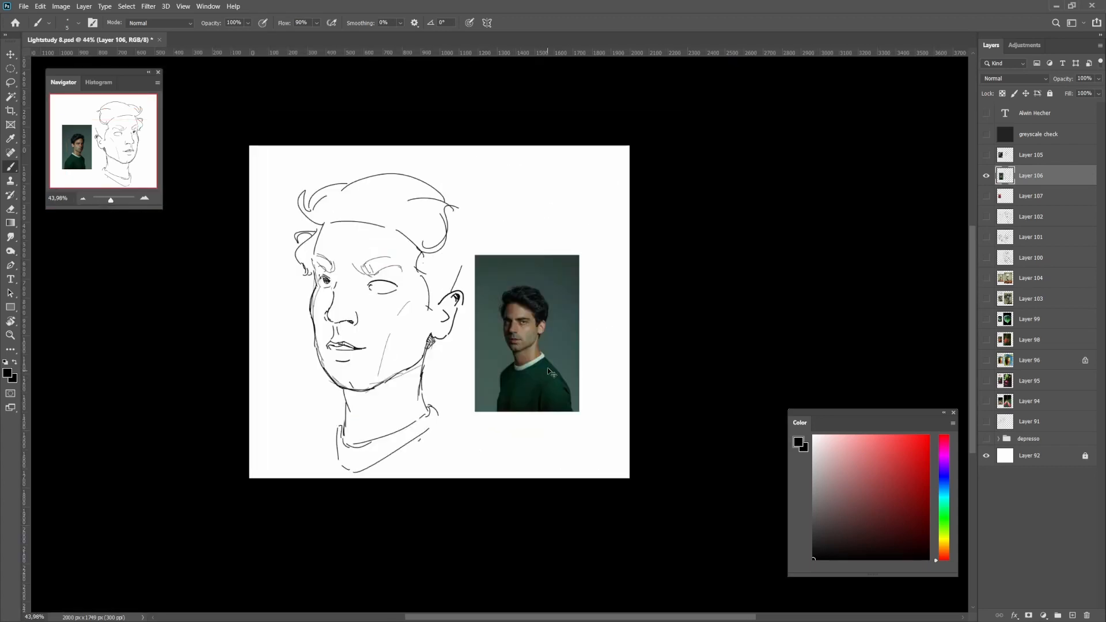
{"action": "key", "text": "ctrl+shift+h"}
{"action": "left_click_drag", "start_coordinate": [539, 303], "coordinate": [550, 296]}
{"action": "scroll", "coordinate": [482, 275], "scroll_direction": "up", "scroll_amount": 2}
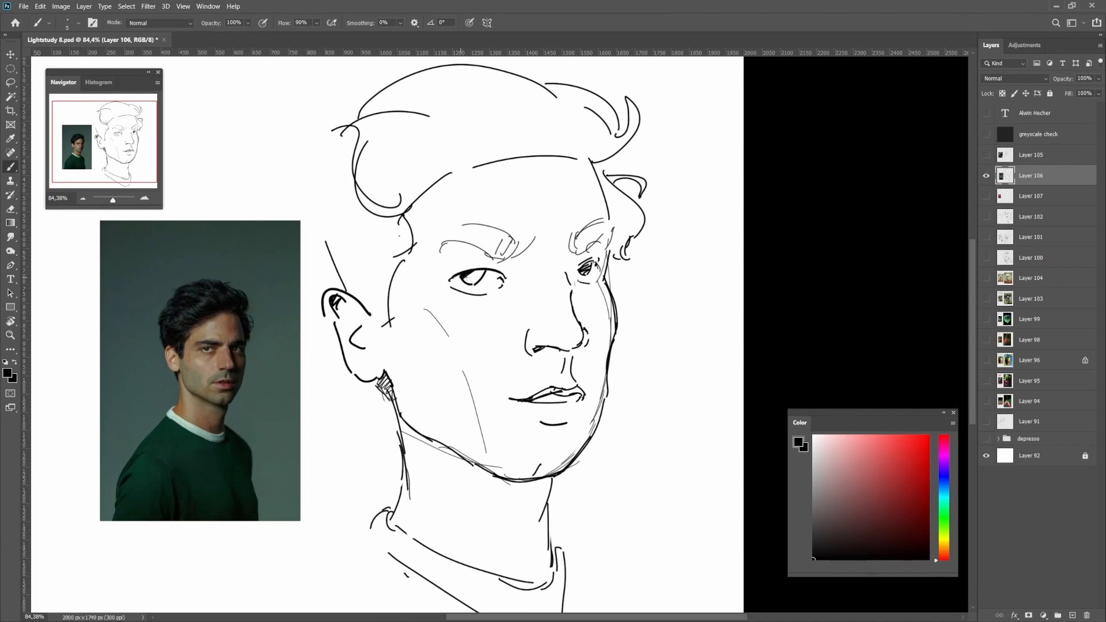
{"action": "mouse_move", "coordinate": [467, 277]}
{"action": "left_mouse_down"}
{"action": "mouse_move", "coordinate": [496, 264]}
{"action": "mouse_move", "coordinate": [536, 271]}
{"action": "left_mouse_up"}
Erase parts of the near eyebrow with the Lasso and add short hair strokes at its outer end
{"action": "key", "text": "l"}
{"action": "left_click_drag", "start_coordinate": [496, 219], "coordinate": [464, 252]}
{"action": "key", "text": "Delete"}
{"action": "key", "text": "ctrl+d"}
{"action": "key", "text": "b"}
{"action": "mouse_move", "coordinate": [474, 241]}
{"action": "left_mouse_down"}
{"action": "mouse_move", "coordinate": [460, 256]}
{"action": "mouse_move", "coordinate": [499, 236]}
{"action": "left_mouse_up"}
{"action": "key", "text": "l"}
{"action": "key", "text": "Delete"}
{"action": "key", "text": "ctrl+d"}
{"action": "key", "text": "b"}
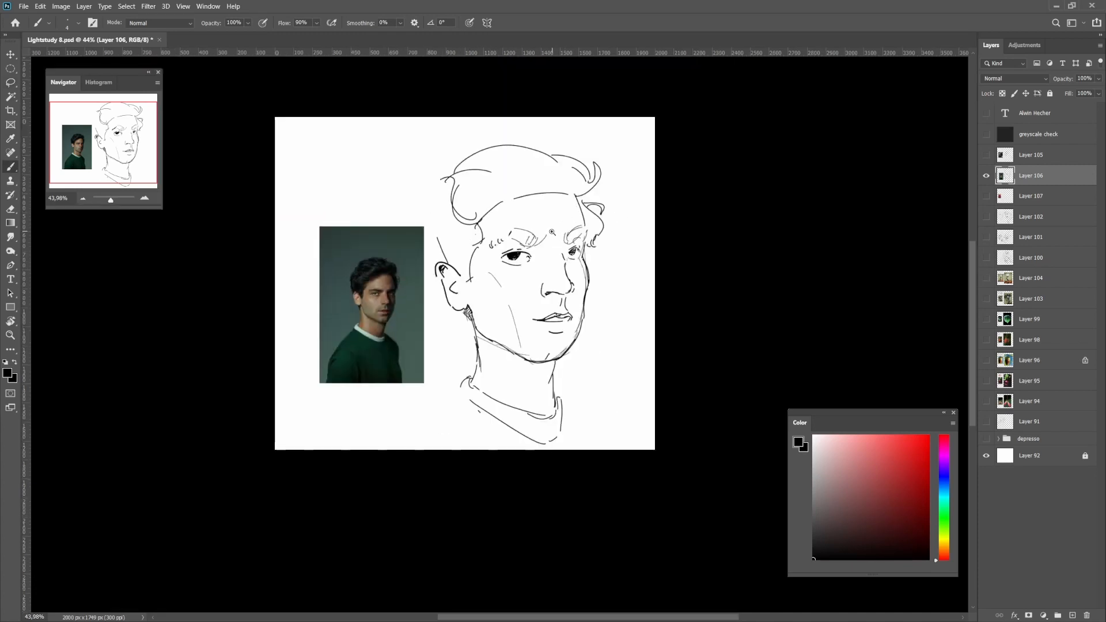
Add a frown crease between the eyebrows and a bold socket line along the inner side of the far eye
{"action": "scroll", "coordinate": [562, 236], "scroll_direction": "up", "scroll_amount": 1}
{"action": "scroll", "coordinate": [549, 226], "scroll_direction": "up", "scroll_amount": 2}
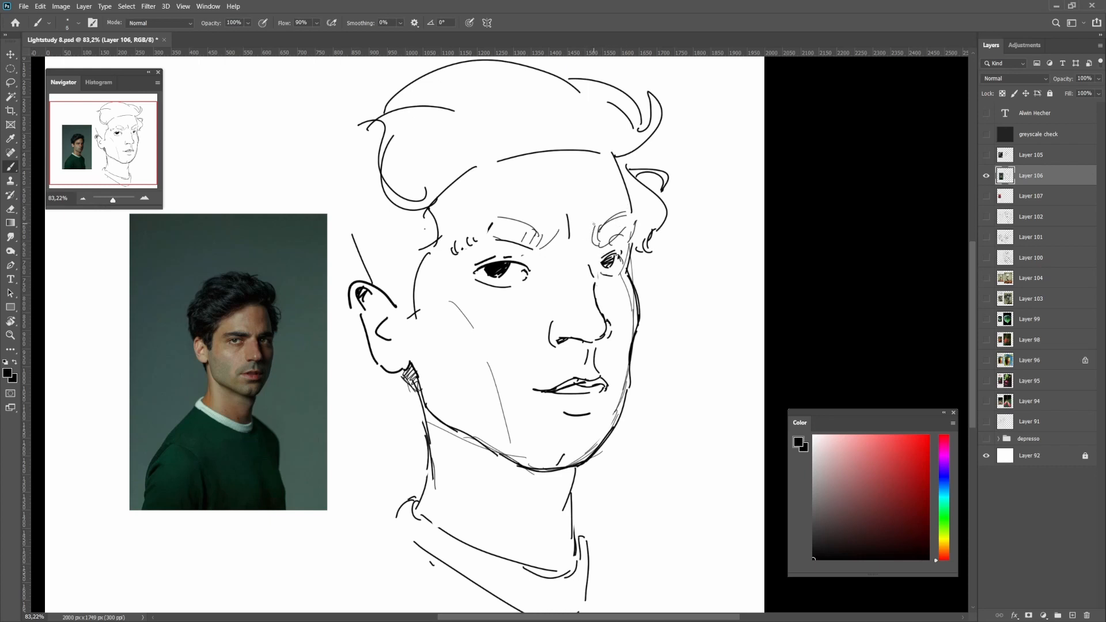
{"action": "mouse_move", "coordinate": [594, 224]}
{"action": "left_mouse_down"}
{"action": "mouse_move", "coordinate": [600, 311]}
{"action": "mouse_move", "coordinate": [637, 223]}
{"action": "left_mouse_up"}
{"action": "key", "text": "ctrl+z"}
{"action": "key", "text": "l"}
{"action": "key", "text": "b"}
{"action": "left_click_drag", "start_coordinate": [646, 247], "coordinate": [627, 269]}
{"action": "left_click_drag", "start_coordinate": [639, 271], "coordinate": [553, 251]}
Sketch the outer contour of the hair at the back of the head, behind the temple curl
{"action": "mouse_move", "coordinate": [459, 193]}
{"action": "left_mouse_down"}
{"action": "mouse_move", "coordinate": [436, 227]}
{"action": "mouse_move", "coordinate": [447, 258]}
{"action": "left_mouse_up"}
{"action": "left_click_drag", "start_coordinate": [536, 358], "coordinate": [525, 324]}
{"action": "key", "text": "ctrl+z"}
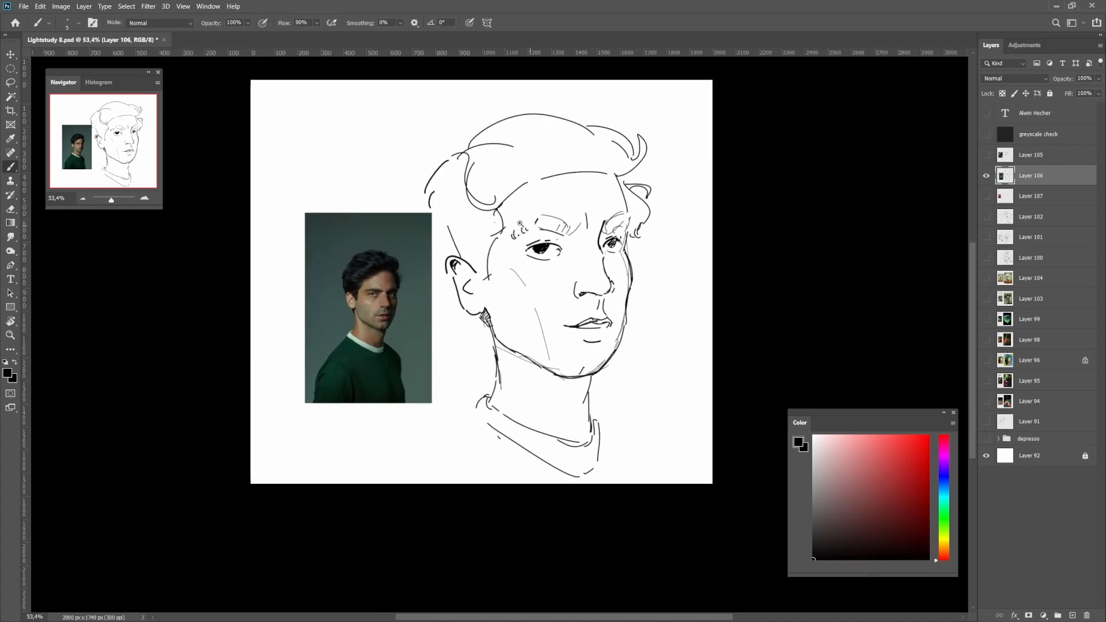
Erase the lower end of the sideburn line with the Lasso and close the sideburn with short strokes
{"action": "scroll", "coordinate": [519, 223], "scroll_direction": "up", "scroll_amount": 2}
{"action": "key", "text": "l"}
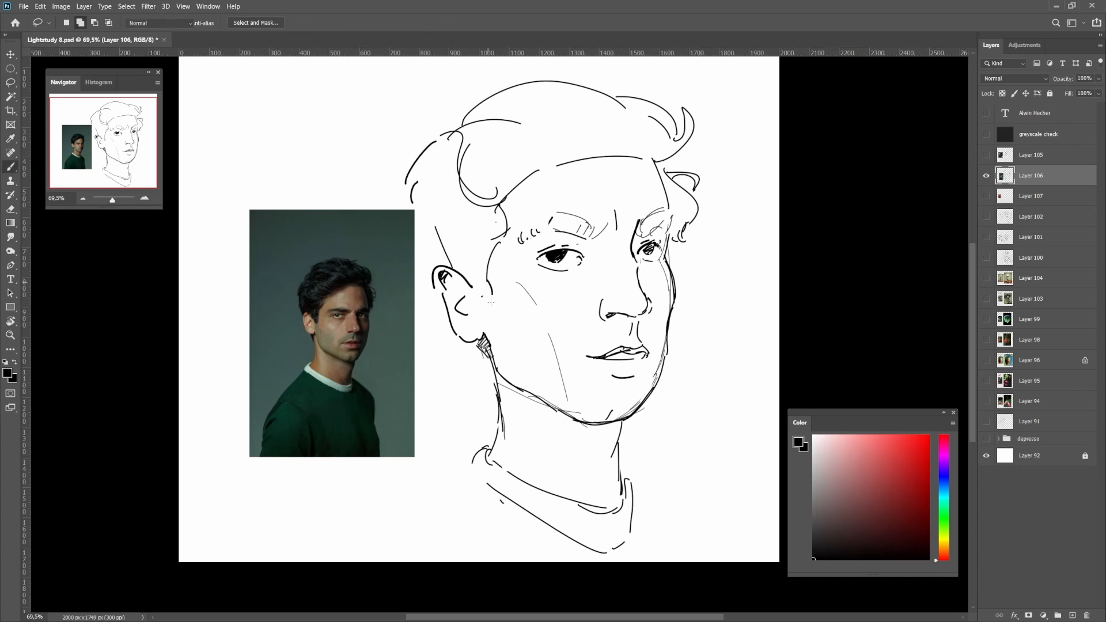
{"action": "key", "text": "b"}
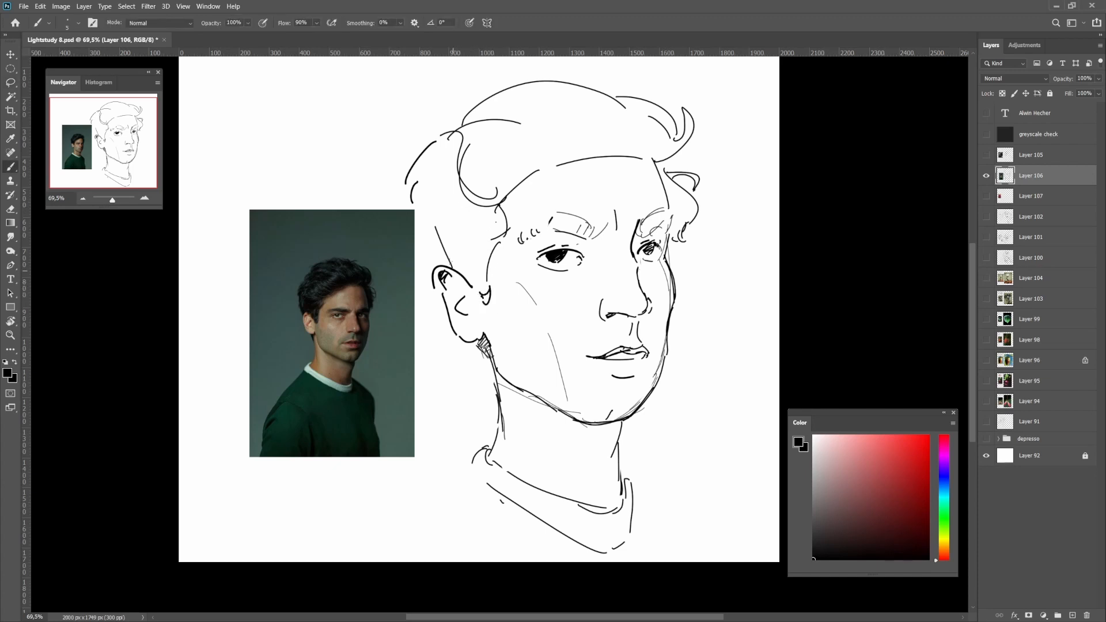
{"action": "key", "text": "ctrl+z"}
{"action": "key", "text": "ctrl+z"}
Strengthen the hairline above the ear and add short jagged hair strokes along the ear's upper front edge
{"action": "mouse_move", "coordinate": [434, 229]}
{"action": "left_mouse_down"}
{"action": "mouse_move", "coordinate": [446, 266]}
{"action": "mouse_move", "coordinate": [457, 266]}
{"action": "left_mouse_up"}
{"action": "key", "text": "l"}
{"action": "key", "text": "Delete"}
{"action": "key", "text": "ctrl+d"}
{"action": "key", "text": "b"}
{"action": "scroll", "coordinate": [468, 280], "scroll_direction": "down", "scroll_amount": 3}
{"action": "scroll", "coordinate": [468, 281], "scroll_direction": "up", "scroll_amount": 3}
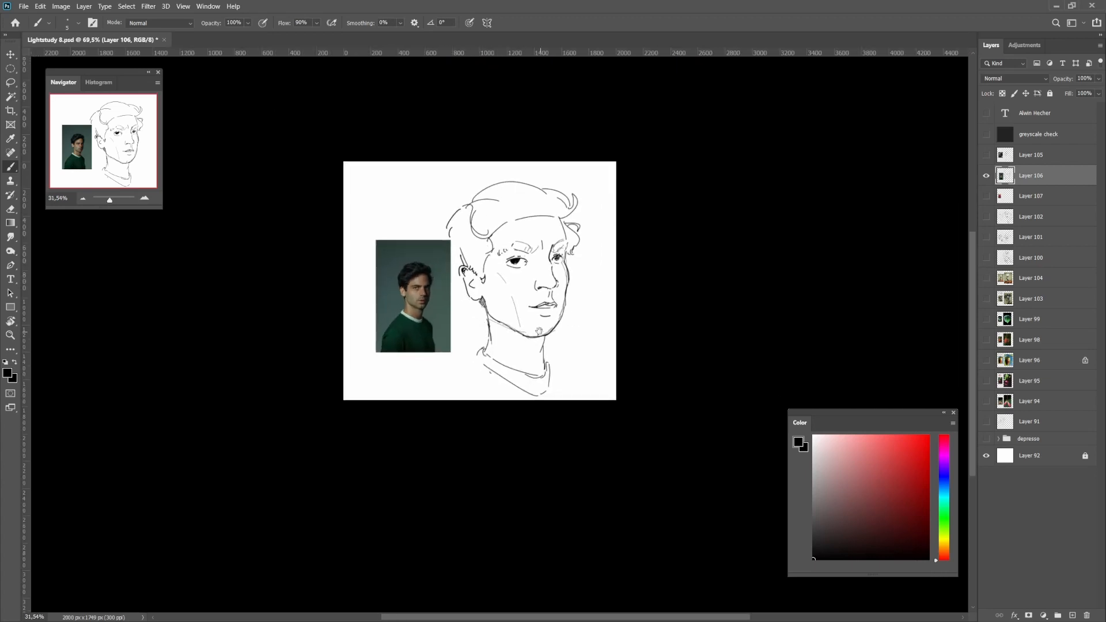
{"action": "scroll", "coordinate": [472, 279], "scroll_direction": "up", "scroll_amount": 2}
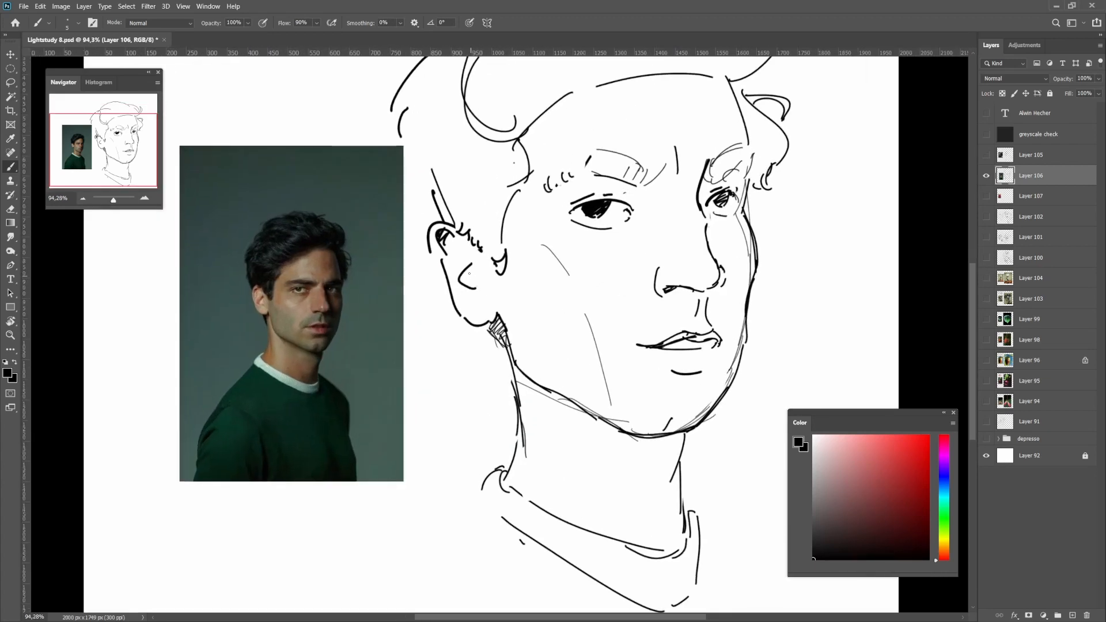
Redraw the inner folds of the ear and reinforce the neck line below the earlobe
{"action": "mouse_move", "coordinate": [470, 268]}
{"action": "left_mouse_down"}
{"action": "mouse_move", "coordinate": [458, 242]}
{"action": "mouse_move", "coordinate": [469, 261]}
{"action": "mouse_move", "coordinate": [460, 293]}
{"action": "left_mouse_up"}
{"action": "key", "text": "ctrl+z"}
{"action": "key", "text": "ctrl+z"}
{"action": "left_click_drag", "start_coordinate": [559, 366], "coordinate": [536, 324]}
{"action": "left_click_drag", "start_coordinate": [478, 297], "coordinate": [507, 436]}
{"action": "key", "text": "ctrl+z"}
{"action": "key", "text": "l"}
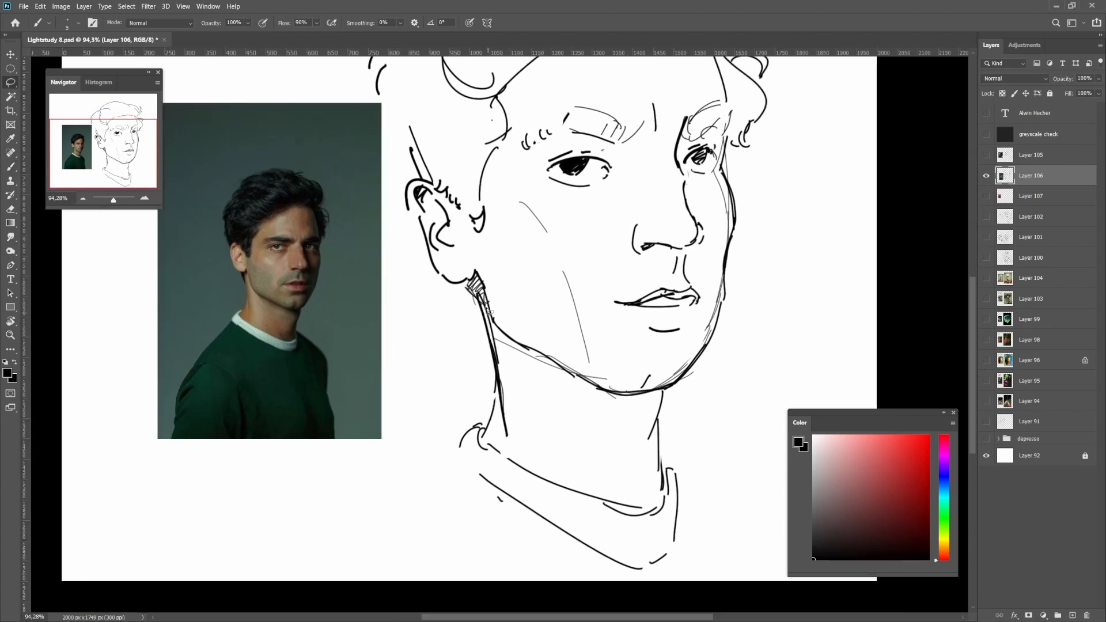
Cut away the excess strokes from the near neck line with the Lasso to thin it
{"action": "mouse_move", "coordinate": [482, 300]}
{"action": "left_mouse_down"}
{"action": "mouse_move", "coordinate": [515, 431]}
{"action": "mouse_move", "coordinate": [484, 300]}
{"action": "left_mouse_up"}
{"action": "key", "text": "ctrl+x"}
{"action": "mouse_move", "coordinate": [526, 391]}
{"action": "left_mouse_down"}
{"action": "mouse_move", "coordinate": [520, 365]}
{"action": "mouse_move", "coordinate": [502, 383]}
{"action": "mouse_move", "coordinate": [499, 423]}
{"action": "left_mouse_up"}
{"action": "key", "text": "b"}
{"action": "key", "text": "l"}
{"action": "key", "text": "ctrl+x"}
{"action": "left_click_drag", "start_coordinate": [504, 441], "coordinate": [476, 393]}
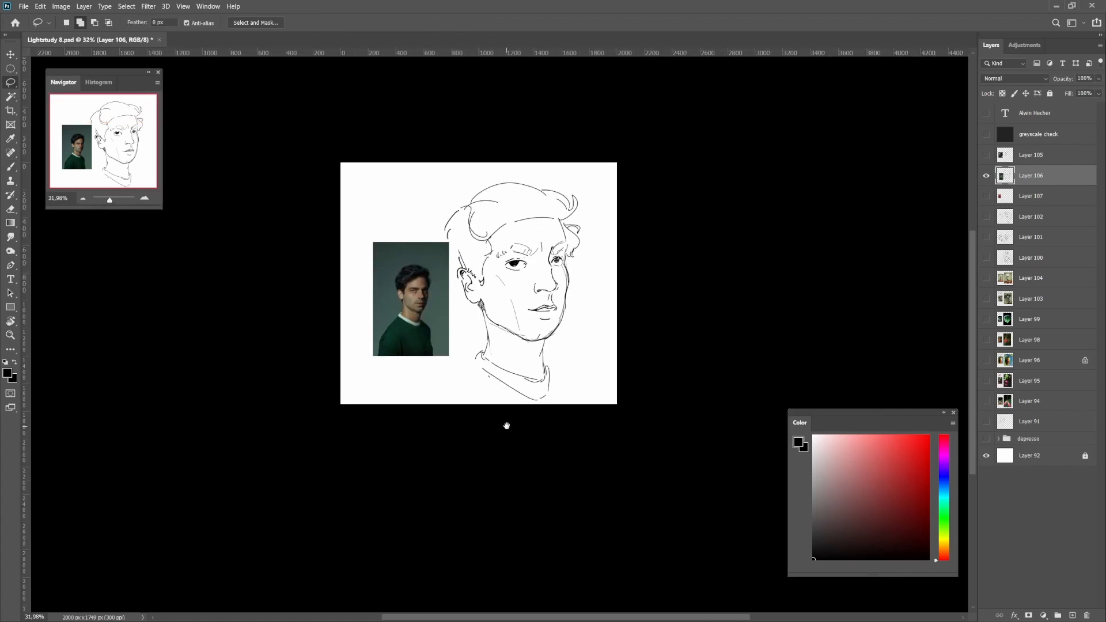
{"action": "left_click_drag", "start_coordinate": [542, 347], "coordinate": [563, 345]}
{"action": "key", "text": "b"}
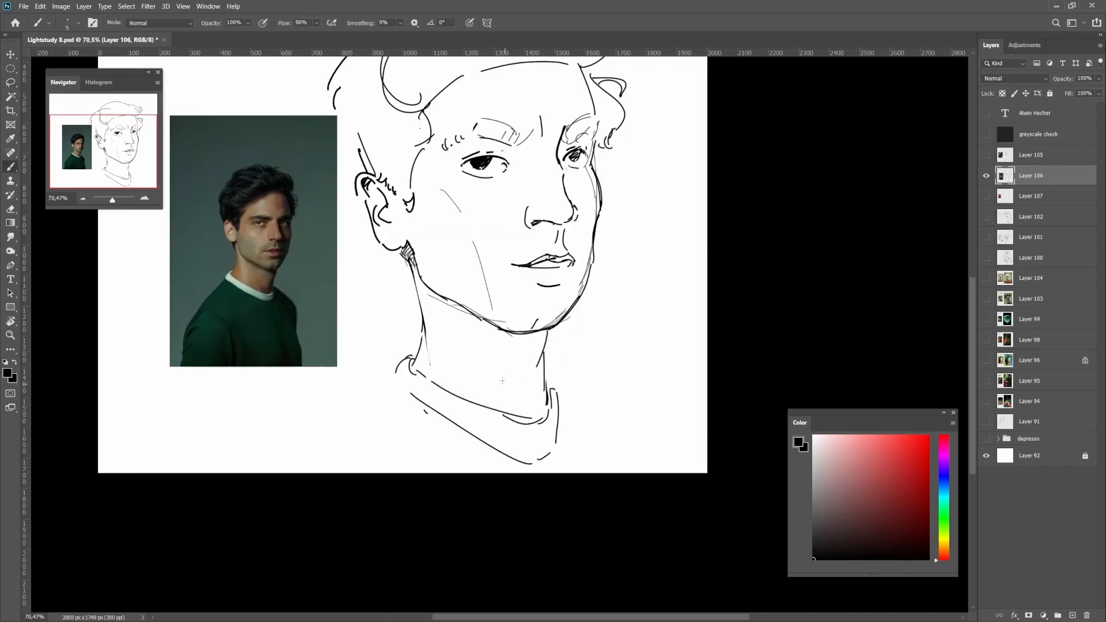
Add a short diagonal stroke in the middle of the neck above the collar, undoing the first attempt
{"action": "left_click_drag", "start_coordinate": [503, 381], "coordinate": [511, 404]}
{"action": "left_click_drag", "start_coordinate": [557, 453], "coordinate": [553, 427]}
{"action": "key", "text": "ctrl+z"}
{"action": "left_click_drag", "start_coordinate": [495, 347], "coordinate": [505, 365]}
{"action": "left_click_drag", "start_coordinate": [527, 396], "coordinate": [509, 404]}
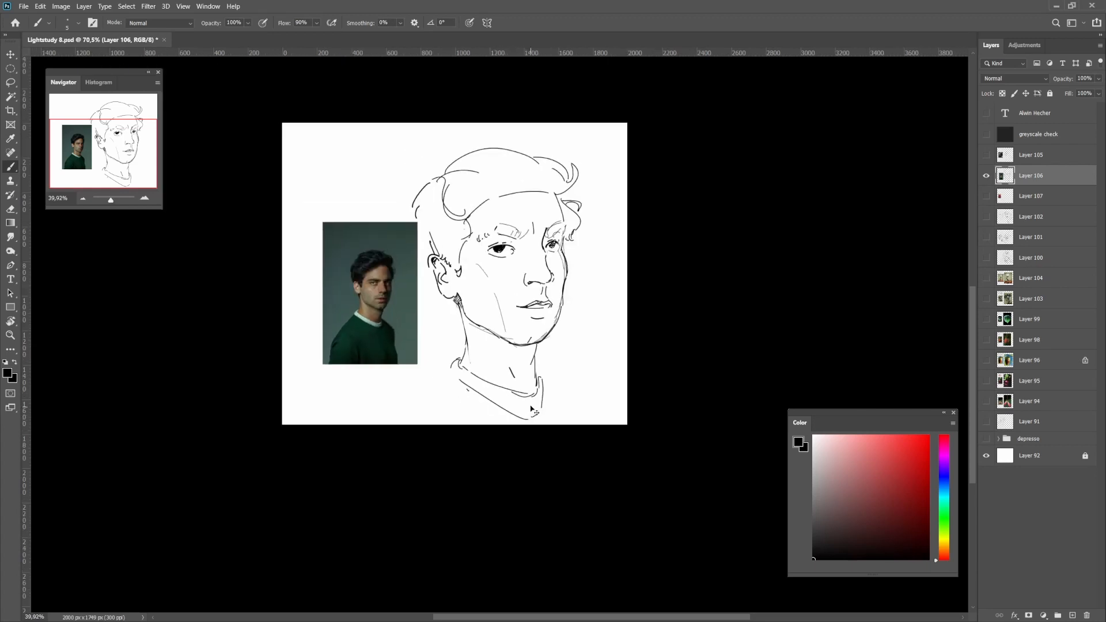
Reduce the brush size and hatch short moustache stubble strokes above the upper lip on both sides of the philtrum
{"action": "mouse_move", "coordinate": [509, 288]}
{"action": "left_mouse_down"}
{"action": "mouse_move", "coordinate": [529, 277]}
{"action": "mouse_move", "coordinate": [578, 292]}
{"action": "mouse_move", "coordinate": [547, 296]}
{"action": "left_mouse_up"}
{"action": "key", "text": "bracketleft"}
{"action": "mouse_move", "coordinate": [543, 288]}
{"action": "left_mouse_down"}
{"action": "mouse_move", "coordinate": [539, 299]}
{"action": "mouse_move", "coordinate": [585, 302]}
{"action": "left_mouse_up"}
{"action": "left_click_drag", "start_coordinate": [586, 295], "coordinate": [588, 303]}
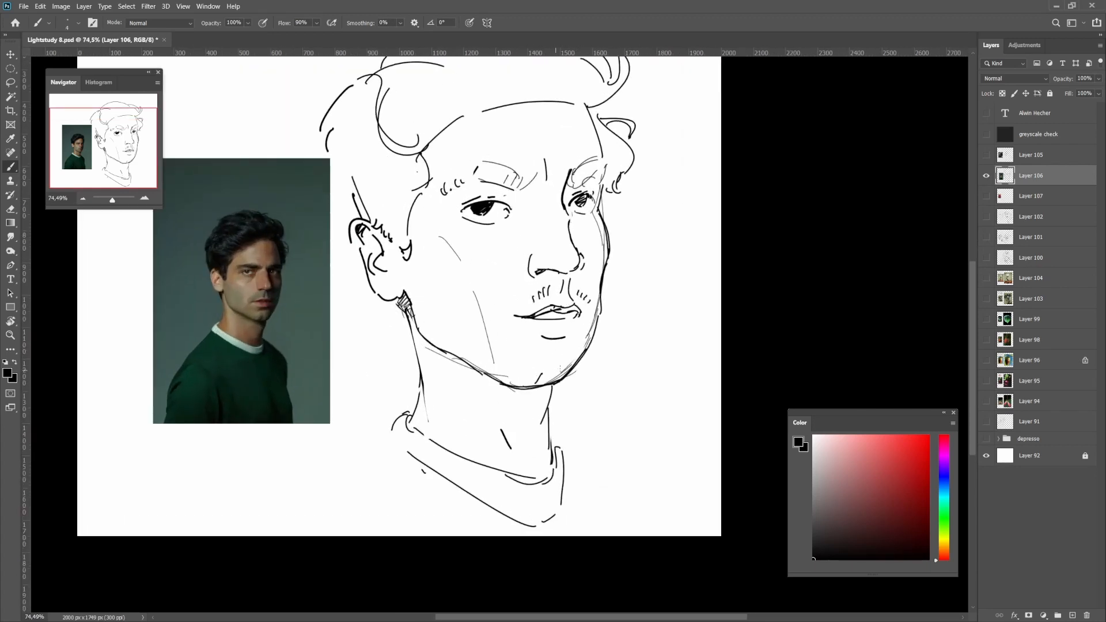
{"action": "key", "text": "l"}
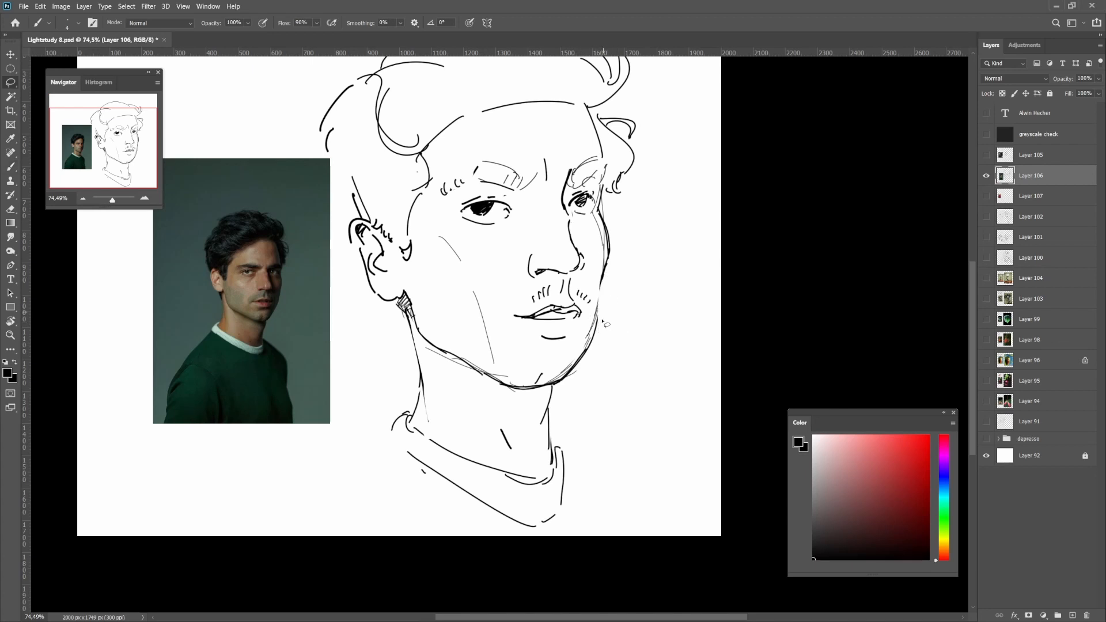
Cut away the heavy far cheek contour beside the far eye with the Lasso and redraw it with thinner strokes
{"action": "left_click_drag", "start_coordinate": [621, 324], "coordinate": [608, 319]}
{"action": "key", "text": "b"}
{"action": "mouse_move", "coordinate": [599, 216]}
{"action": "left_mouse_down"}
{"action": "mouse_move", "coordinate": [598, 258]}
{"action": "mouse_move", "coordinate": [584, 260]}
{"action": "mouse_move", "coordinate": [577, 245]}
{"action": "mouse_move", "coordinate": [574, 263]}
{"action": "left_mouse_up"}
{"action": "key", "text": "l"}
{"action": "key", "text": "Delete"}
{"action": "key", "text": "ctrl+d"}
{"action": "key", "text": "b"}
{"action": "key", "text": "ctrl+z"}
{"action": "key", "text": "l"}
{"action": "key", "text": "Delete"}
{"action": "key", "text": "ctrl+d"}
Trim the strokes around the far eye and draw its lower bag with a smaller brush, undoing stray attempts
{"action": "key", "text": "b"}
{"action": "key", "text": "ctrl+z"}
{"action": "key", "text": "ctrl+z"}
{"action": "key", "text": "ctrl+z"}
{"action": "key", "text": "["}
{"action": "key", "text": "l"}
{"action": "key", "text": "Delete"}
{"action": "key", "text": "ctrl+d"}
{"action": "key", "text": "b"}
{"action": "key", "text": "ctrl+z"}
{"action": "key", "text": "ctrl+z"}
{"action": "key", "text": "ctrl+z"}
{"action": "key", "text": "ctrl+z"}
{"action": "key", "text": "ctrl+z"}
{"action": "key", "text": "ctrl+z"}
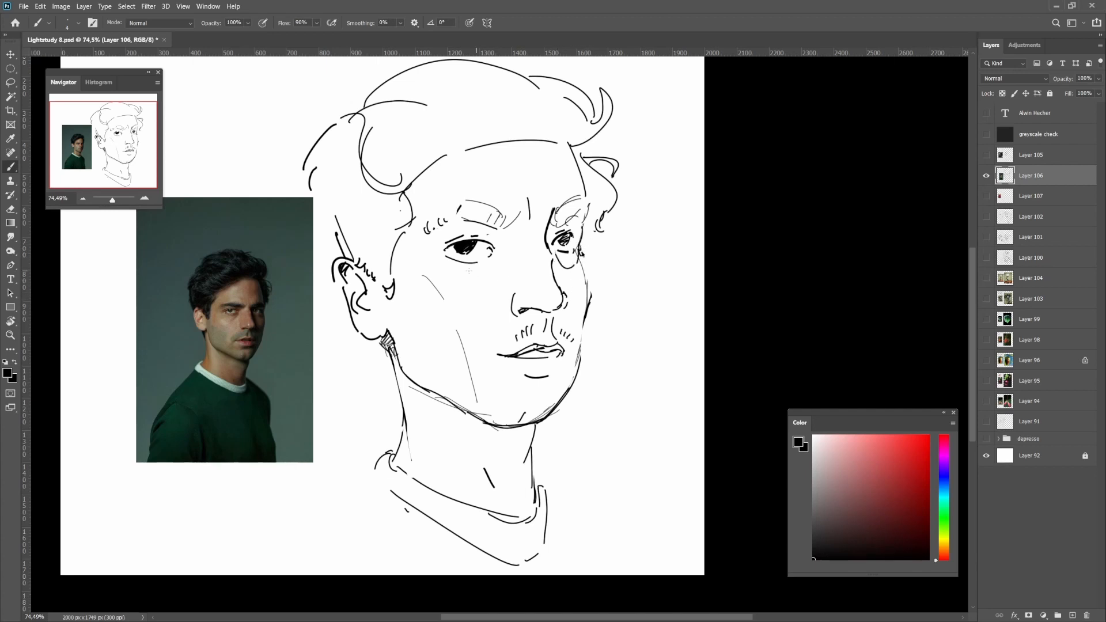
Add a short curved crease beyond the outer corner of the near eye, undoing the unwanted strokes
{"action": "key", "text": "ctrl+z"}
{"action": "mouse_move", "coordinate": [503, 260]}
{"action": "left_mouse_down"}
{"action": "mouse_move", "coordinate": [471, 283]}
{"action": "mouse_move", "coordinate": [481, 266]}
{"action": "mouse_move", "coordinate": [424, 261]}
{"action": "left_mouse_up"}
{"action": "key", "text": "ctrl+z"}
{"action": "key", "text": "ctrl+z"}
{"action": "key", "text": "ctrl+z"}
{"action": "key", "text": "l"}
{"action": "key", "text": "b"}
Delete the lassoed excess strokes beside the outer corner of the far eye
{"action": "key", "text": "l"}
{"action": "mouse_move", "coordinate": [557, 235]}
{"action": "left_mouse_down"}
{"action": "mouse_move", "coordinate": [561, 251]}
{"action": "mouse_move", "coordinate": [501, 284]}
{"action": "mouse_move", "coordinate": [596, 276]}
{"action": "left_mouse_up"}
{"action": "key", "text": "Delete"}
{"action": "key", "text": "ctrl+d"}
{"action": "key", "text": "b"}
Adjust the brush size and draw a curved bag line below the inner half of the near eye
{"action": "key", "text": "bracketright"}
{"action": "key", "text": "bracketleft"}
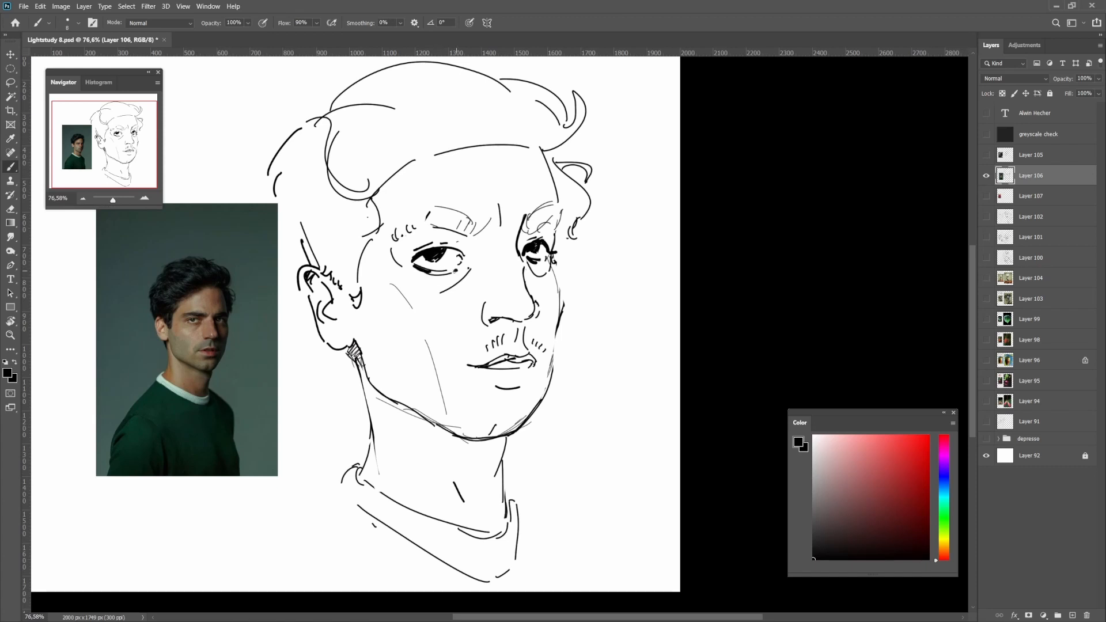
{"action": "left_click_drag", "start_coordinate": [480, 274], "coordinate": [452, 301]}
{"action": "left_click_drag", "start_coordinate": [475, 339], "coordinate": [461, 313]}
{"action": "scroll", "coordinate": [482, 286], "scroll_direction": "up", "scroll_amount": 10}
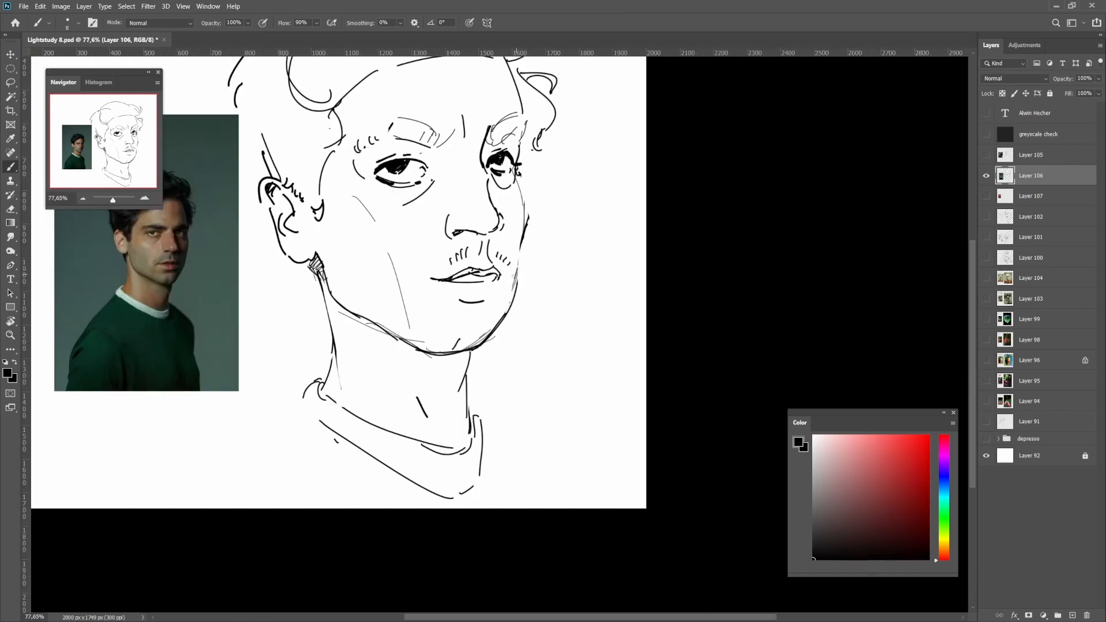
Clean up the strokes between the lips with the Lasso and redraw the mouth opening with a smaller brush
{"action": "left_click_drag", "start_coordinate": [483, 286], "coordinate": [508, 281]}
{"action": "scroll", "coordinate": [500, 280], "scroll_direction": "up", "scroll_amount": 3}
{"action": "key", "text": "bracketleft"}
{"action": "key", "text": "l"}
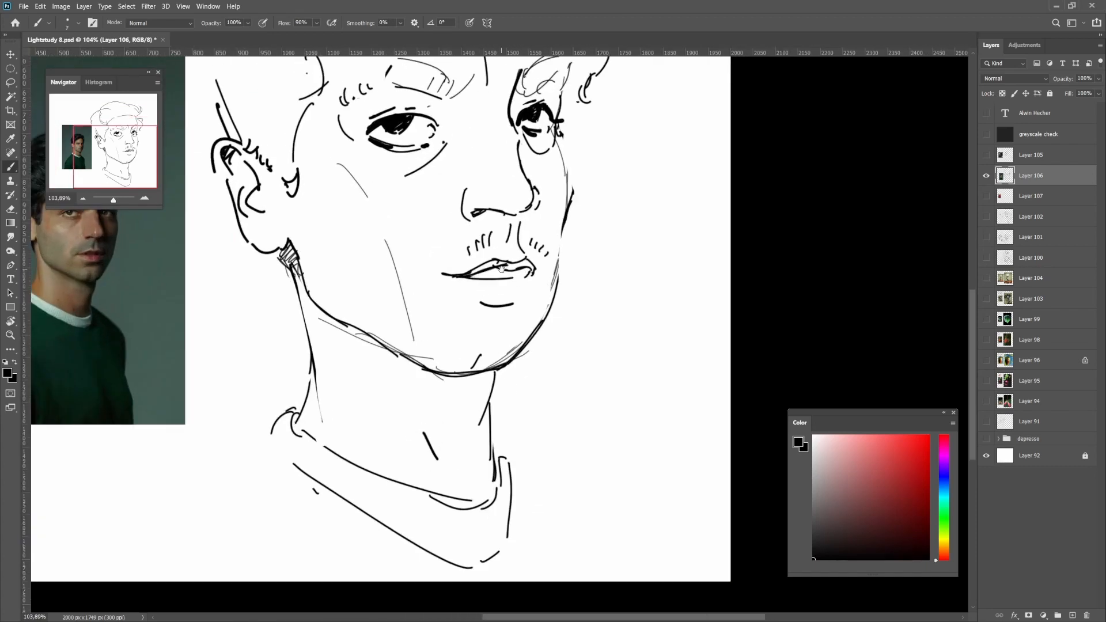
{"action": "scroll", "coordinate": [501, 273], "scroll_direction": "down", "scroll_amount": 4}
{"action": "scroll", "coordinate": [518, 274], "scroll_direction": "up", "scroll_amount": 2}
{"action": "key", "text": "b"}
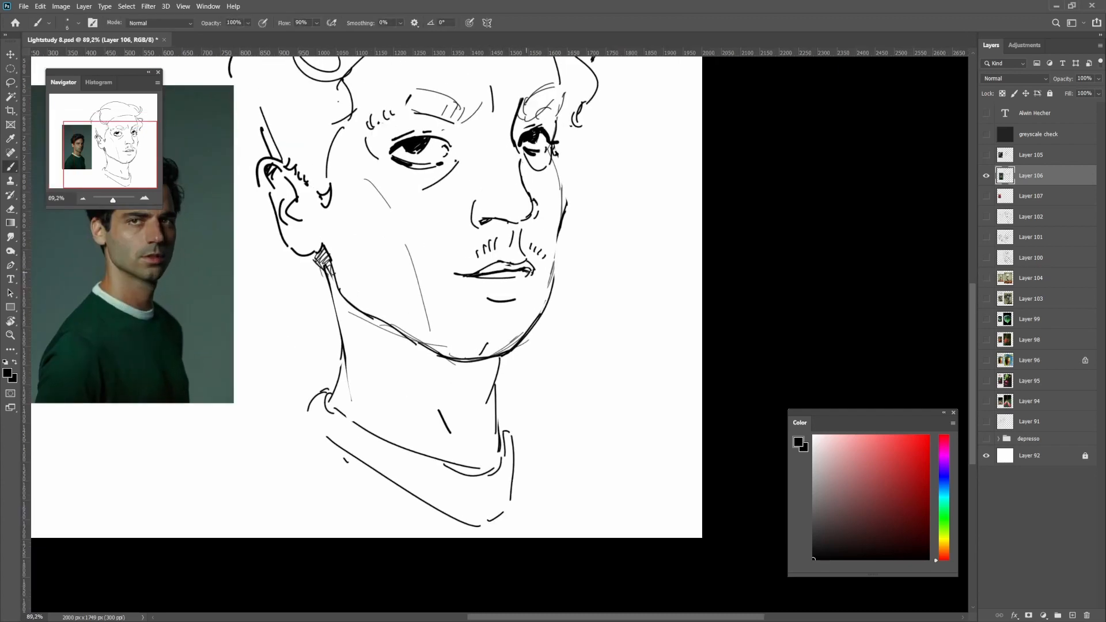
Darken the line between the lips and add a small thin curl at the near mouth corner
{"action": "scroll", "coordinate": [532, 297], "scroll_direction": "down", "scroll_amount": 2}
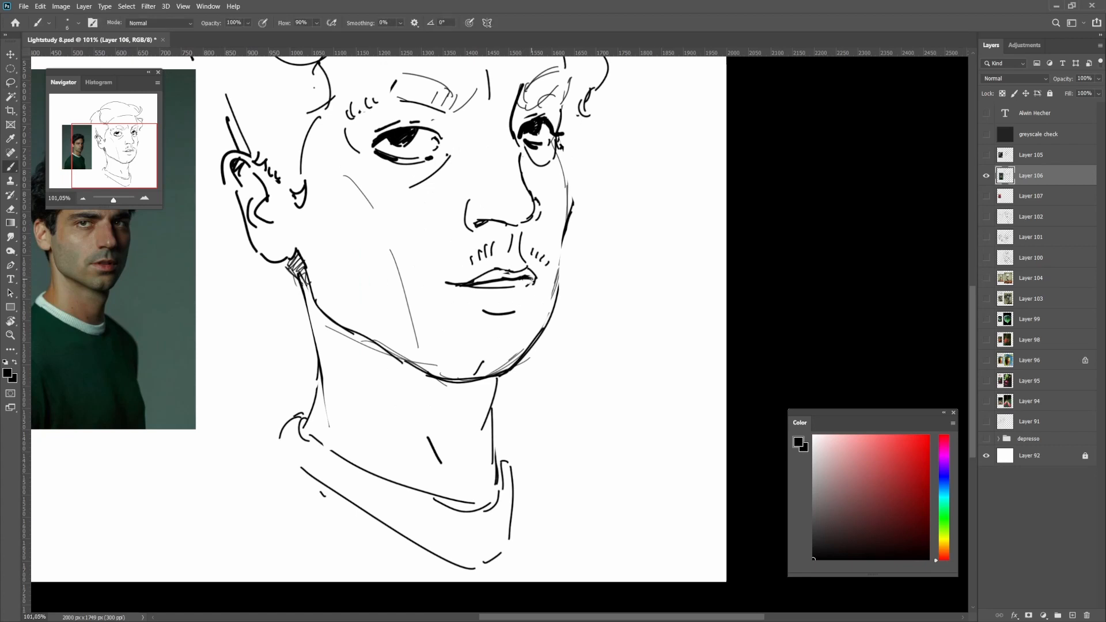
{"action": "scroll", "coordinate": [521, 288], "scroll_direction": "up", "scroll_amount": 3}
{"action": "scroll", "coordinate": [521, 287], "scroll_direction": "down", "scroll_amount": 2}
{"action": "scroll", "coordinate": [536, 279], "scroll_direction": "up", "scroll_amount": 2}
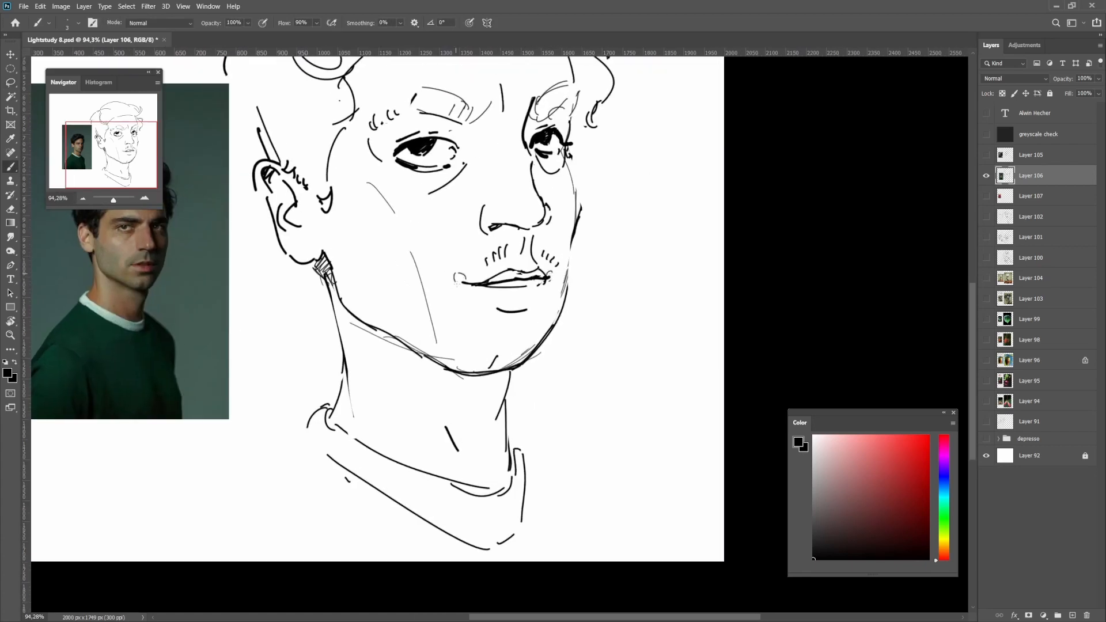
{"action": "scroll", "coordinate": [528, 291], "scroll_direction": "down", "scroll_amount": 2}
{"action": "scroll", "coordinate": [541, 302], "scroll_direction": "up", "scroll_amount": 1}
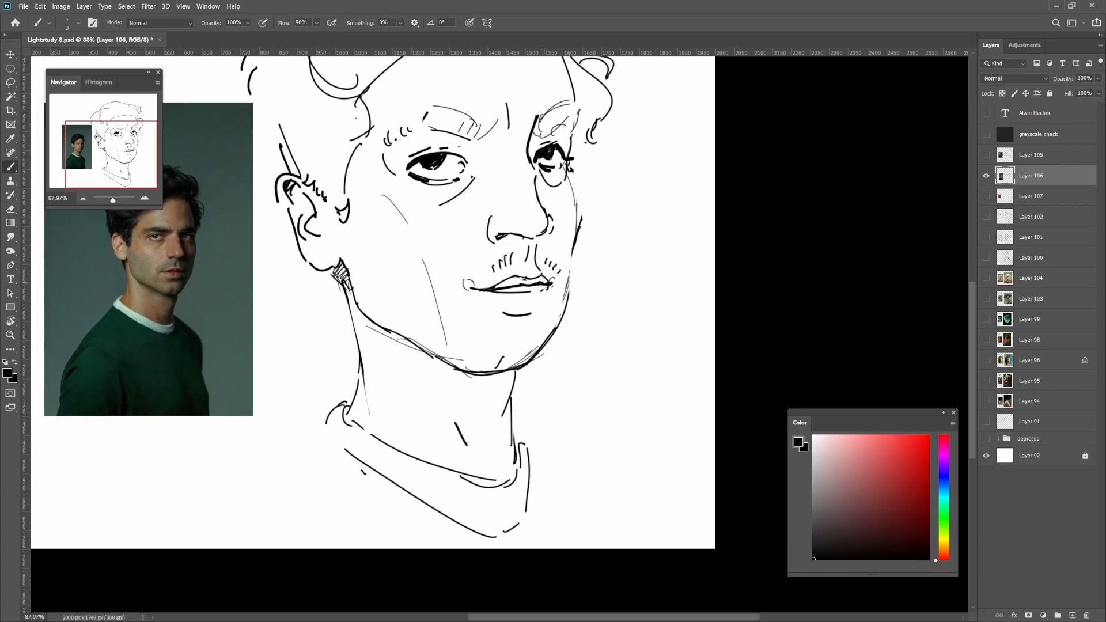
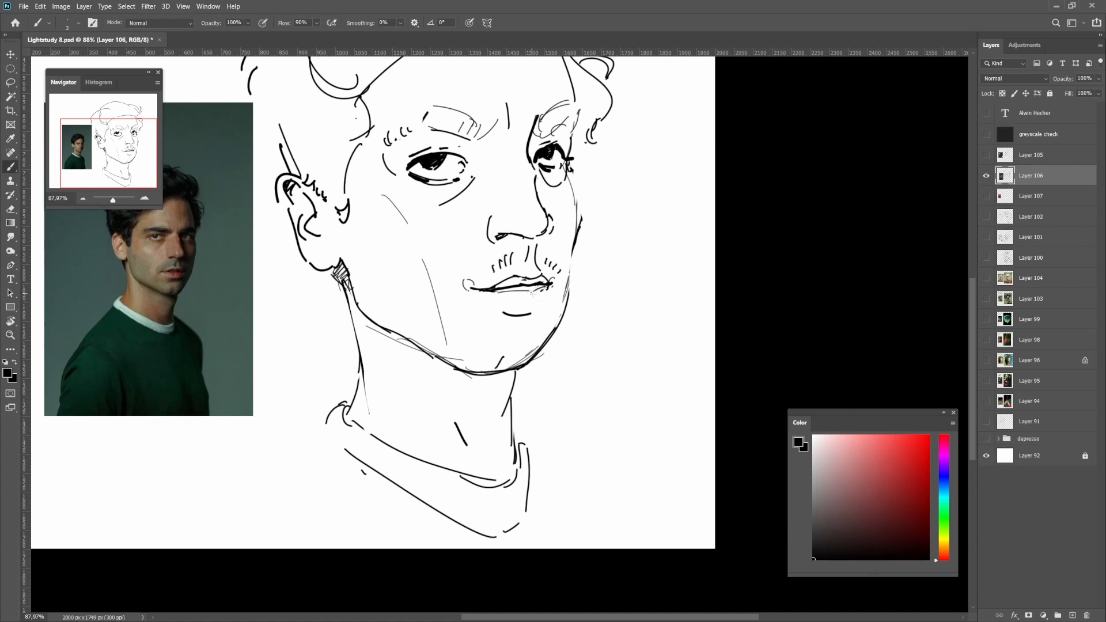
Outline the far side of the lower lip and replace the heavy line beneath it with thin broken strokes
{"action": "key", "text": "l"}
{"action": "key", "text": "b"}
{"action": "key", "text": "ctrl+z"}
{"action": "left_click_drag", "start_coordinate": [507, 312], "coordinate": [531, 313]}
{"action": "key", "text": "ctrl+z"}
{"action": "key", "text": "ctrl+z"}
{"action": "key", "text": "l"}
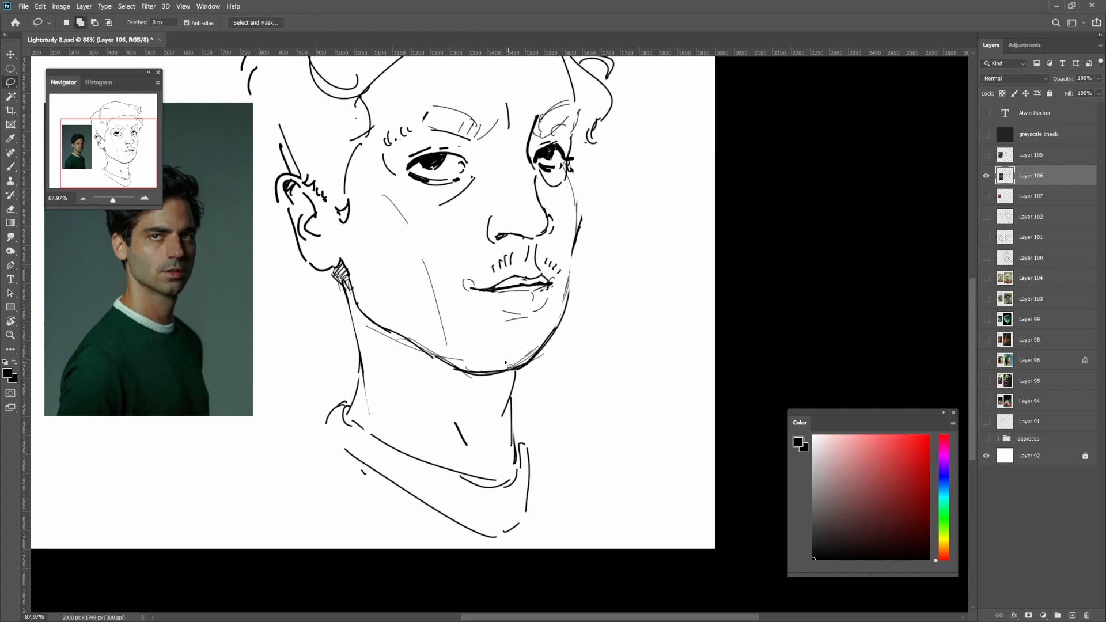
Cut away the excess chin strokes with the Lasso, then redraw the chin line and reinforce the jaw contour
{"action": "left_click_drag", "start_coordinate": [505, 363], "coordinate": [510, 373]}
{"action": "key", "text": "Delete"}
{"action": "key", "text": "b"}
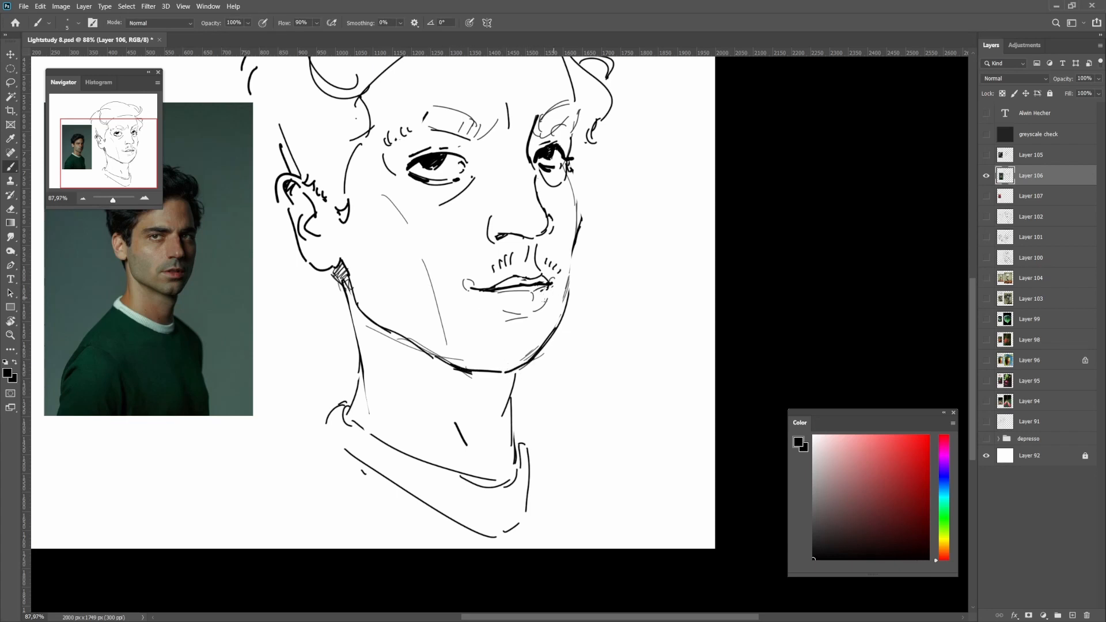
{"action": "left_click_drag", "start_coordinate": [499, 371], "coordinate": [517, 368]}
{"action": "left_click_drag", "start_coordinate": [531, 351], "coordinate": [515, 368]}
{"action": "left_click_drag", "start_coordinate": [497, 370], "coordinate": [518, 362]}
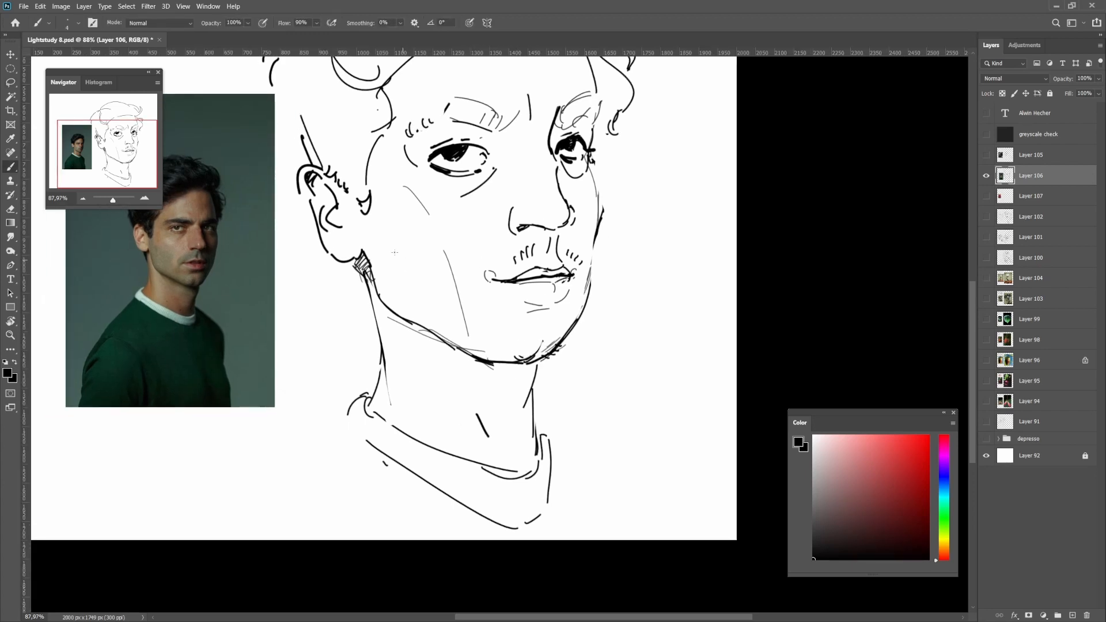
{"action": "mouse_move", "coordinate": [364, 254]}
{"action": "left_mouse_down"}
{"action": "mouse_move", "coordinate": [384, 306]}
{"action": "mouse_move", "coordinate": [437, 333]}
{"action": "left_mouse_up"}
Lasso the near side of the jaw and shade it with a soft black gradient rising from the jawline
{"action": "left_click_drag", "start_coordinate": [504, 274], "coordinate": [405, 239]}
{"action": "key", "text": "l"}
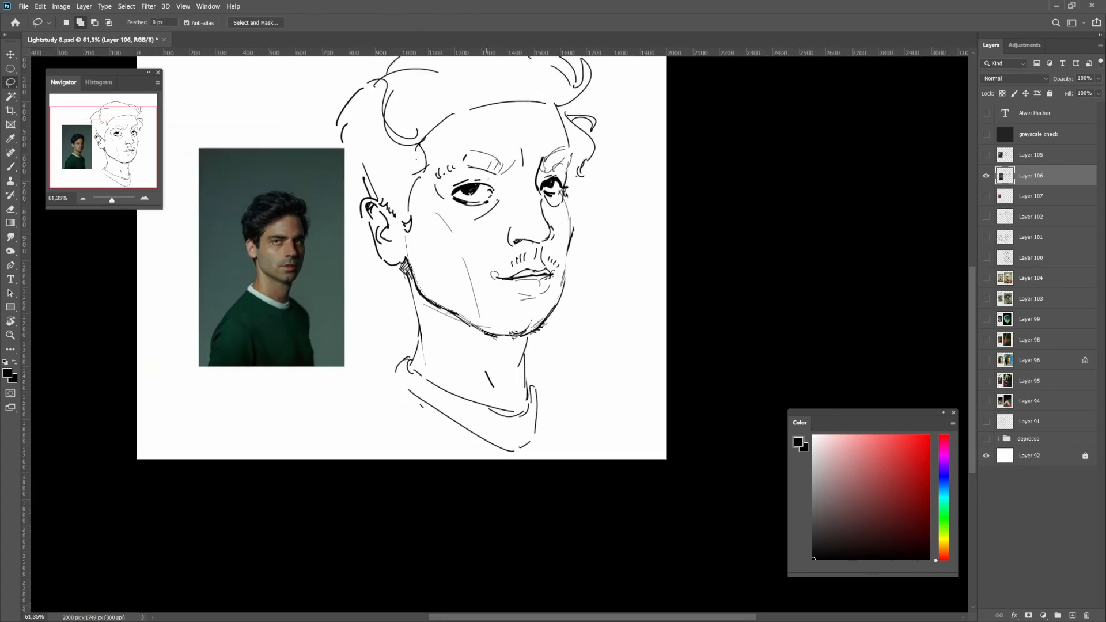
{"action": "left_click_drag", "start_coordinate": [513, 336], "coordinate": [406, 237]}
{"action": "key", "text": "g"}
{"action": "left_click_drag", "start_coordinate": [425, 302], "coordinate": [477, 266]}
{"action": "key", "text": "ctrl+d"}
{"action": "mouse_move", "coordinate": [502, 333]}
{"action": "left_mouse_down"}
{"action": "mouse_move", "coordinate": [474, 367]}
{"action": "mouse_move", "coordinate": [477, 339]}
{"action": "mouse_move", "coordinate": [498, 314]}
{"action": "left_mouse_up"}
Soften the upper edge of the jaw shading on the near cheek with a reduced Eraser
{"action": "key", "text": "e"}
{"action": "key", "text": "bracketleft"}
{"action": "key", "text": "bracketleft"}
{"action": "key", "text": "bracketleft"}
{"action": "key", "text": "bracketleft"}
{"action": "key", "text": "bracketleft"}
{"action": "key", "text": "bracketleft"}
{"action": "key", "text": "bracketleft"}
{"action": "key", "text": "bracketleft"}
{"action": "key", "text": "bracketleft"}
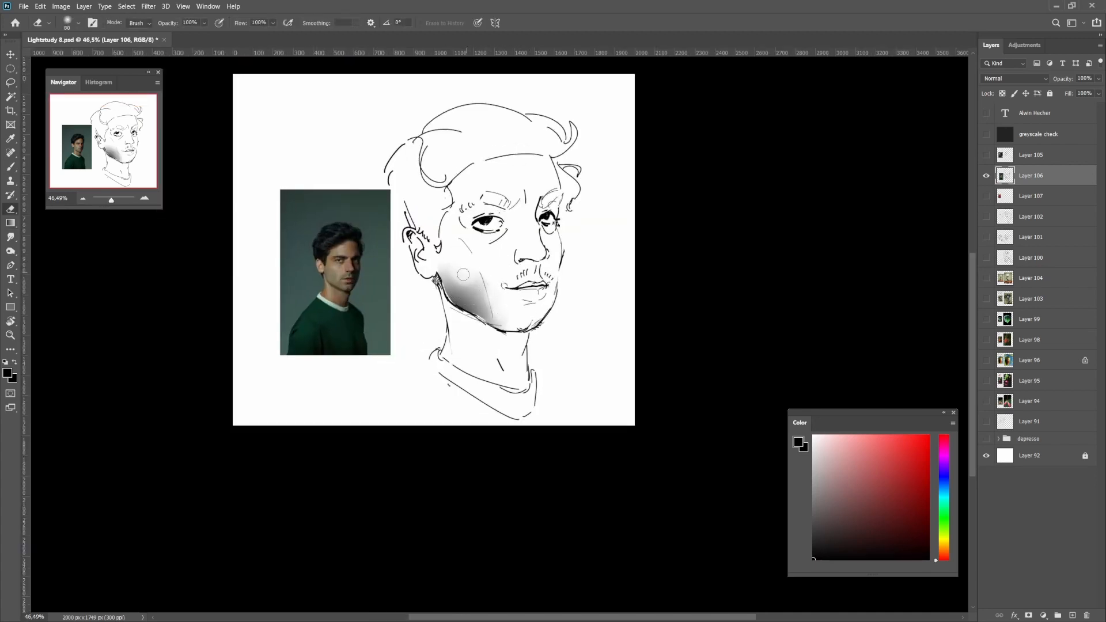
{"action": "mouse_move", "coordinate": [463, 274]}
{"action": "left_mouse_down"}
{"action": "mouse_move", "coordinate": [461, 289]}
{"action": "mouse_move", "coordinate": [550, 276]}
{"action": "left_mouse_up"}
Try shading the moustache area under the nose with a gradient, then undo it
{"action": "key", "text": "l"}
{"action": "mouse_move", "coordinate": [531, 258]}
{"action": "left_mouse_down"}
{"action": "mouse_move", "coordinate": [498, 281]}
{"action": "mouse_move", "coordinate": [524, 290]}
{"action": "mouse_move", "coordinate": [533, 257]}
{"action": "mouse_move", "coordinate": [555, 294]}
{"action": "left_mouse_up"}
{"action": "key", "text": "g"}
{"action": "key", "text": "ctrl+d"}
{"action": "mouse_move", "coordinate": [581, 294]}
{"action": "left_mouse_down"}
{"action": "mouse_move", "coordinate": [563, 294]}
{"action": "mouse_move", "coordinate": [588, 308]}
{"action": "left_mouse_up"}
{"action": "key", "text": "ctrl+z"}
{"action": "key", "text": "ctrl+z"}
{"action": "key", "text": "g"}
{"action": "scroll", "coordinate": [587, 308], "scroll_direction": "down", "scroll_amount": 3}
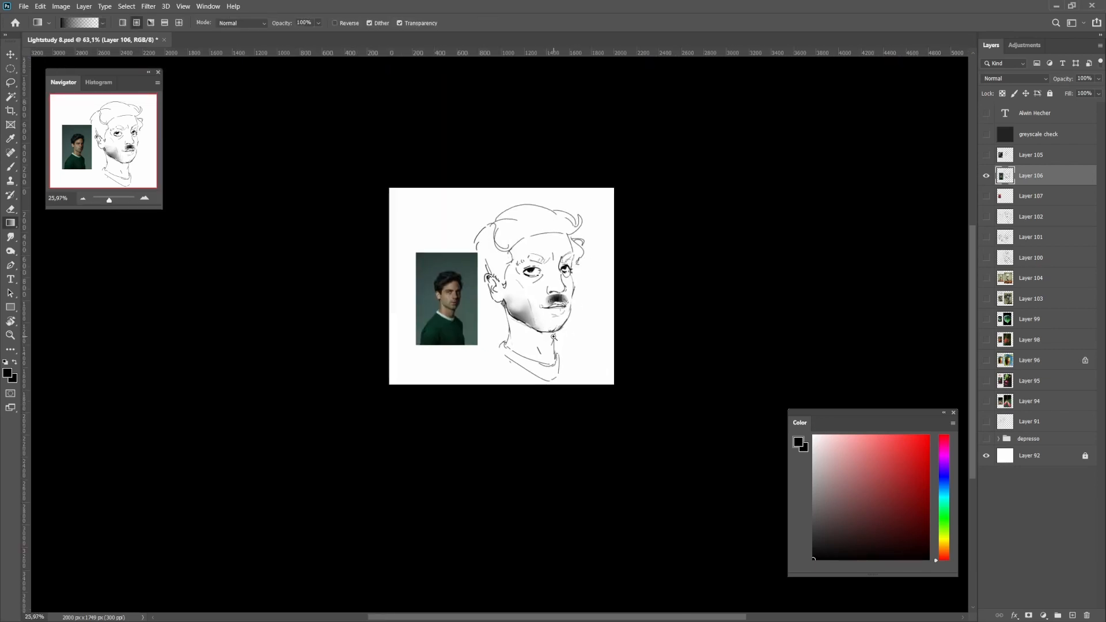
{"action": "scroll", "coordinate": [588, 308], "scroll_direction": "up", "scroll_amount": 4}
{"action": "key", "text": "ctrl+z"}
{"action": "key", "text": "ctrl+d"}
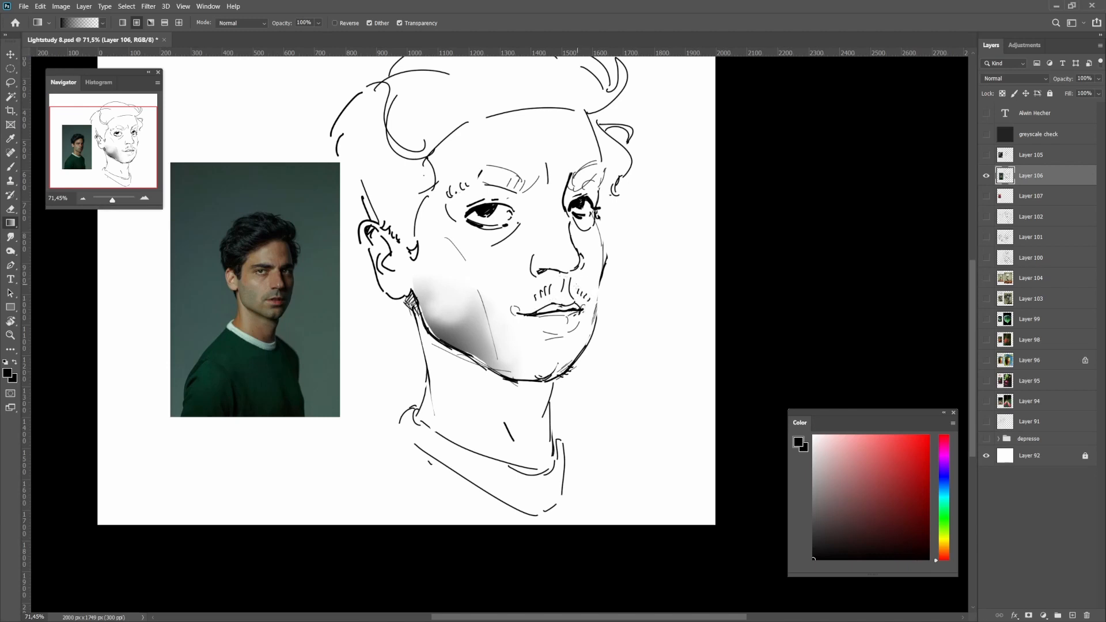
Delete the philtrum stroke above the upper lip with the Lasso and hatch moustache stubble across the gap
{"action": "key", "text": "b"}
{"action": "scroll", "coordinate": [570, 286], "scroll_direction": "up", "scroll_amount": 3}
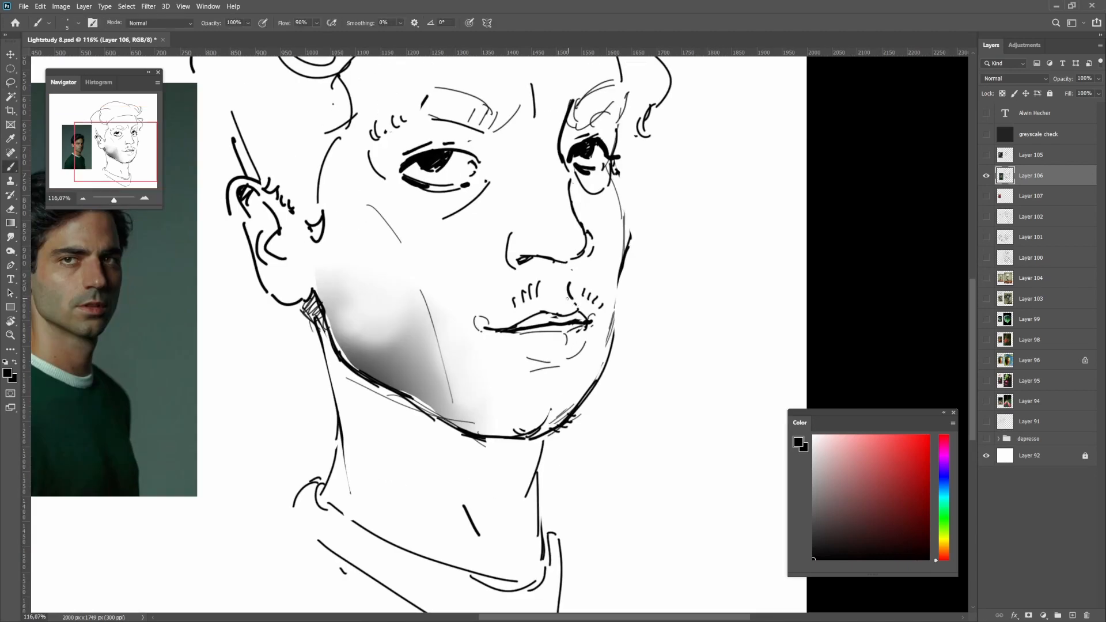
{"action": "key", "text": "l"}
{"action": "mouse_move", "coordinate": [558, 292]}
{"action": "left_mouse_down"}
{"action": "mouse_move", "coordinate": [497, 314]}
{"action": "mouse_move", "coordinate": [584, 304]}
{"action": "left_mouse_up"}
{"action": "key", "text": "Delete"}
{"action": "key", "text": "Delete"}
{"action": "key", "text": "ctrl+d"}
{"action": "key", "text": "b"}
{"action": "scroll", "coordinate": [534, 320], "scroll_direction": "down", "scroll_amount": 3}
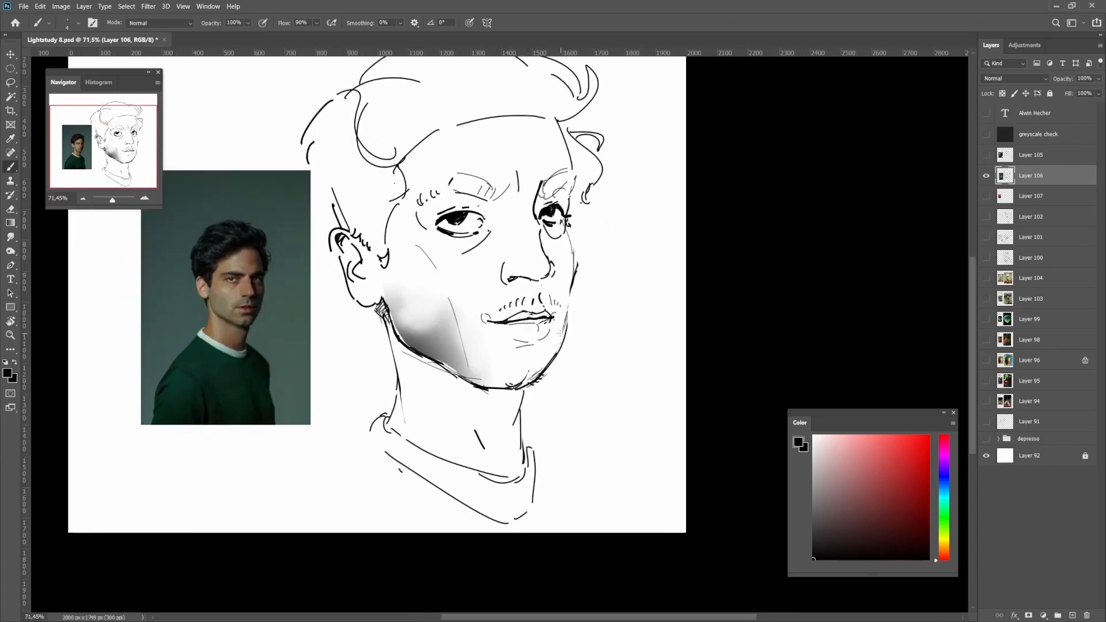
Cut out the far jaw contour between mouth and chin with the Lasso and redraw it as a cleaner line
{"action": "key", "text": "l"}
{"action": "left_click_drag", "start_coordinate": [575, 344], "coordinate": [575, 345]}
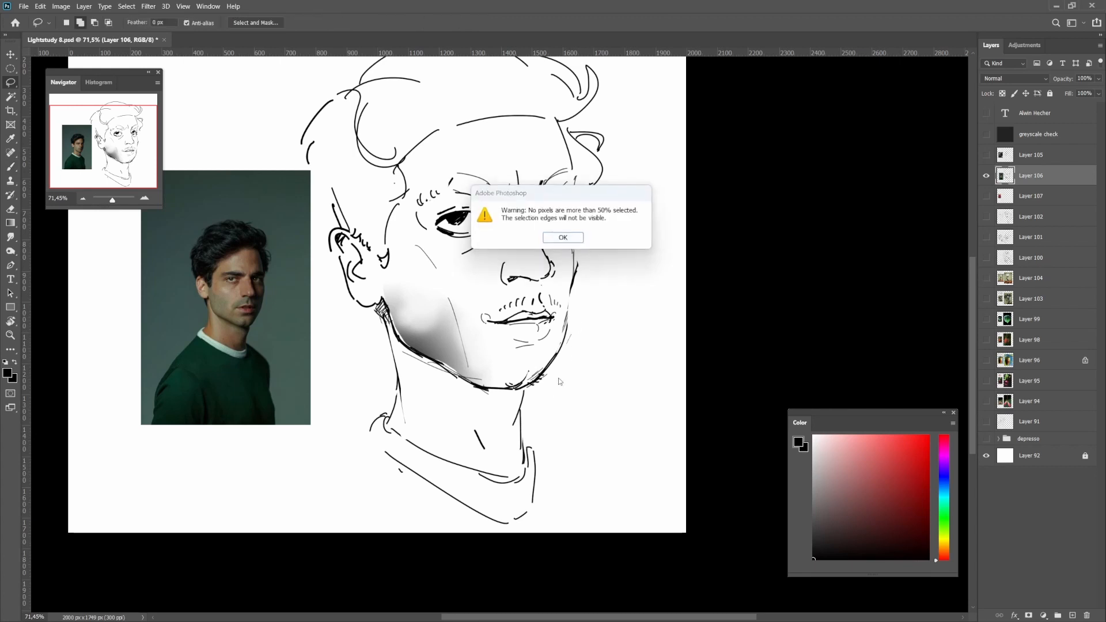
{"action": "key", "text": "Return"}
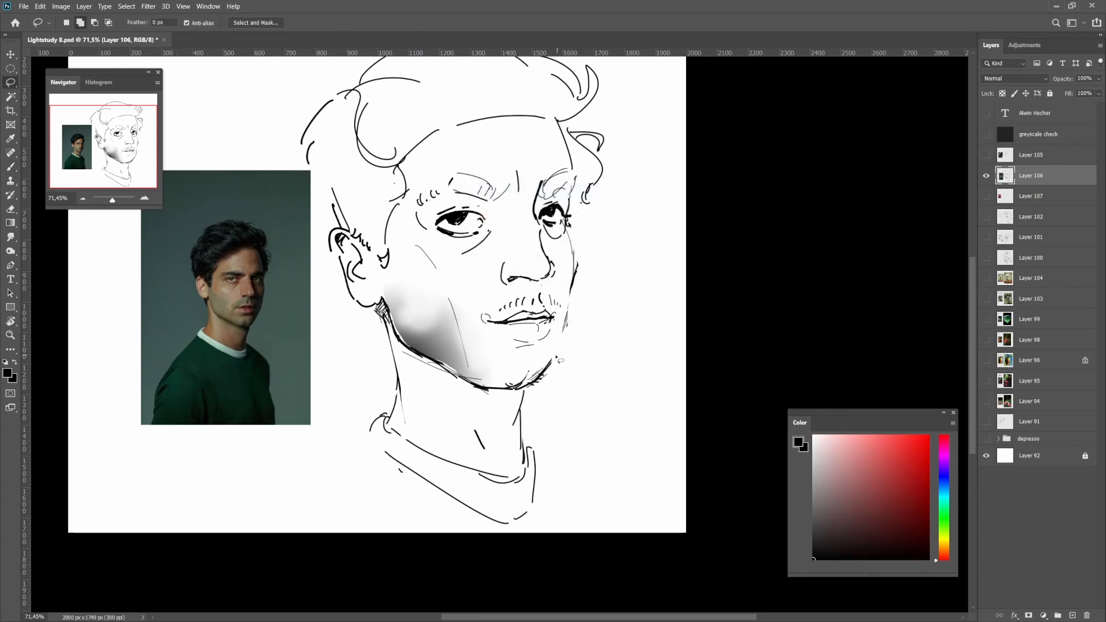
{"action": "key", "text": "b"}
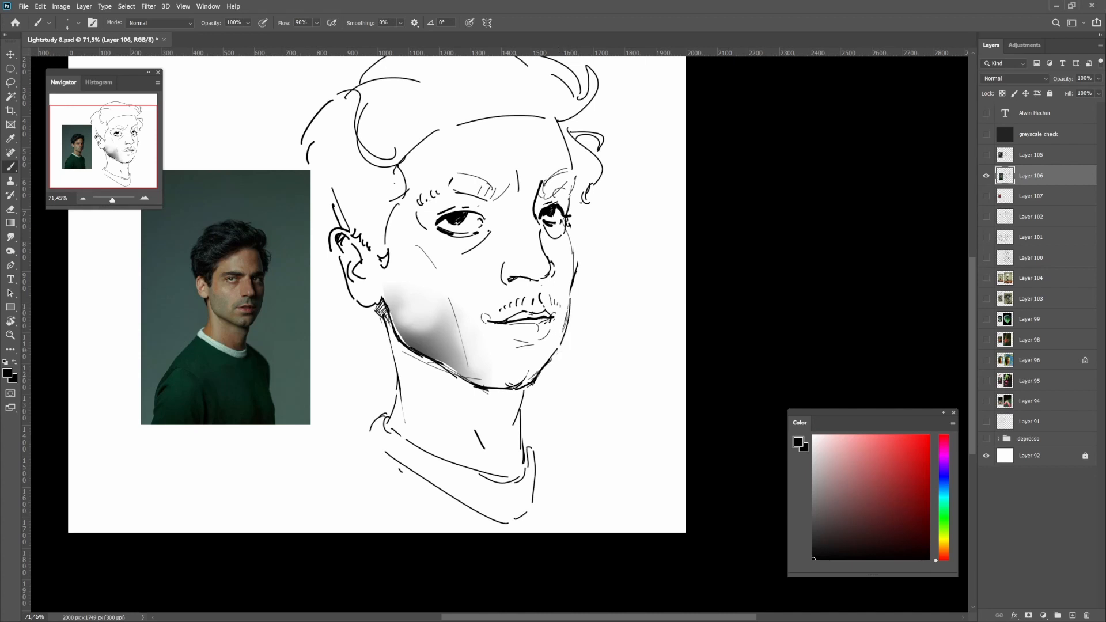
{"action": "scroll", "coordinate": [541, 298], "scroll_direction": "down", "scroll_amount": 5}
{"action": "scroll", "coordinate": [553, 300], "scroll_direction": "up", "scroll_amount": 3}
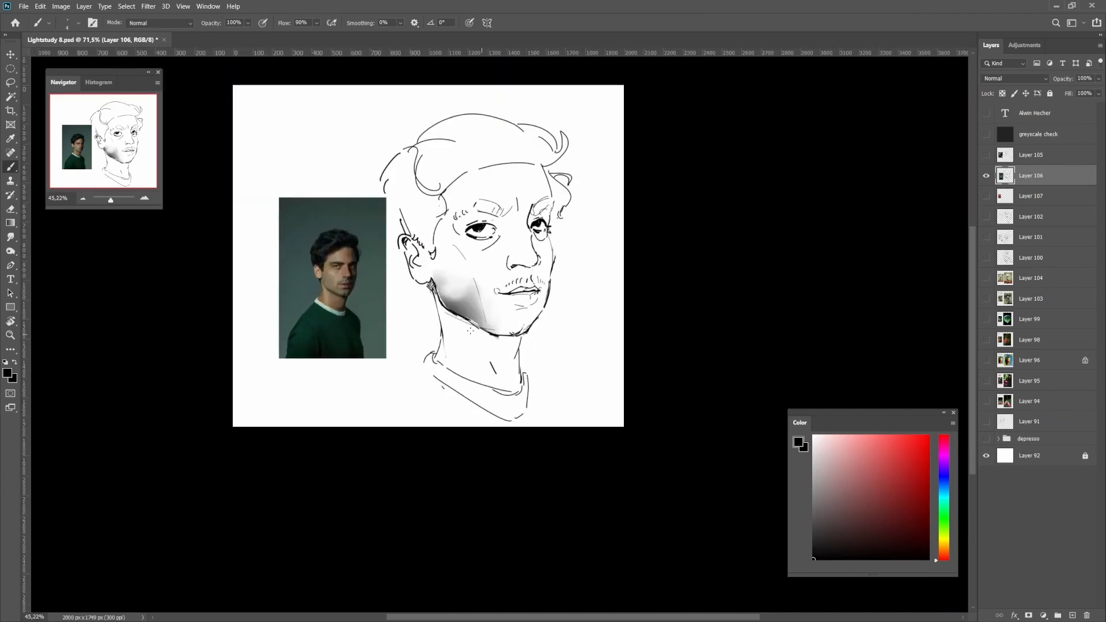
Lasso the neck area below the chin and shade it with a soft gradient fading downward
{"action": "key", "text": "l"}
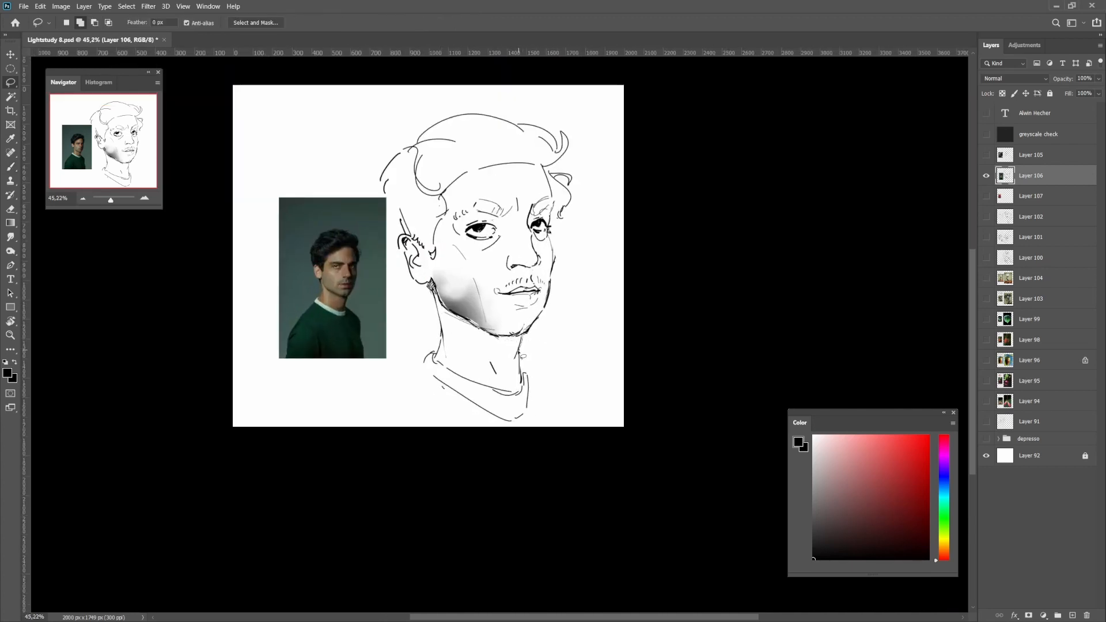
{"action": "scroll", "coordinate": [538, 311], "scroll_direction": "down", "scroll_amount": 5}
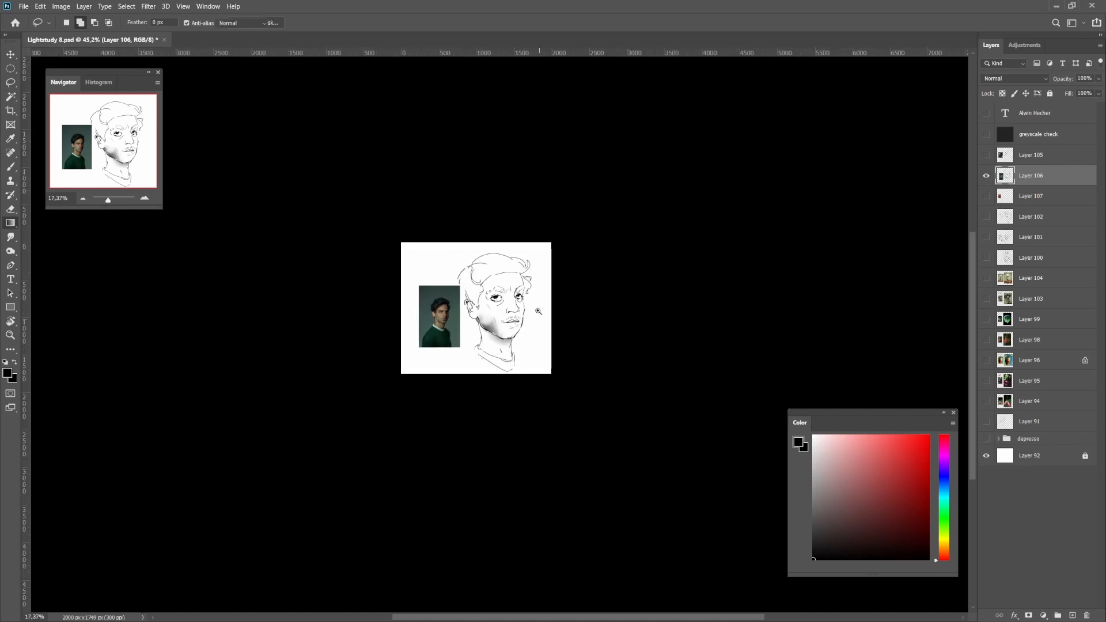
{"action": "scroll", "coordinate": [538, 311], "scroll_direction": "up", "scroll_amount": 7}
Shade the near eye socket between brow and upper lid with a lassoed gradient, undoing the first attempts
{"action": "key", "text": "l"}
{"action": "mouse_move", "coordinate": [479, 297]}
{"action": "left_mouse_down"}
{"action": "mouse_move", "coordinate": [488, 324]}
{"action": "mouse_move", "coordinate": [470, 307]}
{"action": "mouse_move", "coordinate": [483, 292]}
{"action": "left_mouse_up"}
{"action": "key", "text": "g"}
{"action": "key", "text": "ctrl+d"}
{"action": "key", "text": "ctrl+z"}
{"action": "key", "text": "ctrl+z"}
{"action": "key", "text": "ctrl+z"}
{"action": "key", "text": "l"}
{"action": "key", "text": "g"}
{"action": "key", "text": "ctrl+d"}
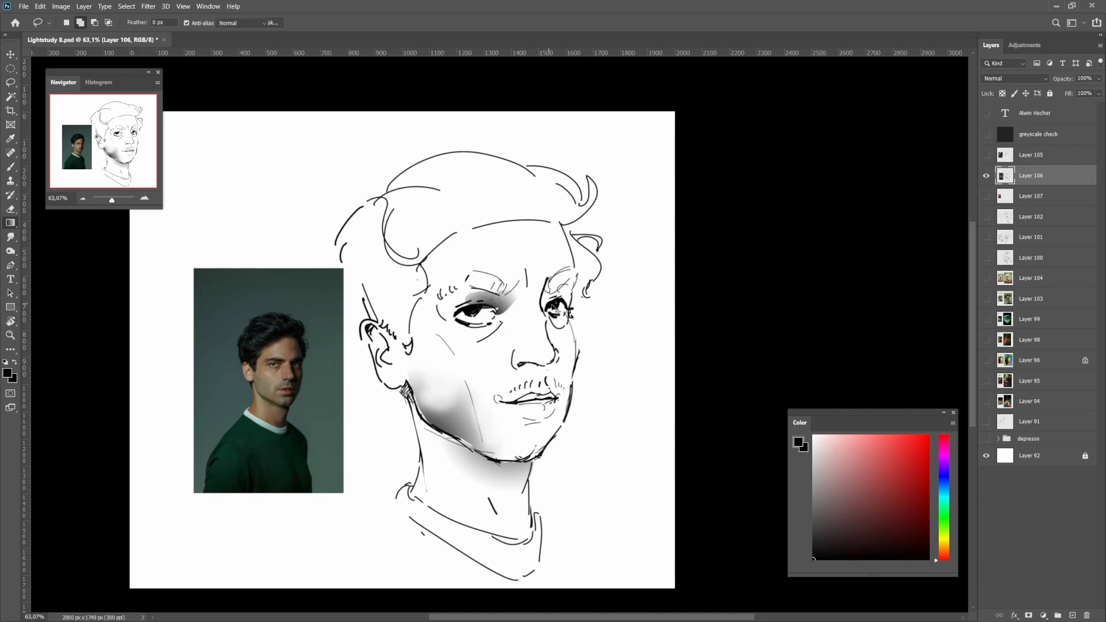
Shade the inner corner of the far eye socket beside the nose bridge with a lassoed gradient
{"action": "key", "text": "l"}
{"action": "scroll", "coordinate": [554, 311], "scroll_direction": "down", "scroll_amount": 6}
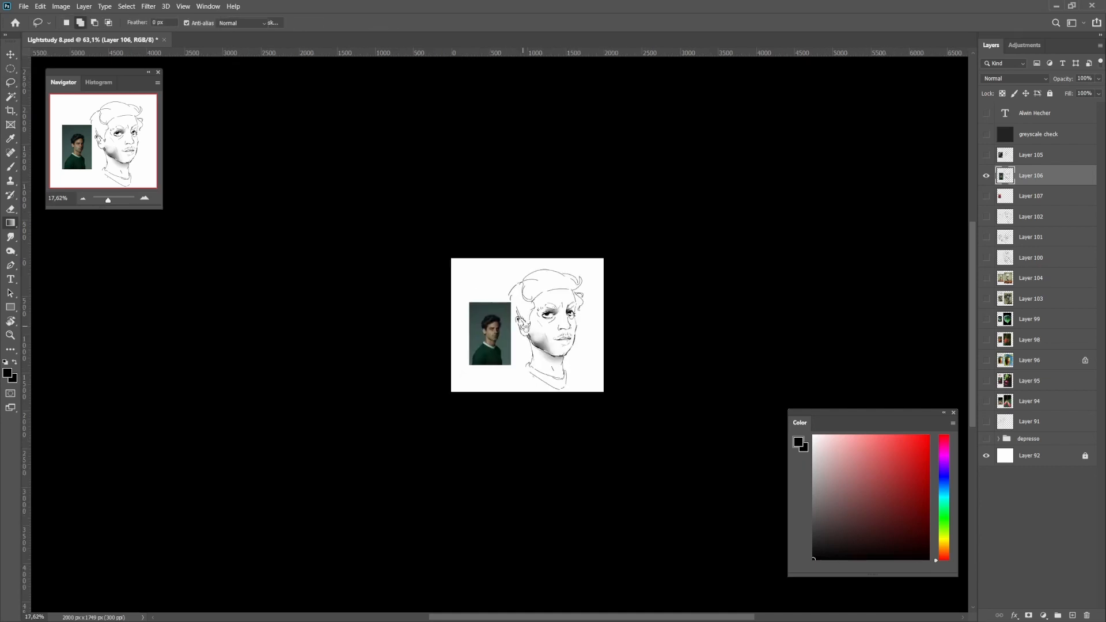
{"action": "scroll", "coordinate": [558, 314], "scroll_direction": "up", "scroll_amount": 7}
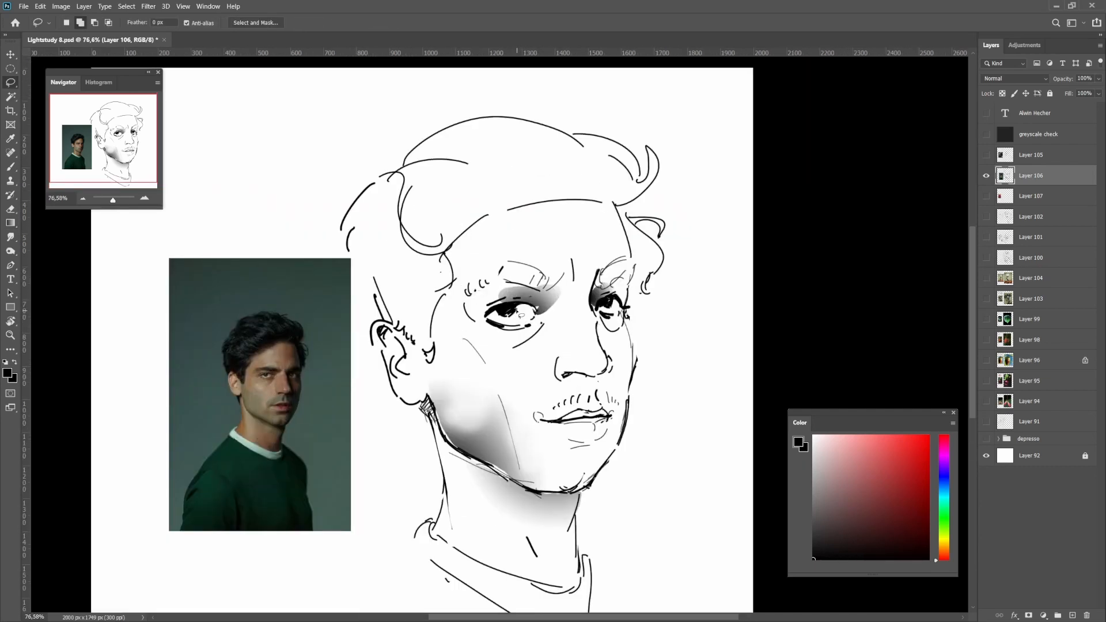
Touch up the eyes with the brush and delete a small lassoed patch inside the far eye
{"action": "key", "text": "b"}
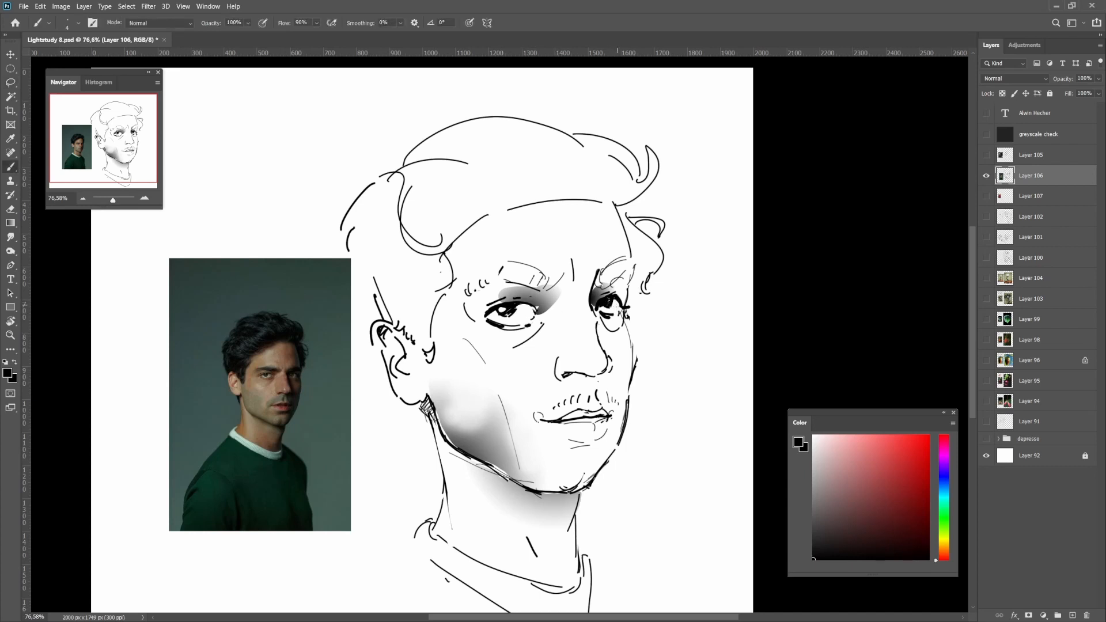
{"action": "key", "text": "l"}
{"action": "mouse_move", "coordinate": [608, 303]}
{"action": "left_mouse_down"}
{"action": "mouse_move", "coordinate": [624, 301]}
{"action": "mouse_move", "coordinate": [605, 311]}
{"action": "left_mouse_up"}
{"action": "key", "text": "Delete"}
{"action": "key", "text": "ctrl+d"}
{"action": "key", "text": "b"}
Add a lassoed gradient shadow along the side of the nose bridge below the far eye
{"action": "key", "text": "l"}
{"action": "key", "text": "g"}
{"action": "key", "text": "ctrl+d"}
{"action": "scroll", "coordinate": [590, 330], "scroll_direction": "down", "scroll_amount": 8}
{"action": "scroll", "coordinate": [590, 330], "scroll_direction": "up", "scroll_amount": 7}
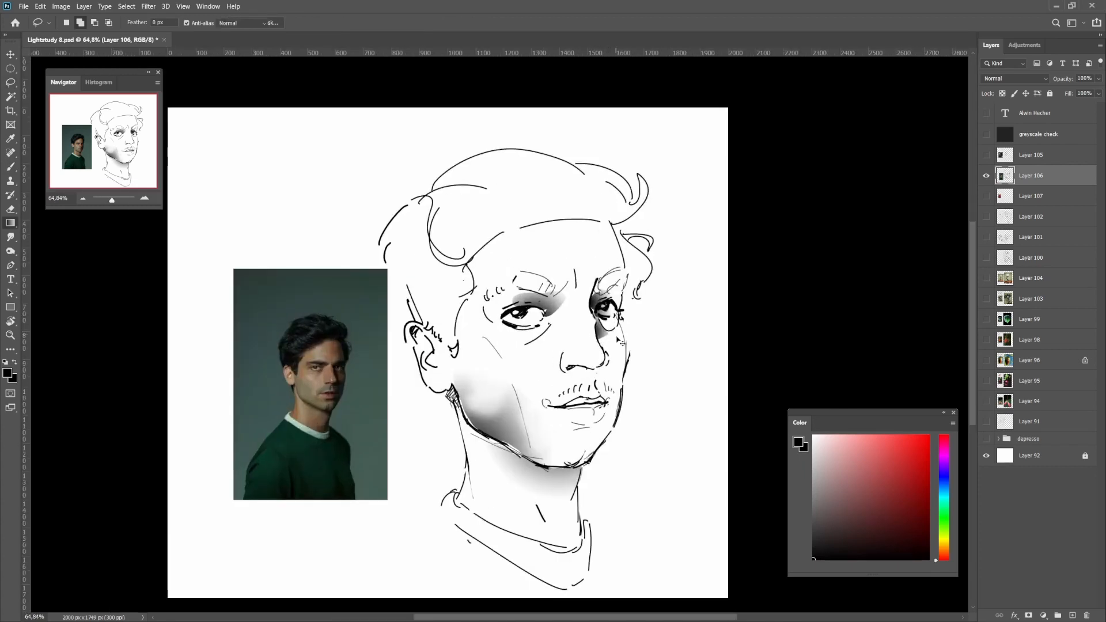
{"action": "scroll", "coordinate": [620, 337], "scroll_direction": "down", "scroll_amount": 6}
{"action": "scroll", "coordinate": [621, 337], "scroll_direction": "up", "scroll_amount": 8}
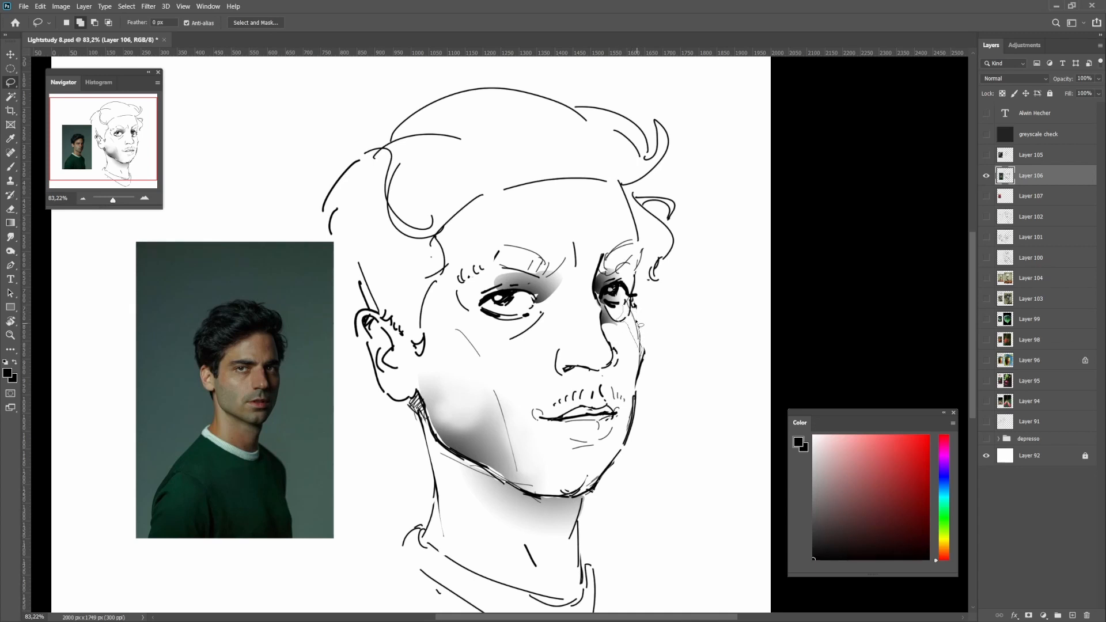
Lasso the far cheek below the far eye and shade it with a soft gradient toward the face contour
{"action": "mouse_move", "coordinate": [636, 323]}
{"action": "left_mouse_down"}
{"action": "mouse_move", "coordinate": [632, 308]}
{"action": "mouse_move", "coordinate": [637, 340]}
{"action": "left_mouse_up"}
{"action": "key", "text": "g"}
{"action": "key", "text": "ctrl+d"}
{"action": "scroll", "coordinate": [621, 329], "scroll_direction": "down", "scroll_amount": 7}
{"action": "scroll", "coordinate": [621, 329], "scroll_direction": "up", "scroll_amount": 6}
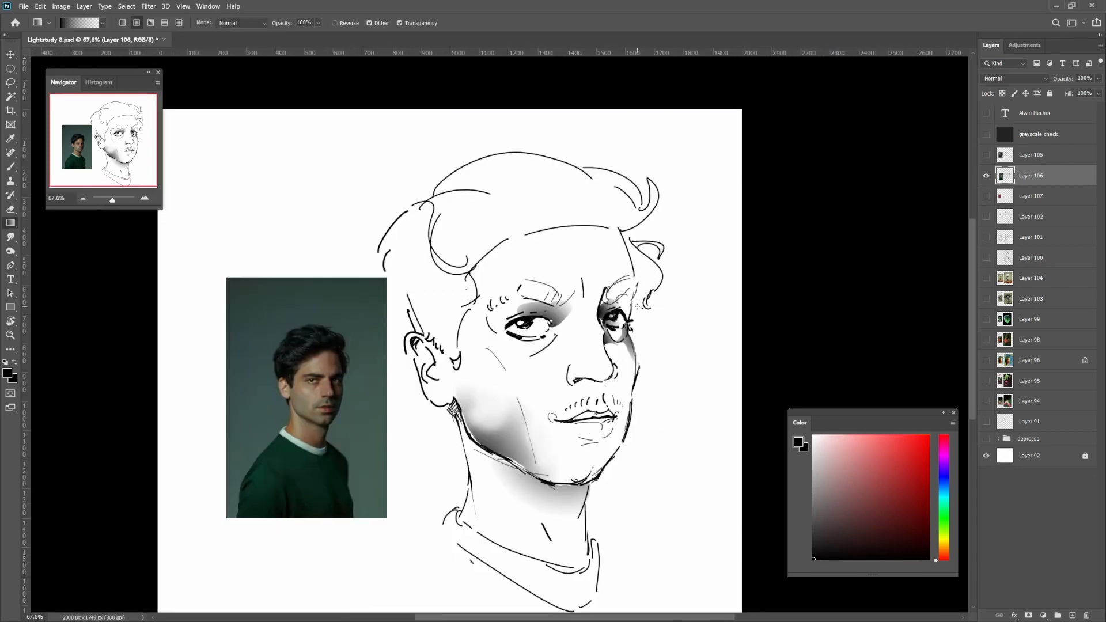
Lasso the far eyebrow area and darken it with gradients running down toward the eye socket
{"action": "key", "text": "l"}
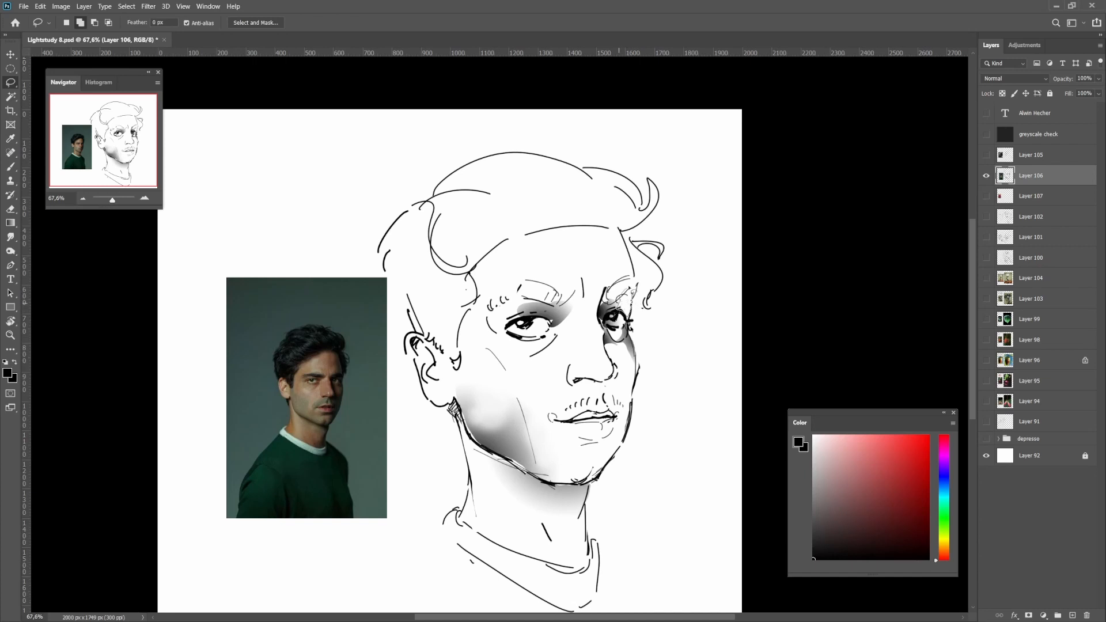
{"action": "key", "text": "g"}
{"action": "mouse_move", "coordinate": [635, 288]}
{"action": "left_mouse_down"}
{"action": "mouse_move", "coordinate": [615, 318]}
{"action": "mouse_move", "coordinate": [613, 301]}
{"action": "mouse_move", "coordinate": [638, 284]}
{"action": "mouse_move", "coordinate": [604, 300]}
{"action": "left_mouse_up"}
{"action": "key", "text": "l"}
{"action": "key", "text": "g"}
{"action": "left_click_drag", "start_coordinate": [636, 278], "coordinate": [606, 308]}
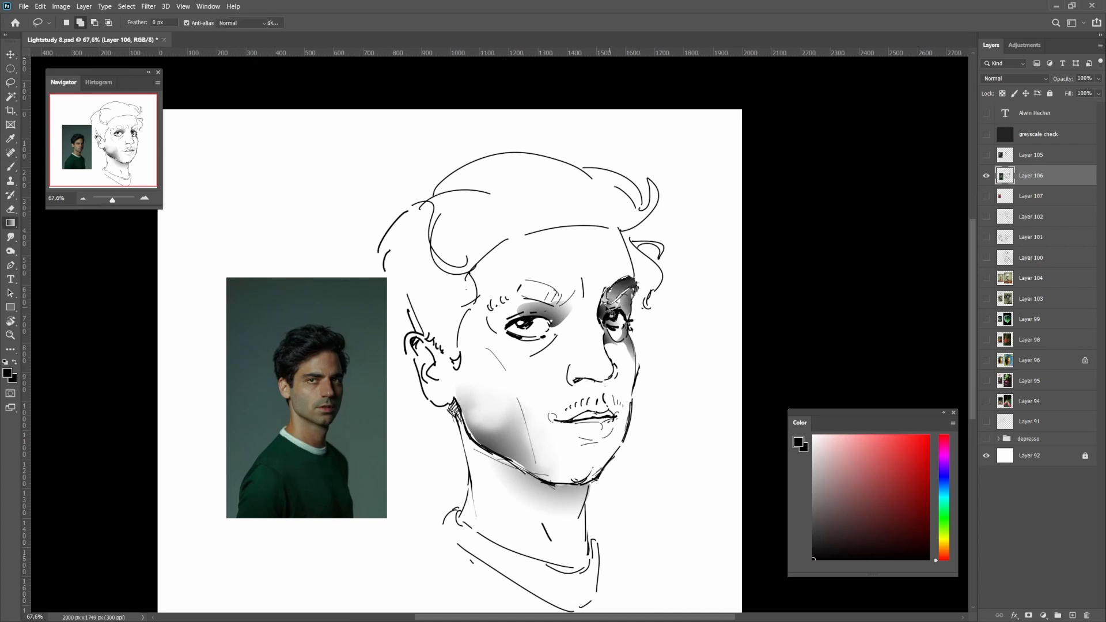
Lasso the temple above the far eyebrow and shade it with a gradient fading up the forehead
{"action": "key", "text": "l"}
{"action": "left_click_drag", "start_coordinate": [520, 299], "coordinate": [526, 286]}
{"action": "key", "text": "g"}
{"action": "mouse_move", "coordinate": [563, 308]}
{"action": "left_mouse_down"}
{"action": "mouse_move", "coordinate": [489, 305]}
{"action": "mouse_move", "coordinate": [589, 296]}
{"action": "mouse_move", "coordinate": [591, 268]}
{"action": "mouse_move", "coordinate": [571, 253]}
{"action": "left_mouse_up"}
{"action": "scroll", "coordinate": [579, 291], "scroll_direction": "up", "scroll_amount": 3}
{"action": "key", "text": "l"}
{"action": "key", "text": "g"}
{"action": "scroll", "coordinate": [582, 287], "scroll_direction": "down", "scroll_amount": 7}
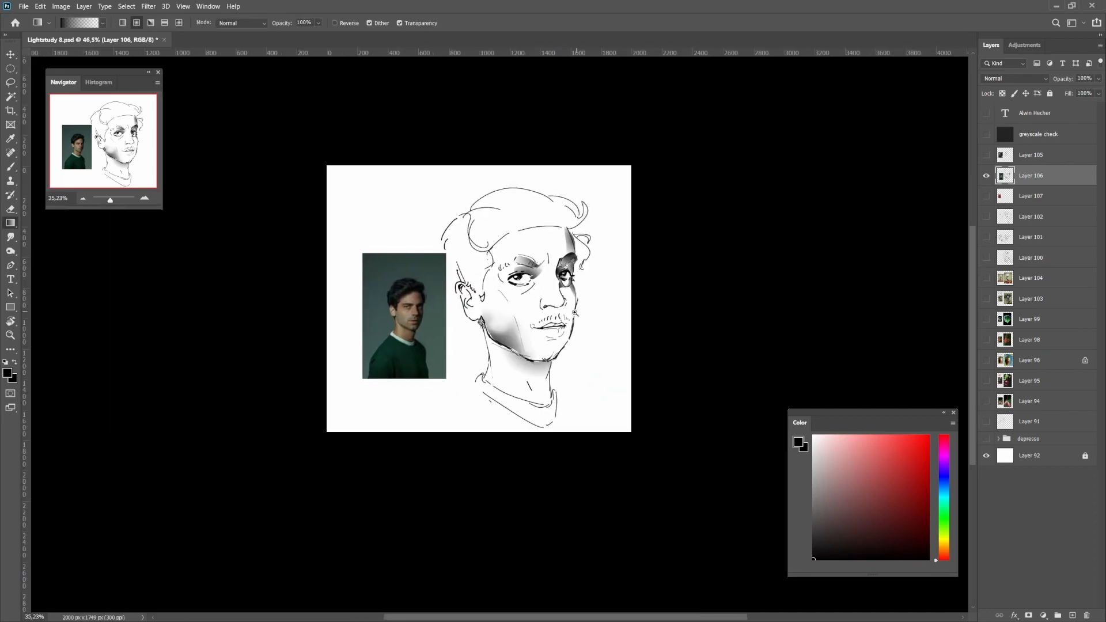
Hide the man's sketch on Layer 106, then show and select Layer 107 with the rose photo
{"action": "left_click", "coordinate": [986, 175]}
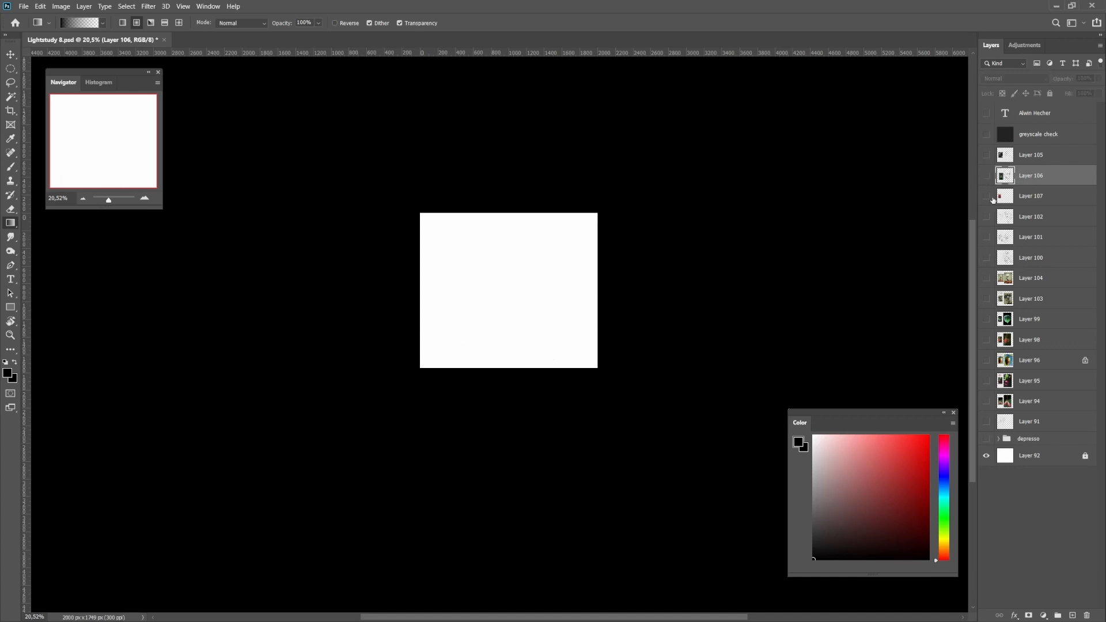
{"action": "left_click", "coordinate": [986, 196]}
{"action": "left_click", "coordinate": [1031, 196]}
{"action": "scroll", "coordinate": [443, 298], "scroll_direction": "up", "scroll_amount": 3}
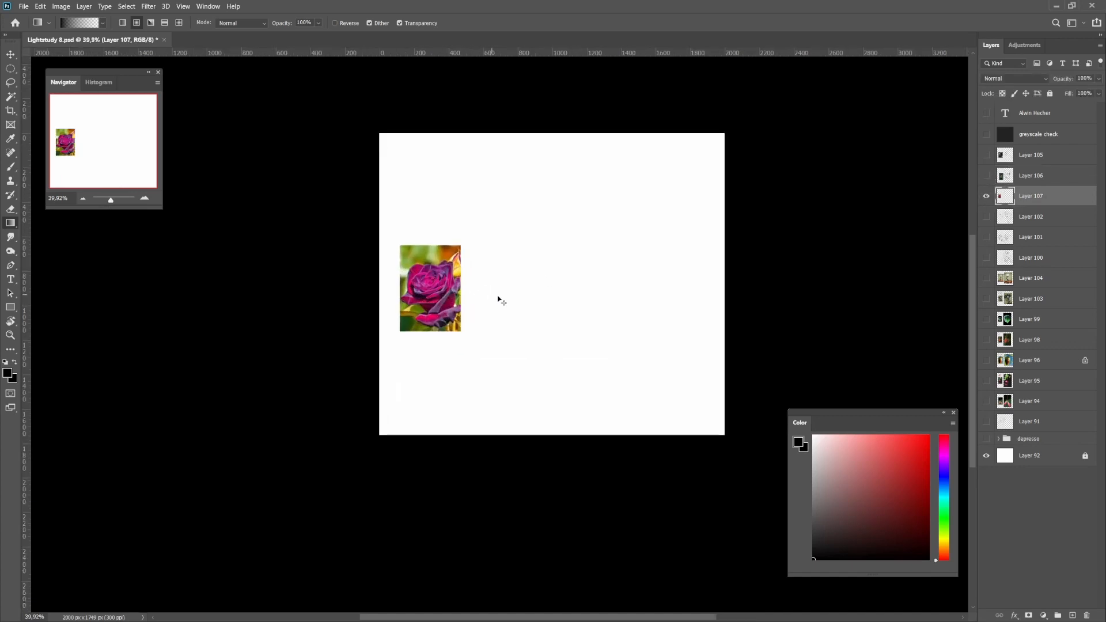
Enlarge the rose photo to about 155% and shift it toward the canvas's left edge
{"action": "key", "text": "ctrl+t"}
{"action": "mouse_move", "coordinate": [461, 288]}
{"action": "left_mouse_down"}
{"action": "mouse_move", "coordinate": [478, 286]}
{"action": "mouse_move", "coordinate": [450, 300]}
{"action": "left_mouse_up"}
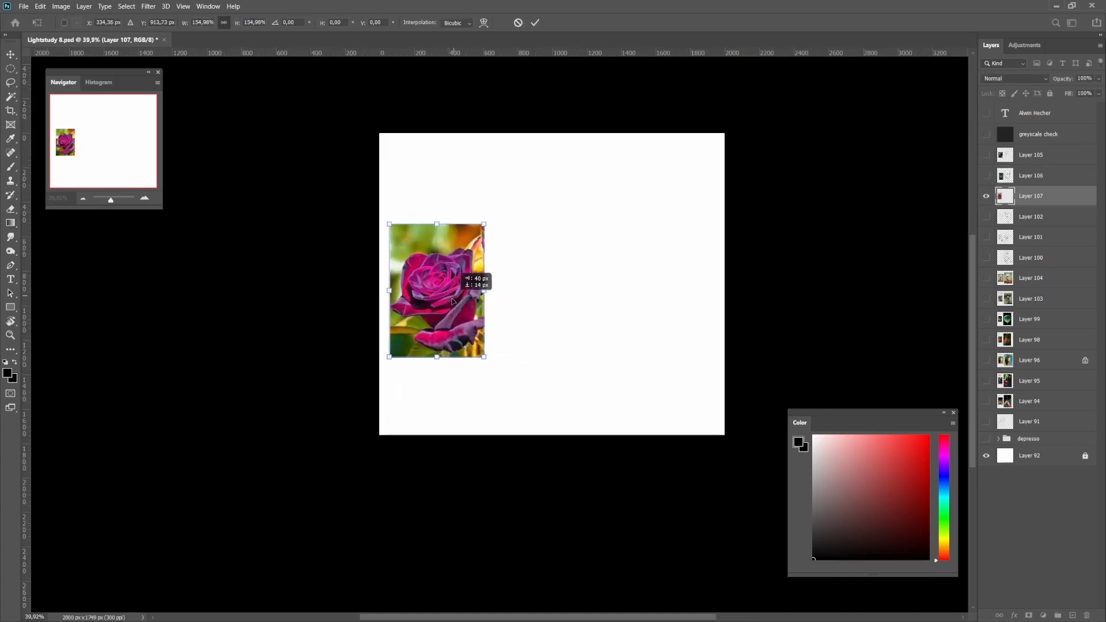
{"action": "key", "text": "Return"}
{"action": "key", "text": "g"}
{"action": "scroll", "coordinate": [543, 288], "scroll_direction": "up", "scroll_amount": 5}
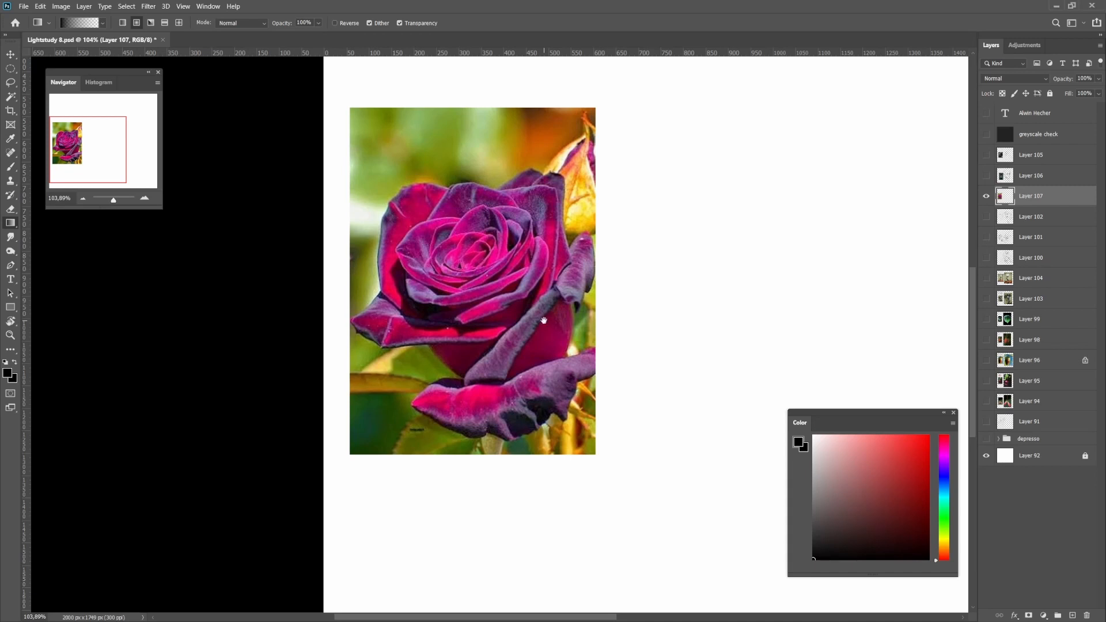
{"action": "left_click_drag", "start_coordinate": [543, 320], "coordinate": [545, 291]}
{"action": "mouse_move", "coordinate": [546, 384]}
{"action": "left_mouse_down"}
{"action": "mouse_move", "coordinate": [583, 377]}
{"action": "mouse_move", "coordinate": [564, 391]}
{"action": "mouse_move", "coordinate": [489, 373]}
{"action": "mouse_move", "coordinate": [571, 382]}
{"action": "left_mouse_up"}
{"action": "key", "text": "b"}
{"action": "left_click_drag", "start_coordinate": [582, 375], "coordinate": [509, 373]}
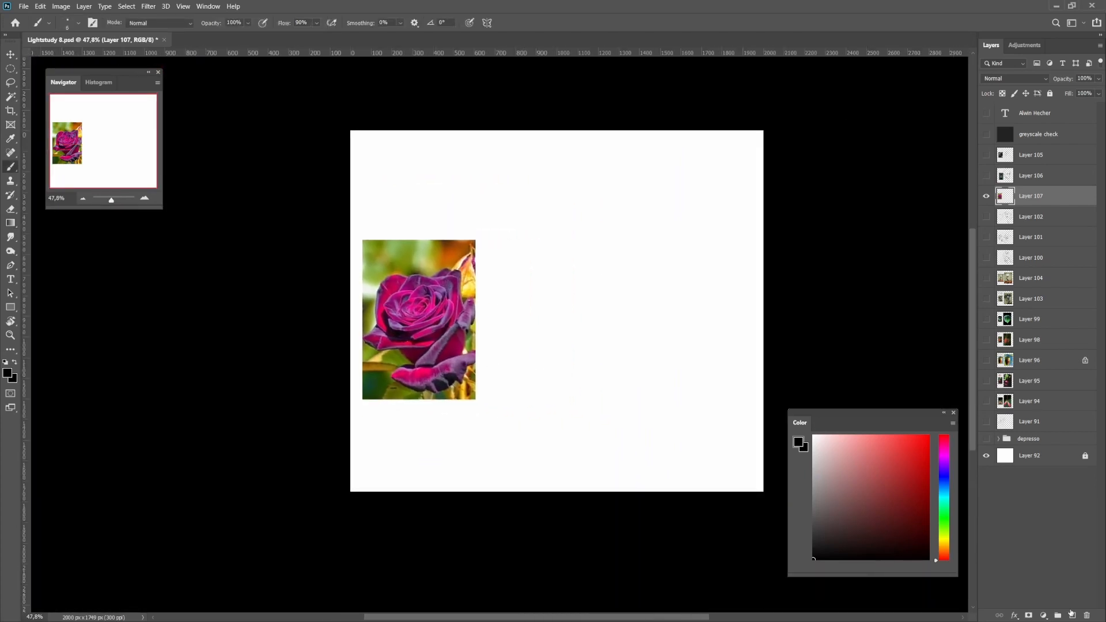
On a new layer, fill the rose photo's outline with black and move the rectangle to the empty right half of the canvas
{"action": "left_click", "coordinate": [1072, 615]}
{"action": "left_click", "coordinate": [1004, 217], "text": "ctrl"}
{"action": "key", "text": "shift+g"}
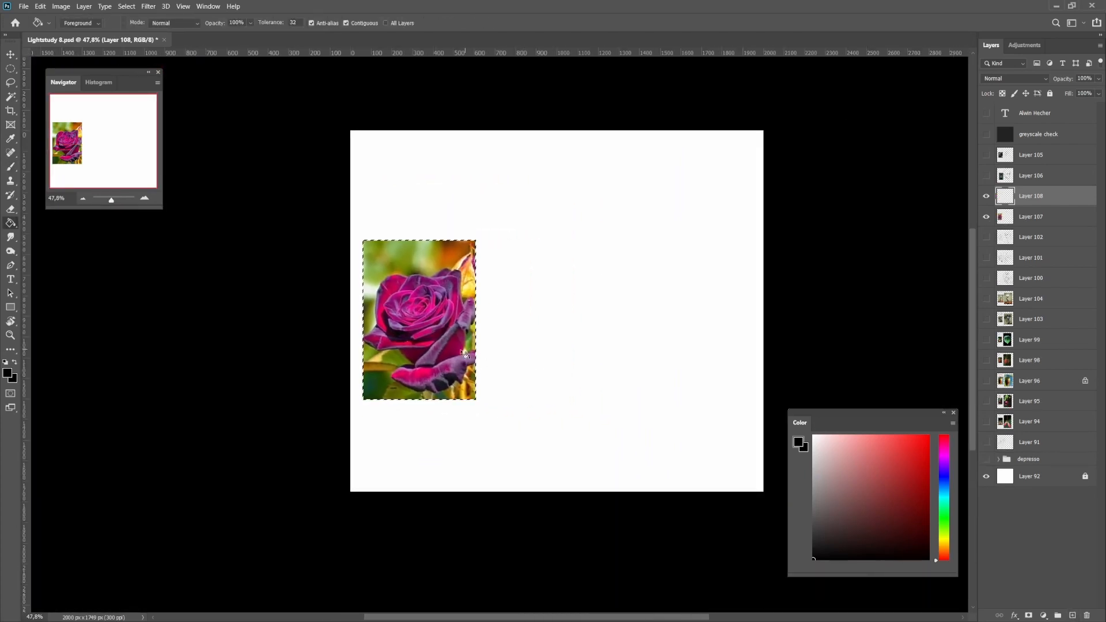
{"action": "left_click", "coordinate": [465, 354]}
{"action": "left_click_drag", "start_coordinate": [456, 356], "coordinate": [652, 353]}
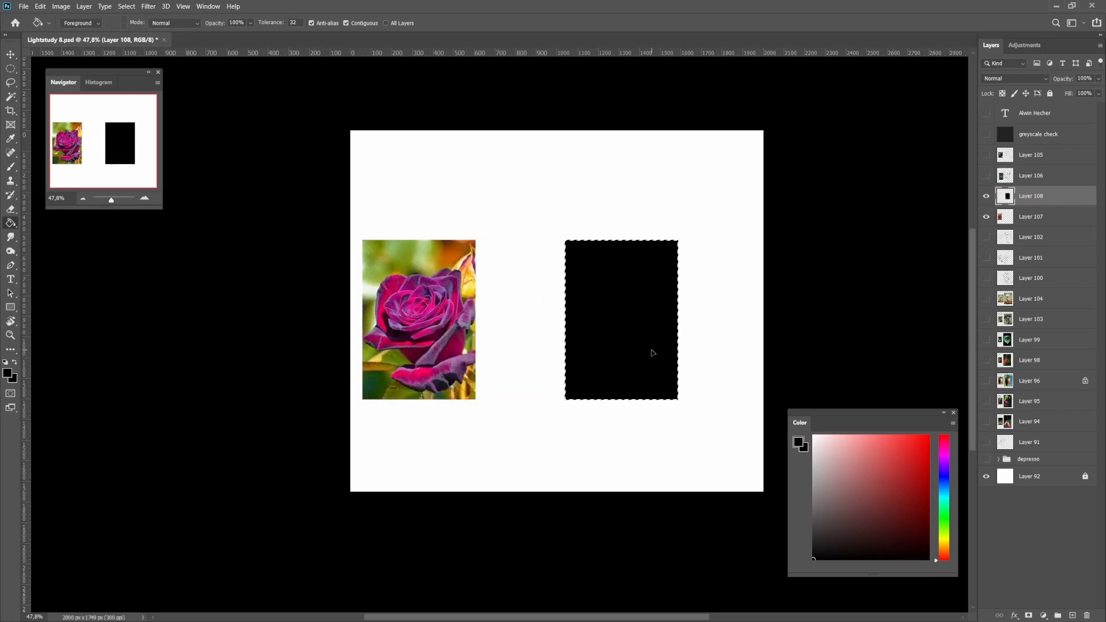
Enlarge the black rectangle to fill most of the canvas height and nudge the rose photo slightly toward it
{"action": "key", "text": "ctrl+t"}
{"action": "left_click_drag", "start_coordinate": [621, 241], "coordinate": [633, 261]}
{"action": "left_click_drag", "start_coordinate": [645, 326], "coordinate": [655, 240]}
{"action": "key", "text": "Return"}
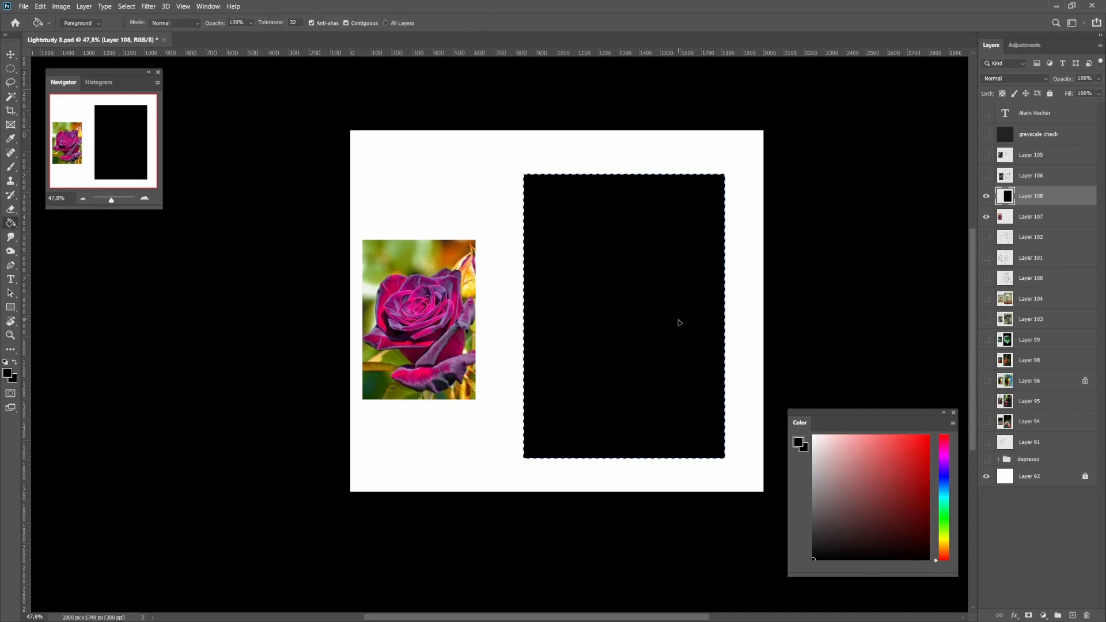
{"action": "left_click_drag", "start_coordinate": [454, 334], "coordinate": [468, 334]}
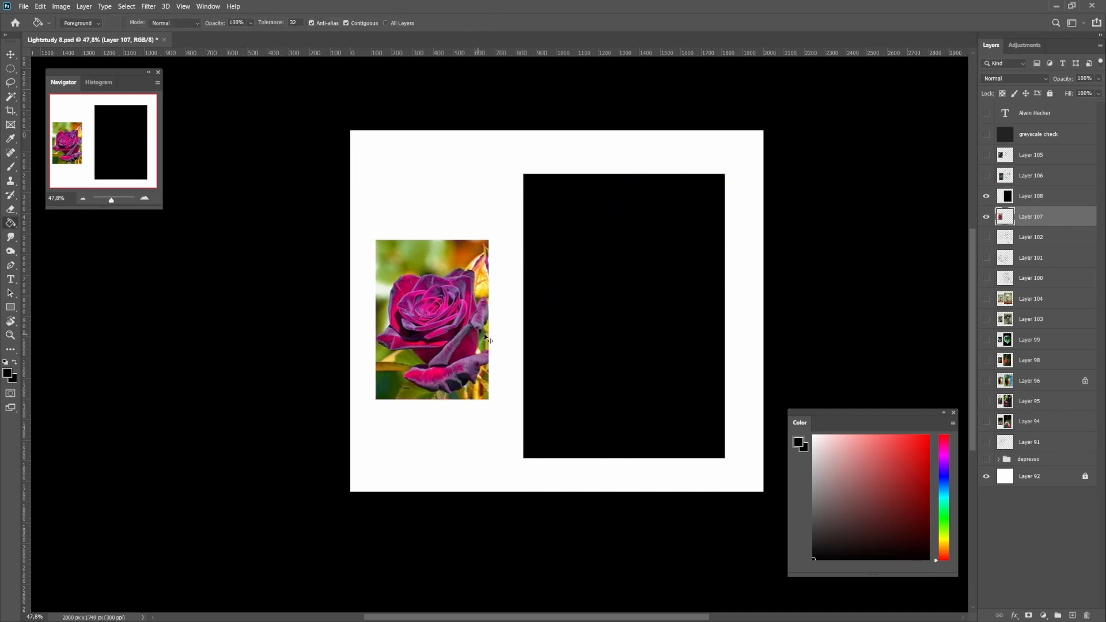
{"action": "left_click_drag", "start_coordinate": [668, 329], "coordinate": [619, 326]}
{"action": "left_click_drag", "start_coordinate": [655, 332], "coordinate": [515, 316]}
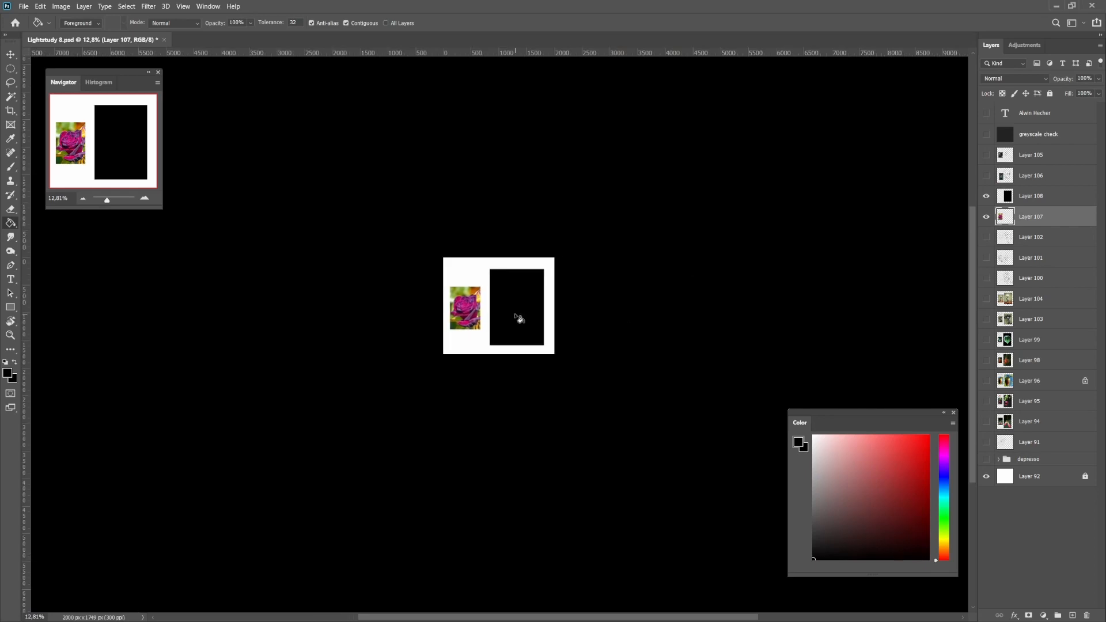
{"action": "scroll", "coordinate": [518, 314], "scroll_direction": "up", "scroll_amount": 2}
{"action": "key", "text": "b"}
{"action": "scroll", "coordinate": [526, 309], "scroll_direction": "up", "scroll_amount": 1}
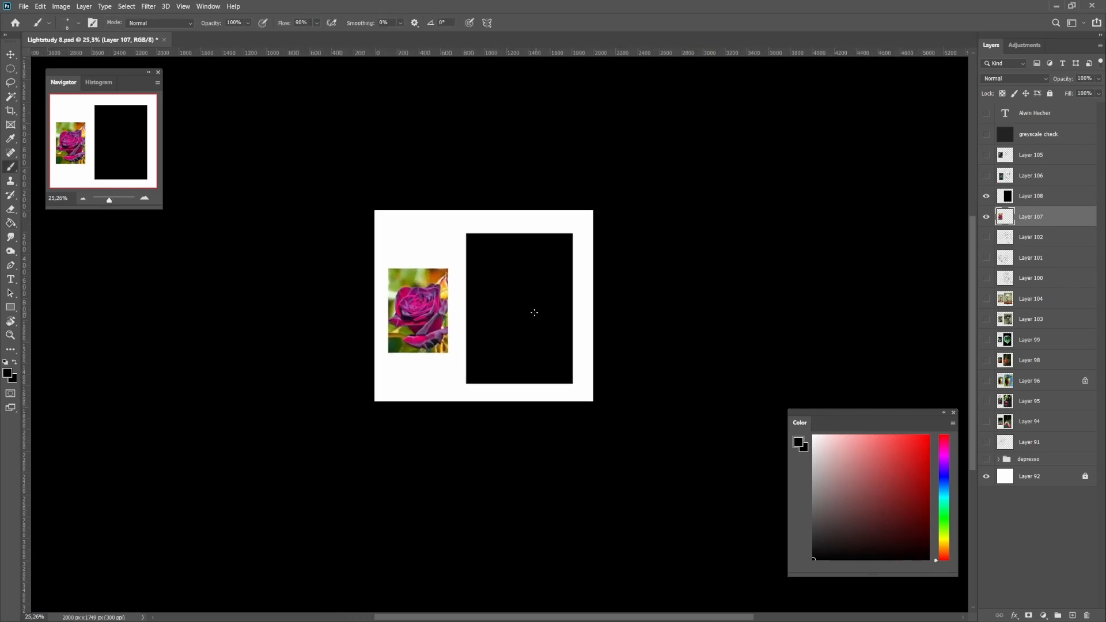
{"action": "scroll", "coordinate": [554, 321], "scroll_direction": "down", "scroll_amount": 3}
{"action": "scroll", "coordinate": [543, 321], "scroll_direction": "up", "scroll_amount": 4}
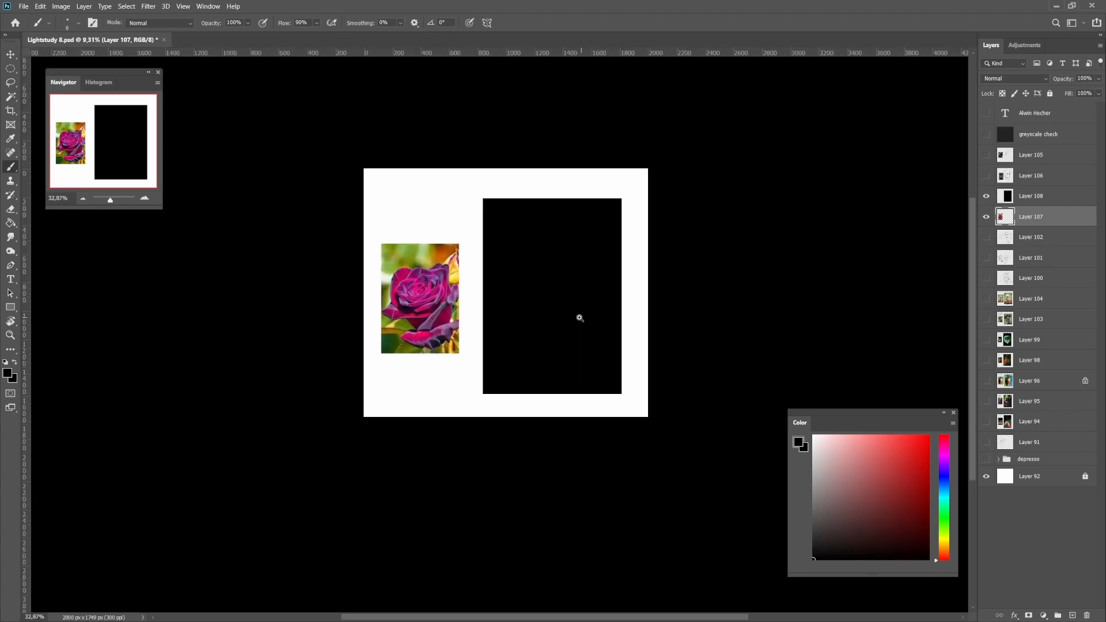
{"action": "scroll", "coordinate": [541, 337], "scroll_direction": "up", "scroll_amount": 1}
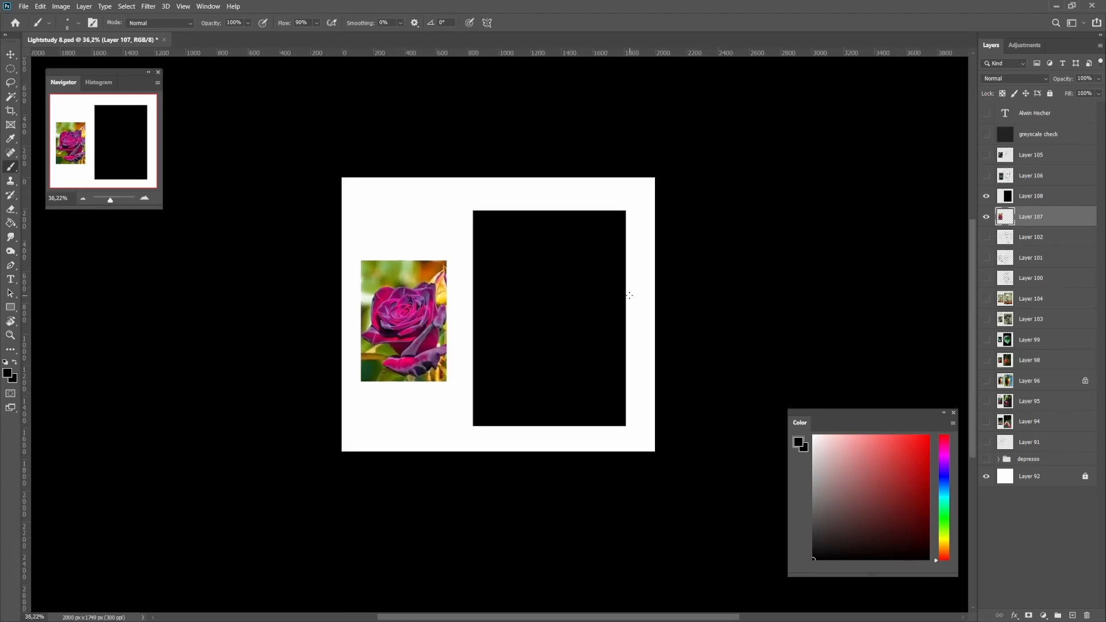
Lock the transparent pixels of Layer 108 and fill its rectangle with a muted mid green
{"action": "left_click", "coordinate": [1032, 194]}
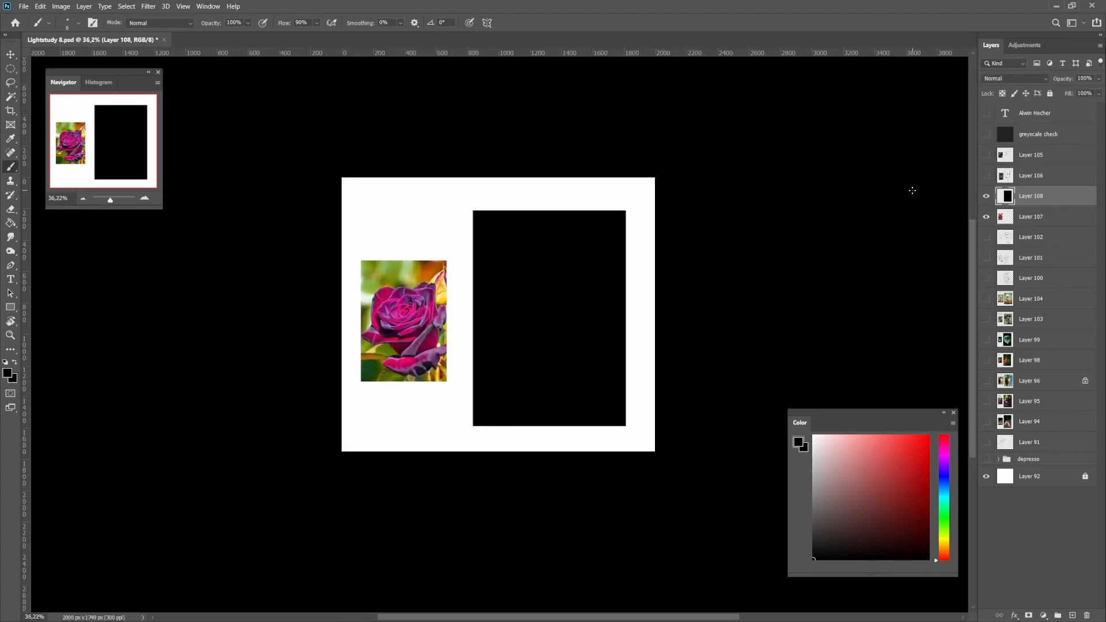
{"action": "left_click", "coordinate": [1001, 93]}
{"action": "scroll", "coordinate": [570, 345], "scroll_direction": "up", "scroll_amount": 2}
{"action": "key", "text": "i"}
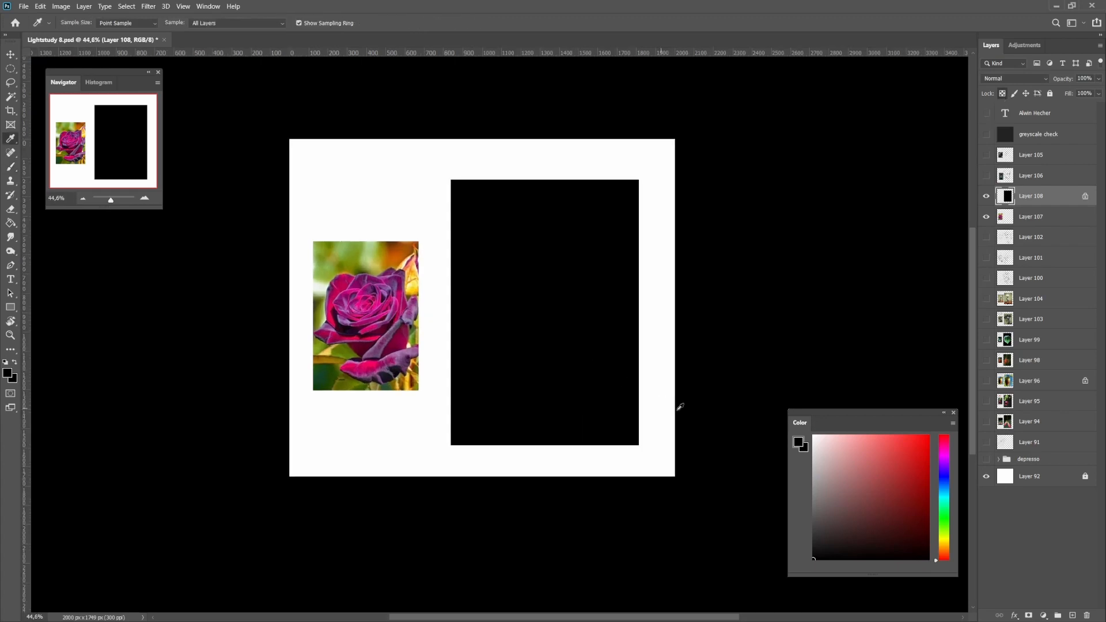
{"action": "left_click", "coordinate": [943, 530]}
{"action": "left_click", "coordinate": [847, 485]}
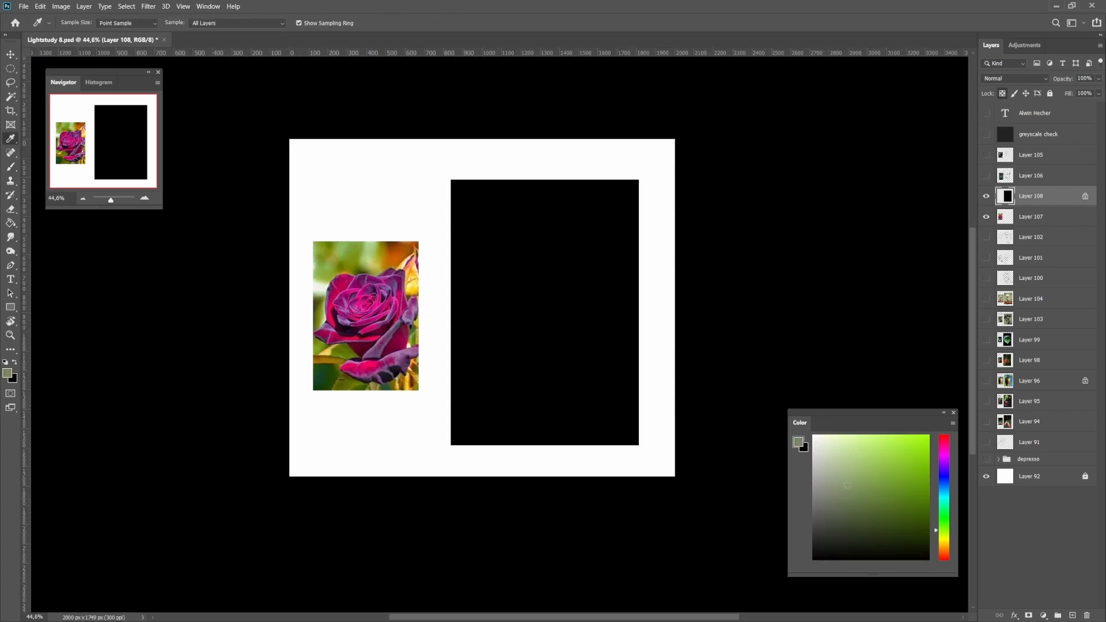
{"action": "key", "text": "g"}
{"action": "left_click", "coordinate": [586, 386]}
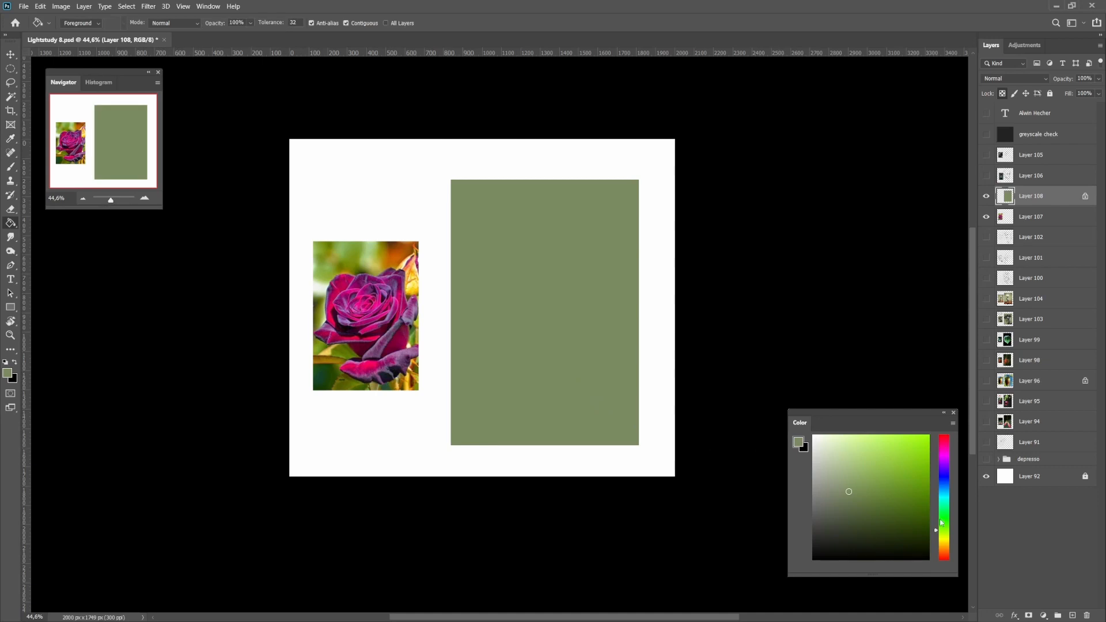
{"action": "left_click", "coordinate": [863, 497]}
{"action": "left_click", "coordinate": [609, 383]}
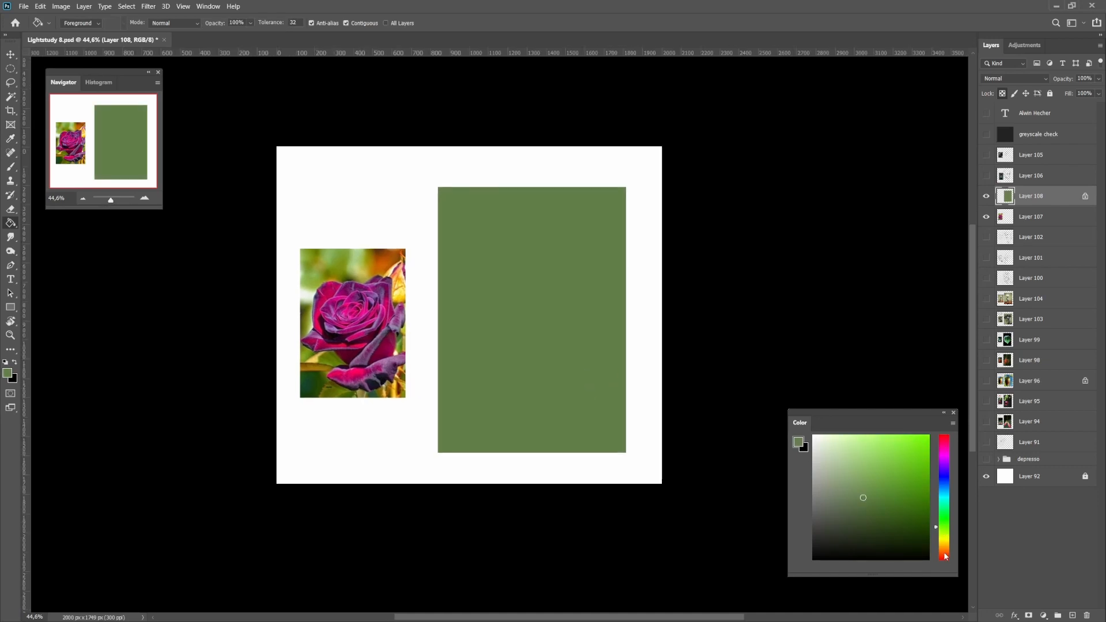
Blend a tan-orange gradient into the green rectangle from its upper right side toward the lower left
{"action": "left_click_drag", "start_coordinate": [945, 556], "coordinate": [945, 549]}
{"action": "left_click", "coordinate": [879, 463]}
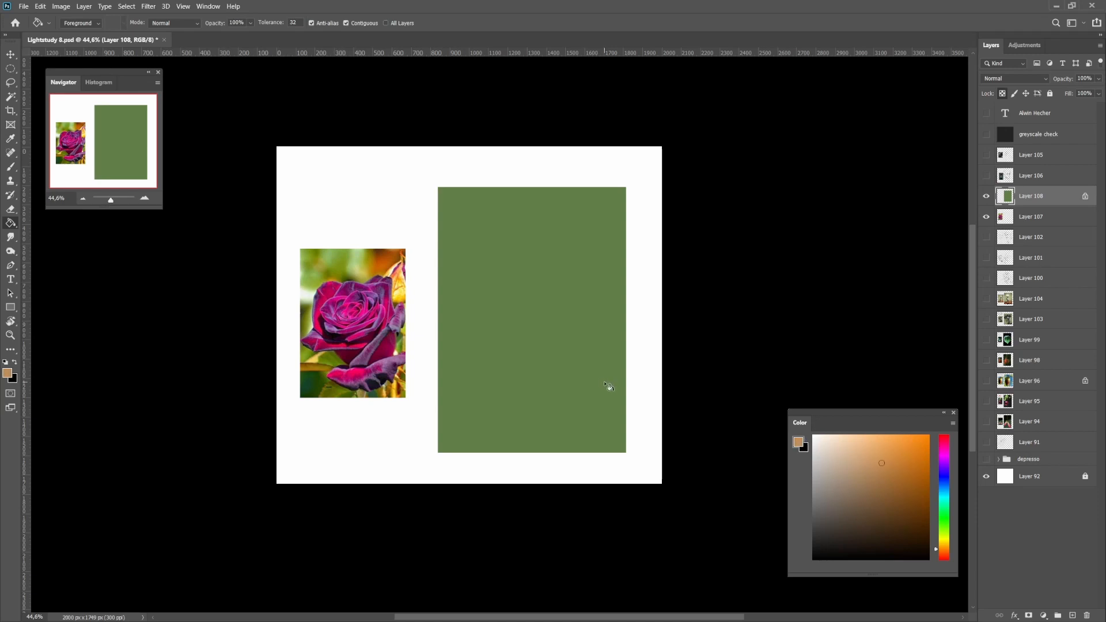
{"action": "key", "text": "shift+g"}
{"action": "left_click_drag", "start_coordinate": [642, 365], "coordinate": [526, 420]}
{"action": "key", "text": "ctrl+z"}
{"action": "left_click_drag", "start_coordinate": [704, 234], "coordinate": [501, 371]}
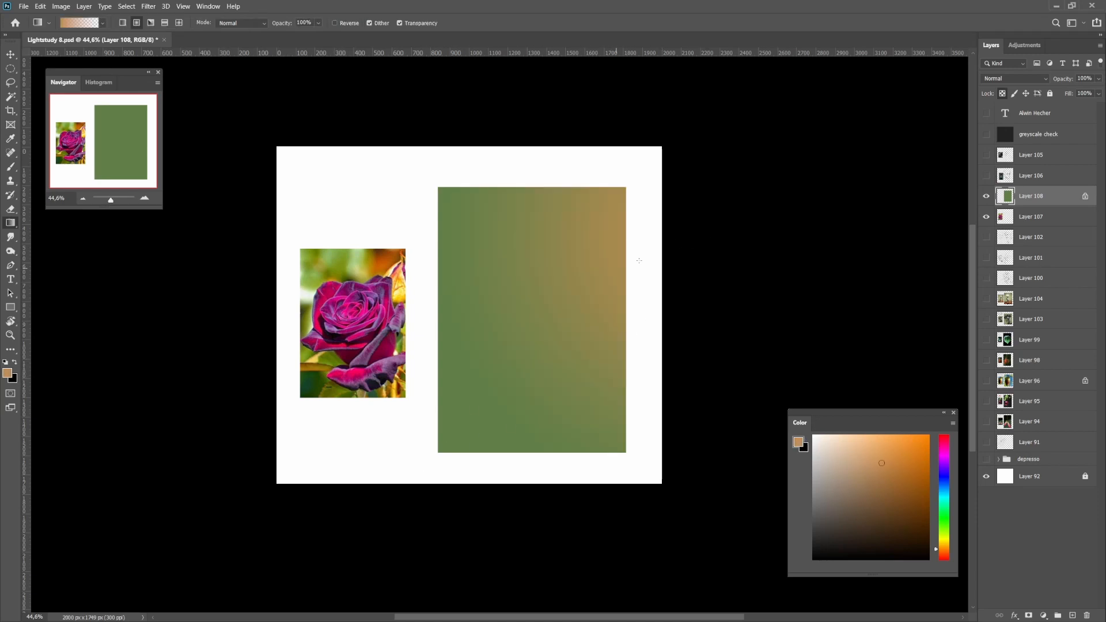
{"action": "left_click_drag", "start_coordinate": [639, 260], "coordinate": [489, 392]}
Warm the rectangle's upper right corner with a red-orange gradient, comparing it with and without the change
{"action": "left_click_drag", "start_coordinate": [950, 549], "coordinate": [949, 555]}
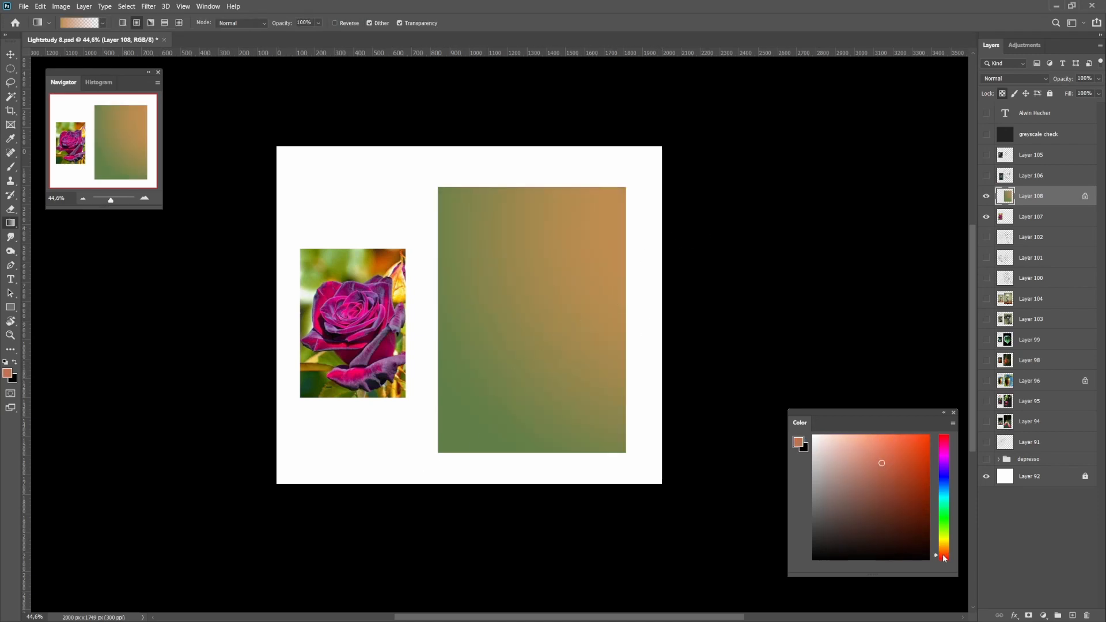
{"action": "left_click_drag", "start_coordinate": [619, 332], "coordinate": [510, 417]}
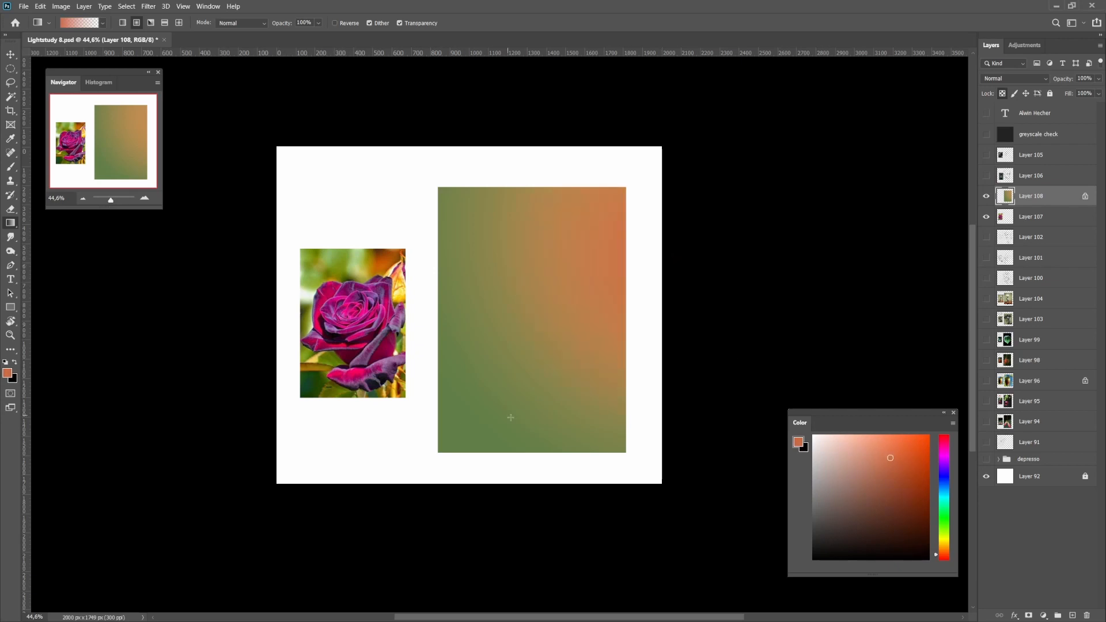
{"action": "key", "text": "ctrl+z"}
{"action": "key", "text": "ctrl+shift+z"}
{"action": "key", "text": "ctrl+z"}
{"action": "key", "text": "ctrl+shift+z"}
{"action": "key", "text": "i"}
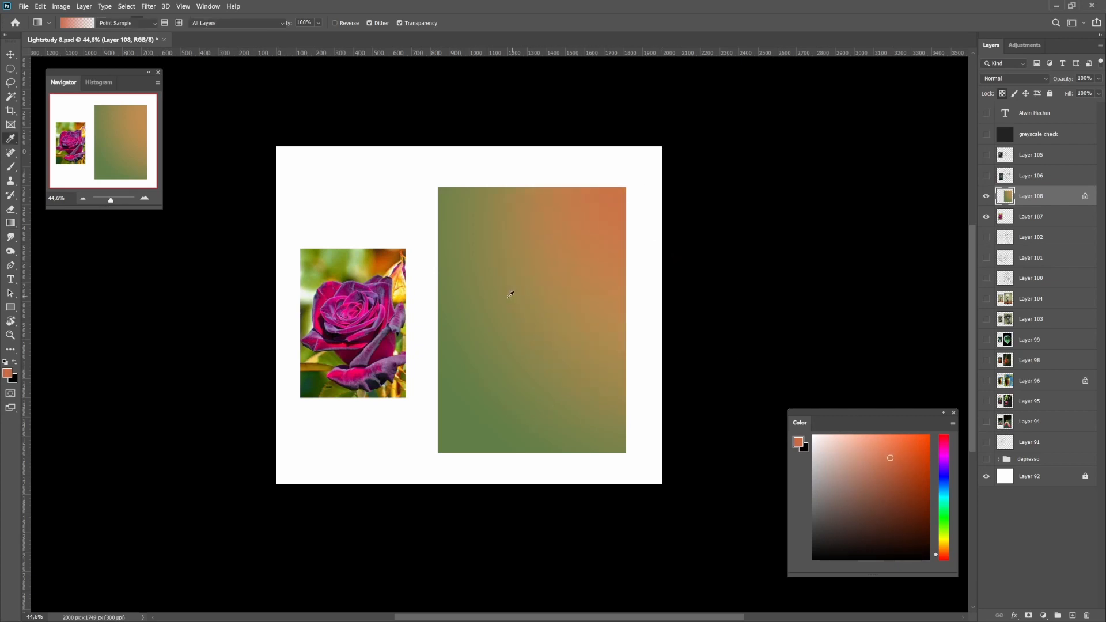
Darken the rectangle's lower left corner with a deep green gradient fading toward the middle
{"action": "left_click", "coordinate": [514, 377]}
{"action": "left_click", "coordinate": [944, 534]}
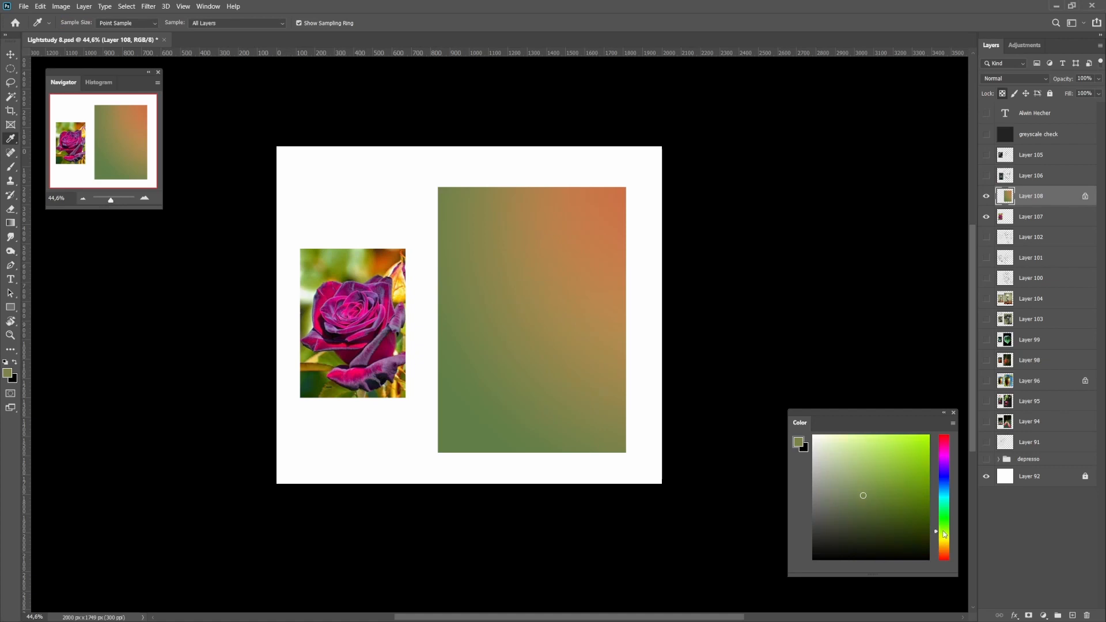
{"action": "left_click", "coordinate": [885, 517]}
{"action": "key", "text": "g"}
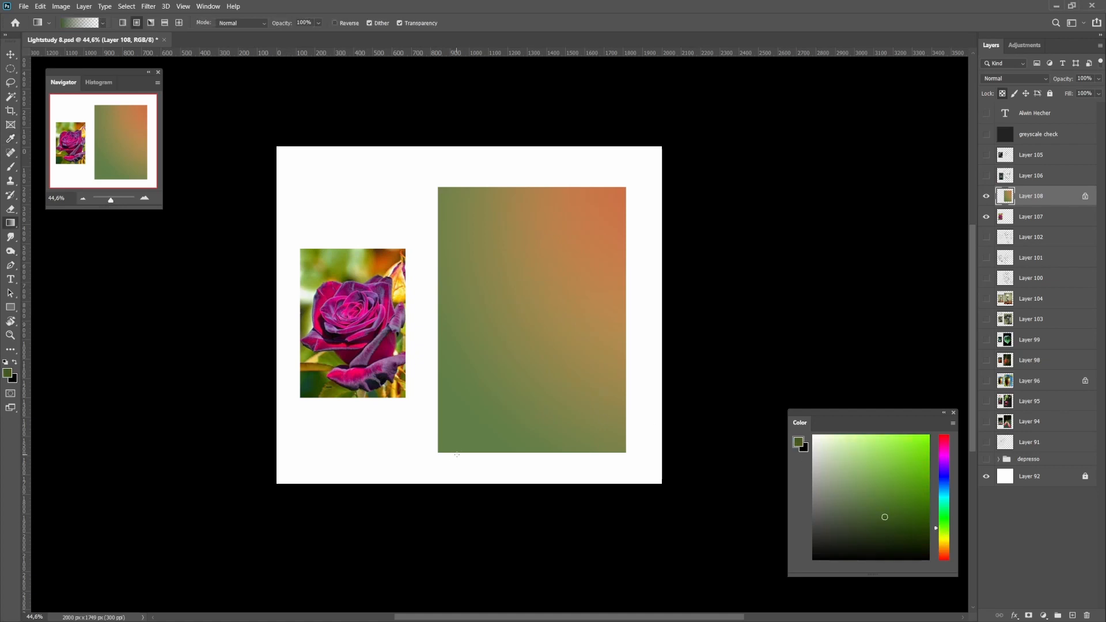
{"action": "left_click_drag", "start_coordinate": [453, 457], "coordinate": [616, 308]}
{"action": "key", "text": "ctrl+z"}
{"action": "left_click_drag", "start_coordinate": [431, 472], "coordinate": [547, 325]}
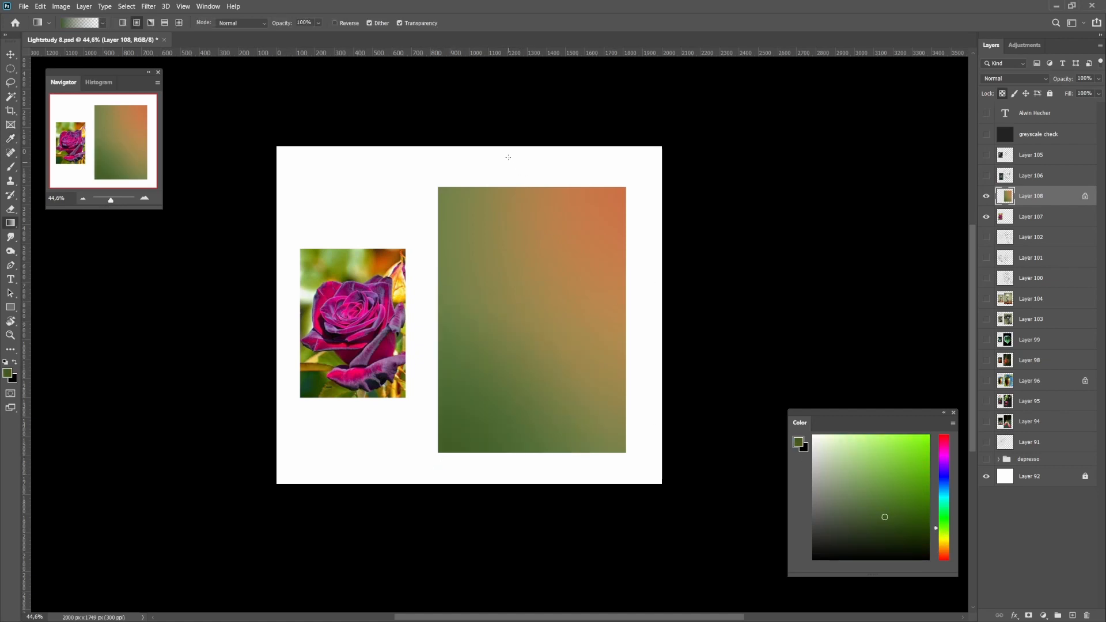
Blend a tan sampled from the rectangle into its upper edge and choose the main oil brush
{"action": "key", "text": "i"}
{"action": "left_click", "coordinate": [538, 271]}
{"action": "key", "text": "b"}
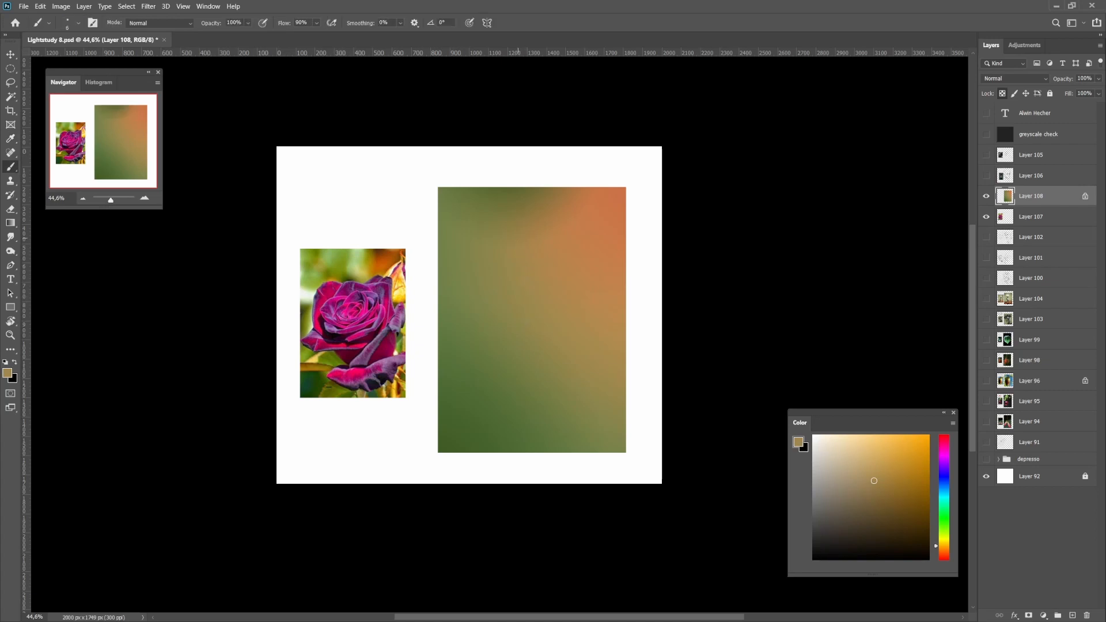
{"action": "right_click", "coordinate": [532, 287]}
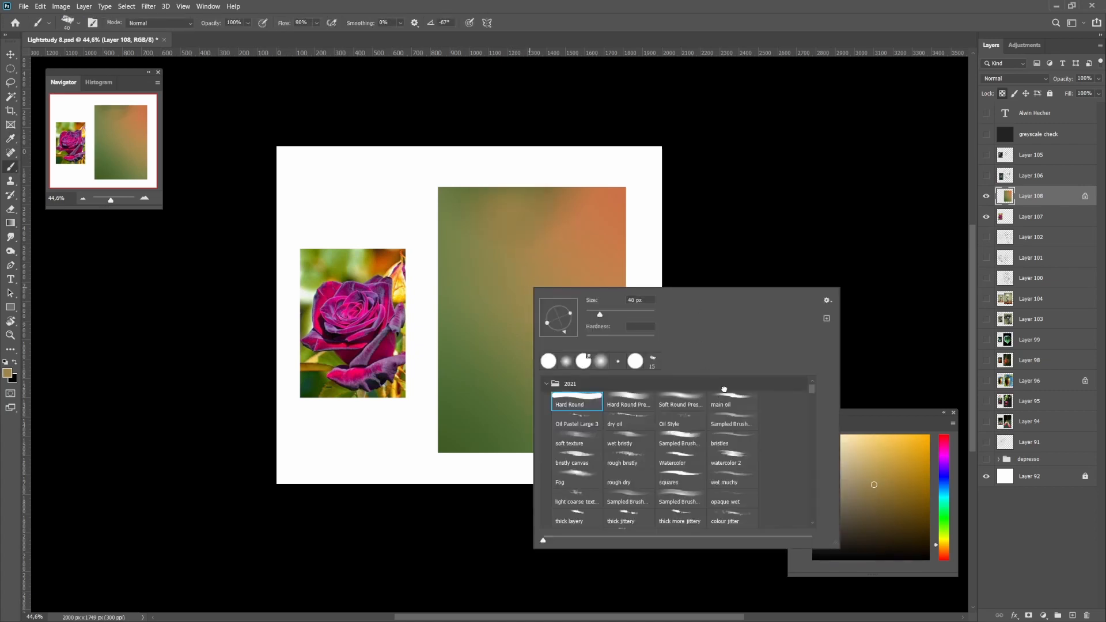
{"action": "double_click", "coordinate": [723, 395]}
Sample the dark green near the rectangle's lower left and blend it into the upper left corner with a gradient
{"action": "key", "text": "i"}
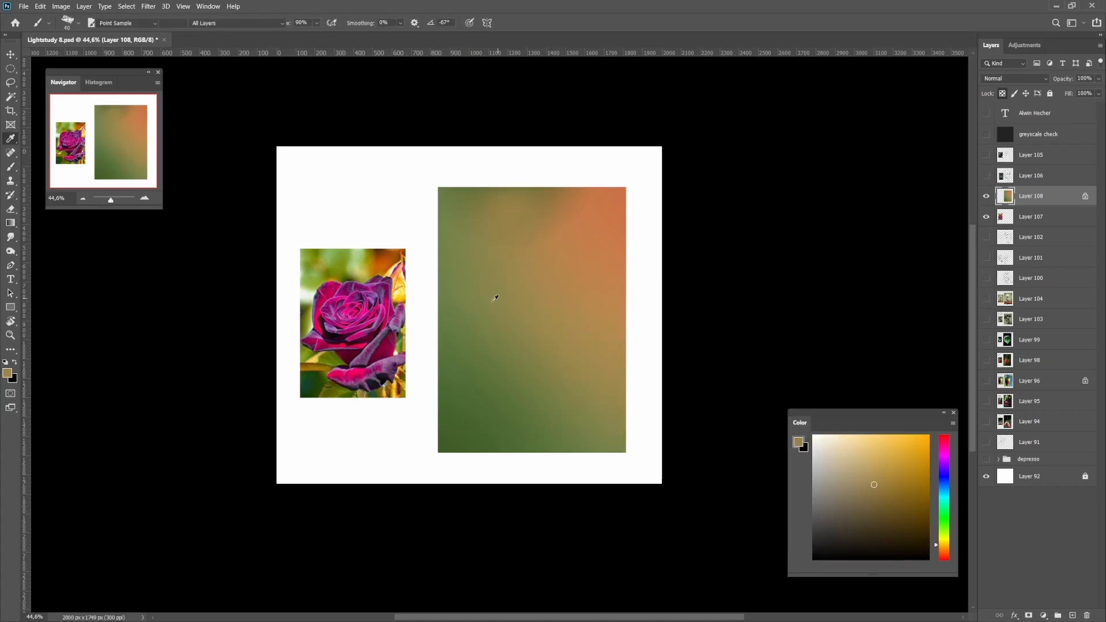
{"action": "left_click", "coordinate": [470, 420]}
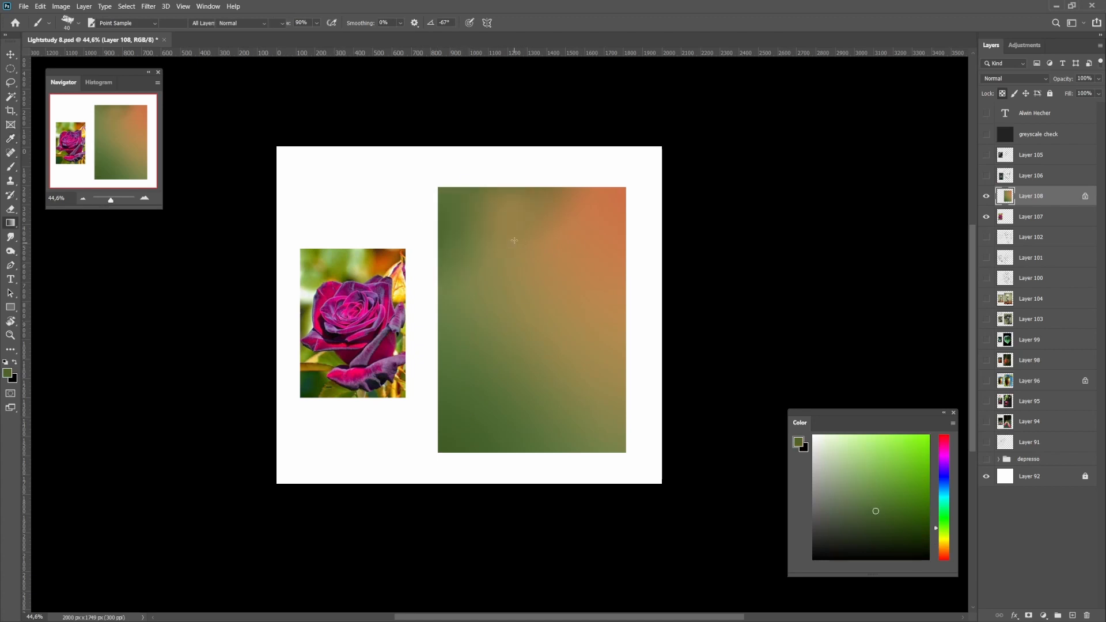
{"action": "key", "text": "g"}
Compare the rose background with the portrait sketches on Layers 106 and 105 by toggling layer visibility
{"action": "left_click", "coordinate": [985, 196]}
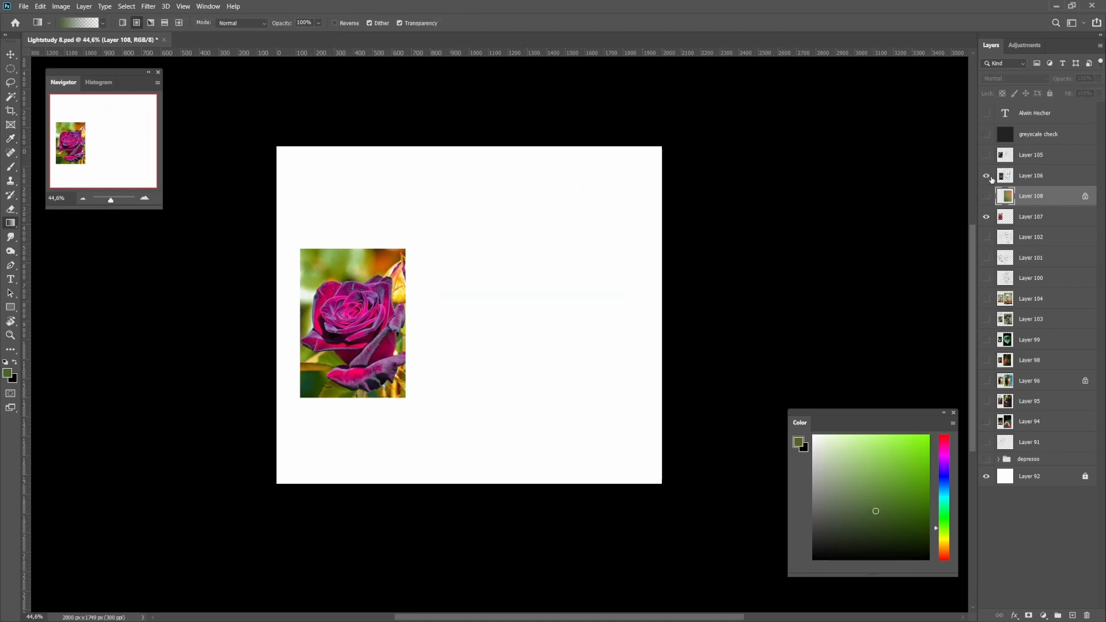
{"action": "left_click", "coordinate": [986, 175]}
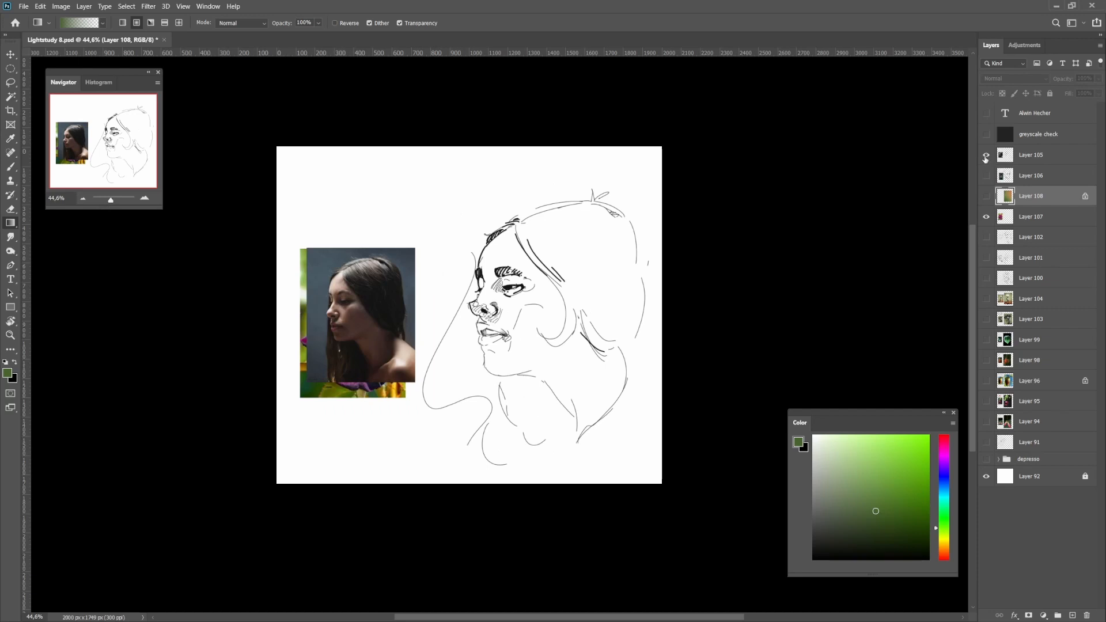
{"action": "left_click", "coordinate": [986, 155]}
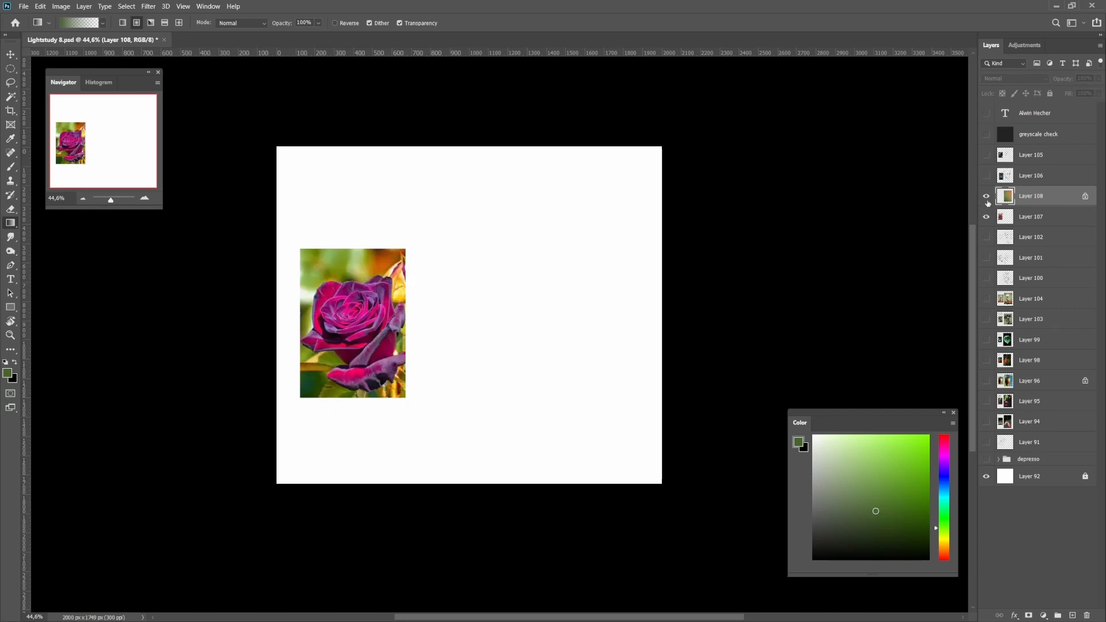
{"action": "left_click", "coordinate": [986, 196]}
Blend a red gradient into the rectangle's upper right corner and soften its edge with a sampled orange along the upper edge
{"action": "left_click_drag", "start_coordinate": [571, 307], "coordinate": [579, 308]}
{"action": "left_click", "coordinate": [565, 312], "text": "alt"}
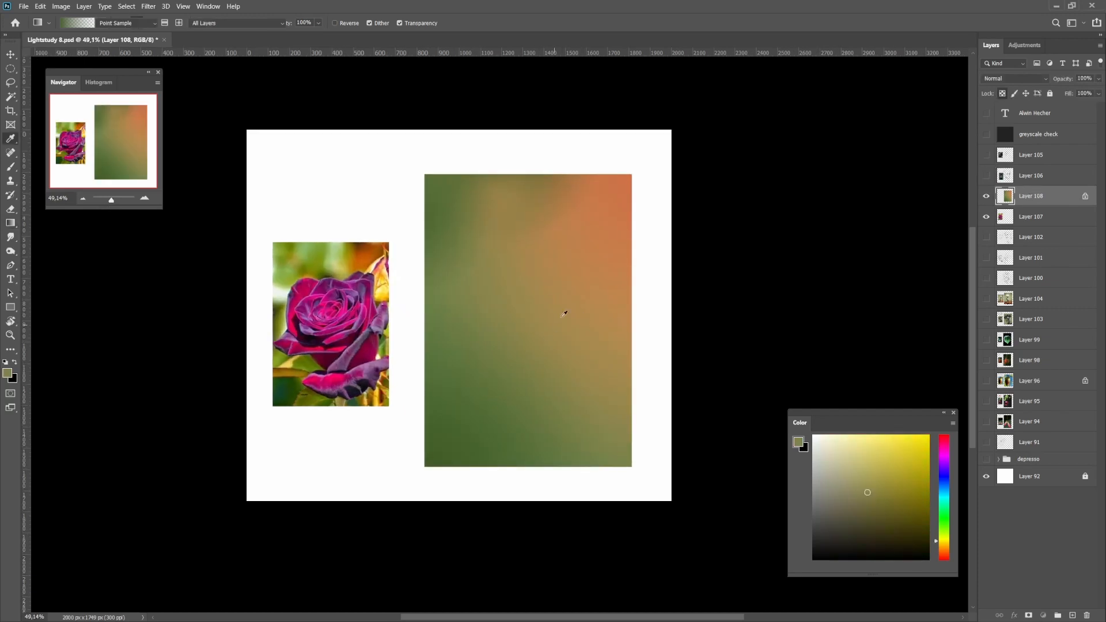
{"action": "left_click", "coordinate": [588, 282], "text": "alt"}
{"action": "left_click", "coordinate": [943, 558]}
{"action": "left_click", "coordinate": [896, 467]}
{"action": "key", "text": "g"}
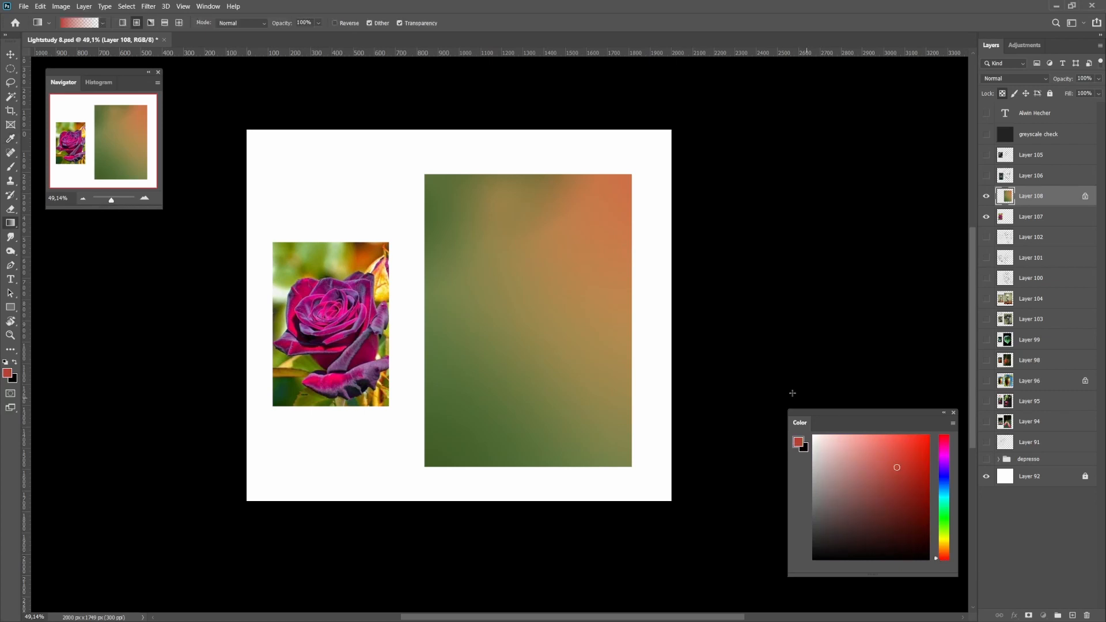
{"action": "left_click_drag", "start_coordinate": [684, 209], "coordinate": [573, 346]}
{"action": "key", "text": "ctrl+z"}
{"action": "left_click_drag", "start_coordinate": [652, 200], "coordinate": [597, 241]}
{"action": "left_click", "coordinate": [609, 218], "text": "alt"}
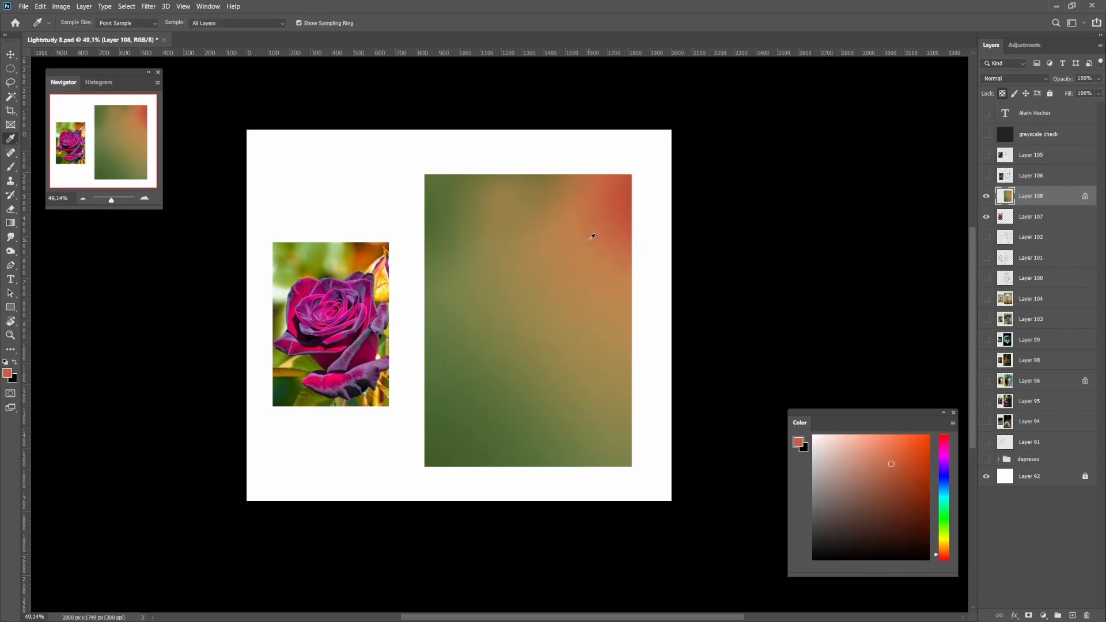
{"action": "left_click_drag", "start_coordinate": [574, 159], "coordinate": [571, 189]}
Deepen the rectangle's lower left corner with a very dark green gradient mixed from the sampled green
{"action": "key", "text": "i"}
{"action": "left_click", "coordinate": [453, 443]}
{"action": "left_click", "coordinate": [889, 532]}
{"action": "key", "text": "g"}
{"action": "left_click_drag", "start_coordinate": [503, 469], "coordinate": [538, 353]}
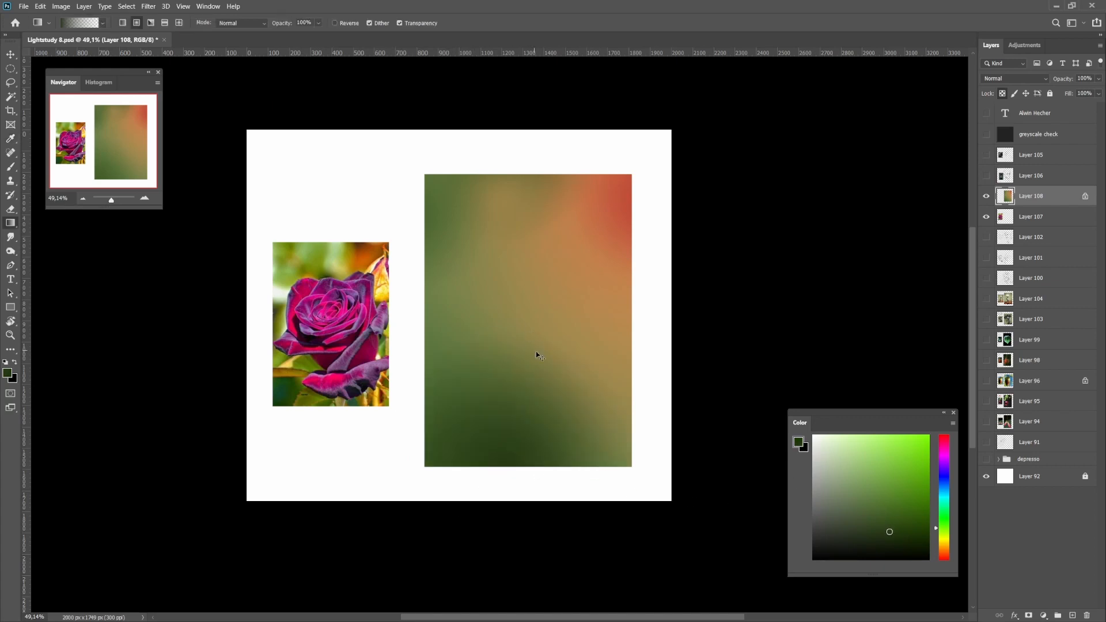
{"action": "key", "text": "ctrl+z"}
{"action": "left_click_drag", "start_coordinate": [474, 509], "coordinate": [493, 353]}
{"action": "left_click", "coordinate": [526, 387], "text": "alt"}
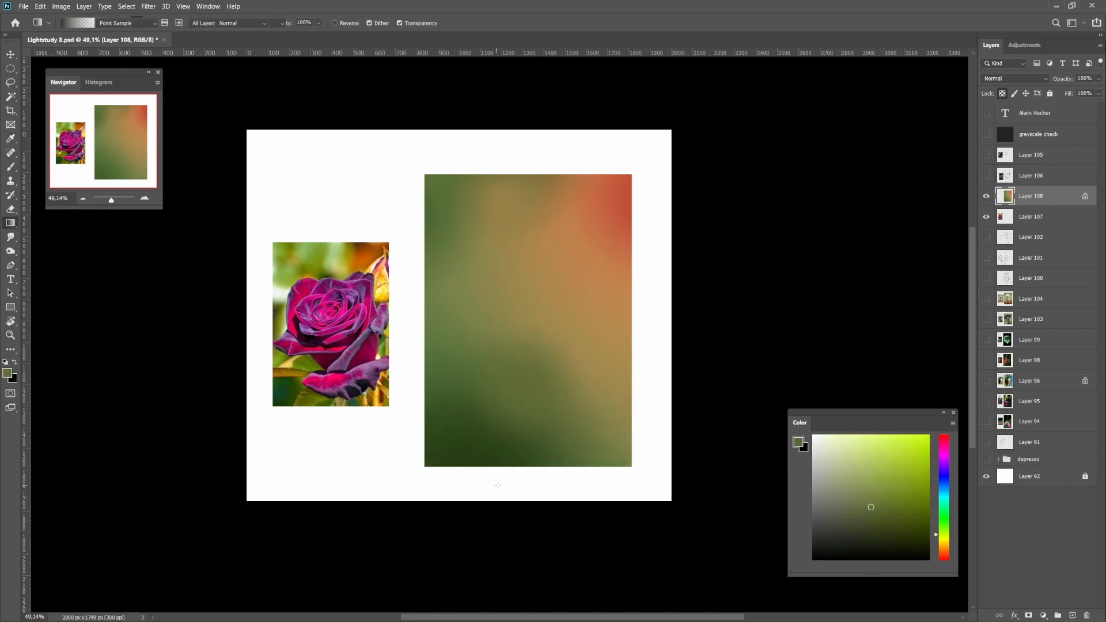
{"action": "key", "text": "i"}
{"action": "left_click", "coordinate": [457, 429]}
{"action": "left_click", "coordinate": [452, 311]}
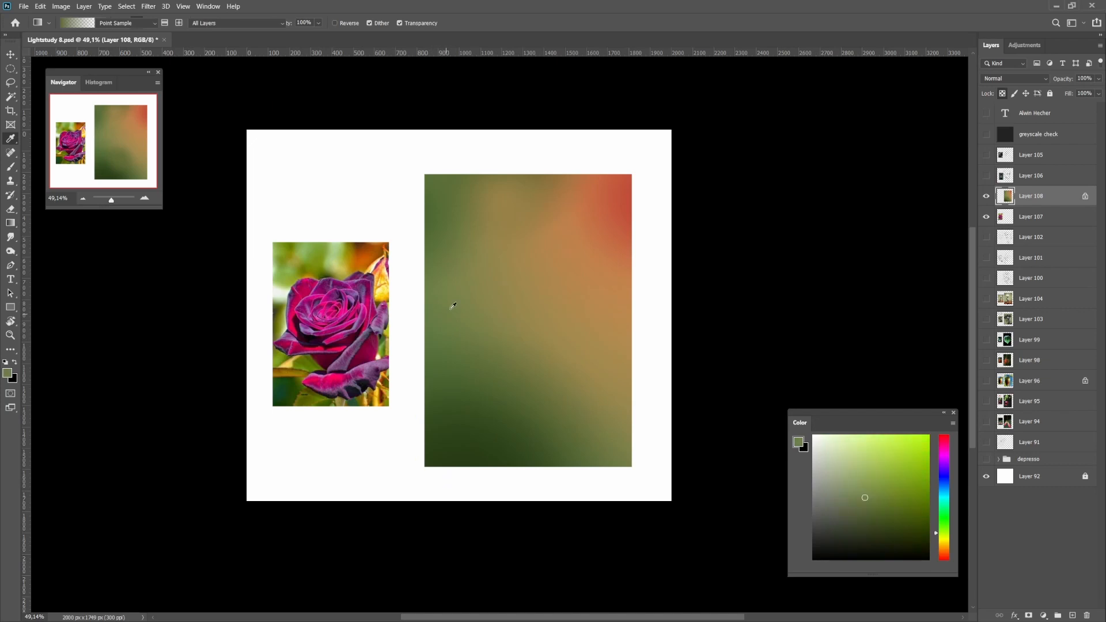
{"action": "key", "text": "g"}
{"action": "left_click_drag", "start_coordinate": [393, 301], "coordinate": [526, 296]}
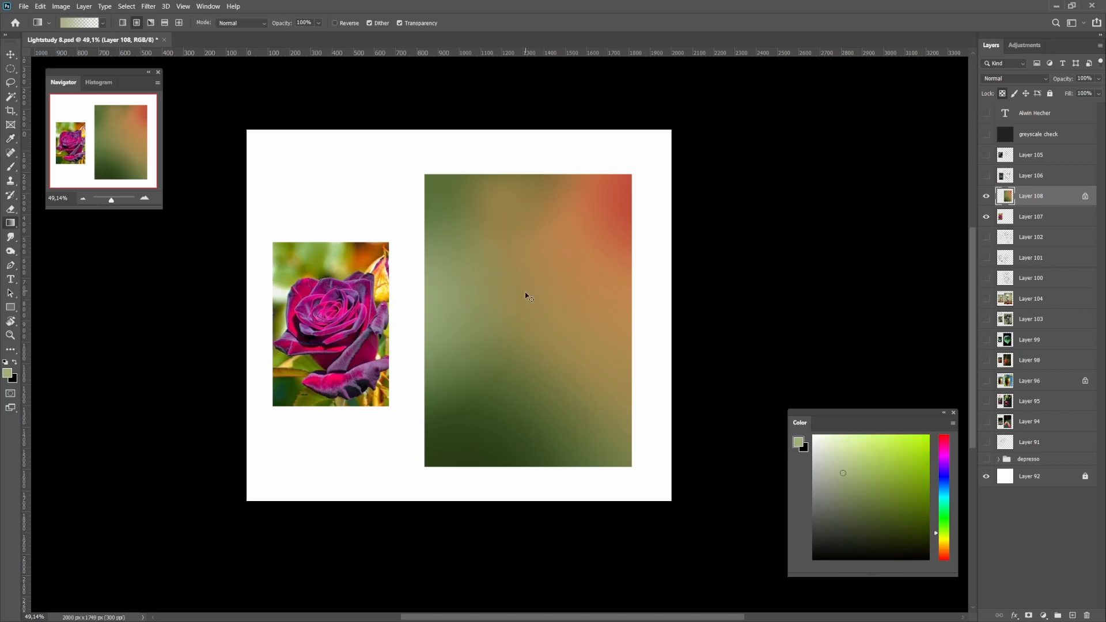
{"action": "key", "text": "ctrl+z"}
{"action": "mouse_move", "coordinate": [426, 286]}
{"action": "left_mouse_down"}
{"action": "mouse_move", "coordinate": [491, 292]}
{"action": "mouse_move", "coordinate": [470, 293]}
{"action": "left_mouse_up"}
{"action": "key", "text": "ctrl+z"}
Switch to the oil brush, enlarge it to 150 px and undo the test stroke on the background
{"action": "key", "text": "b"}
{"action": "key", "text": "bracketright"}
{"action": "key", "text": "bracketright"}
{"action": "key", "text": "bracketright"}
{"action": "key", "text": "bracketright"}
{"action": "key", "text": "bracketright"}
{"action": "key", "text": "bracketright"}
{"action": "key", "text": "bracketright"}
{"action": "key", "text": "ctrl+z"}
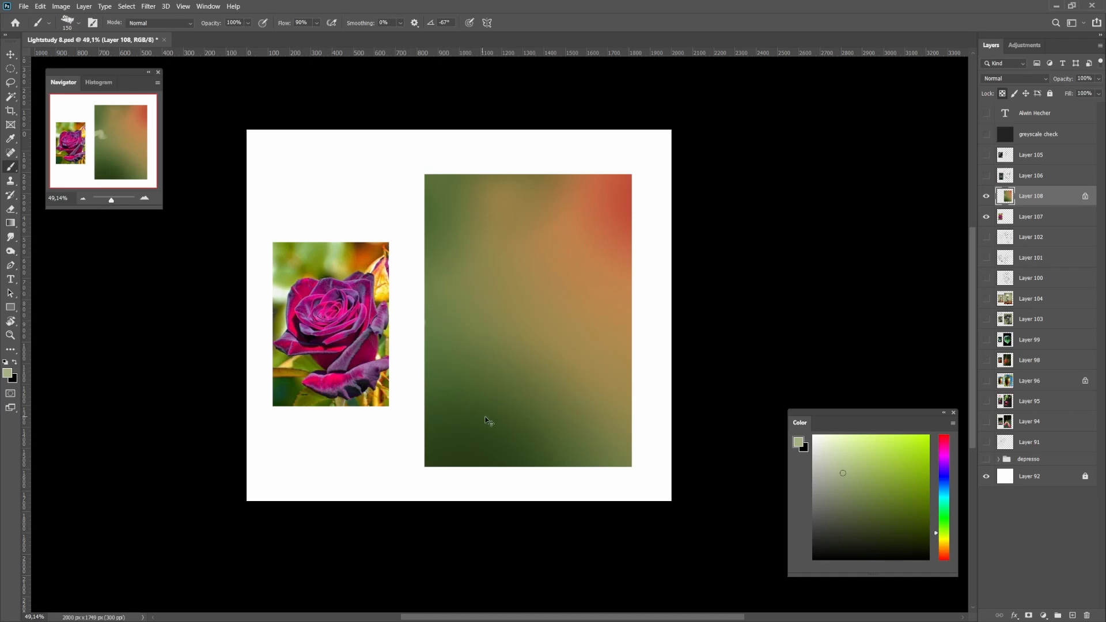
Paint a pale grey-green cloudy patch at the rectangle's left edge, breaking its outline with tones sampled around it
{"action": "key", "text": "i"}
{"action": "left_click", "coordinate": [500, 302]}
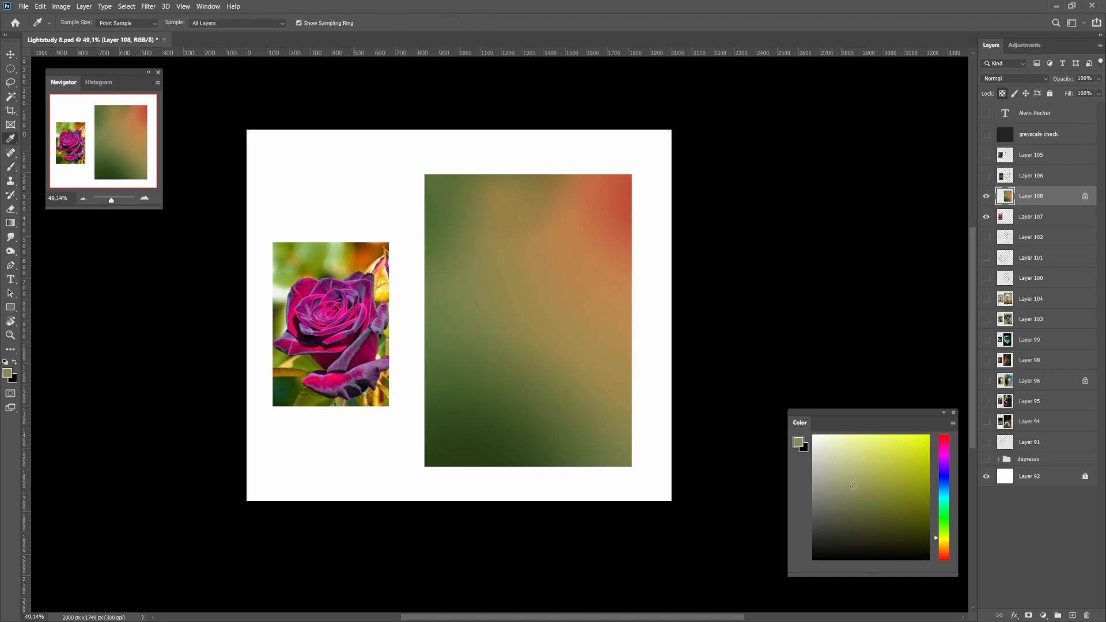
{"action": "key", "text": "b"}
{"action": "left_click", "coordinate": [491, 306], "text": "alt"}
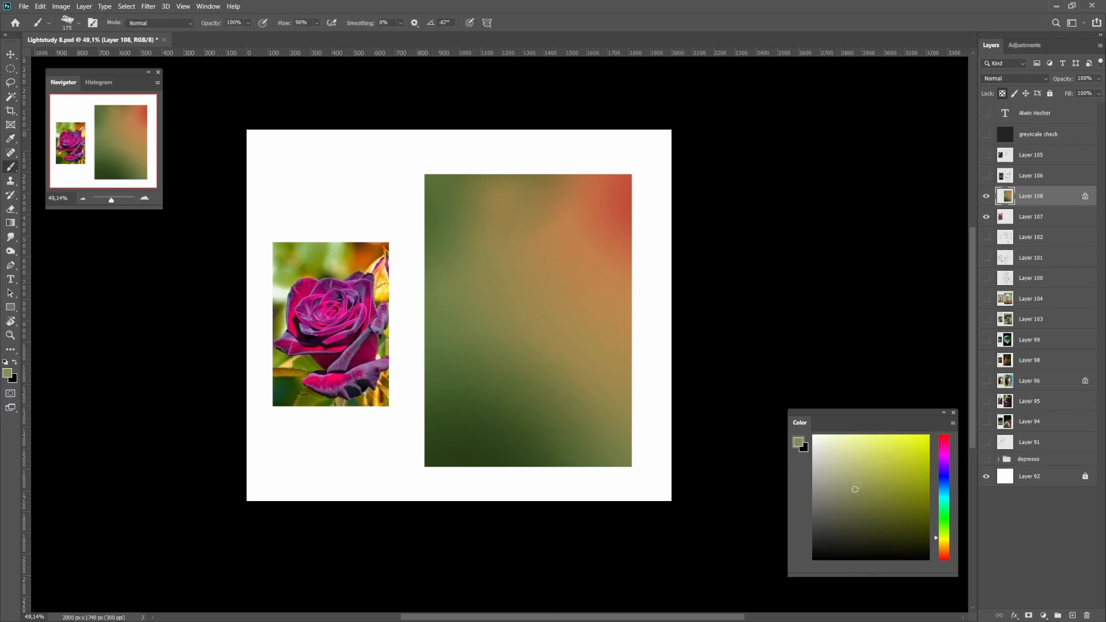
{"action": "mouse_move", "coordinate": [458, 270]}
{"action": "left_mouse_down"}
{"action": "mouse_move", "coordinate": [438, 277]}
{"action": "mouse_move", "coordinate": [461, 305]}
{"action": "mouse_move", "coordinate": [481, 282]}
{"action": "left_mouse_up"}
{"action": "key", "text": "ctrl+z"}
{"action": "key", "text": "ctrl+z"}
{"action": "key", "text": "i"}
{"action": "key", "text": "b"}
{"action": "left_click", "coordinate": [461, 326], "text": "alt"}
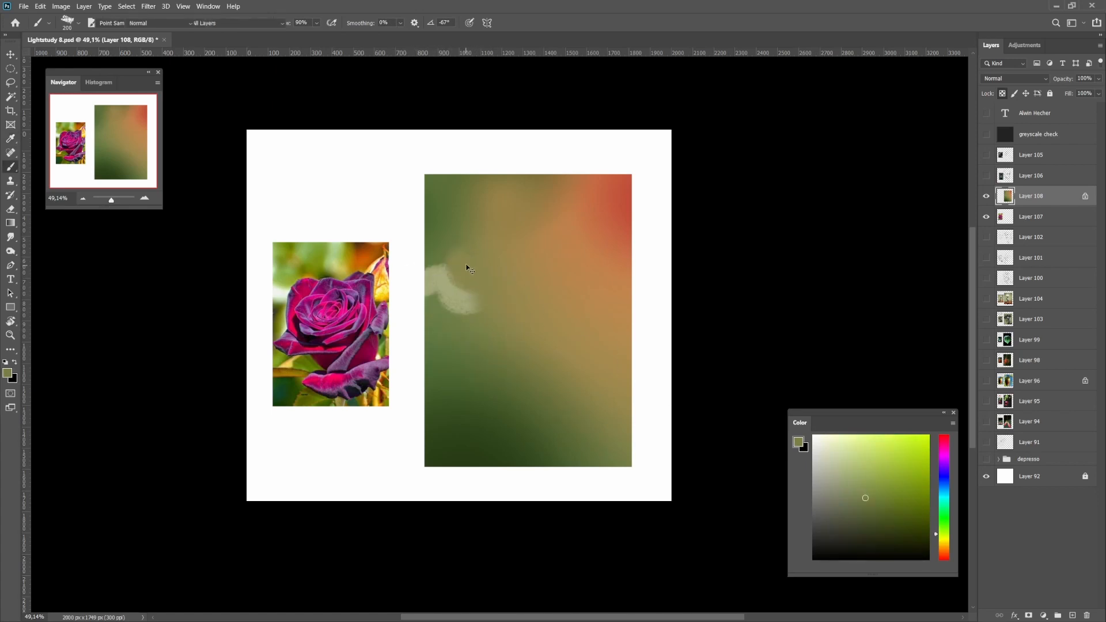
{"action": "left_click", "coordinate": [449, 330], "text": "alt"}
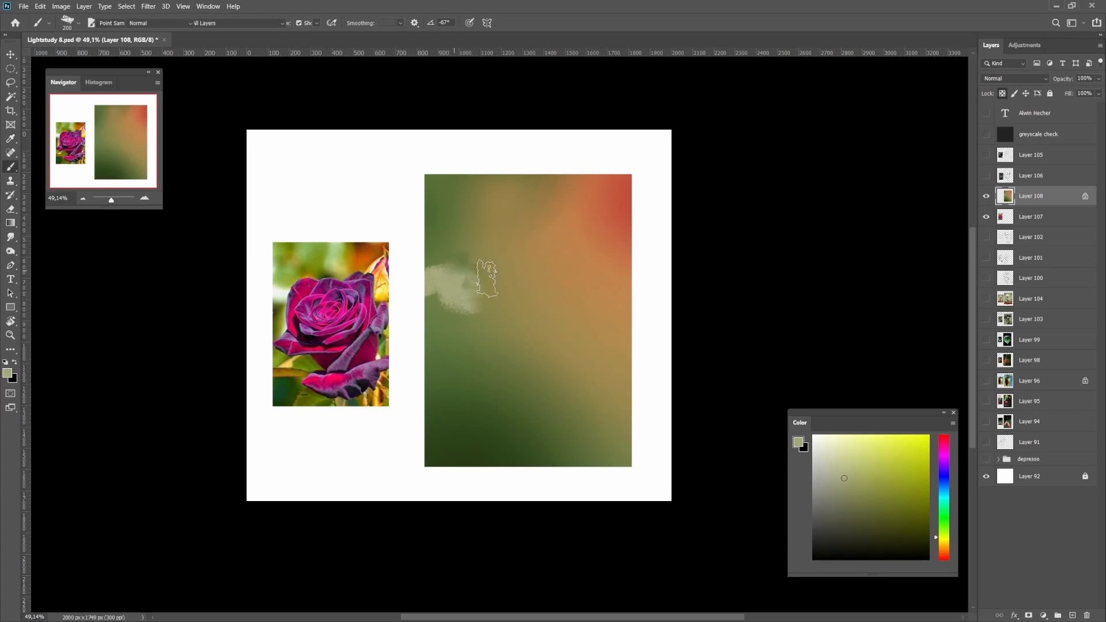
{"action": "left_click", "coordinate": [456, 278], "text": "alt"}
Add a pale grey-green dab near the upper edge beside the red corner and resample an olive tone from the background
{"action": "key", "text": "bracketleft"}
{"action": "mouse_move", "coordinate": [521, 192]}
{"action": "left_mouse_down"}
{"action": "mouse_move", "coordinate": [533, 230]}
{"action": "mouse_move", "coordinate": [529, 189]}
{"action": "mouse_move", "coordinate": [544, 201]}
{"action": "left_mouse_up"}
{"action": "key", "text": "ctrl+z"}
{"action": "left_click", "coordinate": [470, 212], "text": "alt"}
{"action": "key", "text": "bracketright"}
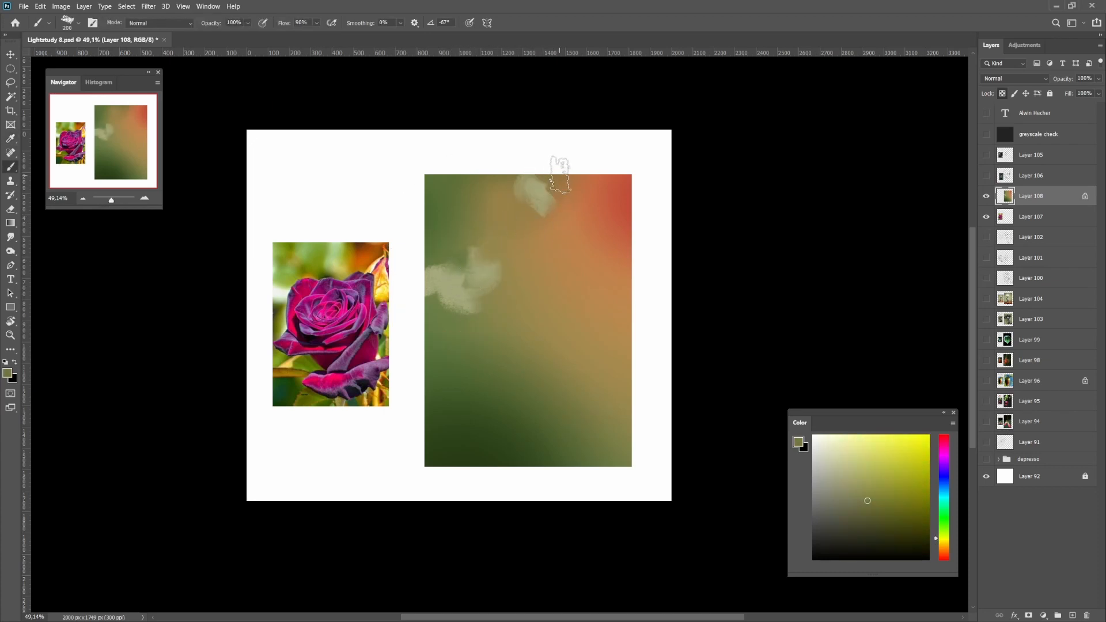
Paint a brighter olive-green patch across the rectangle's upper left area and vary it with sampled greens
{"action": "key", "text": "i"}
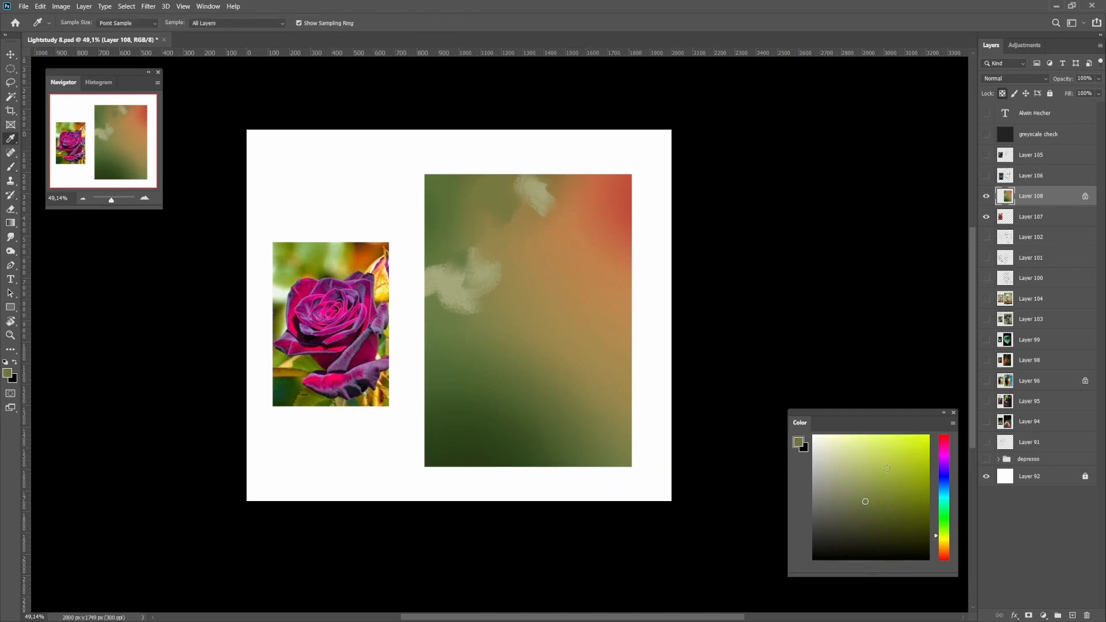
{"action": "key", "text": "b"}
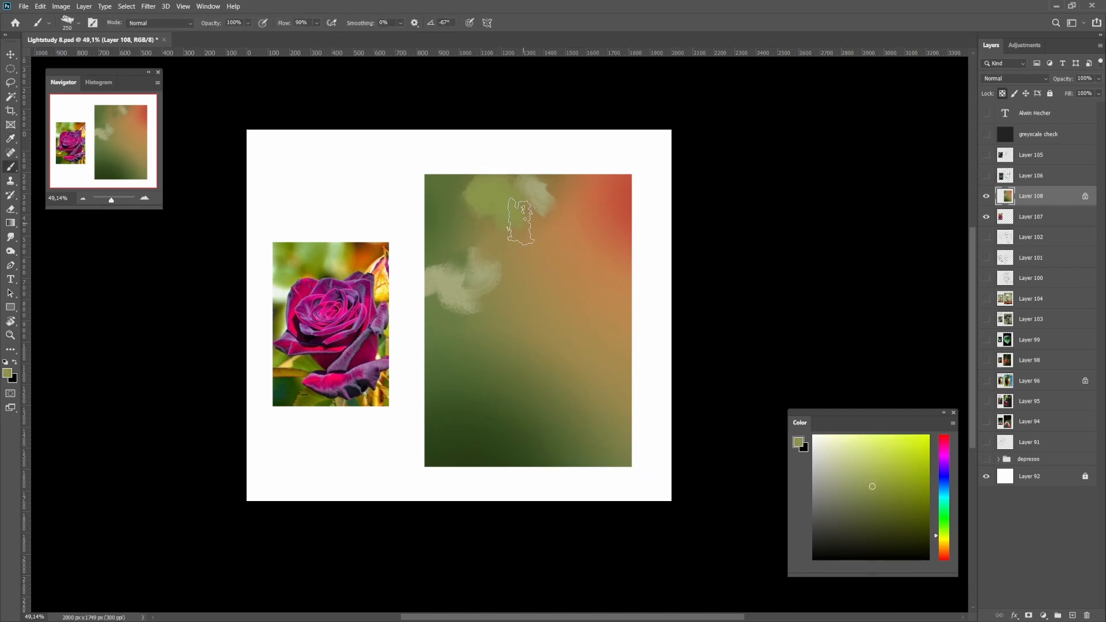
{"action": "left_click_drag", "start_coordinate": [523, 217], "coordinate": [484, 198]}
{"action": "key", "text": "i"}
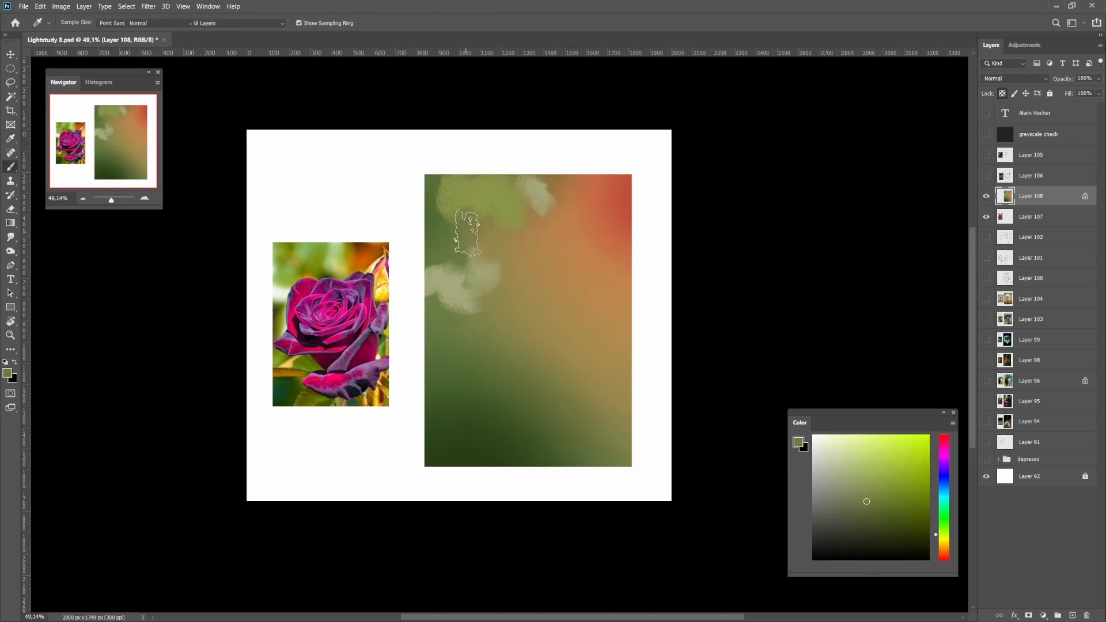
{"action": "left_click", "coordinate": [498, 188]}
{"action": "key", "text": "b"}
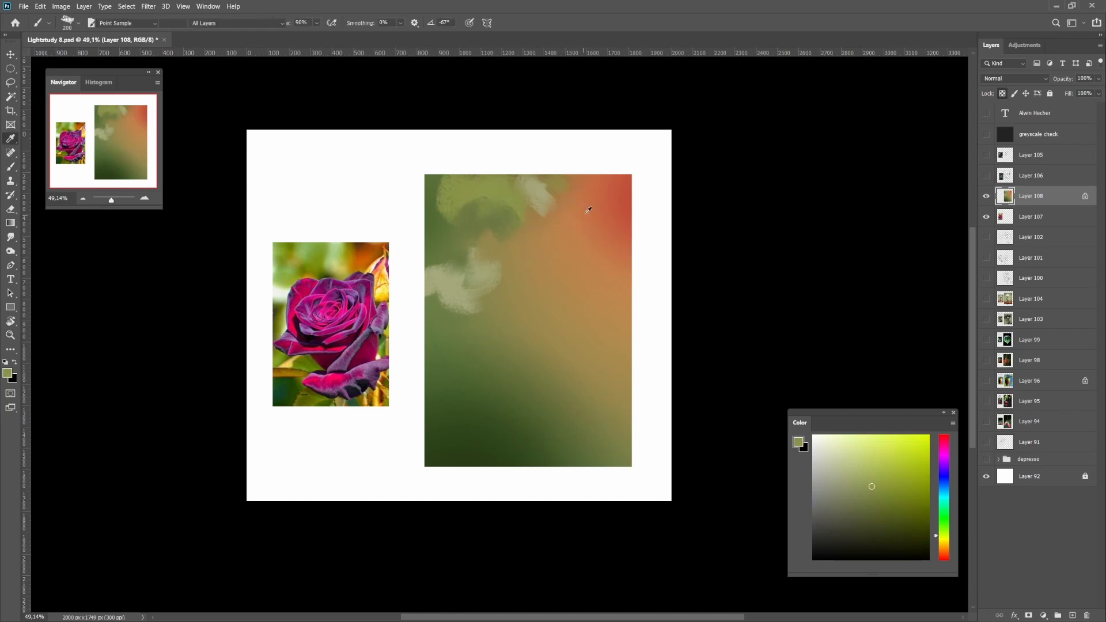
Break up the transition between the red corner and the orange background with brush strokes in sampled reds and oranges
{"action": "key", "text": "i"}
{"action": "left_click", "coordinate": [619, 201]}
{"action": "left_click", "coordinate": [582, 234], "text": "alt"}
{"action": "mouse_move", "coordinate": [580, 185]}
{"action": "left_mouse_down"}
{"action": "mouse_move", "coordinate": [584, 211]}
{"action": "mouse_move", "coordinate": [552, 280]}
{"action": "mouse_move", "coordinate": [510, 314]}
{"action": "mouse_move", "coordinate": [507, 288]}
{"action": "mouse_move", "coordinate": [530, 283]}
{"action": "left_mouse_up"}
{"action": "left_click", "coordinate": [612, 210], "text": "alt"}
{"action": "left_click", "coordinate": [511, 282], "text": "alt"}
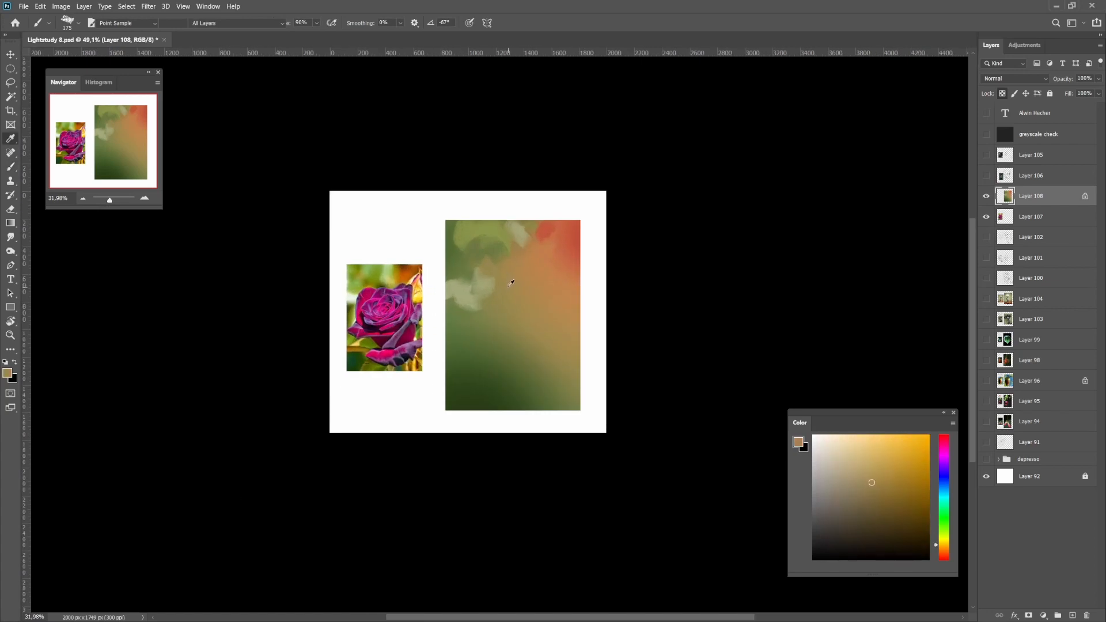
Smudge the pale patches at the upper left and paint soft grey-green wisps below them with sampled tones
{"action": "key", "text": "r"}
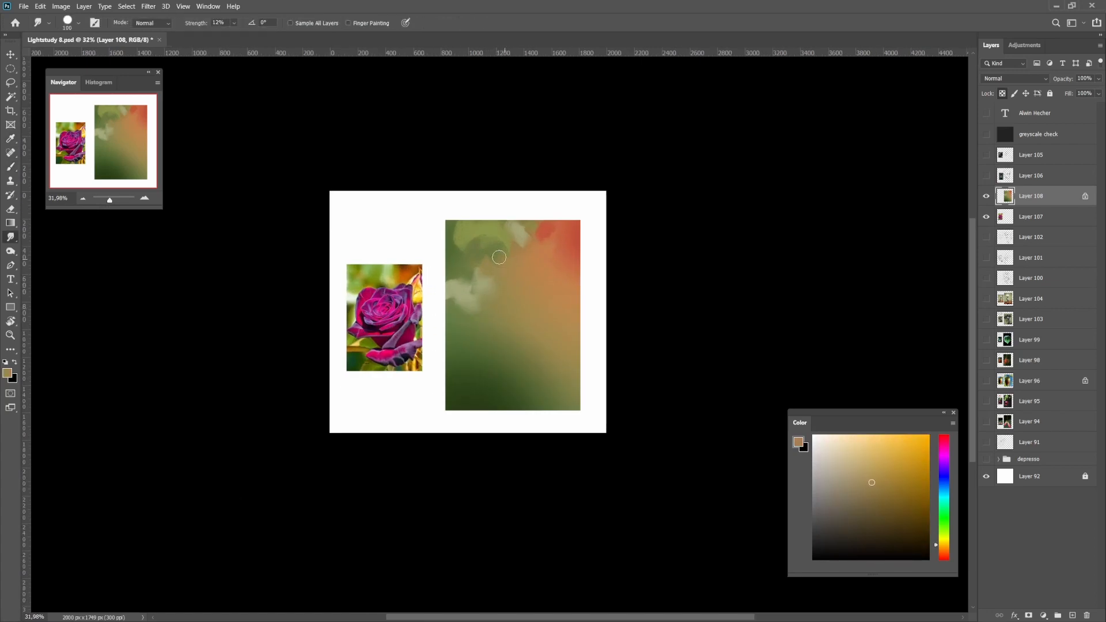
{"action": "mouse_move", "coordinate": [458, 247]}
{"action": "left_mouse_down"}
{"action": "mouse_move", "coordinate": [432, 253]}
{"action": "mouse_move", "coordinate": [477, 299]}
{"action": "left_mouse_up"}
{"action": "key", "text": "b"}
{"action": "left_click", "coordinate": [482, 310], "text": "alt"}
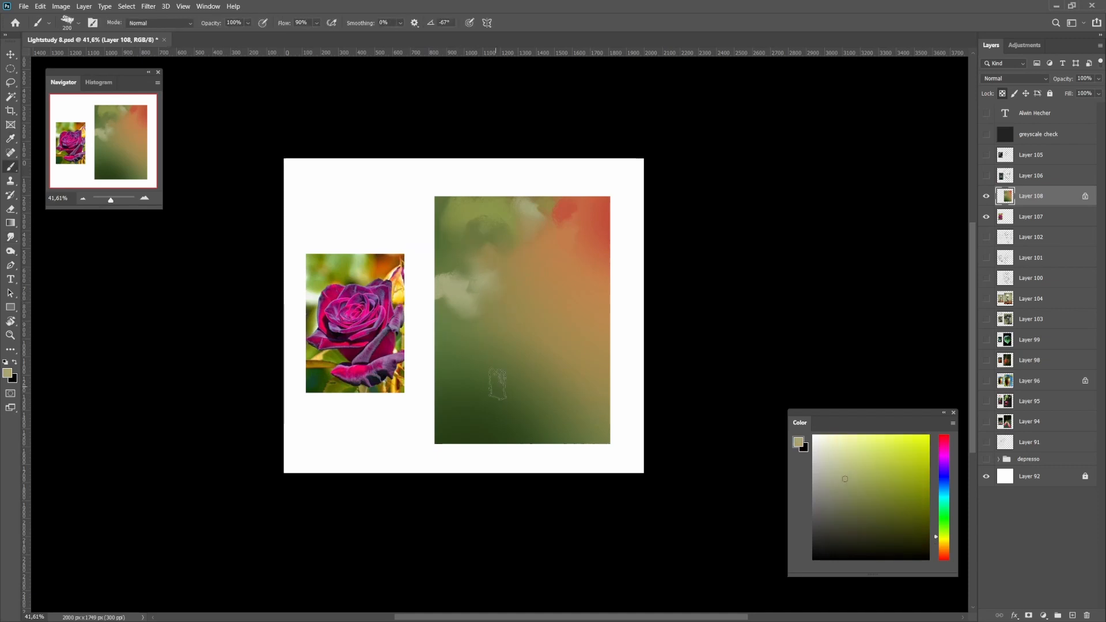
{"action": "mouse_move", "coordinate": [466, 358]}
{"action": "left_mouse_down"}
{"action": "mouse_move", "coordinate": [483, 344]}
{"action": "mouse_move", "coordinate": [452, 362]}
{"action": "mouse_move", "coordinate": [474, 350]}
{"action": "mouse_move", "coordinate": [476, 361]}
{"action": "left_mouse_up"}
{"action": "left_click", "coordinate": [487, 348], "text": "alt"}
{"action": "left_click", "coordinate": [463, 334], "text": "alt"}
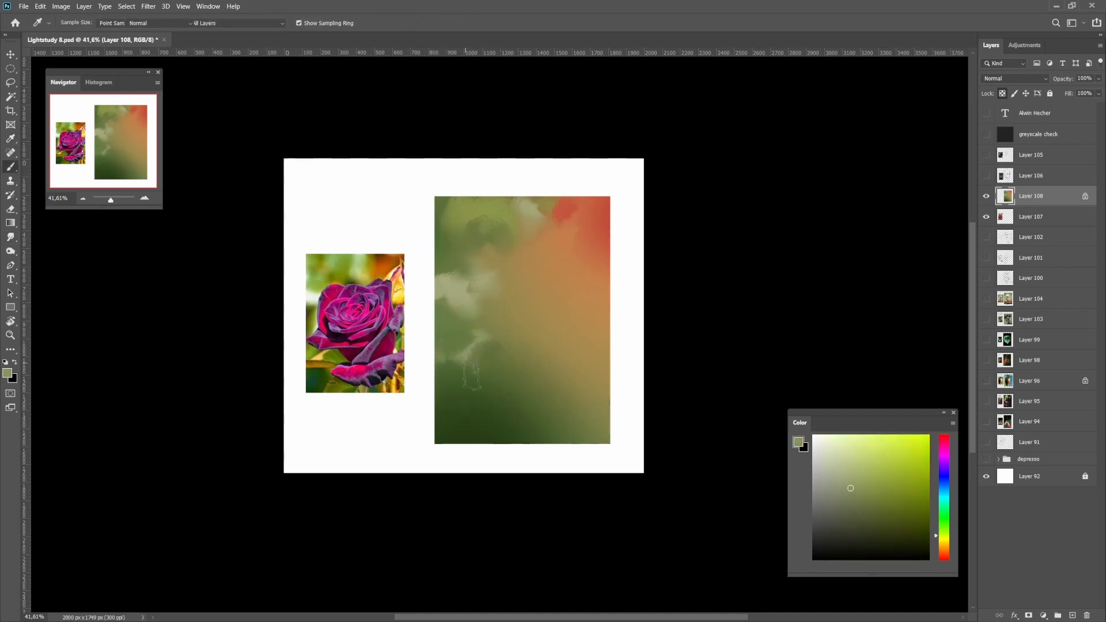
Paint dark green strokes into the rectangle's lower left area with a sampled shadow tone
{"action": "left_click", "coordinate": [477, 400], "text": "alt"}
{"action": "mouse_move", "coordinate": [441, 406]}
{"action": "left_mouse_down"}
{"action": "mouse_move", "coordinate": [496, 414]}
{"action": "mouse_move", "coordinate": [447, 406]}
{"action": "mouse_move", "coordinate": [500, 392]}
{"action": "mouse_move", "coordinate": [443, 405]}
{"action": "left_mouse_up"}
{"action": "key", "text": "["}
{"action": "left_click", "coordinate": [493, 378], "text": "alt"}
Paint a thin brown branch with a dark upper shadow coming in from the rectangle's lower left edge
{"action": "left_click", "coordinate": [468, 413], "text": "alt"}
{"action": "left_click", "coordinate": [944, 543]}
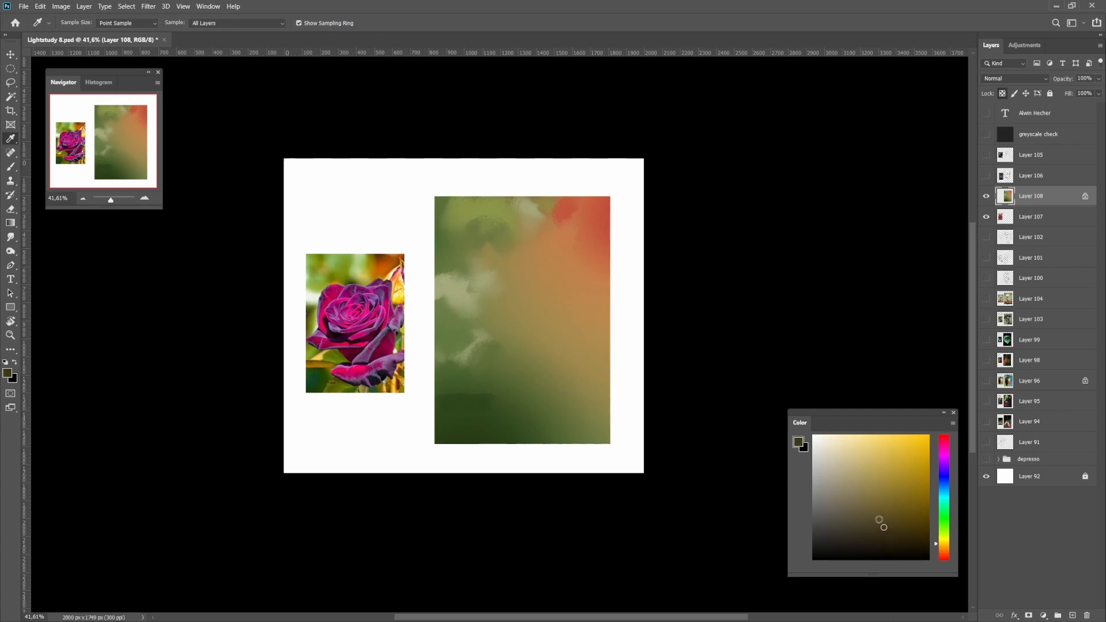
{"action": "left_click", "coordinate": [875, 502]}
{"action": "key", "text": "["}
{"action": "key", "text": "["}
{"action": "key", "text": "["}
{"action": "key", "text": "["}
{"action": "key", "text": "["}
{"action": "left_click_drag", "start_coordinate": [436, 387], "coordinate": [479, 391]}
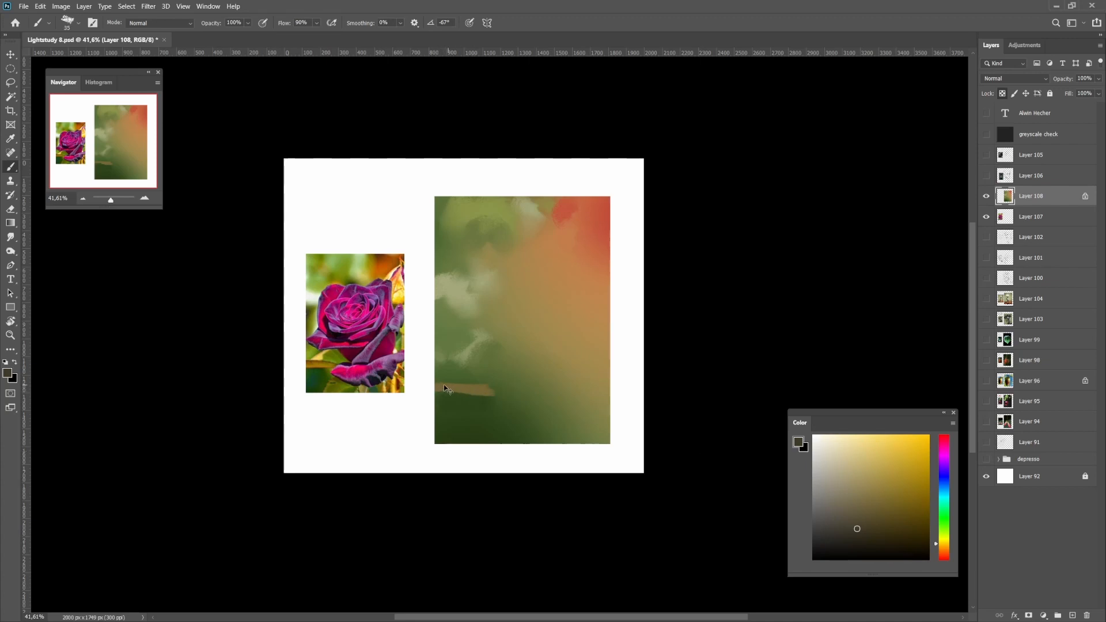
{"action": "left_click", "coordinate": [474, 391], "text": "alt"}
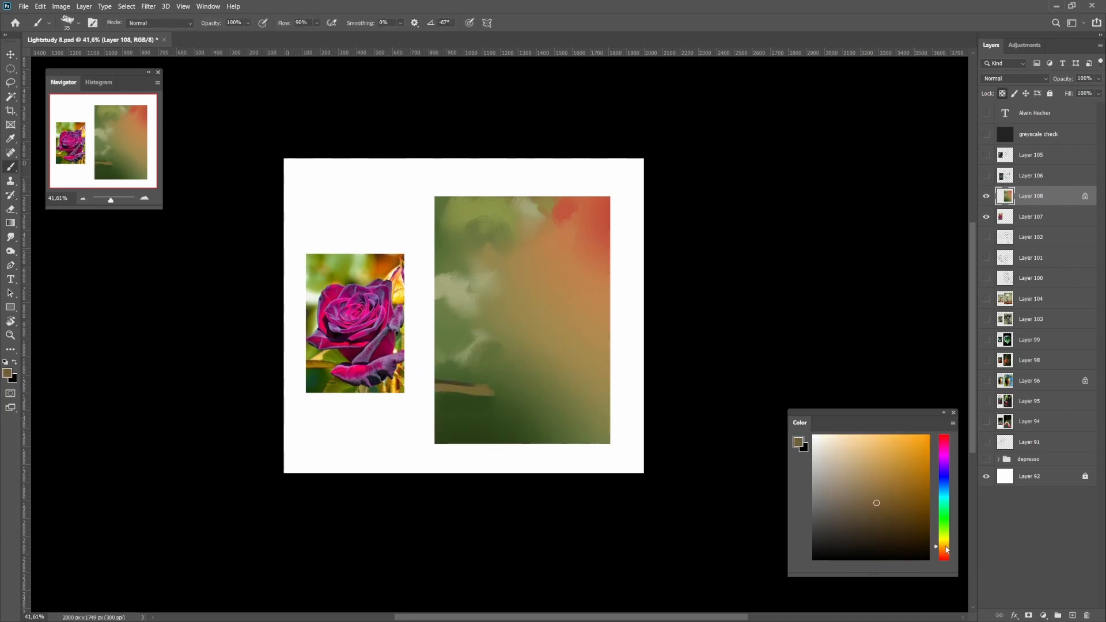
Paint a small yellow leaf shape above the branch and edge it with dark green
{"action": "key", "text": "bracketright"}
{"action": "left_click_drag", "start_coordinate": [479, 363], "coordinate": [459, 376]}
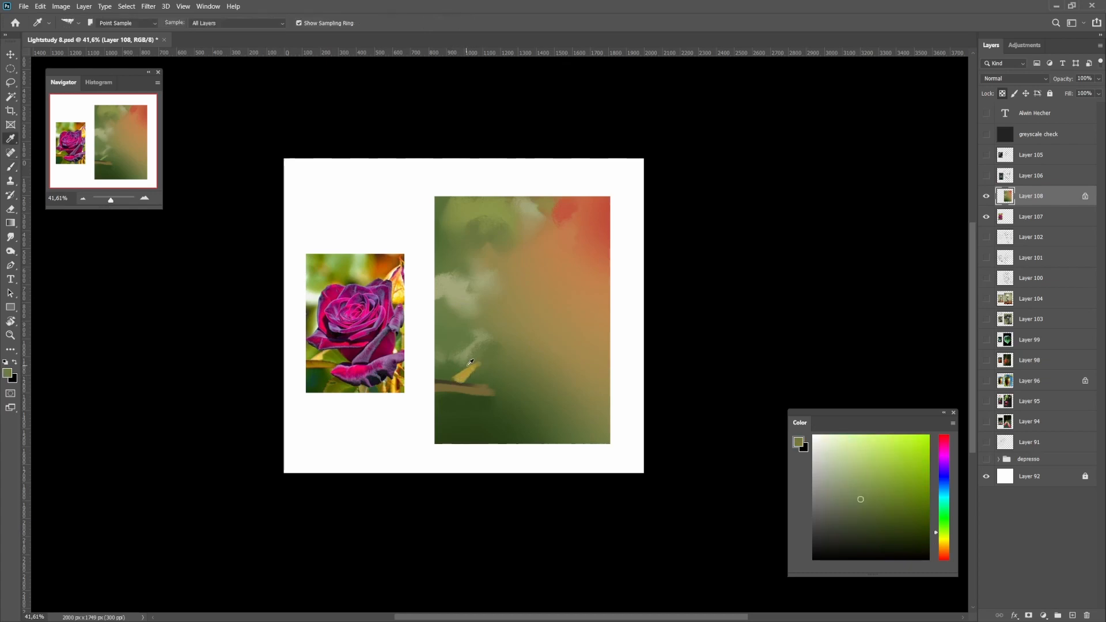
{"action": "left_click", "coordinate": [454, 375], "text": "alt"}
{"action": "left_click", "coordinate": [455, 399], "text": "alt"}
{"action": "mouse_move", "coordinate": [475, 363]}
{"action": "left_mouse_down"}
{"action": "mouse_move", "coordinate": [436, 379]}
{"action": "mouse_move", "coordinate": [477, 362]}
{"action": "left_mouse_up"}
{"action": "key", "text": "l"}
{"action": "key", "text": "g"}
{"action": "mouse_move", "coordinate": [514, 381]}
{"action": "left_mouse_down"}
{"action": "mouse_move", "coordinate": [465, 392]}
{"action": "mouse_move", "coordinate": [491, 377]}
{"action": "mouse_move", "coordinate": [490, 392]}
{"action": "left_mouse_up"}
{"action": "key", "text": "ctrl+z"}
{"action": "key", "text": "ctrl+d"}
Fill out the leaf above the branch with light yellow-green and shape its edges with sampled background greens
{"action": "left_click", "coordinate": [504, 380], "text": "alt"}
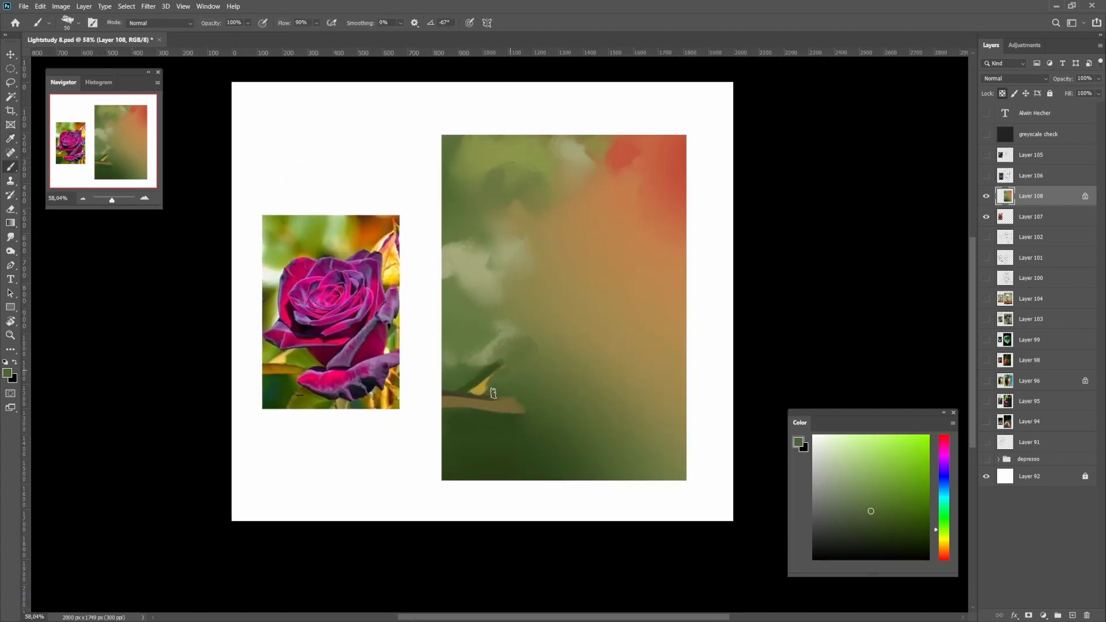
{"action": "key", "text": "alt"}
{"action": "left_click", "coordinate": [503, 394], "text": "alt"}
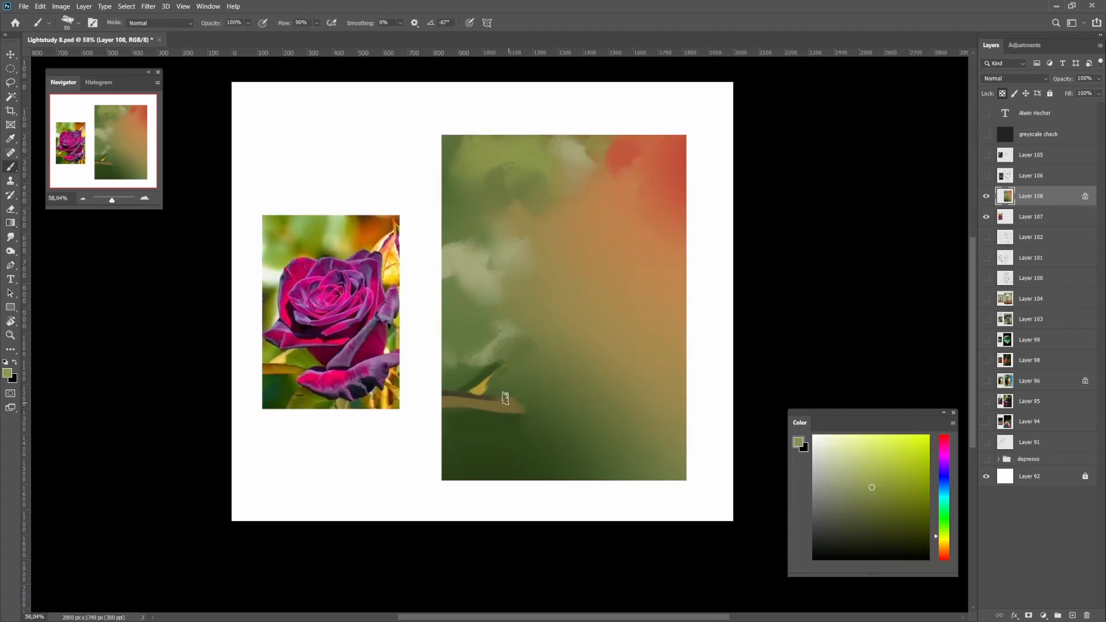
{"action": "mouse_move", "coordinate": [500, 395]}
{"action": "left_mouse_down"}
{"action": "mouse_move", "coordinate": [526, 397]}
{"action": "mouse_move", "coordinate": [512, 373]}
{"action": "mouse_move", "coordinate": [532, 400]}
{"action": "mouse_move", "coordinate": [545, 387]}
{"action": "mouse_move", "coordinate": [525, 375]}
{"action": "left_mouse_up"}
{"action": "left_click", "coordinate": [536, 373], "text": "alt"}
{"action": "left_click", "coordinate": [506, 381], "text": "alt"}
Mix an orange-brown from the sampled background orange and paint a vertical stroke in the rectangle's lower right corner
{"action": "left_click_drag", "start_coordinate": [596, 428], "coordinate": [581, 419]}
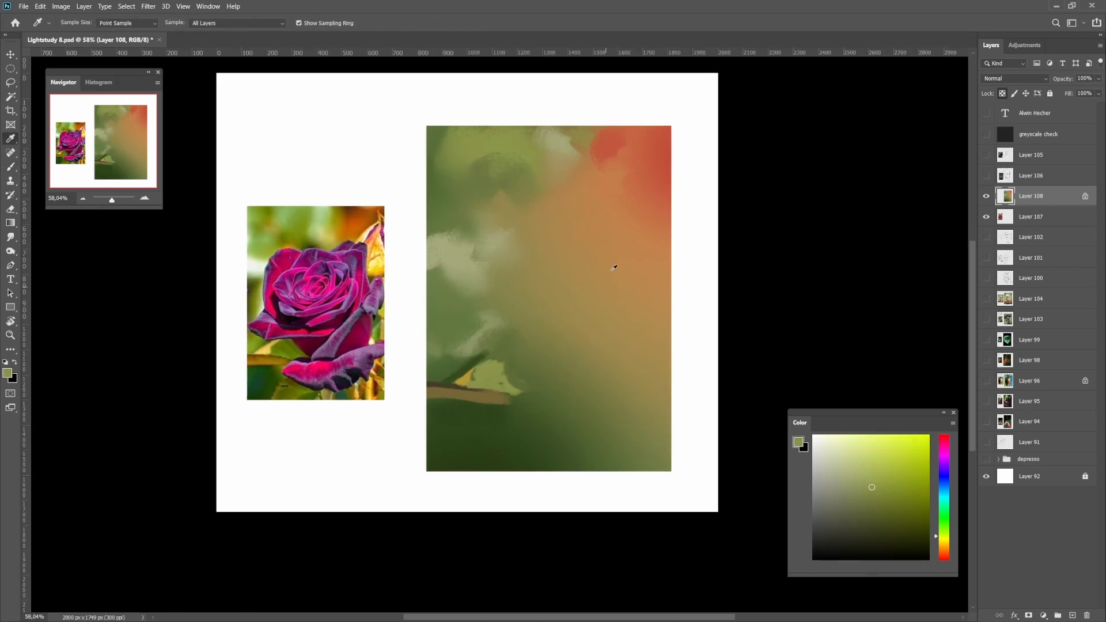
{"action": "left_click", "coordinate": [612, 268], "text": "alt"}
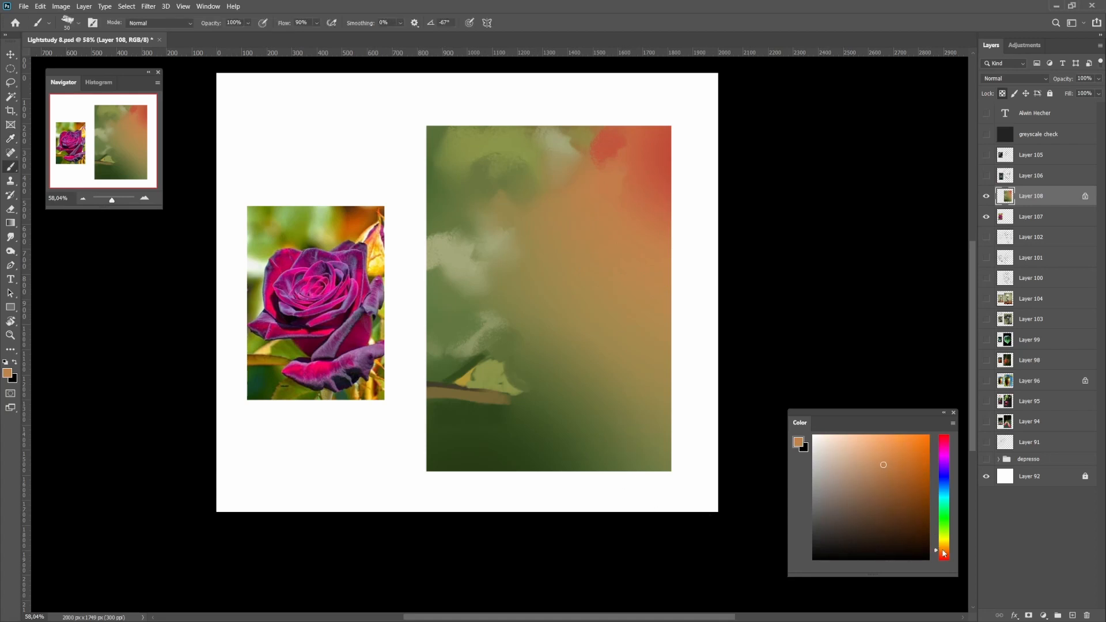
{"action": "left_click_drag", "start_coordinate": [943, 554], "coordinate": [943, 547]}
{"action": "key", "text": "bracketright"}
{"action": "key", "text": "bracketright"}
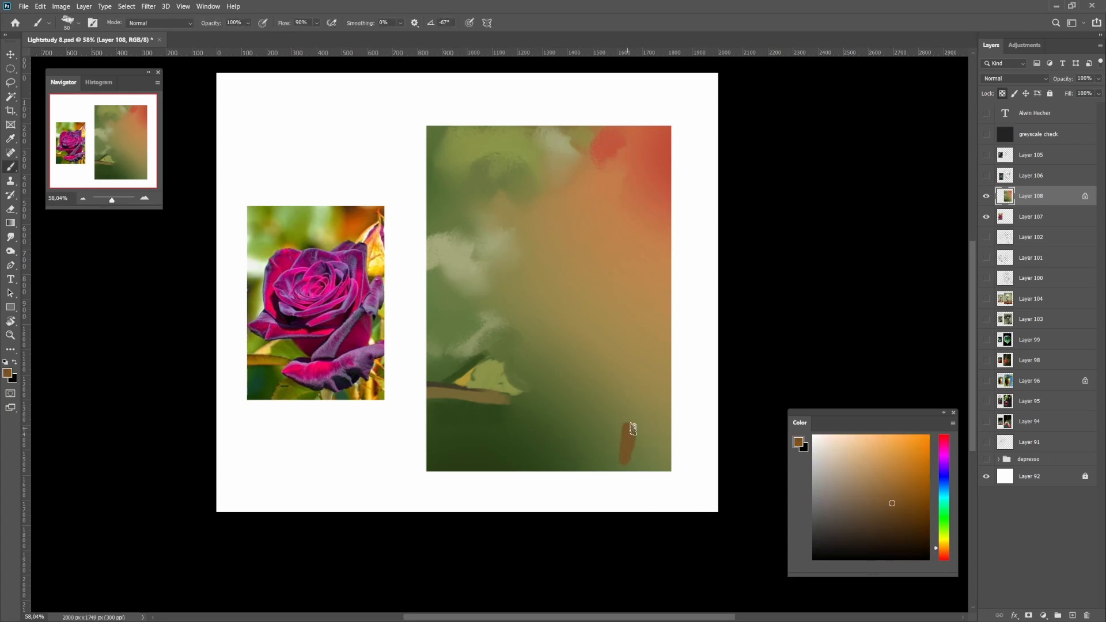
{"action": "mouse_move", "coordinate": [633, 464]}
{"action": "left_mouse_down"}
{"action": "mouse_move", "coordinate": [637, 419]}
{"action": "mouse_move", "coordinate": [638, 455]}
{"action": "left_mouse_up"}
{"action": "key", "text": "ctrl+z"}
{"action": "left_click", "coordinate": [898, 484]}
{"action": "left_click", "coordinate": [644, 413], "text": "alt"}
{"action": "mouse_move", "coordinate": [641, 417]}
{"action": "left_mouse_down"}
{"action": "mouse_move", "coordinate": [593, 456]}
{"action": "mouse_move", "coordinate": [640, 449]}
{"action": "left_mouse_up"}
Break up the orange stroke in the lower right corner with sampled tones and surrounding dabs
{"action": "left_click", "coordinate": [634, 454], "text": "alt"}
{"action": "left_click", "coordinate": [626, 446], "text": "alt"}
{"action": "left_click", "coordinate": [652, 442], "text": "alt"}
{"action": "left_click_drag", "start_coordinate": [657, 451], "coordinate": [643, 453]}
{"action": "left_click_drag", "start_coordinate": [651, 453], "coordinate": [619, 453]}
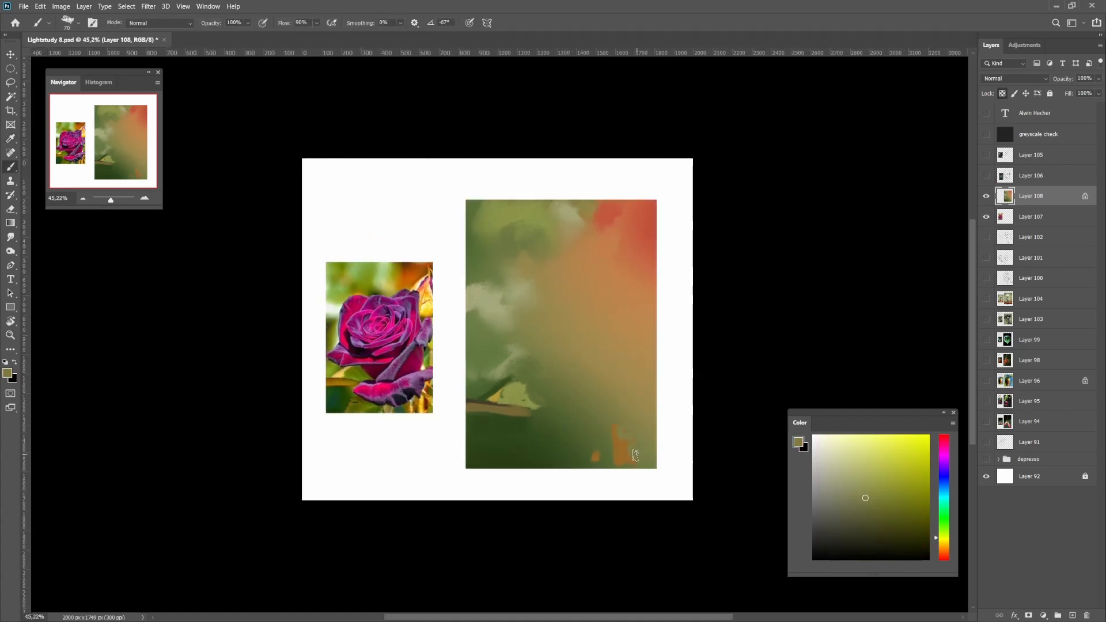
{"action": "left_click", "coordinate": [623, 451], "text": "alt"}
{"action": "left_click_drag", "start_coordinate": [942, 544], "coordinate": [943, 540]}
{"action": "left_click", "coordinate": [893, 467]}
{"action": "left_click", "coordinate": [941, 546]}
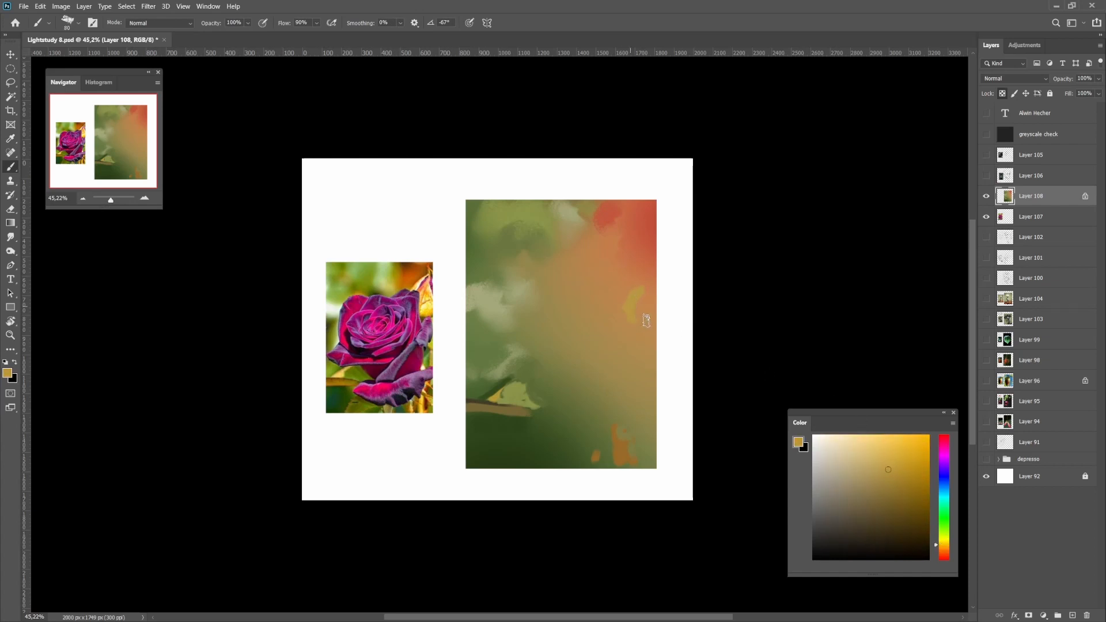
{"action": "key", "text": "ctrl+z"}
{"action": "mouse_move", "coordinate": [640, 279]}
{"action": "left_mouse_down"}
{"action": "mouse_move", "coordinate": [634, 303]}
{"action": "mouse_move", "coordinate": [630, 293]}
{"action": "mouse_move", "coordinate": [638, 327]}
{"action": "mouse_move", "coordinate": [640, 316]}
{"action": "left_mouse_up"}
{"action": "key", "text": "ctrl+z"}
{"action": "key", "text": "ctrl+z"}
Paint the light yellow bud at the rectangle's right edge and carve its outline with sampled red and orange tones
{"action": "key", "text": "]"}
{"action": "mouse_move", "coordinate": [652, 260]}
{"action": "left_mouse_down"}
{"action": "mouse_move", "coordinate": [653, 304]}
{"action": "mouse_move", "coordinate": [655, 243]}
{"action": "mouse_move", "coordinate": [644, 231]}
{"action": "mouse_move", "coordinate": [630, 275]}
{"action": "mouse_move", "coordinate": [646, 300]}
{"action": "mouse_move", "coordinate": [656, 251]}
{"action": "mouse_move", "coordinate": [626, 270]}
{"action": "mouse_move", "coordinate": [628, 302]}
{"action": "mouse_move", "coordinate": [620, 295]}
{"action": "mouse_move", "coordinate": [638, 325]}
{"action": "left_mouse_up"}
{"action": "left_click", "coordinate": [627, 264], "text": "alt"}
{"action": "left_click", "coordinate": [646, 288], "text": "alt"}
{"action": "left_click", "coordinate": [632, 247], "text": "alt"}
{"action": "left_click", "coordinate": [644, 303], "text": "alt"}
{"action": "left_click", "coordinate": [617, 287], "text": "alt"}
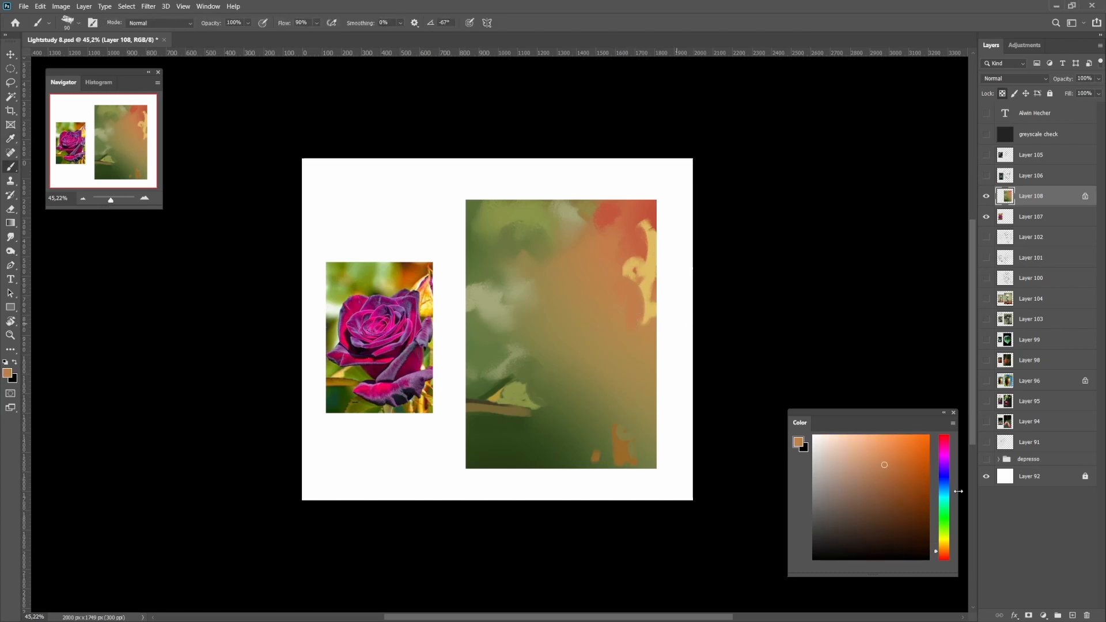
Mix a dark magenta-purple for the rose and try out strokes with it on the background
{"action": "left_click", "coordinate": [945, 452]}
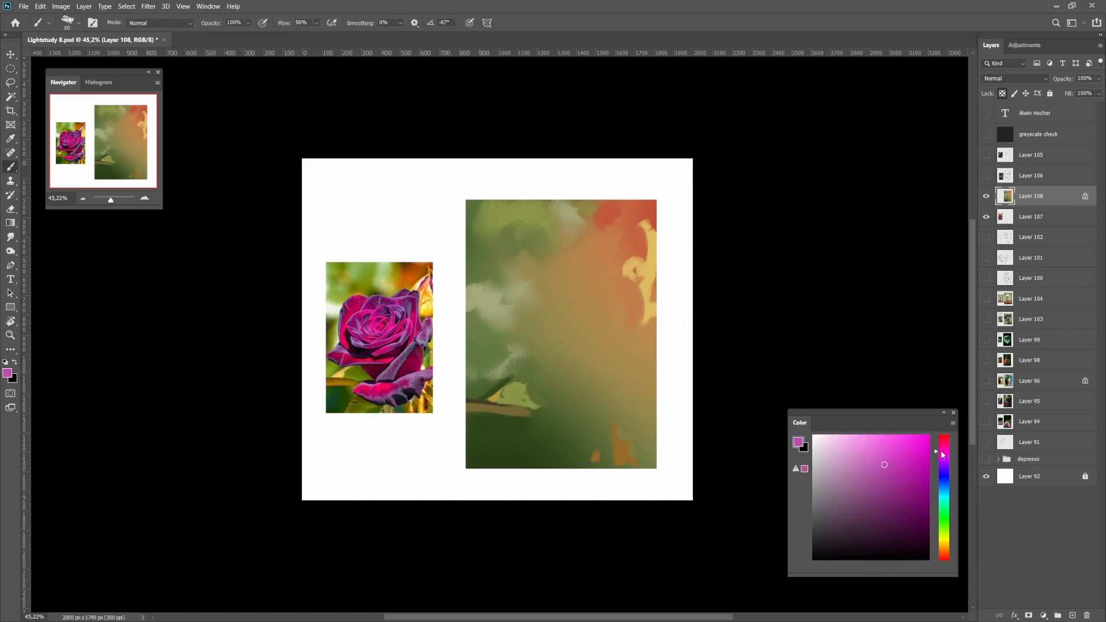
{"action": "left_click", "coordinate": [874, 506]}
{"action": "mouse_move", "coordinate": [536, 299]}
{"action": "left_mouse_down"}
{"action": "mouse_move", "coordinate": [581, 313]}
{"action": "mouse_move", "coordinate": [601, 377]}
{"action": "mouse_move", "coordinate": [559, 350]}
{"action": "mouse_move", "coordinate": [575, 377]}
{"action": "left_mouse_up"}
{"action": "key", "text": "ctrl+z"}
{"action": "mouse_move", "coordinate": [613, 438]}
{"action": "left_mouse_down"}
{"action": "mouse_move", "coordinate": [561, 446]}
{"action": "mouse_move", "coordinate": [657, 416]}
{"action": "left_mouse_up"}
{"action": "key", "text": "ctrl+z"}
{"action": "left_click_drag", "start_coordinate": [638, 421], "coordinate": [600, 431]}
{"action": "key", "text": "bracketright"}
{"action": "key", "text": "bracketright"}
{"action": "key", "text": "bracketright"}
{"action": "key", "text": "bracketright"}
{"action": "key", "text": "bracketright"}
{"action": "key", "text": "bracketright"}
{"action": "key", "text": "bracketright"}
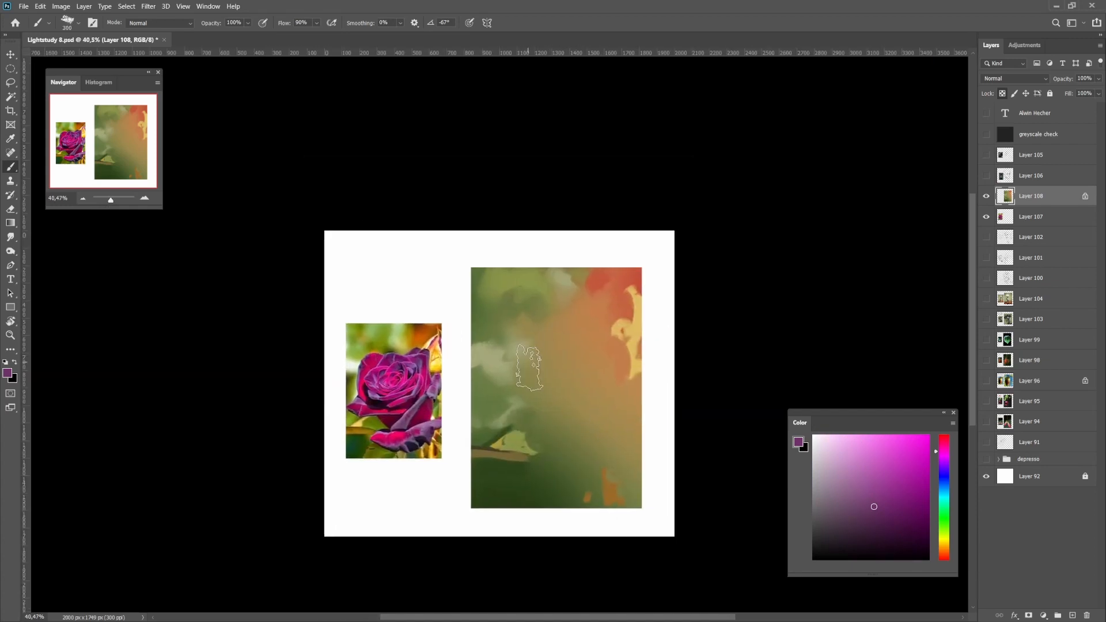
{"action": "left_click", "coordinate": [525, 370]}
{"action": "key", "text": "ctrl+z"}
Paint the rose's left petals in dark purple with a smaller brush, adding a short stroke toward the flower's base
{"action": "key", "text": "bracketleft"}
{"action": "key", "text": "bracketleft"}
{"action": "key", "text": "bracketleft"}
{"action": "key", "text": "bracketleft"}
{"action": "key", "text": "bracketleft"}
{"action": "key", "text": "bracketleft"}
{"action": "left_click_drag", "start_coordinate": [532, 319], "coordinate": [516, 382]}
{"action": "left_click_drag", "start_coordinate": [521, 338], "coordinate": [533, 321]}
{"action": "key", "text": "ctrl+z"}
{"action": "mouse_move", "coordinate": [518, 382]}
{"action": "left_mouse_down"}
{"action": "mouse_move", "coordinate": [518, 325]}
{"action": "mouse_move", "coordinate": [543, 387]}
{"action": "mouse_move", "coordinate": [538, 370]}
{"action": "mouse_move", "coordinate": [479, 396]}
{"action": "mouse_move", "coordinate": [520, 408]}
{"action": "mouse_move", "coordinate": [493, 403]}
{"action": "mouse_move", "coordinate": [514, 366]}
{"action": "mouse_move", "coordinate": [502, 380]}
{"action": "mouse_move", "coordinate": [509, 395]}
{"action": "mouse_move", "coordinate": [575, 395]}
{"action": "left_mouse_up"}
{"action": "key", "text": "bracketleft"}
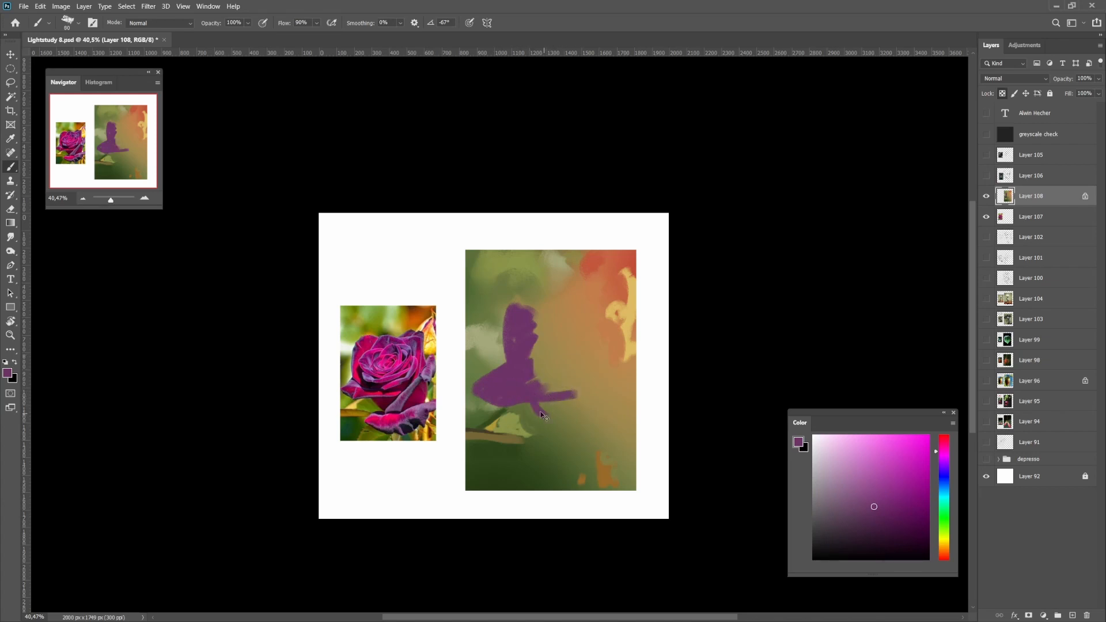
Block in the rose's right petal in dark purple and outline the large lower petal beneath it
{"action": "key", "text": "bracketright"}
{"action": "mouse_move", "coordinate": [602, 372]}
{"action": "left_mouse_down"}
{"action": "mouse_move", "coordinate": [544, 427]}
{"action": "mouse_move", "coordinate": [536, 405]}
{"action": "mouse_move", "coordinate": [567, 416]}
{"action": "left_mouse_up"}
{"action": "key", "text": "bracketleft"}
{"action": "left_click_drag", "start_coordinate": [611, 365], "coordinate": [563, 436]}
{"action": "left_click_drag", "start_coordinate": [605, 370], "coordinate": [552, 425]}
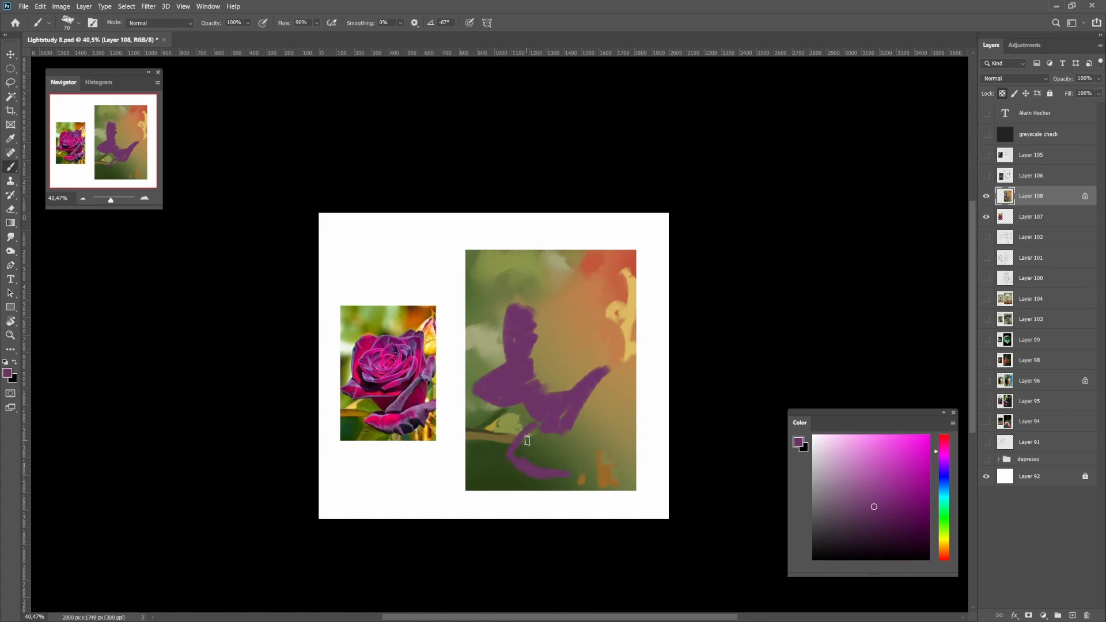
{"action": "mouse_move", "coordinate": [531, 468]}
{"action": "left_mouse_down"}
{"action": "mouse_move", "coordinate": [636, 420]}
{"action": "mouse_move", "coordinate": [560, 440]}
{"action": "mouse_move", "coordinate": [545, 430]}
{"action": "mouse_move", "coordinate": [564, 460]}
{"action": "mouse_move", "coordinate": [616, 437]}
{"action": "mouse_move", "coordinate": [564, 446]}
{"action": "mouse_move", "coordinate": [586, 431]}
{"action": "left_mouse_up"}
Fill the rose's lower petal and centre with solid dark purple, adjusting the brush size to suit each area
{"action": "key", "text": "]"}
{"action": "key", "text": "["}
{"action": "key", "text": "["}
{"action": "mouse_move", "coordinate": [603, 404]}
{"action": "left_mouse_down"}
{"action": "mouse_move", "coordinate": [594, 417]}
{"action": "mouse_move", "coordinate": [608, 395]}
{"action": "mouse_move", "coordinate": [600, 417]}
{"action": "mouse_move", "coordinate": [589, 384]}
{"action": "mouse_move", "coordinate": [597, 397]}
{"action": "left_mouse_up"}
{"action": "key", "text": "ctrl+z"}
{"action": "mouse_move", "coordinate": [515, 417]}
{"action": "left_mouse_down"}
{"action": "mouse_move", "coordinate": [498, 408]}
{"action": "mouse_move", "coordinate": [519, 420]}
{"action": "mouse_move", "coordinate": [554, 393]}
{"action": "mouse_move", "coordinate": [544, 403]}
{"action": "mouse_move", "coordinate": [518, 391]}
{"action": "mouse_move", "coordinate": [532, 403]}
{"action": "mouse_move", "coordinate": [534, 429]}
{"action": "mouse_move", "coordinate": [477, 422]}
{"action": "left_mouse_up"}
{"action": "key", "text": "]"}
{"action": "key", "text": "]"}
{"action": "key", "text": "]"}
{"action": "key", "text": "]"}
{"action": "key", "text": "]"}
{"action": "key", "text": "]"}
{"action": "key", "text": "]"}
{"action": "key", "text": "]"}
{"action": "key", "text": "]"}
{"action": "key", "text": "ctrl+z"}
{"action": "key", "text": "["}
{"action": "key", "text": "["}
{"action": "key", "text": "["}
{"action": "key", "text": "["}
{"action": "key", "text": "["}
{"action": "key", "text": "["}
{"action": "key", "text": "["}
{"action": "key", "text": "["}
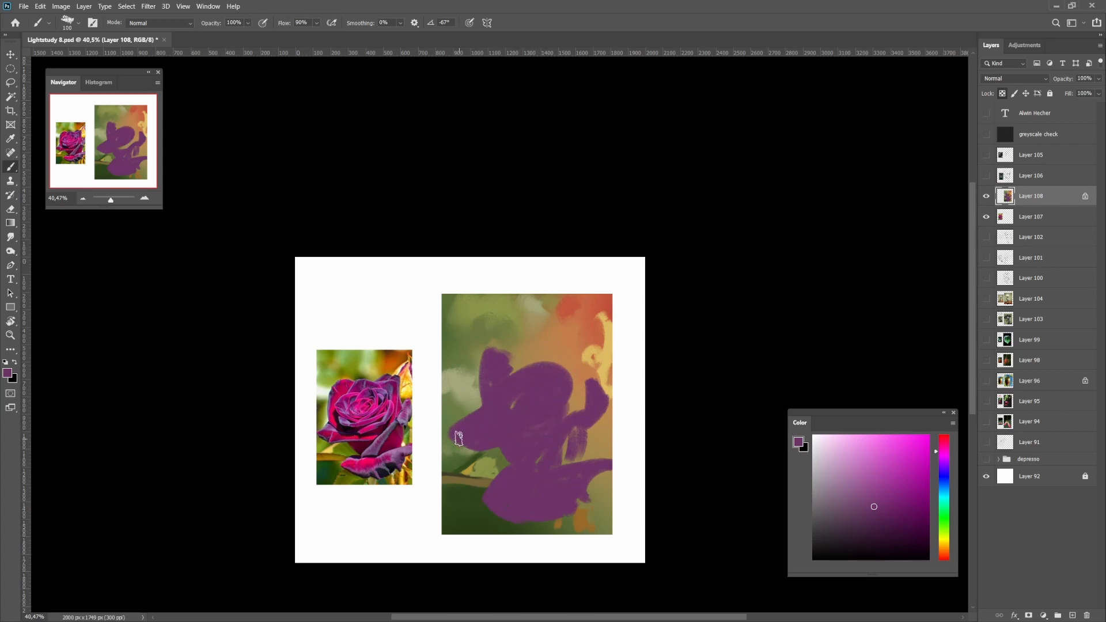
Fill the rose's upper and side petals with dark purple to complete its silhouette
{"action": "mouse_move", "coordinate": [479, 352]}
{"action": "left_mouse_down"}
{"action": "mouse_move", "coordinate": [473, 403]}
{"action": "mouse_move", "coordinate": [490, 424]}
{"action": "left_mouse_up"}
{"action": "mouse_move", "coordinate": [476, 375]}
{"action": "left_mouse_down"}
{"action": "mouse_move", "coordinate": [578, 350]}
{"action": "mouse_move", "coordinate": [589, 407]}
{"action": "mouse_move", "coordinate": [608, 403]}
{"action": "mouse_move", "coordinate": [565, 451]}
{"action": "mouse_move", "coordinate": [540, 449]}
{"action": "left_mouse_up"}
{"action": "key", "text": "ctrl+z"}
{"action": "key", "text": "ctrl+z"}
{"action": "key", "text": "ctrl+z"}
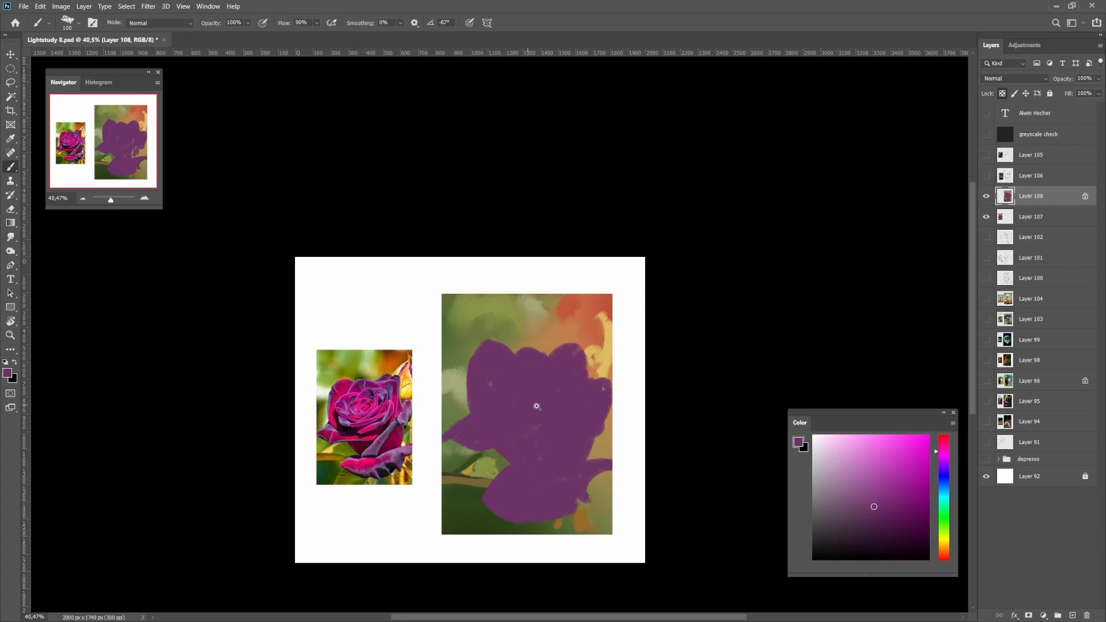
Mix a bright pink and try out highlight strokes on the rose's centre and upper left petal
{"action": "left_click_drag", "start_coordinate": [536, 406], "coordinate": [599, 417]}
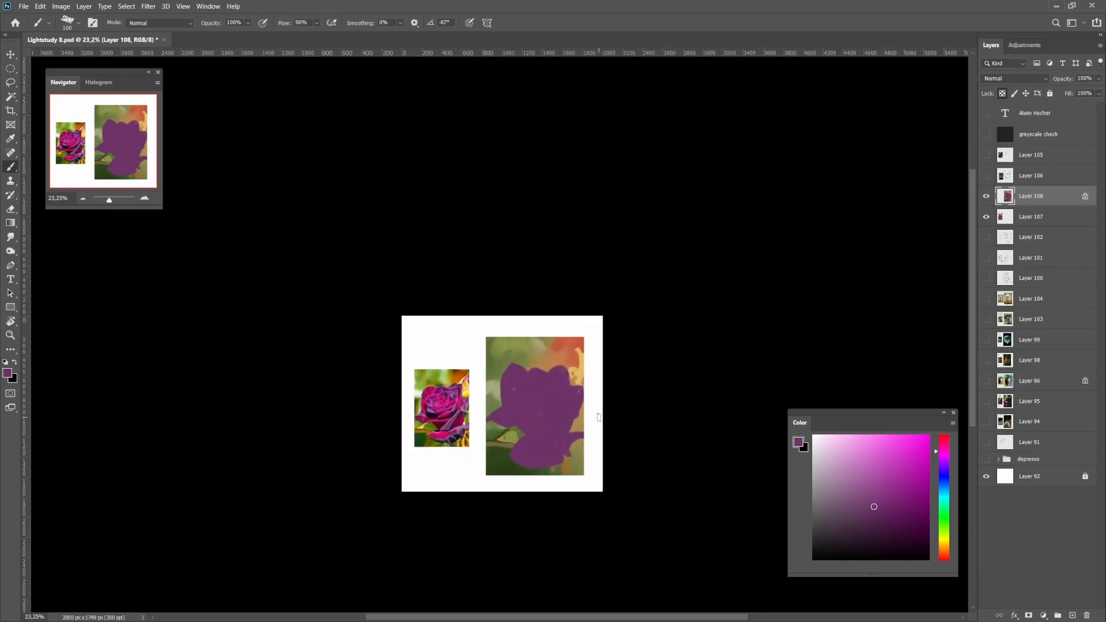
{"action": "left_click", "coordinate": [944, 553]}
{"action": "left_click", "coordinate": [940, 561]}
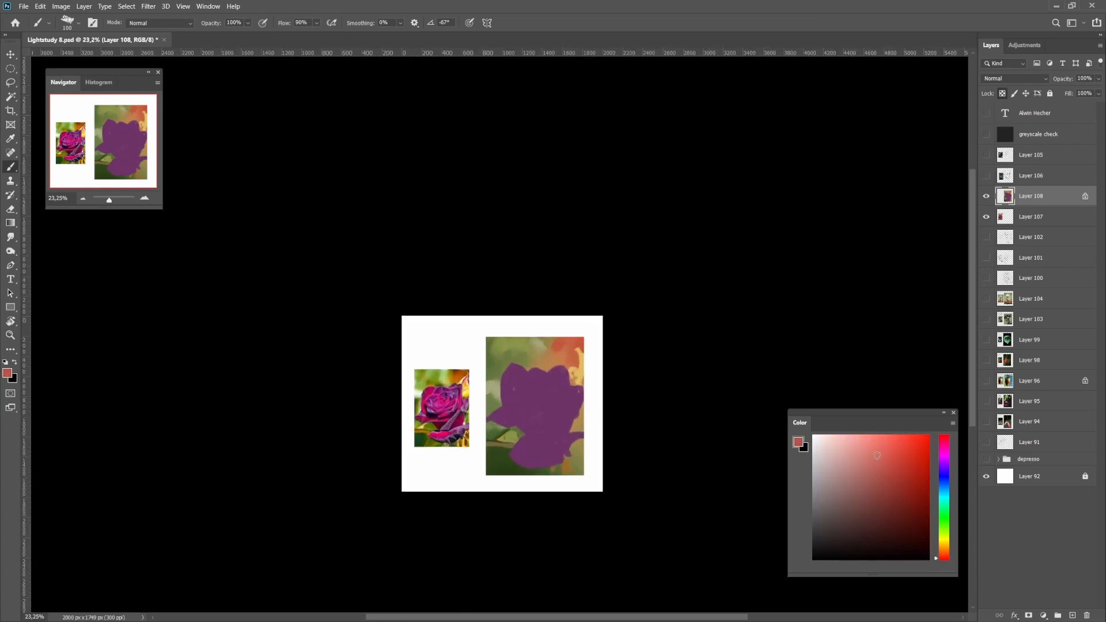
{"action": "left_click_drag", "start_coordinate": [523, 401], "coordinate": [568, 419]}
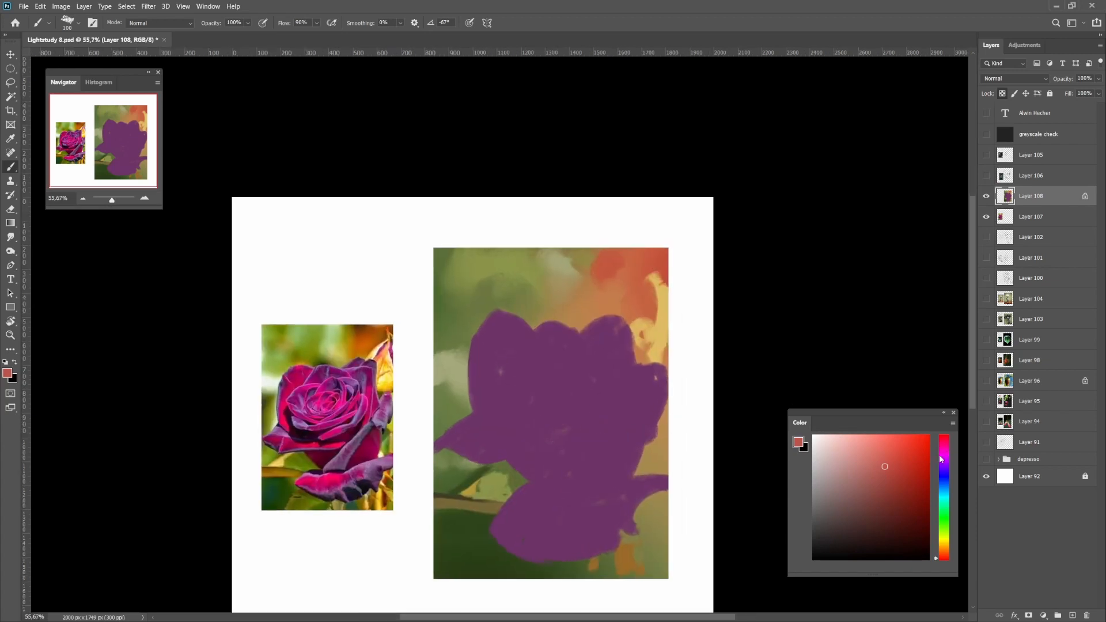
{"action": "left_click", "coordinate": [945, 448]}
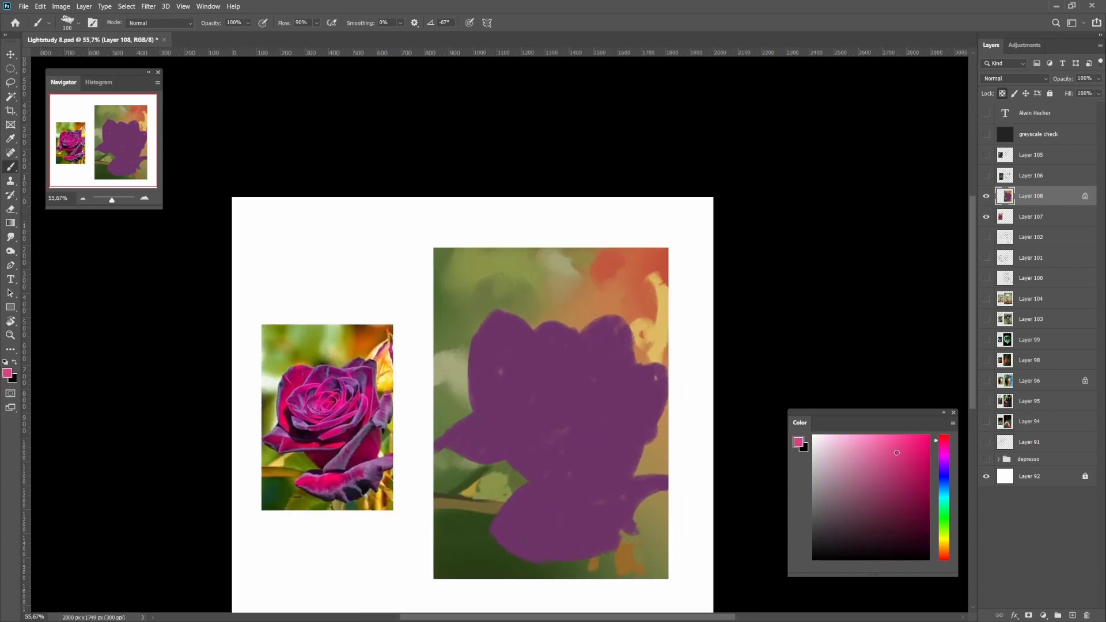
{"action": "left_click_drag", "start_coordinate": [896, 452], "coordinate": [894, 452]}
{"action": "mouse_move", "coordinate": [502, 383]}
{"action": "left_mouse_down"}
{"action": "mouse_move", "coordinate": [501, 395]}
{"action": "mouse_move", "coordinate": [547, 412]}
{"action": "left_mouse_up"}
{"action": "left_click_drag", "start_coordinate": [600, 424], "coordinate": [561, 420]}
{"action": "key", "text": "ctrl+z"}
{"action": "key", "text": "bracketright"}
{"action": "left_click_drag", "start_coordinate": [457, 328], "coordinate": [442, 372]}
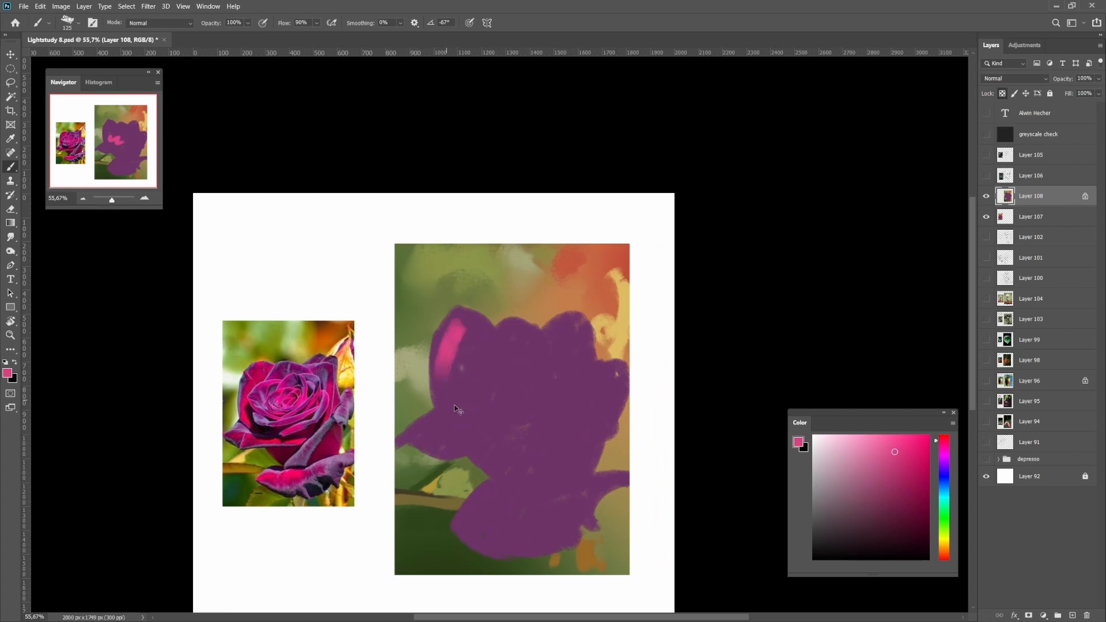
{"action": "key", "text": "ctrl+z"}
Pick a very dark purple and paint two shadow spots along the bottom edge of the rose's lower petal
{"action": "left_click", "coordinate": [549, 388], "text": "alt"}
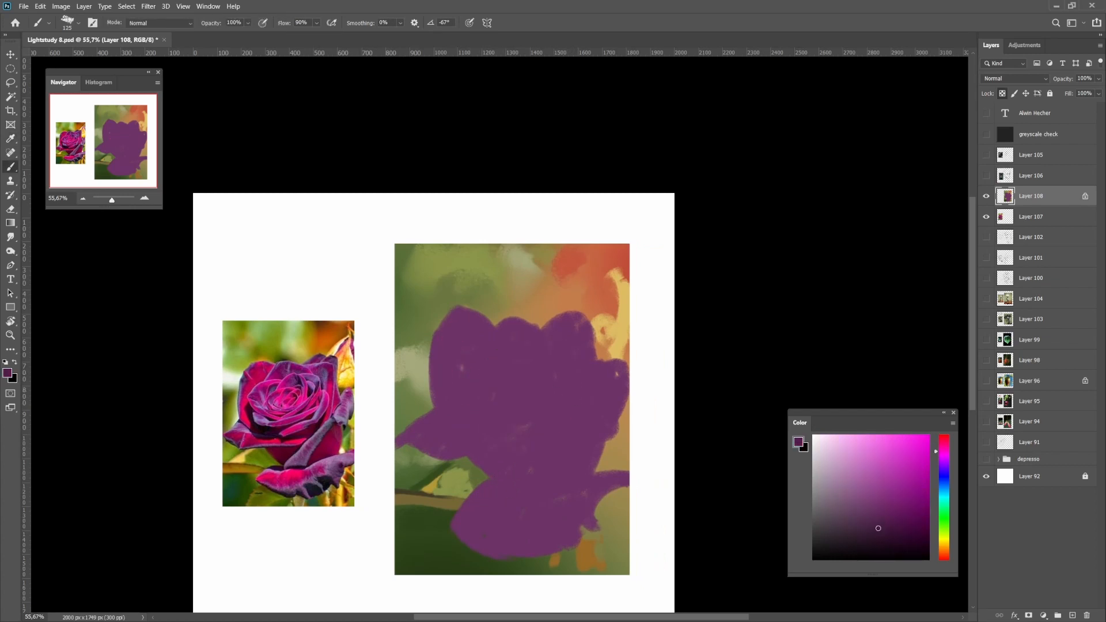
{"action": "mouse_move", "coordinate": [553, 546]}
{"action": "left_mouse_down"}
{"action": "mouse_move", "coordinate": [523, 547]}
{"action": "mouse_move", "coordinate": [563, 530]}
{"action": "mouse_move", "coordinate": [569, 539]}
{"action": "left_mouse_up"}
{"action": "key", "text": "ctrl+z"}
{"action": "key", "text": "bracketleft"}
Select a narrow wedge at the lower petal's upper left edge, shade it with a dark purple gradient and deselect
{"action": "key", "text": "l"}
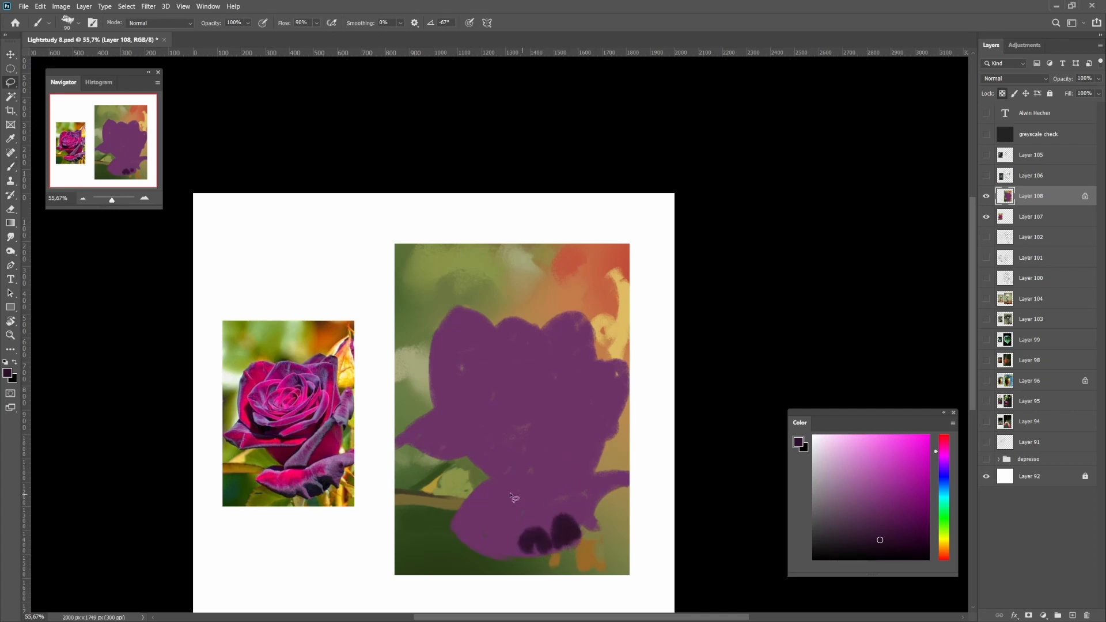
{"action": "key", "text": "g"}
{"action": "mouse_move", "coordinate": [506, 479]}
{"action": "left_mouse_down"}
{"action": "mouse_move", "coordinate": [480, 487]}
{"action": "mouse_move", "coordinate": [474, 504]}
{"action": "left_mouse_up"}
{"action": "key", "text": "ctrl+d"}
{"action": "key", "text": "b"}
Paint a dark shadow down the rose's right petal using dark purple tones sampled from the painting
{"action": "left_click", "coordinate": [507, 499], "text": "alt"}
{"action": "left_click", "coordinate": [496, 479], "text": "alt"}
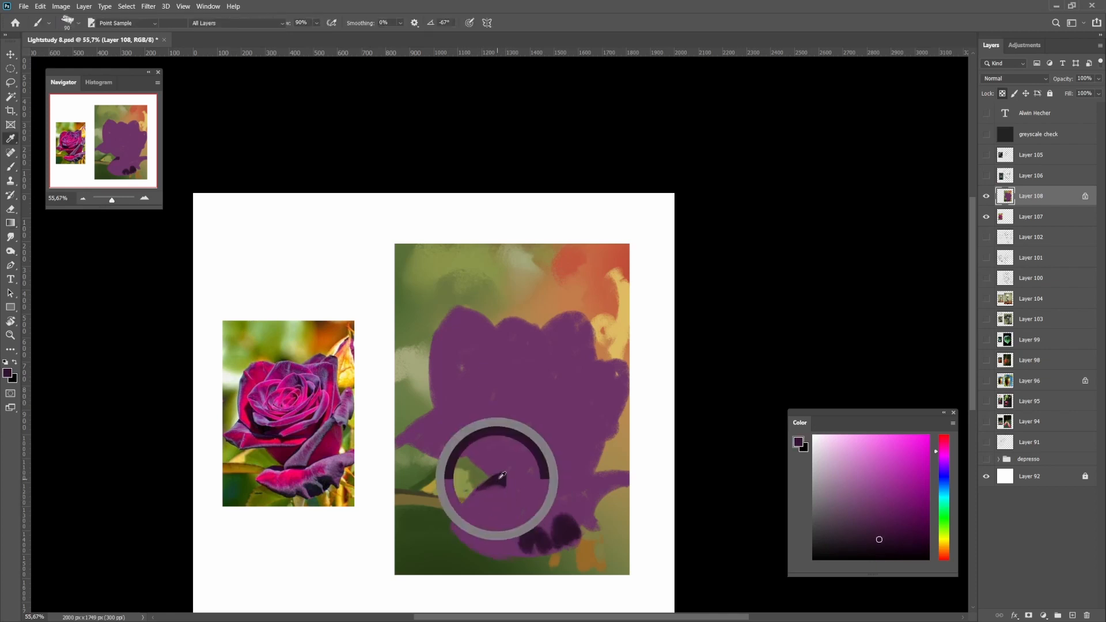
{"action": "key", "text": "bracketright"}
{"action": "key", "text": "bracketright"}
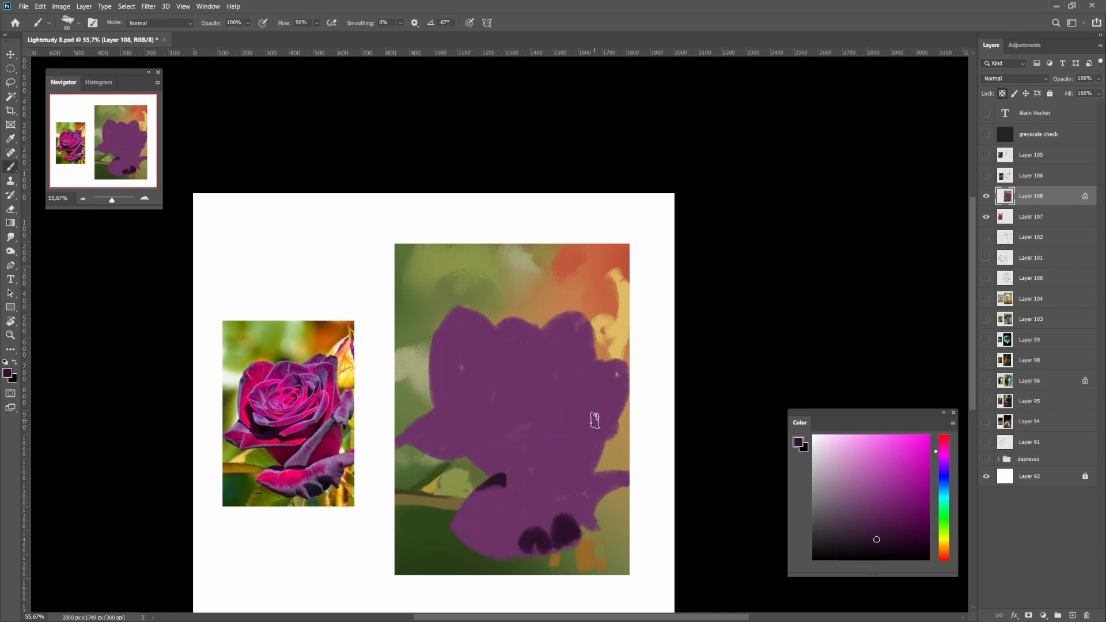
{"action": "mouse_move", "coordinate": [616, 368]}
{"action": "left_mouse_down"}
{"action": "mouse_move", "coordinate": [581, 434]}
{"action": "mouse_move", "coordinate": [620, 401]}
{"action": "mouse_move", "coordinate": [593, 394]}
{"action": "mouse_move", "coordinate": [606, 371]}
{"action": "mouse_move", "coordinate": [587, 415]}
{"action": "left_mouse_up"}
{"action": "left_click", "coordinate": [594, 396], "text": "alt"}
{"action": "left_click", "coordinate": [612, 370], "text": "alt"}
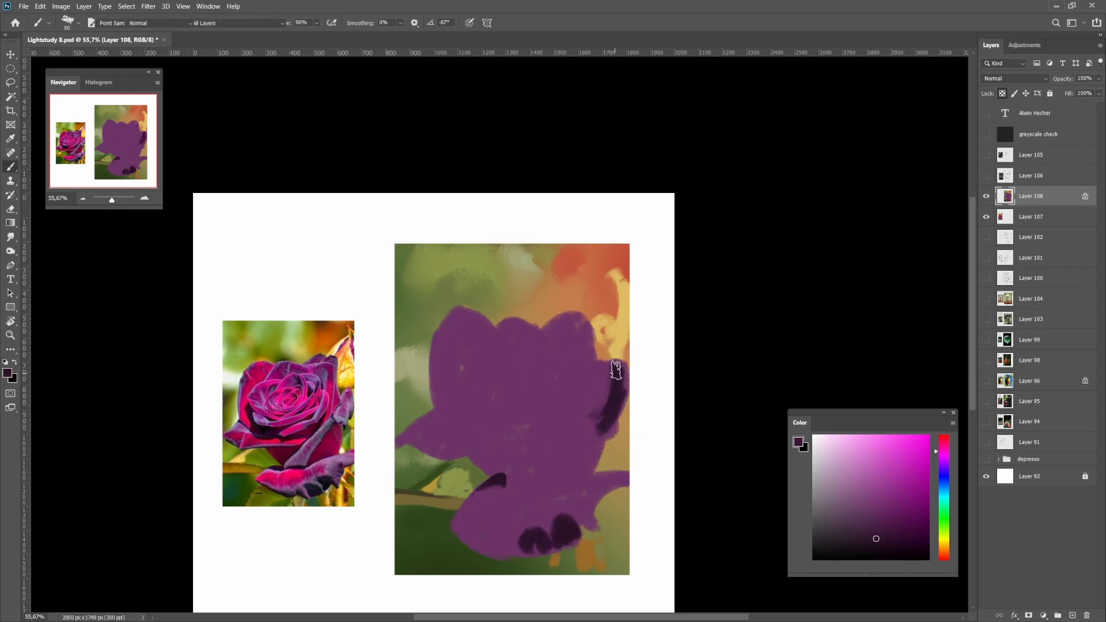
{"action": "left_click_drag", "start_coordinate": [612, 371], "coordinate": [595, 414]}
{"action": "key", "text": "bracketright"}
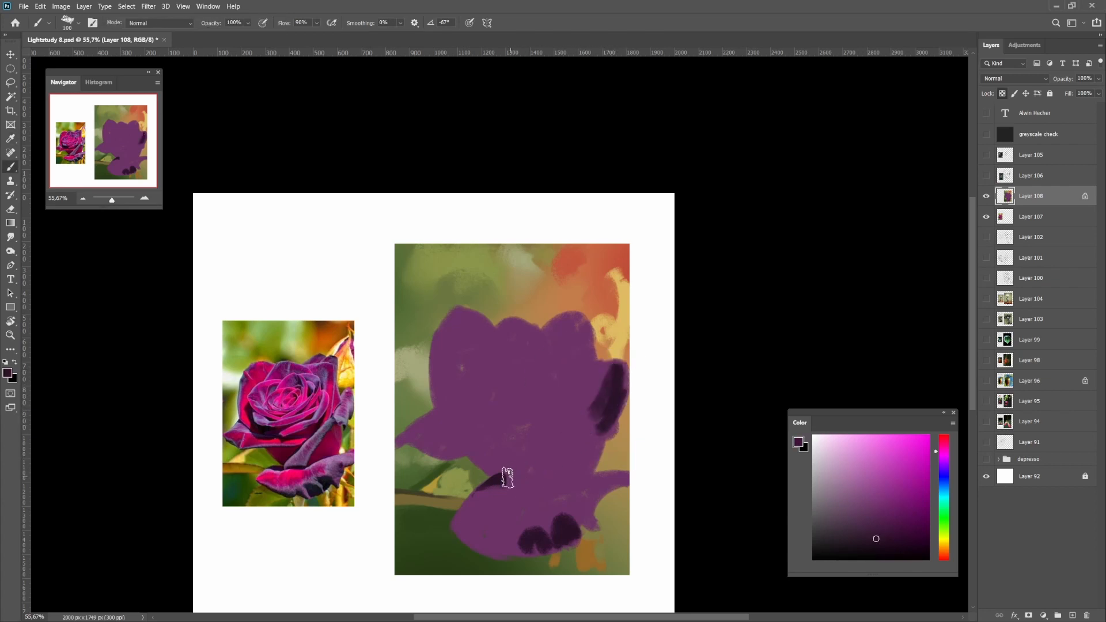
Paint a diagonal dark band linking the lower petal's fold to the right petal's shadow and sample purples along its edge for blending
{"action": "mouse_move", "coordinate": [506, 479]}
{"action": "left_mouse_down"}
{"action": "mouse_move", "coordinate": [590, 423]}
{"action": "mouse_move", "coordinate": [535, 483]}
{"action": "mouse_move", "coordinate": [516, 479]}
{"action": "mouse_move", "coordinate": [540, 462]}
{"action": "left_mouse_up"}
{"action": "key", "text": "bracketleft"}
{"action": "scroll", "coordinate": [556, 471], "scroll_direction": "down", "scroll_amount": 5}
{"action": "scroll", "coordinate": [574, 487], "scroll_direction": "up", "scroll_amount": 4}
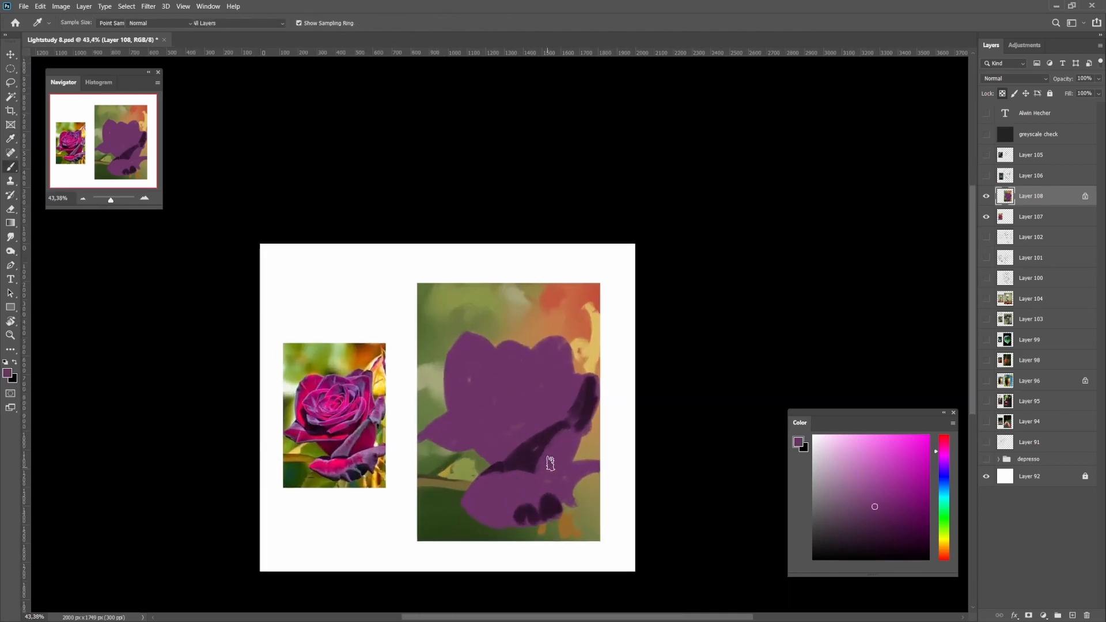
{"action": "left_click", "coordinate": [548, 434], "text": "alt"}
{"action": "scroll", "coordinate": [545, 450], "scroll_direction": "up", "scroll_amount": 1}
{"action": "left_click", "coordinate": [575, 412], "text": "alt"}
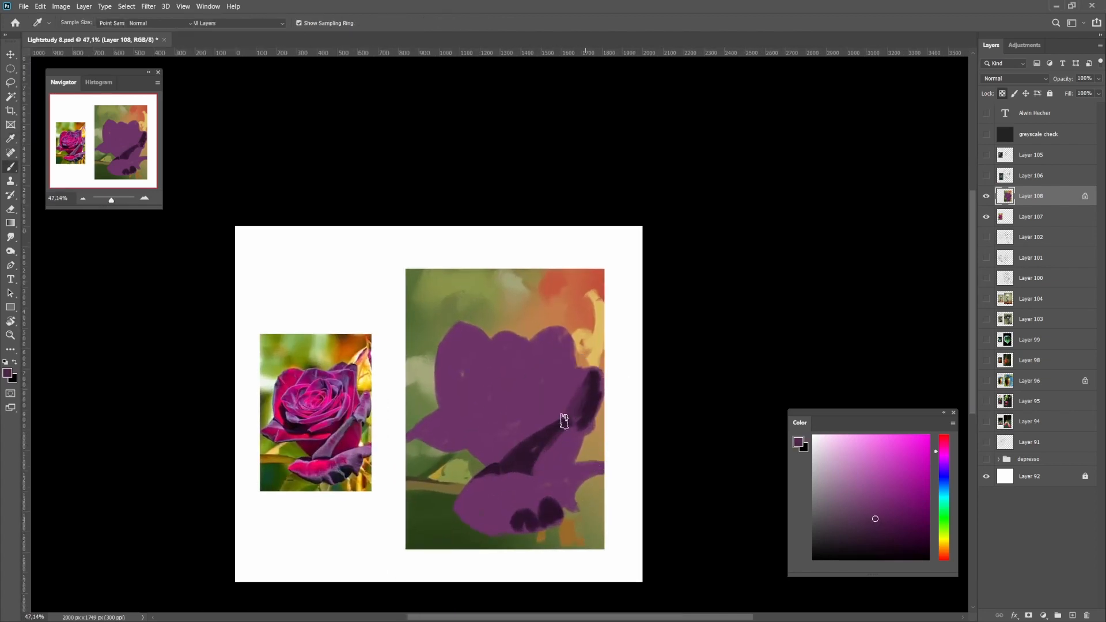
Sample dark purple and paint shadow patches on the bloom's lower left side and near its upper right petals
{"action": "left_click", "coordinate": [565, 396], "text": "alt"}
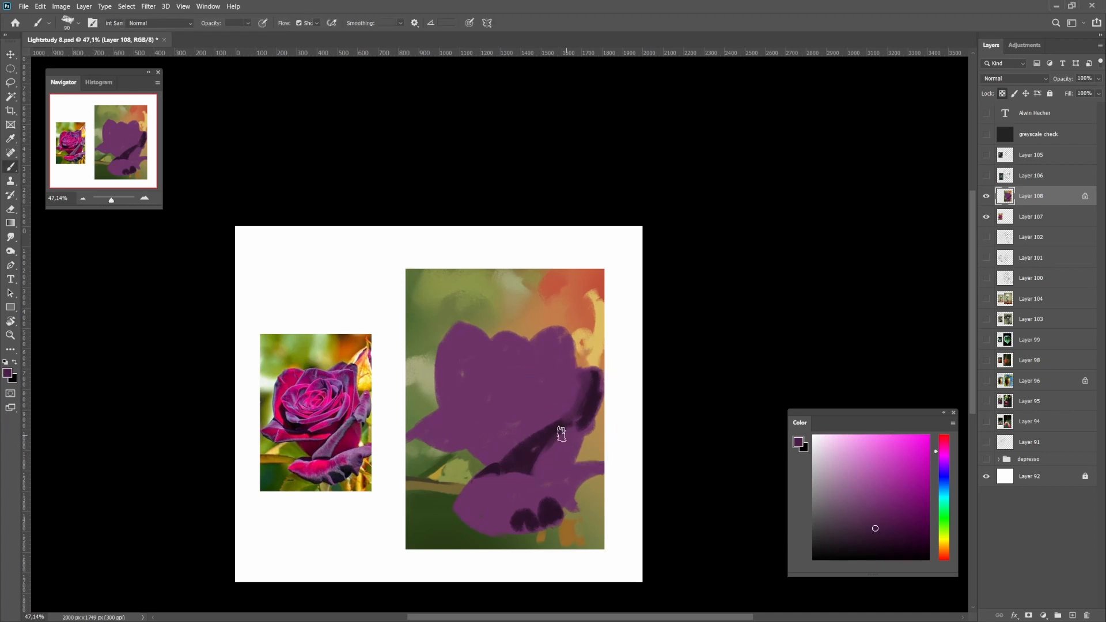
{"action": "mouse_move", "coordinate": [461, 420]}
{"action": "left_mouse_down"}
{"action": "mouse_move", "coordinate": [484, 425]}
{"action": "mouse_move", "coordinate": [457, 426]}
{"action": "mouse_move", "coordinate": [451, 409]}
{"action": "left_mouse_up"}
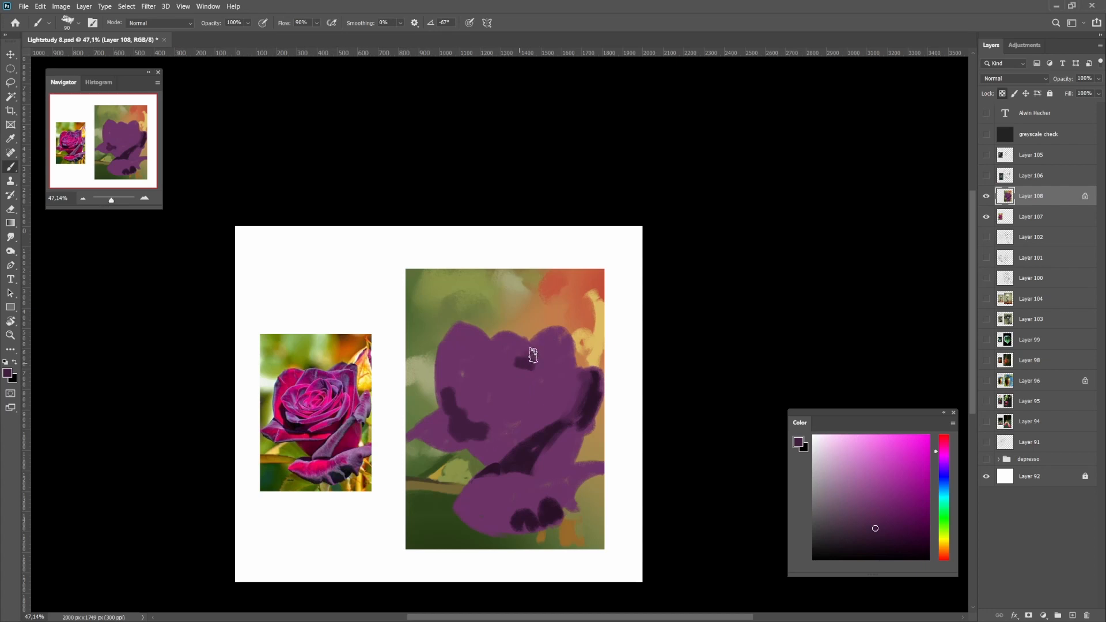
{"action": "scroll", "coordinate": [561, 403], "scroll_direction": "down", "scroll_amount": 5}
{"action": "left_click_drag", "start_coordinate": [524, 453], "coordinate": [580, 424]}
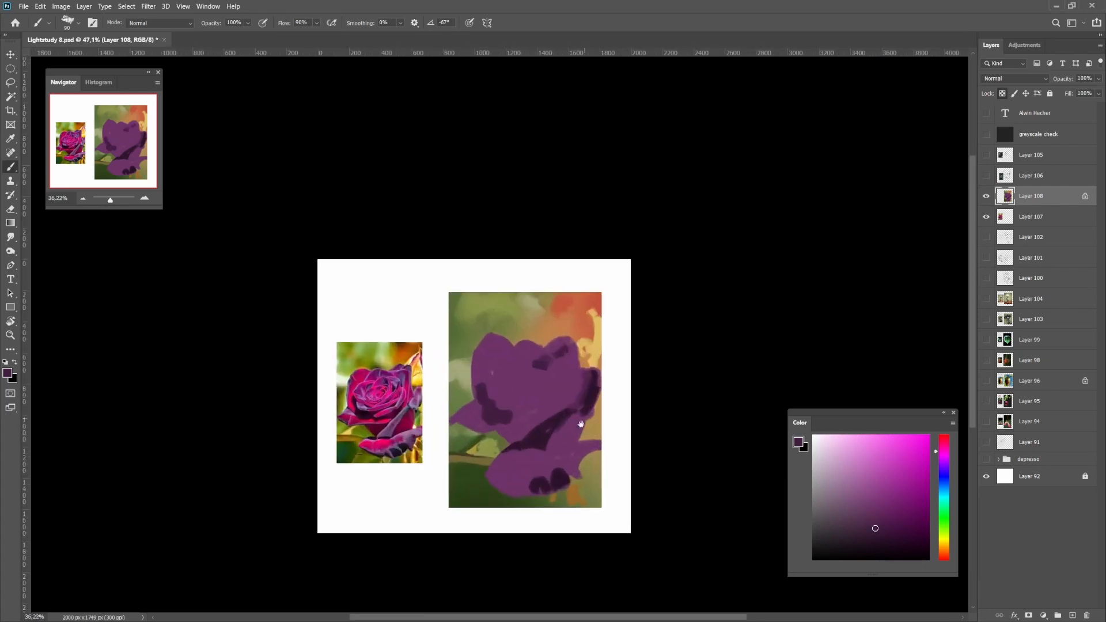
Mix a crimson pink from the petal purple and block in light on the lower petal, plus a muted streak in the dark fold
{"action": "left_click", "coordinate": [557, 450], "text": "alt"}
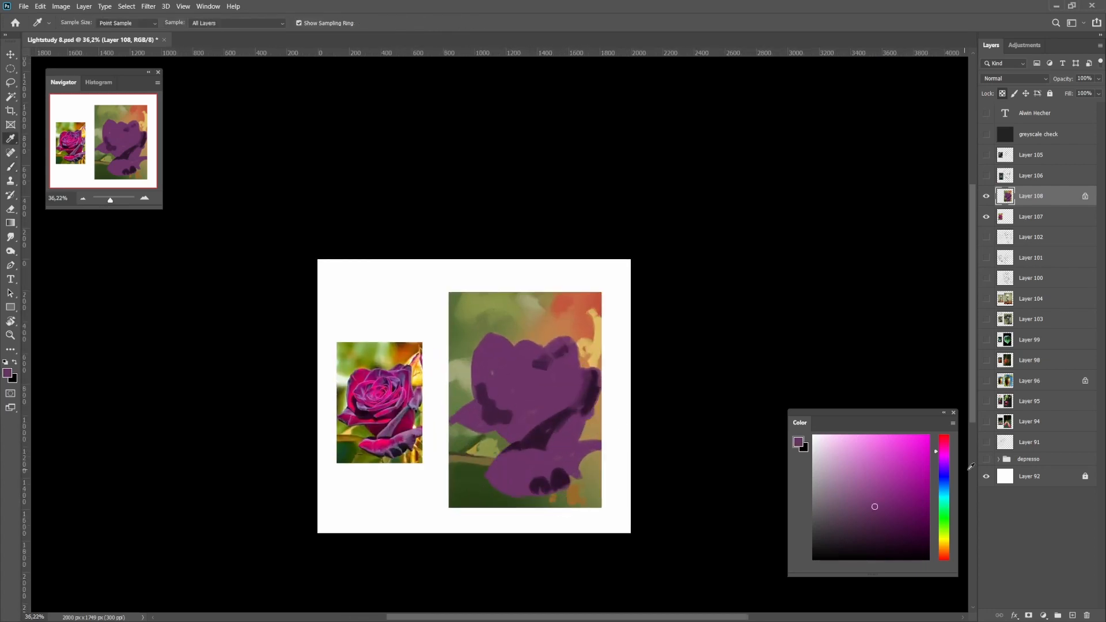
{"action": "left_click_drag", "start_coordinate": [943, 454], "coordinate": [946, 443]}
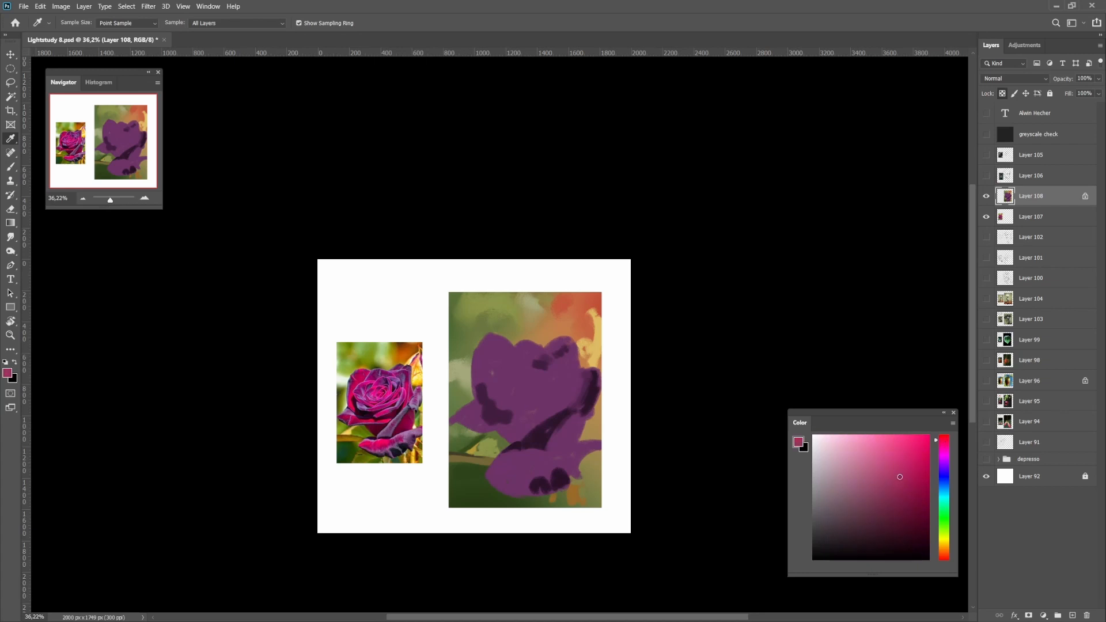
{"action": "key", "text": "b"}
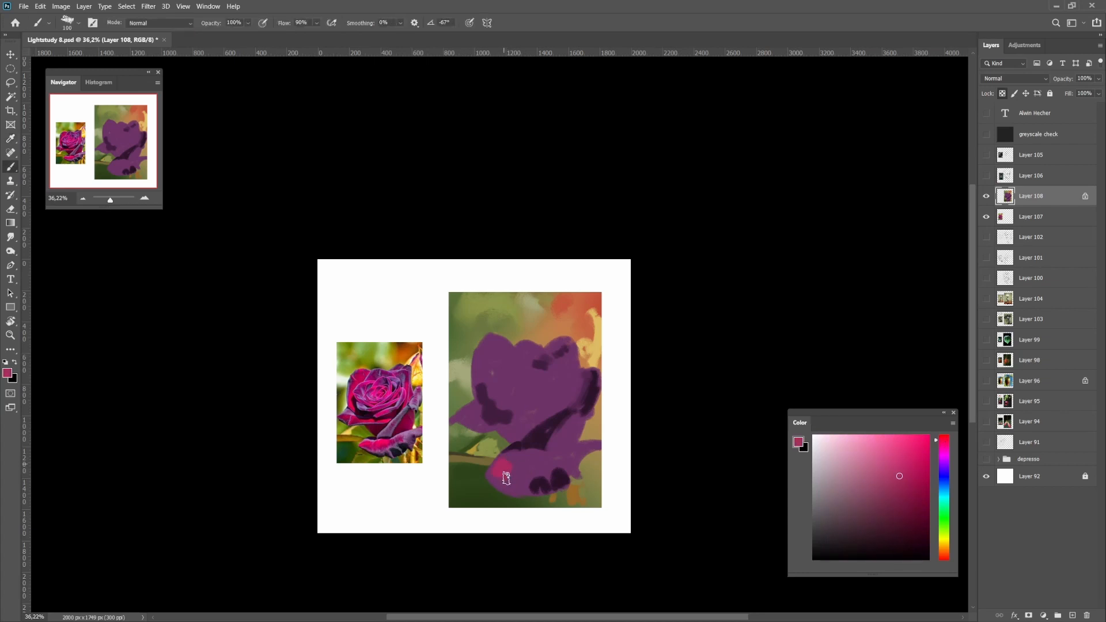
{"action": "left_click_drag", "start_coordinate": [502, 471], "coordinate": [557, 464]}
{"action": "left_click", "coordinate": [542, 433], "text": "alt"}
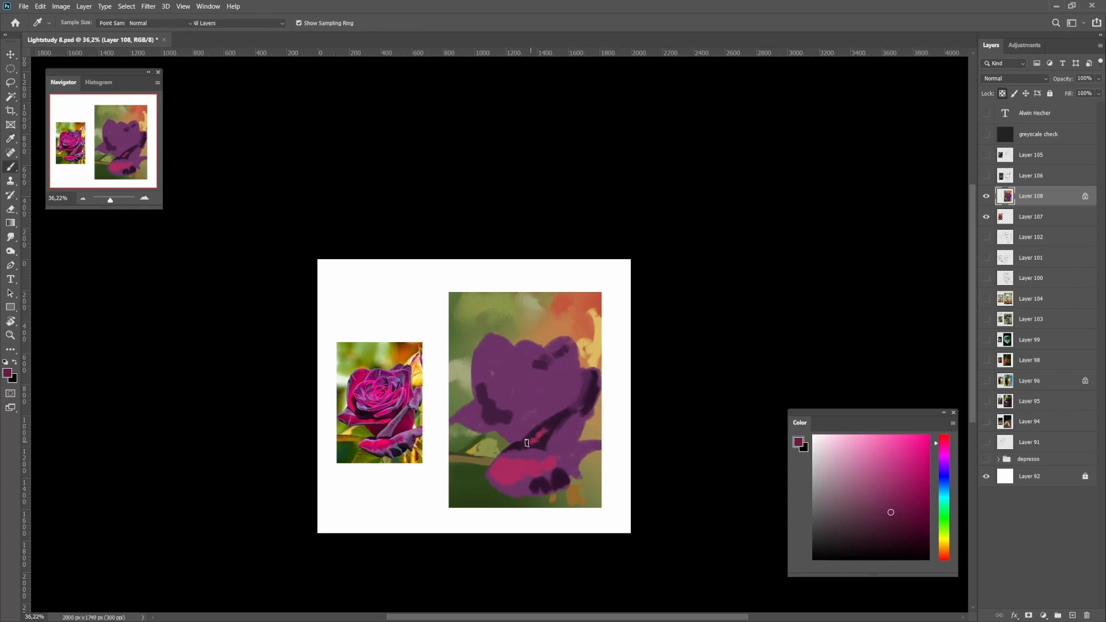
Paint crimson pink along the bloom's left petal tip, underside and outer left petal
{"action": "left_click", "coordinate": [525, 423], "text": "alt"}
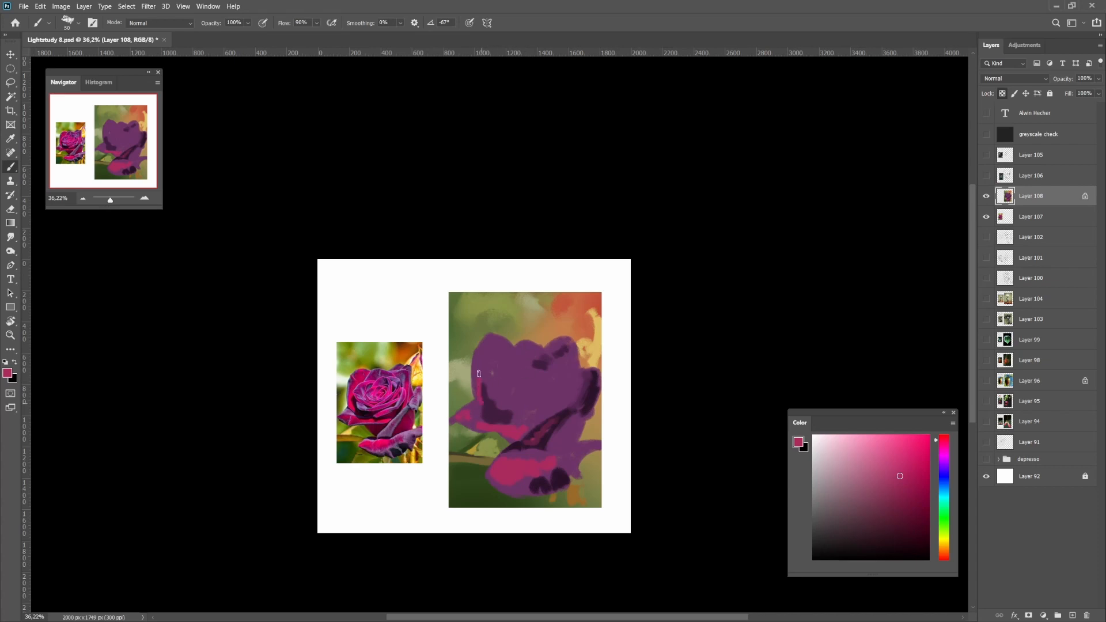
{"action": "scroll", "coordinate": [483, 401], "scroll_direction": "up", "scroll_amount": 2}
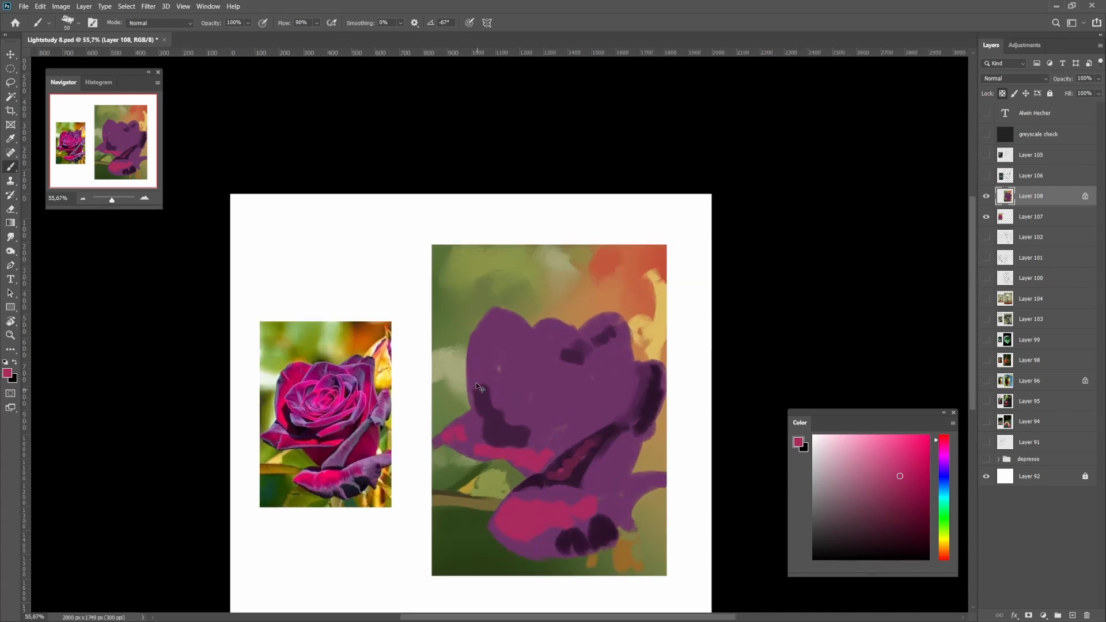
{"action": "left_click_drag", "start_coordinate": [474, 392], "coordinate": [481, 415]}
{"action": "left_click_drag", "start_coordinate": [470, 377], "coordinate": [476, 341]}
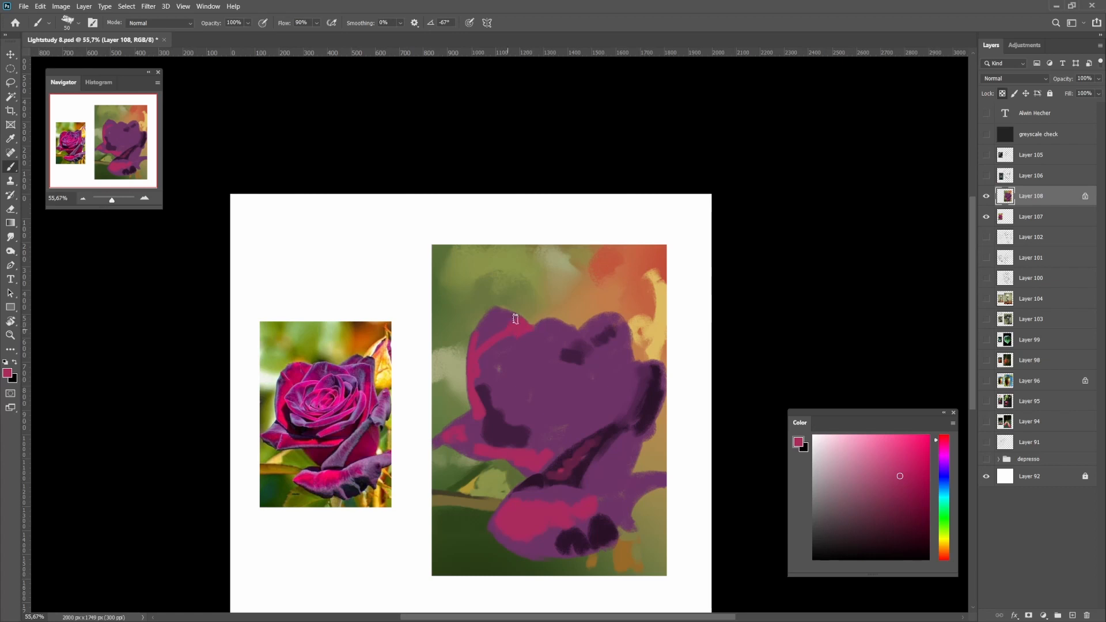
{"action": "left_click", "coordinate": [528, 344], "text": "alt"}
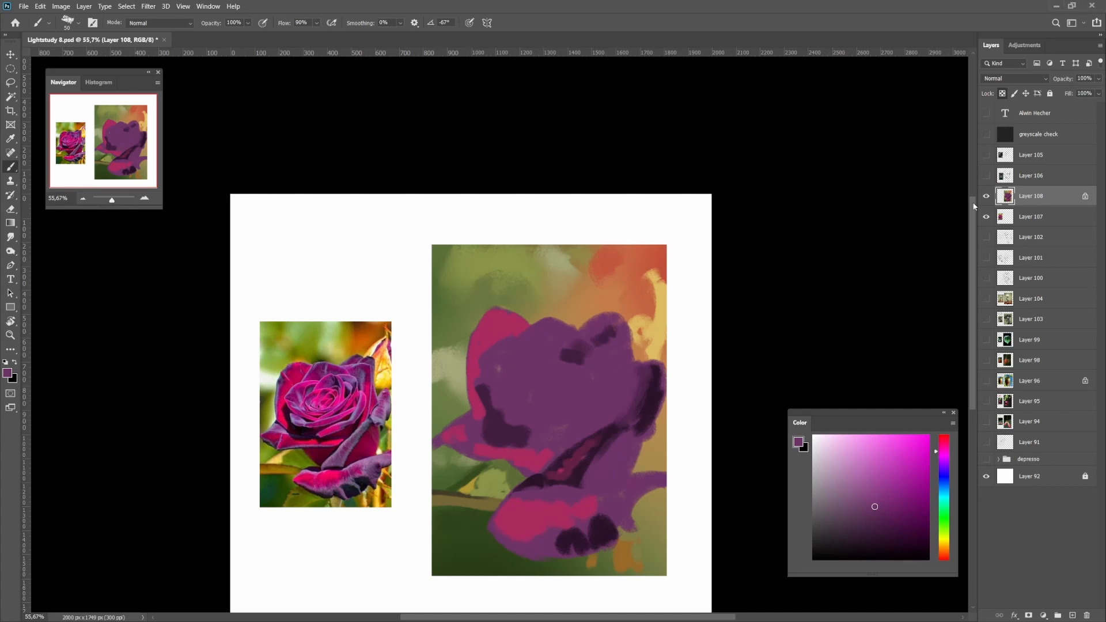
Sample the upper background colour, shift its hue towards green and lay a soft green gradient over the upper left background
{"action": "left_click_drag", "start_coordinate": [596, 386], "coordinate": [586, 381]}
{"action": "left_click", "coordinate": [552, 246], "text": "alt"}
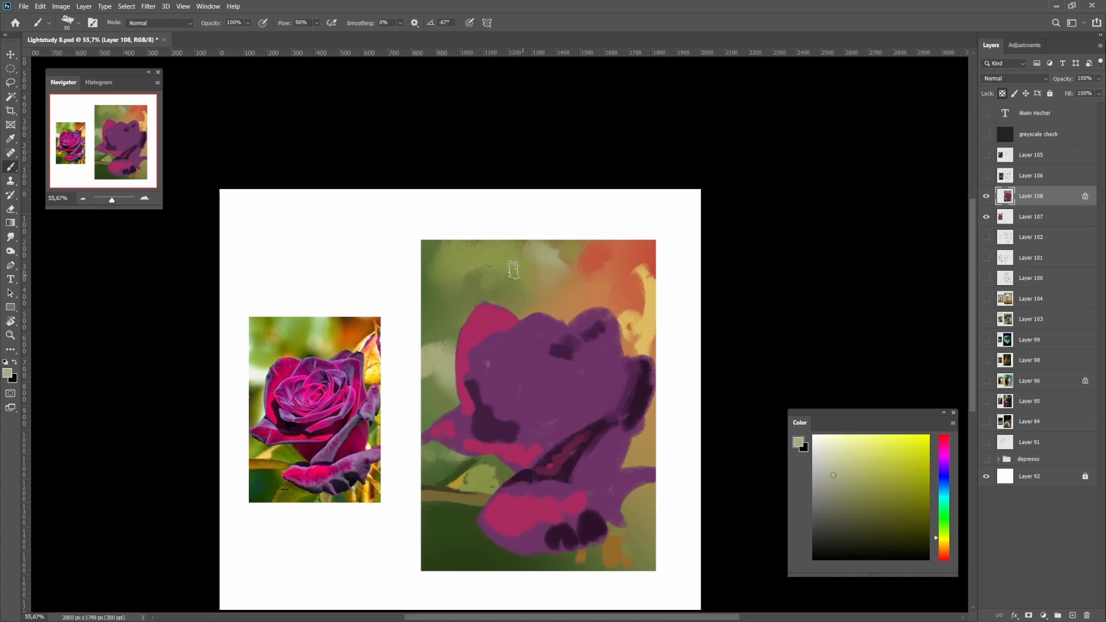
{"action": "left_click", "coordinate": [512, 245], "text": "alt"}
{"action": "left_click_drag", "start_coordinate": [945, 534], "coordinate": [943, 524]}
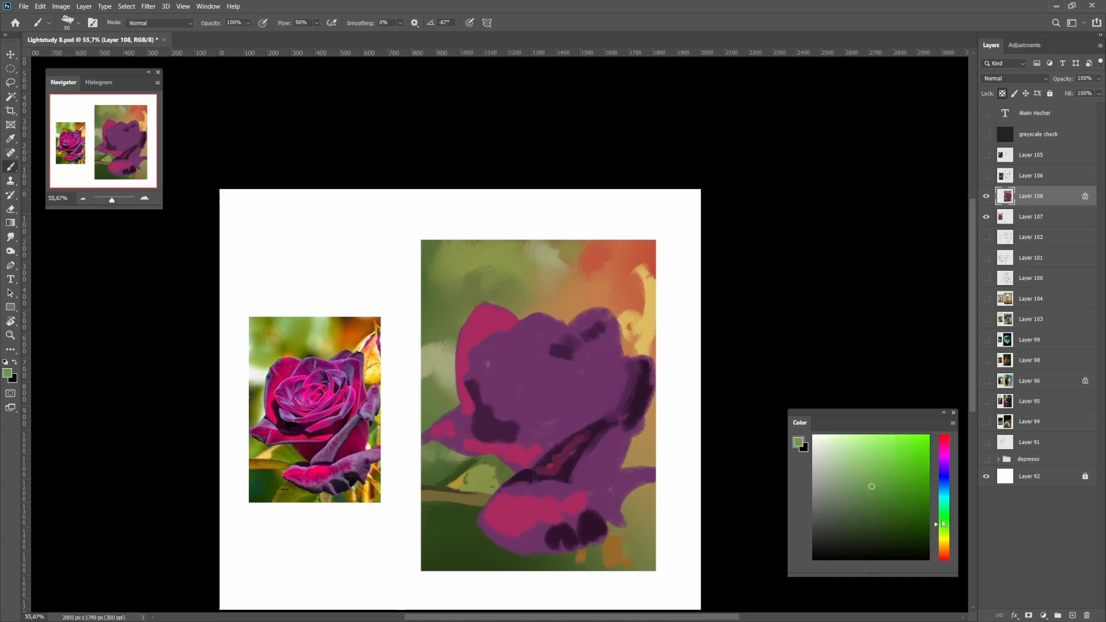
{"action": "key", "text": "g"}
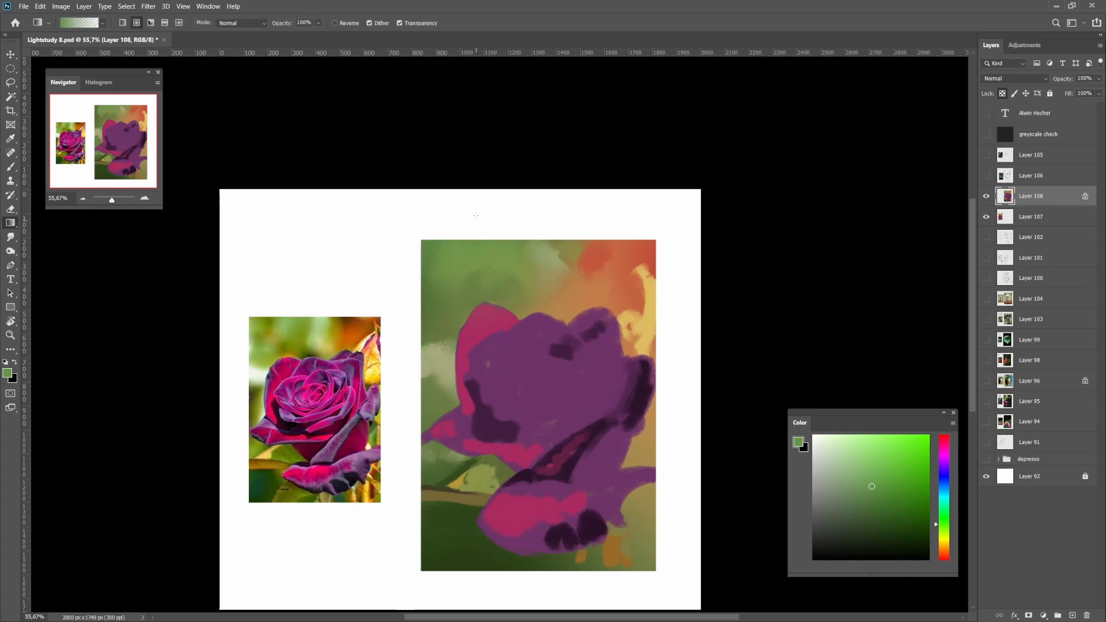
Darken the lower left background corner with a gradient in sampled dark green
{"action": "left_click_drag", "start_coordinate": [519, 366], "coordinate": [506, 301]}
{"action": "left_click", "coordinate": [464, 490], "text": "alt"}
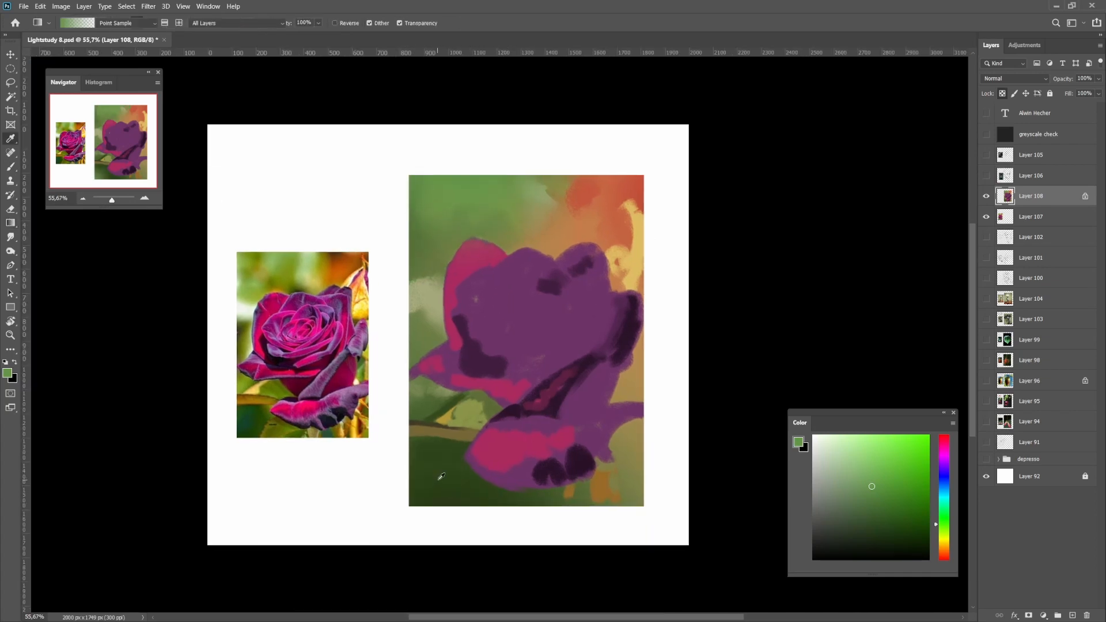
{"action": "left_click_drag", "start_coordinate": [402, 530], "coordinate": [500, 439]}
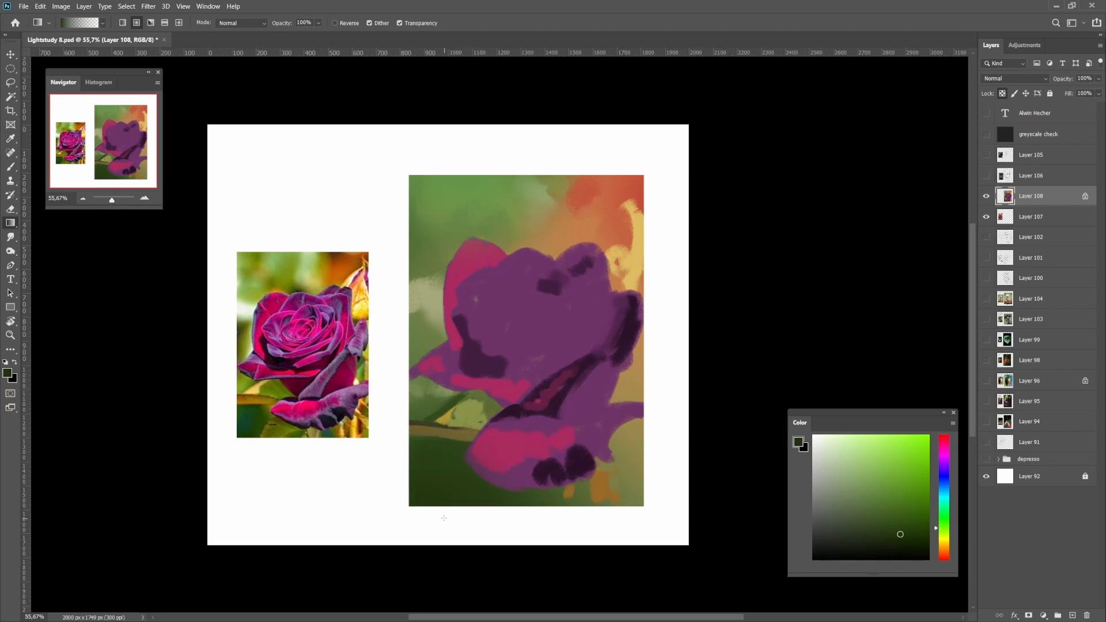
Sample the orange-brown, lasso the branch left of the lower petal and tint it with a gradient
{"action": "key", "text": "b"}
{"action": "left_click", "coordinate": [596, 488], "text": "alt"}
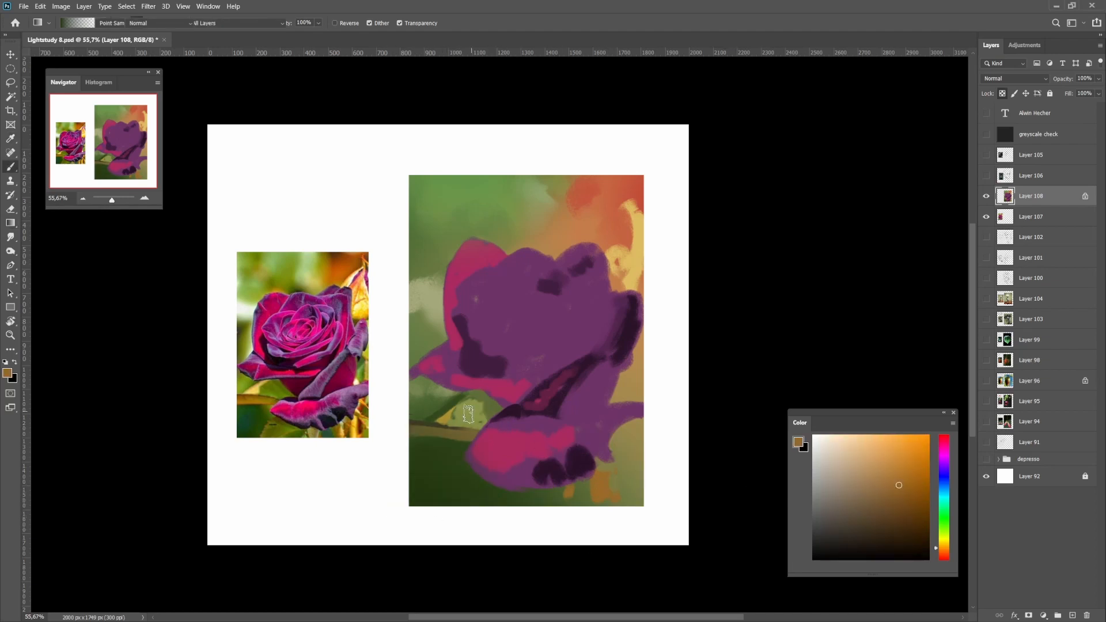
{"action": "key", "text": "l"}
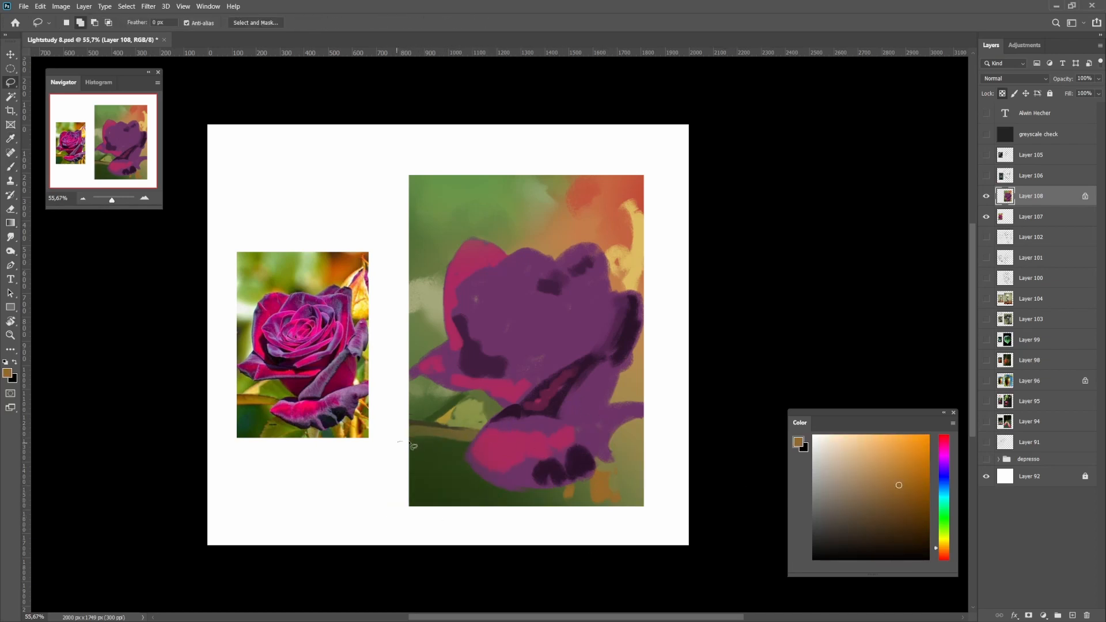
{"action": "mouse_move", "coordinate": [398, 441]}
{"action": "left_mouse_down"}
{"action": "mouse_move", "coordinate": [476, 441]}
{"action": "mouse_move", "coordinate": [390, 450]}
{"action": "left_mouse_up"}
{"action": "key", "text": "g"}
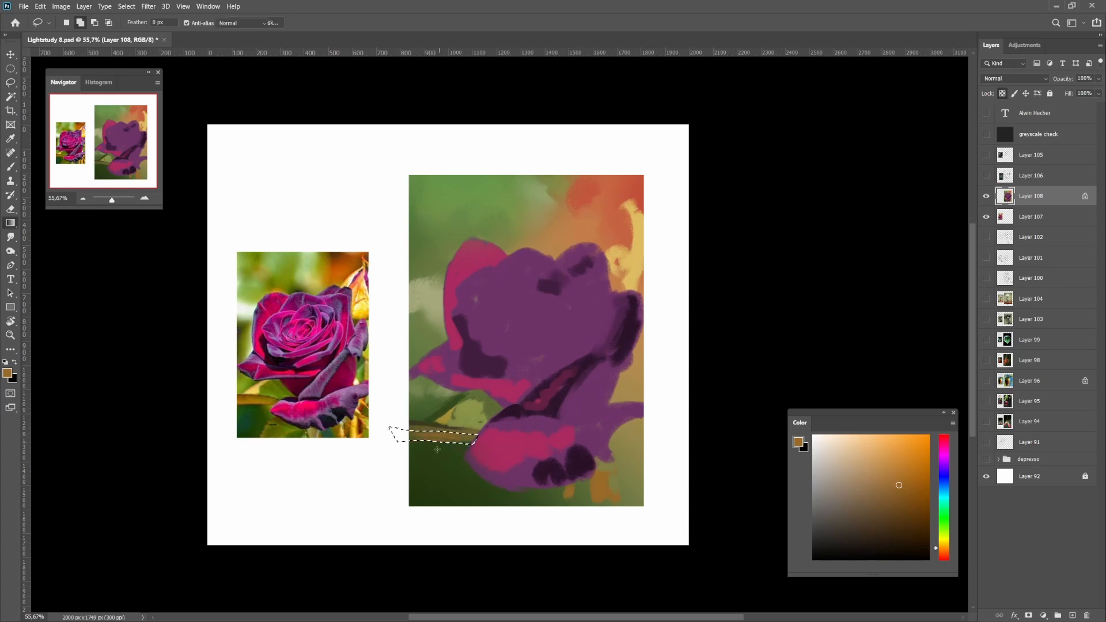
{"action": "scroll", "coordinate": [463, 454], "scroll_direction": "down", "scroll_amount": 4}
{"action": "scroll", "coordinate": [403, 449], "scroll_direction": "up", "scroll_amount": 6}
Paint the branch with a smaller brush, blending sampled olive and ochre tones along its length
{"action": "key", "text": "b"}
{"action": "left_click", "coordinate": [459, 422], "text": "alt"}
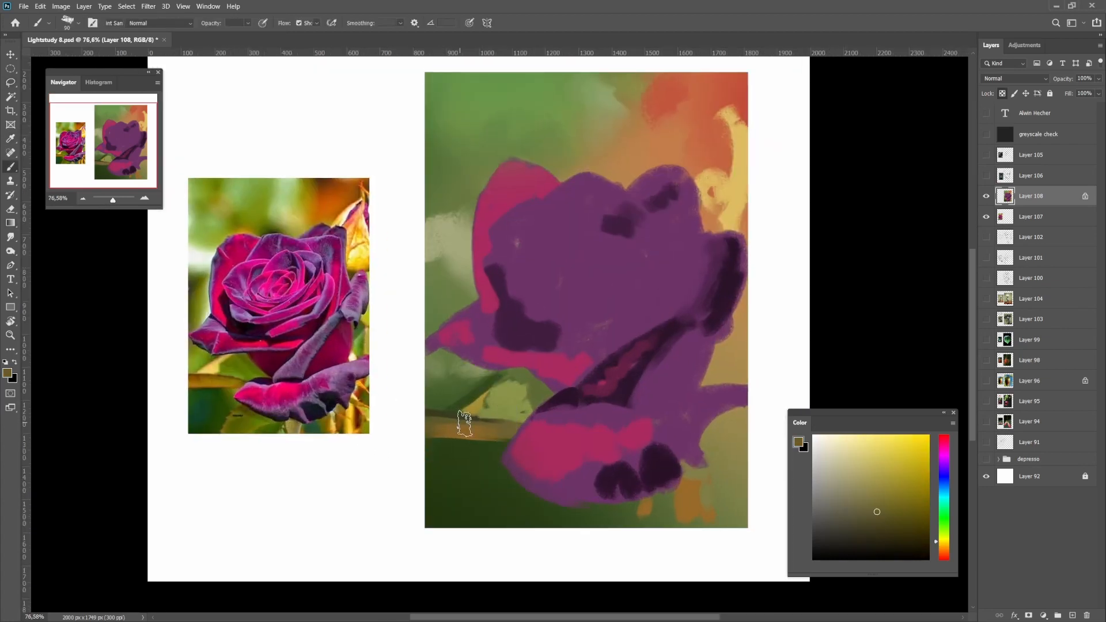
{"action": "key", "text": "bracketleft"}
{"action": "key", "text": "bracketleft"}
{"action": "key", "text": "bracketleft"}
{"action": "left_click_drag", "start_coordinate": [440, 429], "coordinate": [506, 426]}
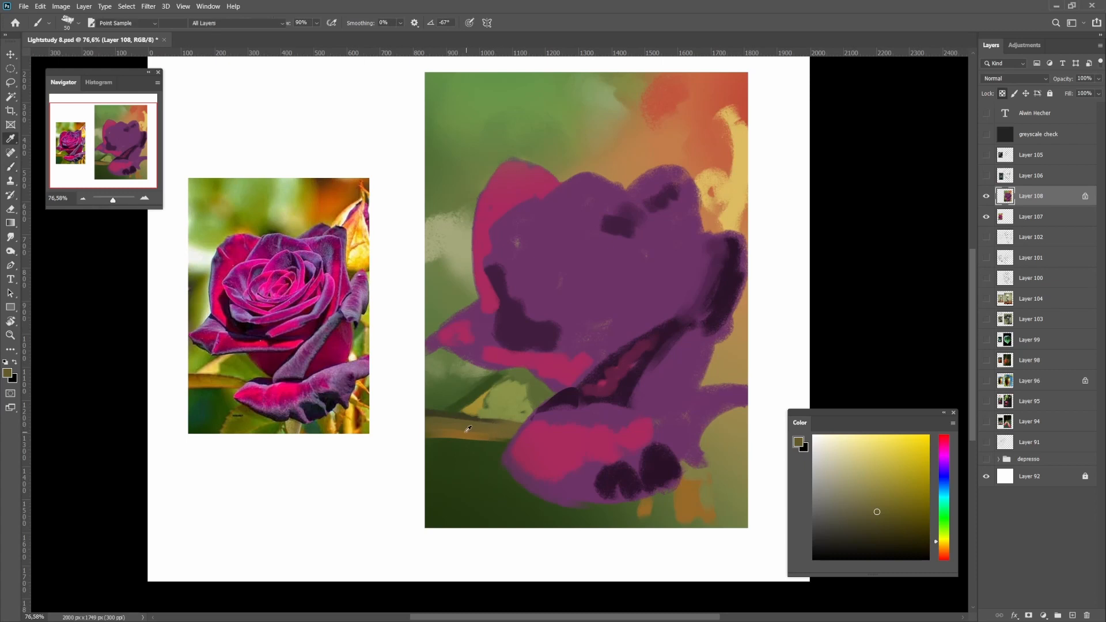
{"action": "left_click", "coordinate": [486, 422], "text": "alt"}
{"action": "left_click", "coordinate": [485, 431], "text": "alt"}
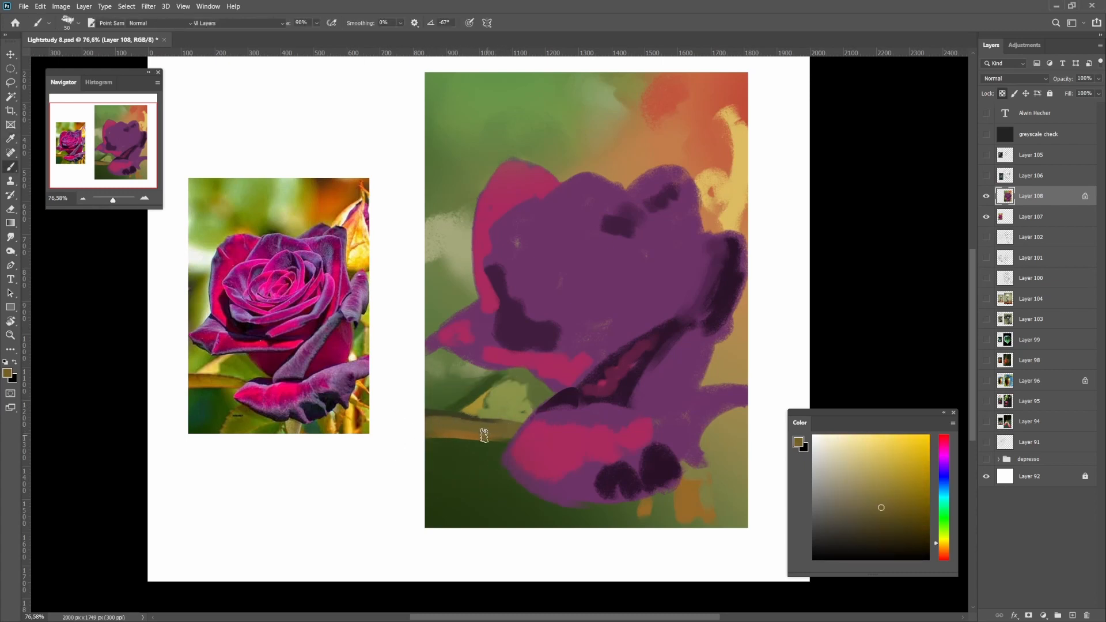
Choose a dark reddish brown and paint an irregular shadow line along the branch's upper edge
{"action": "left_click", "coordinate": [472, 437], "text": "alt"}
{"action": "left_click", "coordinate": [944, 554]}
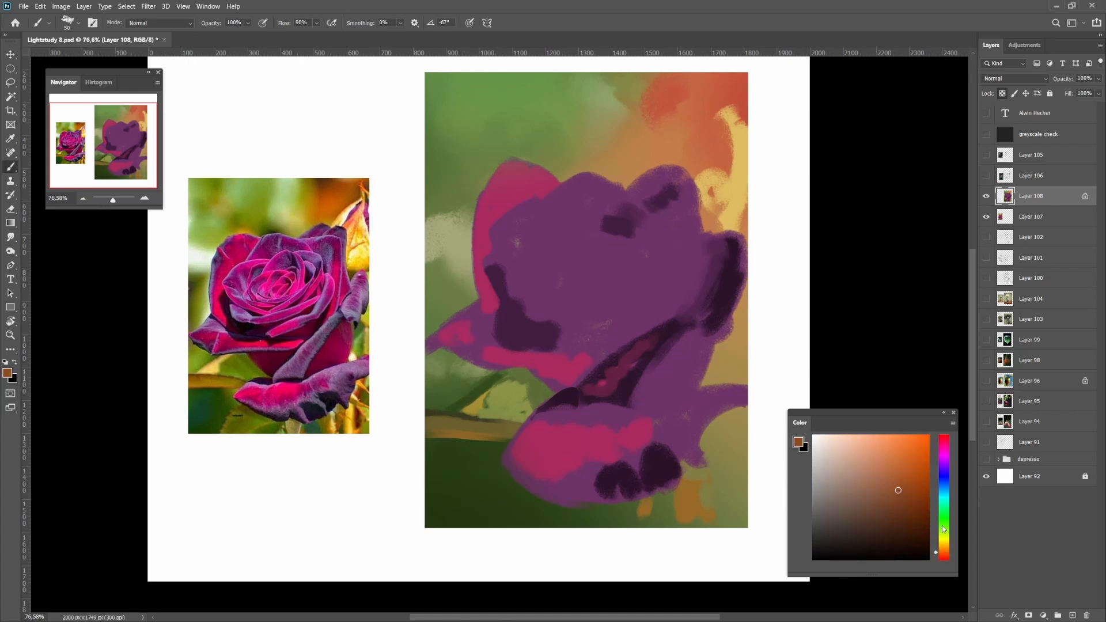
{"action": "left_click", "coordinate": [890, 523]}
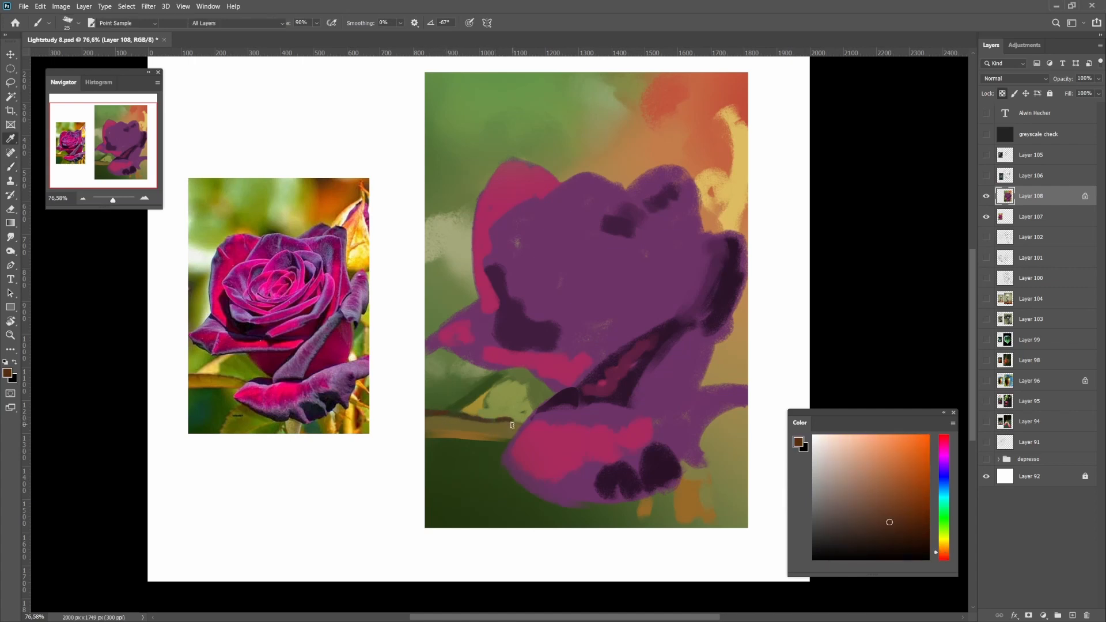
{"action": "left_click", "coordinate": [480, 420], "text": "alt"}
{"action": "left_click", "coordinate": [482, 418], "text": "alt"}
{"action": "left_click", "coordinate": [489, 426], "text": "alt"}
{"action": "mouse_move", "coordinate": [485, 422]}
{"action": "left_mouse_down"}
{"action": "mouse_move", "coordinate": [468, 419]}
{"action": "mouse_move", "coordinate": [484, 406]}
{"action": "left_mouse_up"}
Lasso a leaf shape above the branch and fill it with a gradient in sampled warm yellow, then deselect
{"action": "left_click", "coordinate": [479, 393], "text": "alt"}
{"action": "left_click", "coordinate": [746, 207], "text": "alt"}
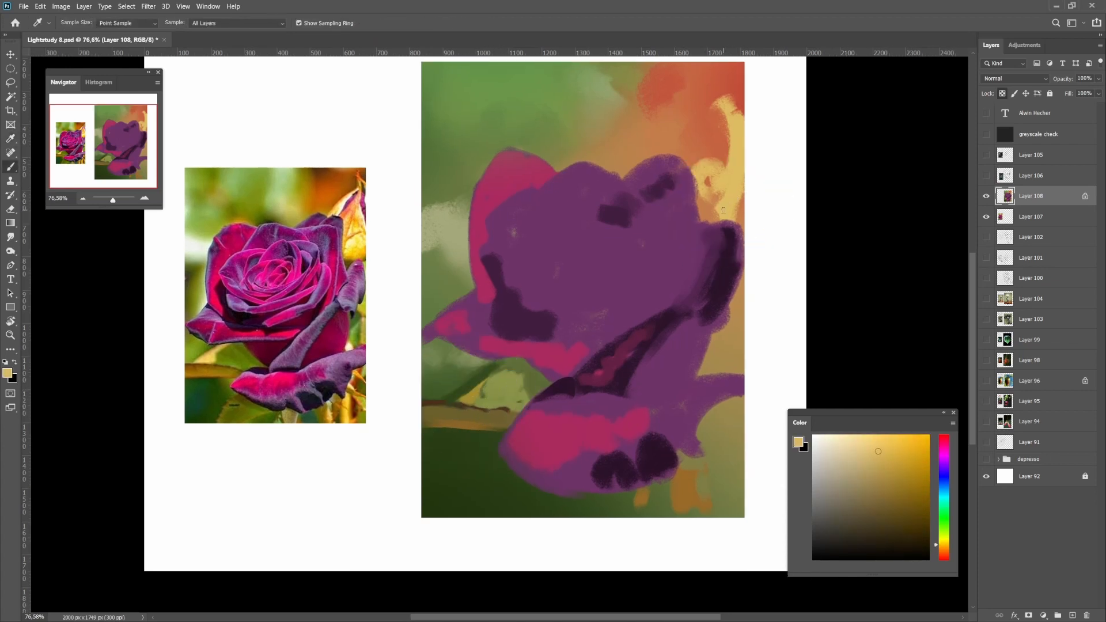
{"action": "key", "text": "l"}
{"action": "mouse_move", "coordinate": [498, 374]}
{"action": "left_mouse_down"}
{"action": "mouse_move", "coordinate": [442, 398]}
{"action": "mouse_move", "coordinate": [468, 386]}
{"action": "mouse_move", "coordinate": [475, 400]}
{"action": "mouse_move", "coordinate": [526, 396]}
{"action": "mouse_move", "coordinate": [504, 389]}
{"action": "mouse_move", "coordinate": [468, 404]}
{"action": "mouse_move", "coordinate": [487, 404]}
{"action": "mouse_move", "coordinate": [431, 409]}
{"action": "mouse_move", "coordinate": [463, 403]}
{"action": "left_mouse_up"}
{"action": "key", "text": "g"}
{"action": "key", "text": "ctrl+d"}
{"action": "key", "text": "b"}
Refine the leaf's edges and its base at the branch with sampled surrounding colours and a smaller brush
{"action": "left_click", "coordinate": [521, 371], "text": "alt"}
{"action": "left_click", "coordinate": [500, 374], "text": "alt"}
{"action": "left_click", "coordinate": [467, 399], "text": "alt"}
{"action": "key", "text": "["}
{"action": "left_click", "coordinate": [470, 406], "text": "alt"}
{"action": "left_click", "coordinate": [462, 399], "text": "alt"}
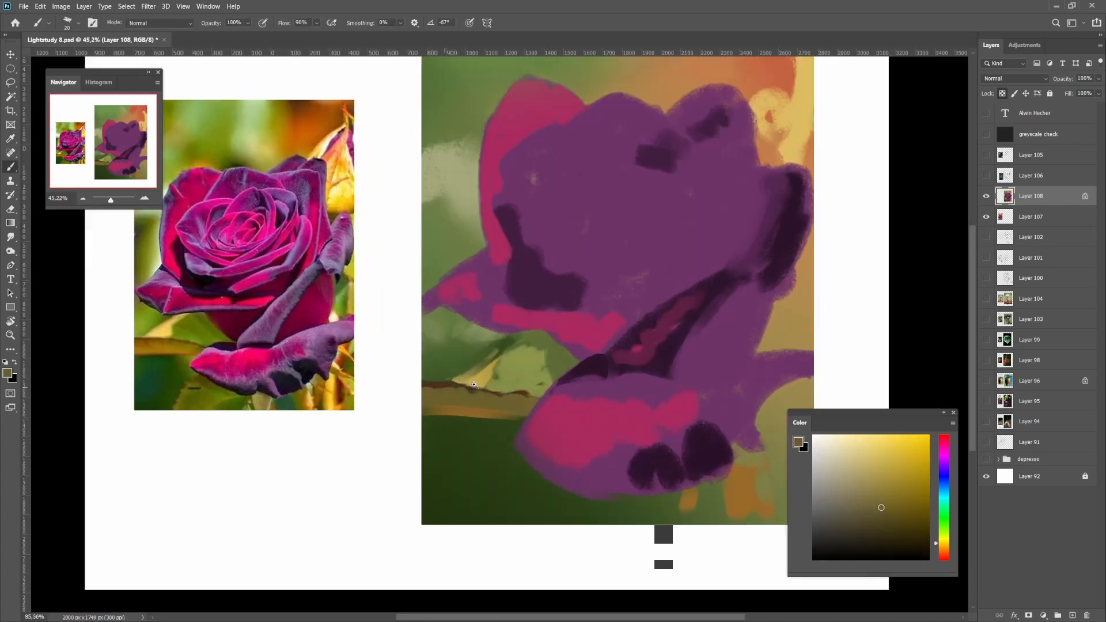
{"action": "left_click", "coordinate": [468, 407], "text": "alt"}
Paint sampled ochre-brown tones into the left part of the branch
{"action": "left_click", "coordinate": [436, 399], "text": "alt"}
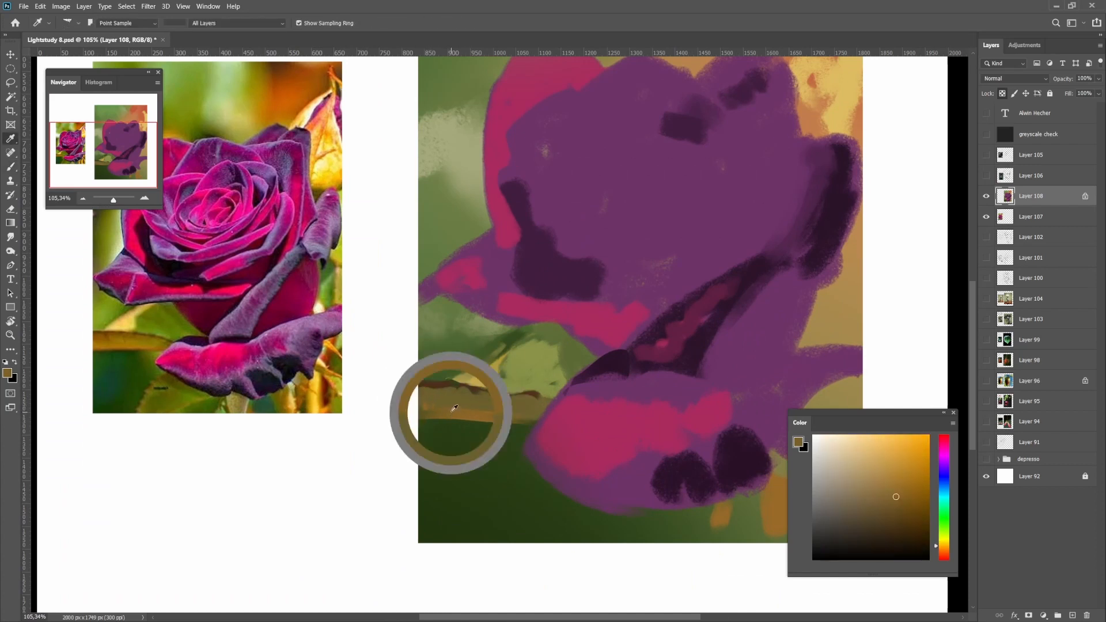
{"action": "left_click_drag", "start_coordinate": [493, 418], "coordinate": [454, 404]}
{"action": "mouse_move", "coordinate": [479, 403]}
{"action": "left_mouse_down"}
{"action": "mouse_move", "coordinate": [498, 402]}
{"action": "mouse_move", "coordinate": [472, 399]}
{"action": "mouse_move", "coordinate": [423, 441]}
{"action": "mouse_move", "coordinate": [426, 406]}
{"action": "left_mouse_up"}
Sample olive green, lasso the area beside the lower petal's left edge, lighten it with a gradient and deselect
{"action": "left_click", "coordinate": [499, 398], "text": "alt"}
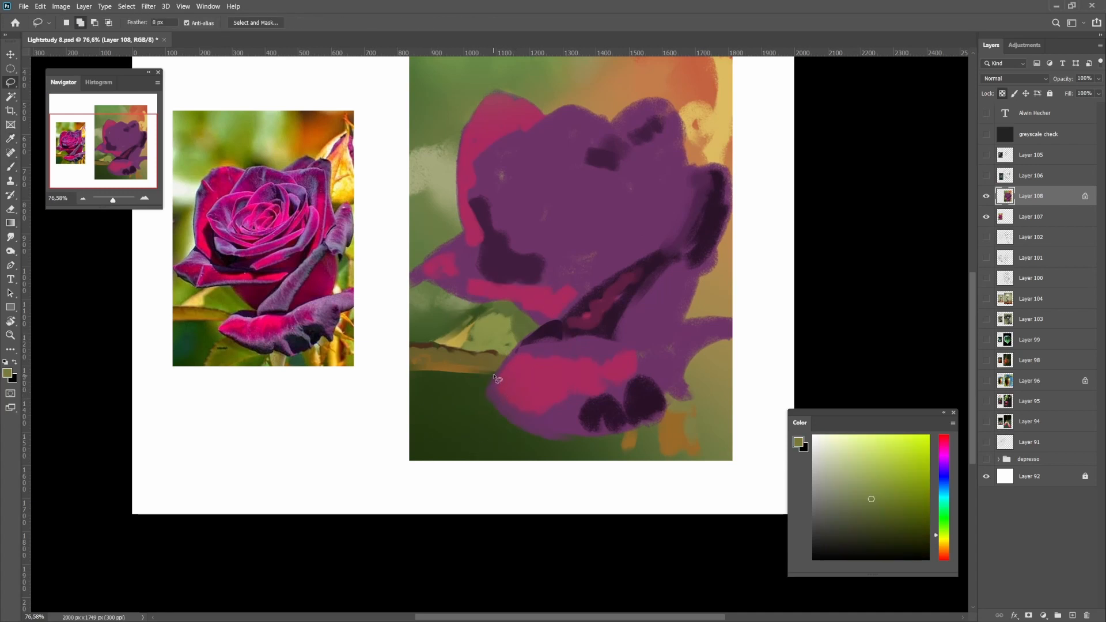
{"action": "mouse_move", "coordinate": [502, 424]}
{"action": "left_mouse_down"}
{"action": "mouse_move", "coordinate": [443, 374]}
{"action": "mouse_move", "coordinate": [464, 375]}
{"action": "mouse_move", "coordinate": [453, 413]}
{"action": "mouse_move", "coordinate": [487, 393]}
{"action": "left_mouse_up"}
{"action": "key", "text": "g"}
{"action": "key", "text": "ctrl+d"}
{"action": "mouse_move", "coordinate": [487, 393]}
{"action": "left_mouse_down"}
{"action": "mouse_move", "coordinate": [459, 373]}
{"action": "mouse_move", "coordinate": [471, 397]}
{"action": "left_mouse_up"}
Enlarge the brush and paint sampled dark green foliage marks below the branch beside the lower petal
{"action": "key", "text": "b"}
{"action": "left_click", "coordinate": [485, 386], "text": "alt"}
{"action": "left_click", "coordinate": [463, 380], "text": "alt"}
{"action": "key", "text": "]"}
{"action": "key", "text": "]"}
{"action": "key", "text": "]"}
{"action": "left_click", "coordinate": [496, 455], "text": "alt"}
{"action": "left_click_drag", "start_coordinate": [499, 432], "coordinate": [494, 449]}
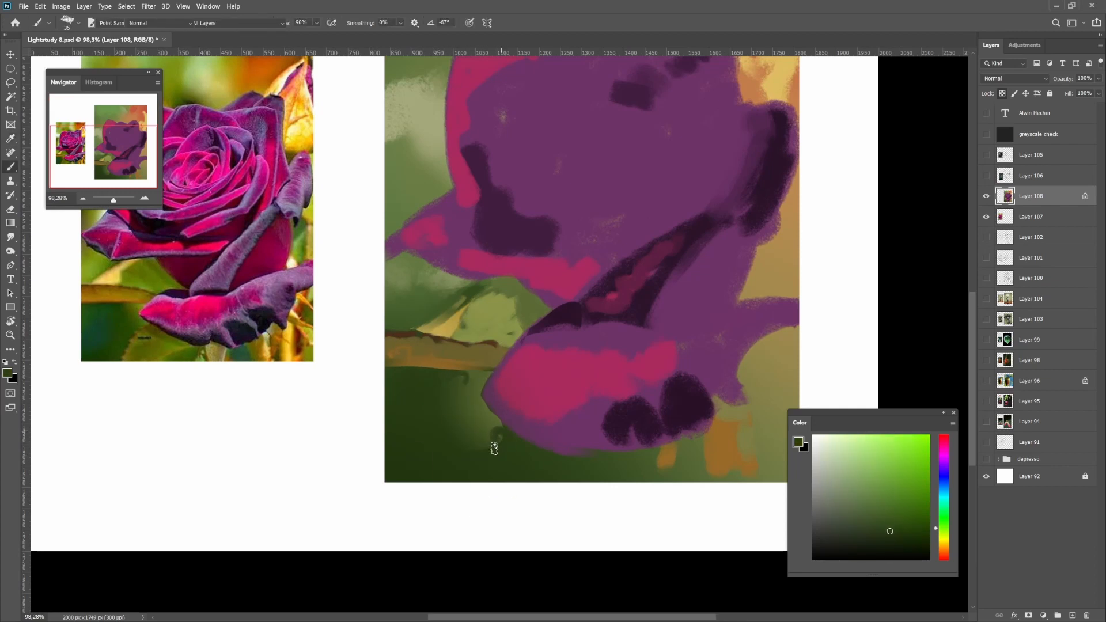
Blend the light and dark greens beside the lower petal using colours sampled from the surrounding background
{"action": "mouse_move", "coordinate": [471, 406]}
{"action": "left_mouse_down"}
{"action": "mouse_move", "coordinate": [459, 410]}
{"action": "mouse_move", "coordinate": [480, 391]}
{"action": "left_mouse_up"}
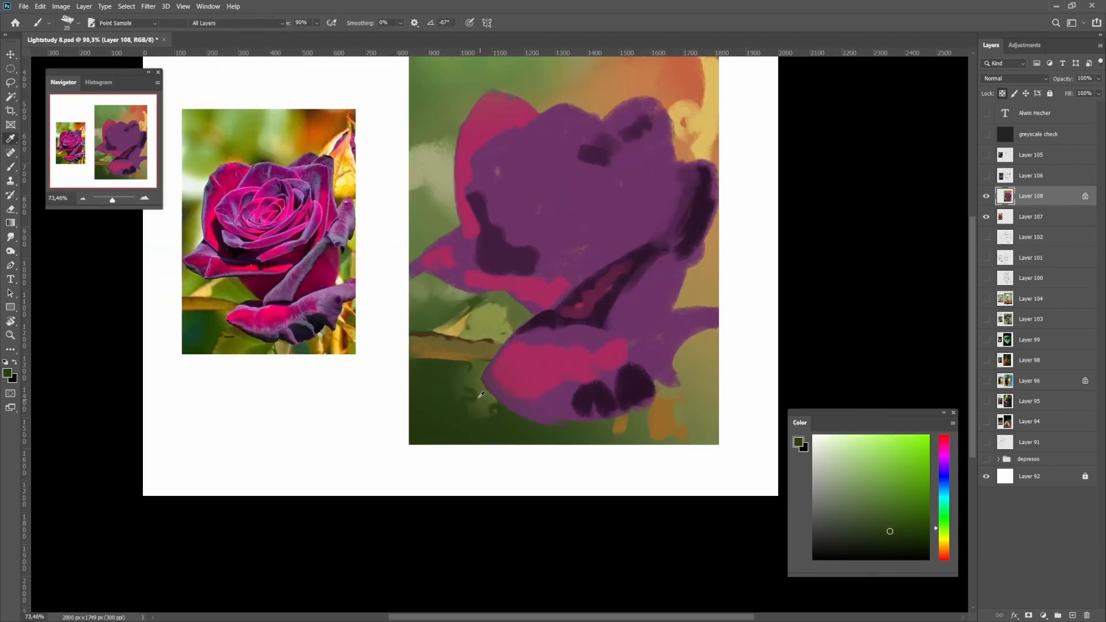
{"action": "left_click", "coordinate": [470, 397], "text": "alt"}
{"action": "left_click", "coordinate": [470, 398], "text": "alt"}
{"action": "left_click", "coordinate": [481, 403], "text": "alt"}
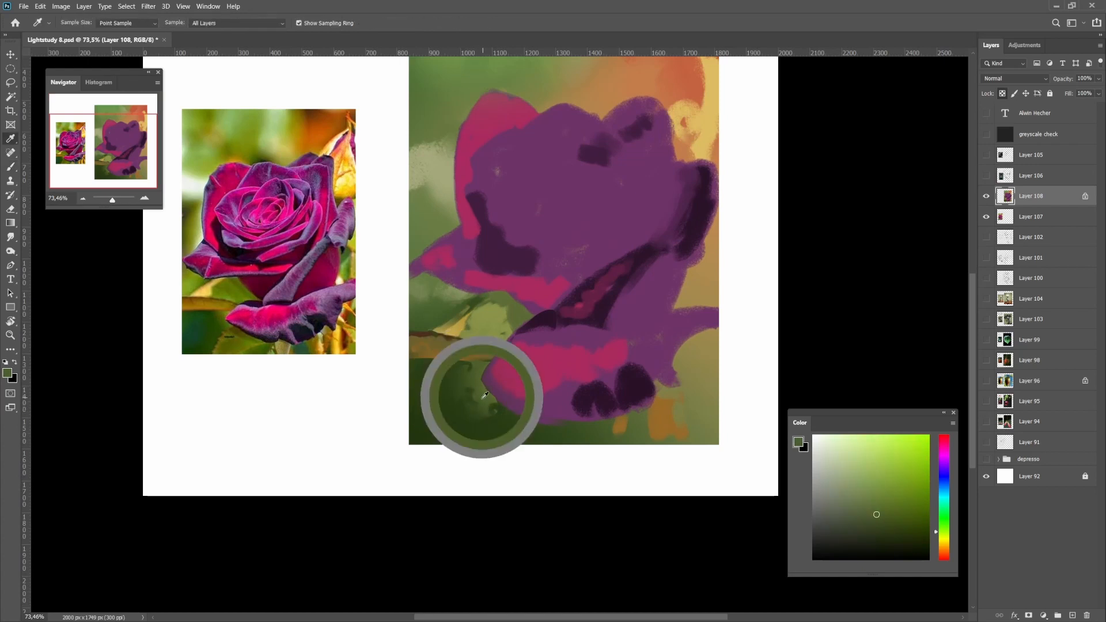
{"action": "left_click", "coordinate": [478, 412], "text": "alt"}
{"action": "left_click_drag", "start_coordinate": [522, 412], "coordinate": [509, 409]}
Paint dark purple shadows along the lower petal's left and bottom edges, extending them towards the existing dark spots
{"action": "left_click", "coordinate": [591, 393], "text": "alt"}
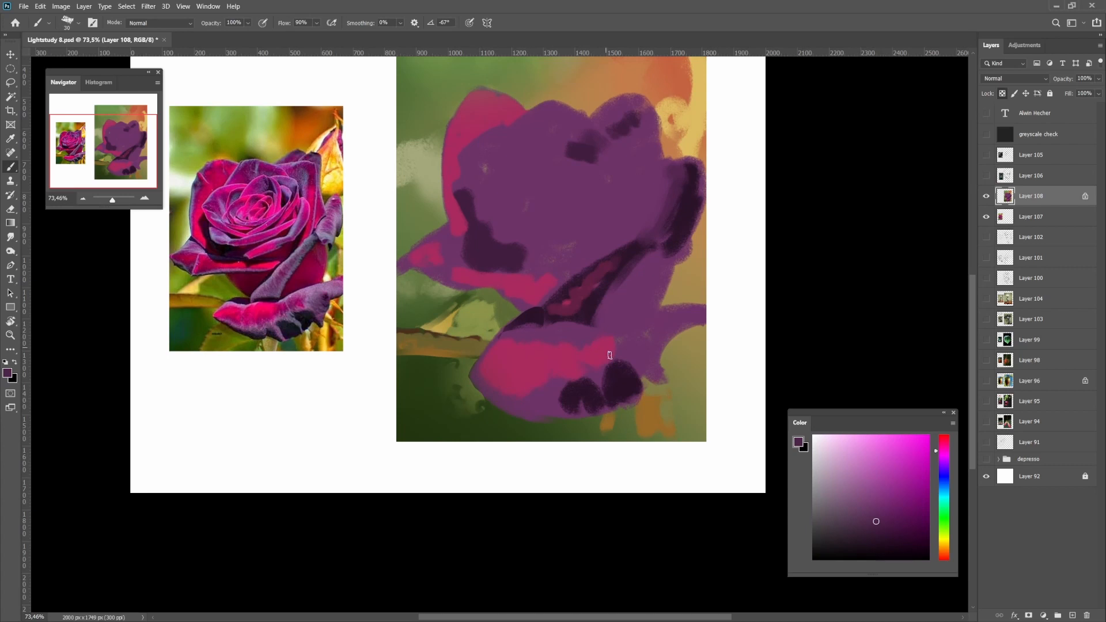
{"action": "left_click", "coordinate": [591, 391], "text": "alt"}
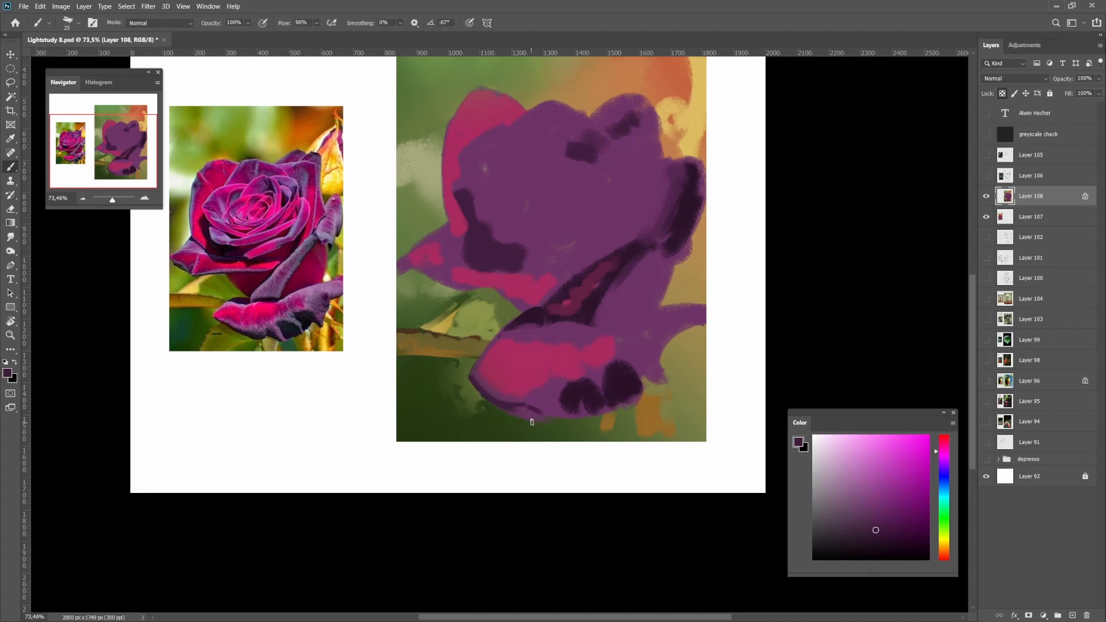
{"action": "mouse_move", "coordinate": [515, 408]}
{"action": "left_mouse_down"}
{"action": "mouse_move", "coordinate": [532, 419]}
{"action": "mouse_move", "coordinate": [567, 407]}
{"action": "mouse_move", "coordinate": [547, 405]}
{"action": "left_mouse_up"}
{"action": "left_click", "coordinate": [578, 383], "text": "alt"}
{"action": "key", "text": "["}
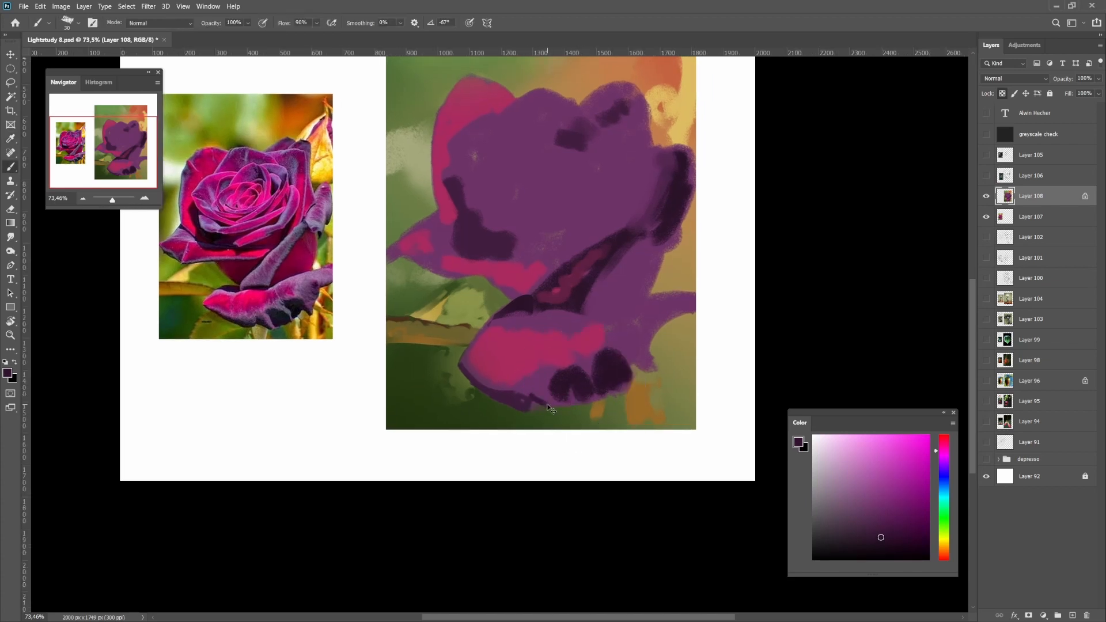
{"action": "key", "text": "["}
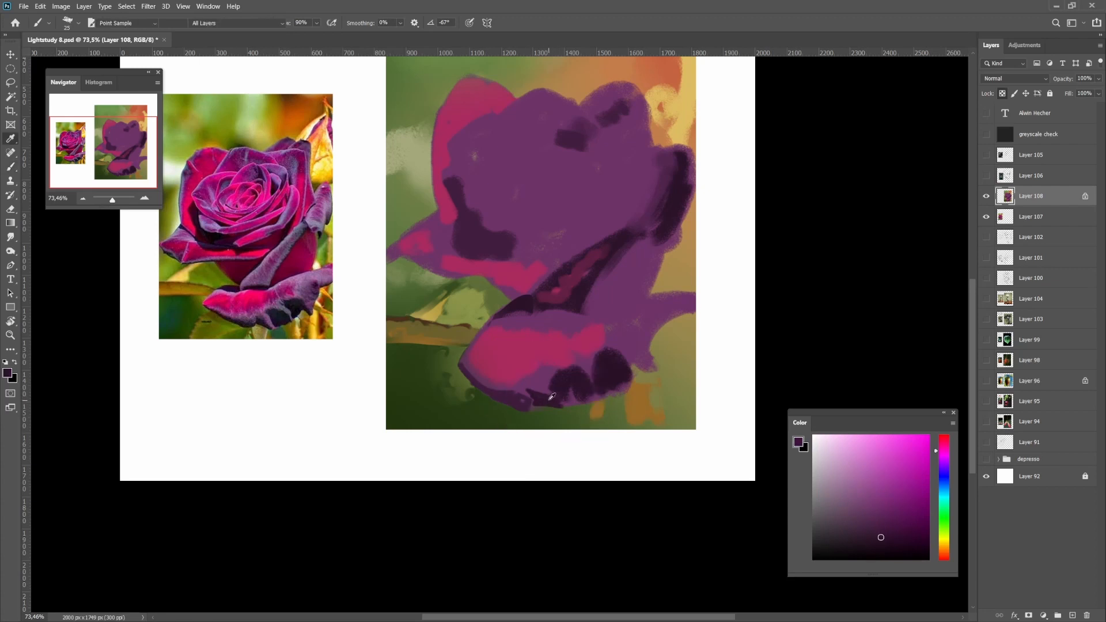
Extend the sampled dark purple shadow along the lower petal's bottom edge, beside the existing dark spots
{"action": "left_click", "coordinate": [546, 397], "text": "alt"}
{"action": "left_click_drag", "start_coordinate": [536, 405], "coordinate": [512, 410]}
{"action": "left_click", "coordinate": [545, 398], "text": "alt"}
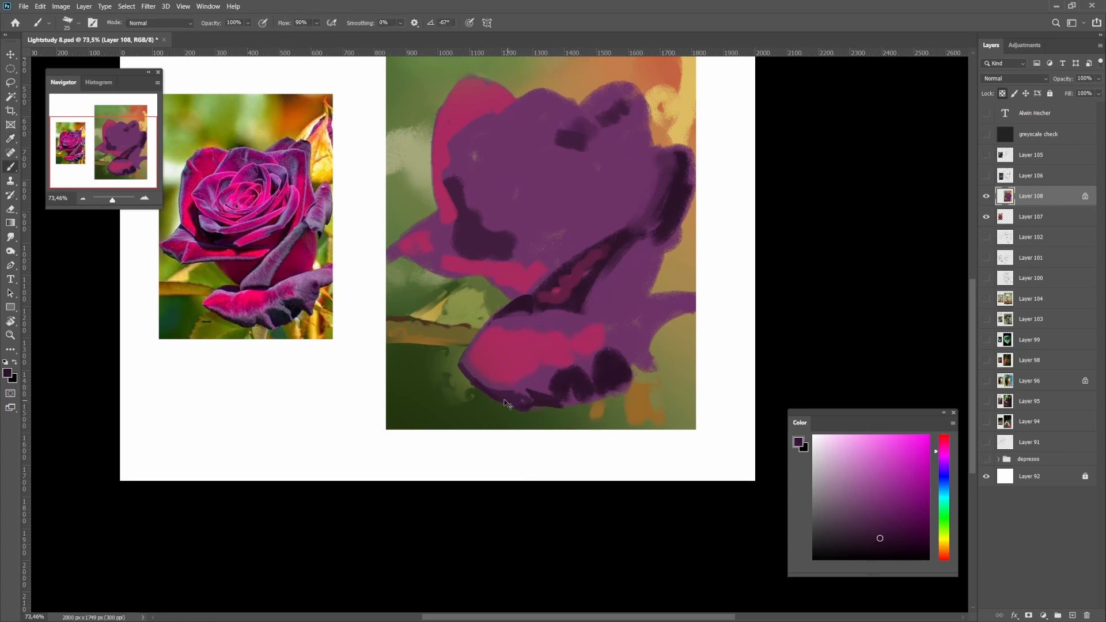
Paint light mauve highlights on the lower petal between its pink area and the dark shadow spots
{"action": "left_click", "coordinate": [487, 385], "text": "alt"}
{"action": "key", "text": "alt"}
{"action": "left_click", "coordinate": [854, 495]}
{"action": "left_click_drag", "start_coordinate": [478, 375], "coordinate": [548, 391]}
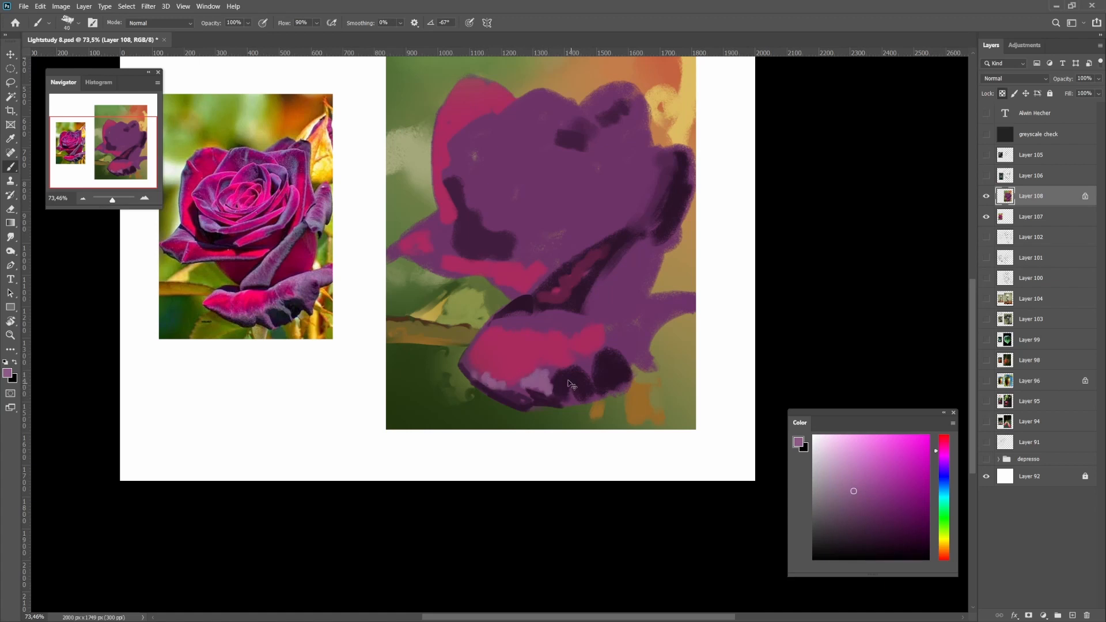
{"action": "left_click", "coordinate": [536, 390], "text": "alt"}
{"action": "left_click_drag", "start_coordinate": [582, 377], "coordinate": [576, 380]}
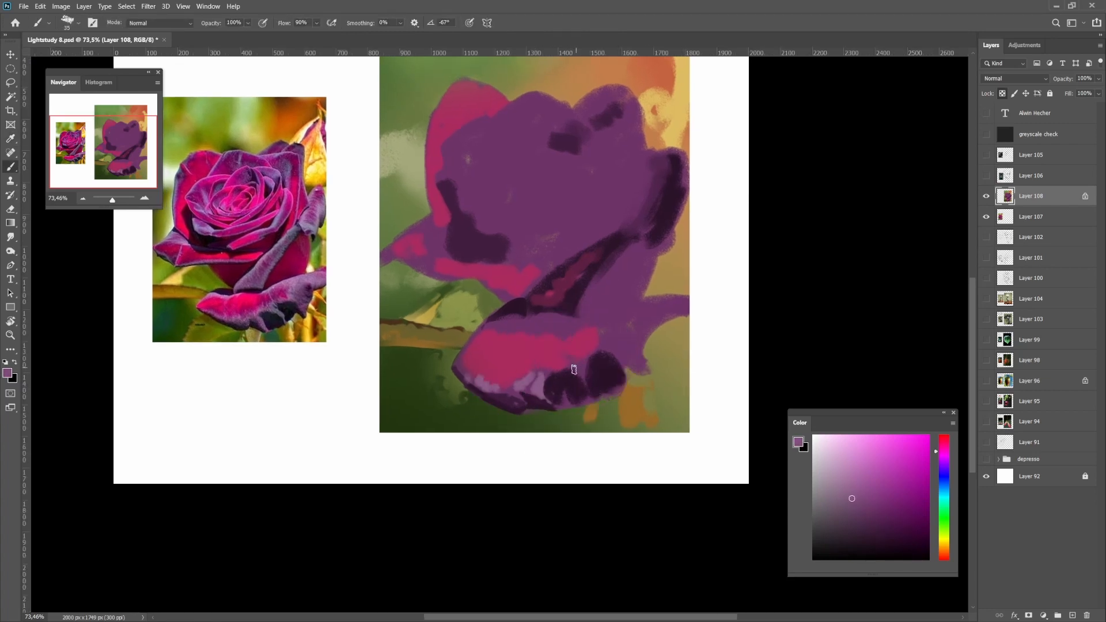
Shift the colour to bluish violet and paint highlights between the lower petal's dark spots and across the petal's right tip
{"action": "left_click", "coordinate": [945, 465]}
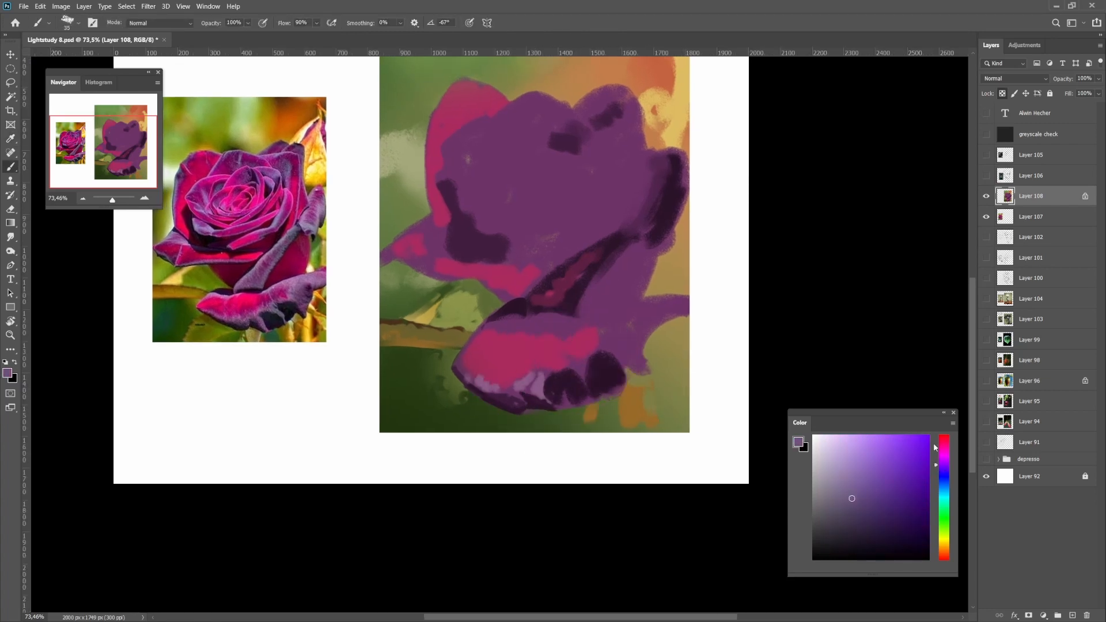
{"action": "mouse_move", "coordinate": [577, 365]}
{"action": "left_mouse_down"}
{"action": "mouse_move", "coordinate": [583, 381]}
{"action": "mouse_move", "coordinate": [563, 382]}
{"action": "mouse_move", "coordinate": [607, 365]}
{"action": "left_mouse_up"}
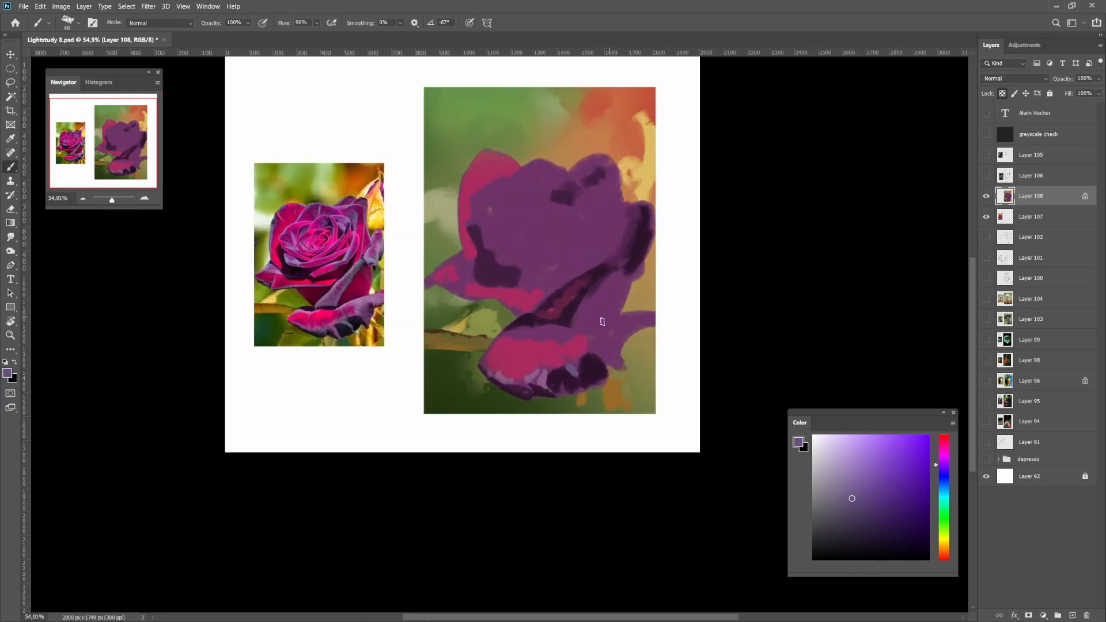
{"action": "left_click_drag", "start_coordinate": [579, 323], "coordinate": [650, 311]}
{"action": "key", "text": "ctrl+z"}
{"action": "mouse_move", "coordinate": [640, 318]}
{"action": "left_mouse_down"}
{"action": "mouse_move", "coordinate": [602, 327]}
{"action": "mouse_move", "coordinate": [646, 320]}
{"action": "left_mouse_up"}
{"action": "key", "text": "ctrl+z"}
{"action": "mouse_move", "coordinate": [646, 323]}
{"action": "left_mouse_down"}
{"action": "mouse_move", "coordinate": [550, 361]}
{"action": "mouse_move", "coordinate": [645, 322]}
{"action": "mouse_move", "coordinate": [602, 346]}
{"action": "mouse_move", "coordinate": [594, 336]}
{"action": "left_mouse_up"}
{"action": "key", "text": "bracketright"}
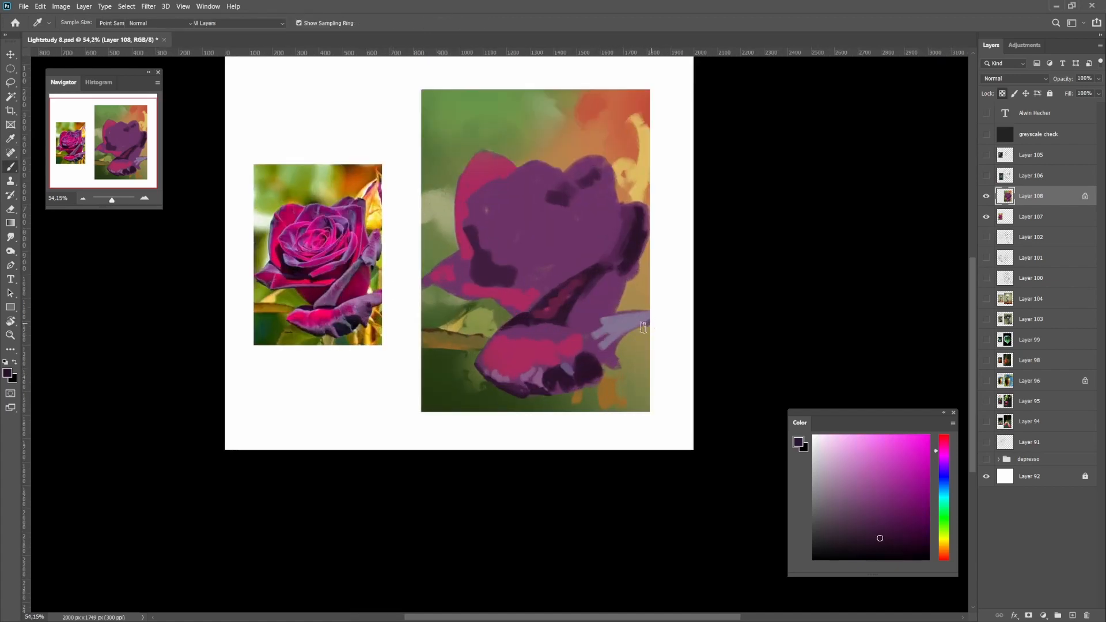
Paint a dark underside below the right tip's lavender highlight and trim the highlight with sampled purple
{"action": "left_click", "coordinate": [636, 323], "text": "alt"}
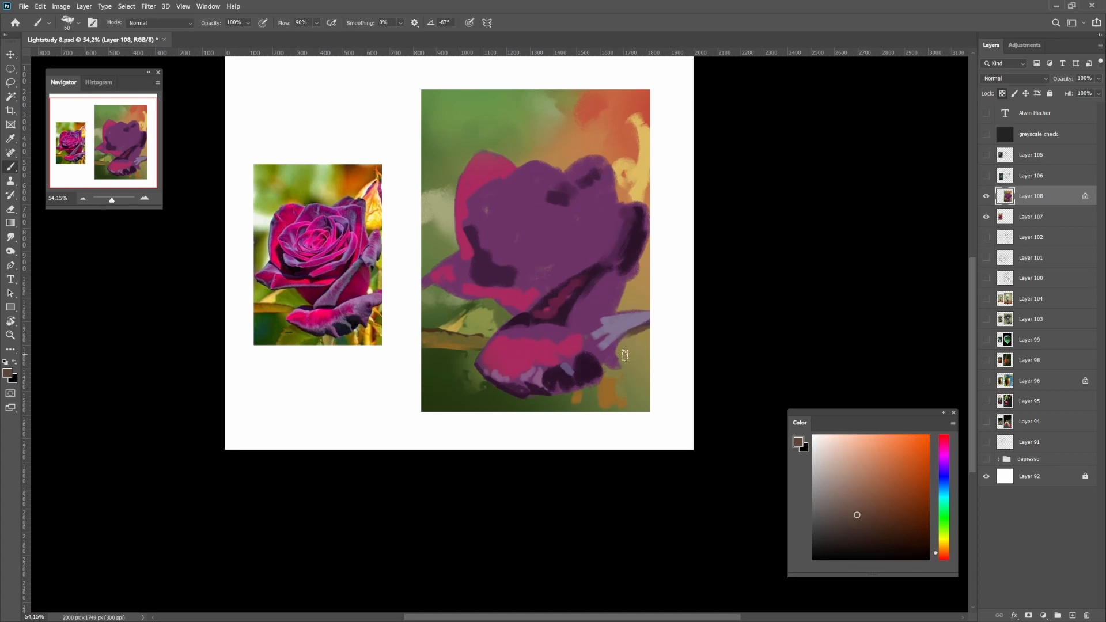
{"action": "left_click", "coordinate": [625, 355], "text": "alt"}
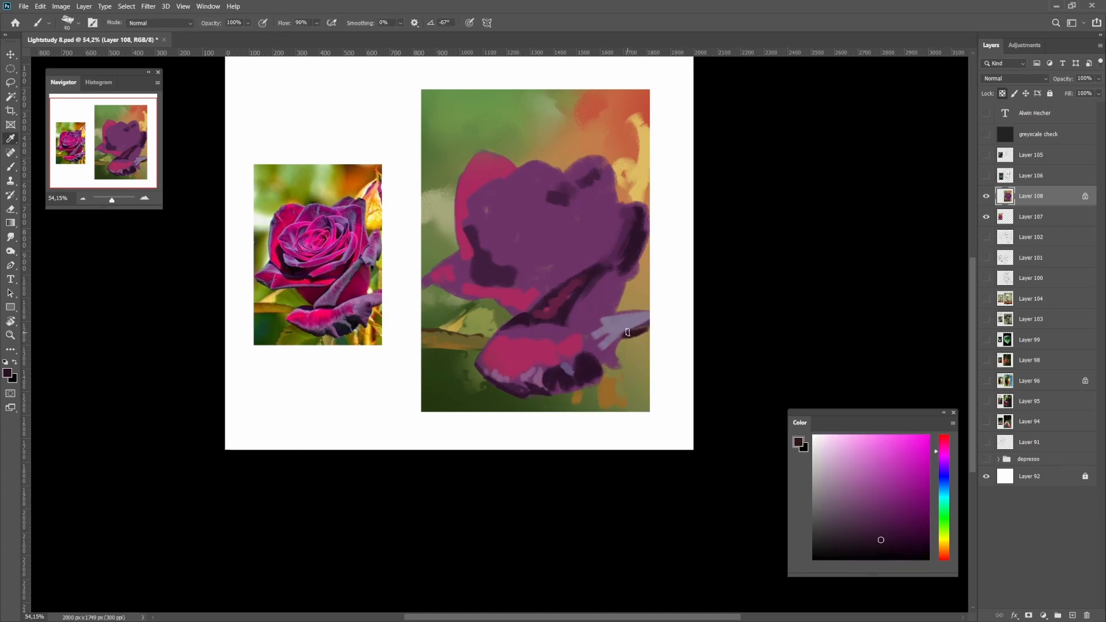
{"action": "left_click", "coordinate": [612, 345], "text": "alt"}
{"action": "left_click", "coordinate": [610, 349], "text": "alt"}
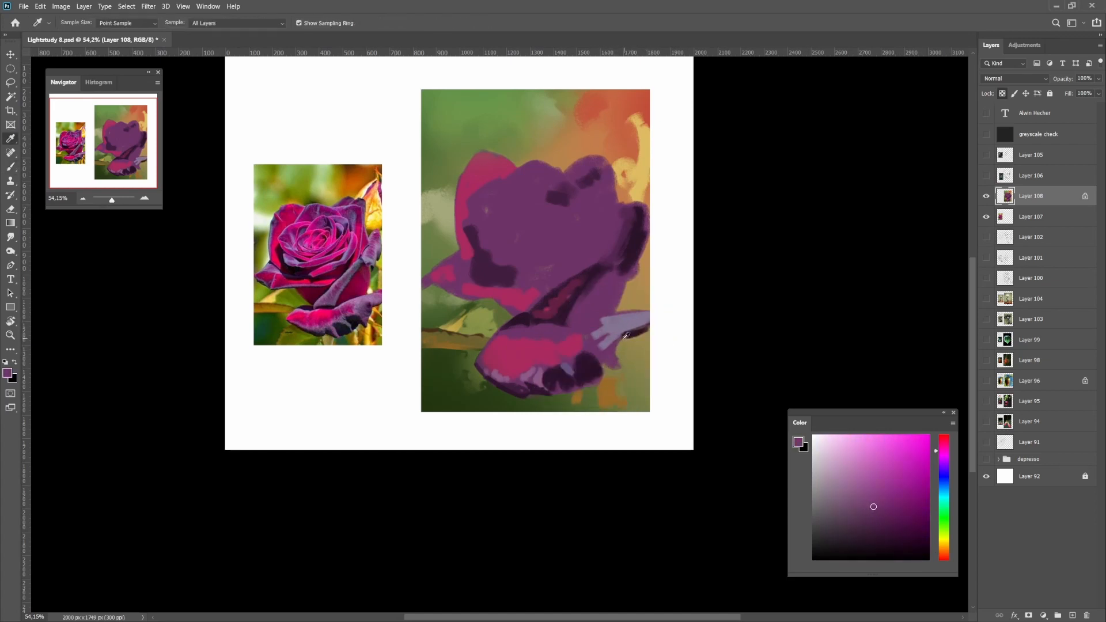
{"action": "left_click_drag", "start_coordinate": [628, 338], "coordinate": [608, 332]}
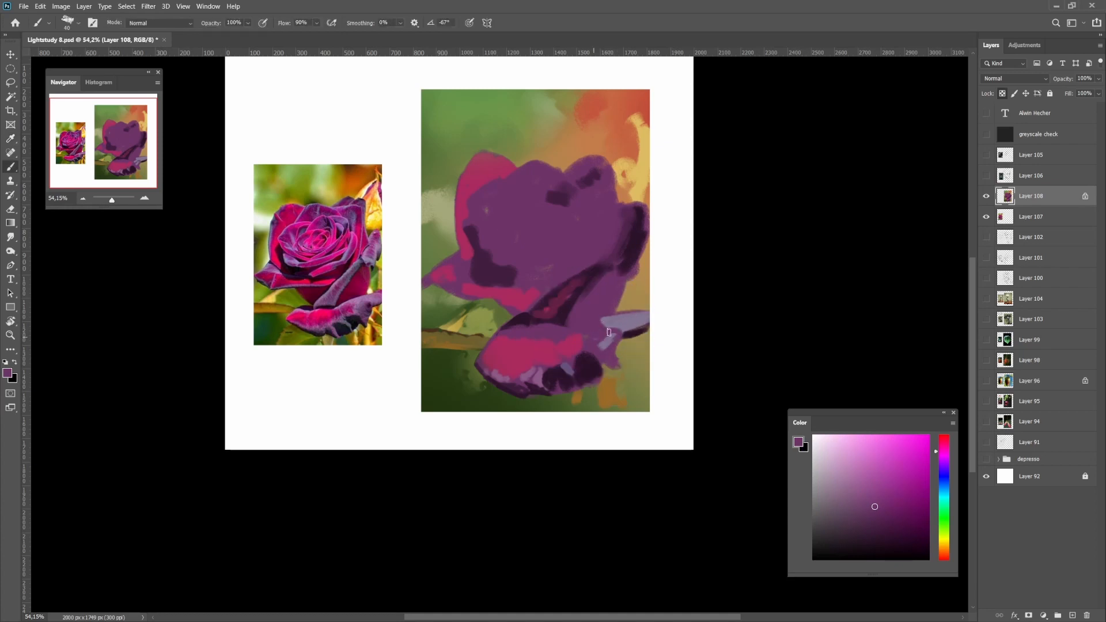
{"action": "scroll", "coordinate": [604, 336], "scroll_direction": "up", "scroll_amount": 2}
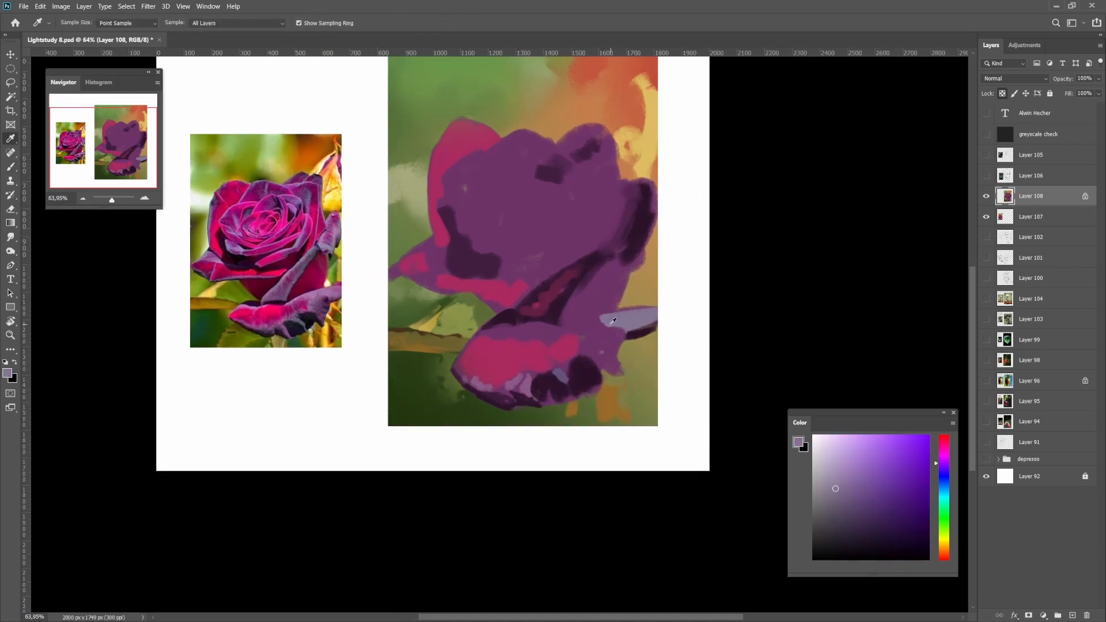
Sample pink, lasso the petal area above the right tip, tint it with a pink gradient and deselect
{"action": "left_click", "coordinate": [593, 319], "text": "alt"}
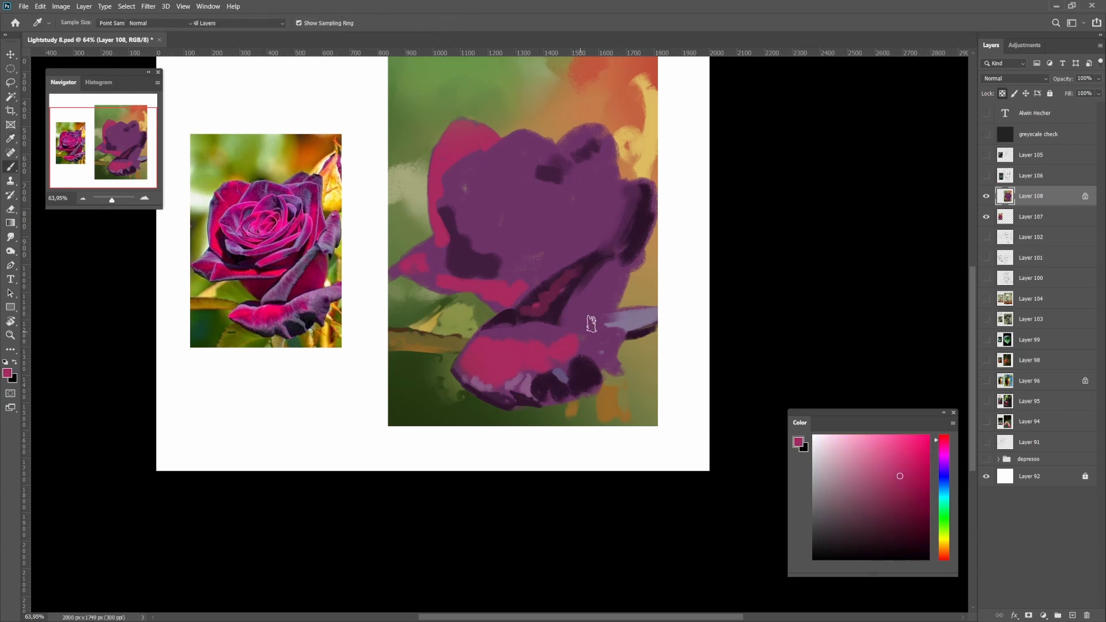
{"action": "key", "text": "l"}
{"action": "mouse_move", "coordinate": [629, 269]}
{"action": "left_mouse_down"}
{"action": "mouse_move", "coordinate": [598, 317]}
{"action": "mouse_move", "coordinate": [558, 326]}
{"action": "mouse_move", "coordinate": [618, 259]}
{"action": "left_mouse_up"}
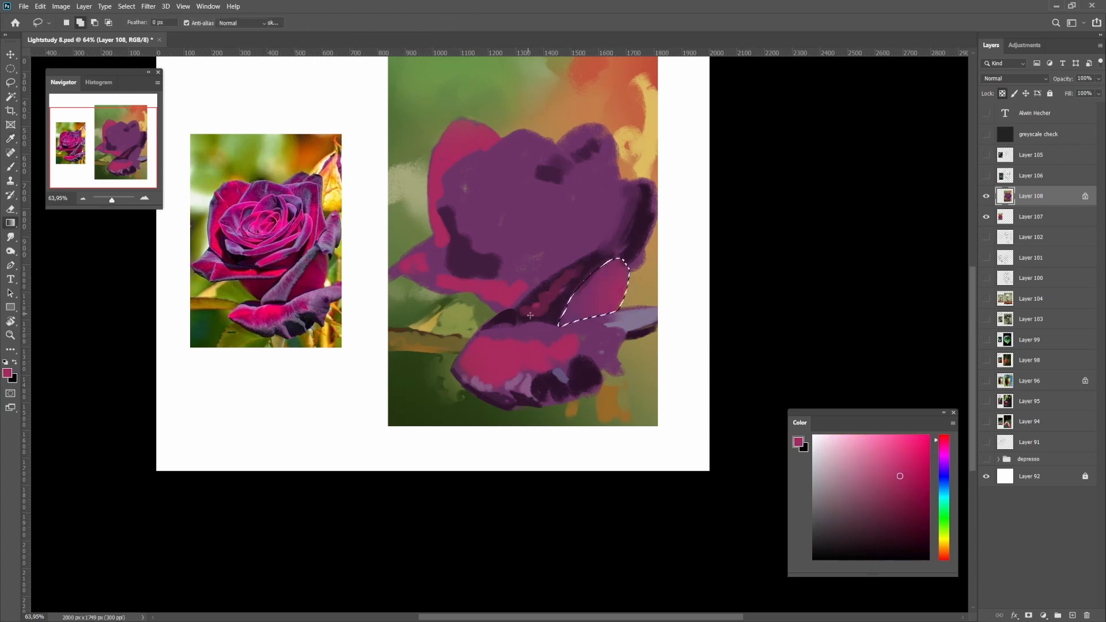
{"action": "key", "text": "g"}
{"action": "left_click_drag", "start_coordinate": [634, 326], "coordinate": [538, 296]}
{"action": "key", "text": "ctrl+d"}
Lasso curved petal areas on the right side of the bloom and shade them with pink gradients, deselecting after each
{"action": "mouse_move", "coordinate": [635, 333]}
{"action": "left_mouse_down"}
{"action": "mouse_move", "coordinate": [584, 316]}
{"action": "mouse_move", "coordinate": [608, 313]}
{"action": "left_mouse_up"}
{"action": "left_click_drag", "start_coordinate": [608, 313], "coordinate": [648, 291]}
{"action": "key", "text": "l"}
{"action": "mouse_move", "coordinate": [604, 228]}
{"action": "left_mouse_down"}
{"action": "mouse_move", "coordinate": [585, 306]}
{"action": "mouse_move", "coordinate": [624, 328]}
{"action": "mouse_move", "coordinate": [605, 215]}
{"action": "left_mouse_up"}
{"action": "key", "text": "g"}
{"action": "left_click_drag", "start_coordinate": [591, 275], "coordinate": [621, 286]}
{"action": "key", "text": "ctrl+d"}
{"action": "mouse_move", "coordinate": [654, 307]}
{"action": "left_mouse_down"}
{"action": "mouse_move", "coordinate": [632, 308]}
{"action": "mouse_move", "coordinate": [650, 289]}
{"action": "mouse_move", "coordinate": [645, 276]}
{"action": "mouse_move", "coordinate": [588, 344]}
{"action": "mouse_move", "coordinate": [609, 263]}
{"action": "left_mouse_up"}
{"action": "key", "text": "l"}
{"action": "key", "text": "g"}
{"action": "mouse_move", "coordinate": [584, 312]}
{"action": "left_mouse_down"}
{"action": "mouse_move", "coordinate": [641, 299]}
{"action": "mouse_move", "coordinate": [616, 316]}
{"action": "mouse_move", "coordinate": [631, 310]}
{"action": "left_mouse_up"}
{"action": "key", "text": "ctrl+d"}
Brush curved pink petal strokes along the right side and upper edge of the bloom's centre using sampled pinks
{"action": "key", "text": "b"}
{"action": "left_click", "coordinate": [630, 249], "text": "alt"}
{"action": "left_click", "coordinate": [585, 298], "text": "alt"}
{"action": "key", "text": "i"}
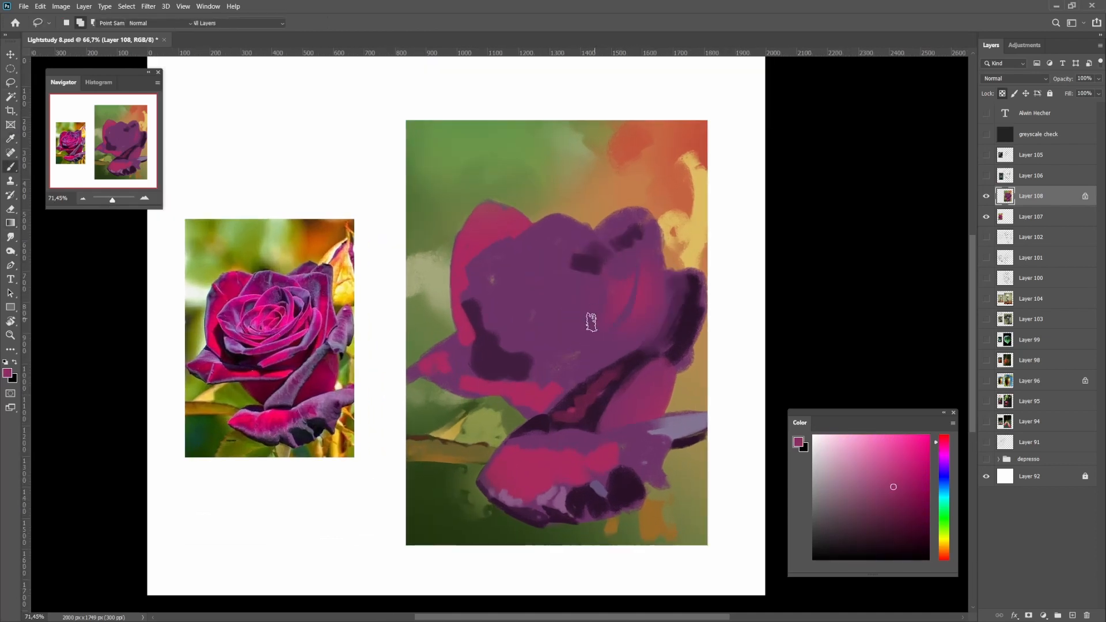
{"action": "left_click", "coordinate": [662, 291]}
{"action": "key", "text": "b"}
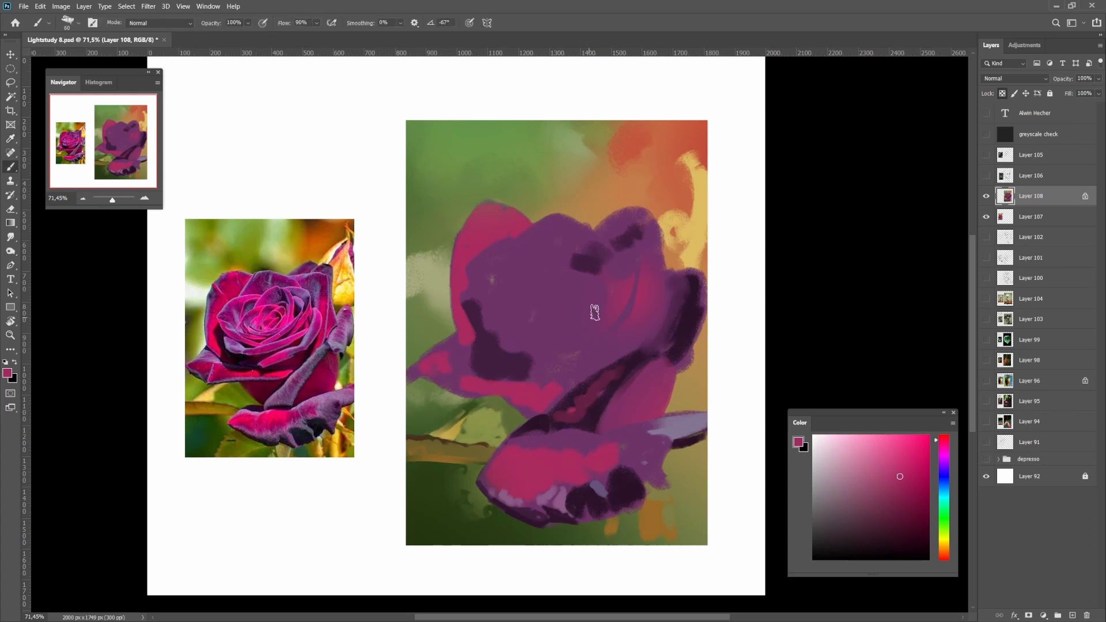
{"action": "key", "text": "bracketleft"}
{"action": "mouse_move", "coordinate": [549, 263]}
{"action": "left_mouse_down"}
{"action": "mouse_move", "coordinate": [576, 238]}
{"action": "mouse_move", "coordinate": [546, 264]}
{"action": "left_mouse_up"}
{"action": "left_click", "coordinate": [579, 241], "text": "alt"}
{"action": "left_click", "coordinate": [571, 255], "text": "alt"}
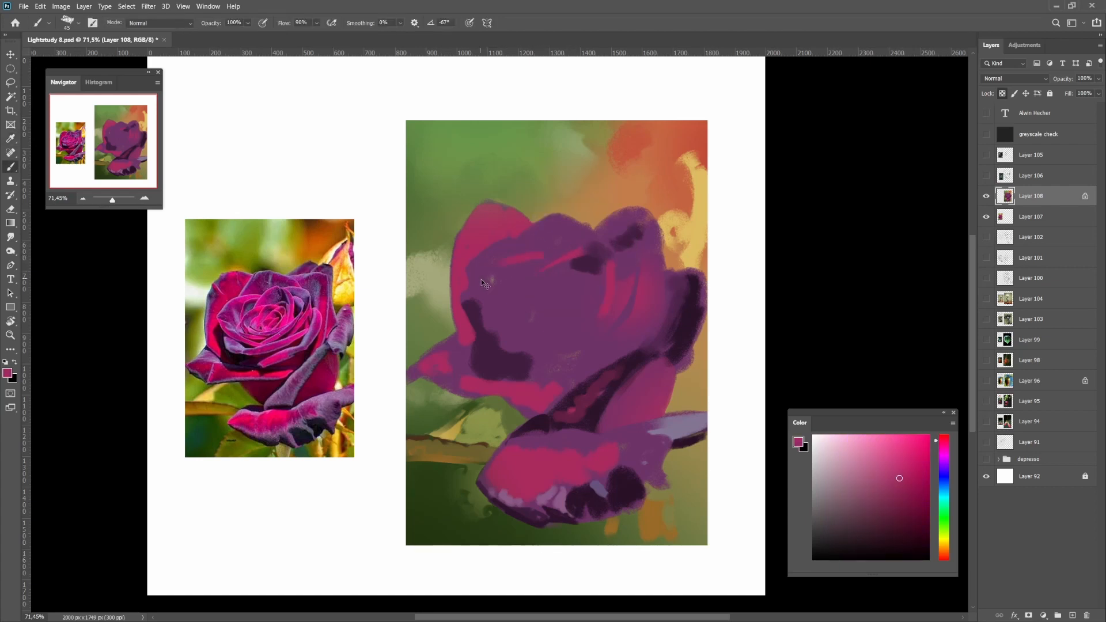
{"action": "left_click_drag", "start_coordinate": [510, 276], "coordinate": [536, 278]}
Blend the upper-left petal's pink into the neighbouring purple using sampled pink and purple tones
{"action": "left_click", "coordinate": [528, 242], "text": "alt"}
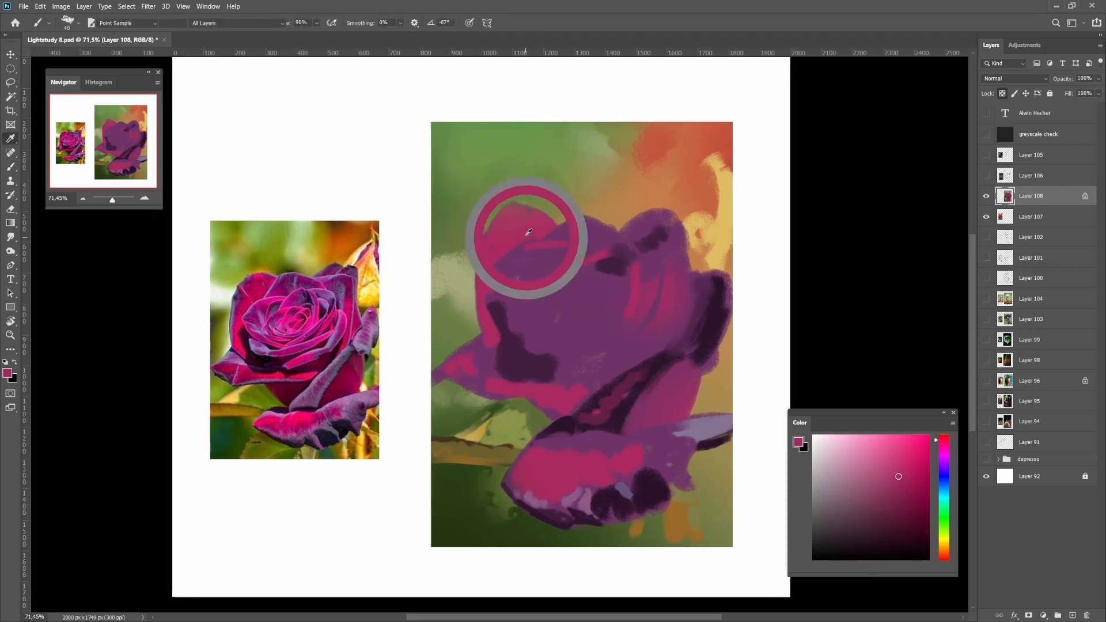
{"action": "left_click", "coordinate": [541, 241], "text": "alt"}
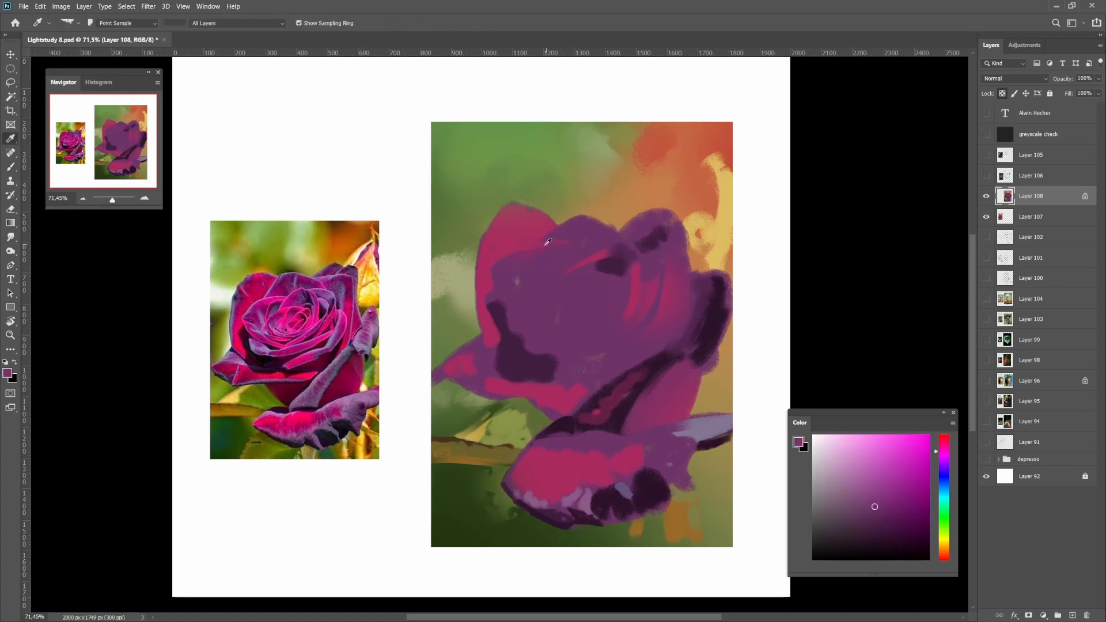
{"action": "left_click", "coordinate": [547, 246], "text": "alt"}
{"action": "scroll", "coordinate": [546, 269], "scroll_direction": "down", "scroll_amount": 5}
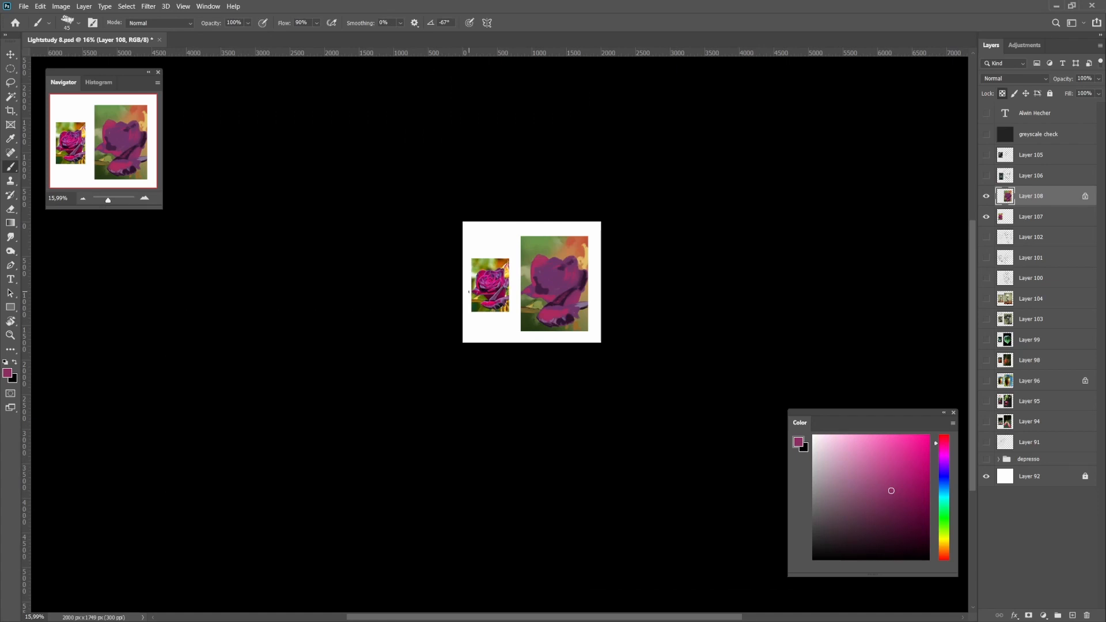
{"action": "scroll", "coordinate": [546, 267], "scroll_direction": "up", "scroll_amount": 3}
{"action": "scroll", "coordinate": [551, 279], "scroll_direction": "up", "scroll_amount": 2}
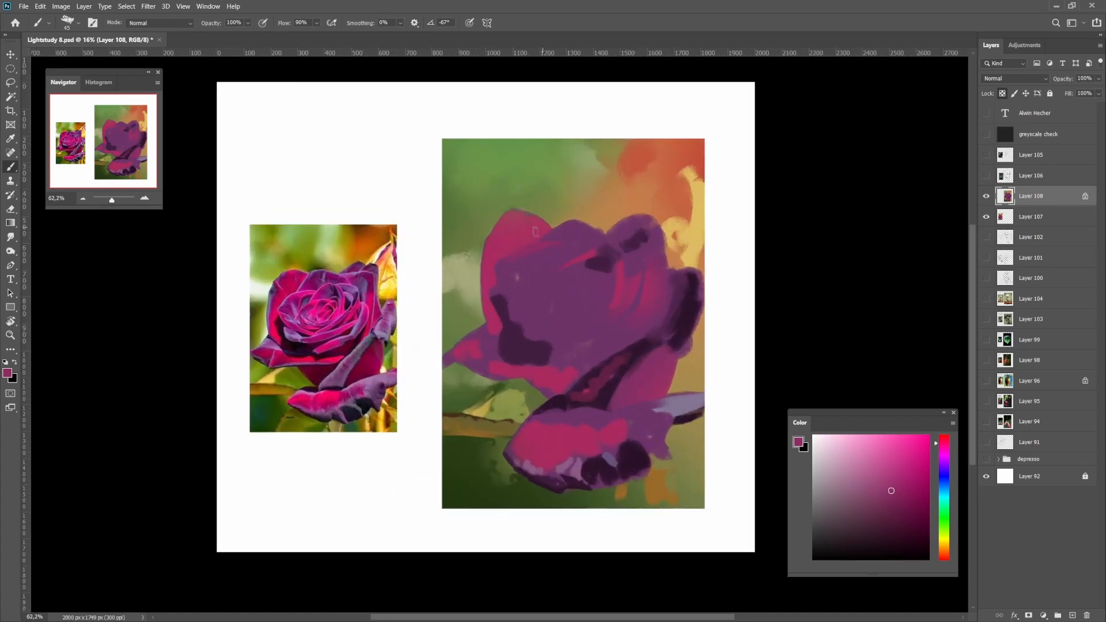
{"action": "key", "text": "alt"}
{"action": "left_click", "coordinate": [498, 270], "text": "alt"}
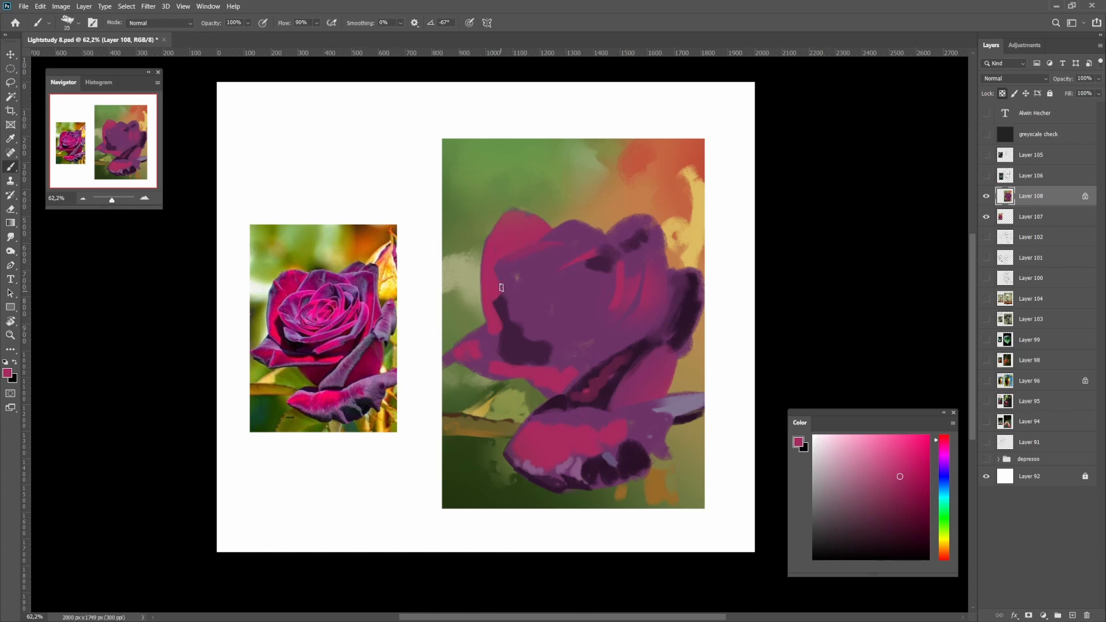
Paint sampled dark purple shadow along the bloom's left edge down to the left outer petal
{"action": "left_click", "coordinate": [498, 309], "text": "alt"}
{"action": "key", "text": "l"}
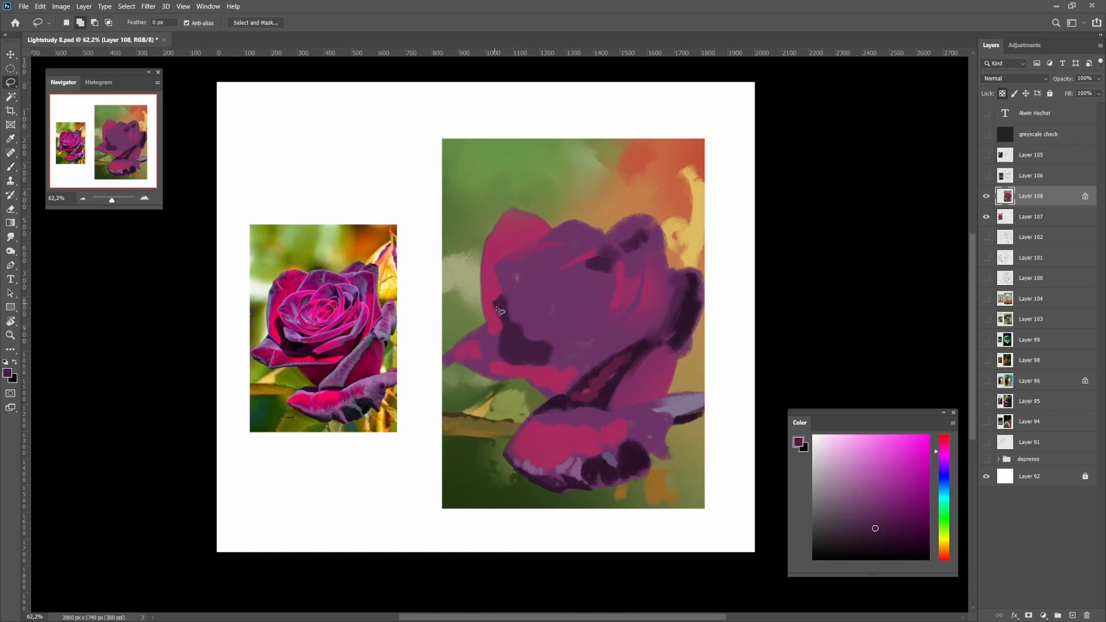
{"action": "key", "text": "i"}
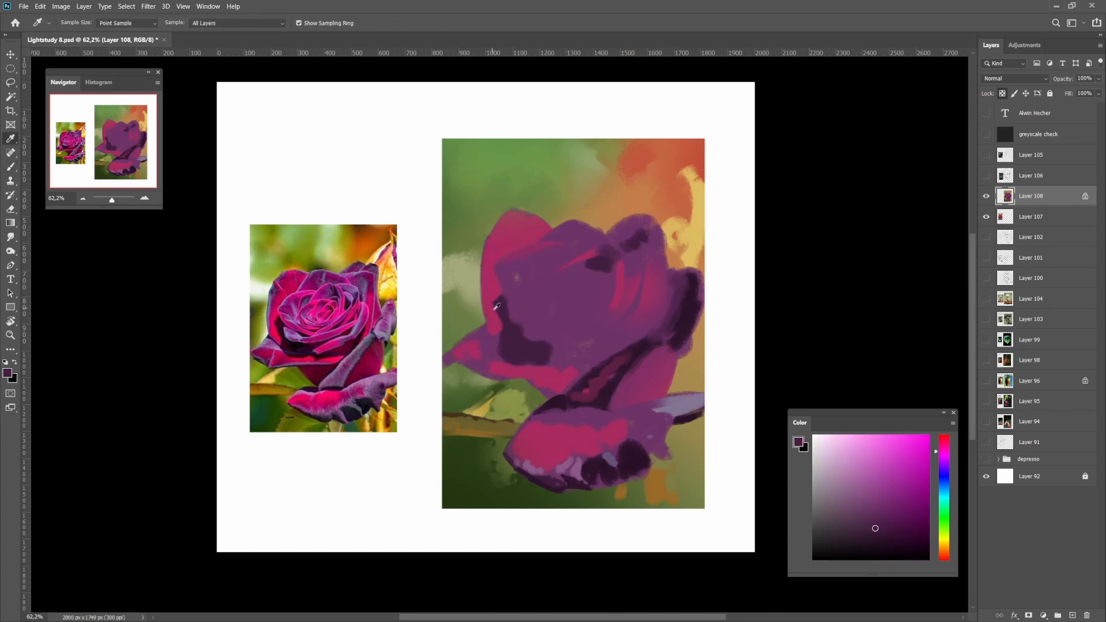
{"action": "key", "text": "b"}
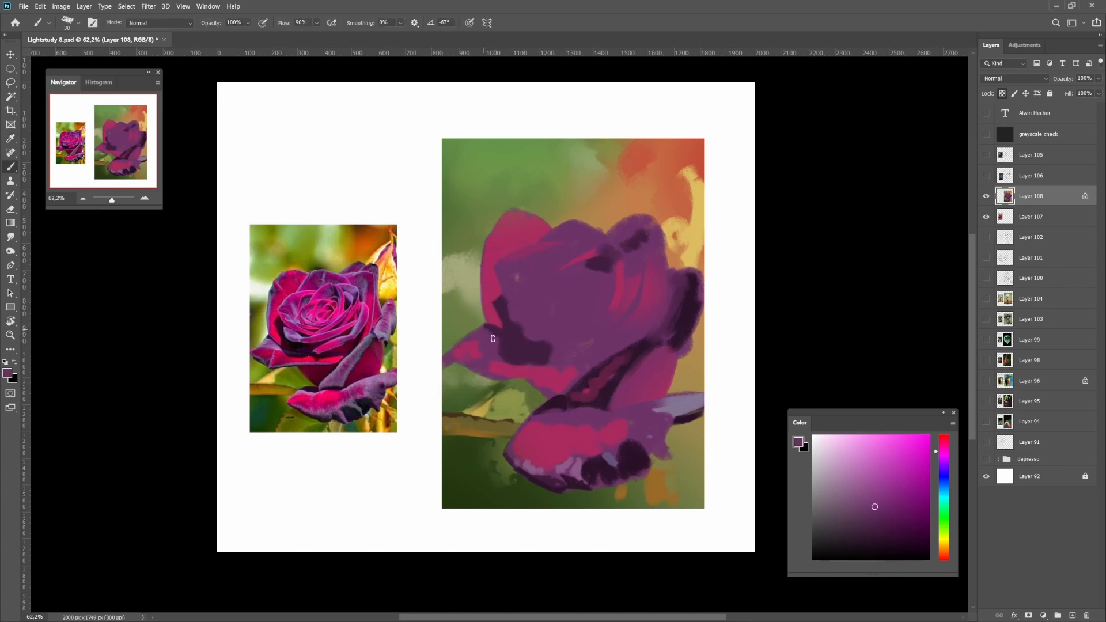
Sample the right tip's lavender and paint a softened highlight along the top of the left outer petal
{"action": "left_click", "coordinate": [678, 402], "text": "alt"}
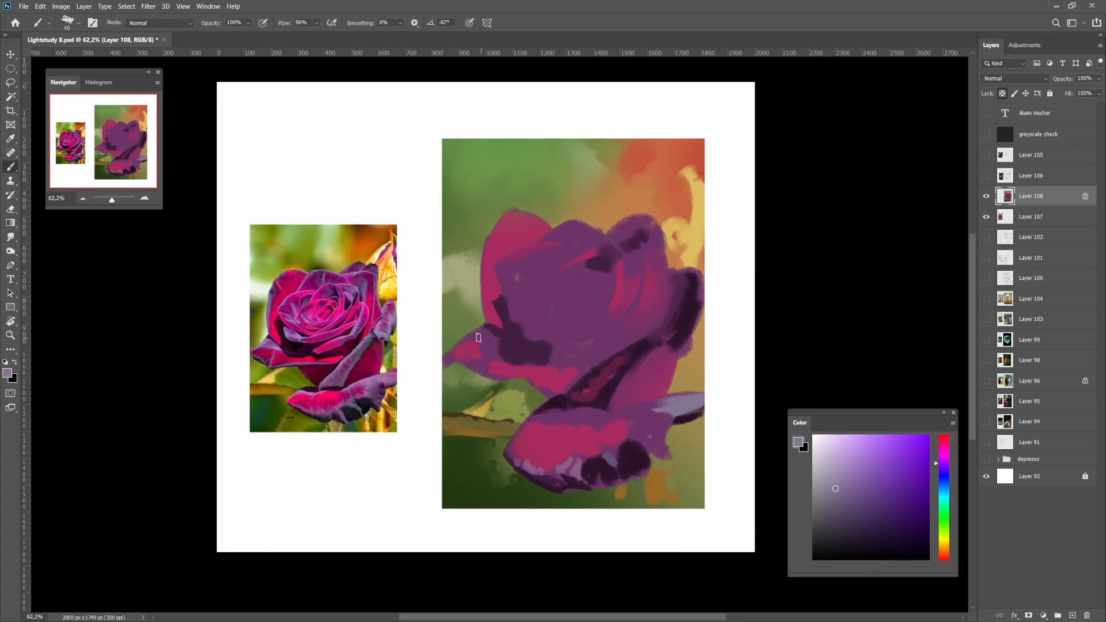
{"action": "key", "text": "ctrl+z"}
{"action": "left_click_drag", "start_coordinate": [468, 337], "coordinate": [501, 345]}
{"action": "left_click", "coordinate": [501, 343], "text": "alt"}
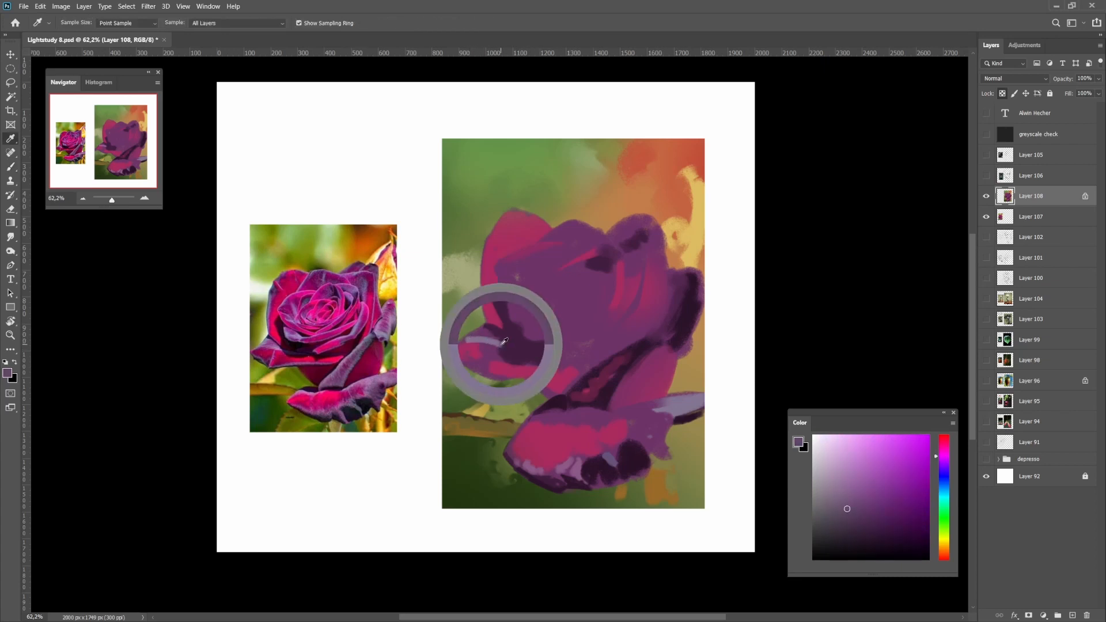
{"action": "left_click", "coordinate": [493, 344], "text": "alt"}
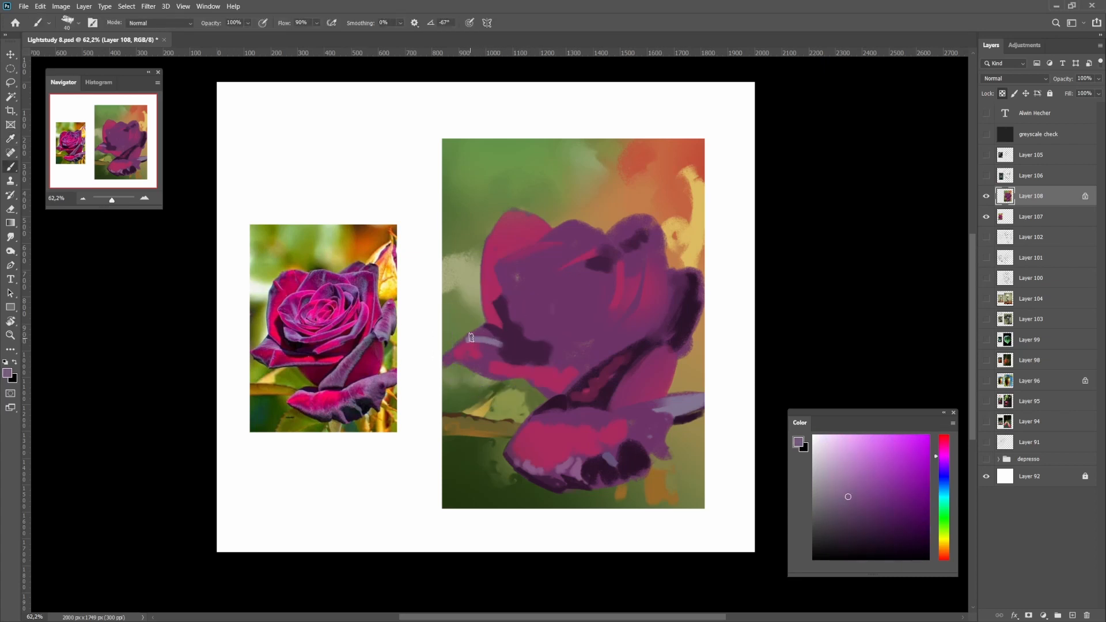
{"action": "key", "text": "ctrl+z"}
{"action": "left_click", "coordinate": [482, 332], "text": "alt"}
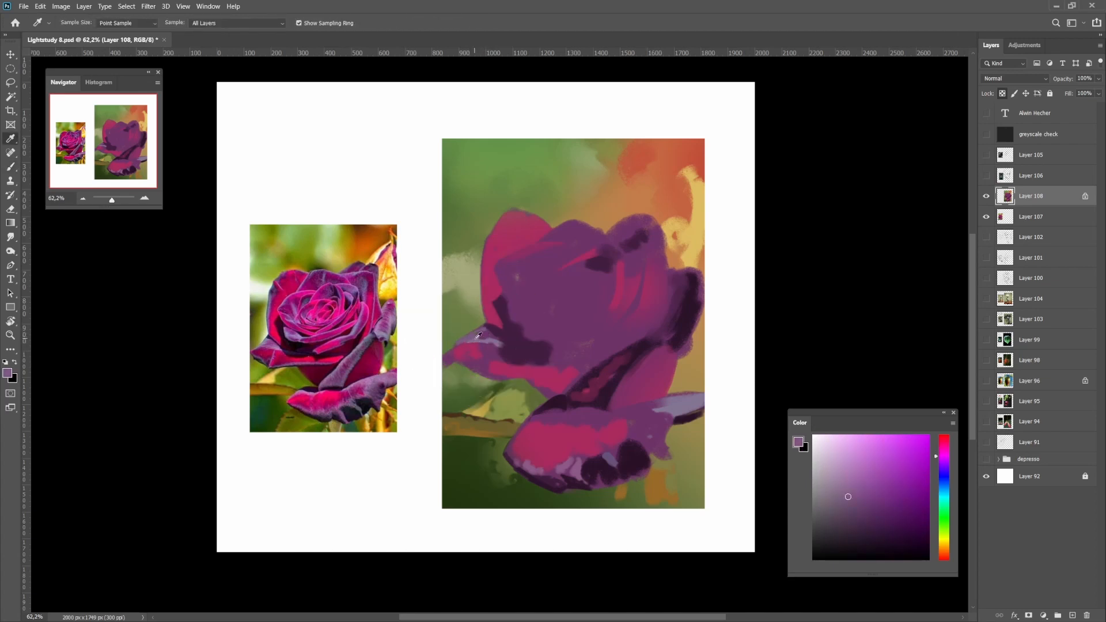
Refine the left outer petal's pink patch and darken its lower edge with sampled pinks and purples
{"action": "left_click", "coordinate": [491, 350], "text": "alt"}
{"action": "left_click", "coordinate": [515, 359], "text": "alt"}
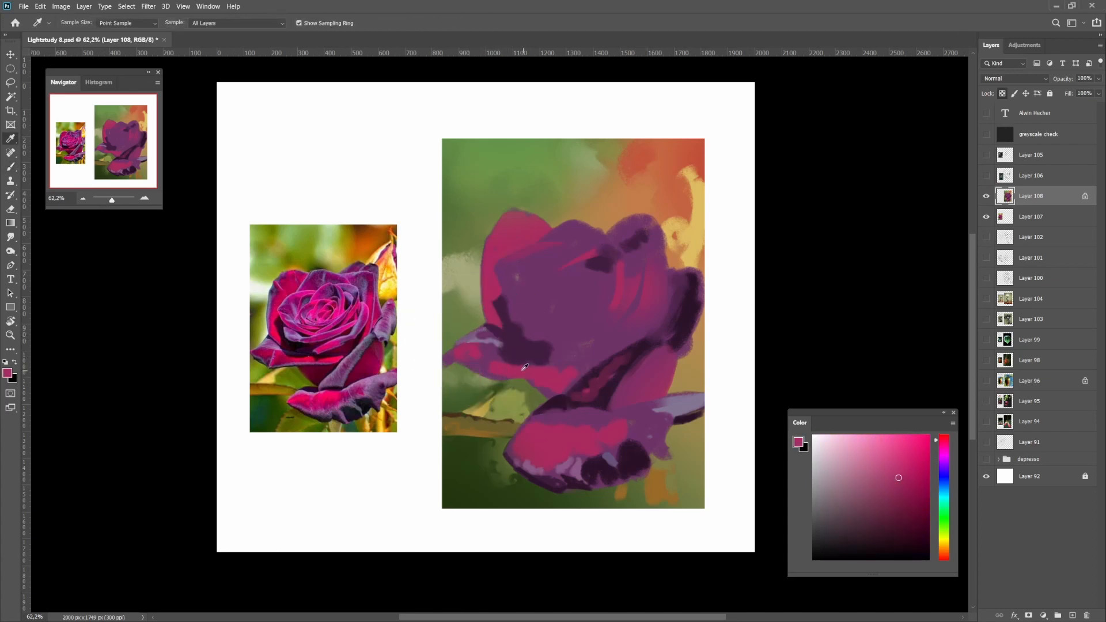
{"action": "left_click", "coordinate": [472, 350], "text": "alt"}
{"action": "left_click", "coordinate": [470, 359], "text": "alt"}
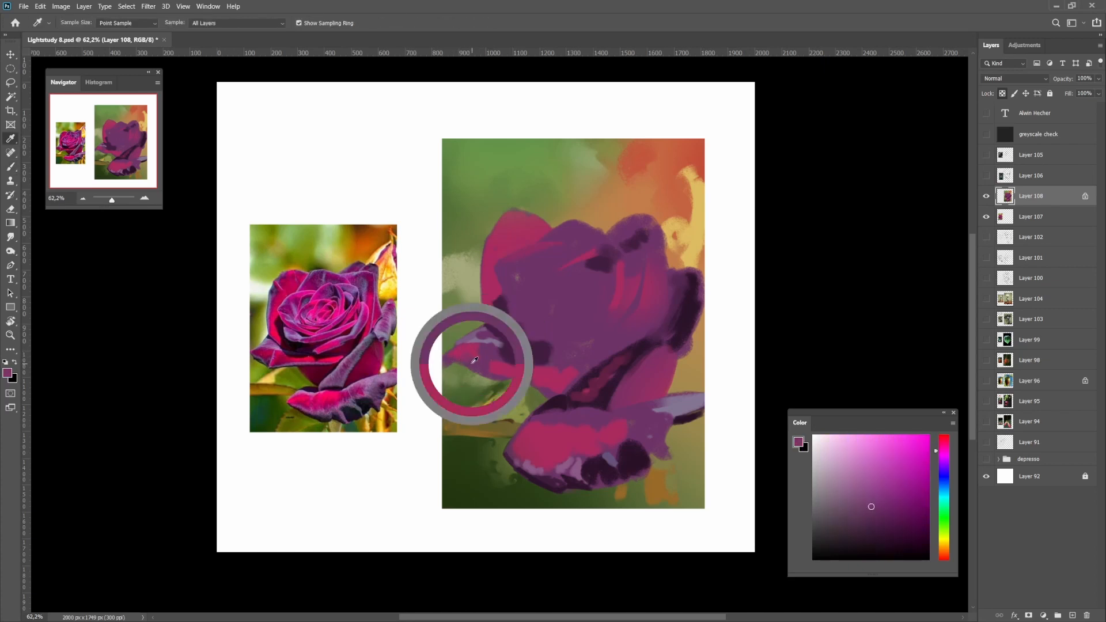
{"action": "left_click", "coordinate": [461, 353], "text": "alt"}
{"action": "left_click", "coordinate": [468, 351], "text": "alt"}
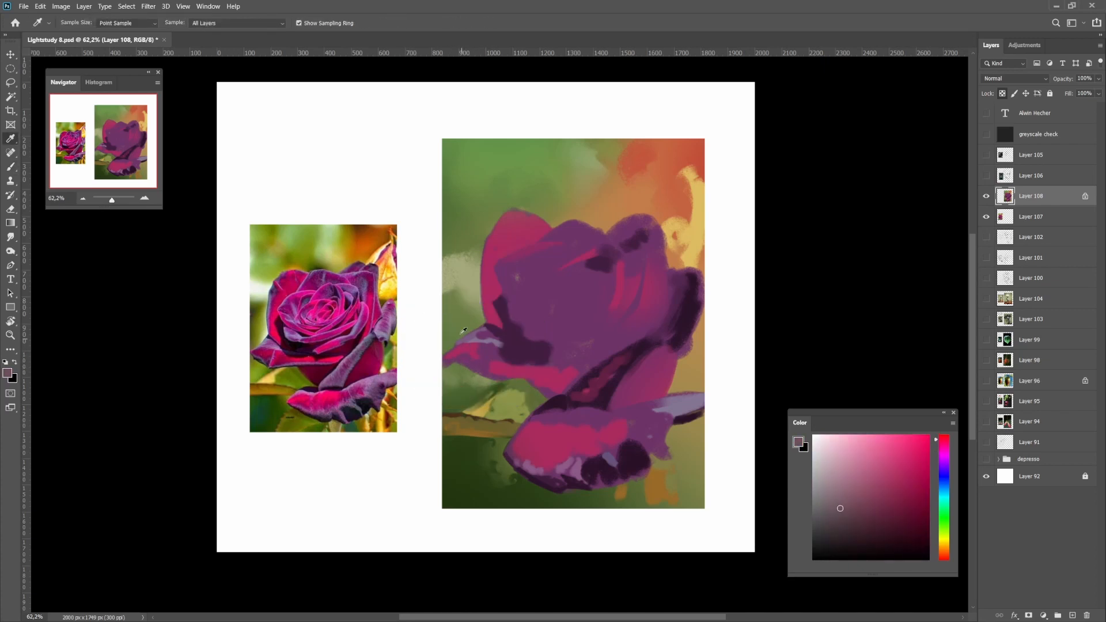
{"action": "left_click", "coordinate": [514, 361], "text": "alt"}
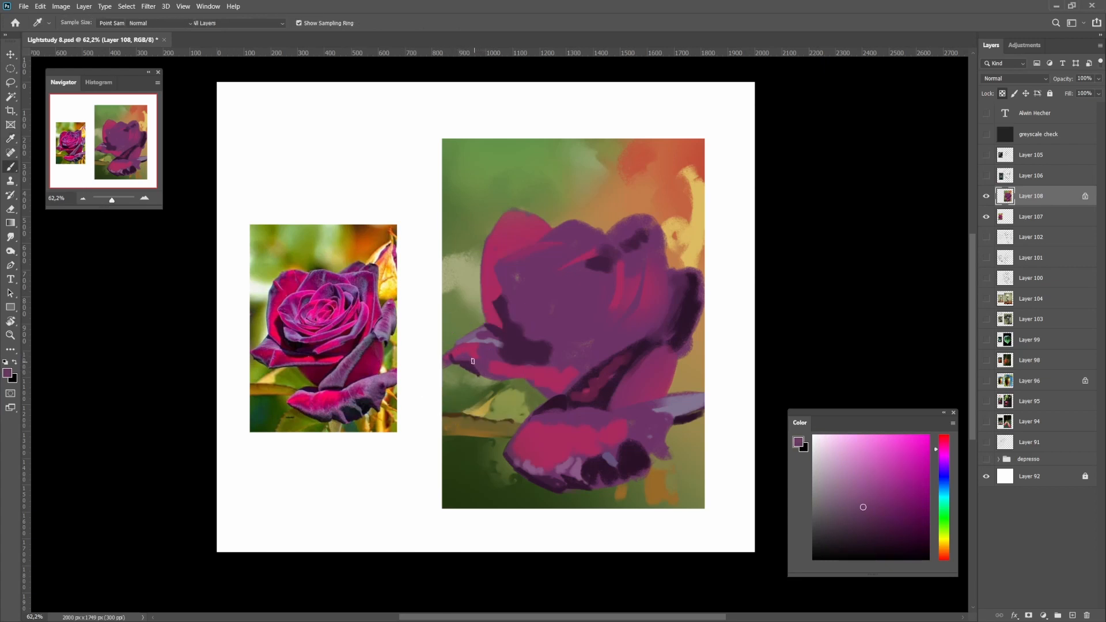
Adjust the brush size and paint a thin dark purple line below the left outer petal's pink stripe
{"action": "key", "text": "bracketleft"}
{"action": "mouse_move", "coordinate": [498, 378]}
{"action": "left_mouse_down"}
{"action": "mouse_move", "coordinate": [543, 381]}
{"action": "mouse_move", "coordinate": [505, 377]}
{"action": "mouse_move", "coordinate": [552, 382]}
{"action": "left_mouse_up"}
{"action": "key", "text": "bracketright"}
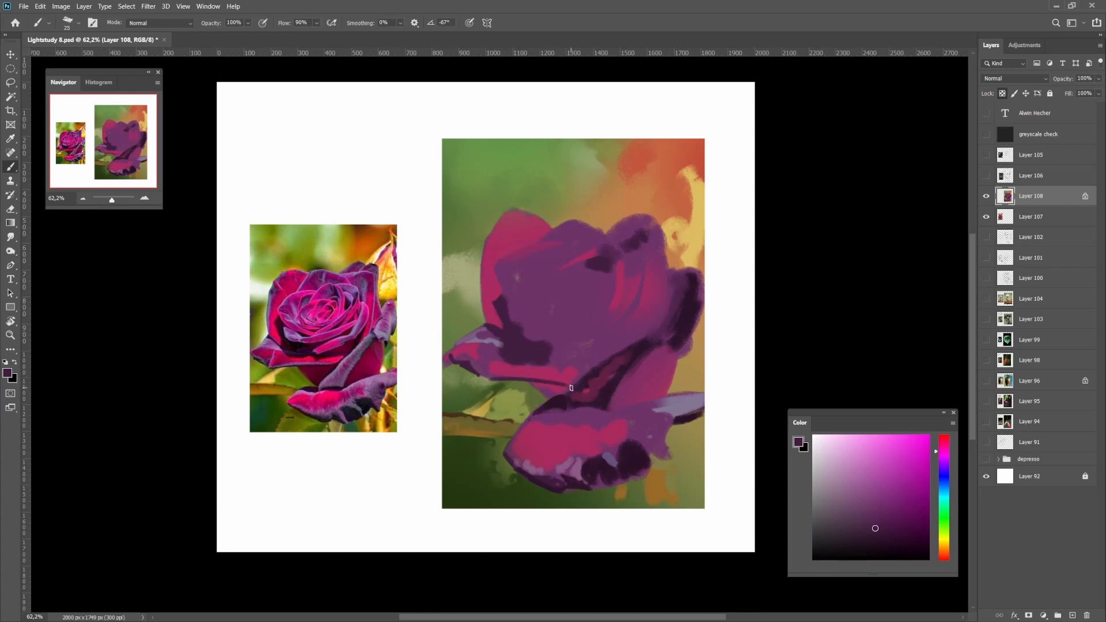
{"action": "key", "text": "bracketright"}
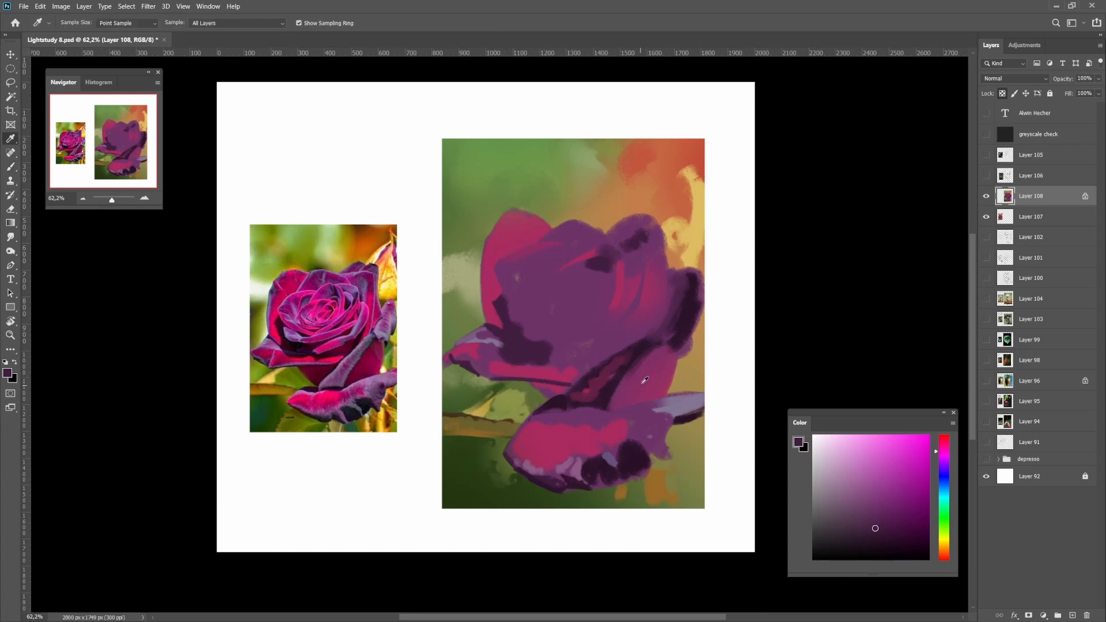
Sample the right petal's magenta, darken it and paint the area beneath the left outer petal's dark edge
{"action": "left_click", "coordinate": [652, 383], "text": "alt"}
{"action": "mouse_move", "coordinate": [525, 386]}
{"action": "left_mouse_down"}
{"action": "mouse_move", "coordinate": [566, 388]}
{"action": "mouse_move", "coordinate": [547, 398]}
{"action": "mouse_move", "coordinate": [533, 388]}
{"action": "mouse_move", "coordinate": [520, 414]}
{"action": "mouse_move", "coordinate": [519, 388]}
{"action": "mouse_move", "coordinate": [580, 368]}
{"action": "left_mouse_up"}
{"action": "left_click", "coordinate": [897, 511]}
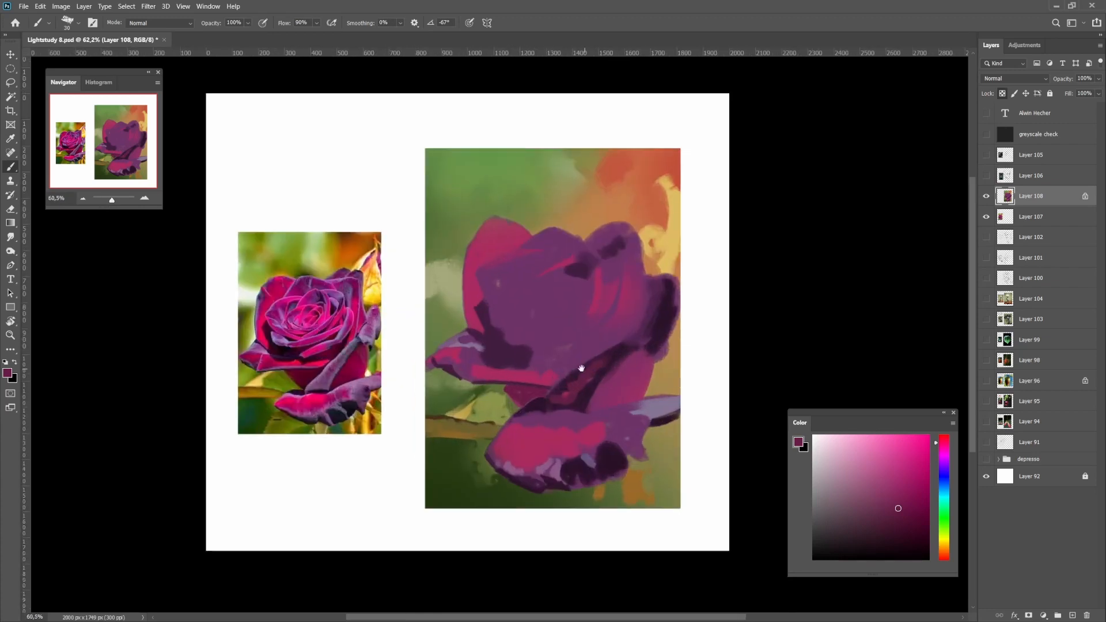
Sample nearby purples and try a short stroke above the left outer petal's pink stripe, undoing it
{"action": "left_click", "coordinate": [548, 364], "text": "alt"}
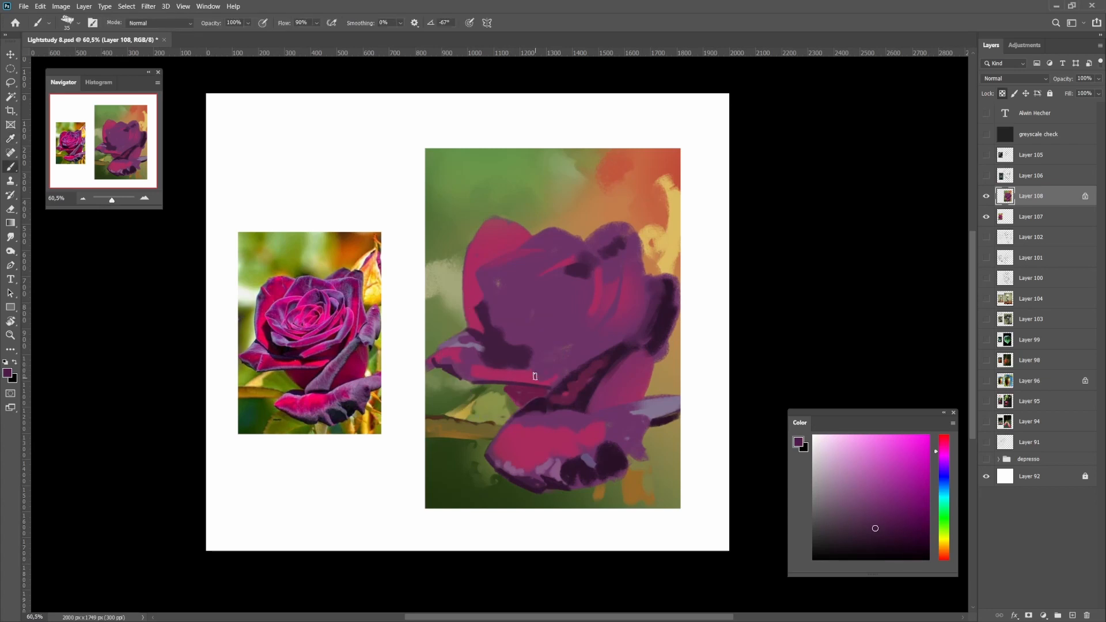
{"action": "left_click", "coordinate": [587, 389], "text": "alt"}
{"action": "left_click", "coordinate": [584, 392], "text": "alt"}
{"action": "mouse_move", "coordinate": [499, 366]}
{"action": "left_mouse_down"}
{"action": "mouse_move", "coordinate": [540, 372]}
{"action": "mouse_move", "coordinate": [531, 370]}
{"action": "left_mouse_up"}
{"action": "key", "text": "ctrl+z"}
Sample the petal pink, brighten it and paint pink strokes on the folded lower petal and the rose's centre
{"action": "left_click", "coordinate": [564, 374], "text": "alt"}
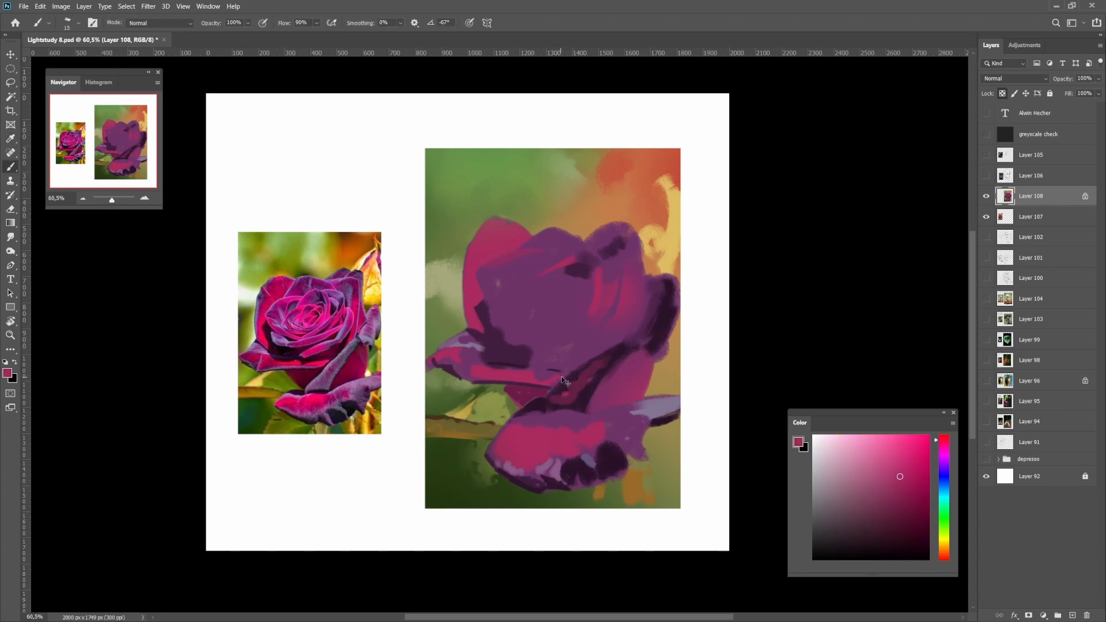
{"action": "left_click_drag", "start_coordinate": [897, 474], "coordinate": [893, 447]}
{"action": "mouse_move", "coordinate": [554, 379]}
{"action": "left_mouse_down"}
{"action": "mouse_move", "coordinate": [483, 379]}
{"action": "mouse_move", "coordinate": [613, 344]}
{"action": "left_mouse_up"}
{"action": "key", "text": "bracketright"}
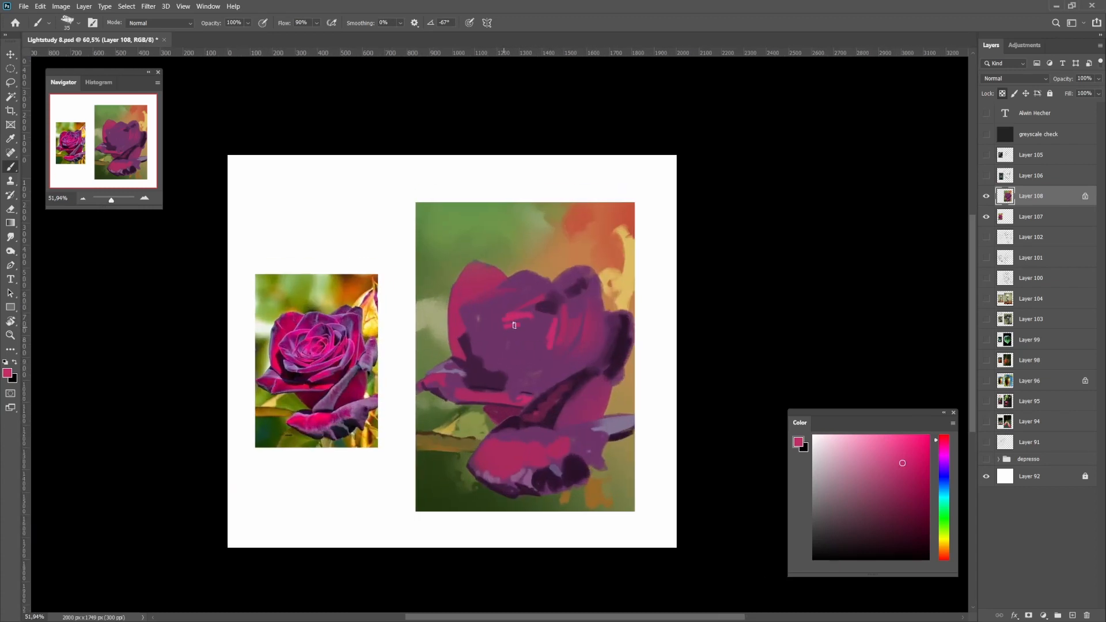
Sample the dark purple shadow and shade the petals around the rose's centre with lassoed gradient fills
{"action": "left_click", "coordinate": [491, 372], "text": "alt"}
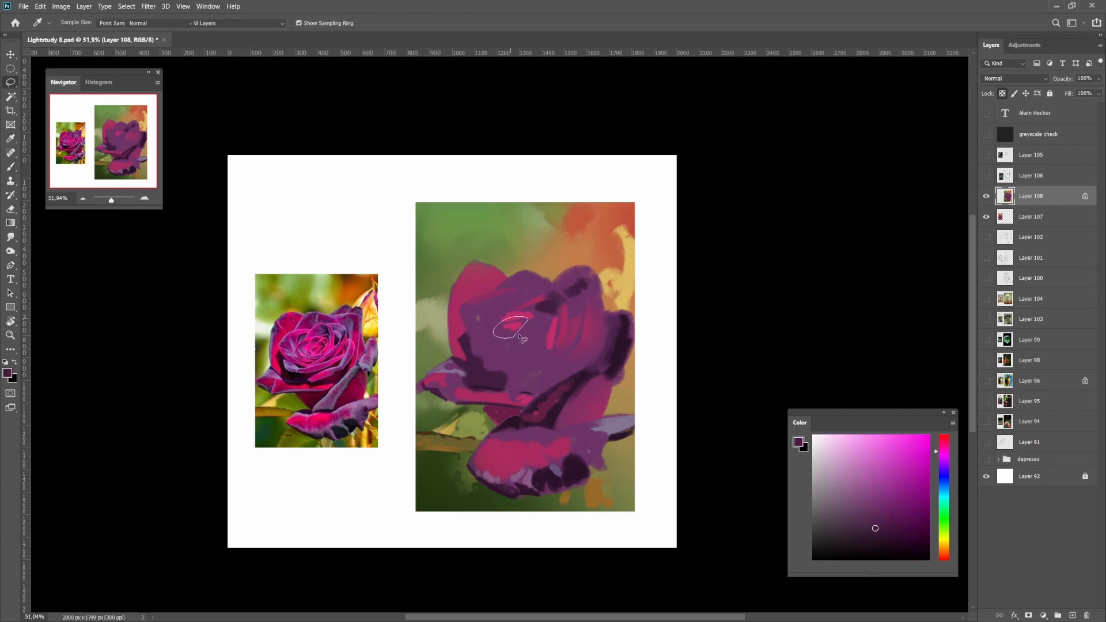
{"action": "key", "text": "l"}
{"action": "mouse_move", "coordinate": [540, 319]}
{"action": "left_mouse_down"}
{"action": "mouse_move", "coordinate": [532, 338]}
{"action": "mouse_move", "coordinate": [543, 342]}
{"action": "mouse_move", "coordinate": [507, 360]}
{"action": "left_mouse_up"}
{"action": "key", "text": "l"}
{"action": "key", "text": "g"}
{"action": "key", "text": "ctrl+d"}
{"action": "key", "text": "l"}
{"action": "key", "text": "g"}
{"action": "key", "text": "ctrl+d"}
{"action": "key", "text": "l"}
{"action": "key", "text": "g"}
Separate the remaining inner petals with further lassoed purple gradients across the middle and lower part of the bloom
{"action": "mouse_move", "coordinate": [503, 323]}
{"action": "left_mouse_down"}
{"action": "mouse_move", "coordinate": [504, 344]}
{"action": "mouse_move", "coordinate": [488, 337]}
{"action": "mouse_move", "coordinate": [506, 302]}
{"action": "mouse_move", "coordinate": [489, 305]}
{"action": "mouse_move", "coordinate": [534, 304]}
{"action": "mouse_move", "coordinate": [516, 289]}
{"action": "mouse_move", "coordinate": [547, 295]}
{"action": "mouse_move", "coordinate": [520, 276]}
{"action": "mouse_move", "coordinate": [597, 293]}
{"action": "mouse_move", "coordinate": [572, 292]}
{"action": "mouse_move", "coordinate": [592, 360]}
{"action": "mouse_move", "coordinate": [631, 341]}
{"action": "mouse_move", "coordinate": [563, 355]}
{"action": "mouse_move", "coordinate": [584, 315]}
{"action": "left_mouse_up"}
{"action": "key", "text": "ctrl+d"}
{"action": "key", "text": "l"}
{"action": "key", "text": "g"}
{"action": "key", "text": "ctrl+d"}
{"action": "key", "text": "l"}
{"action": "key", "text": "g"}
{"action": "key", "text": "ctrl+d"}
{"action": "key", "text": "l"}
{"action": "key", "text": "g"}
{"action": "key", "text": "ctrl+d"}
{"action": "key", "text": "l"}
{"action": "key", "text": "g"}
{"action": "key", "text": "ctrl+d"}
{"action": "key", "text": "l"}
{"action": "key", "text": "g"}
{"action": "key", "text": "ctrl+d"}
{"action": "key", "text": "l"}
{"action": "key", "text": "g"}
{"action": "key", "text": "ctrl+d"}
{"action": "mouse_move", "coordinate": [551, 369]}
{"action": "left_mouse_down"}
{"action": "mouse_move", "coordinate": [571, 345]}
{"action": "mouse_move", "coordinate": [578, 360]}
{"action": "left_mouse_up"}
{"action": "left_click_drag", "start_coordinate": [516, 344], "coordinate": [528, 338]}
Sample a purple from the left side and brush over the left petals and the bloom's lower edge
{"action": "key", "text": "b"}
{"action": "left_click", "coordinate": [452, 363], "text": "alt"}
{"action": "left_click_drag", "start_coordinate": [453, 363], "coordinate": [478, 382]}
{"action": "mouse_move", "coordinate": [502, 377]}
{"action": "left_mouse_down"}
{"action": "mouse_move", "coordinate": [497, 389]}
{"action": "mouse_move", "coordinate": [545, 368]}
{"action": "mouse_move", "coordinate": [561, 373]}
{"action": "left_mouse_up"}
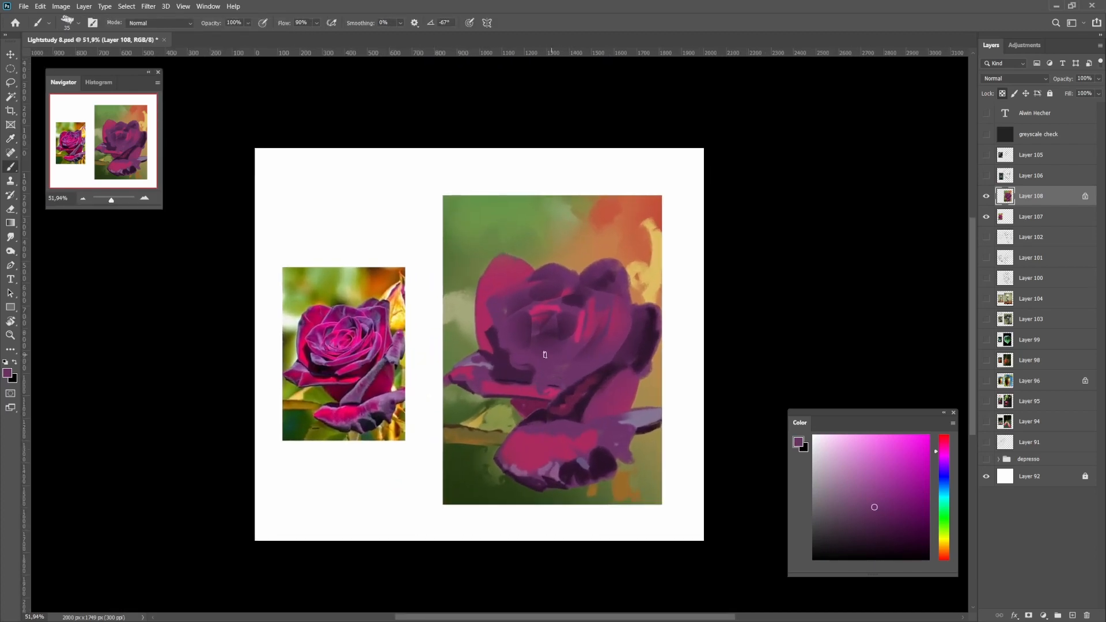
Look up the keyboard shortcuts assigned to the Lasso, Gradient and Paint Bucket tools, leaving them unchanged
{"action": "left_click", "coordinate": [24, 6]}
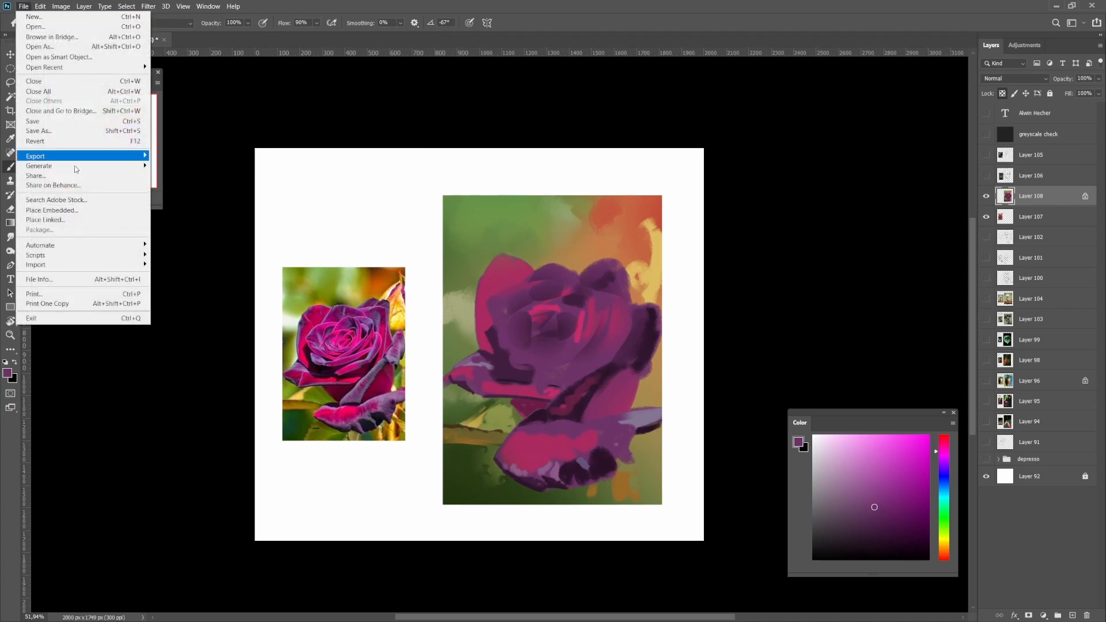
{"action": "mouse_move", "coordinate": [41, 7]}
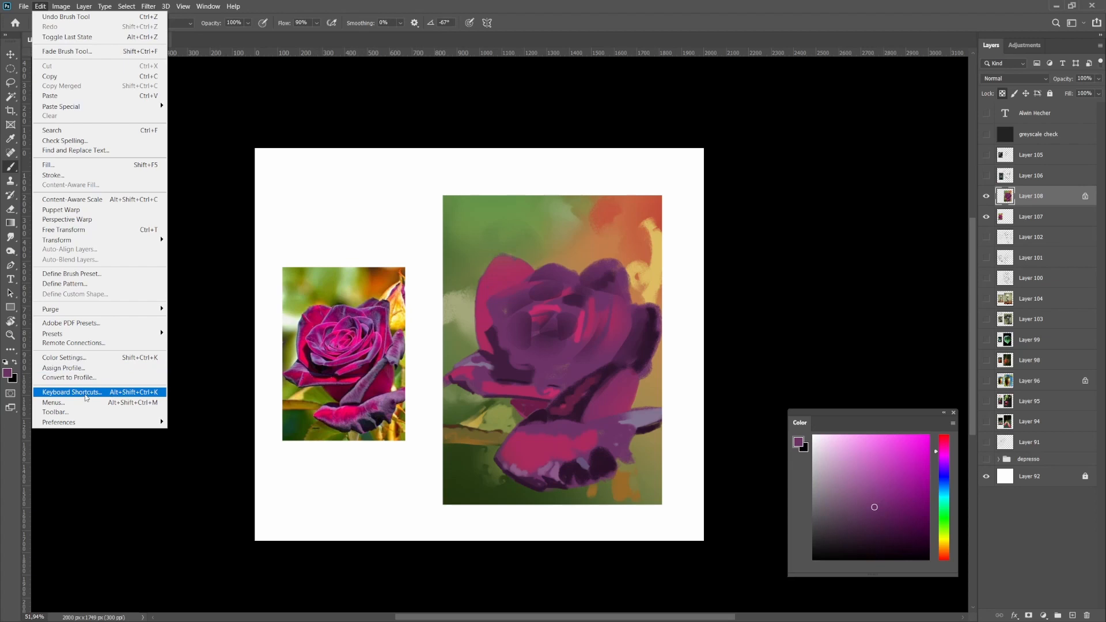
{"action": "left_click", "coordinate": [80, 393]}
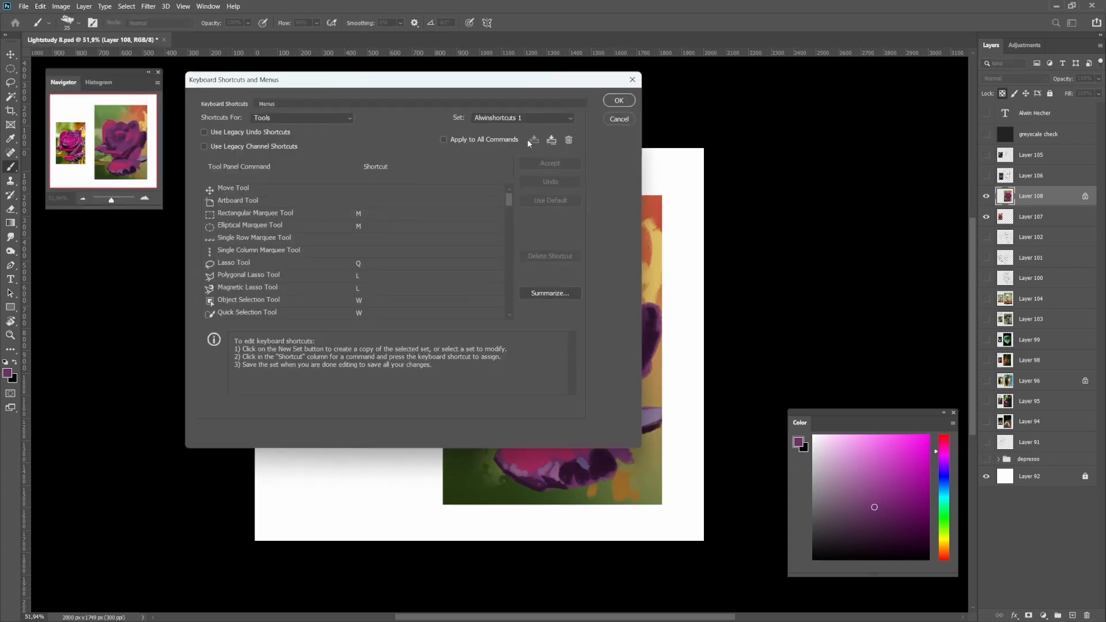
{"action": "scroll", "coordinate": [334, 260], "scroll_direction": "down", "scroll_amount": 5}
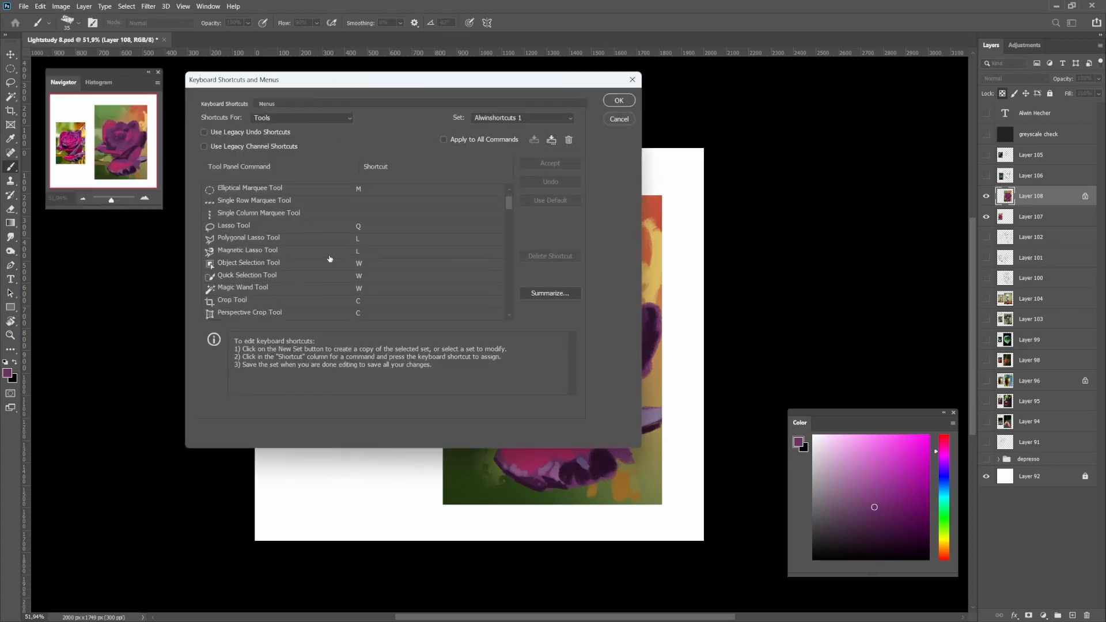
{"action": "scroll", "coordinate": [337, 259], "scroll_direction": "down", "scroll_amount": 4}
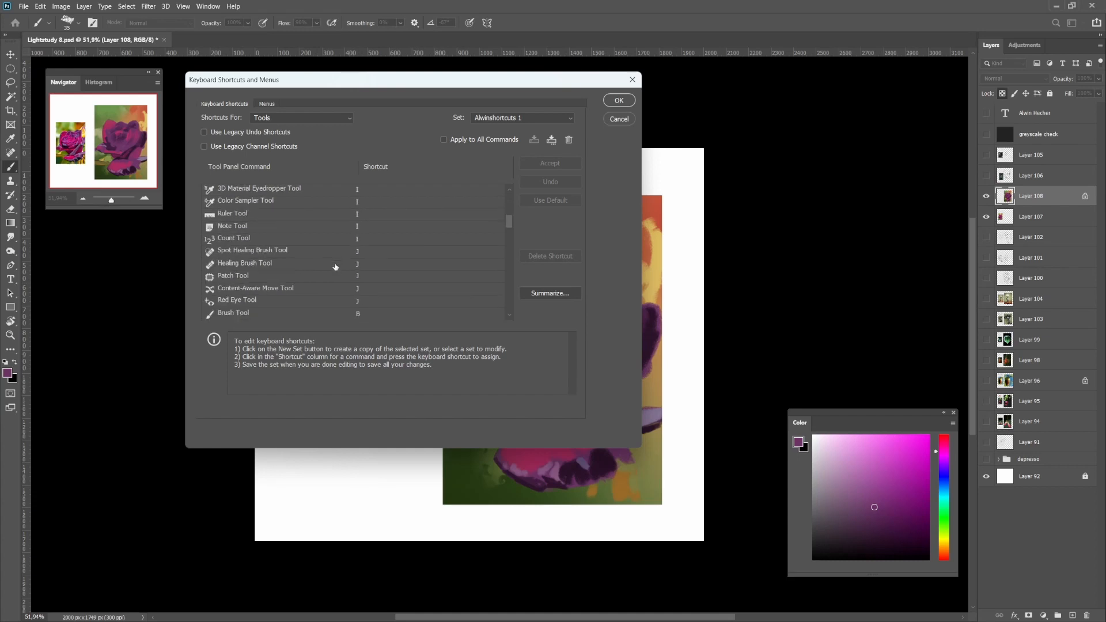
{"action": "scroll", "coordinate": [349, 250], "scroll_direction": "down", "scroll_amount": 2}
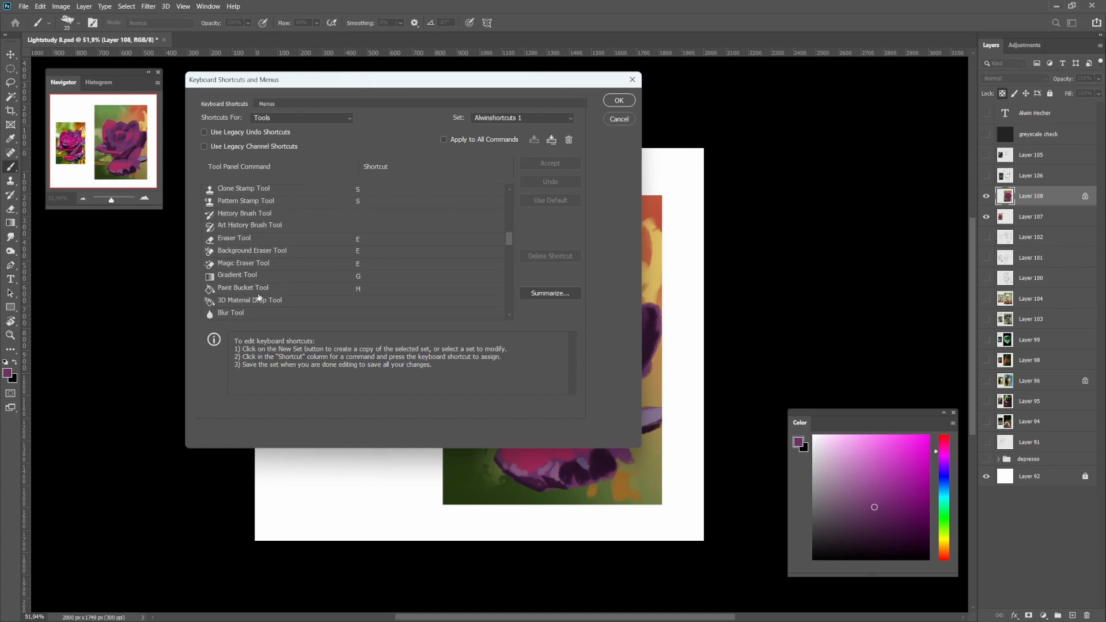
{"action": "left_click", "coordinate": [619, 119]}
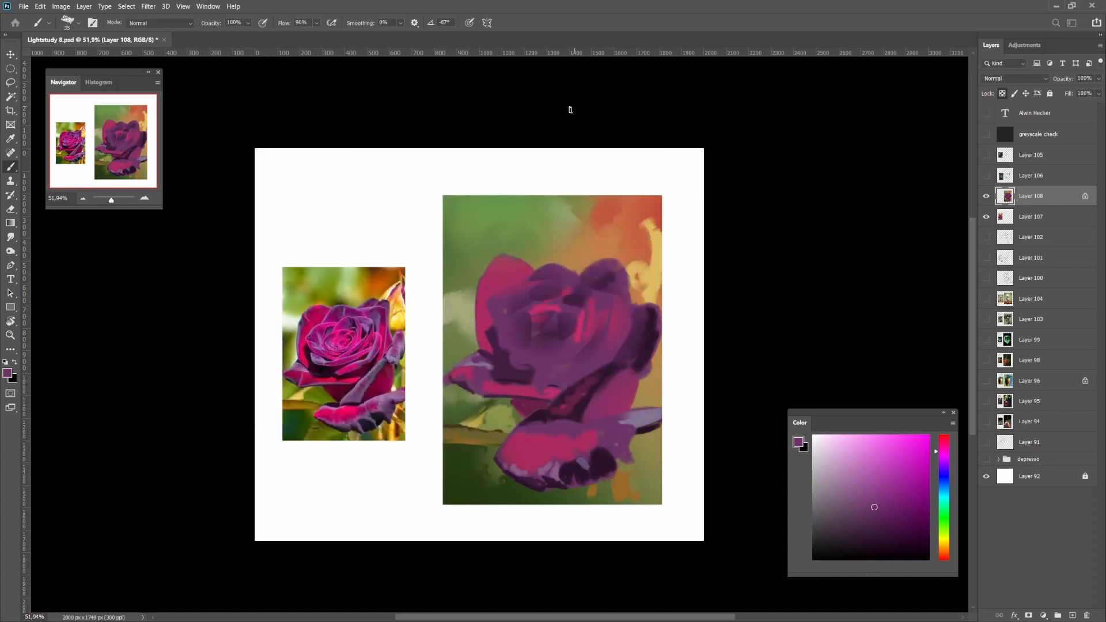
Examine the Gradient tool's Foreground to Transparent preset in the Gradient Editor and cancel without changes
{"action": "left_click", "coordinate": [13, 222]}
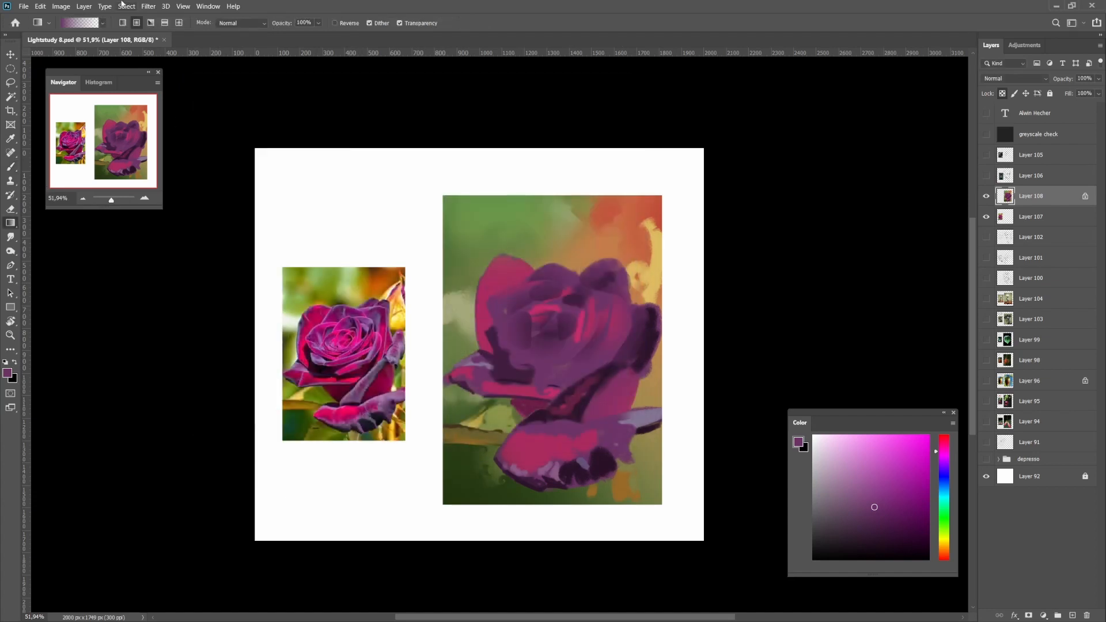
{"action": "left_click", "coordinate": [81, 25]}
{"action": "left_click_drag", "start_coordinate": [803, 92], "coordinate": [594, 107]}
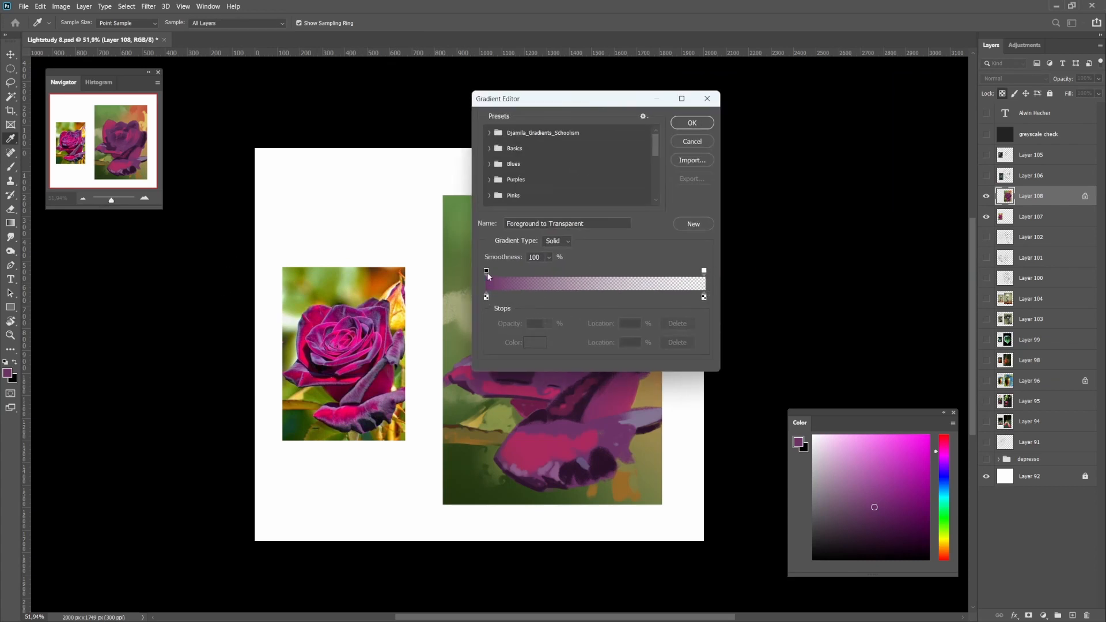
{"action": "left_click", "coordinate": [680, 142]}
Try a radial and a linear foreground-to-transparent gradient across the painting, undoing each one
{"action": "left_click_drag", "start_coordinate": [611, 227], "coordinate": [622, 272]}
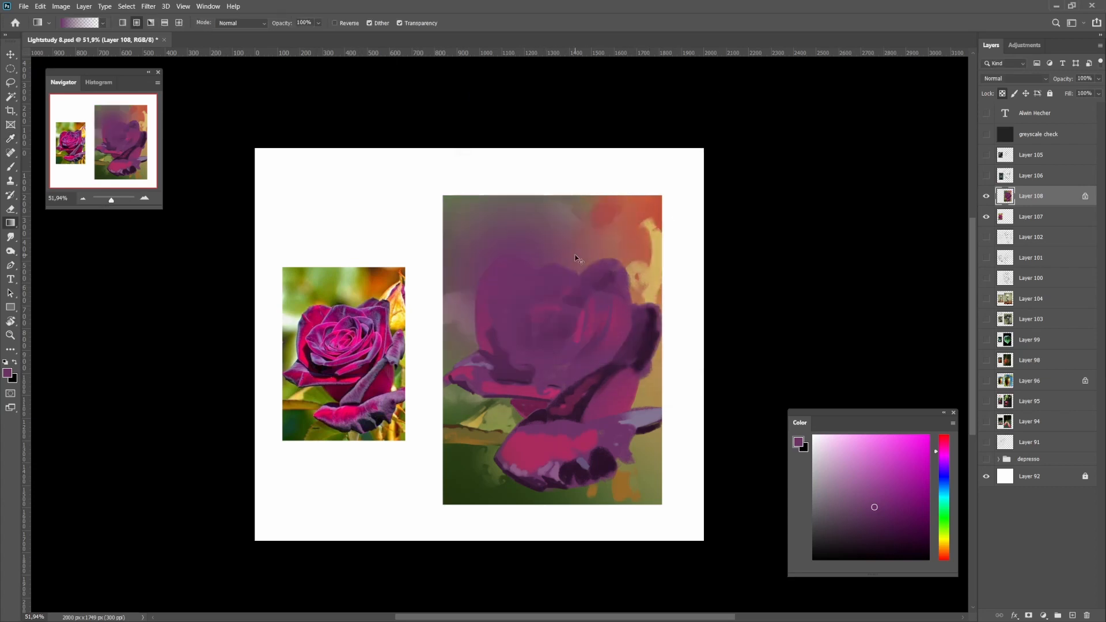
{"action": "key", "text": "ctrl+z"}
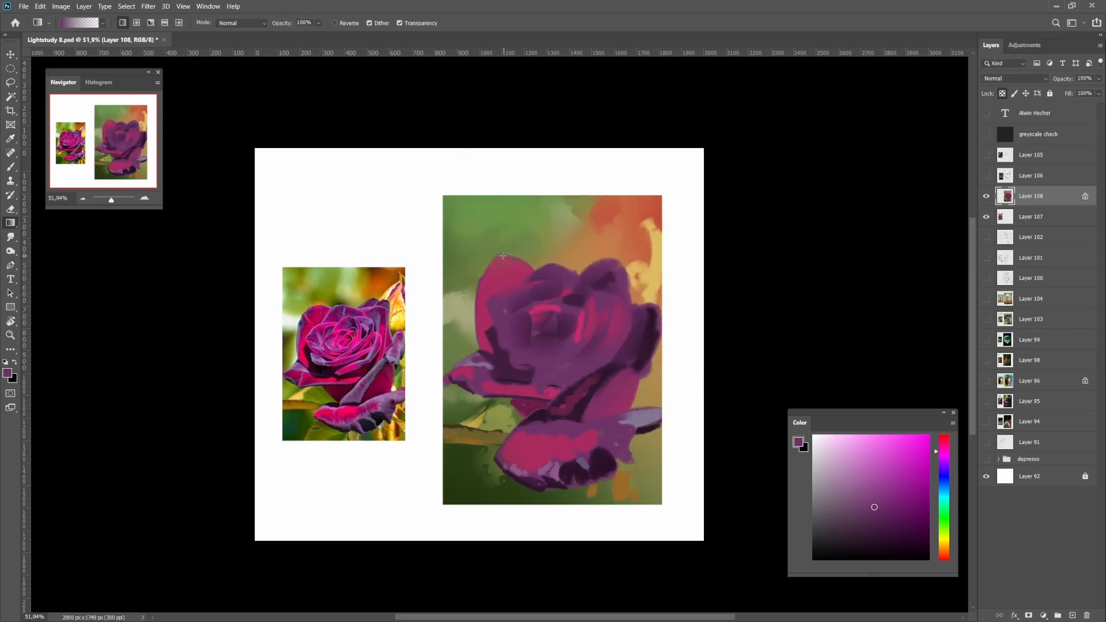
{"action": "left_click_drag", "start_coordinate": [503, 256], "coordinate": [657, 294]}
{"action": "key", "text": "ctrl+z"}
Try lassoed gradient shading on the right inner petals, undo it and clear the selection
{"action": "scroll", "coordinate": [576, 324], "scroll_direction": "right", "scroll_amount": 1}
{"action": "key", "text": "b"}
{"action": "key", "text": "l"}
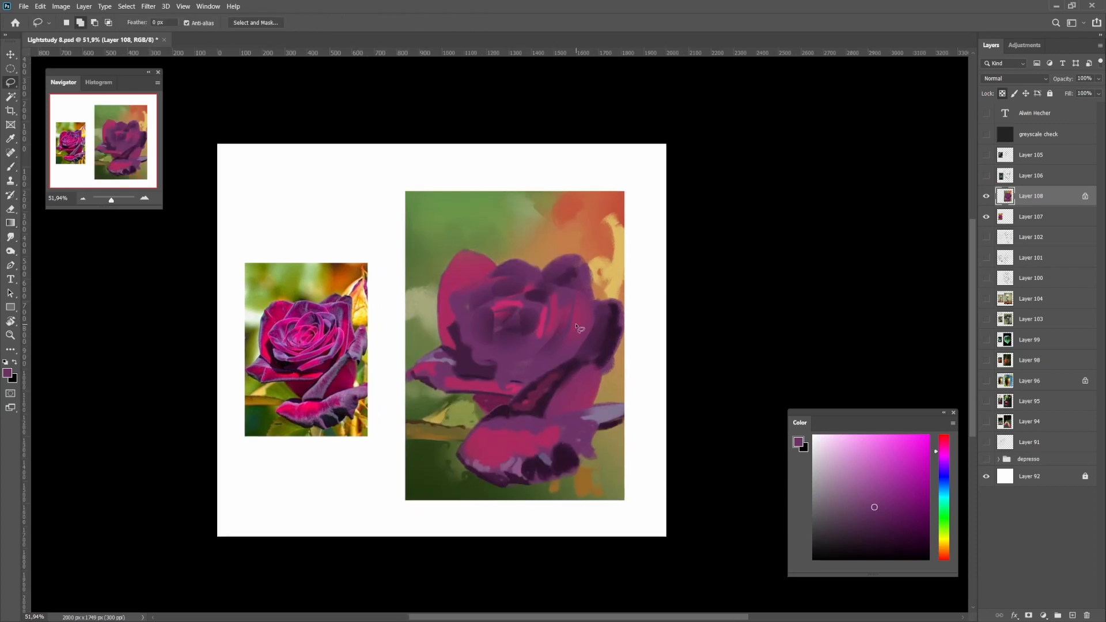
{"action": "mouse_move", "coordinate": [554, 299]}
{"action": "left_mouse_down"}
{"action": "mouse_move", "coordinate": [521, 408]}
{"action": "mouse_move", "coordinate": [550, 299]}
{"action": "mouse_move", "coordinate": [570, 323]}
{"action": "mouse_move", "coordinate": [530, 399]}
{"action": "mouse_move", "coordinate": [575, 395]}
{"action": "mouse_move", "coordinate": [569, 357]}
{"action": "mouse_move", "coordinate": [593, 357]}
{"action": "left_mouse_up"}
{"action": "key", "text": "ctrl+z"}
{"action": "left_click", "coordinate": [609, 349], "text": "alt"}
{"action": "key", "text": "ctrl+z"}
{"action": "key", "text": "ctrl+z"}
{"action": "key", "text": "ctrl+d"}
Sample the right petal's muted magenta and blend it into the upper-right petal with a lassoed gradient
{"action": "left_click", "coordinate": [586, 368], "text": "alt"}
{"action": "key", "text": "l"}
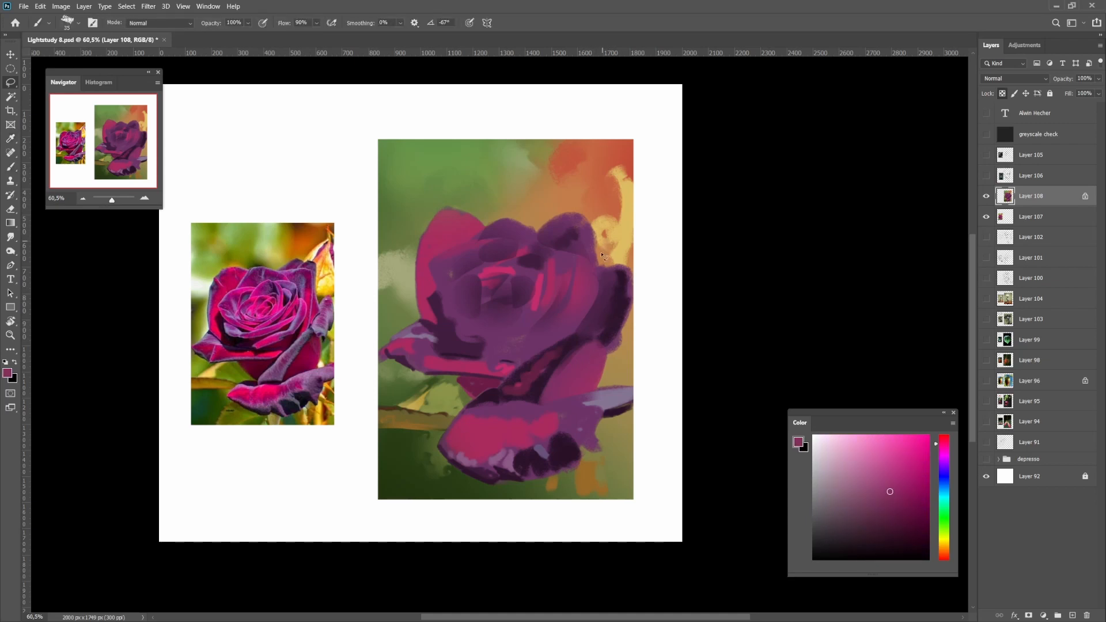
{"action": "mouse_move", "coordinate": [587, 237]}
{"action": "left_mouse_down"}
{"action": "mouse_move", "coordinate": [589, 324]}
{"action": "mouse_move", "coordinate": [587, 237]}
{"action": "left_mouse_up"}
{"action": "key", "text": "ctrl+d"}
{"action": "mouse_move", "coordinate": [614, 316]}
{"action": "left_mouse_down"}
{"action": "mouse_move", "coordinate": [602, 326]}
{"action": "mouse_move", "coordinate": [625, 326]}
{"action": "left_mouse_up"}
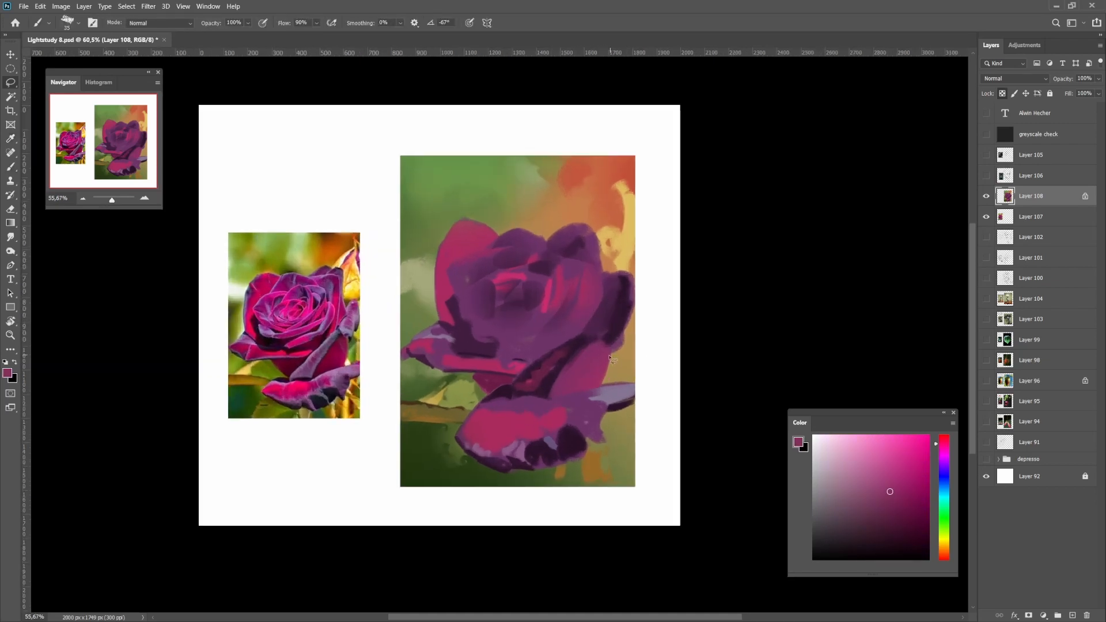
Sample the bright inner pink and add a lassoed gradient between the upper-right petal and the dark right outer petal
{"action": "left_click", "coordinate": [547, 291], "text": "alt"}
{"action": "key", "text": "l"}
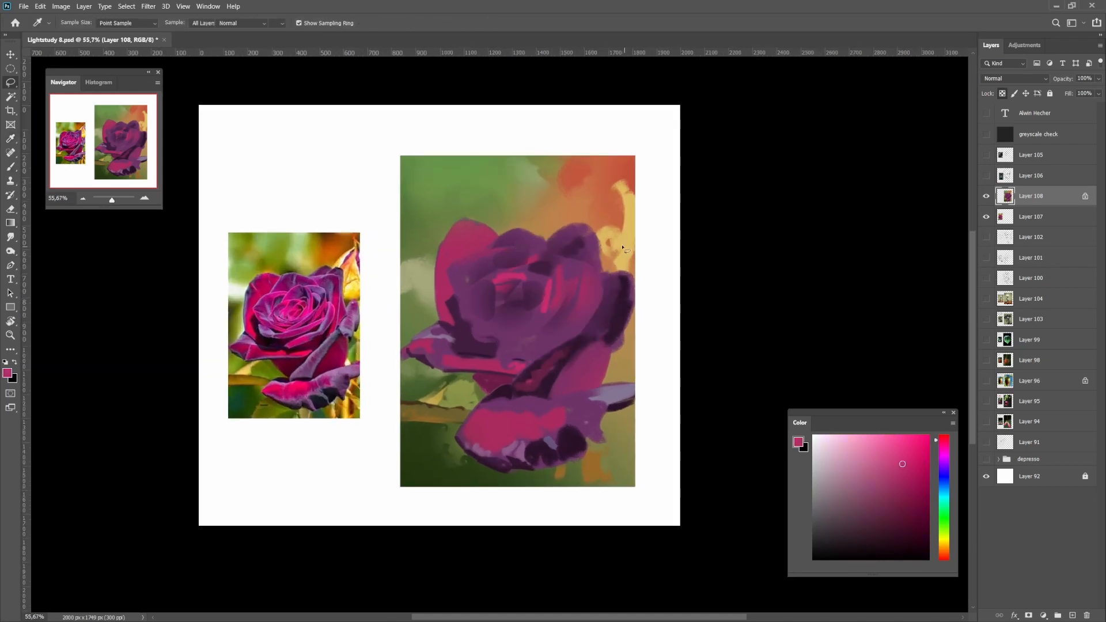
{"action": "mouse_move", "coordinate": [595, 242]}
{"action": "left_mouse_down"}
{"action": "mouse_move", "coordinate": [594, 333]}
{"action": "mouse_move", "coordinate": [627, 320]}
{"action": "left_mouse_up"}
{"action": "key", "text": "ctrl+d"}
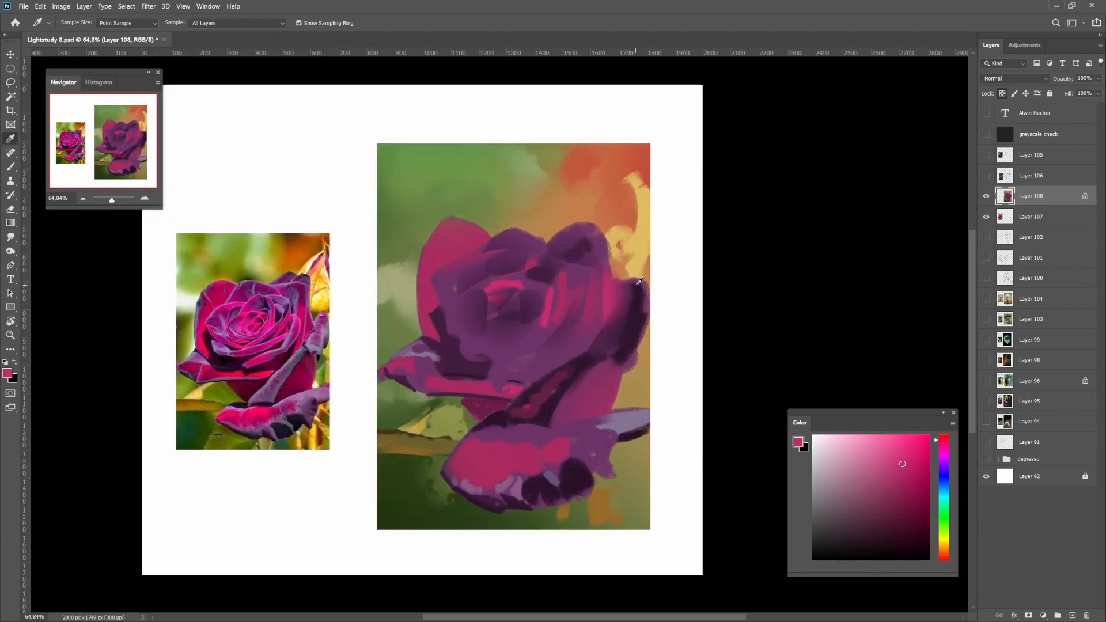
Sample the right outer petal's dark purple and paint a shadow line down the upper-right petal's outer edge
{"action": "left_click", "coordinate": [637, 281]}
{"action": "key", "text": "b"}
{"action": "left_click", "coordinate": [620, 336], "text": "alt"}
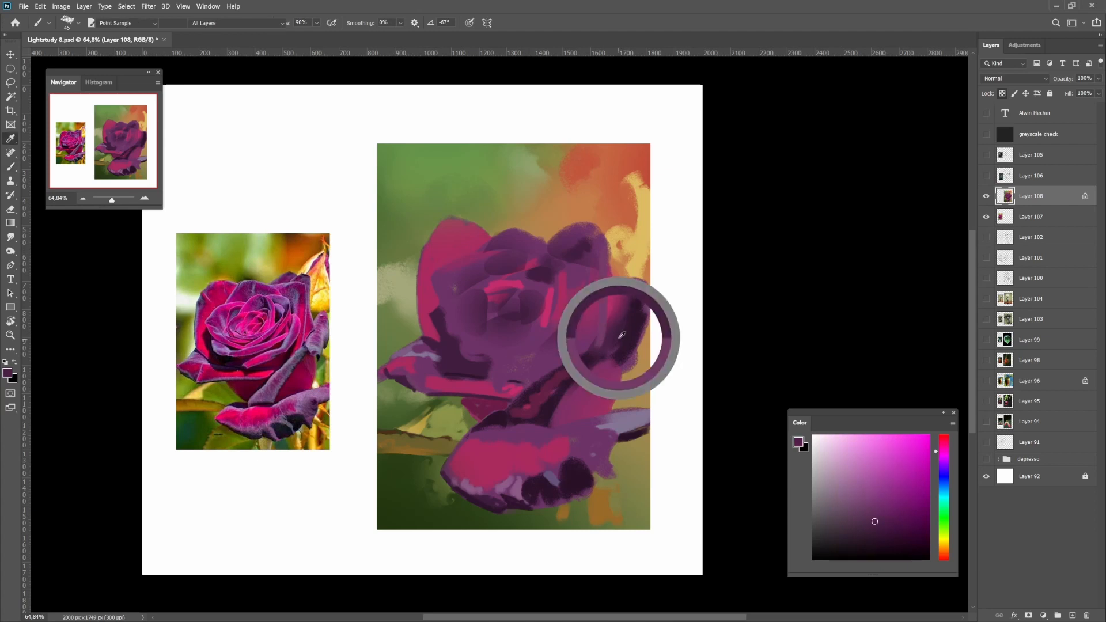
{"action": "key", "text": "]"}
{"action": "key", "text": "ctrl+z"}
{"action": "mouse_move", "coordinate": [600, 244]}
{"action": "left_mouse_down"}
{"action": "mouse_move", "coordinate": [585, 363]}
{"action": "mouse_move", "coordinate": [603, 244]}
{"action": "mouse_move", "coordinate": [592, 325]}
{"action": "left_mouse_up"}
Paint a bright pink highlight down the right inner petal and a dark purple shadow beside it using sampled colours
{"action": "left_click", "coordinate": [595, 313], "text": "alt"}
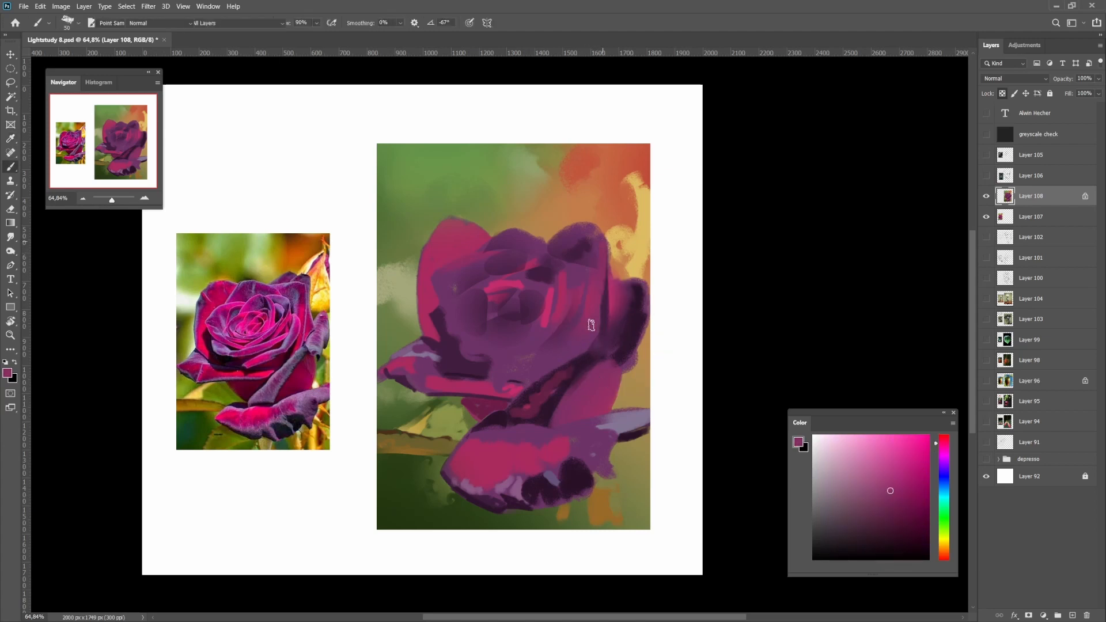
{"action": "left_click", "coordinate": [592, 323], "text": "alt"}
{"action": "left_click", "coordinate": [610, 298], "text": "alt"}
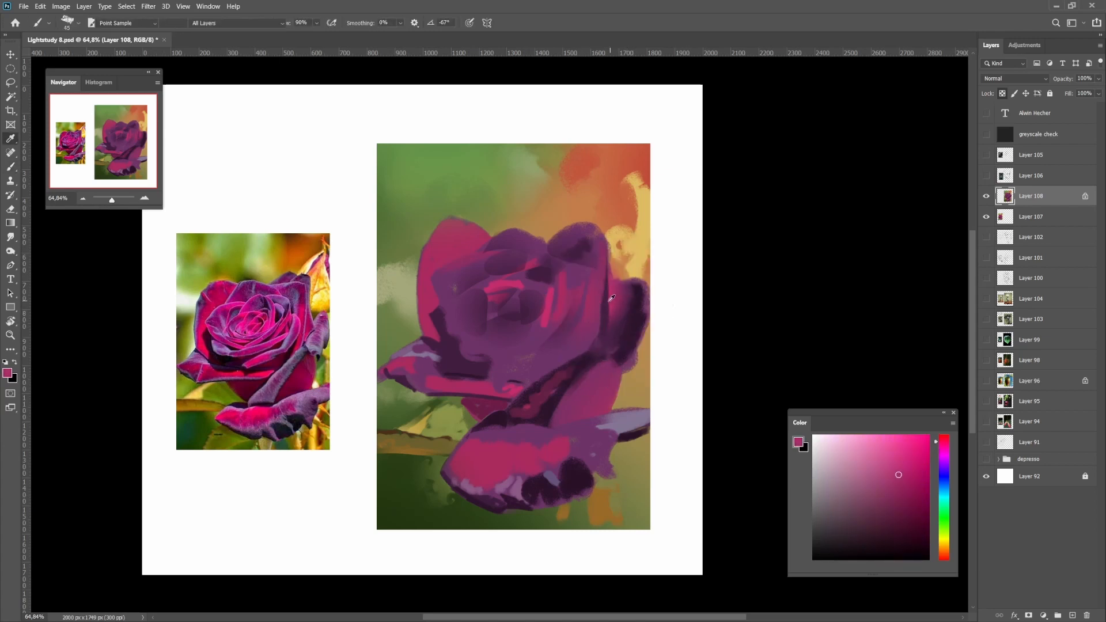
{"action": "mouse_move", "coordinate": [602, 257]}
{"action": "left_mouse_down"}
{"action": "mouse_move", "coordinate": [602, 296]}
{"action": "mouse_move", "coordinate": [590, 288]}
{"action": "mouse_move", "coordinate": [588, 337]}
{"action": "left_mouse_up"}
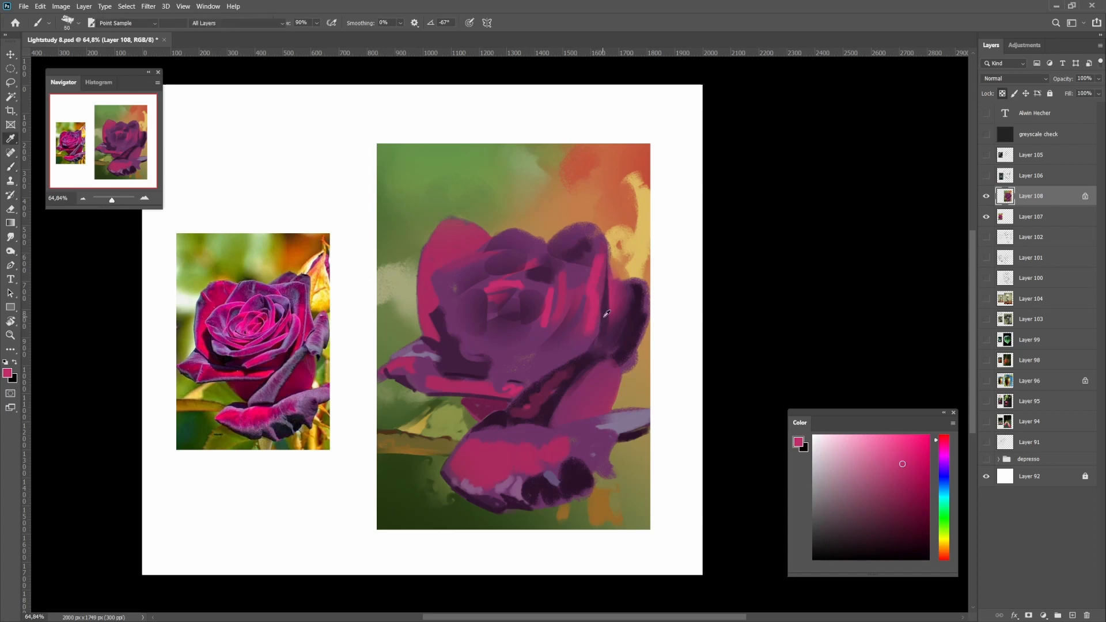
{"action": "left_click", "coordinate": [587, 306], "text": "alt"}
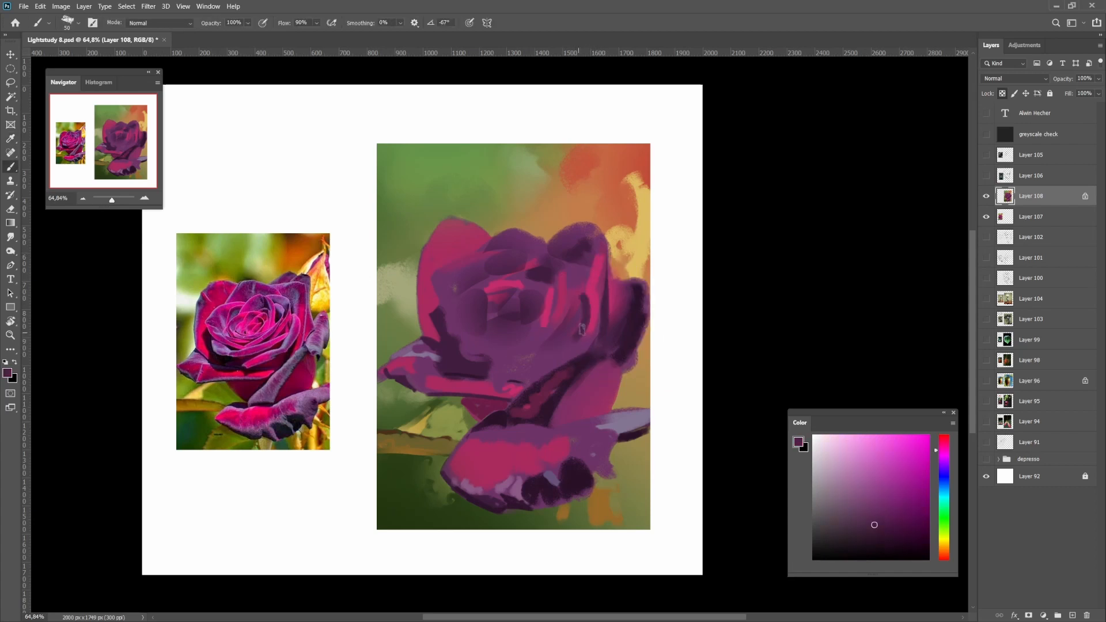
{"action": "key", "text": "alt"}
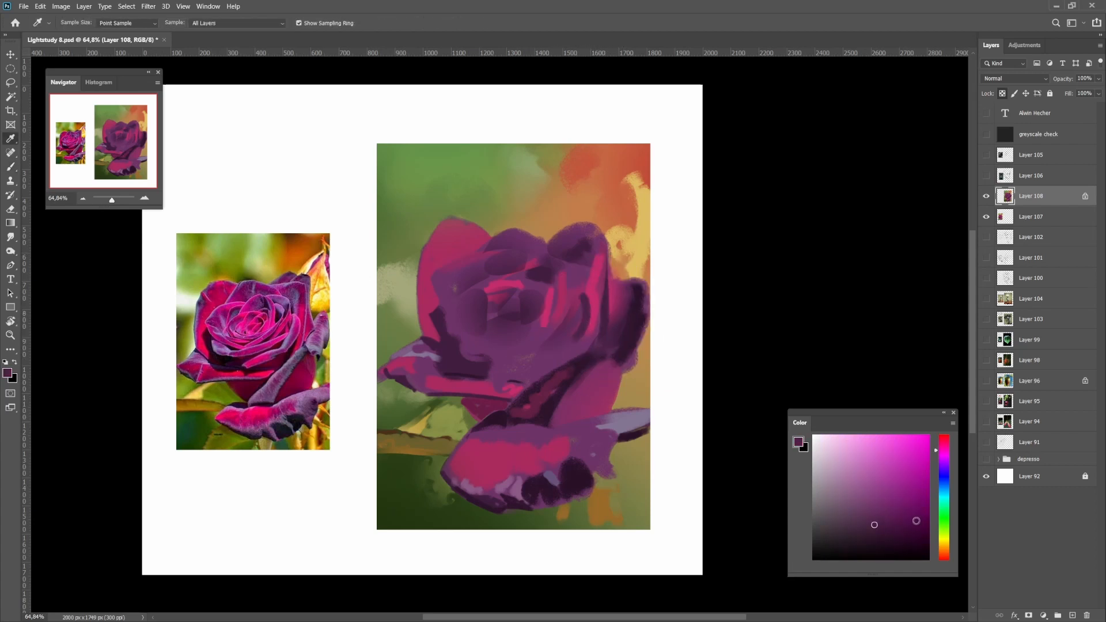
Shift the purple towards blue-violet, lighten it, enlarge the brush and paint a bluish patch inside the upper-right petal
{"action": "left_click", "coordinate": [944, 461]}
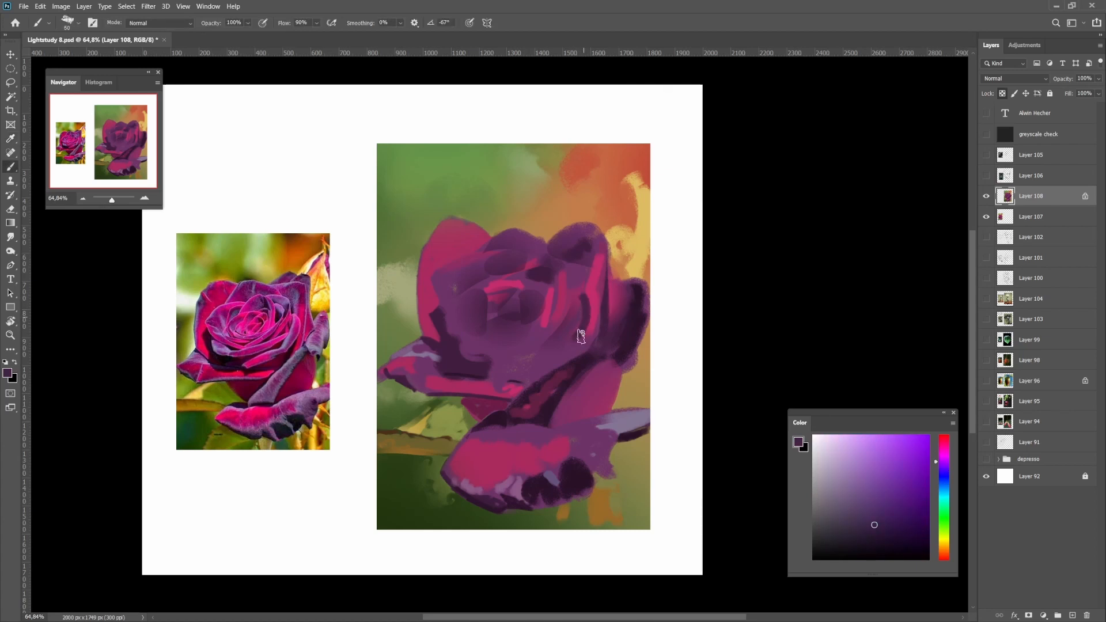
{"action": "left_click_drag", "start_coordinate": [878, 502], "coordinate": [880, 505]}
{"action": "key", "text": "bracketright"}
{"action": "key", "text": "bracketright"}
{"action": "left_click_drag", "start_coordinate": [581, 305], "coordinate": [582, 326]}
{"action": "mouse_move", "coordinate": [588, 248]}
{"action": "left_mouse_down"}
{"action": "mouse_move", "coordinate": [556, 251]}
{"action": "mouse_move", "coordinate": [599, 247]}
{"action": "mouse_move", "coordinate": [581, 239]}
{"action": "mouse_move", "coordinate": [573, 266]}
{"action": "mouse_move", "coordinate": [585, 281]}
{"action": "mouse_move", "coordinate": [579, 260]}
{"action": "mouse_move", "coordinate": [559, 252]}
{"action": "mouse_move", "coordinate": [587, 264]}
{"action": "left_mouse_up"}
Sample the lavender of the right petal tip and paint a thin highlight along the upper-right petal's folded rim
{"action": "left_click", "coordinate": [575, 231], "text": "alt"}
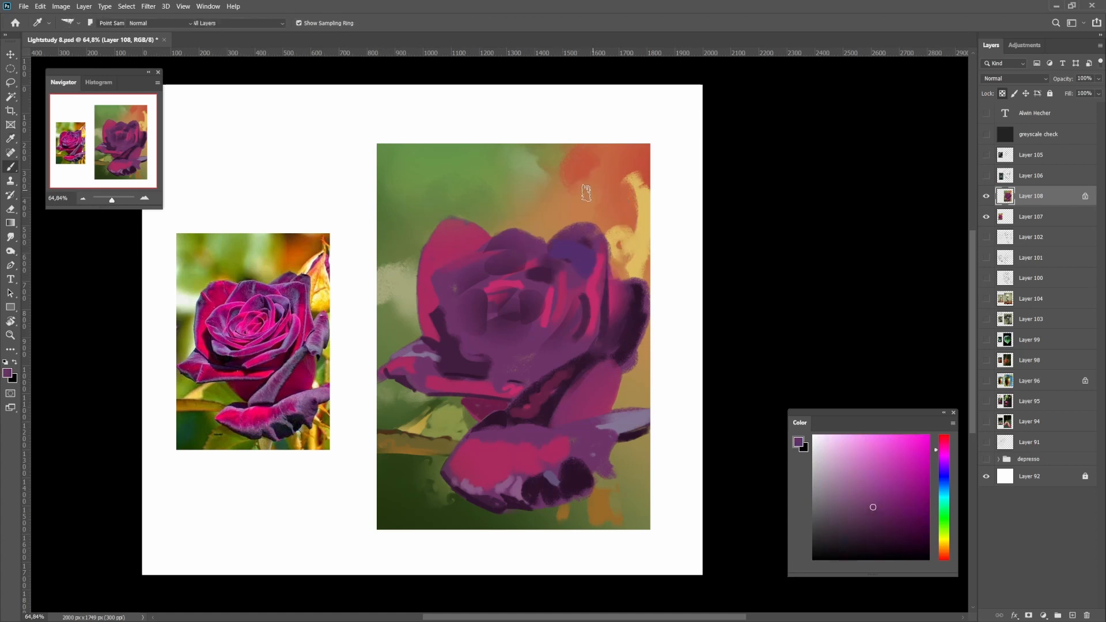
{"action": "key", "text": "bracketleft"}
{"action": "left_click", "coordinate": [563, 216], "text": "alt"}
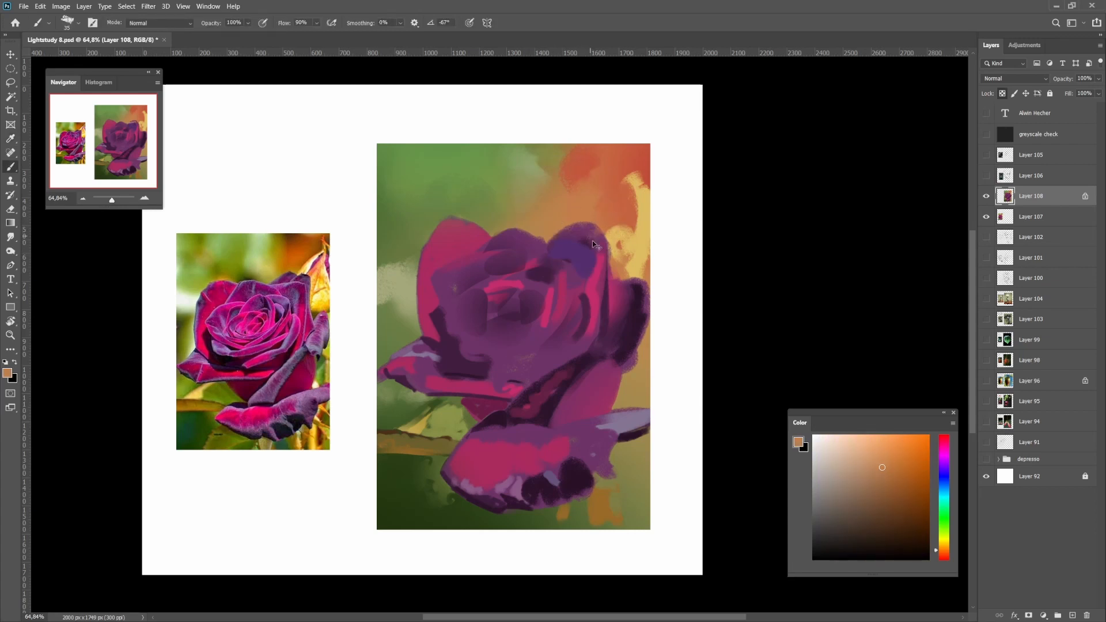
{"action": "key", "text": "i"}
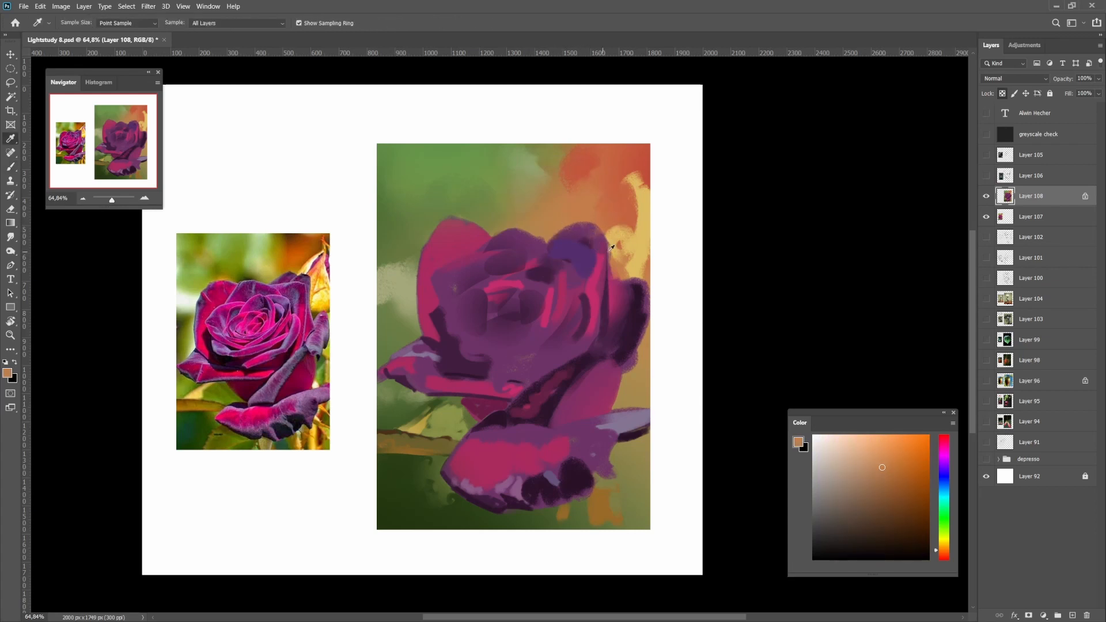
{"action": "left_click", "coordinate": [620, 424], "text": "alt"}
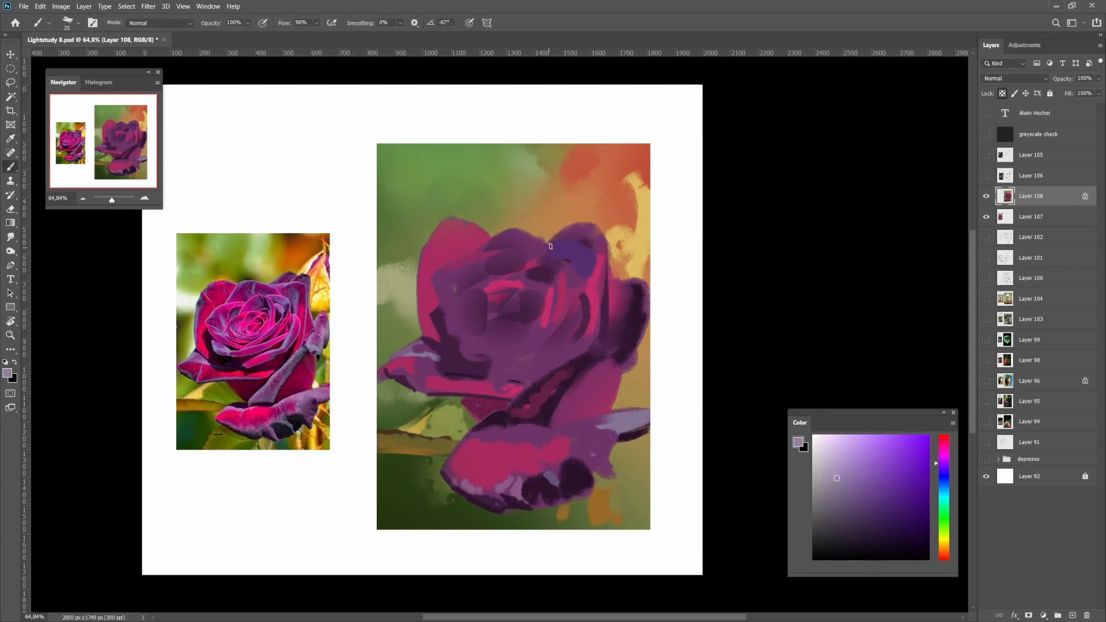
{"action": "mouse_move", "coordinate": [550, 246]}
{"action": "left_mouse_down"}
{"action": "mouse_move", "coordinate": [598, 247]}
{"action": "mouse_move", "coordinate": [607, 287]}
{"action": "left_mouse_up"}
{"action": "key", "text": "ctrl+z"}
{"action": "key", "text": "ctrl+z"}
{"action": "mouse_move", "coordinate": [600, 249]}
{"action": "left_mouse_down"}
{"action": "mouse_move", "coordinate": [606, 284]}
{"action": "mouse_move", "coordinate": [590, 254]}
{"action": "mouse_move", "coordinate": [575, 299]}
{"action": "left_mouse_up"}
Sample the rim's lavender and add a soft lassoed gradient inside the upper-right petal
{"action": "left_click", "coordinate": [592, 248], "text": "alt"}
{"action": "key", "text": "l"}
{"action": "key", "text": "g"}
{"action": "mouse_move", "coordinate": [579, 279]}
{"action": "left_mouse_down"}
{"action": "mouse_move", "coordinate": [592, 252]}
{"action": "mouse_move", "coordinate": [578, 280]}
{"action": "left_mouse_up"}
{"action": "key", "text": "ctrl+d"}
{"action": "scroll", "coordinate": [558, 264], "scroll_direction": "down", "scroll_amount": 10}
{"action": "scroll", "coordinate": [556, 260], "scroll_direction": "up", "scroll_amount": 10}
{"action": "key", "text": "b"}
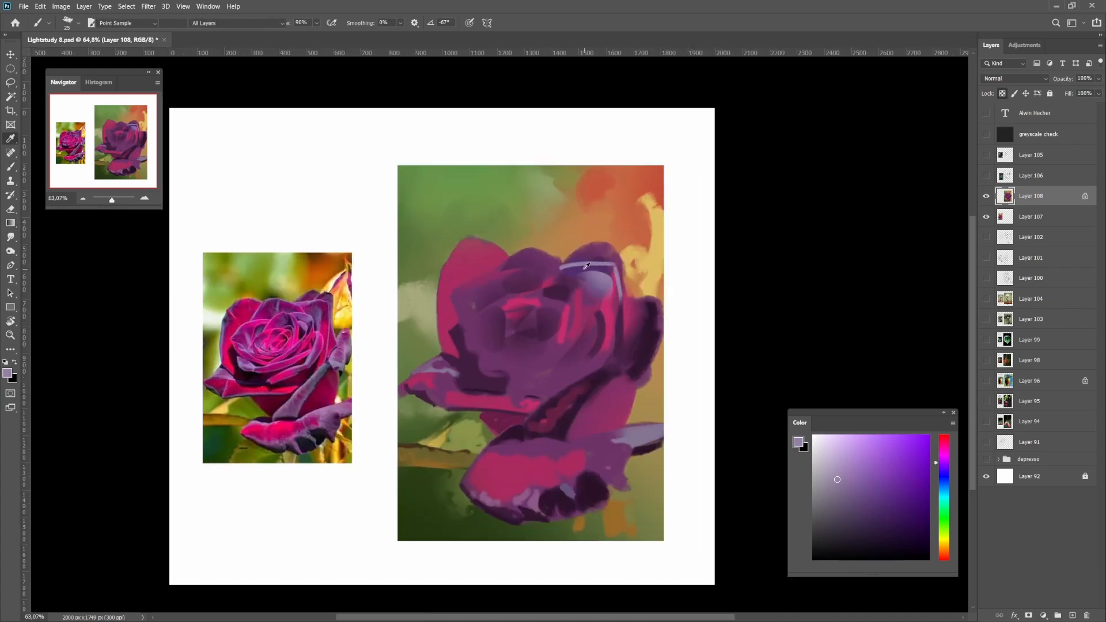
Sample dark purple from the petals and paint a pointed dark edge along the upper-right petal's tip
{"action": "left_click", "coordinate": [559, 269], "text": "alt"}
{"action": "left_click", "coordinate": [599, 279], "text": "alt"}
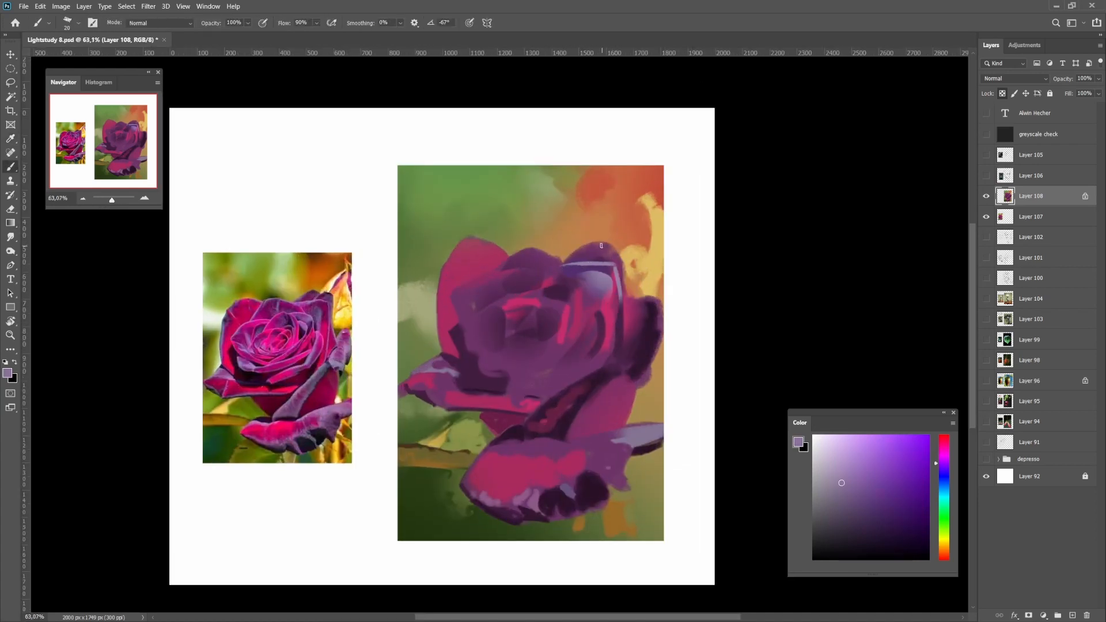
{"action": "left_click", "coordinate": [658, 317], "text": "alt"}
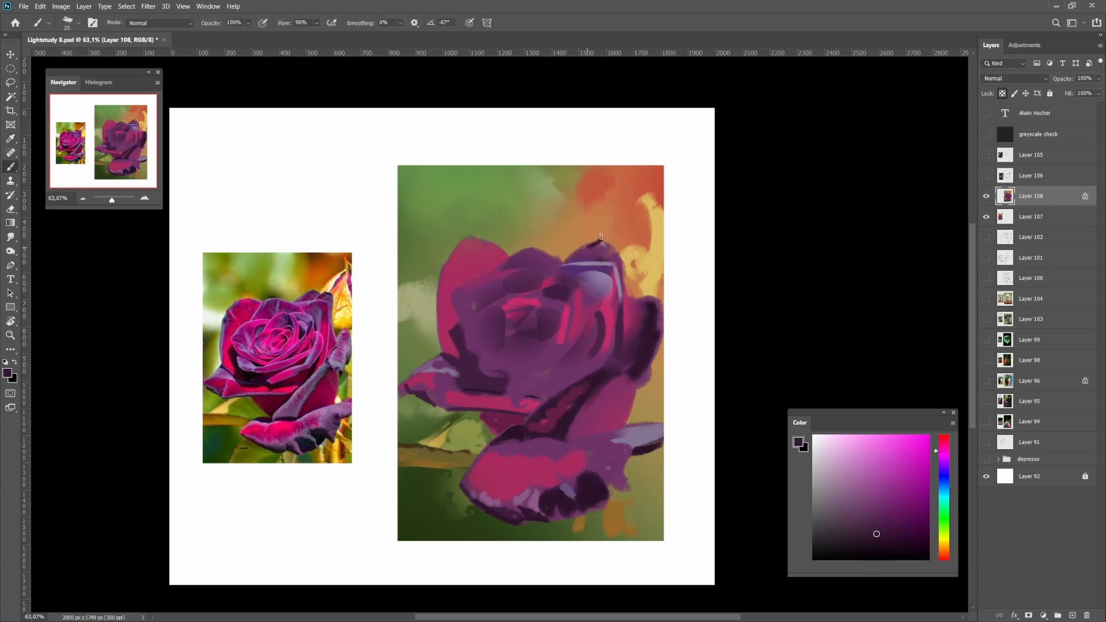
{"action": "left_click", "coordinate": [597, 250], "text": "alt"}
{"action": "left_click", "coordinate": [591, 236], "text": "alt"}
{"action": "mouse_move", "coordinate": [598, 238]}
{"action": "left_mouse_down"}
{"action": "mouse_move", "coordinate": [583, 247]}
{"action": "mouse_move", "coordinate": [601, 265]}
{"action": "mouse_move", "coordinate": [619, 252]}
{"action": "mouse_move", "coordinate": [610, 305]}
{"action": "mouse_move", "coordinate": [610, 268]}
{"action": "left_mouse_up"}
{"action": "left_click", "coordinate": [601, 240], "text": "alt"}
{"action": "left_click", "coordinate": [587, 247], "text": "alt"}
{"action": "key", "text": "ctrl+z"}
{"action": "left_click", "coordinate": [598, 259], "text": "alt"}
Repaint the background beside the upper-right petal tip with sampled yellow and orange tones to sharpen its outline
{"action": "left_click", "coordinate": [623, 288], "text": "alt"}
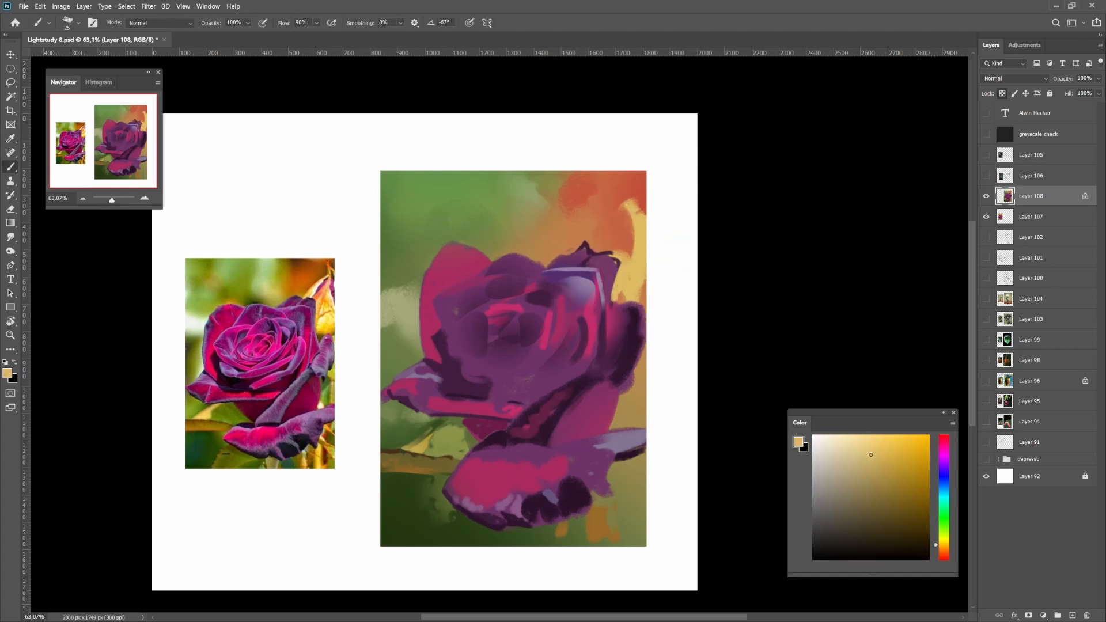
{"action": "left_click", "coordinate": [855, 444]}
{"action": "left_click", "coordinate": [639, 268], "text": "alt"}
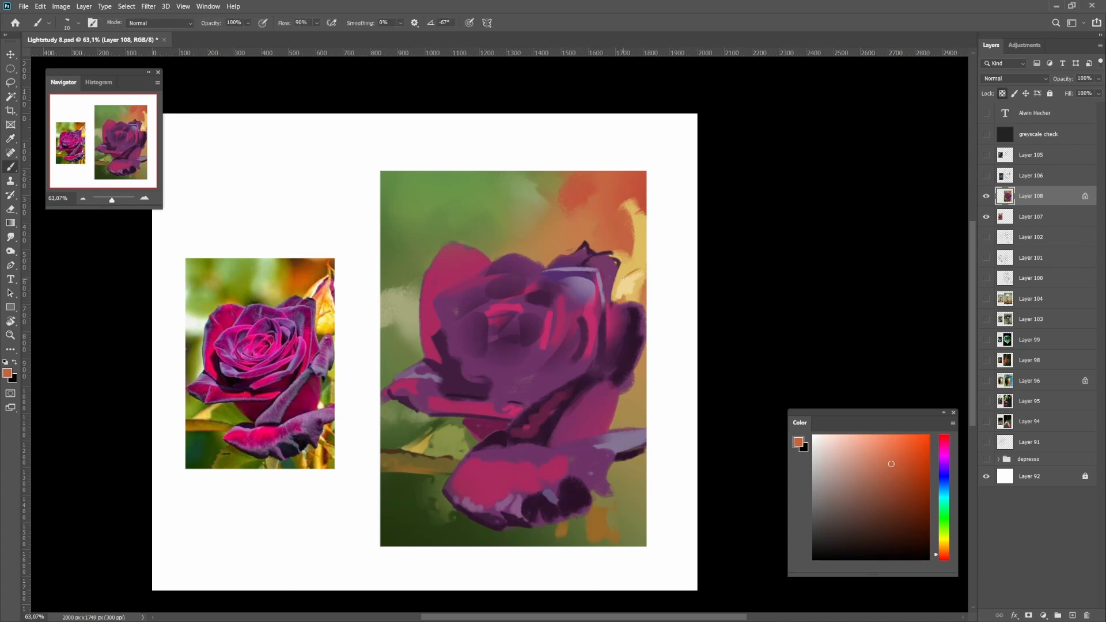
{"action": "left_click", "coordinate": [617, 257], "text": "alt"}
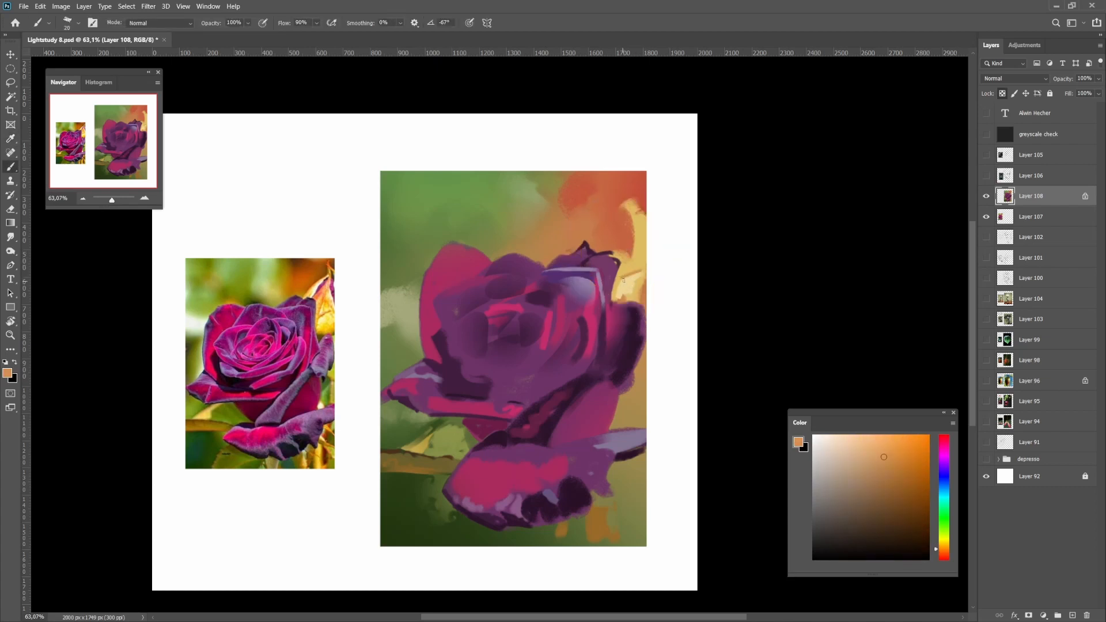
{"action": "left_click", "coordinate": [630, 242], "text": "alt"}
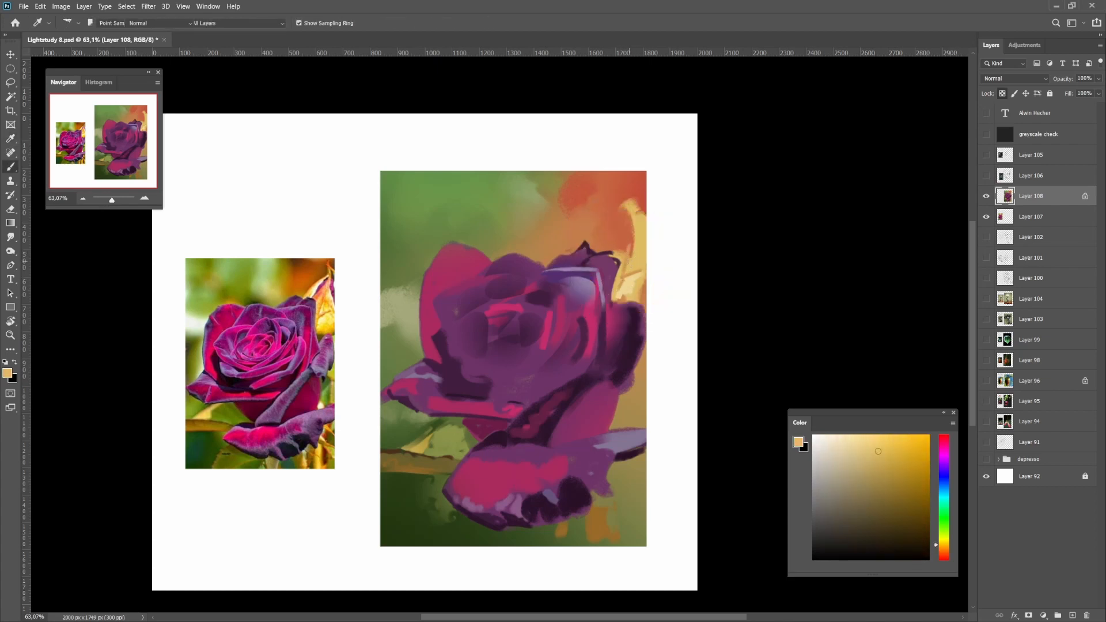
Sample lavender from the petal rim and paint a highlight down the outer right side of the upper-right petal tip
{"action": "scroll", "coordinate": [627, 248], "scroll_direction": "down", "scroll_amount": 5}
{"action": "scroll", "coordinate": [616, 251], "scroll_direction": "up", "scroll_amount": 5}
{"action": "left_click", "coordinate": [600, 255], "text": "alt"}
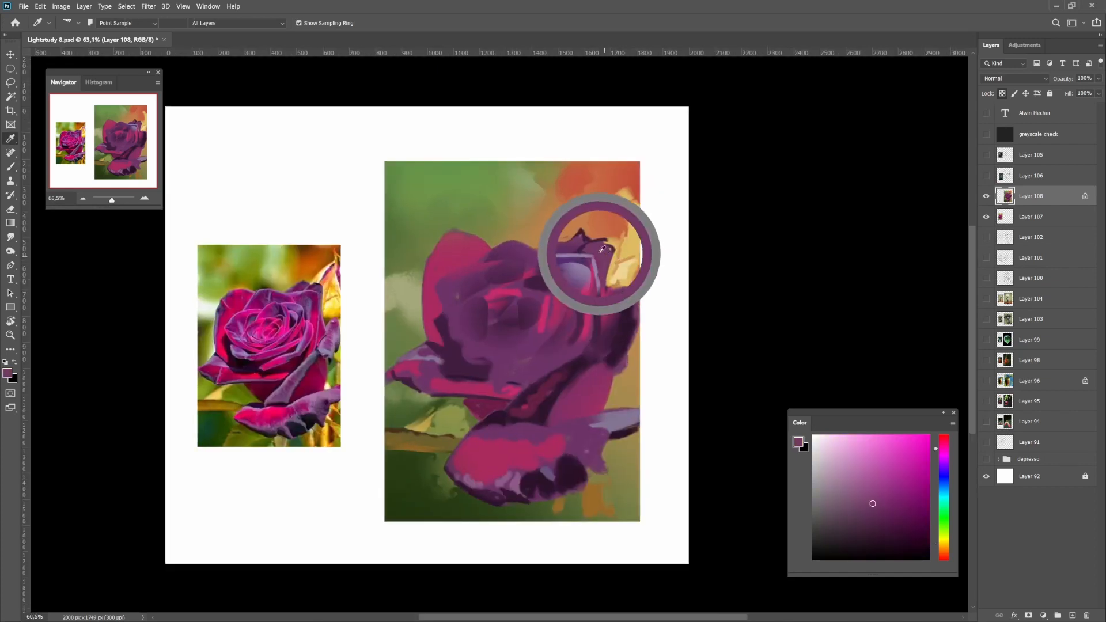
{"action": "left_click", "coordinate": [587, 274], "text": "alt"}
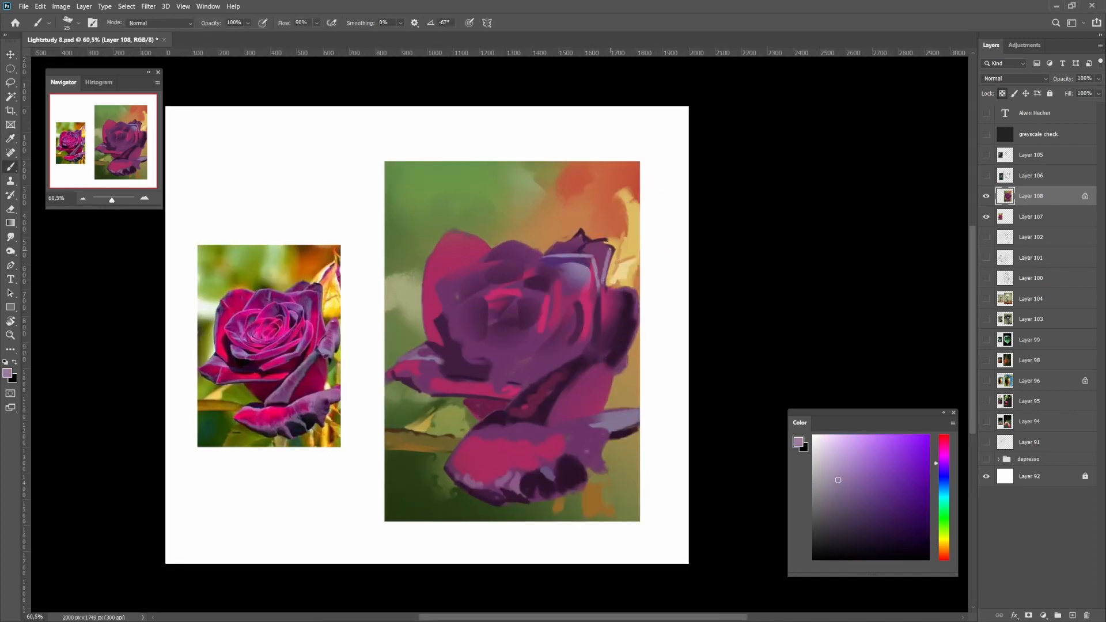
{"action": "mouse_move", "coordinate": [611, 258]}
{"action": "left_mouse_down"}
{"action": "mouse_move", "coordinate": [605, 285]}
{"action": "mouse_move", "coordinate": [608, 257]}
{"action": "left_mouse_up"}
{"action": "left_click", "coordinate": [605, 258], "text": "alt"}
{"action": "left_click", "coordinate": [620, 298], "text": "alt"}
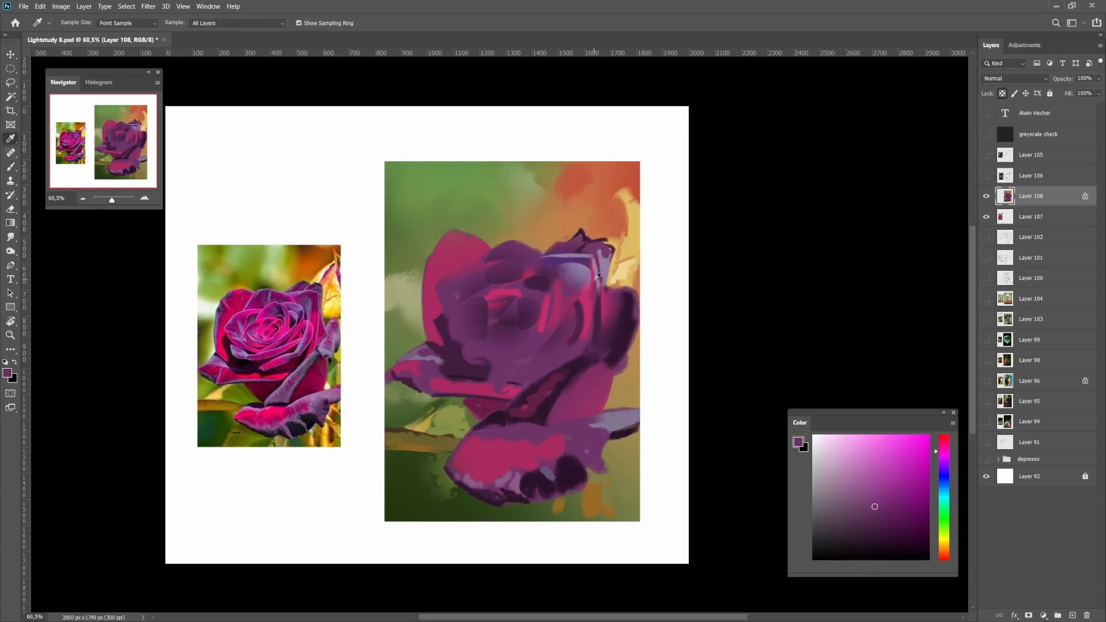
Add a pink accent beside the upper-right petal's rim and paint a broad lavender highlight along the diagonal folded petal
{"action": "left_click", "coordinate": [596, 276], "text": "alt"}
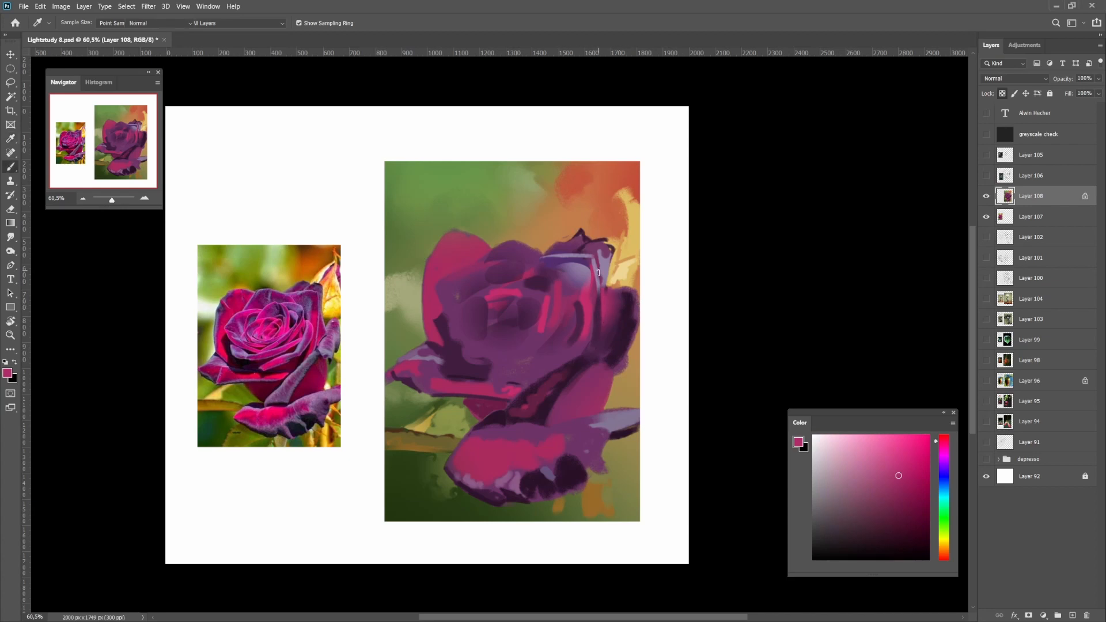
{"action": "mouse_move", "coordinate": [605, 320]}
{"action": "left_mouse_down"}
{"action": "mouse_move", "coordinate": [550, 344]}
{"action": "mouse_move", "coordinate": [597, 301]}
{"action": "left_mouse_up"}
{"action": "mouse_move", "coordinate": [567, 338]}
{"action": "left_mouse_down"}
{"action": "mouse_move", "coordinate": [582, 331]}
{"action": "mouse_move", "coordinate": [507, 366]}
{"action": "mouse_move", "coordinate": [481, 391]}
{"action": "left_mouse_up"}
{"action": "key", "text": "alt"}
{"action": "left_click", "coordinate": [550, 269], "text": "alt"}
Darken the magenta petal beneath the diagonal fold with sampled deep magenta tones and a smaller brush
{"action": "left_click", "coordinate": [562, 372], "text": "alt"}
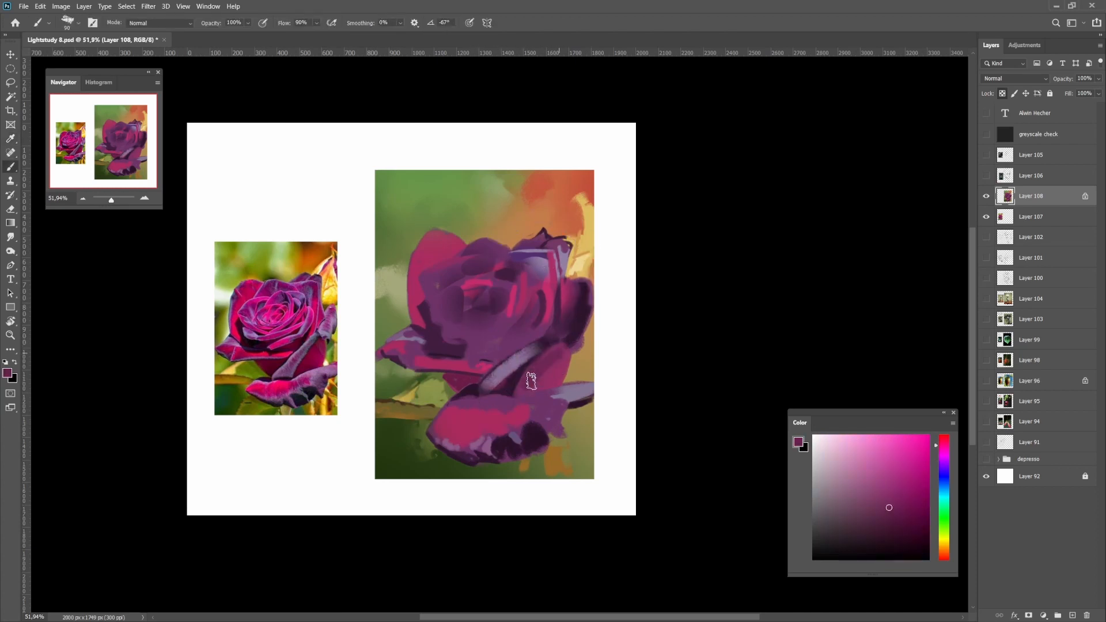
{"action": "key", "text": "bracketleft"}
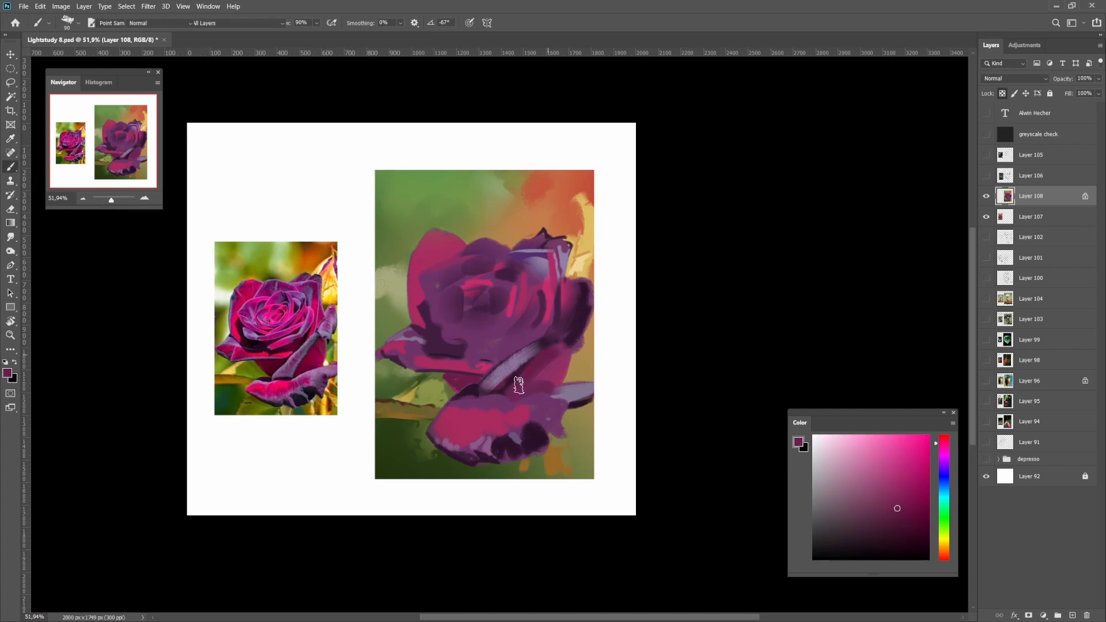
{"action": "left_click", "coordinate": [525, 382], "text": "alt"}
Sample the diagonal fold's lavender, enlarge the brush and paint a highlight along the lower petal's upper rim
{"action": "left_click", "coordinate": [515, 364], "text": "alt"}
{"action": "key", "text": "bracketright"}
{"action": "left_click_drag", "start_coordinate": [587, 391], "coordinate": [497, 405]}
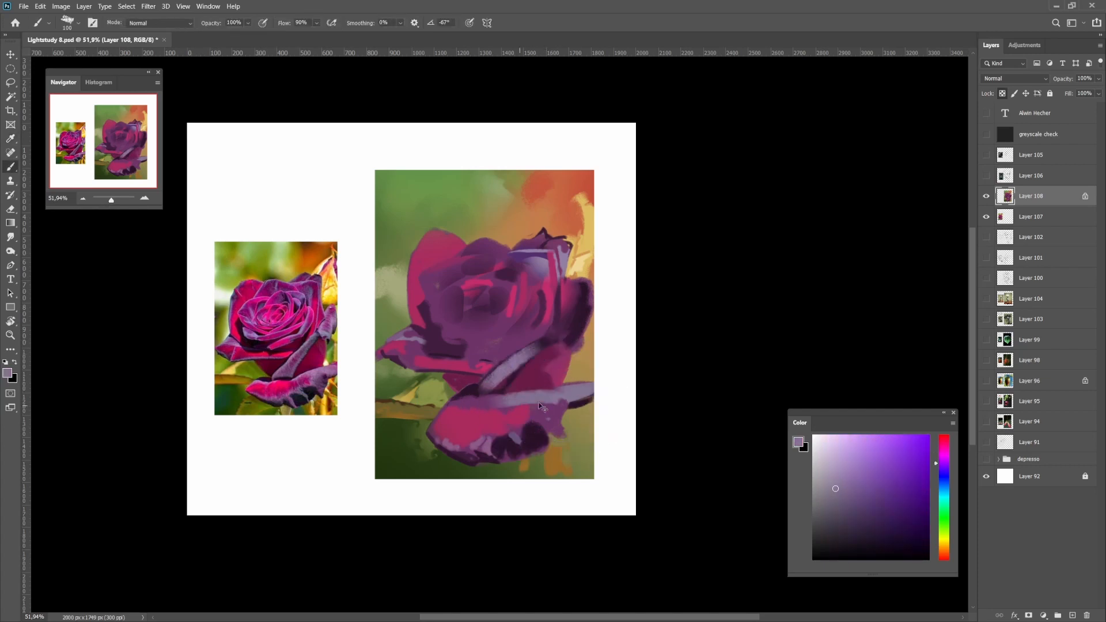
Rework the lower petal's pink surface with sampled pinks and shift the colour towards magenta
{"action": "left_click", "coordinate": [539, 414], "text": "alt"}
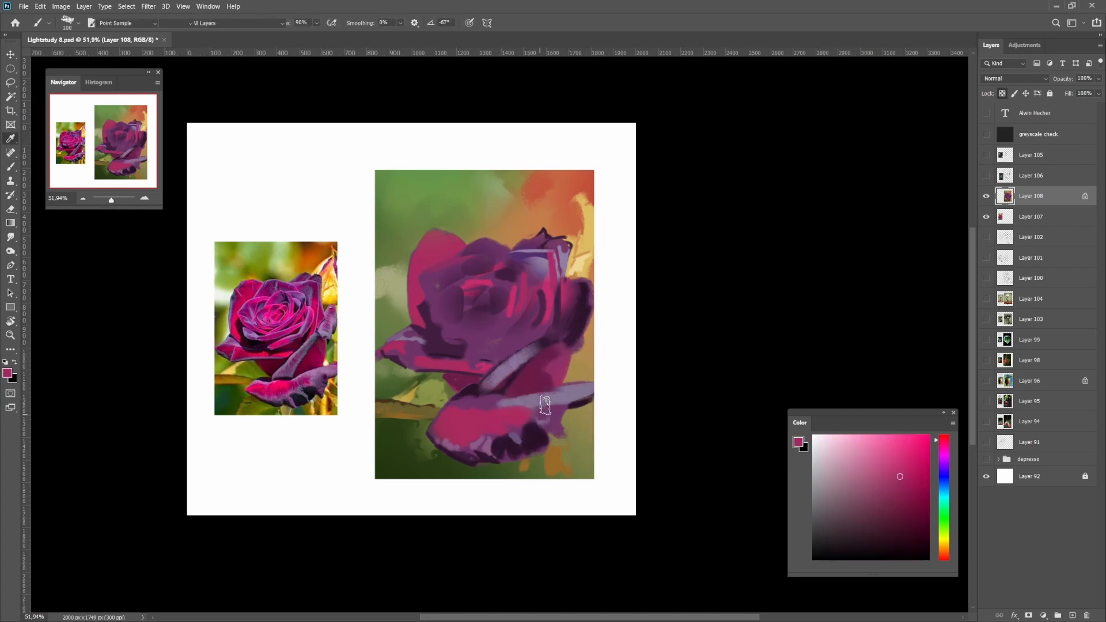
{"action": "left_click", "coordinate": [488, 408], "text": "alt"}
{"action": "left_click", "coordinate": [498, 414], "text": "alt"}
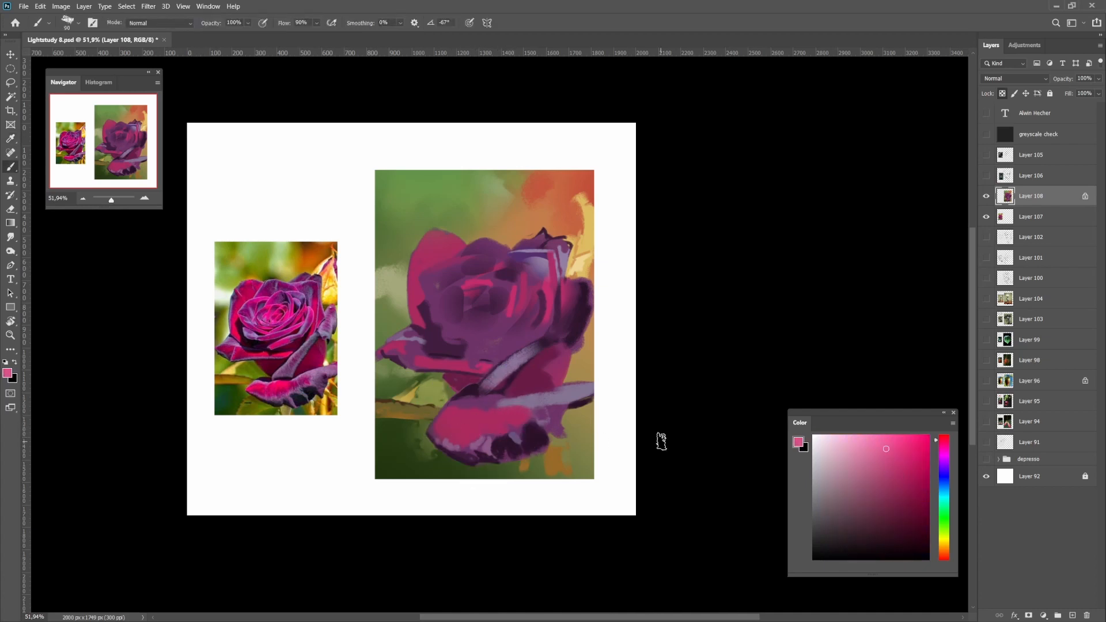
{"action": "left_click", "coordinate": [944, 445]}
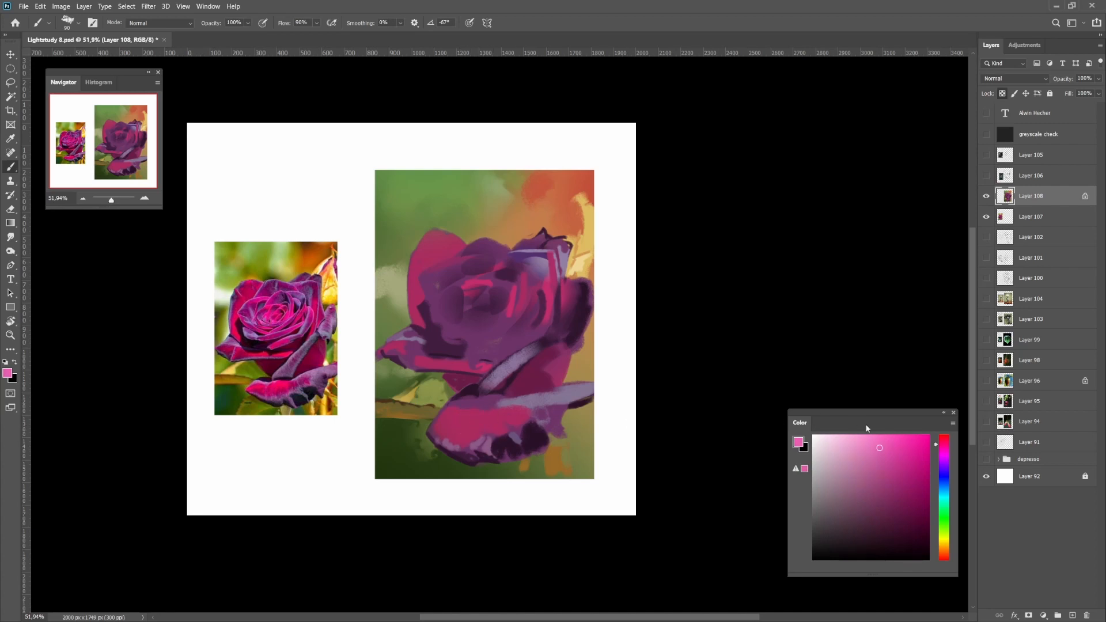
Sample the inner petal's bright pink, shrink the brush and paint curved pink rims around the rose's centre
{"action": "left_click", "coordinate": [511, 312], "text": "alt"}
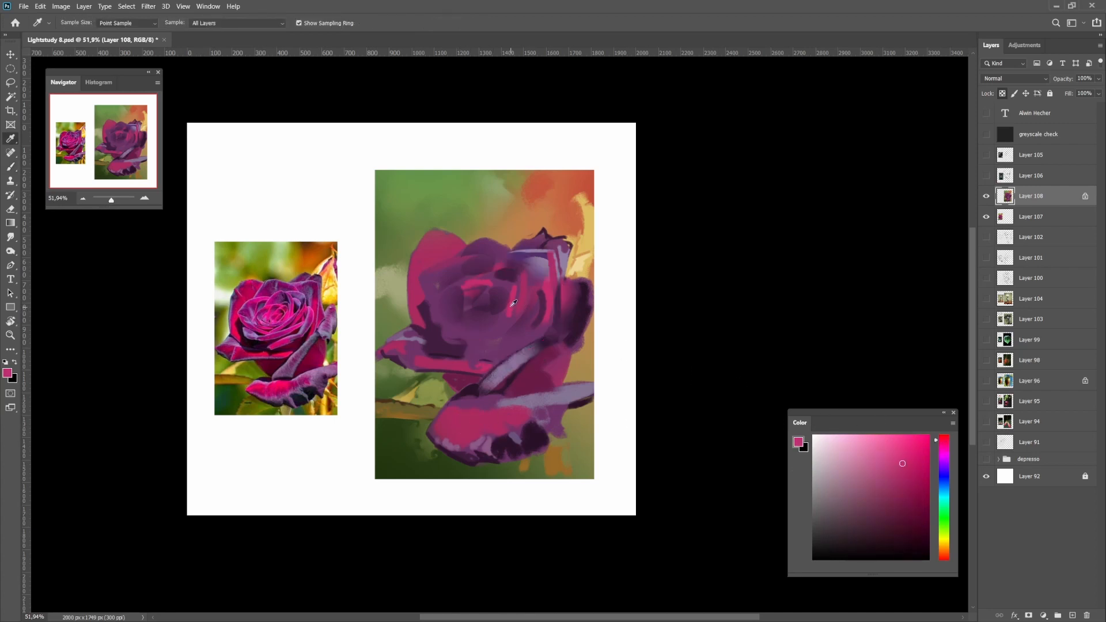
{"action": "key", "text": "bracketleft"}
{"action": "key", "text": "bracketleft"}
{"action": "key", "text": "bracketleft"}
{"action": "key", "text": "bracketleft"}
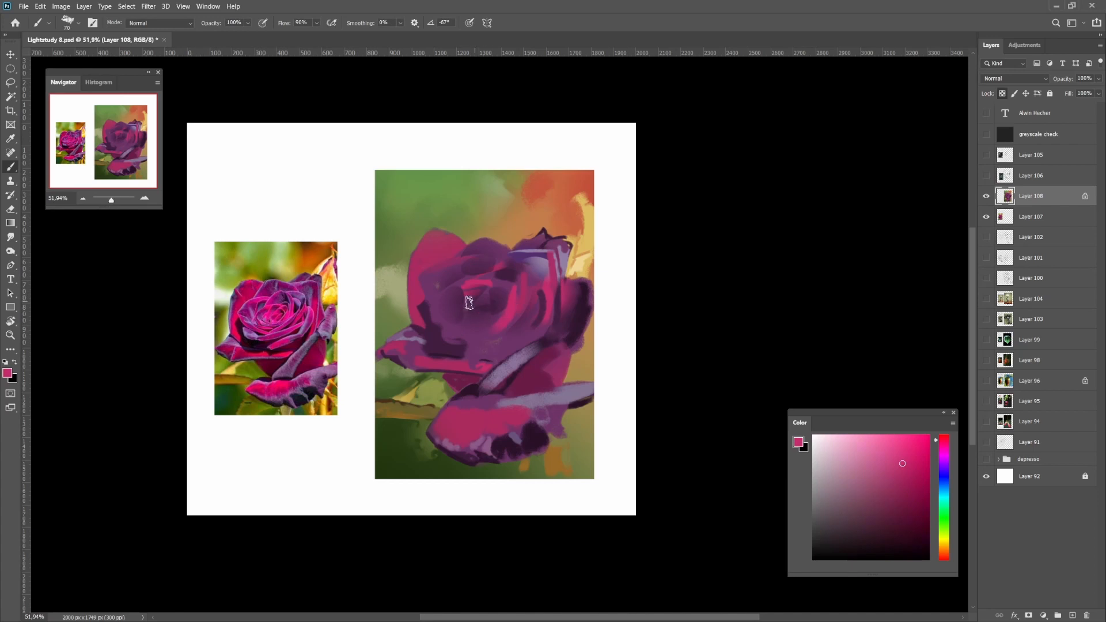
{"action": "mouse_move", "coordinate": [468, 302]}
{"action": "left_mouse_down"}
{"action": "mouse_move", "coordinate": [535, 288]}
{"action": "mouse_move", "coordinate": [503, 307]}
{"action": "left_mouse_up"}
{"action": "key", "text": "bracketleft"}
Define the rose's innermost swirl with a smaller brush, alternating sampled dark purple and bright pink
{"action": "scroll", "coordinate": [485, 303], "scroll_direction": "down", "scroll_amount": 5}
{"action": "scroll", "coordinate": [507, 300], "scroll_direction": "up", "scroll_amount": 4}
{"action": "scroll", "coordinate": [535, 291], "scroll_direction": "up", "scroll_amount": 1}
{"action": "key", "text": "bracketleft"}
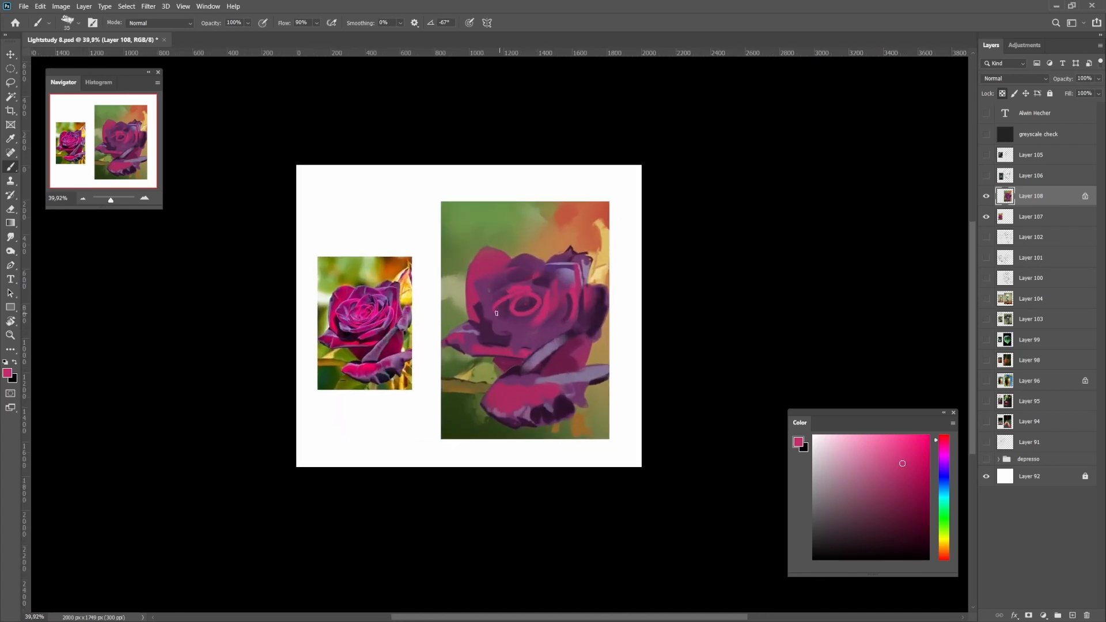
{"action": "left_click", "coordinate": [504, 308], "text": "alt"}
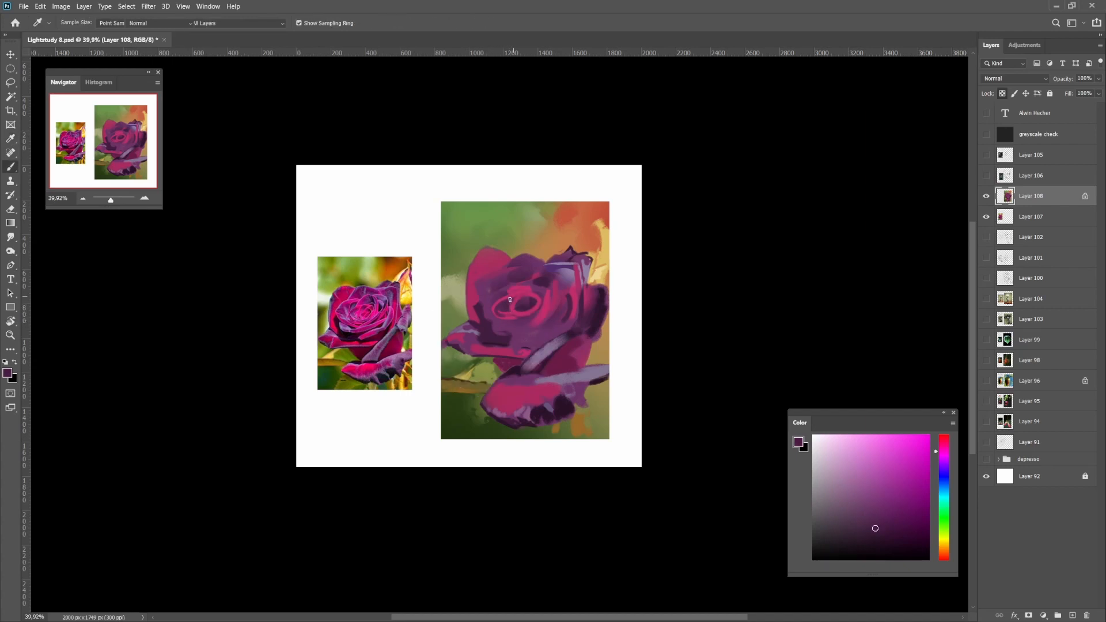
{"action": "left_click", "coordinate": [515, 314], "text": "alt"}
{"action": "key", "text": "i"}
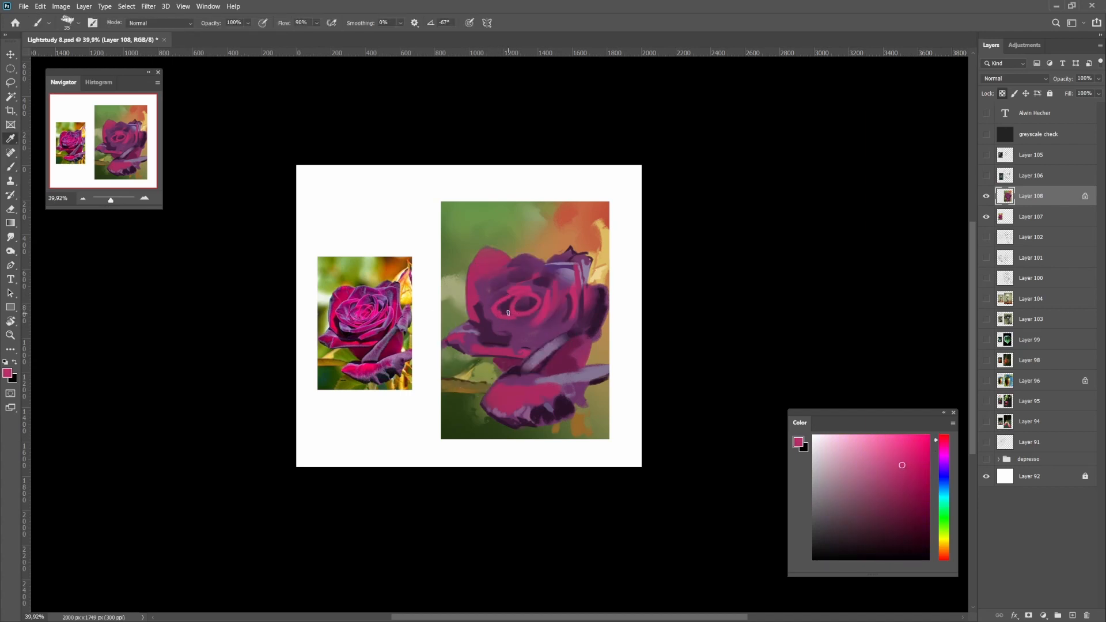
{"action": "left_click", "coordinate": [521, 317]}
Paint further curved pink petal rims around the central swirl, sampling purple and pink from the surrounding petals
{"action": "key", "text": "b"}
{"action": "left_click", "coordinate": [507, 335], "text": "alt"}
{"action": "left_click", "coordinate": [538, 325], "text": "alt"}
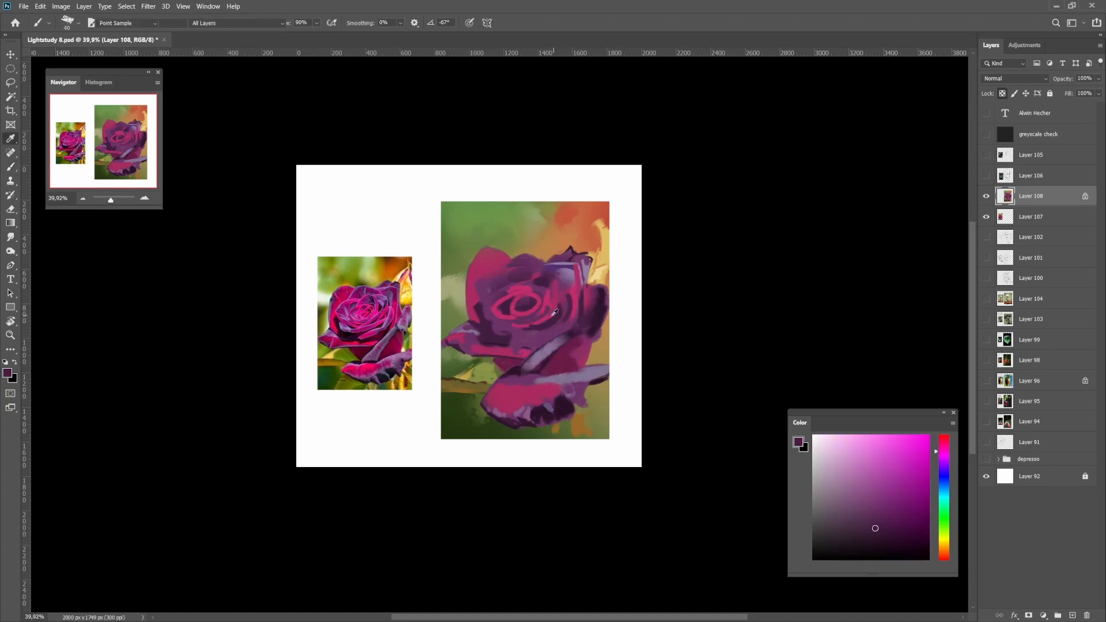
{"action": "left_click", "coordinate": [531, 327], "text": "alt"}
{"action": "left_click", "coordinate": [559, 292], "text": "alt"}
{"action": "left_click", "coordinate": [545, 287], "text": "alt"}
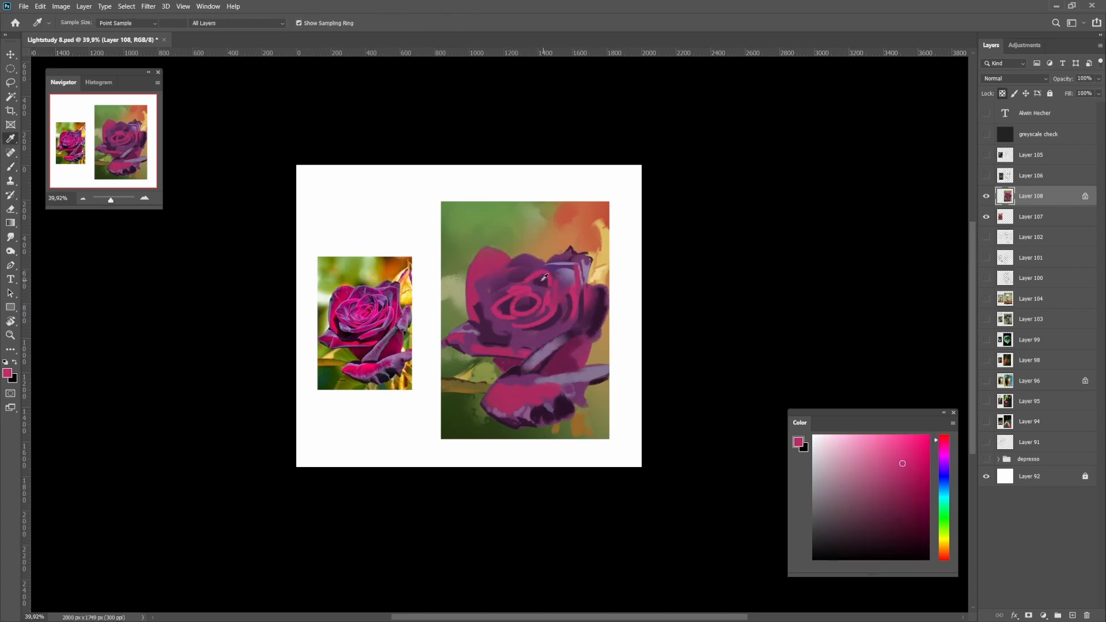
Sample dark purple and shade the inner petal at the upper right of the swirl with a lassoed gradient
{"action": "left_click", "coordinate": [543, 279], "text": "alt"}
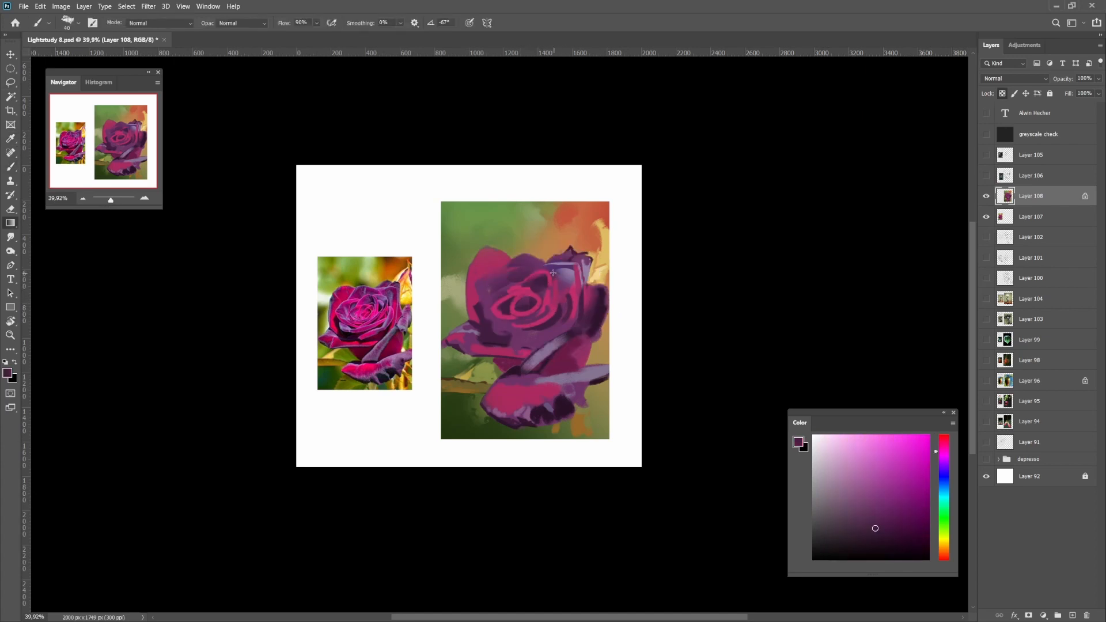
{"action": "key", "text": "l"}
{"action": "left_click_drag", "start_coordinate": [555, 286], "coordinate": [557, 287]}
{"action": "key", "text": "g"}
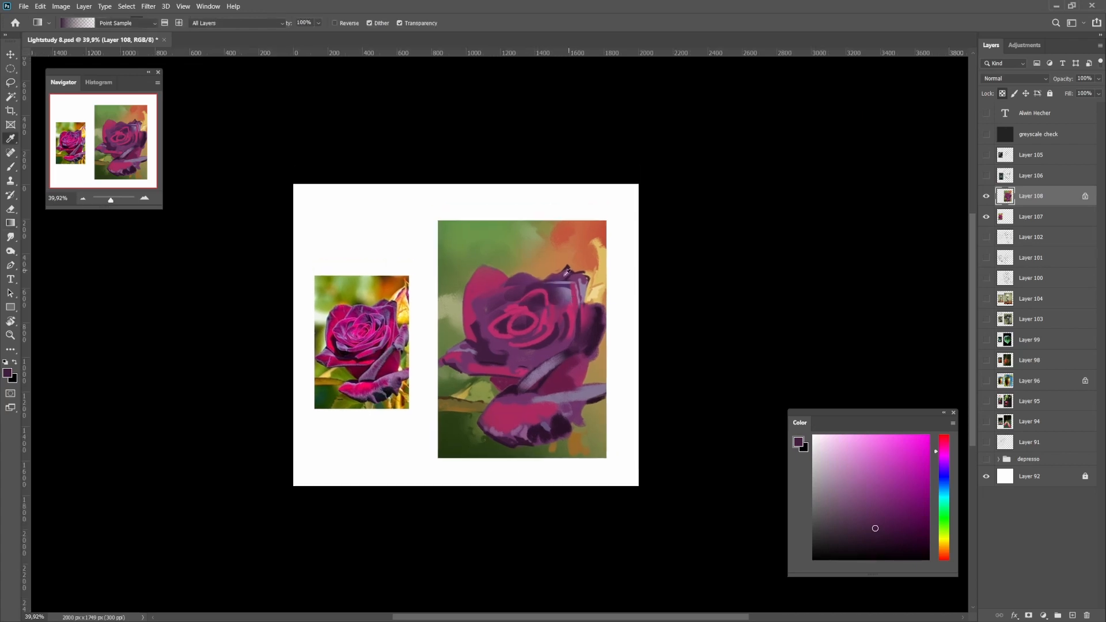
Sample the swirl's pink, undo the last stroke and paint pink on the petals at the rose's upper left
{"action": "left_click", "coordinate": [540, 292], "text": "alt"}
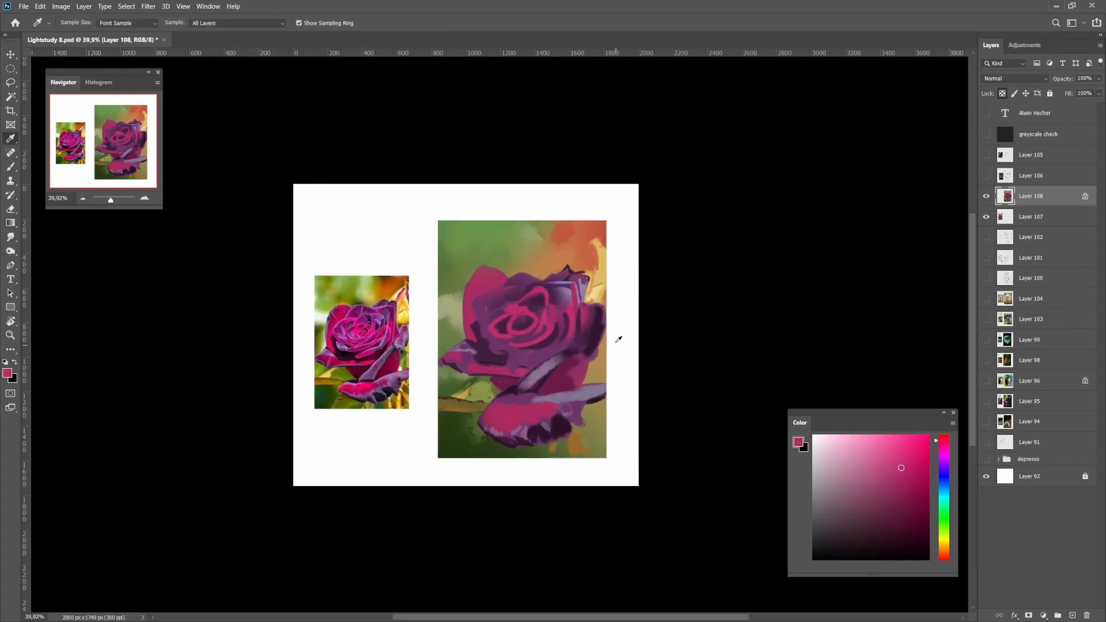
{"action": "left_click", "coordinate": [554, 365], "text": "alt"}
{"action": "left_click", "coordinate": [503, 299], "text": "alt"}
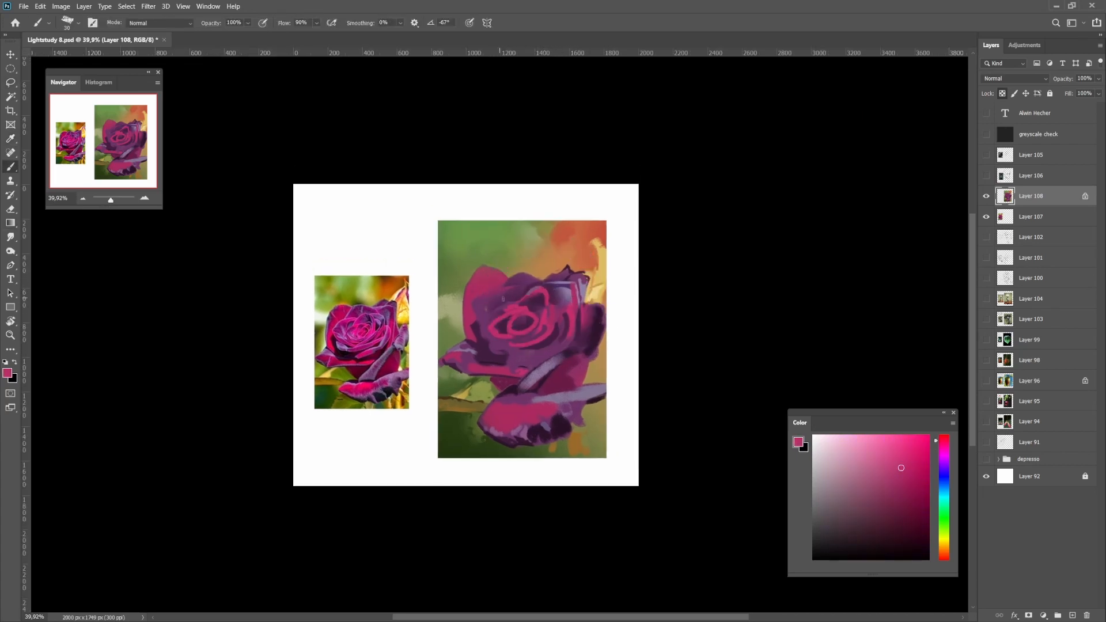
{"action": "key", "text": "ctrl+z"}
{"action": "mouse_move", "coordinate": [478, 306]}
{"action": "left_mouse_down"}
{"action": "mouse_move", "coordinate": [516, 297]}
{"action": "mouse_move", "coordinate": [475, 304]}
{"action": "left_mouse_up"}
Refine the boundary between the left outer petal and the inner bloom with sampled purple and pink
{"action": "left_click", "coordinate": [498, 292], "text": "alt"}
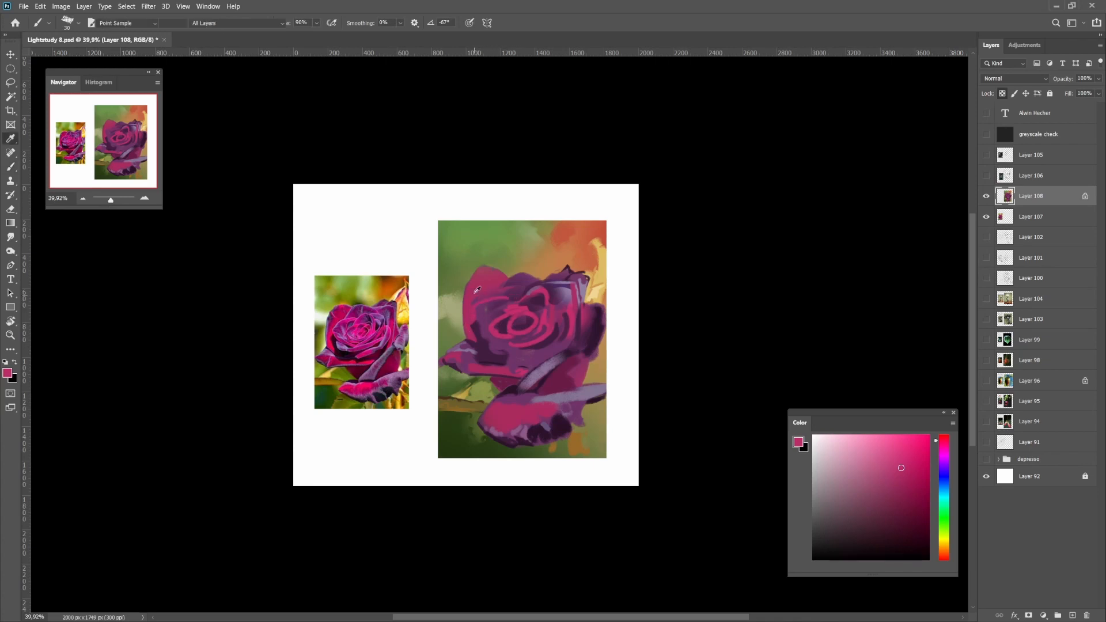
{"action": "left_click", "coordinate": [484, 316], "text": "alt"}
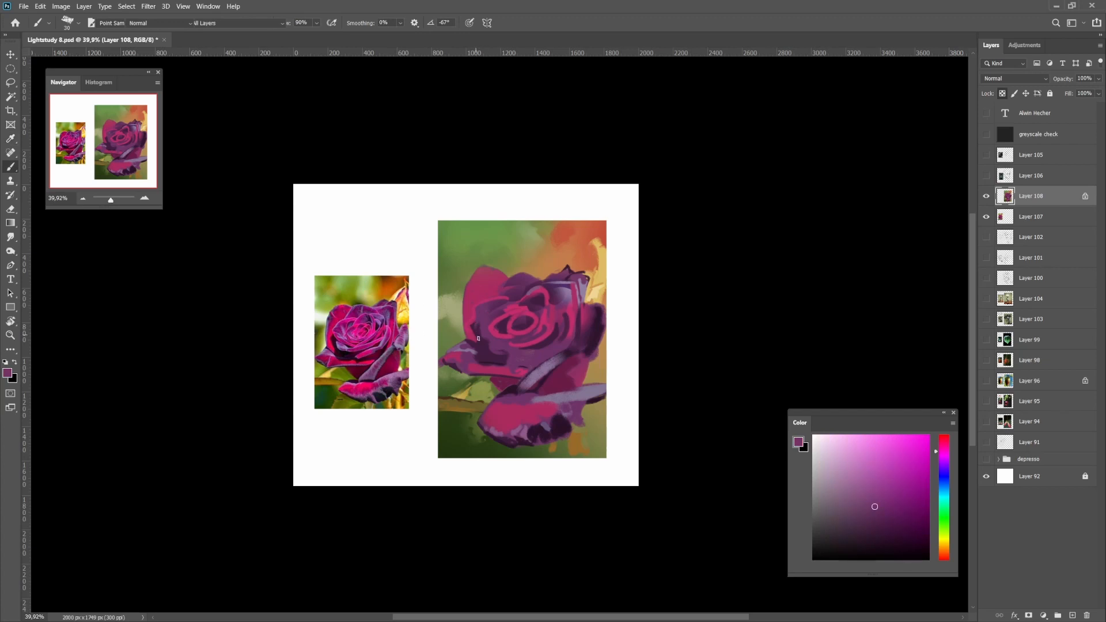
{"action": "left_click_drag", "start_coordinate": [481, 308], "coordinate": [477, 329]}
{"action": "left_click", "coordinate": [470, 323], "text": "alt"}
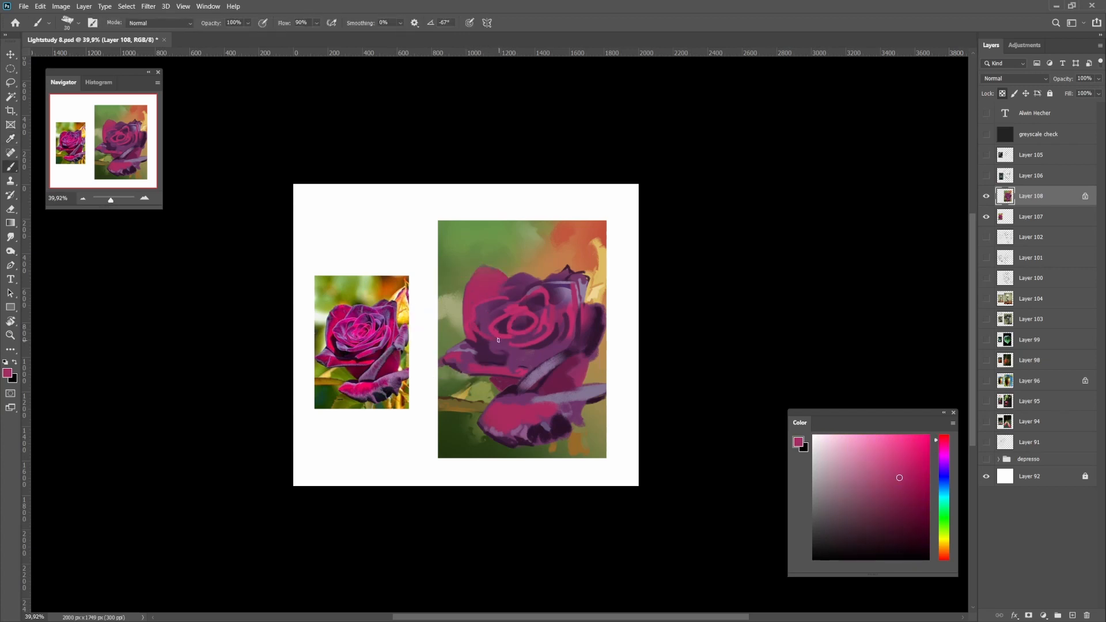
Pick a near-black purple and paint deep shadows beneath the inner bloom, from the left outer petal to the diagonal fold
{"action": "left_click", "coordinate": [567, 368], "text": "alt"}
{"action": "left_click", "coordinate": [888, 547]}
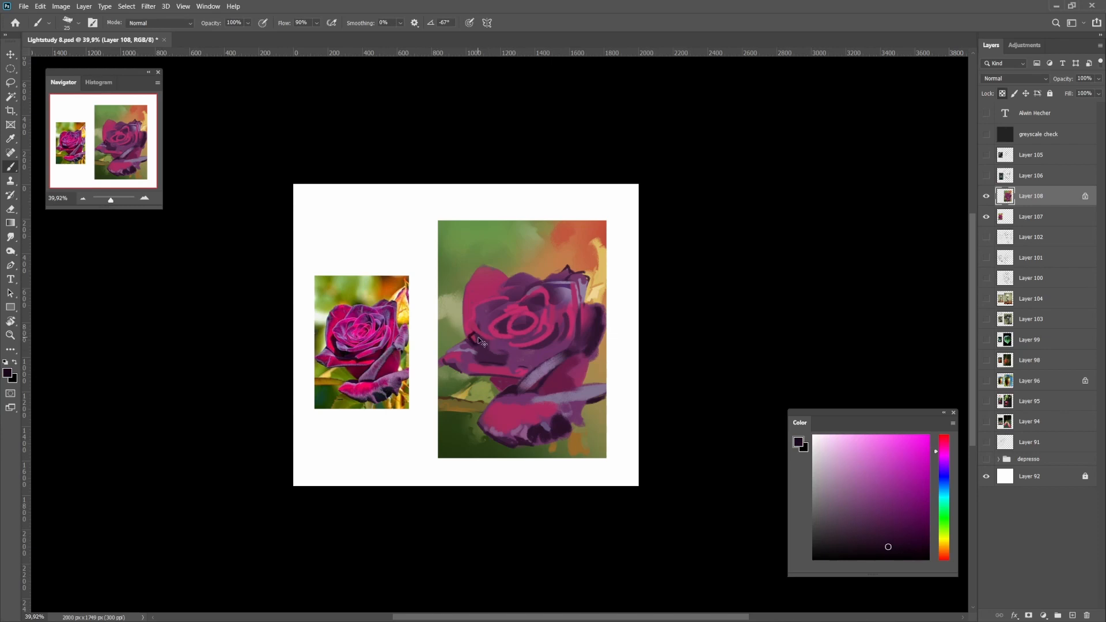
{"action": "key", "text": "ctrl+shift+h"}
{"action": "key", "text": "ctrl+shift+h"}
{"action": "left_click_drag", "start_coordinate": [474, 332], "coordinate": [480, 344]}
{"action": "mouse_move", "coordinate": [477, 348]}
{"action": "left_mouse_down"}
{"action": "mouse_move", "coordinate": [478, 374]}
{"action": "mouse_move", "coordinate": [500, 366]}
{"action": "mouse_move", "coordinate": [489, 354]}
{"action": "mouse_move", "coordinate": [523, 352]}
{"action": "mouse_move", "coordinate": [497, 364]}
{"action": "mouse_move", "coordinate": [537, 350]}
{"action": "left_mouse_up"}
{"action": "key", "text": "bracketleft"}
{"action": "left_click_drag", "start_coordinate": [533, 373], "coordinate": [538, 367]}
Sample brighter pinks and paint pink accents below the inner bloom and across the central swirl
{"action": "left_click", "coordinate": [541, 356], "text": "alt"}
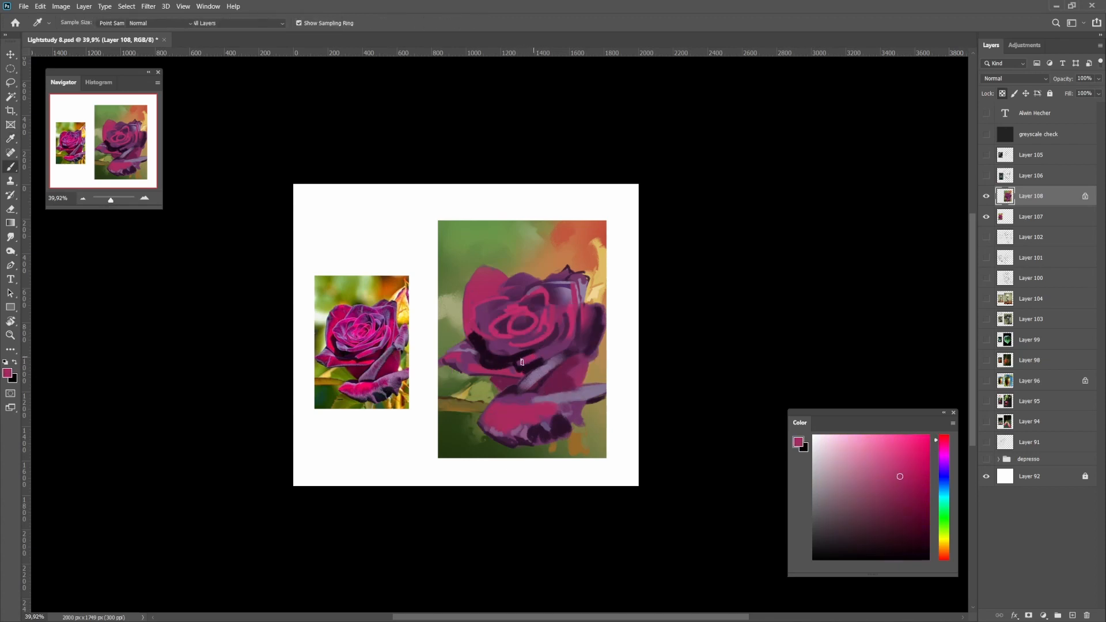
{"action": "key", "text": "alt"}
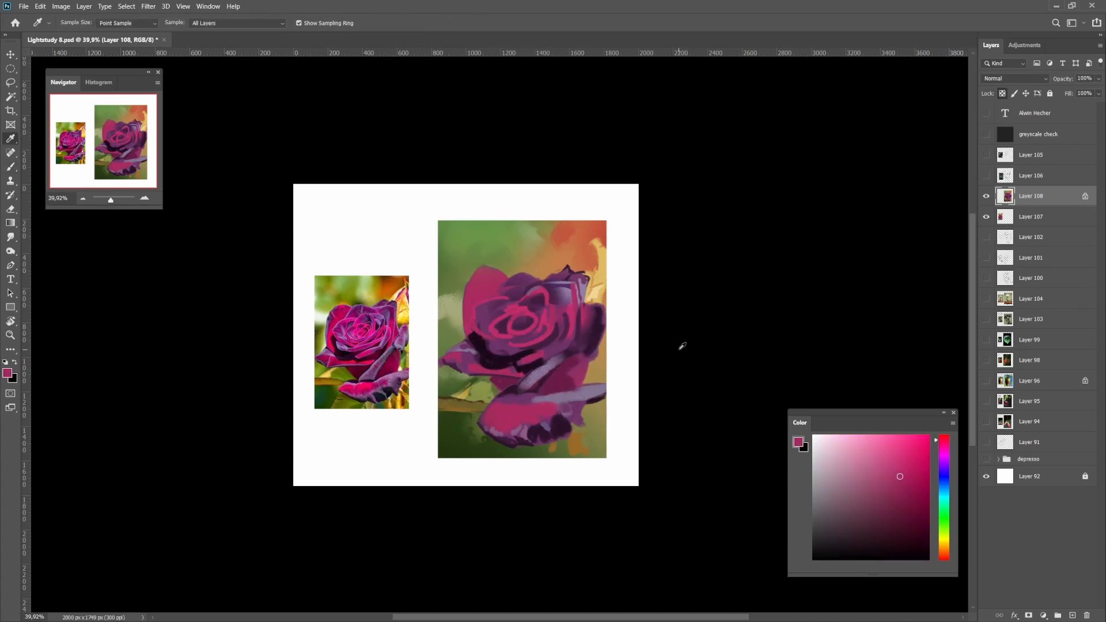
{"action": "left_click", "coordinate": [527, 372], "text": "alt"}
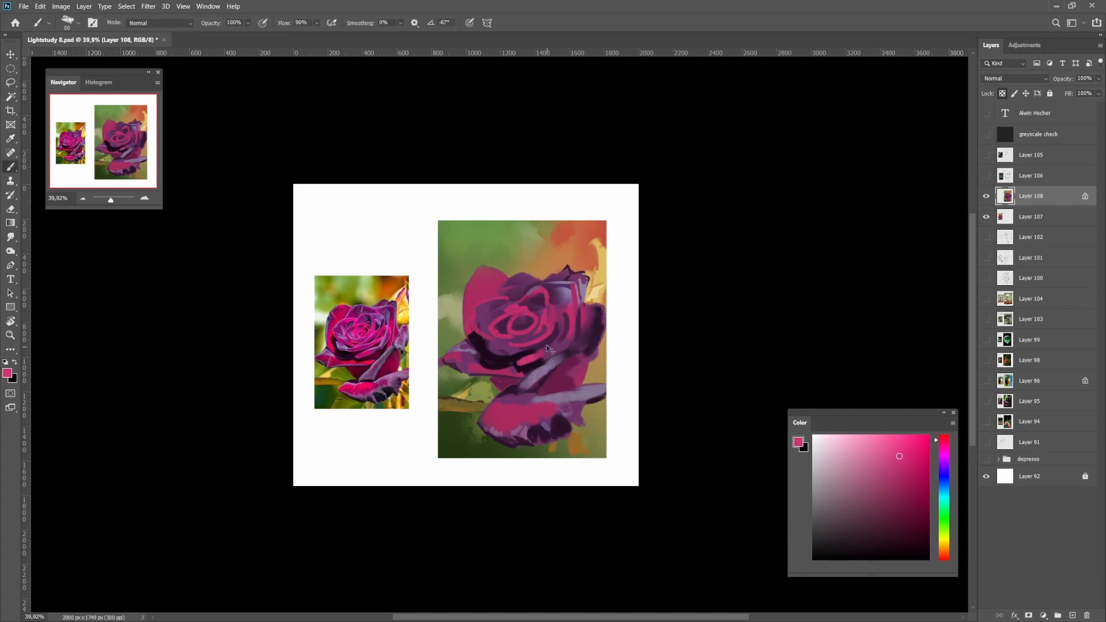
{"action": "left_click_drag", "start_coordinate": [521, 363], "coordinate": [540, 353]}
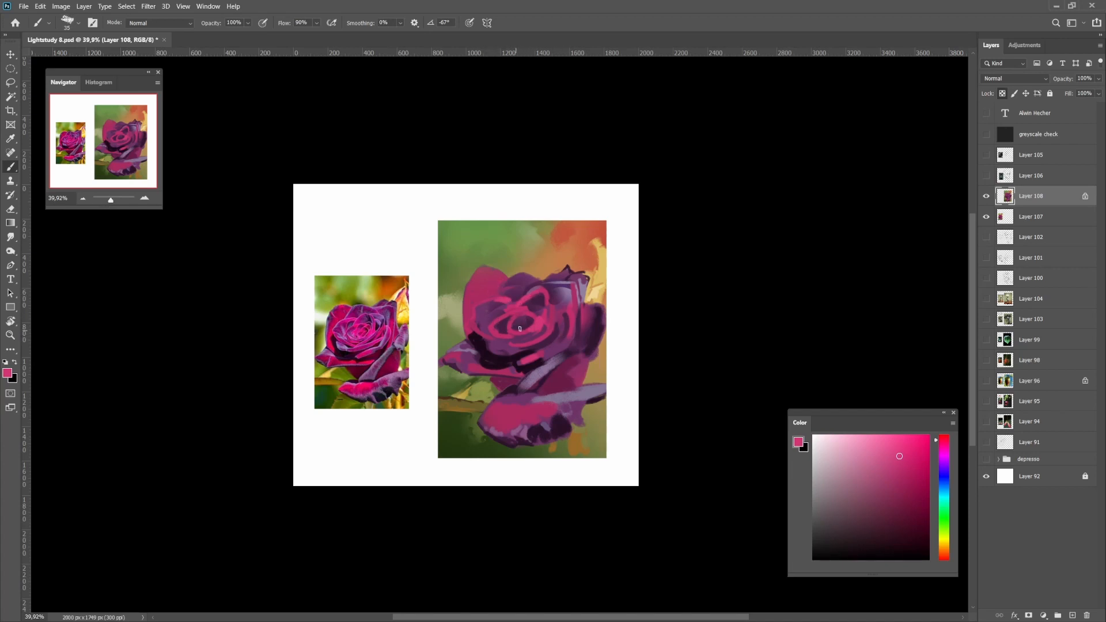
Mix a blue-violet from the sampled purple and paint it onto the petals left of the central swirl, blending with sampled tones
{"action": "left_click", "coordinate": [542, 291], "text": "alt"}
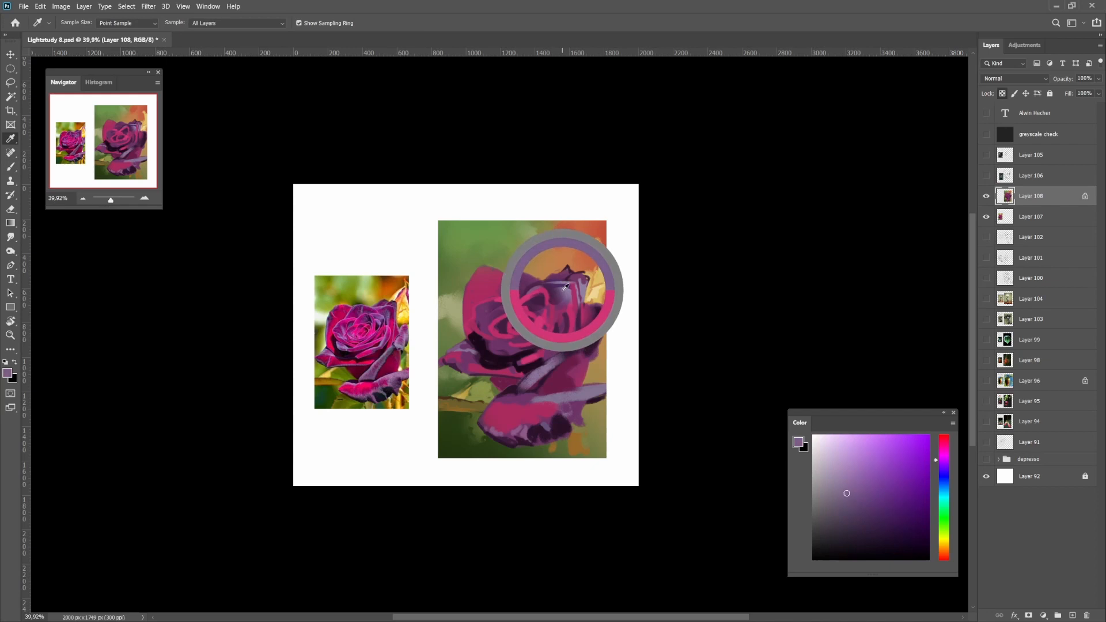
{"action": "left_click", "coordinate": [947, 472]}
{"action": "left_click_drag", "start_coordinate": [501, 309], "coordinate": [493, 315]}
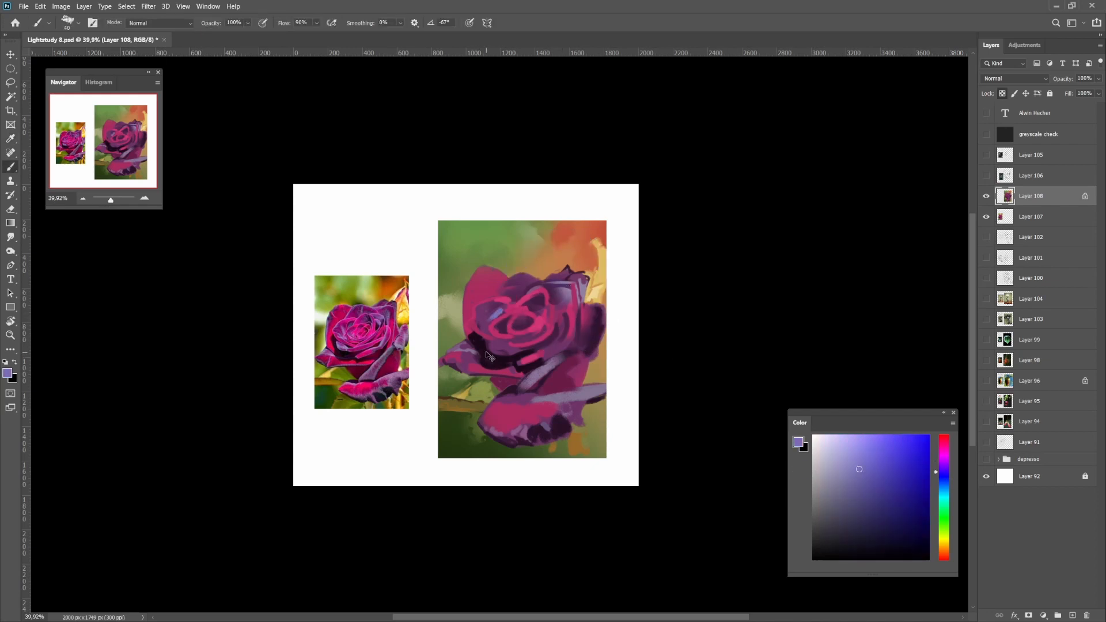
{"action": "left_click", "coordinate": [887, 492]}
{"action": "left_click", "coordinate": [486, 314], "text": "alt"}
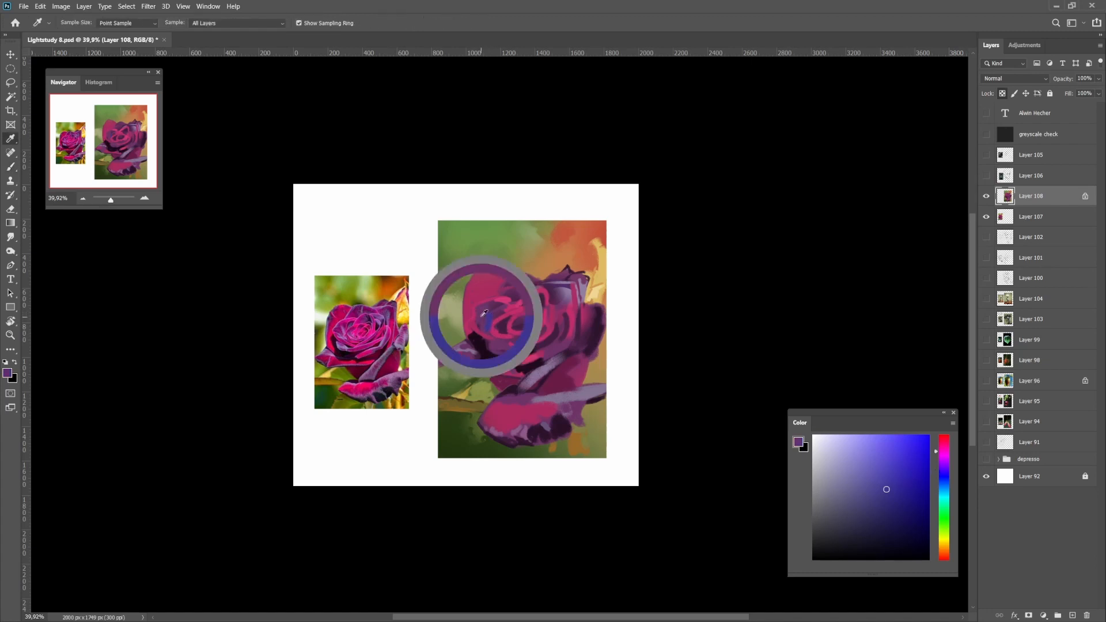
{"action": "left_click", "coordinate": [486, 314], "text": "alt"}
{"action": "left_click", "coordinate": [493, 317], "text": "alt"}
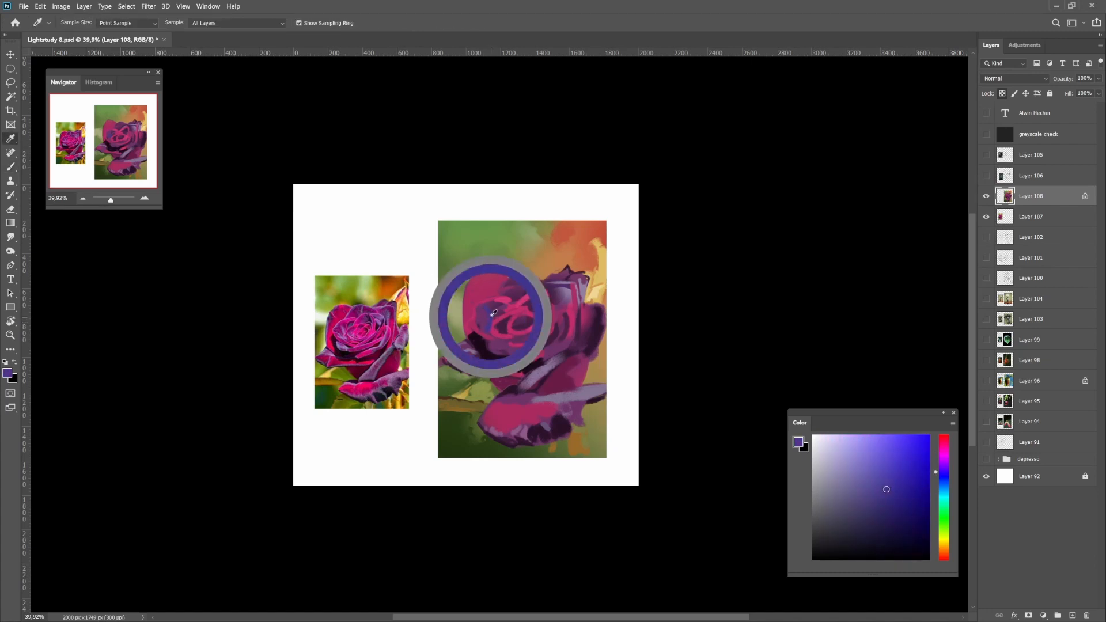
{"action": "left_click", "coordinate": [497, 318], "text": "alt"}
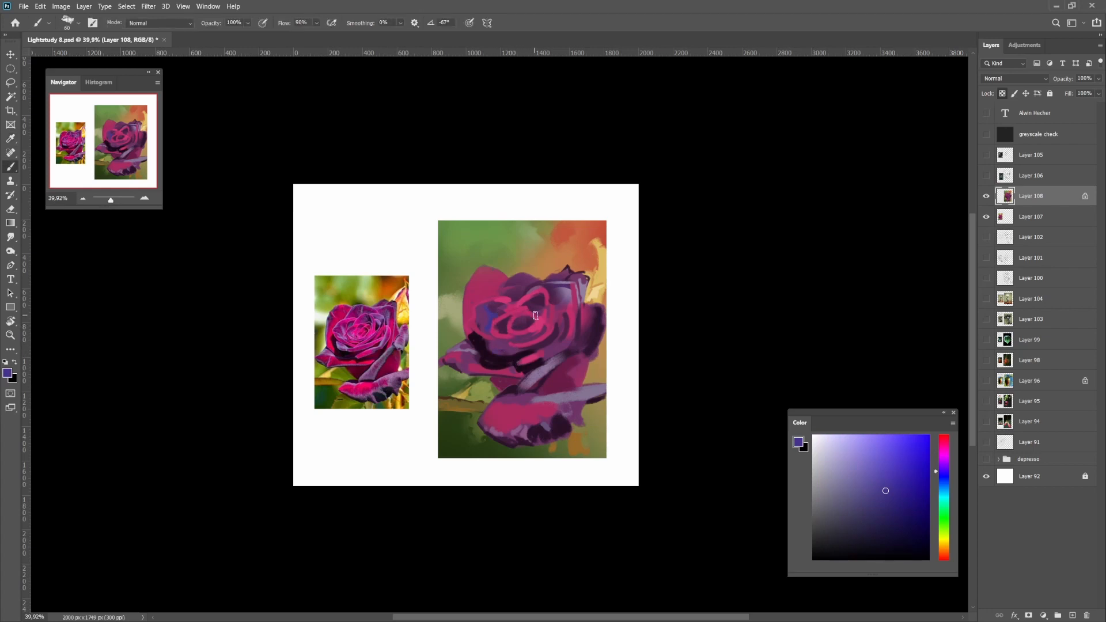
Paint sampled violet below the central swirl and restate its rim with sampled pink
{"action": "left_click", "coordinate": [494, 349], "text": "alt"}
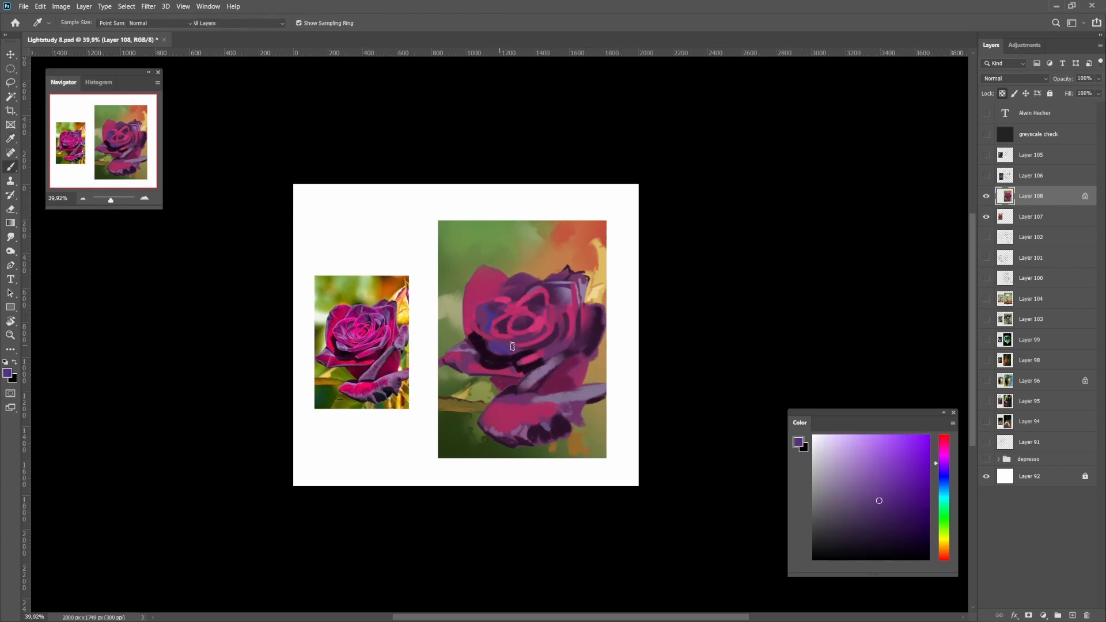
{"action": "left_click", "coordinate": [506, 331], "text": "alt"}
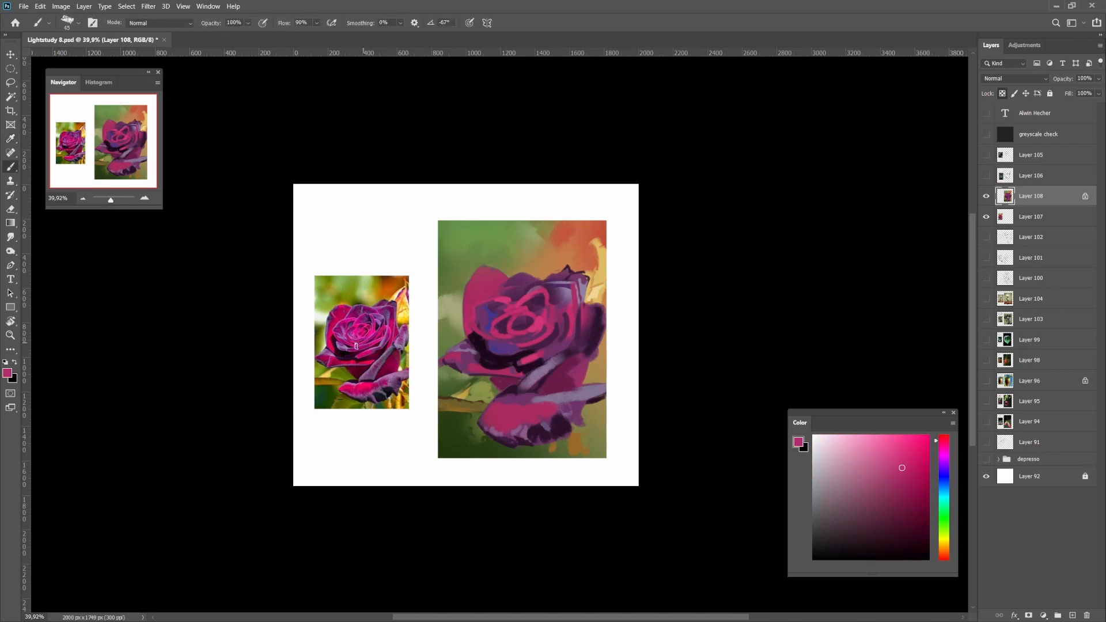
{"action": "key", "text": "alt"}
{"action": "left_click", "coordinate": [505, 345], "text": "alt"}
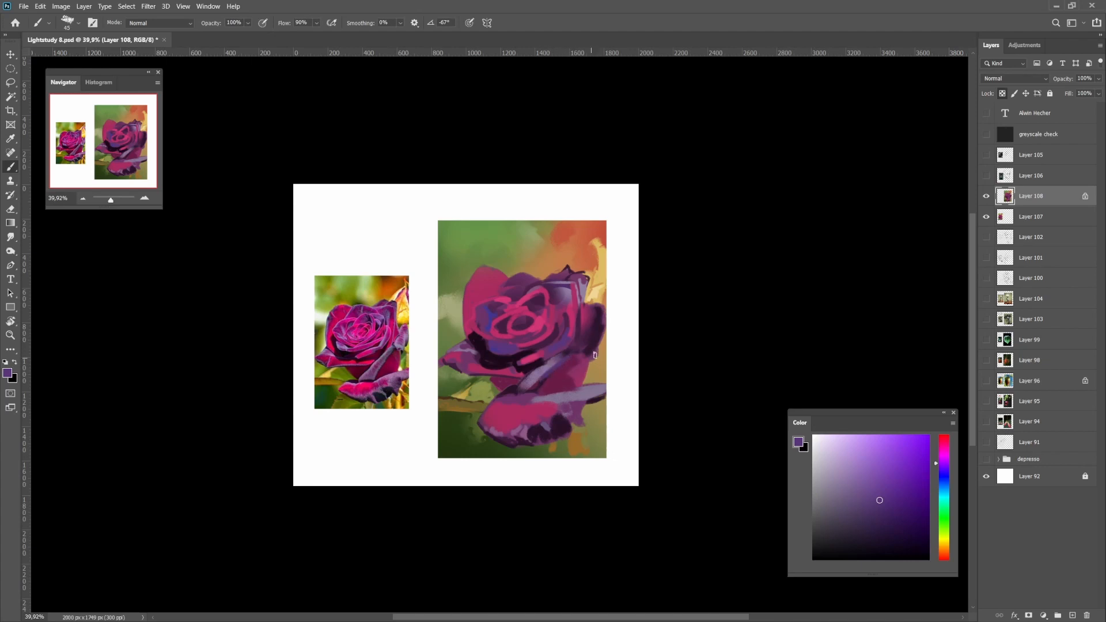
Refine the diagonal fold with violet and sampled dark purples, blending its edges into the neighbouring crimson petals
{"action": "left_click_drag", "start_coordinate": [556, 359], "coordinate": [534, 379]}
{"action": "left_click", "coordinate": [539, 374], "text": "alt"}
{"action": "left_click", "coordinate": [562, 354], "text": "alt"}
{"action": "left_click", "coordinate": [577, 370], "text": "alt"}
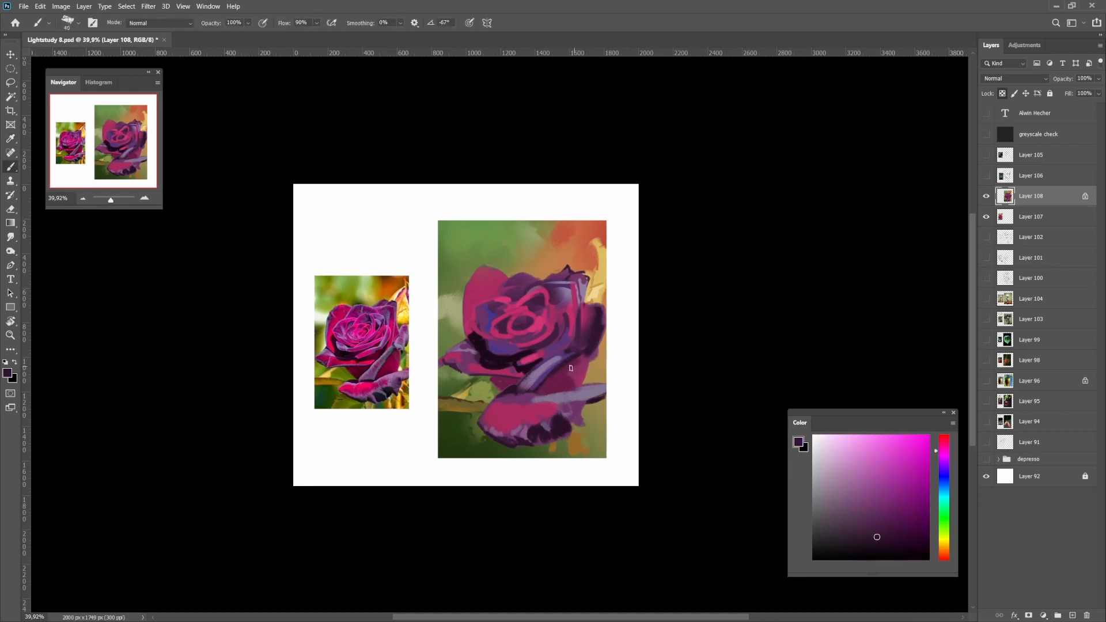
{"action": "left_click", "coordinate": [562, 377], "text": "alt"}
{"action": "left_click_drag", "start_coordinate": [564, 367], "coordinate": [548, 380]}
{"action": "left_click", "coordinate": [549, 378], "text": "alt"}
{"action": "left_click", "coordinate": [515, 358], "text": "alt"}
{"action": "left_click", "coordinate": [509, 388], "text": "alt"}
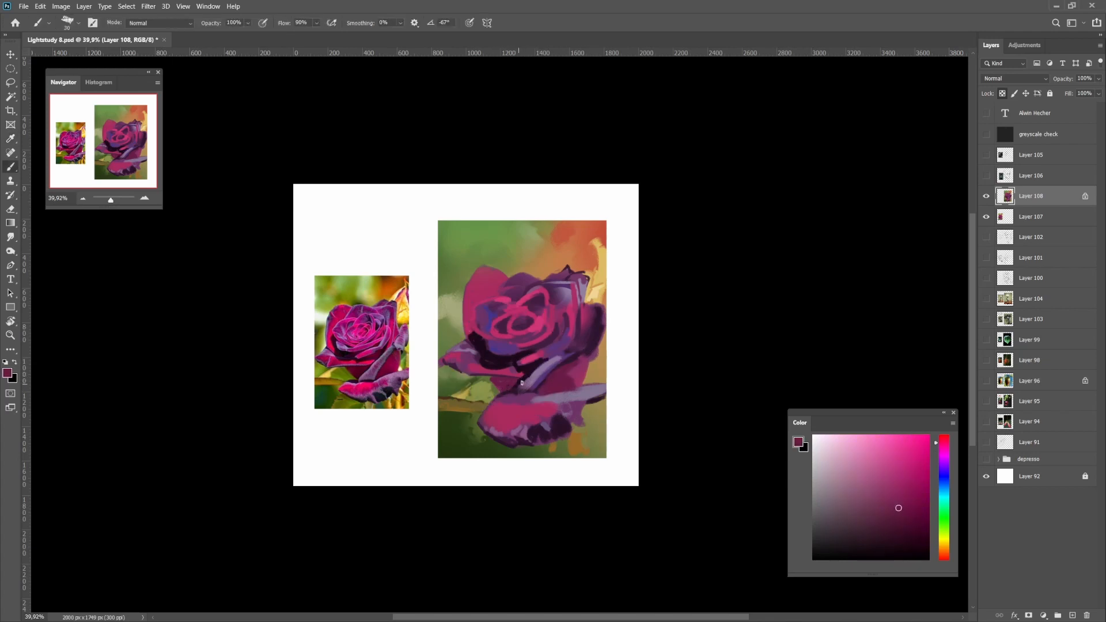
Paint a near-black purple shadow between the diagonal fold and the lower petal, and tidy the lower petal's upper rim with sampled colours
{"action": "left_click", "coordinate": [522, 382], "text": "alt"}
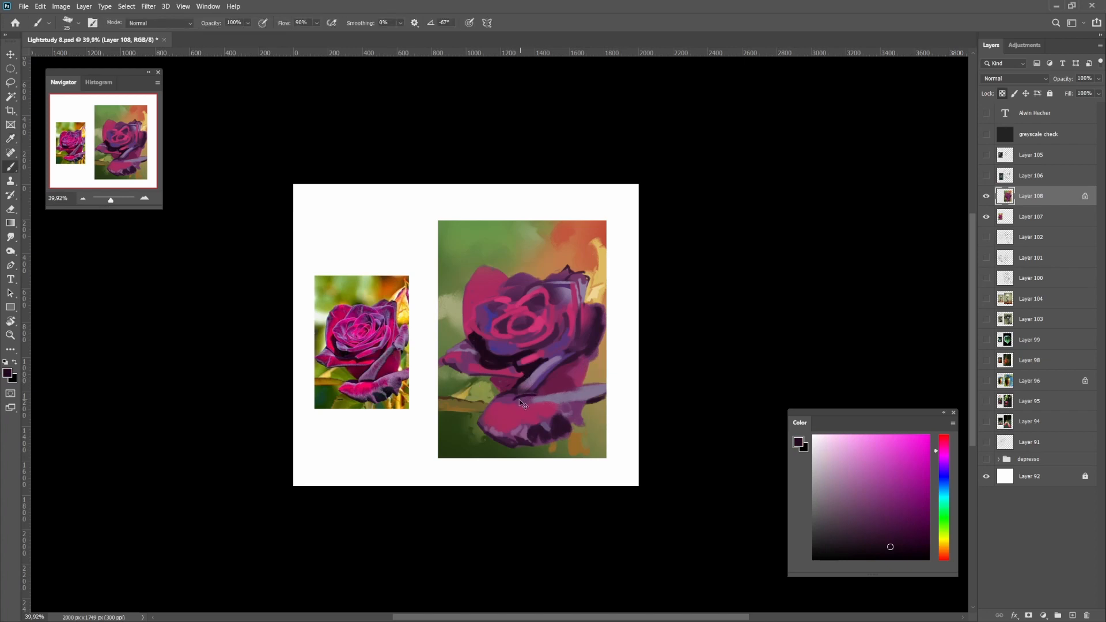
{"action": "key", "text": "bracketright"}
{"action": "left_click_drag", "start_coordinate": [518, 397], "coordinate": [538, 396]}
{"action": "left_click", "coordinate": [532, 391], "text": "alt"}
{"action": "left_click", "coordinate": [535, 396], "text": "alt"}
{"action": "left_click", "coordinate": [503, 392], "text": "alt"}
{"action": "left_click", "coordinate": [511, 395], "text": "alt"}
{"action": "left_click_drag", "start_coordinate": [519, 401], "coordinate": [557, 385]}
{"action": "left_click_drag", "start_coordinate": [491, 408], "coordinate": [499, 411]}
{"action": "left_click", "coordinate": [544, 406], "text": "alt"}
{"action": "key", "text": "bracketright"}
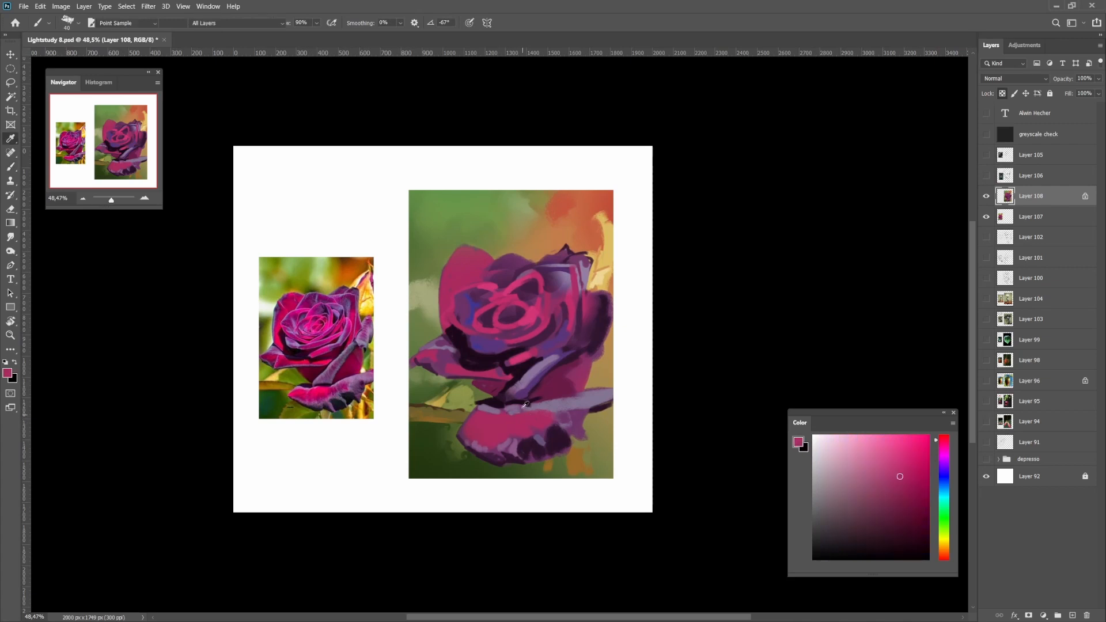
{"action": "left_click", "coordinate": [534, 336], "text": "alt"}
{"action": "left_click_drag", "start_coordinate": [883, 464], "coordinate": [885, 451]}
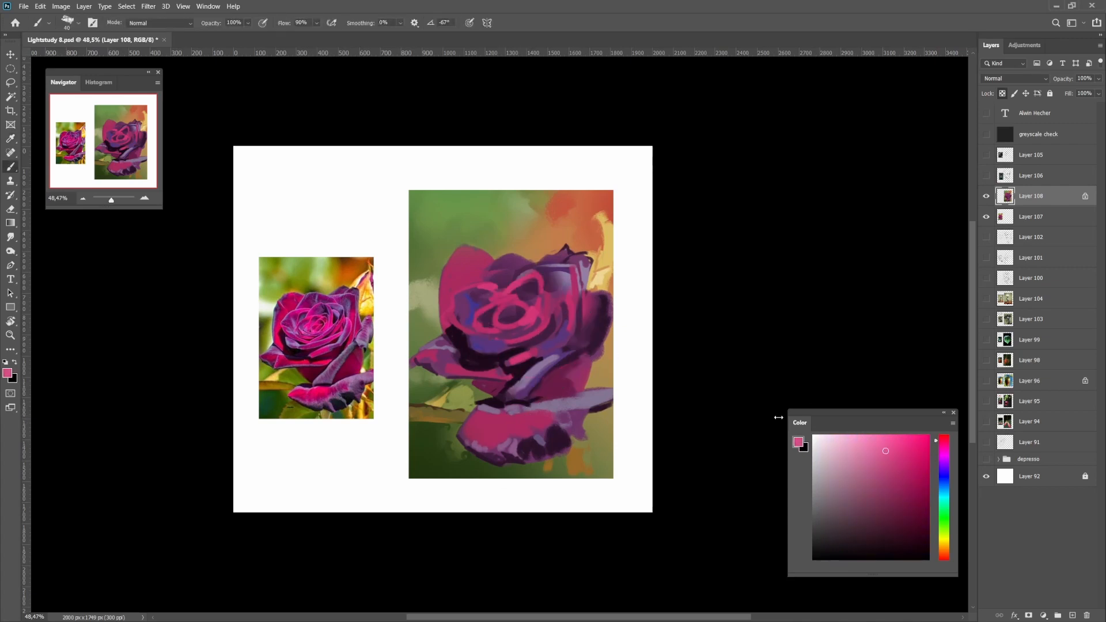
{"action": "left_click_drag", "start_coordinate": [497, 417], "coordinate": [520, 416]}
{"action": "key", "text": "ctrl+z"}
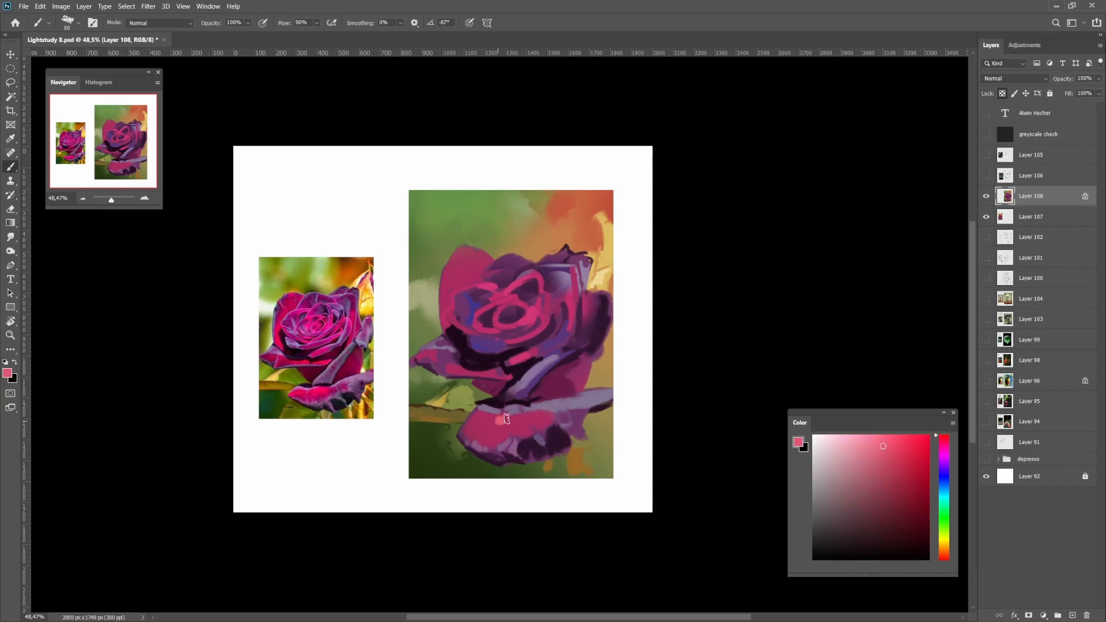
{"action": "left_click", "coordinate": [893, 463]}
{"action": "left_click_drag", "start_coordinate": [501, 425], "coordinate": [524, 420]}
{"action": "key", "text": "ctrl+z"}
{"action": "left_click", "coordinate": [944, 444]}
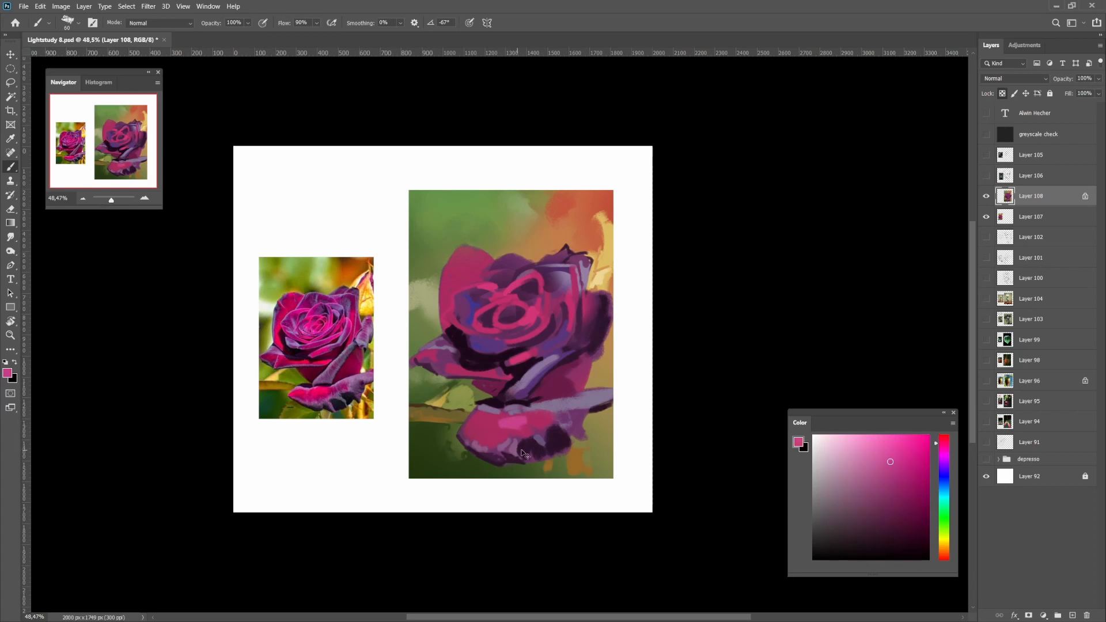
{"action": "key", "text": "ctrl+z"}
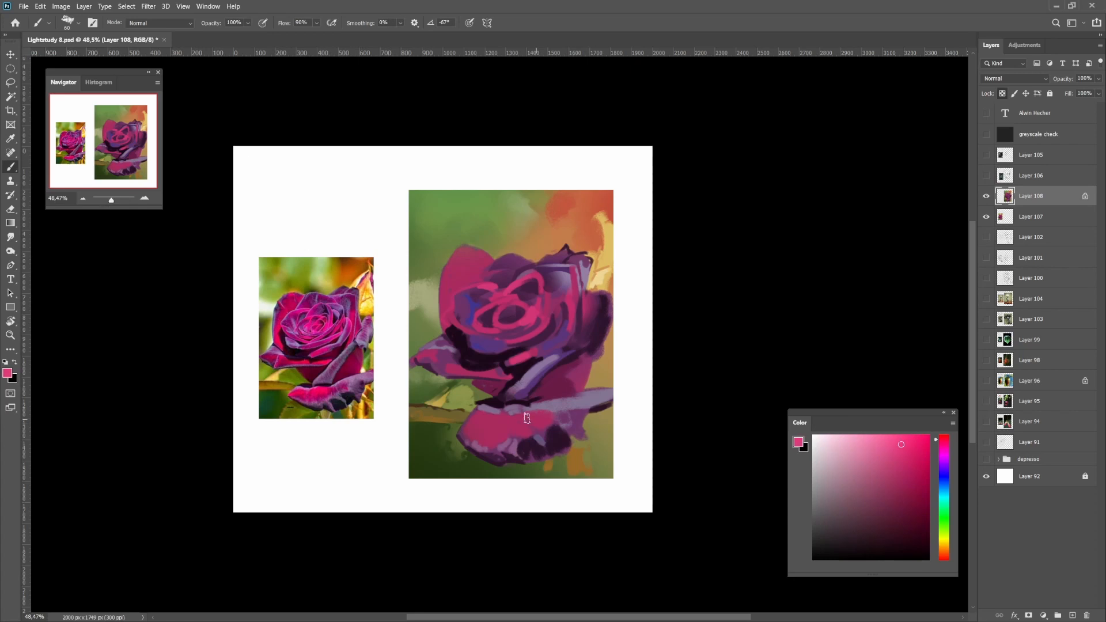
Paint saturated pink and red-pink highlights across the upper part of the lower petal
{"action": "mouse_move", "coordinate": [526, 417]}
{"action": "left_mouse_down"}
{"action": "mouse_move", "coordinate": [500, 448]}
{"action": "mouse_move", "coordinate": [666, 434]}
{"action": "left_mouse_up"}
{"action": "left_click_drag", "start_coordinate": [529, 427], "coordinate": [524, 437]}
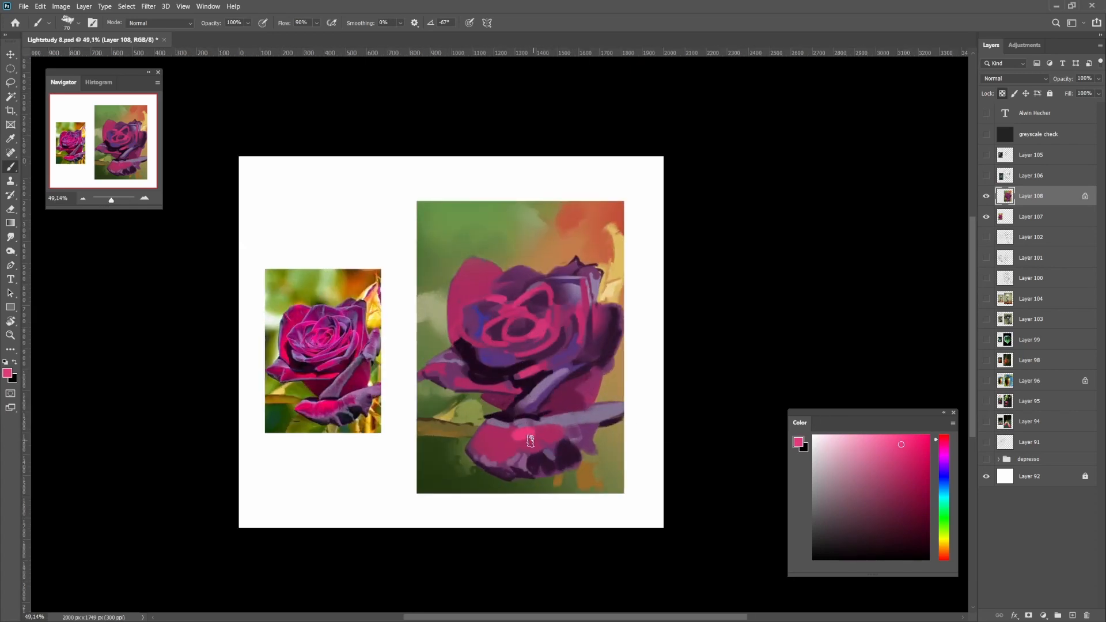
{"action": "left_click", "coordinate": [489, 428]}
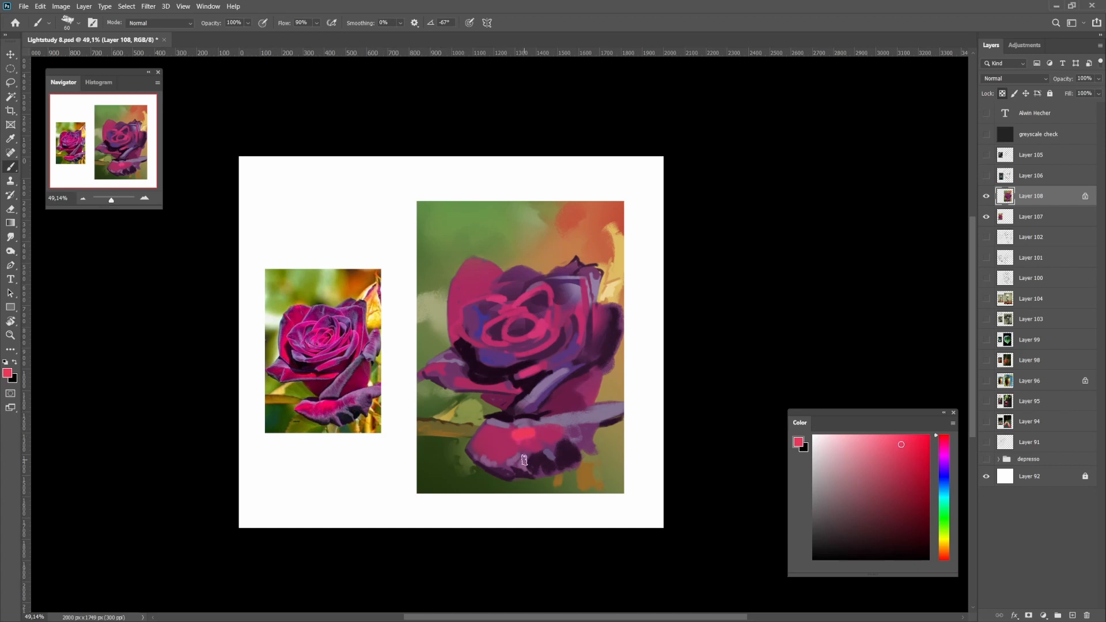
{"action": "left_click", "coordinate": [528, 432], "text": "alt"}
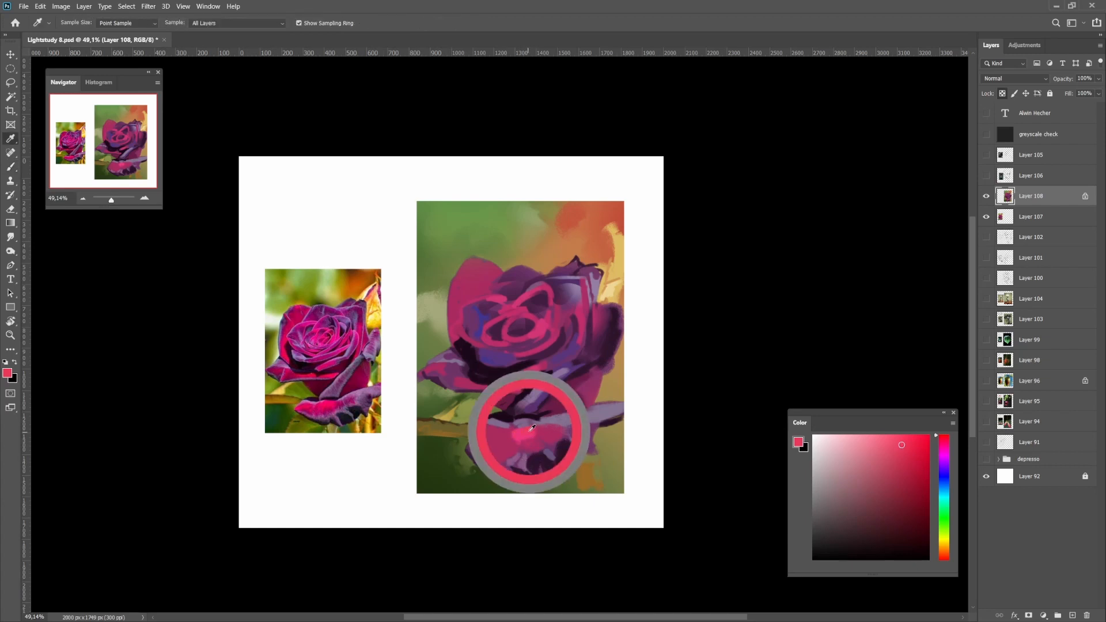
{"action": "left_click_drag", "start_coordinate": [535, 430], "coordinate": [474, 444]}
Paint red-pink accents with a smaller brush along the petals beneath the inner bloom, trimming them with near-black and sampled pink
{"action": "key", "text": "bracketleft"}
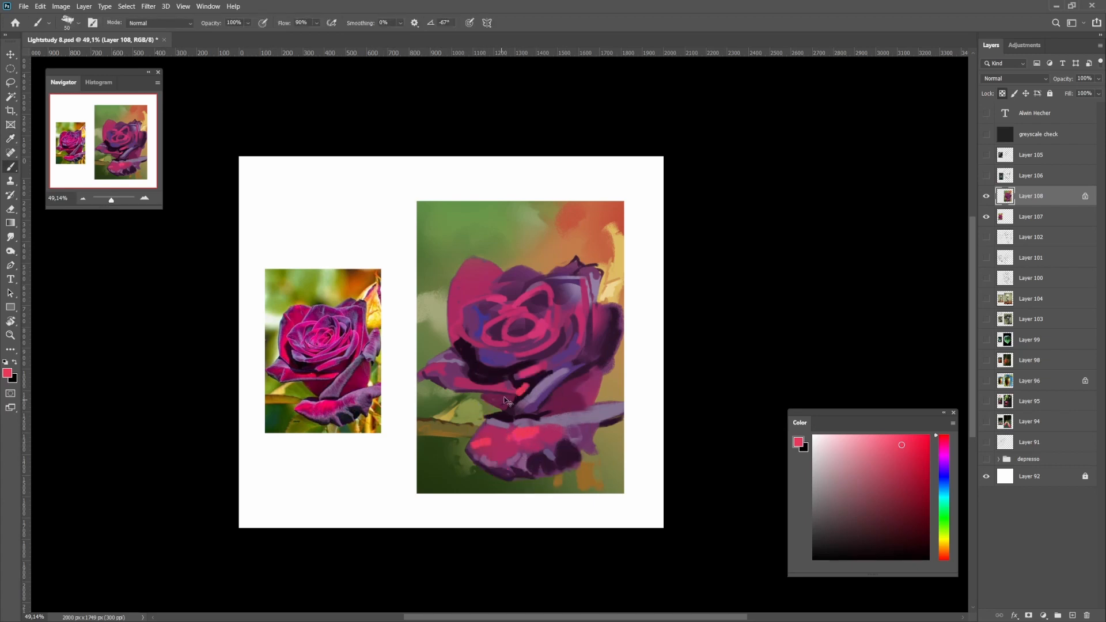
{"action": "key", "text": "bracketleft"}
{"action": "mouse_move", "coordinate": [504, 391]}
{"action": "left_mouse_down"}
{"action": "mouse_move", "coordinate": [524, 388]}
{"action": "mouse_move", "coordinate": [467, 384]}
{"action": "left_mouse_up"}
{"action": "left_click", "coordinate": [490, 381], "text": "alt"}
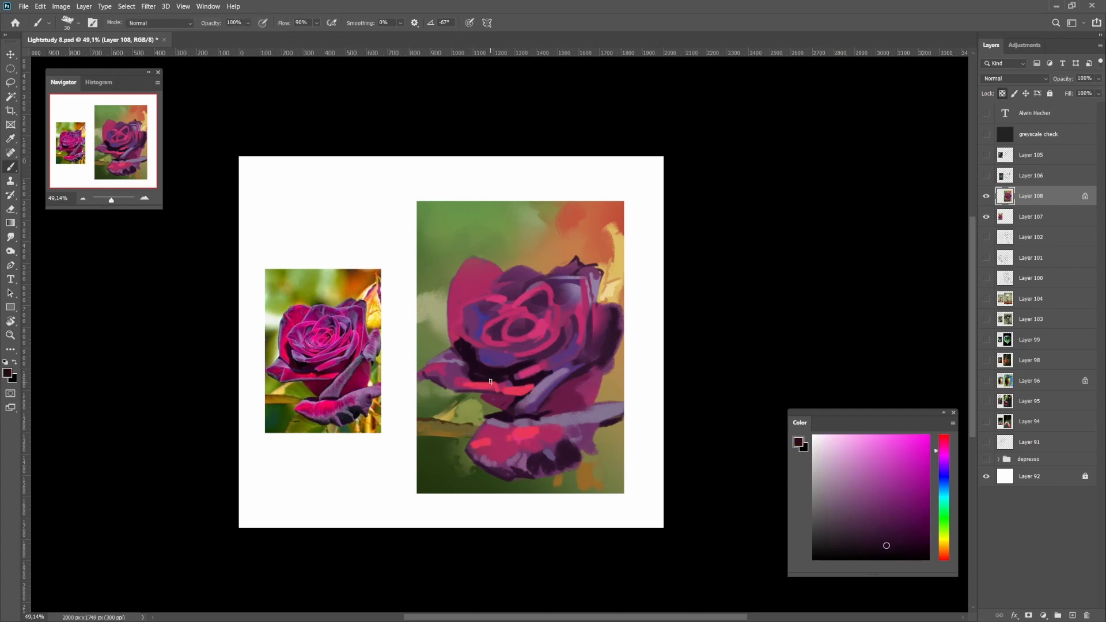
{"action": "left_click", "coordinate": [519, 389], "text": "alt"}
{"action": "left_click", "coordinate": [522, 375], "text": "alt"}
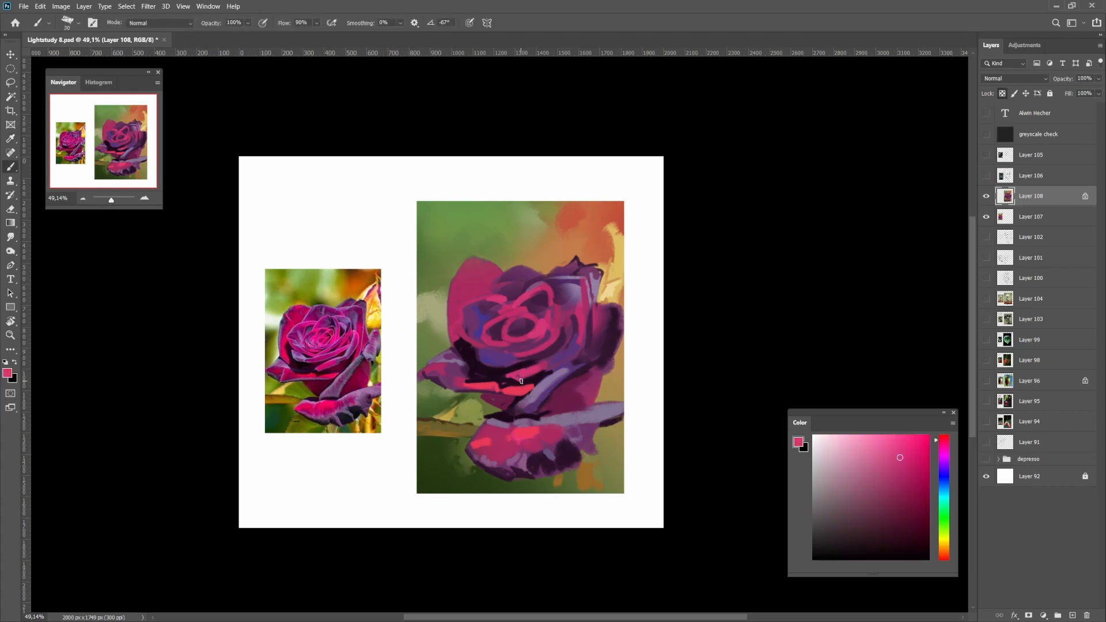
{"action": "left_click", "coordinate": [532, 369], "text": "alt"}
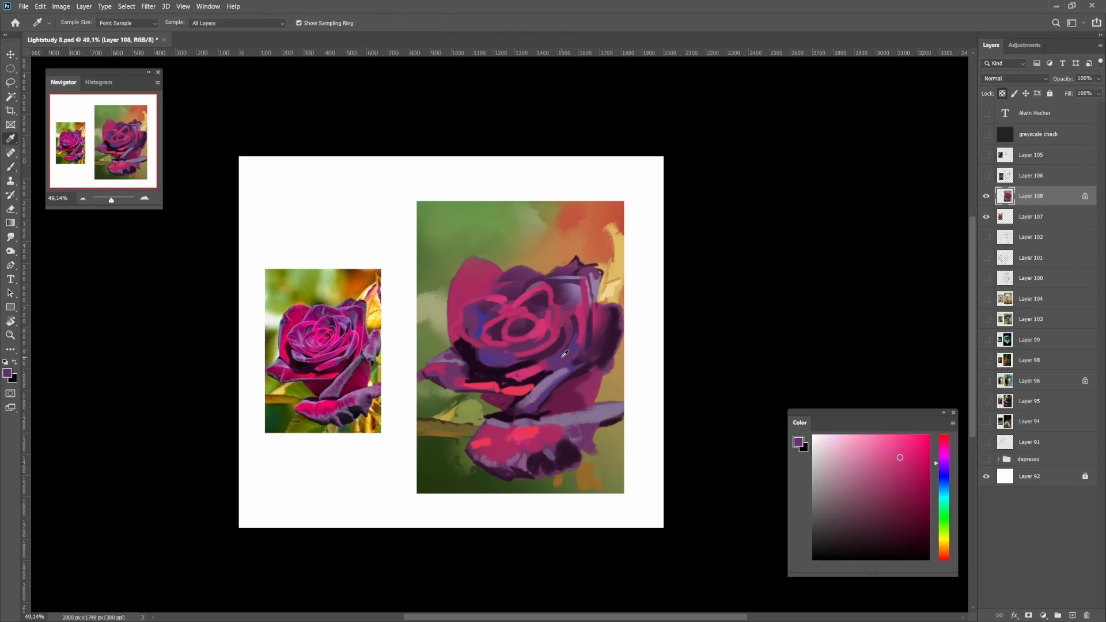
{"action": "left_click", "coordinate": [519, 375], "text": "alt"}
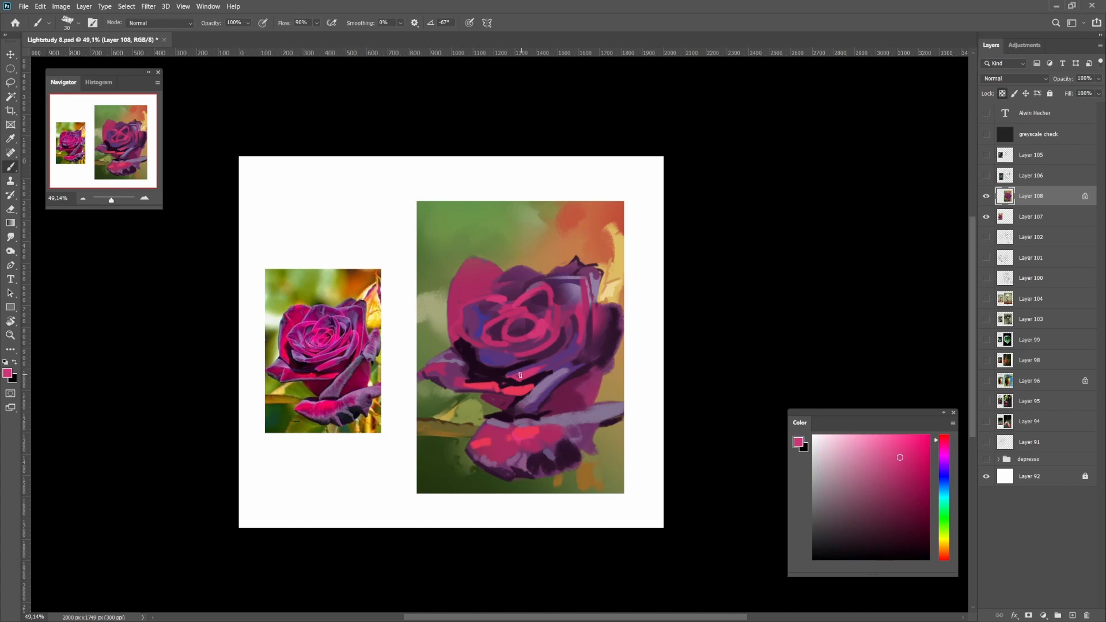
Paint thin near-black purple shadows between the pink accents and the diagonal fold with a smaller brush
{"action": "left_click", "coordinate": [559, 365], "text": "alt"}
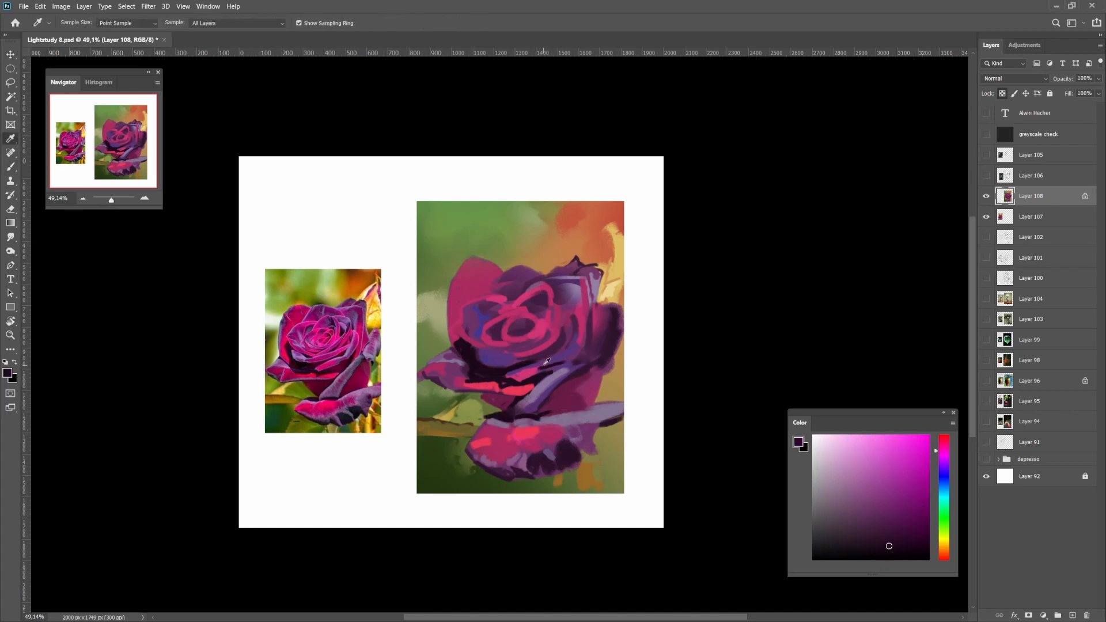
{"action": "left_click", "coordinate": [531, 369], "text": "alt"}
{"action": "left_click", "coordinate": [547, 364], "text": "alt"}
{"action": "left_click", "coordinate": [557, 364], "text": "alt"}
{"action": "left_click", "coordinate": [557, 366], "text": "alt"}
{"action": "key", "text": "["}
{"action": "left_click_drag", "start_coordinate": [572, 364], "coordinate": [538, 384]}
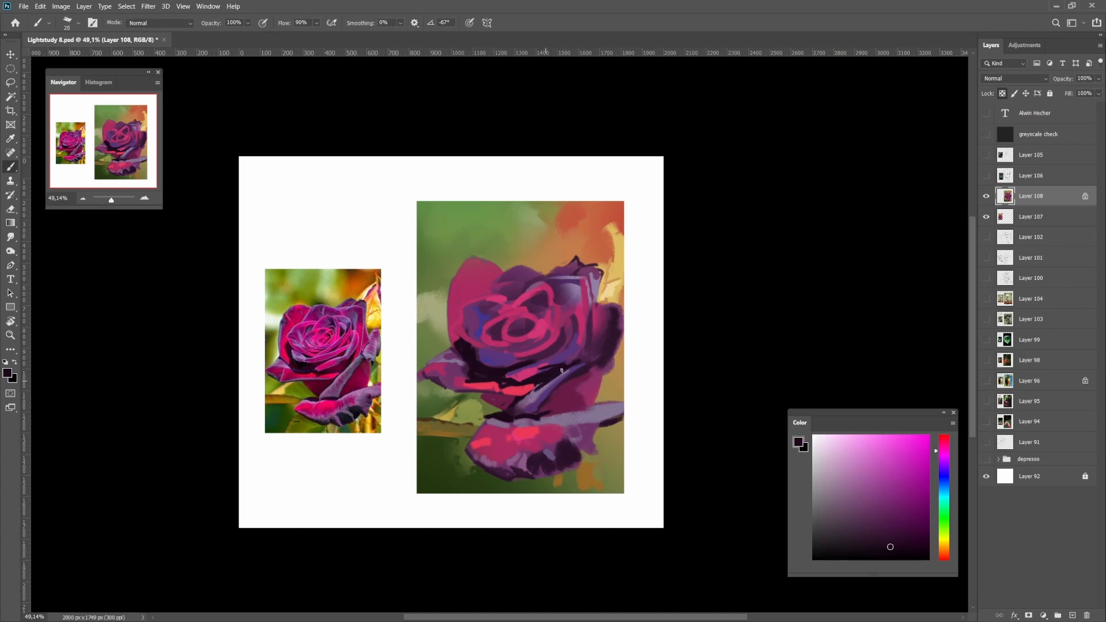
{"action": "left_click", "coordinate": [572, 397], "text": "alt"}
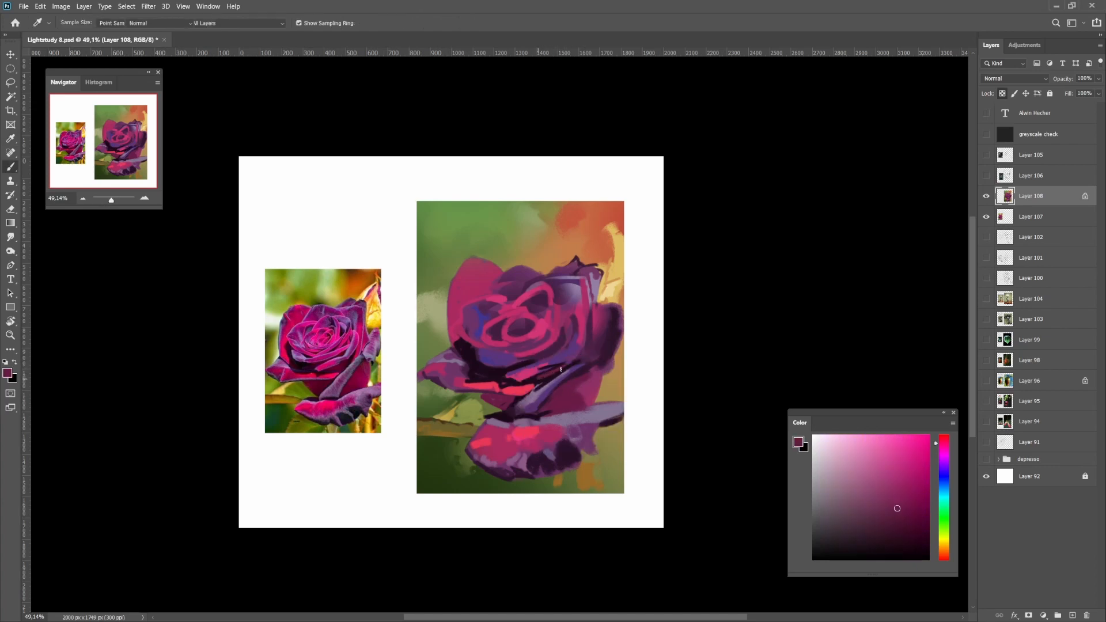
Sharpen the edges of the red-pink accents beside the diagonal fold with sampled near-black, crimson, purple and red-pink
{"action": "scroll", "coordinate": [570, 362], "scroll_direction": "down", "scroll_amount": 5}
{"action": "scroll", "coordinate": [570, 362], "scroll_direction": "up", "scroll_amount": 6}
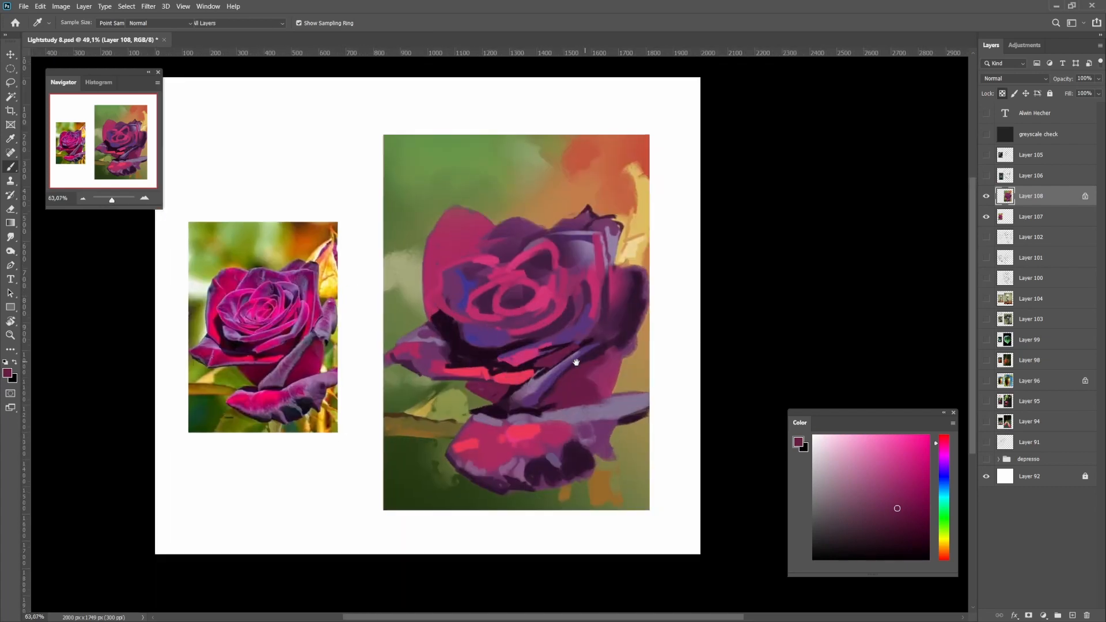
{"action": "left_click", "coordinate": [541, 364], "text": "alt"}
{"action": "left_click", "coordinate": [541, 366], "text": "alt"}
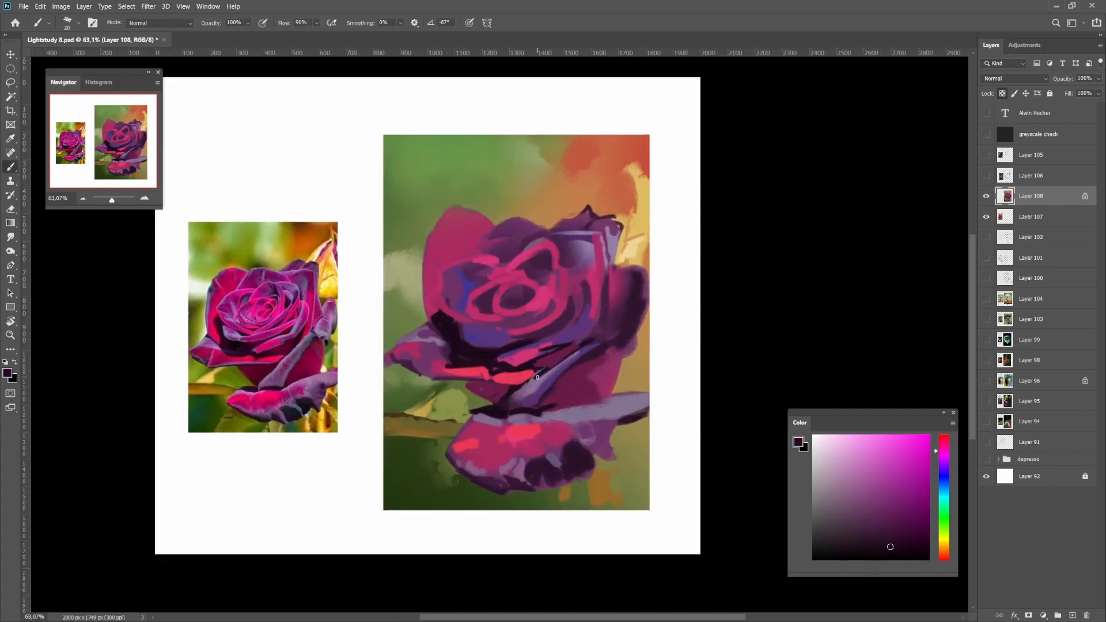
{"action": "left_click", "coordinate": [534, 378], "text": "alt"}
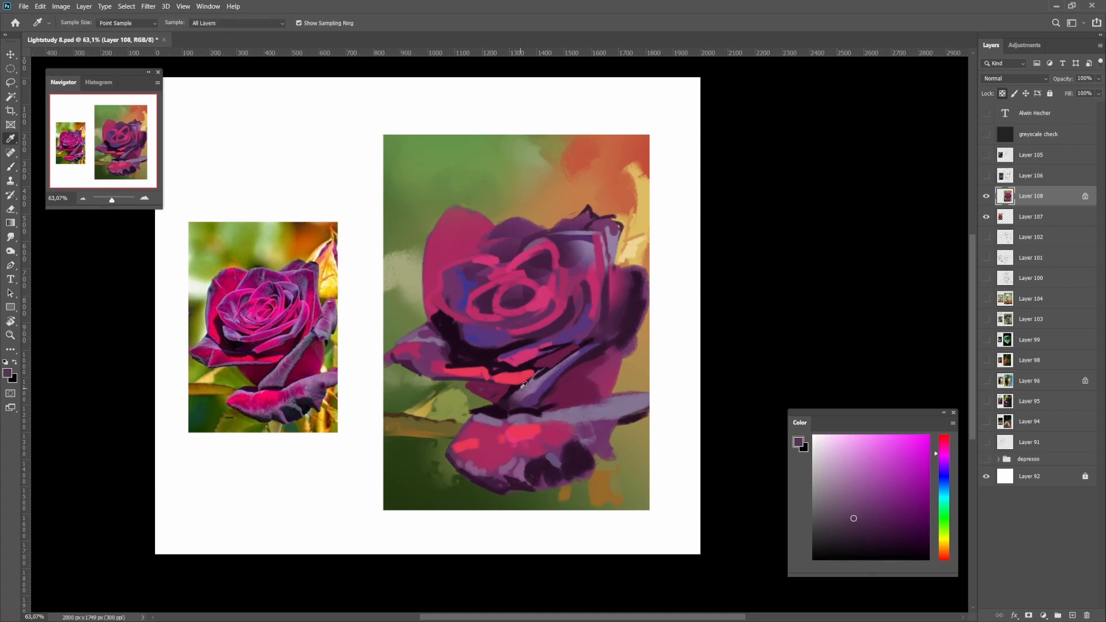
{"action": "left_click", "coordinate": [514, 388], "text": "alt"}
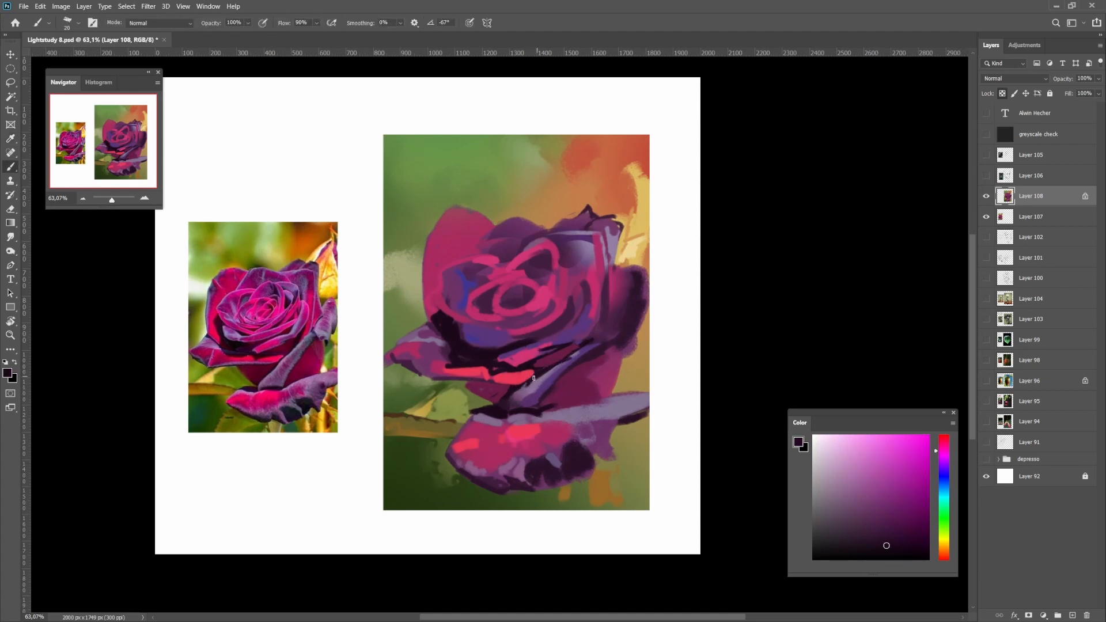
{"action": "left_click", "coordinate": [526, 383], "text": "alt"}
{"action": "left_click", "coordinate": [538, 372], "text": "alt"}
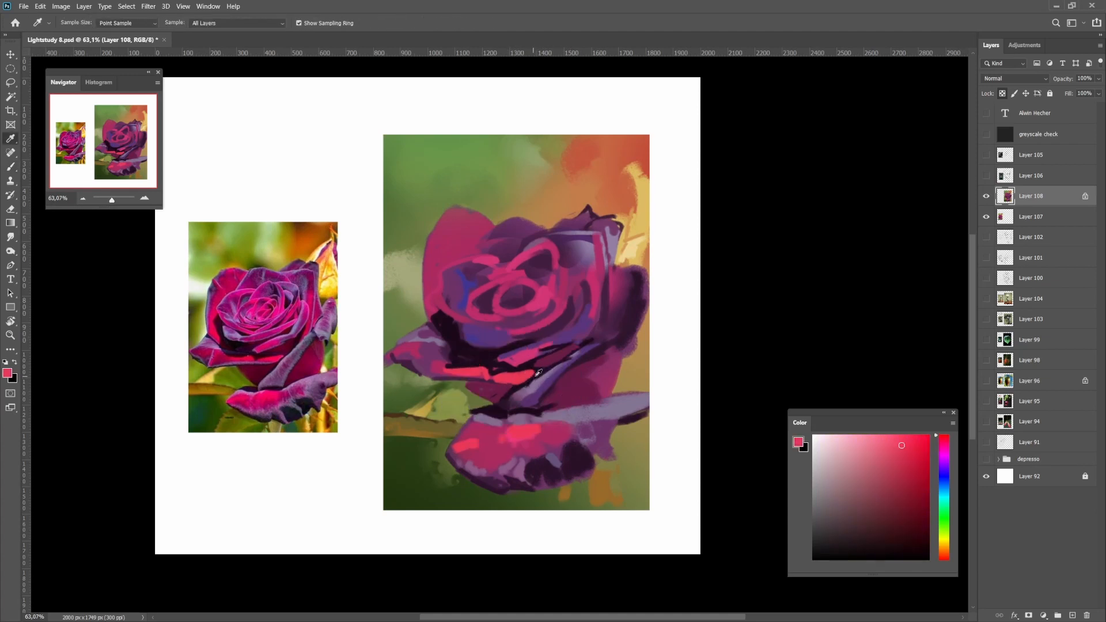
{"action": "left_click", "coordinate": [538, 375], "text": "alt"}
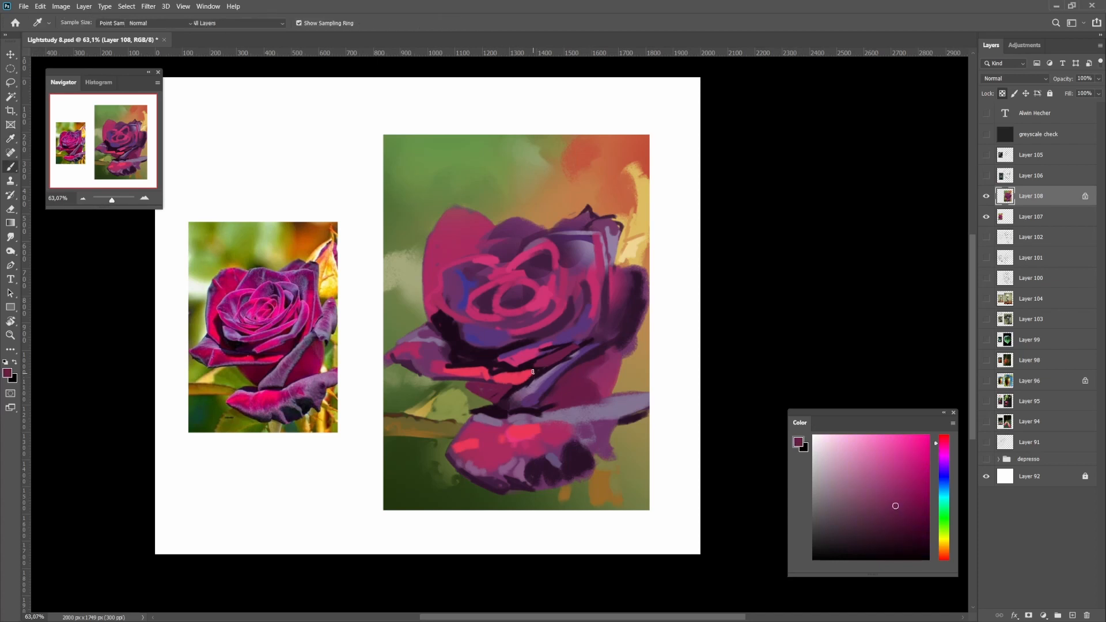
{"action": "left_click", "coordinate": [483, 380], "text": "alt"}
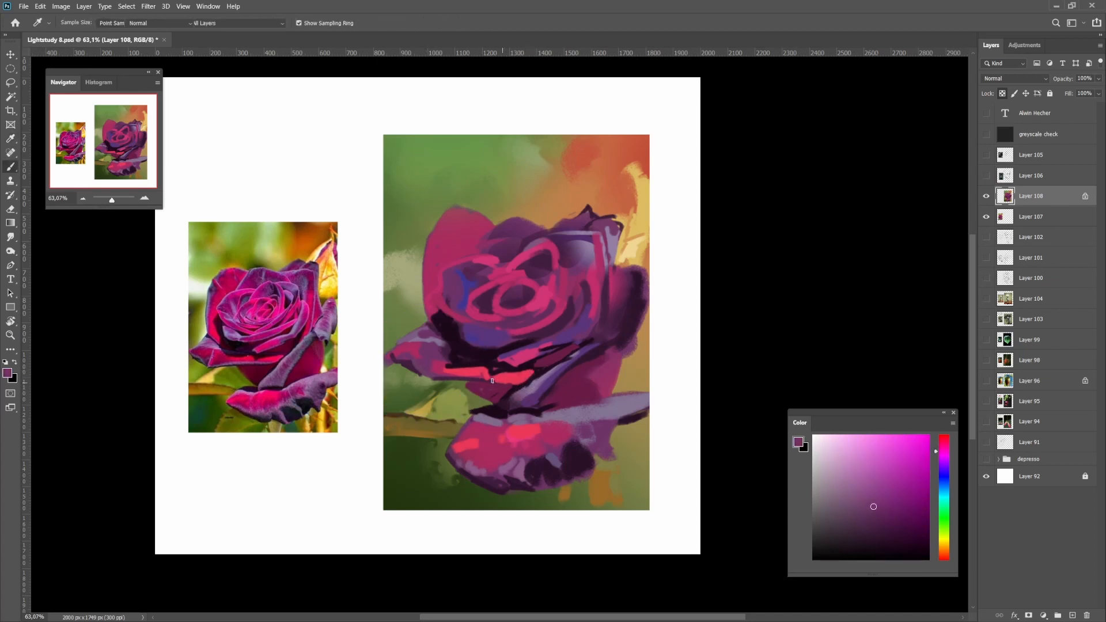
{"action": "left_click", "coordinate": [522, 376], "text": "alt"}
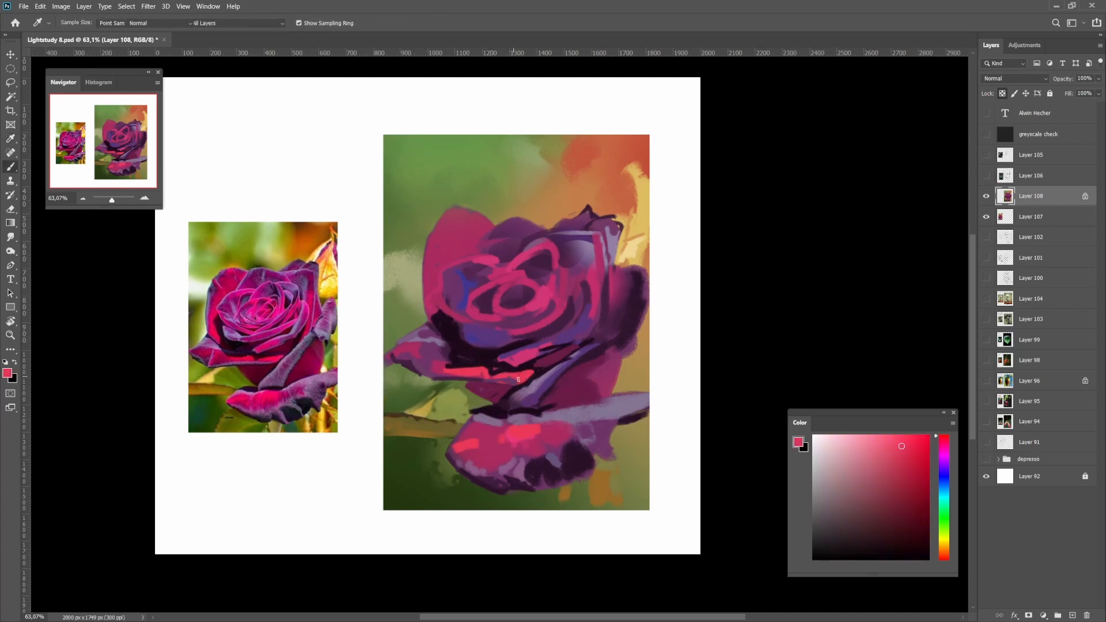
Refine the petal edges beside the diagonal fold with sampled pink and purple
{"action": "mouse_move", "coordinate": [512, 377]}
{"action": "left_mouse_down"}
{"action": "mouse_move", "coordinate": [544, 381]}
{"action": "mouse_move", "coordinate": [540, 395]}
{"action": "left_mouse_up"}
{"action": "left_click", "coordinate": [544, 381], "text": "alt"}
{"action": "left_click", "coordinate": [541, 395], "text": "alt"}
{"action": "left_click", "coordinate": [652, 333], "text": "alt"}
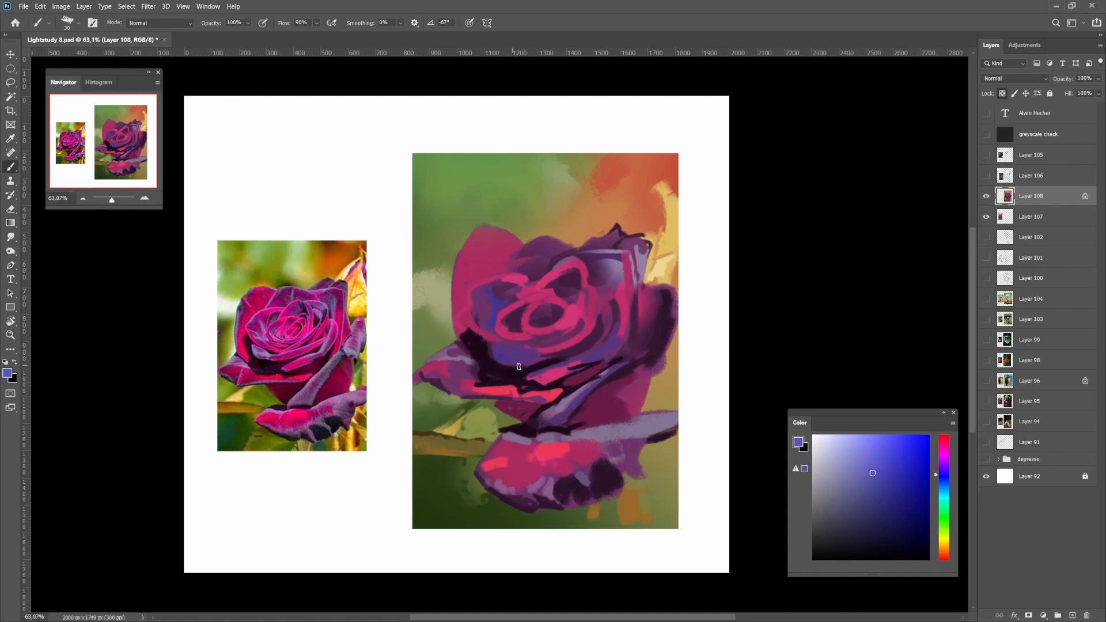
Paint light blue-violet highlights on the inner bloom's left and lower petals and on its upper-left rim
{"action": "left_click", "coordinate": [505, 351], "text": "alt"}
{"action": "left_click", "coordinate": [512, 359], "text": "alt"}
{"action": "left_click", "coordinate": [847, 461]}
{"action": "key", "text": "bracketright"}
{"action": "mouse_move", "coordinate": [520, 360]}
{"action": "left_mouse_down"}
{"action": "mouse_move", "coordinate": [482, 364]}
{"action": "mouse_move", "coordinate": [460, 390]}
{"action": "mouse_move", "coordinate": [524, 362]}
{"action": "mouse_move", "coordinate": [494, 355]}
{"action": "left_mouse_up"}
{"action": "left_click_drag", "start_coordinate": [501, 298], "coordinate": [493, 304]}
{"action": "key", "text": "bracketleft"}
{"action": "mouse_move", "coordinate": [532, 243]}
{"action": "left_mouse_down"}
{"action": "mouse_move", "coordinate": [500, 270]}
{"action": "mouse_move", "coordinate": [540, 240]}
{"action": "left_mouse_up"}
{"action": "scroll", "coordinate": [565, 259], "scroll_direction": "down", "scroll_amount": 3}
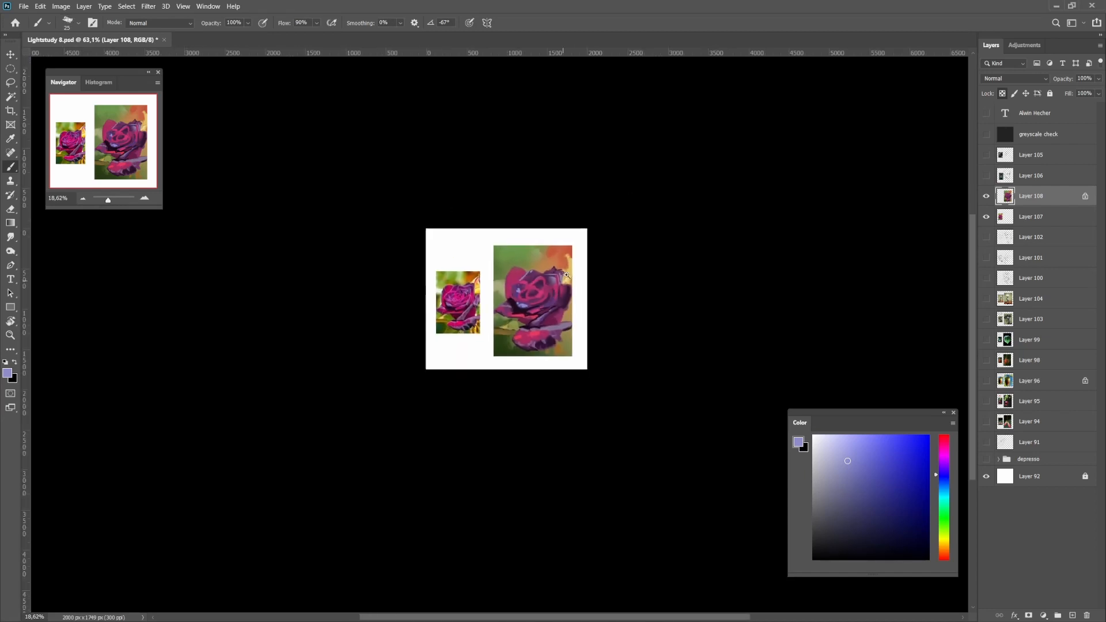
{"action": "scroll", "coordinate": [537, 284], "scroll_direction": "up", "scroll_amount": 2}
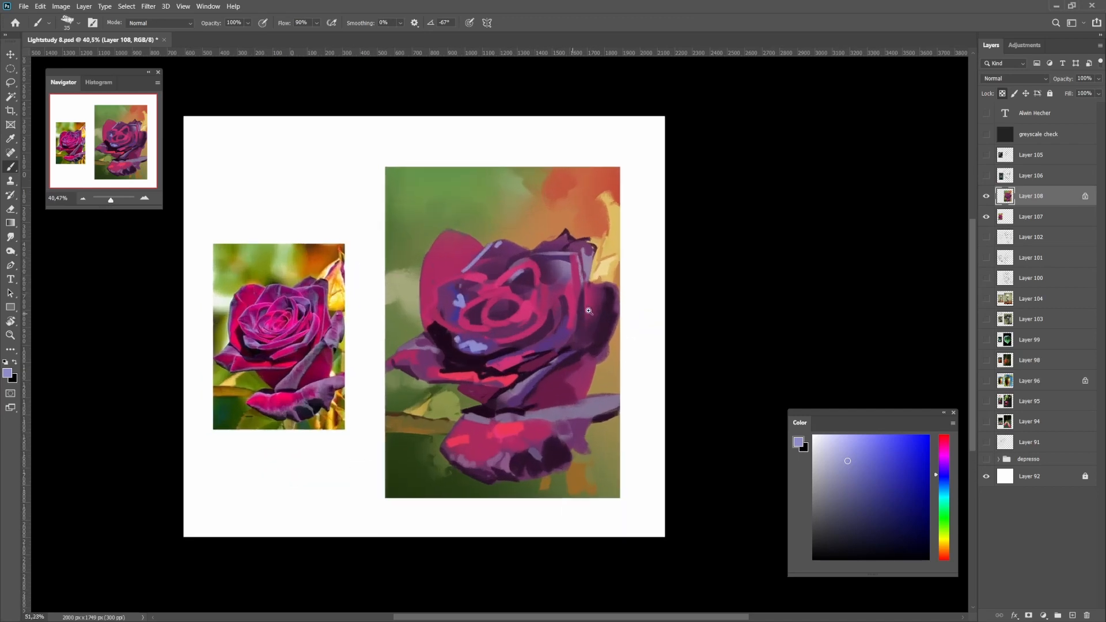
Lasso a patch in the upper inner bloom, darken it with a near-black gradient and deselect it
{"action": "key", "text": "bracketright"}
{"action": "left_click", "coordinate": [518, 275], "text": "alt"}
{"action": "key", "text": "l"}
{"action": "mouse_move", "coordinate": [501, 286]}
{"action": "left_mouse_down"}
{"action": "mouse_move", "coordinate": [540, 295]}
{"action": "mouse_move", "coordinate": [503, 288]}
{"action": "left_mouse_up"}
{"action": "key", "text": "g"}
{"action": "left_click_drag", "start_coordinate": [527, 294], "coordinate": [545, 259]}
{"action": "key", "text": "ctrl+d"}
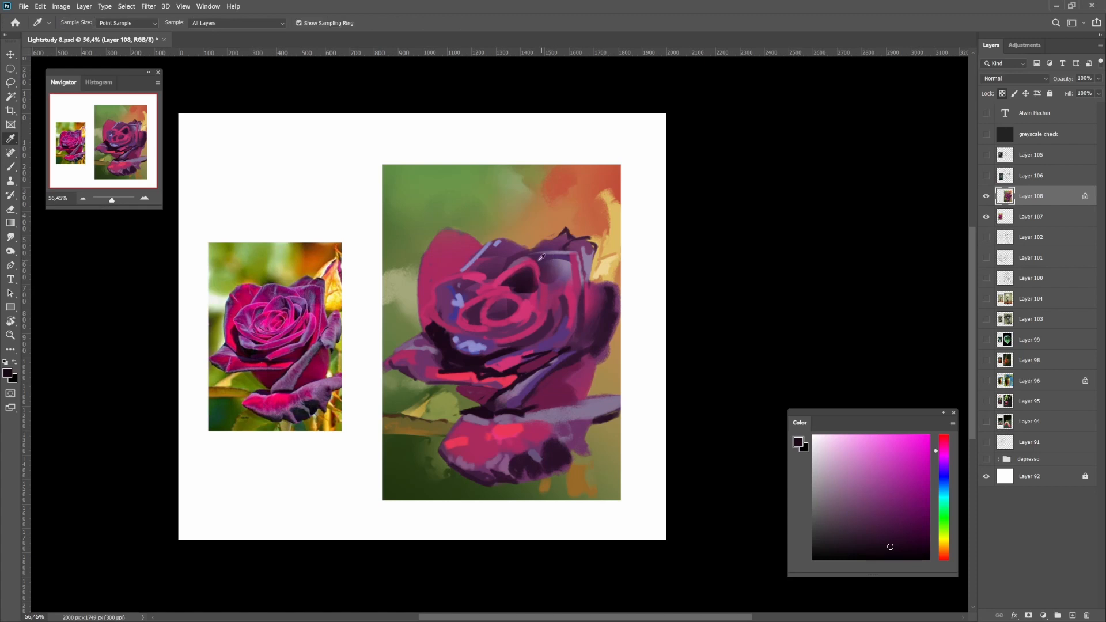
Rework the petals around the dark inner patch with sampled violet and a more saturated purple, using a smaller brush
{"action": "left_click", "coordinate": [541, 258]}
{"action": "key", "text": "b"}
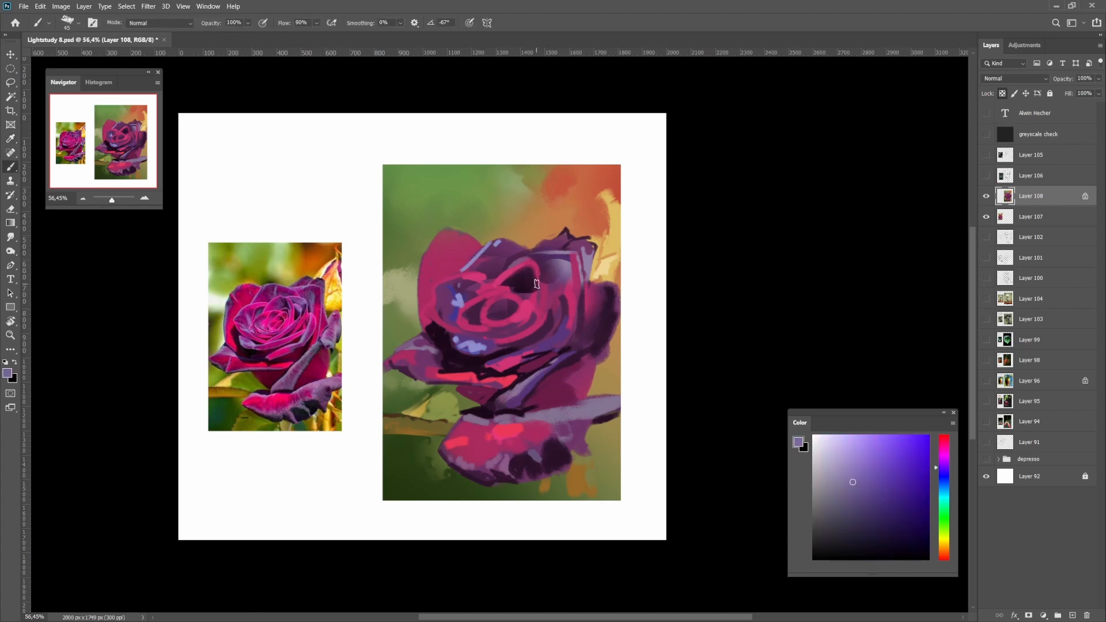
{"action": "left_click", "coordinate": [537, 284], "text": "alt"}
{"action": "left_click_drag", "start_coordinate": [944, 475], "coordinate": [945, 466]}
{"action": "left_click", "coordinate": [878, 494]}
{"action": "key", "text": "bracketleft"}
{"action": "left_click", "coordinate": [513, 271], "text": "alt"}
{"action": "left_click", "coordinate": [521, 275], "text": "alt"}
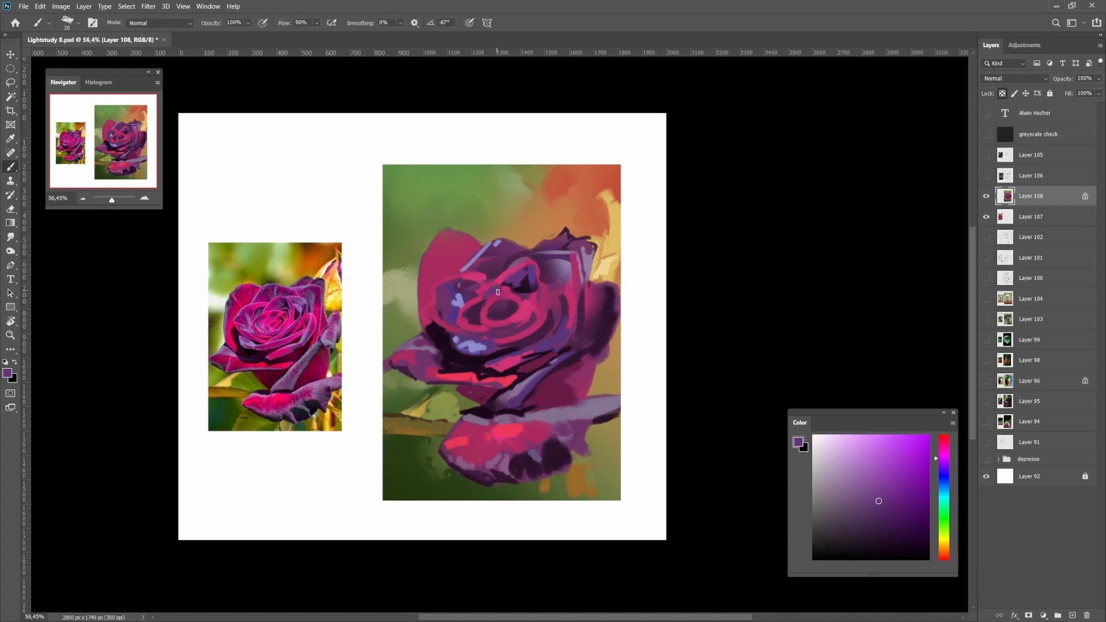
Define the rose's centre with sampled pink petal strokes and near-black gaps
{"action": "left_click", "coordinate": [499, 295], "text": "alt"}
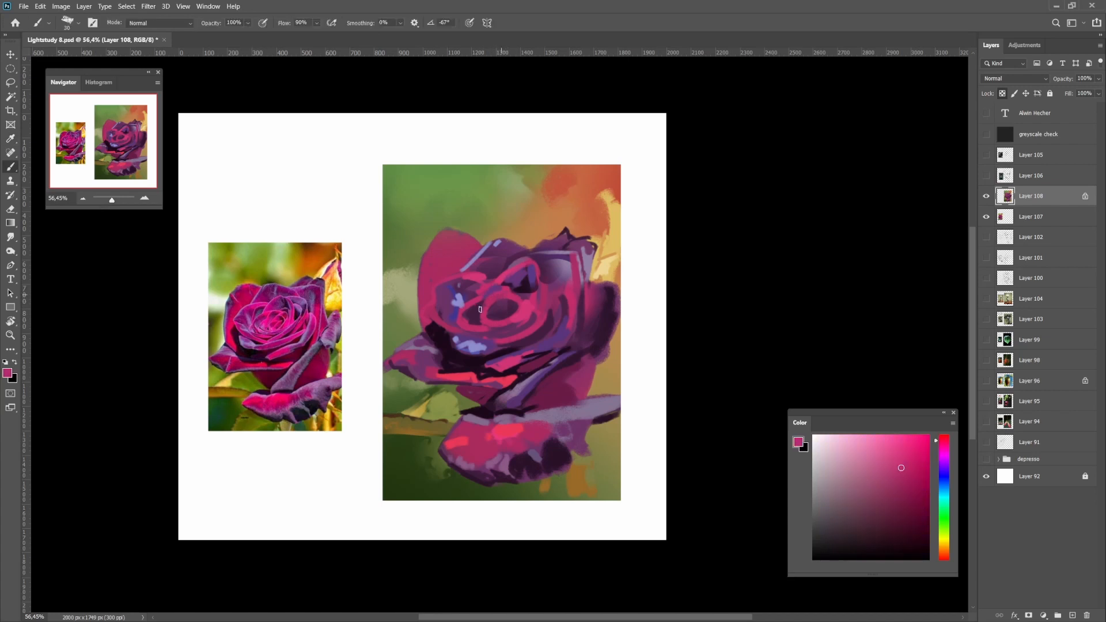
{"action": "left_click", "coordinate": [534, 284], "text": "alt"}
{"action": "left_click", "coordinate": [503, 308], "text": "alt"}
{"action": "key", "text": "bracketright"}
{"action": "left_click", "coordinate": [501, 308], "text": "alt"}
{"action": "left_click", "coordinate": [501, 305], "text": "alt"}
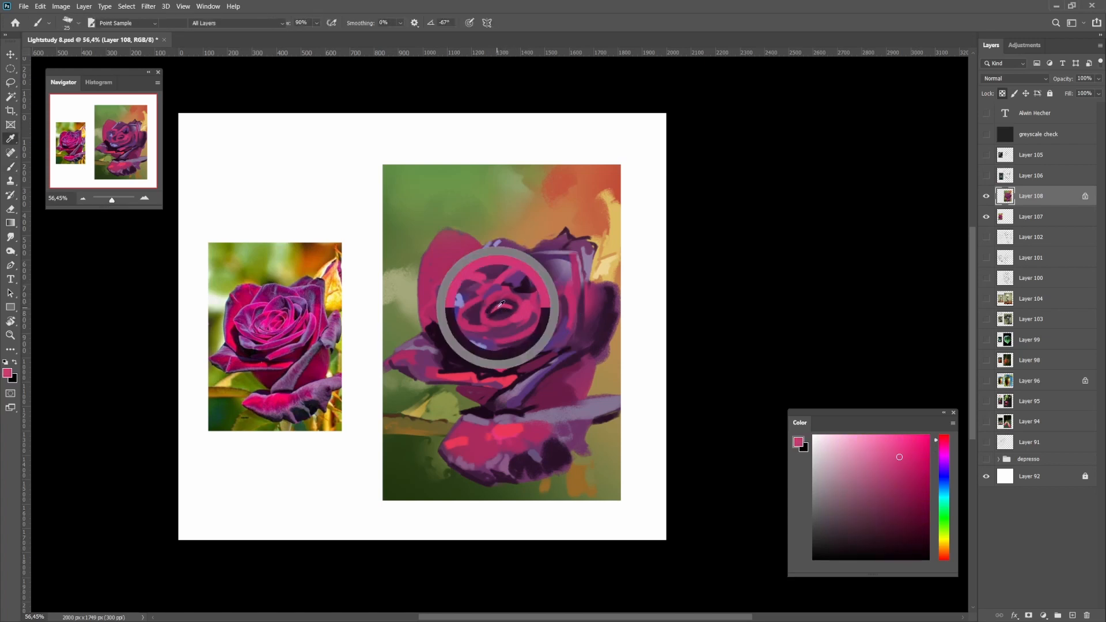
Choose a bright magenta and paint highlights on the petals around the rose's centre
{"action": "scroll", "coordinate": [507, 361], "scroll_direction": "down", "scroll_amount": 5}
{"action": "scroll", "coordinate": [564, 324], "scroll_direction": "up", "scroll_amount": 3}
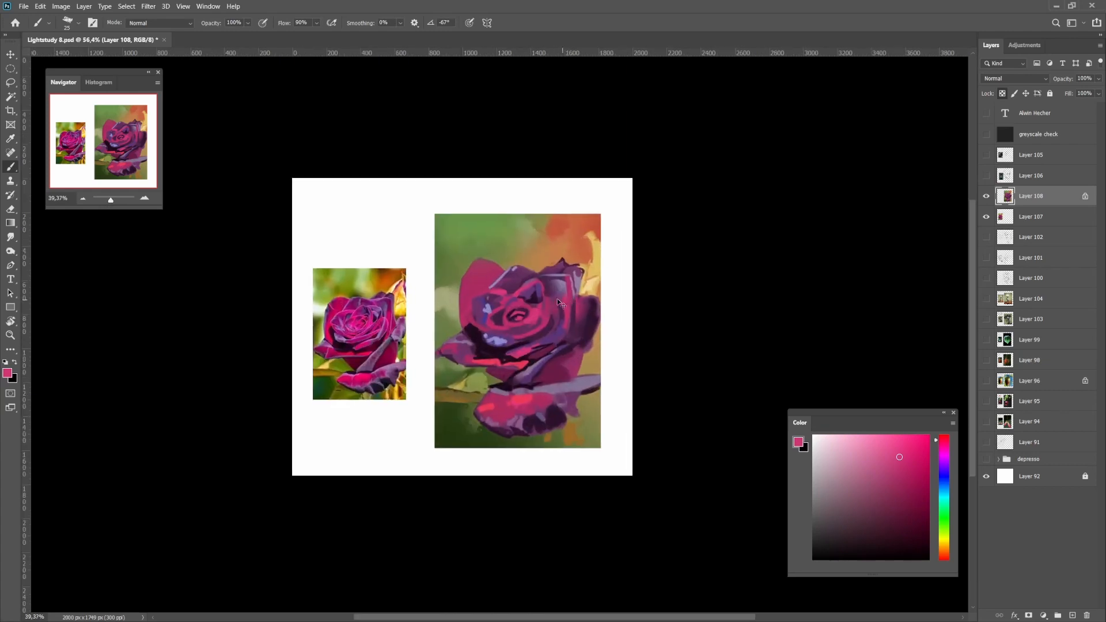
{"action": "scroll", "coordinate": [542, 326], "scroll_direction": "down", "scroll_amount": 5}
{"action": "scroll", "coordinate": [530, 325], "scroll_direction": "up", "scroll_amount": 2}
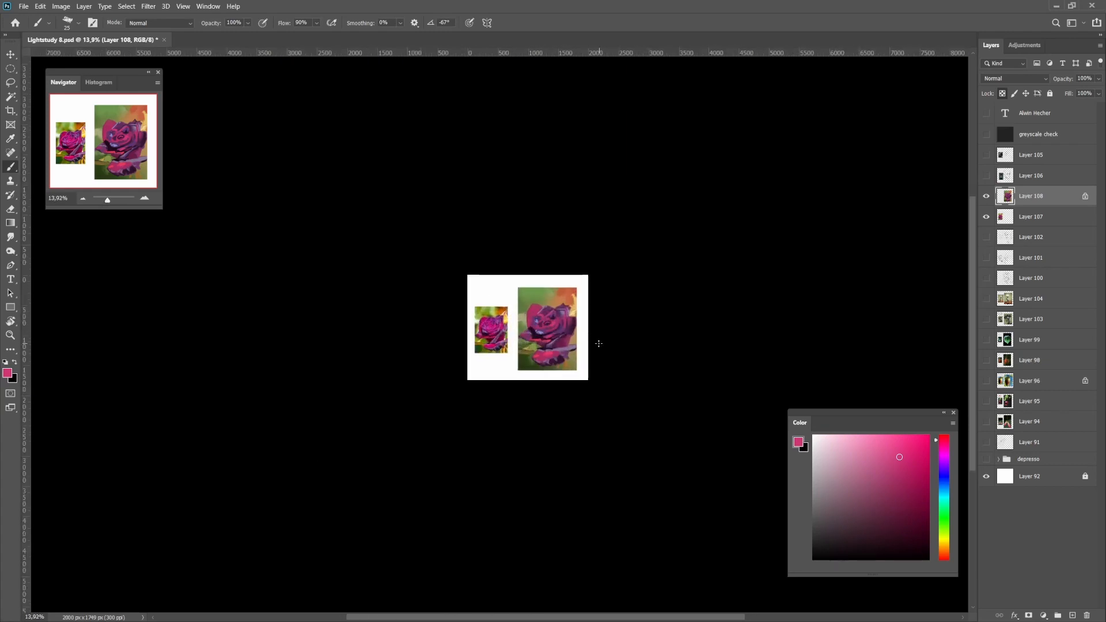
{"action": "left_click_drag", "start_coordinate": [948, 483], "coordinate": [943, 455]}
{"action": "left_click", "coordinate": [902, 447]}
{"action": "scroll", "coordinate": [555, 326], "scroll_direction": "up", "scroll_amount": 2}
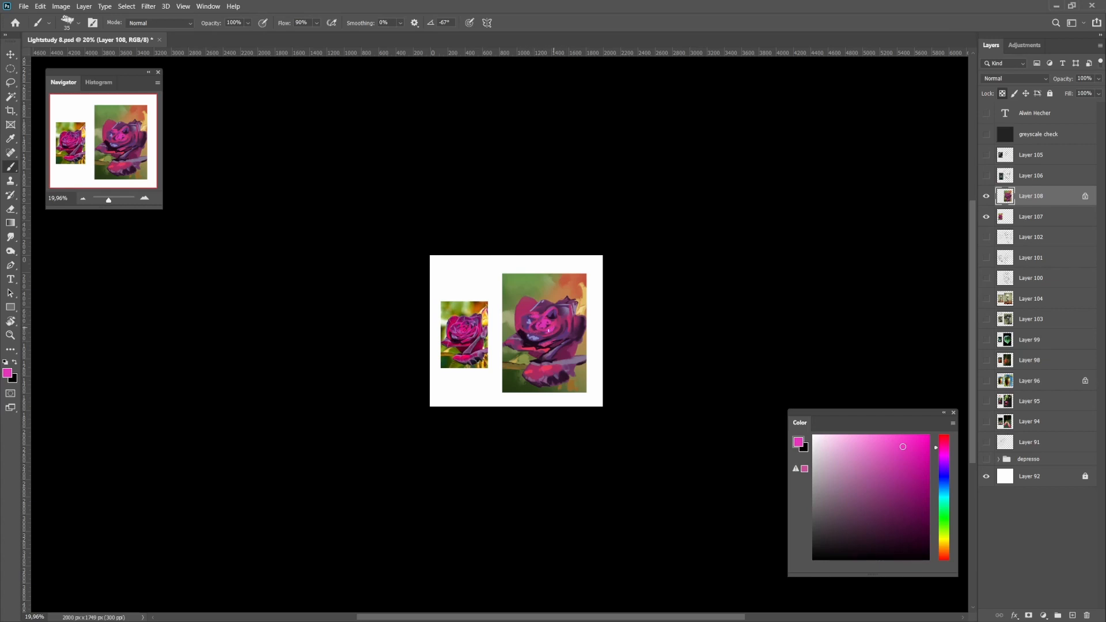
{"action": "left_click", "coordinate": [542, 338], "text": "alt"}
{"action": "left_click_drag", "start_coordinate": [537, 334], "coordinate": [534, 341]}
Refine the inner bloom's magenta highlights with sampled magenta tones and a smaller brush
{"action": "left_click", "coordinate": [536, 330], "text": "alt"}
{"action": "left_click", "coordinate": [557, 325], "text": "alt"}
{"action": "key", "text": "bracketleft"}
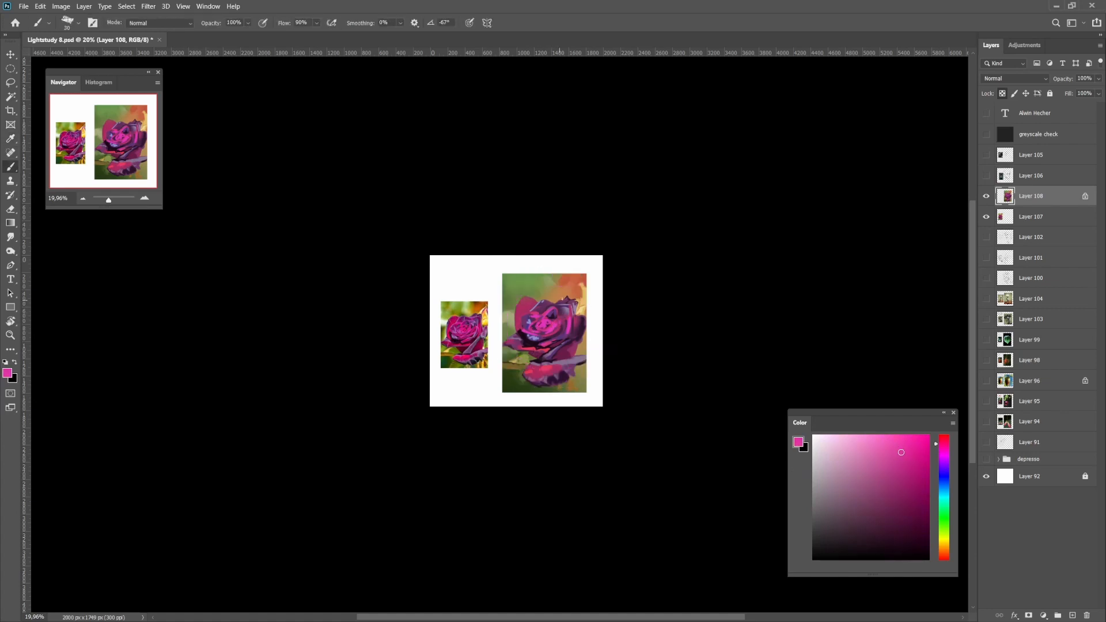
{"action": "left_click", "coordinate": [538, 320], "text": "alt"}
{"action": "left_click", "coordinate": [547, 326], "text": "alt"}
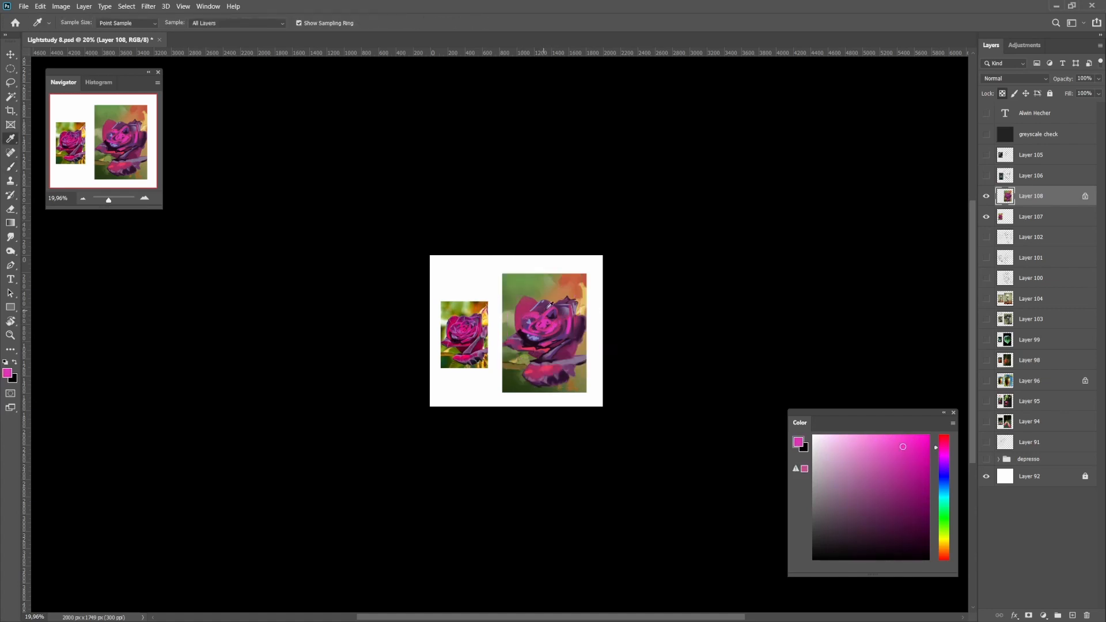
Brighten the left outer petal with saturated red-pink, blending it with sampled crimson and near-black at its base
{"action": "left_click", "coordinate": [551, 362], "text": "alt"}
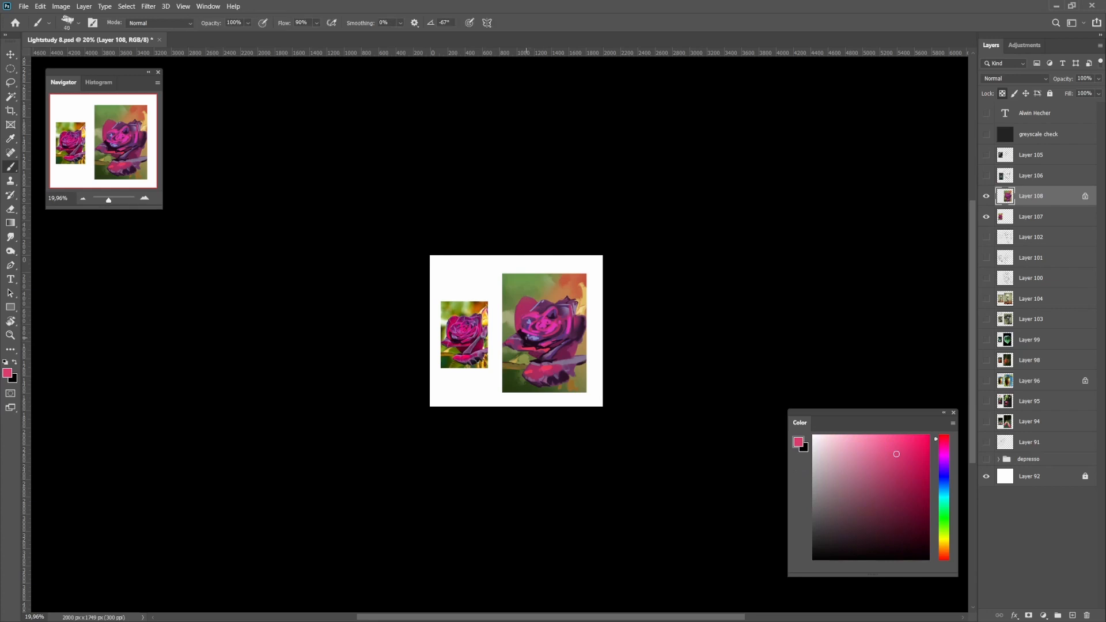
{"action": "left_click", "coordinate": [896, 461]}
{"action": "scroll", "coordinate": [515, 327], "scroll_direction": "up", "scroll_amount": 4}
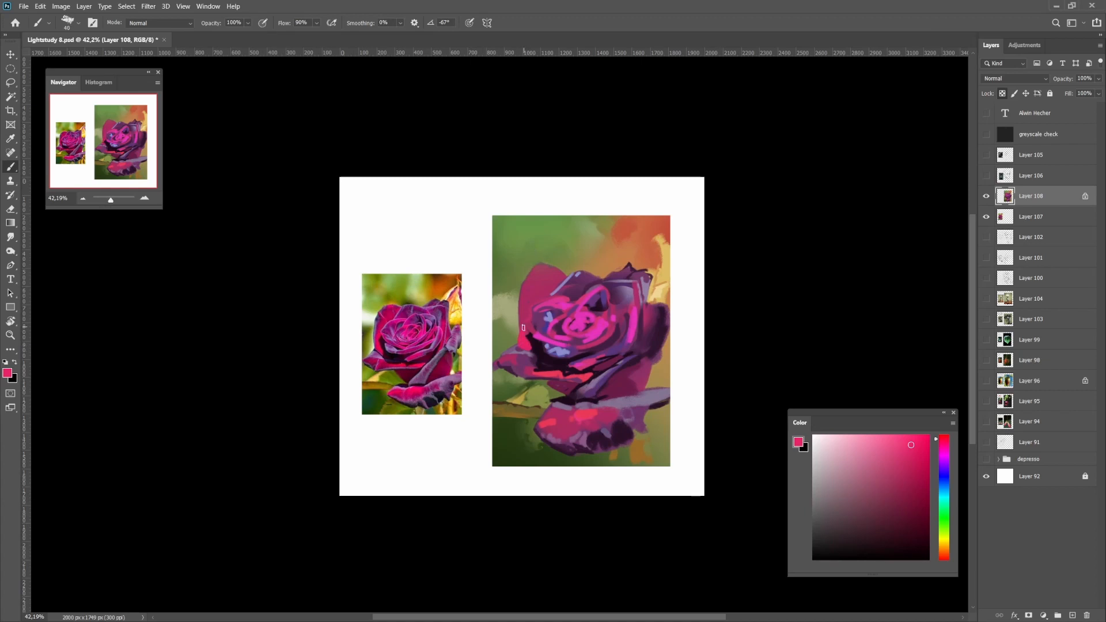
{"action": "left_click", "coordinate": [544, 284], "text": "alt"}
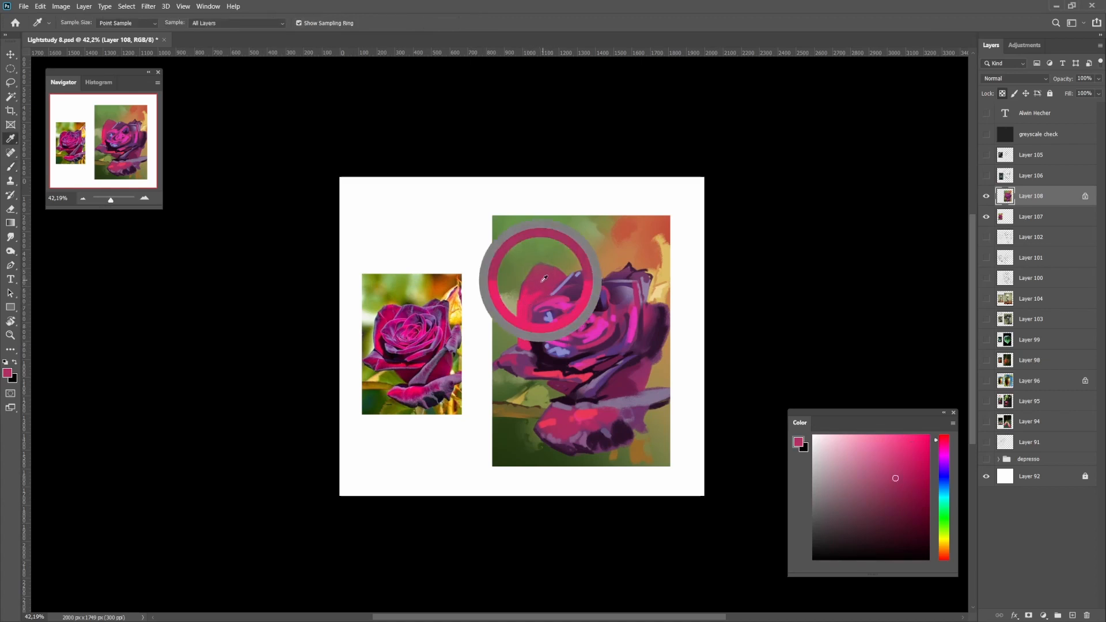
{"action": "left_click", "coordinate": [541, 345], "text": "alt"}
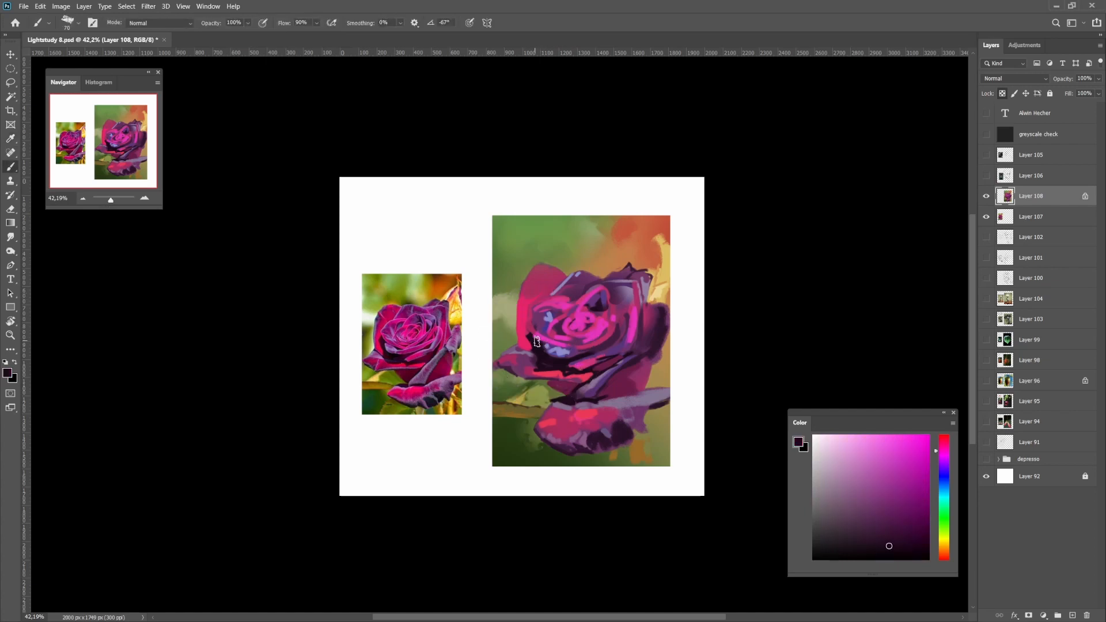
Paint a pale violet rim along the bloom's upper-left edge and trim it with sampled red-pink and magenta
{"action": "left_click", "coordinate": [566, 325], "text": "alt"}
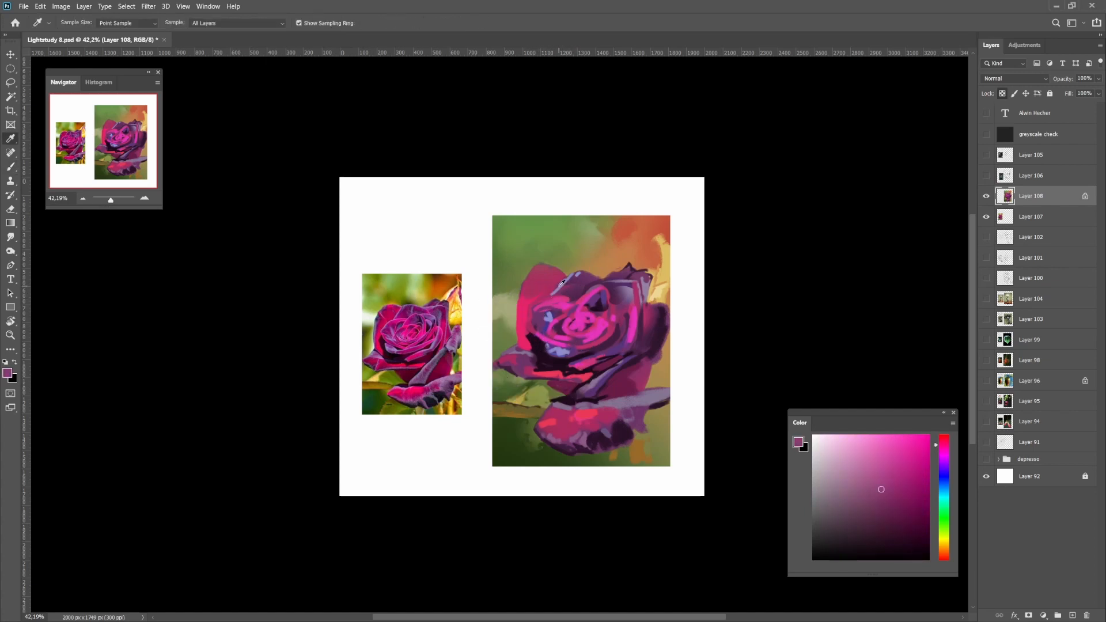
{"action": "left_click", "coordinate": [557, 294], "text": "alt"}
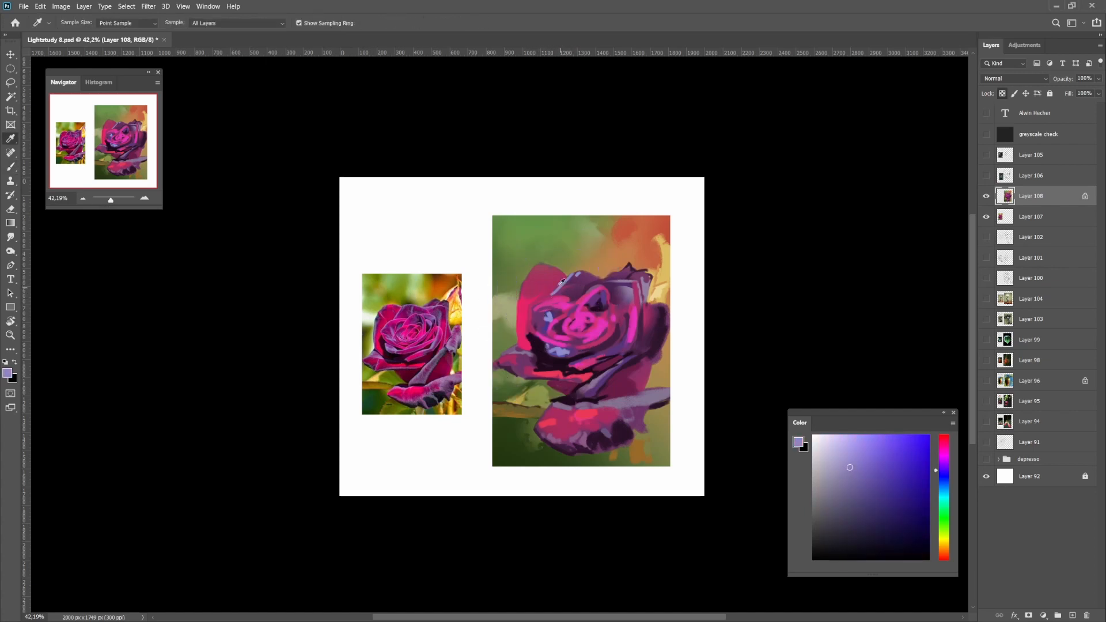
{"action": "left_click", "coordinate": [525, 306], "text": "alt"}
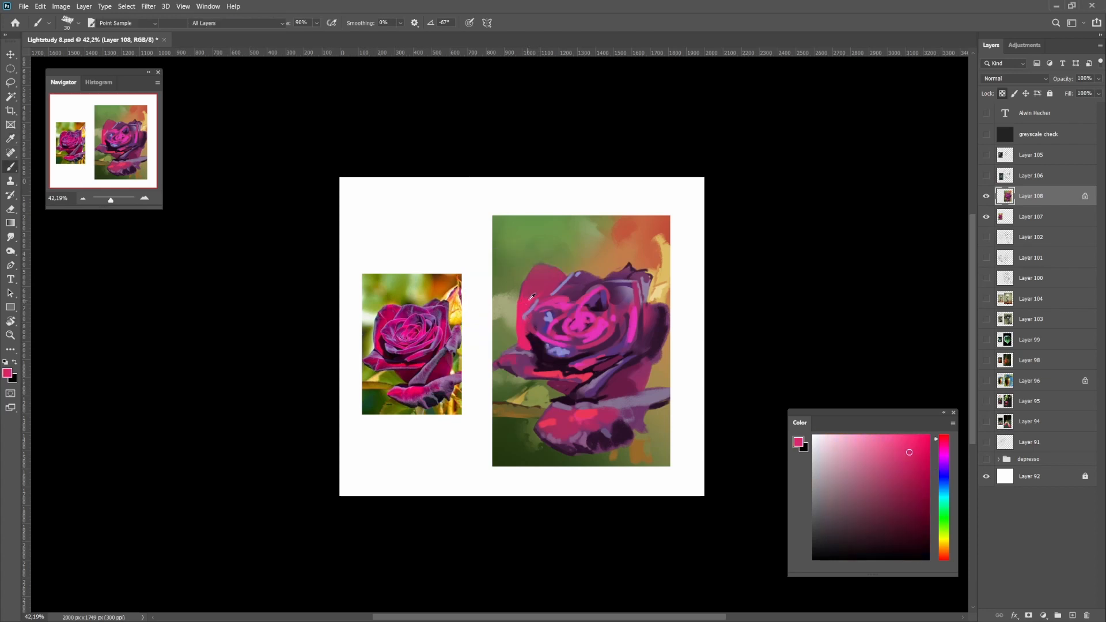
{"action": "left_click_drag", "start_coordinate": [532, 297], "coordinate": [524, 311]}
{"action": "left_click", "coordinate": [527, 315], "text": "alt"}
{"action": "left_click", "coordinate": [533, 316], "text": "alt"}
{"action": "left_click", "coordinate": [527, 302], "text": "alt"}
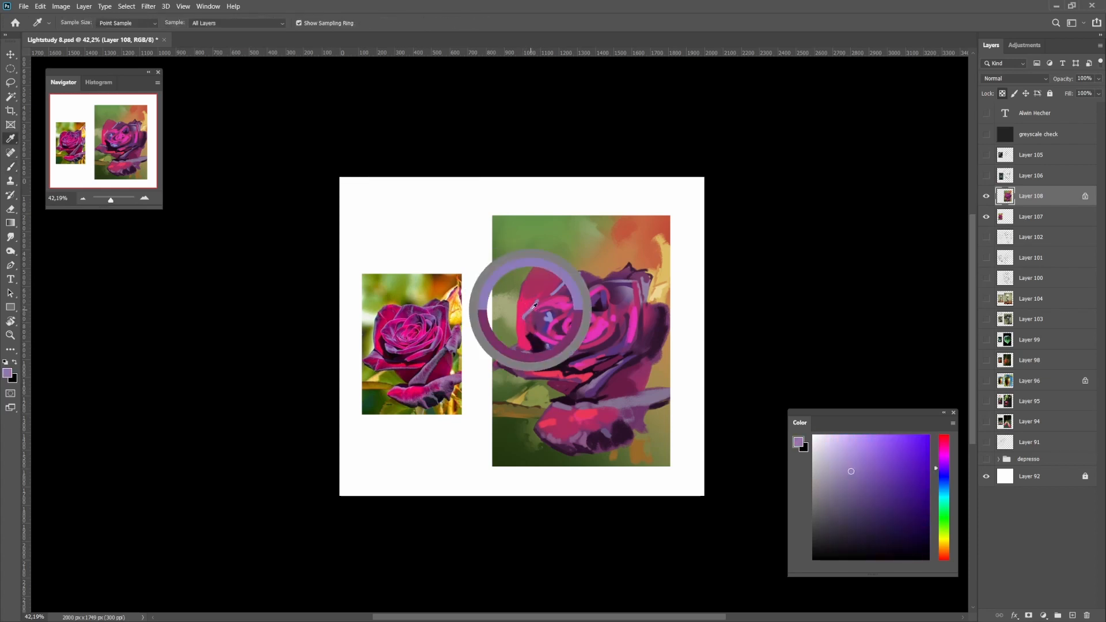
{"action": "left_click", "coordinate": [553, 295], "text": "alt"}
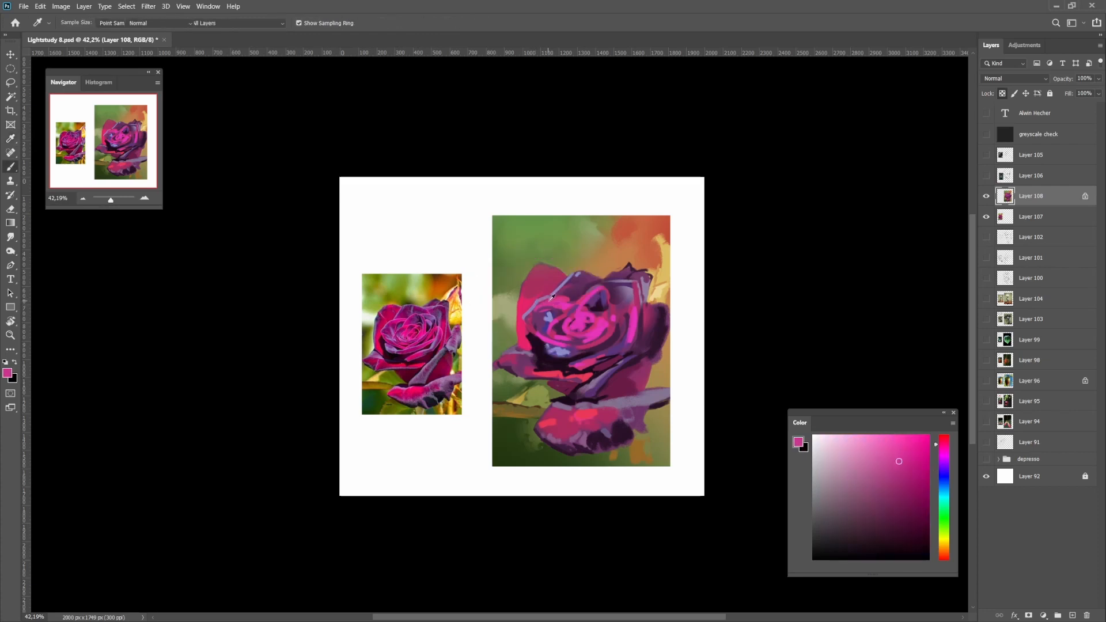
Sharpen the base of the left outer petal against its shadow with sampled red-pink and near-black
{"action": "scroll", "coordinate": [554, 300], "scroll_direction": "down", "scroll_amount": 3}
{"action": "scroll", "coordinate": [558, 314], "scroll_direction": "up", "scroll_amount": 3}
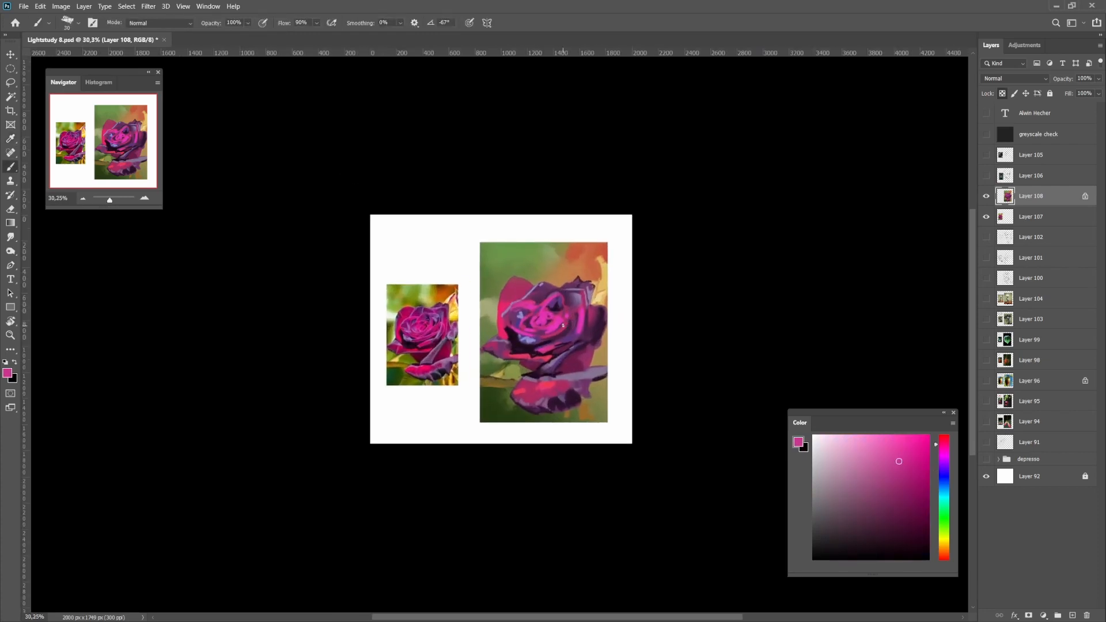
{"action": "scroll", "coordinate": [563, 326], "scroll_direction": "up", "scroll_amount": 2}
{"action": "left_click", "coordinate": [502, 339], "text": "alt"}
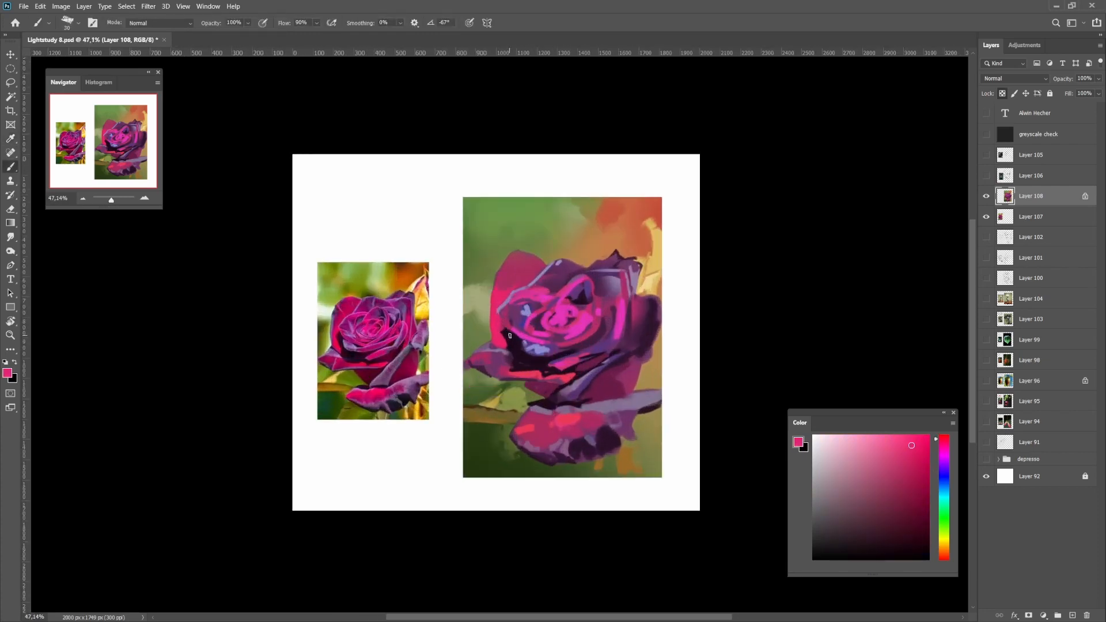
{"action": "left_click", "coordinate": [503, 349], "text": "alt"}
{"action": "key", "text": "bracketleft"}
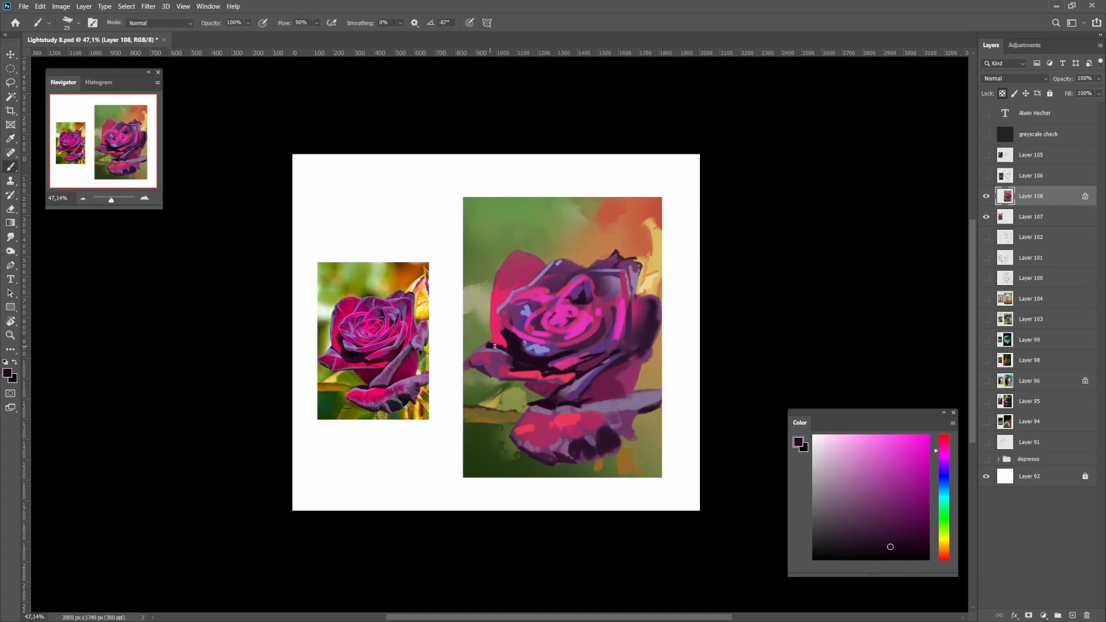
{"action": "left_click", "coordinate": [495, 342], "text": "alt"}
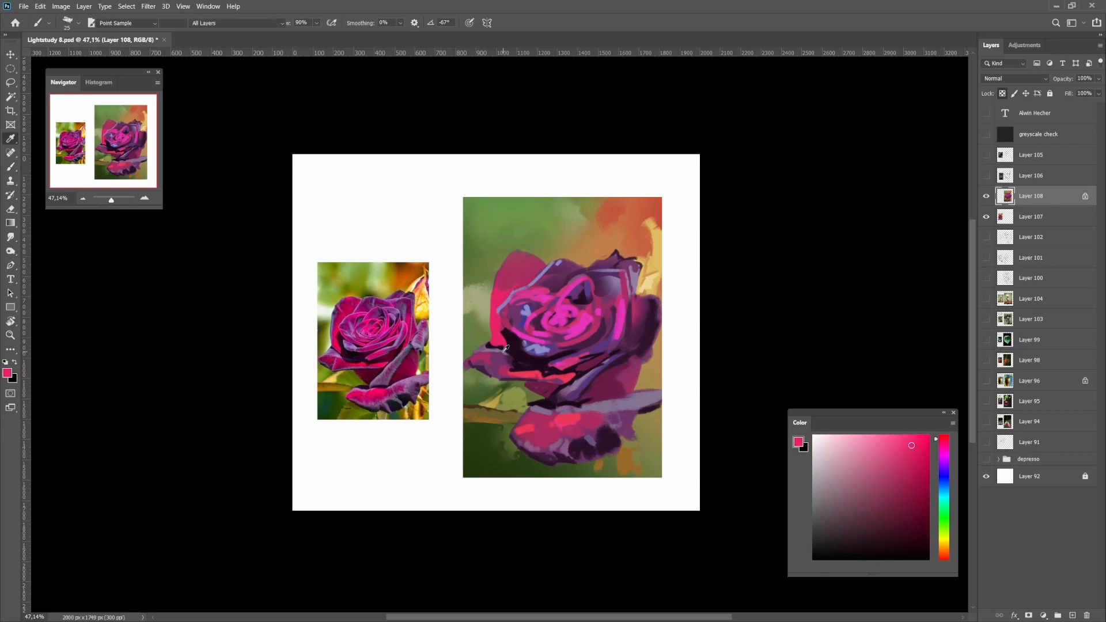
Paint greyed violet highlights on the lower-left petal and the tip of the upper-left petal
{"action": "left_click", "coordinate": [501, 357], "text": "alt"}
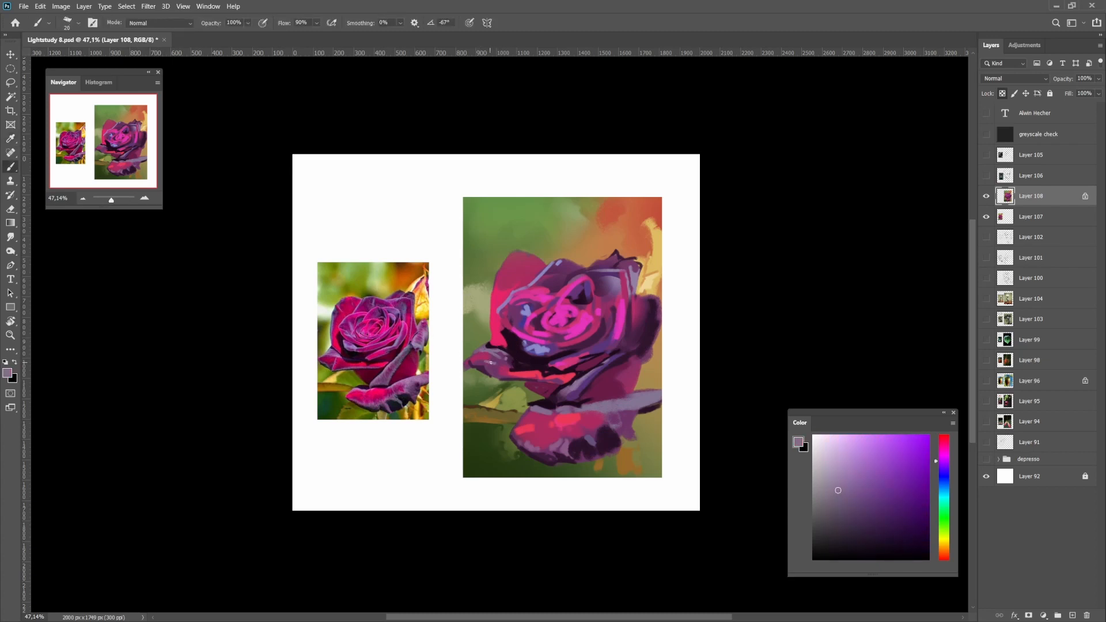
{"action": "left_click_drag", "start_coordinate": [490, 362], "coordinate": [479, 359]}
{"action": "left_click", "coordinate": [494, 353], "text": "alt"}
{"action": "left_click_drag", "start_coordinate": [526, 287], "coordinate": [519, 316]}
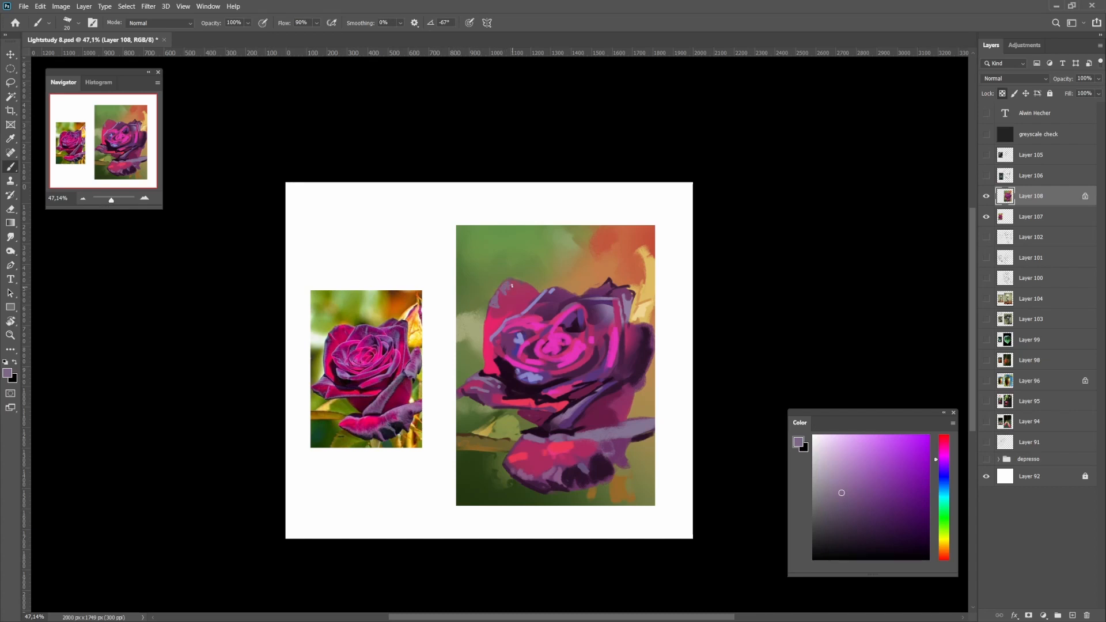
Refine the rim of the upper middle petal with sampled dark purple and greyed violet
{"action": "left_click", "coordinate": [544, 298], "text": "alt"}
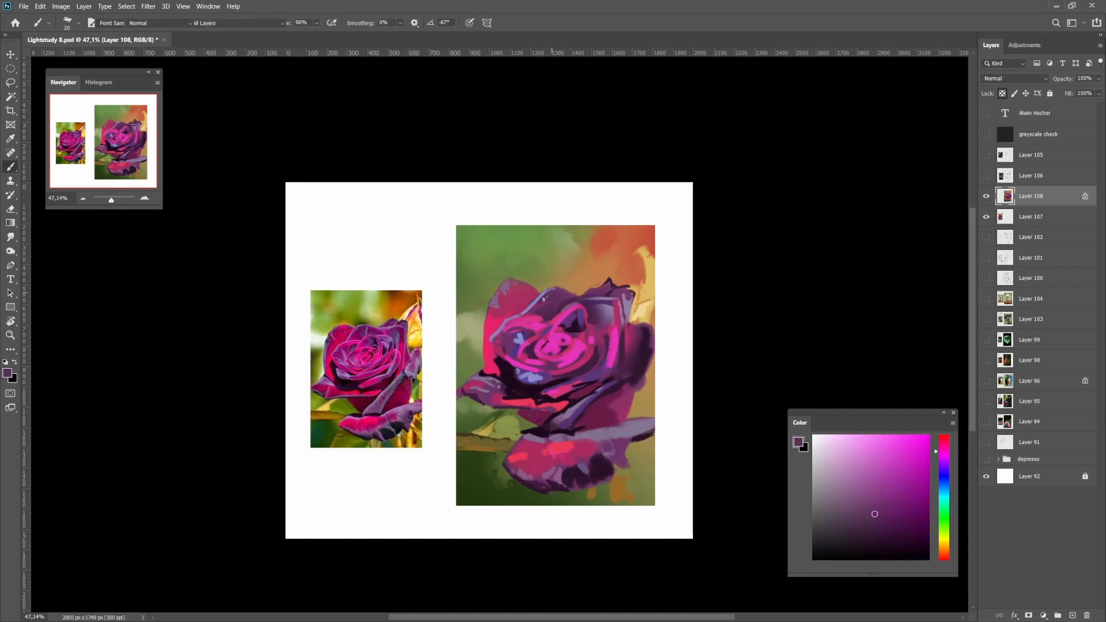
{"action": "left_click", "coordinate": [547, 298], "text": "alt"}
{"action": "left_click", "coordinate": [556, 295], "text": "alt"}
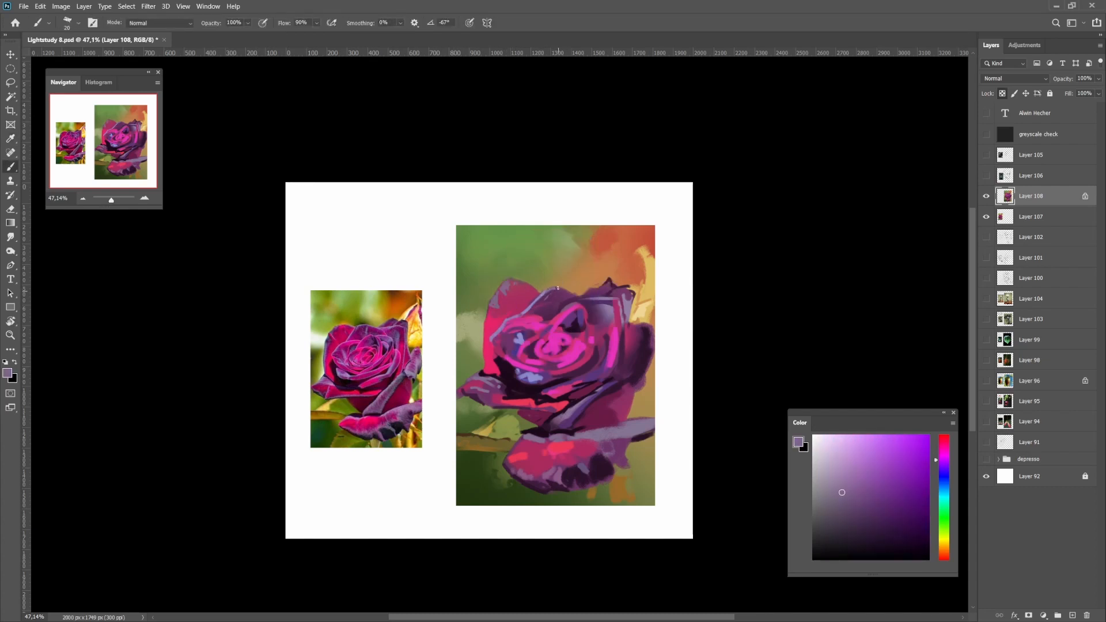
{"action": "left_click", "coordinate": [561, 293], "text": "alt"}
{"action": "left_click", "coordinate": [570, 294], "text": "alt"}
Define the upper-right petal tips and inner folds with sampled violet, near-black and magenta
{"action": "mouse_move", "coordinate": [620, 289]}
{"action": "left_mouse_down"}
{"action": "mouse_move", "coordinate": [595, 297]}
{"action": "mouse_move", "coordinate": [602, 325]}
{"action": "left_mouse_up"}
{"action": "left_click", "coordinate": [599, 296], "text": "alt"}
{"action": "left_click", "coordinate": [563, 304], "text": "alt"}
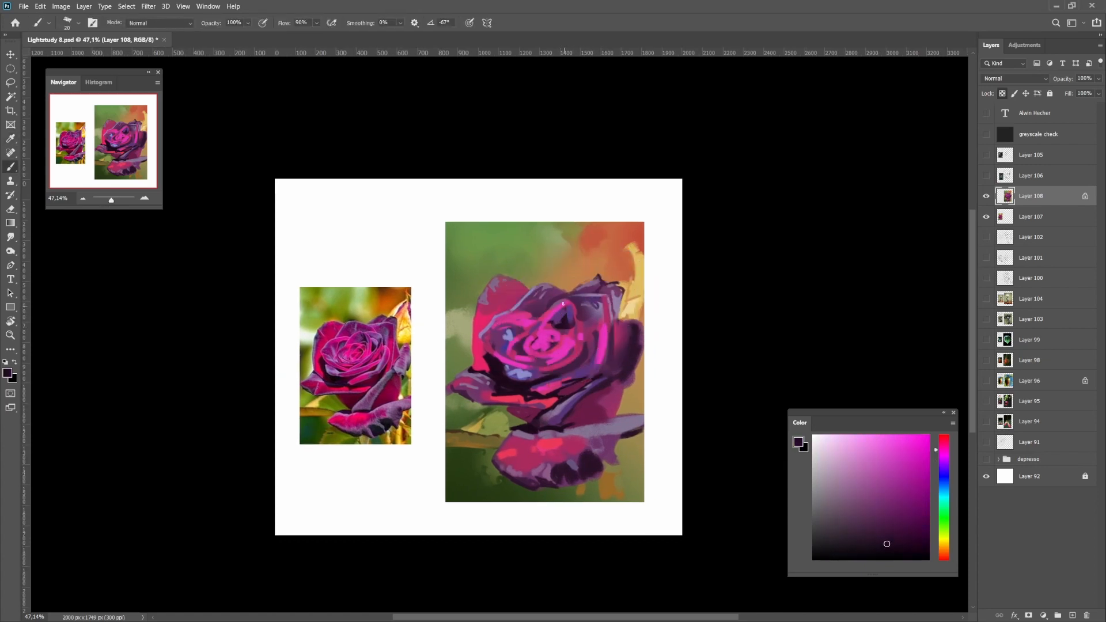
{"action": "left_click", "coordinate": [591, 336], "text": "alt"}
Paint greyed violet highlights along the right outer petal and the adjoining petal edge with sampled colours
{"action": "scroll", "coordinate": [605, 342], "scroll_direction": "down", "scroll_amount": 2}
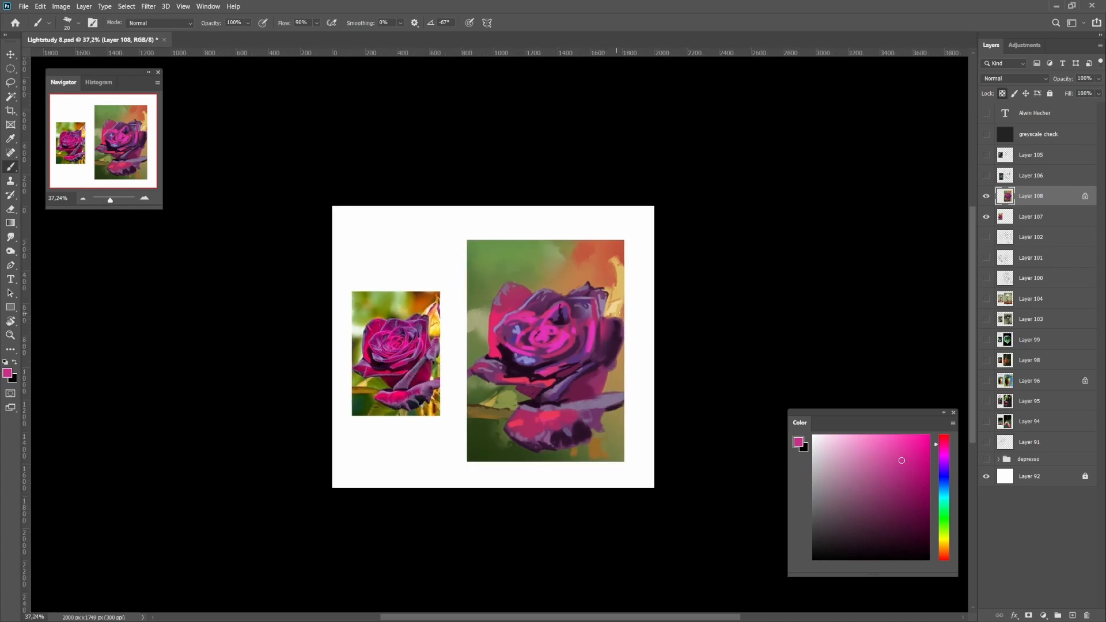
{"action": "key", "text": "alt"}
{"action": "left_click", "coordinate": [592, 296], "text": "alt"}
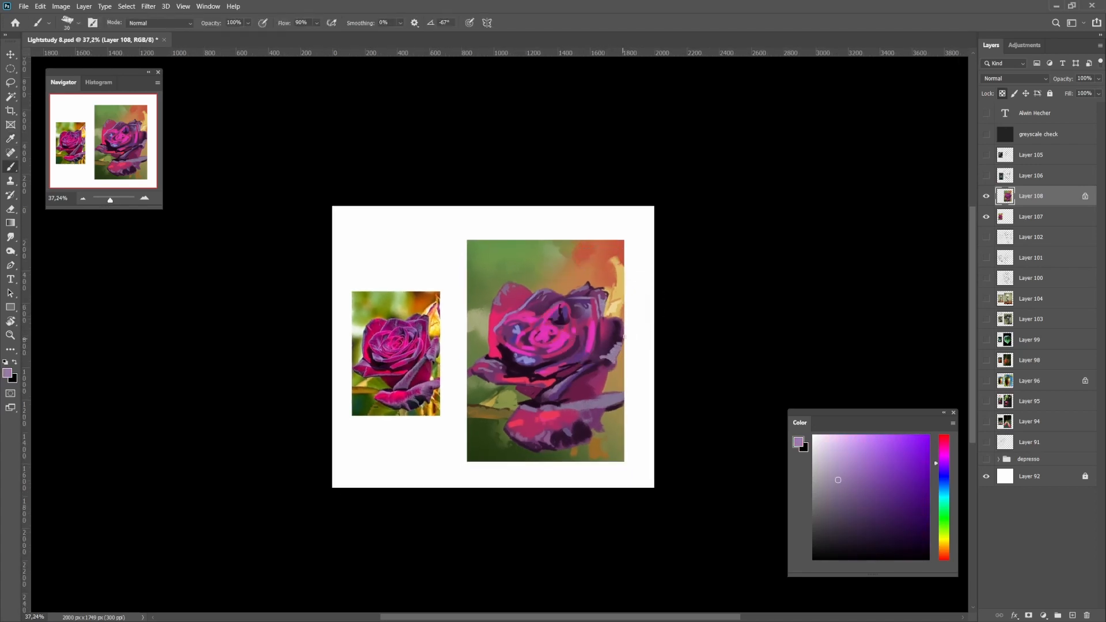
{"action": "key", "text": "alt"}
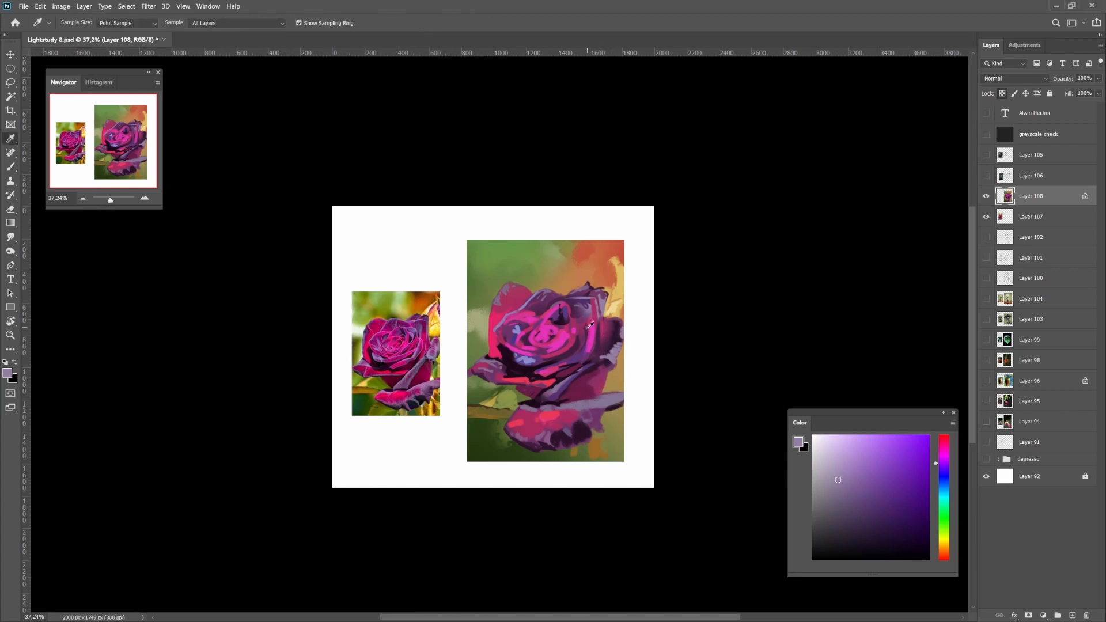
{"action": "left_click", "coordinate": [605, 326], "text": "alt"}
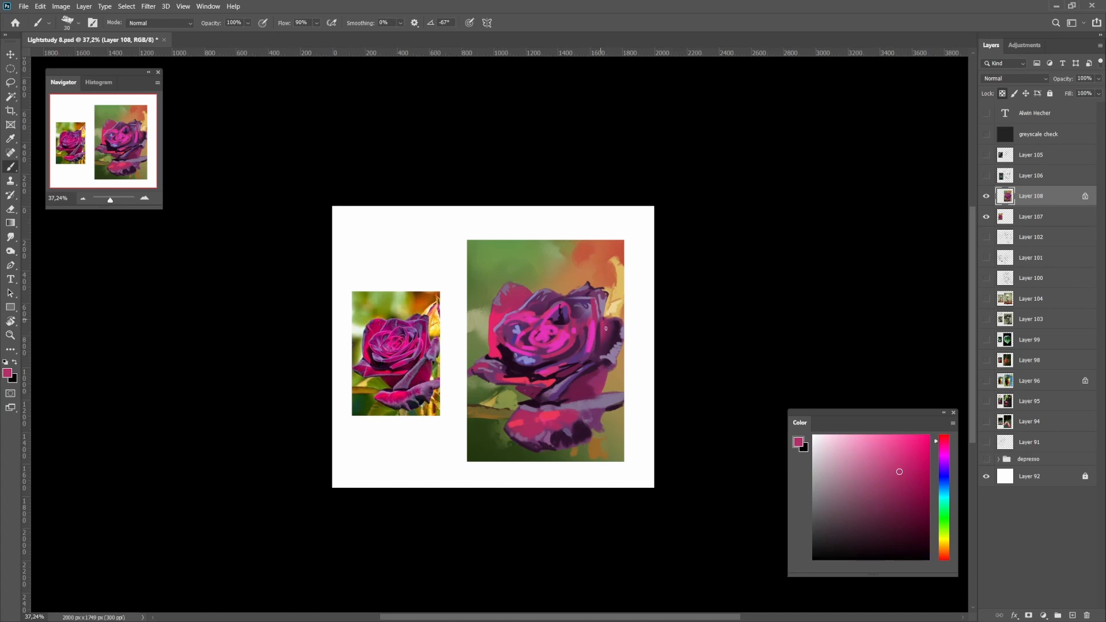
{"action": "left_click", "coordinate": [605, 325], "text": "alt"}
{"action": "left_click", "coordinate": [613, 355], "text": "alt"}
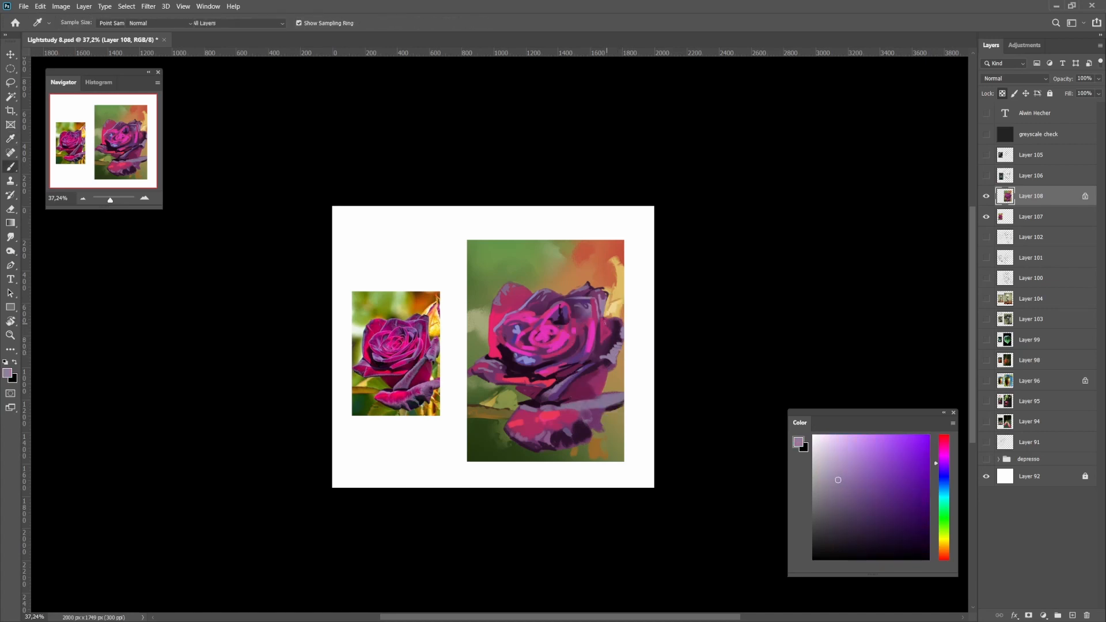
{"action": "key", "text": "bracketleft"}
{"action": "left_click_drag", "start_coordinate": [605, 321], "coordinate": [611, 335]}
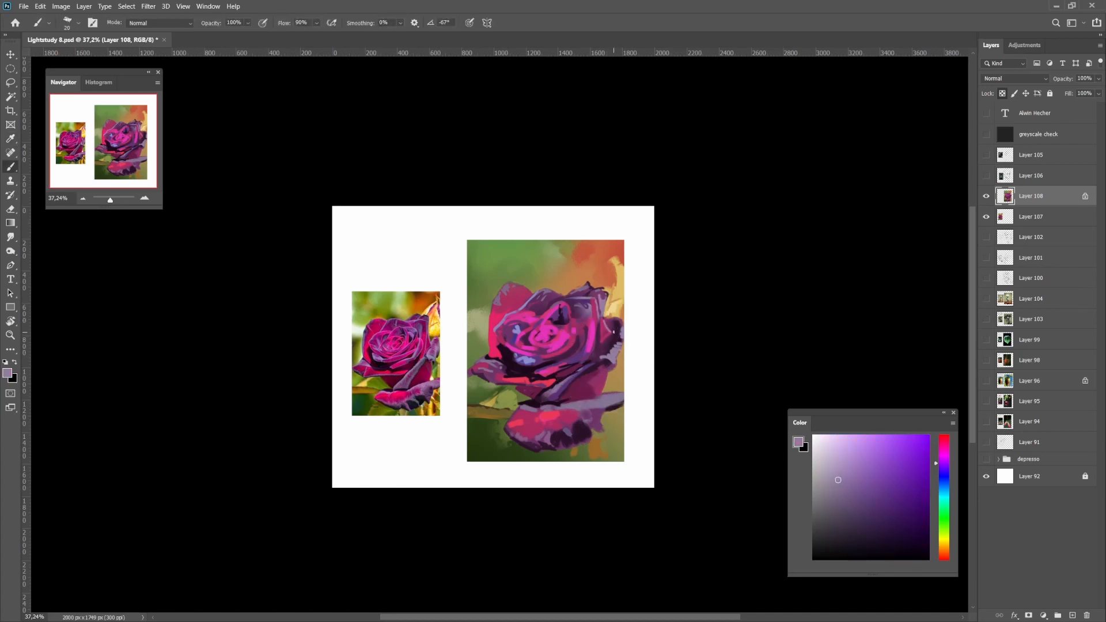
Deepen the shadow inside the right outer petal with sampled near-black and refine its rim with greyed violet
{"action": "left_click", "coordinate": [525, 371], "text": "alt"}
{"action": "left_click_drag", "start_coordinate": [602, 338], "coordinate": [623, 342]}
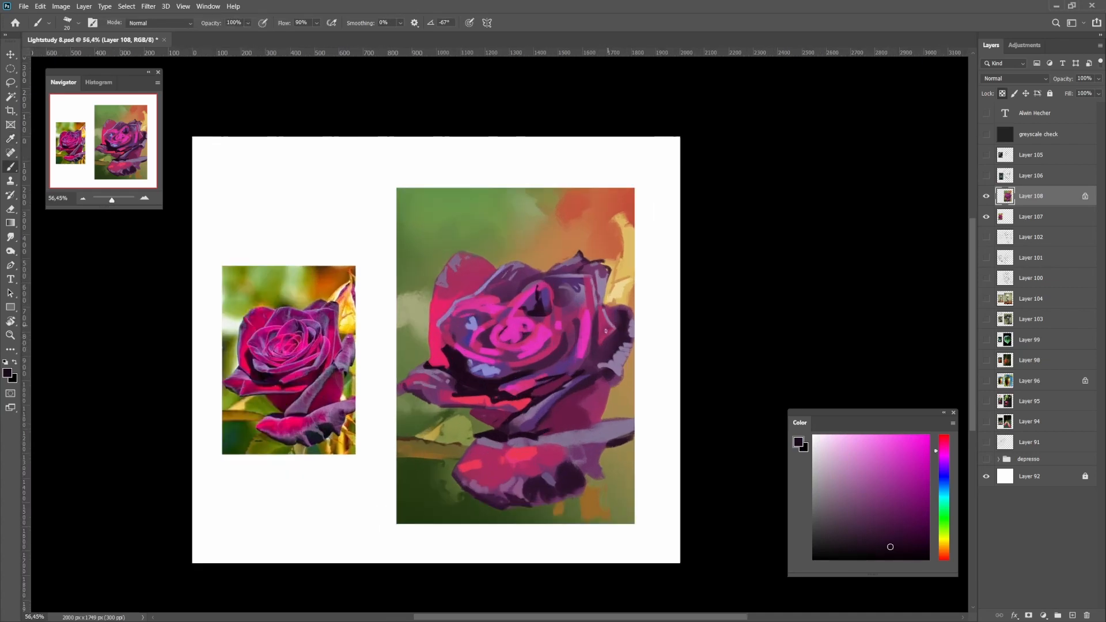
{"action": "key", "text": "alt"}
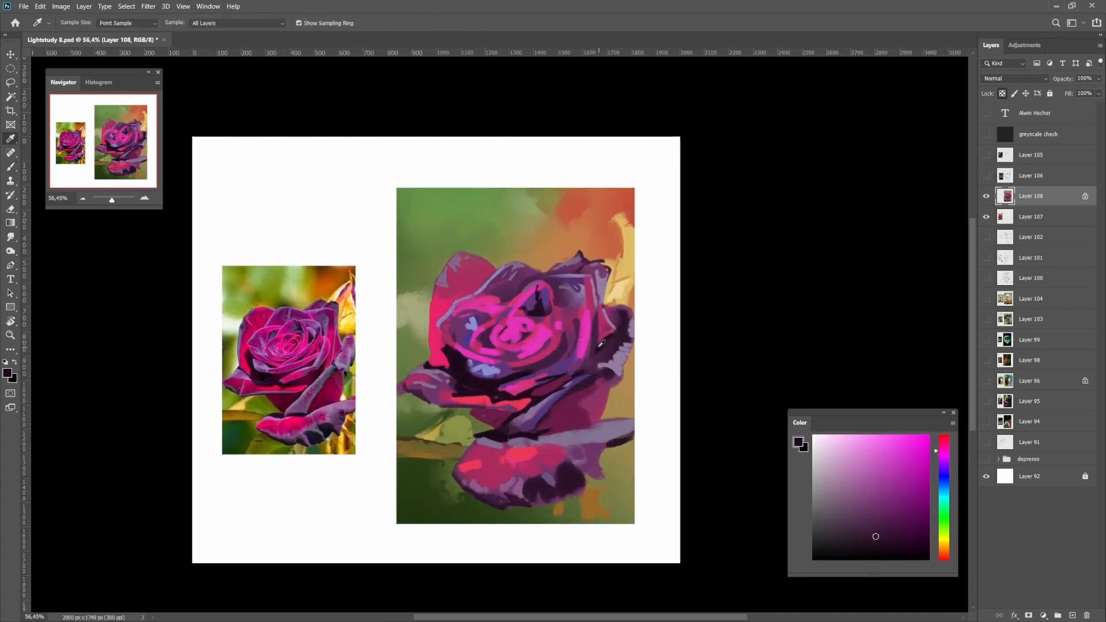
{"action": "scroll", "coordinate": [614, 356], "scroll_direction": "down", "scroll_amount": 3}
{"action": "scroll", "coordinate": [626, 349], "scroll_direction": "up", "scroll_amount": 3}
{"action": "left_click", "coordinate": [610, 337], "text": "alt"}
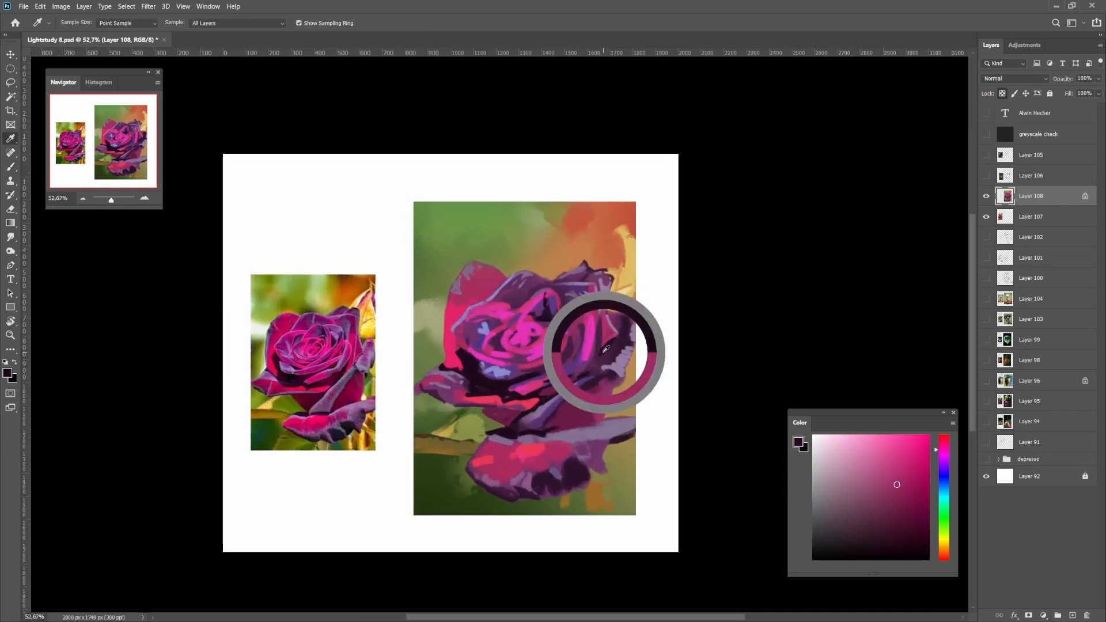
{"action": "left_click", "coordinate": [615, 324], "text": "alt"}
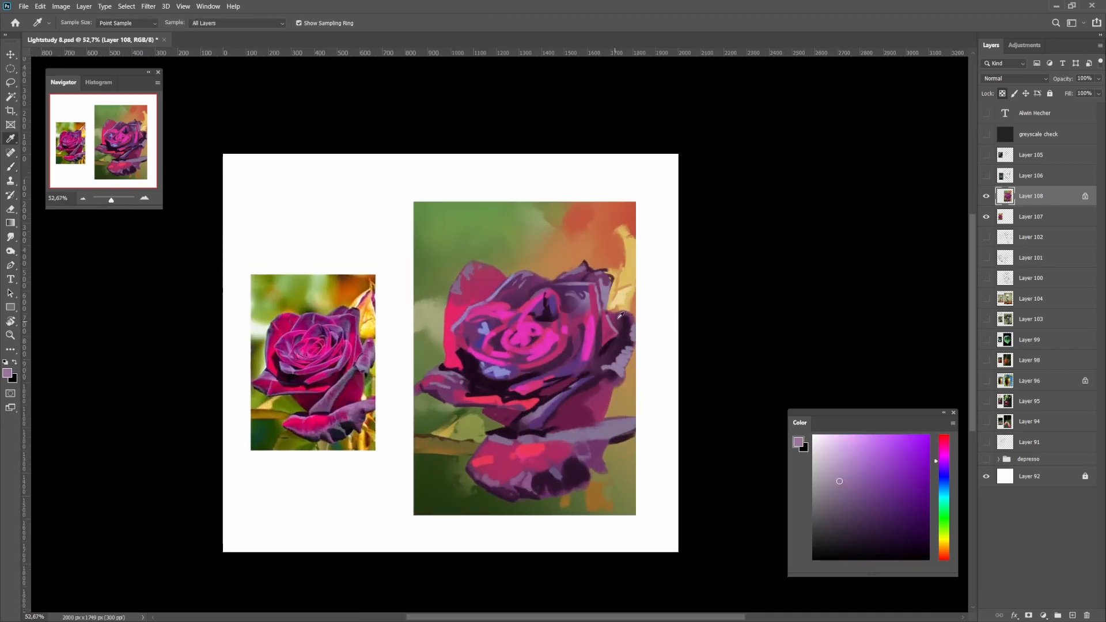
{"action": "left_click", "coordinate": [597, 352], "text": "alt"}
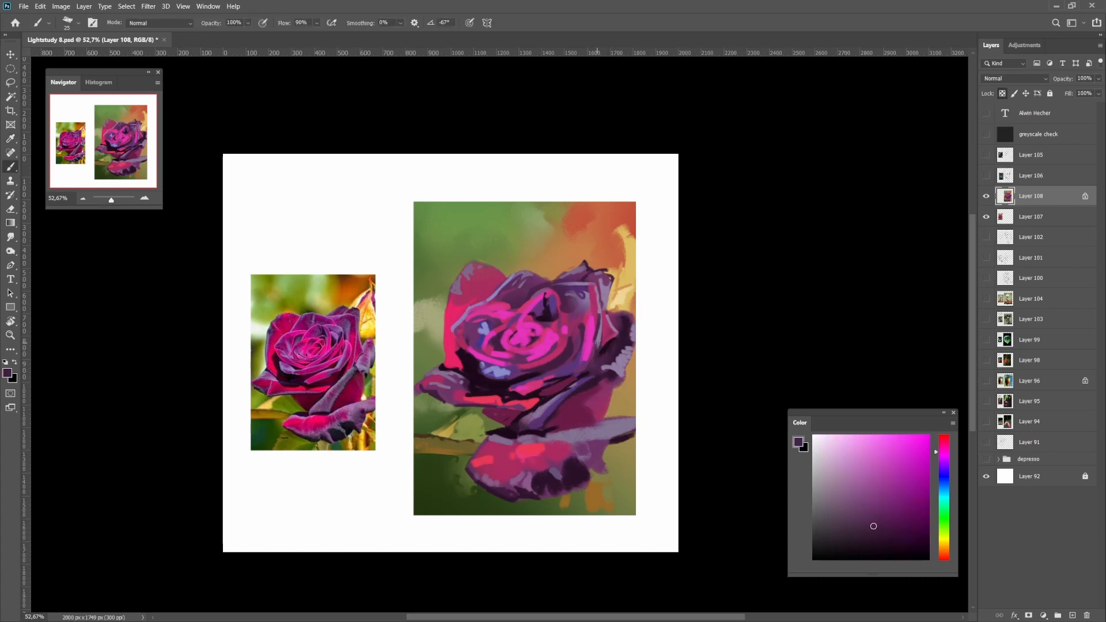
Add a sampled red-pink accent down the right side of the bloom, beside the right outer petal
{"action": "key", "text": "alt"}
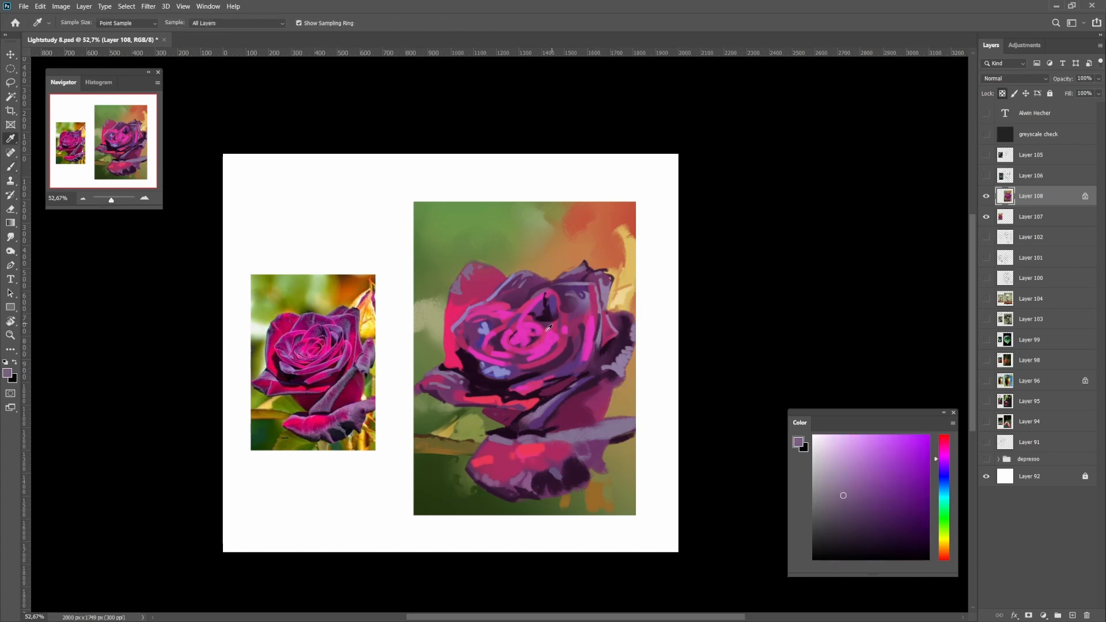
{"action": "left_click", "coordinate": [534, 399], "text": "alt"}
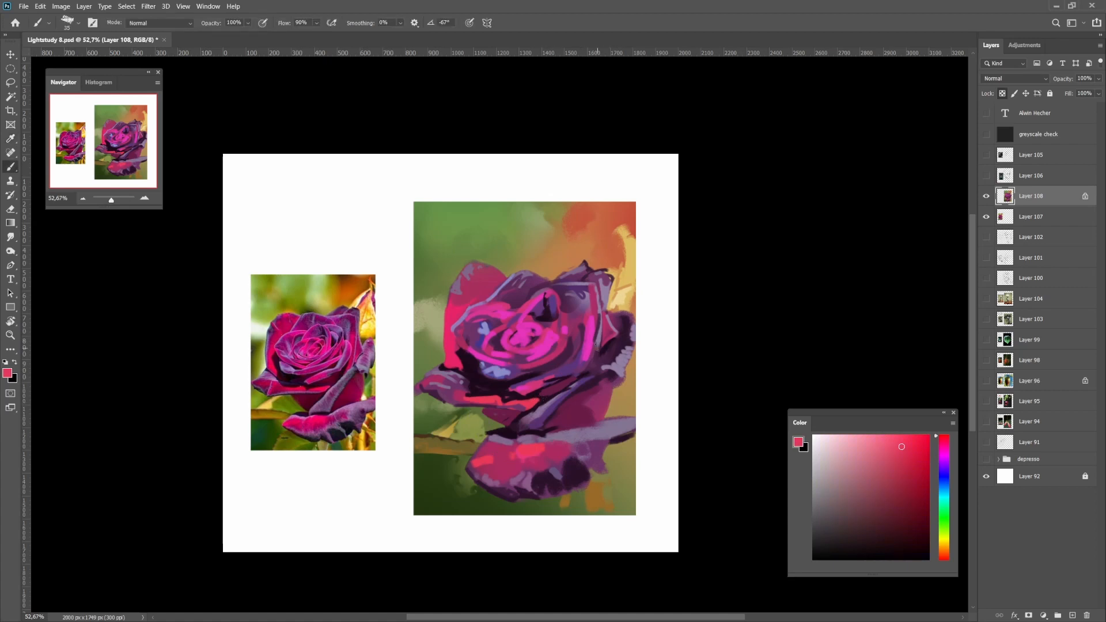
{"action": "left_click_drag", "start_coordinate": [605, 368], "coordinate": [635, 351]}
{"action": "key", "text": "alt"}
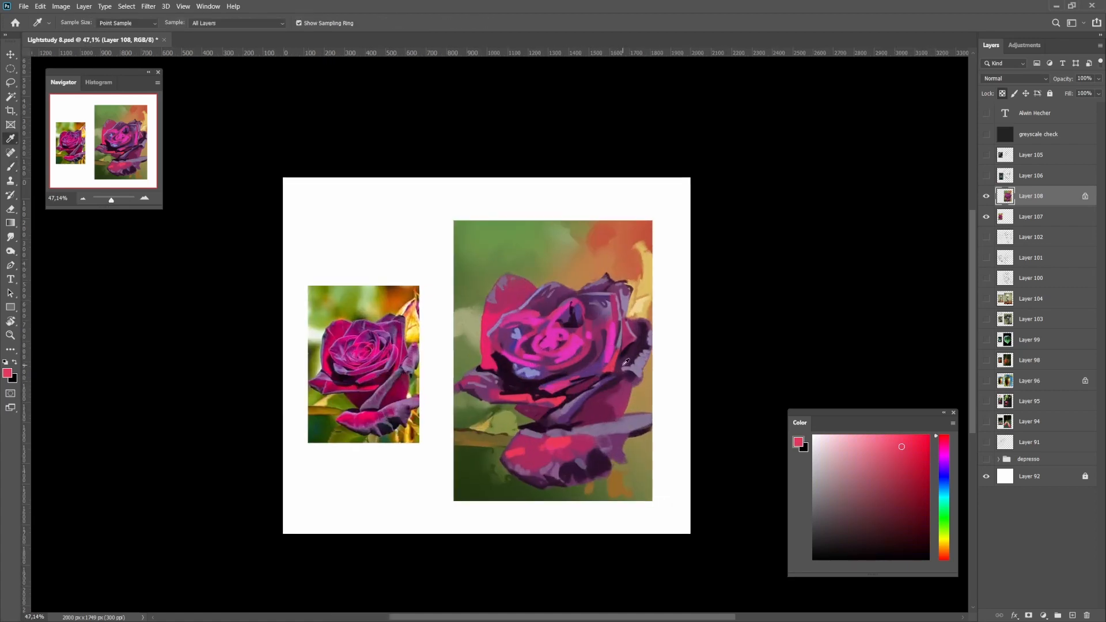
{"action": "left_click", "coordinate": [534, 390], "text": "alt"}
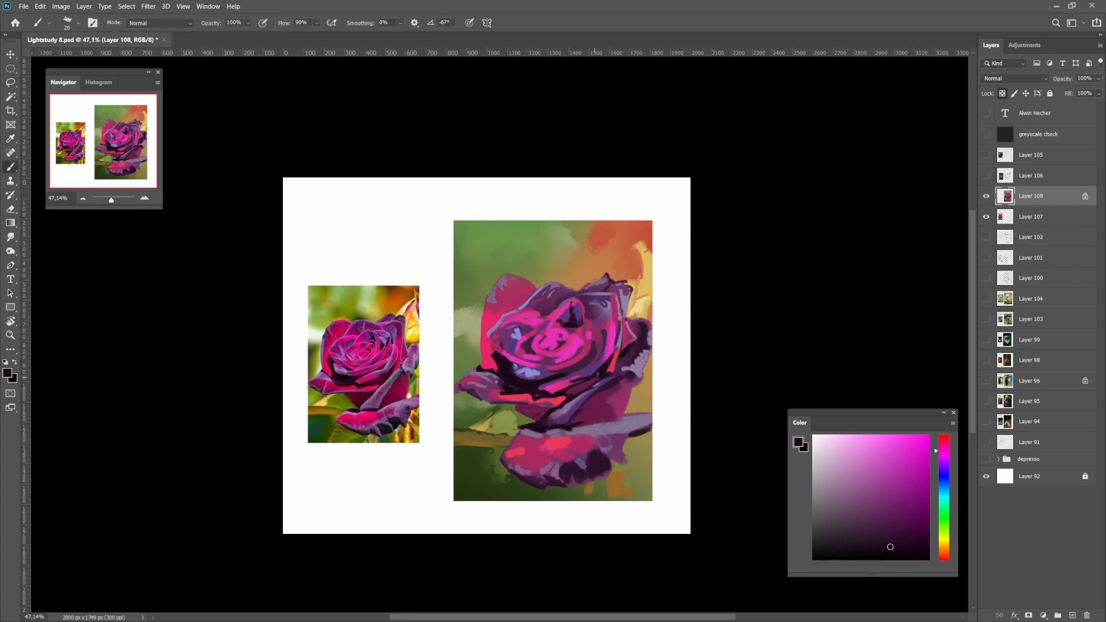
Fill in the rose's underside below the right outer petal with sampled dark magenta and dark purple
{"action": "left_click", "coordinate": [590, 383], "text": "alt"}
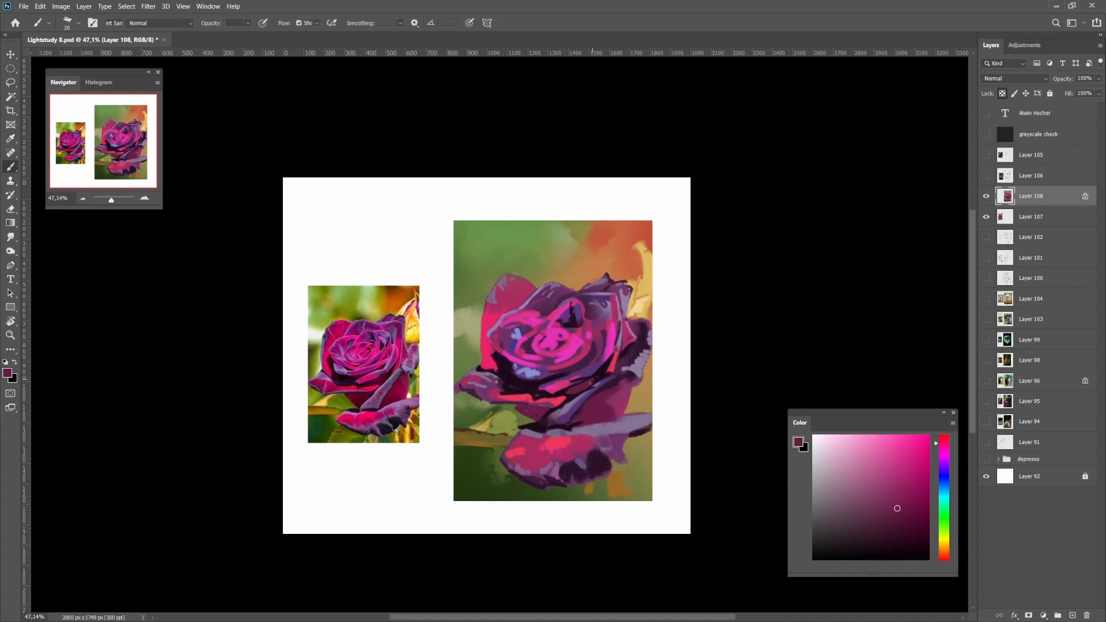
{"action": "scroll", "coordinate": [588, 369], "scroll_direction": "down", "scroll_amount": 4}
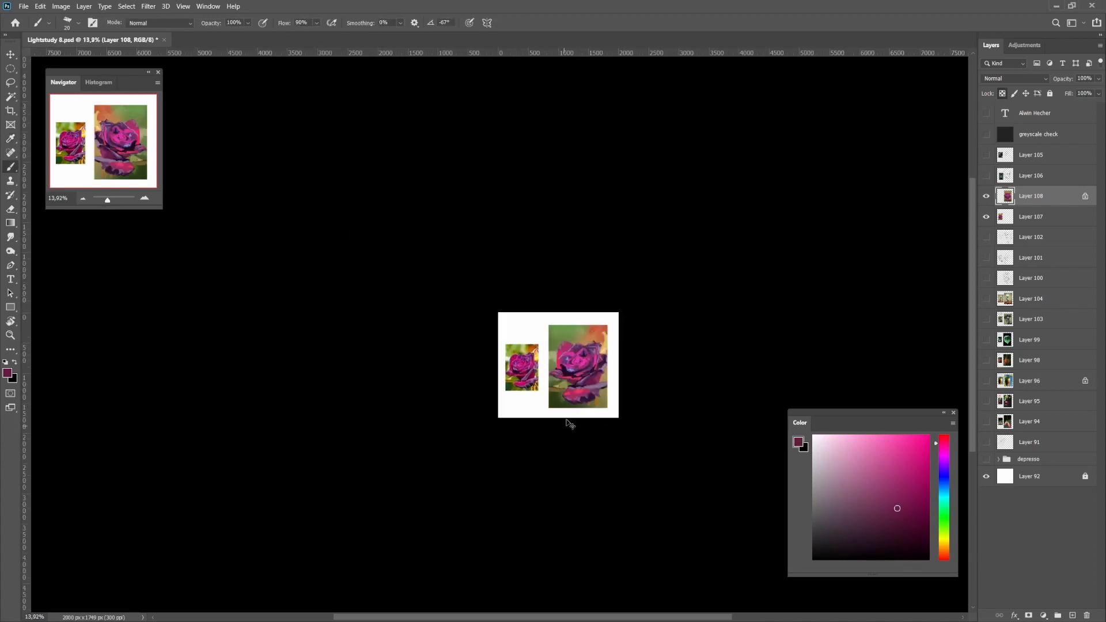
{"action": "scroll", "coordinate": [609, 397], "scroll_direction": "up", "scroll_amount": 3}
{"action": "left_click_drag", "start_coordinate": [595, 372], "coordinate": [641, 365]}
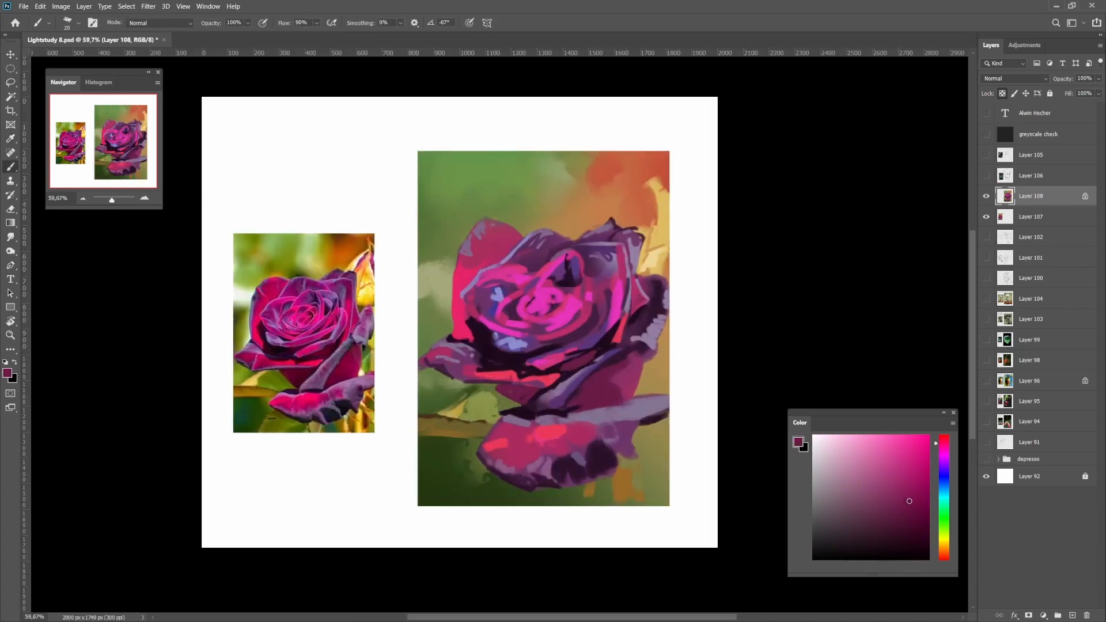
{"action": "left_click", "coordinate": [632, 355], "text": "alt"}
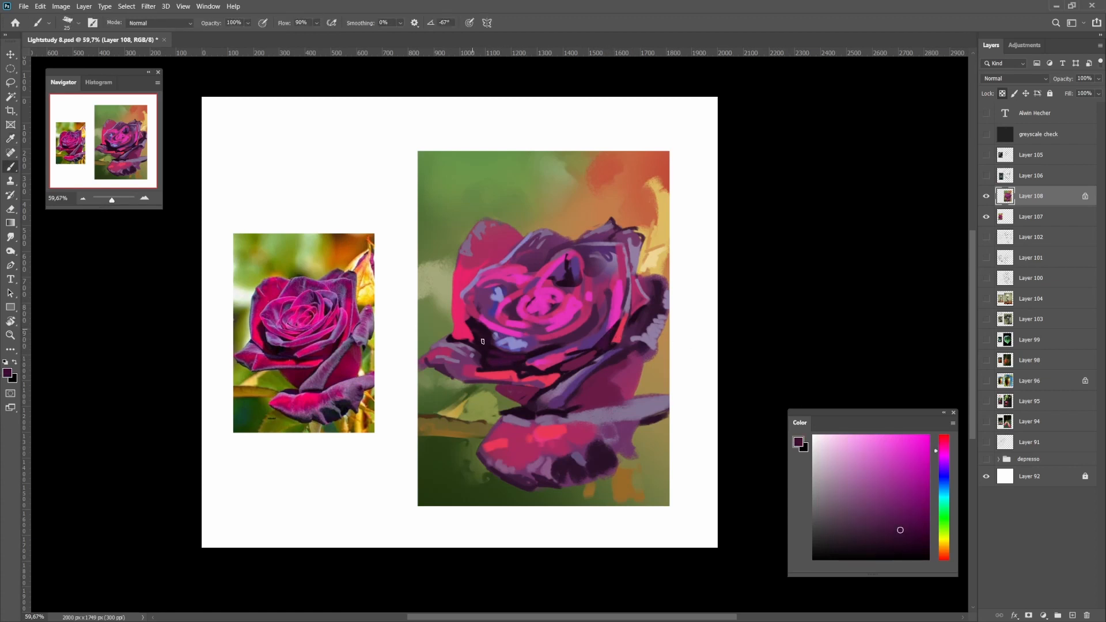
Define the dark folds of the bottom petal with thin greyed violet lines and sampled near-black
{"action": "scroll", "coordinate": [482, 347], "scroll_direction": "down", "scroll_amount": 5}
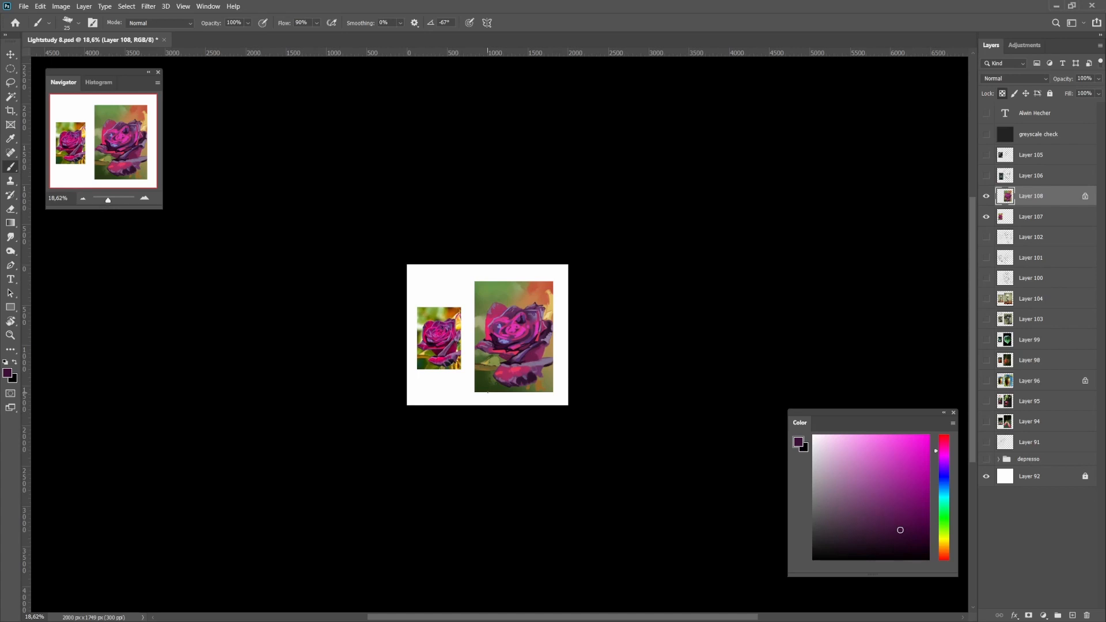
{"action": "scroll", "coordinate": [527, 368], "scroll_direction": "up", "scroll_amount": 5}
{"action": "left_click", "coordinate": [521, 358], "text": "alt"}
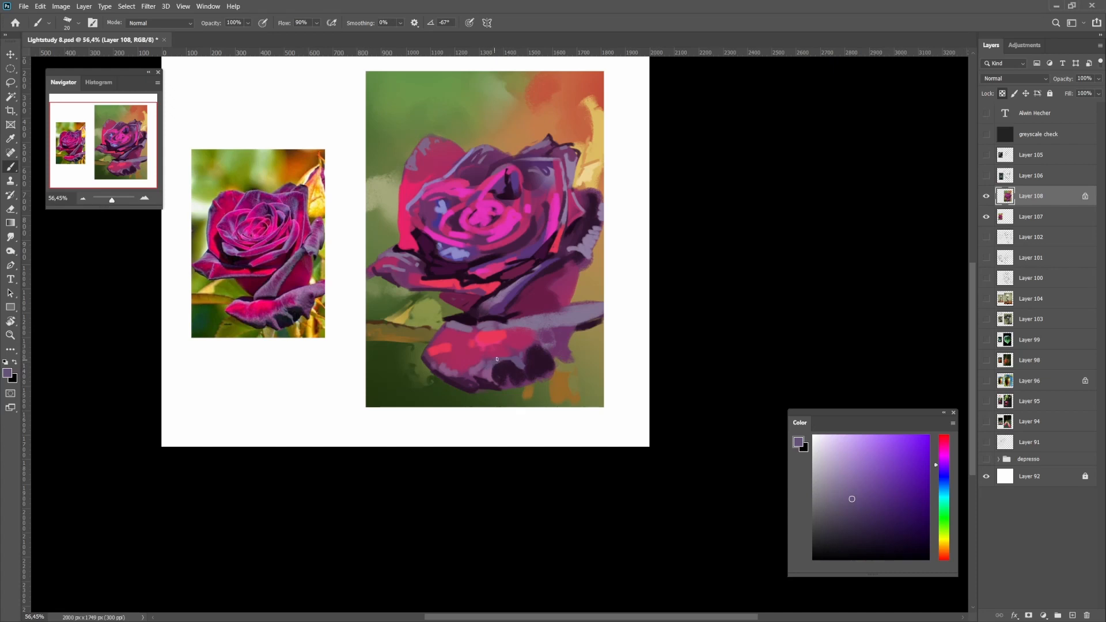
{"action": "left_click", "coordinate": [533, 359], "text": "alt"}
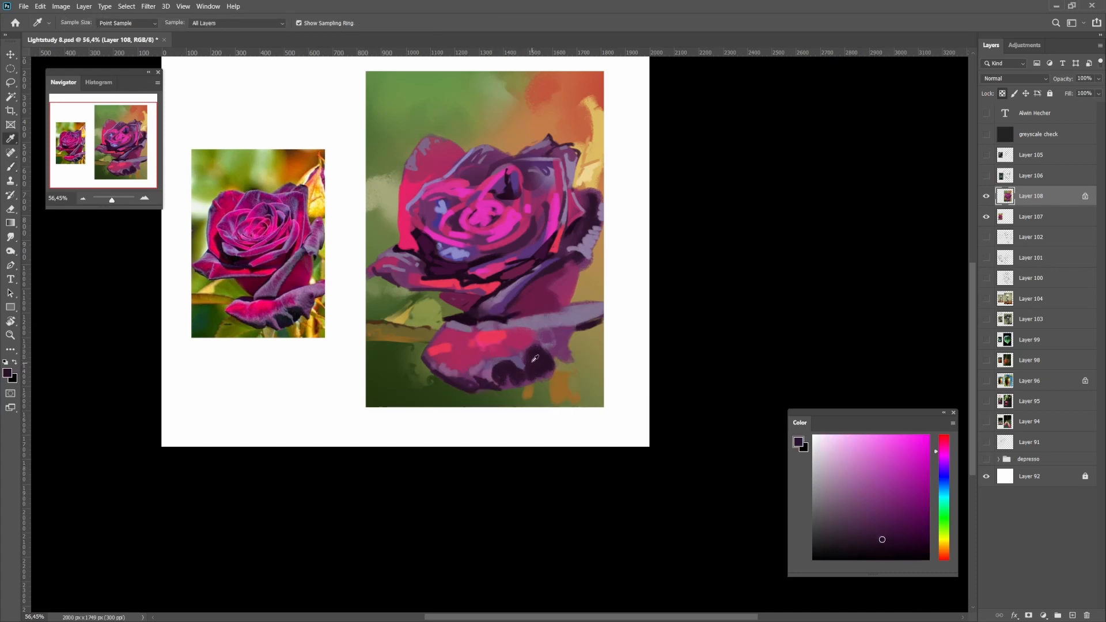
{"action": "left_click", "coordinate": [523, 361], "text": "alt"}
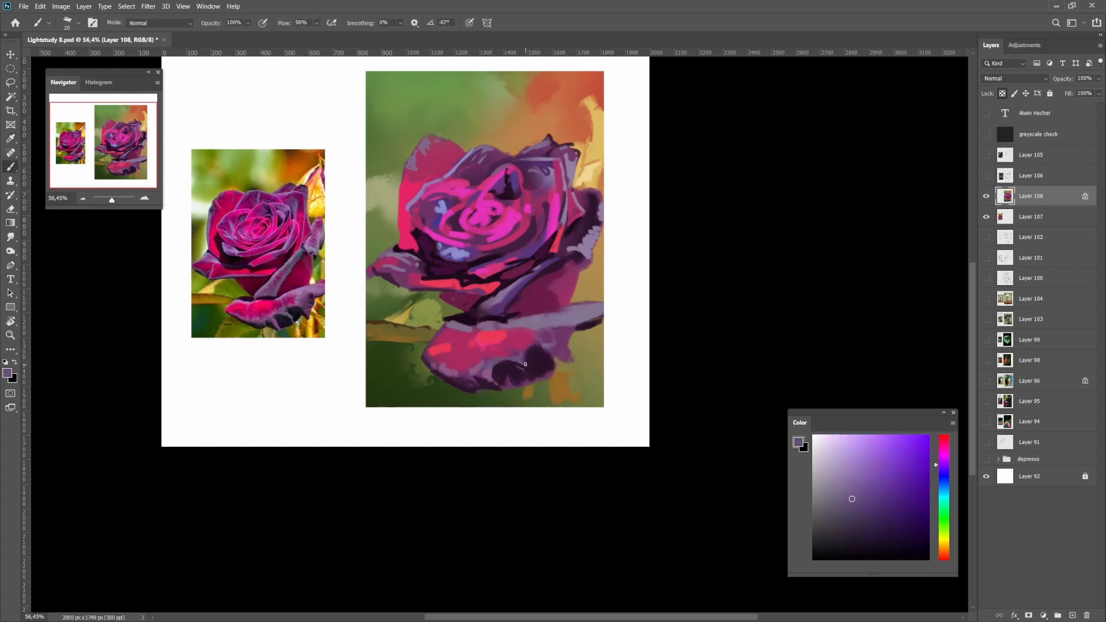
{"action": "left_click", "coordinate": [535, 368], "text": "alt"}
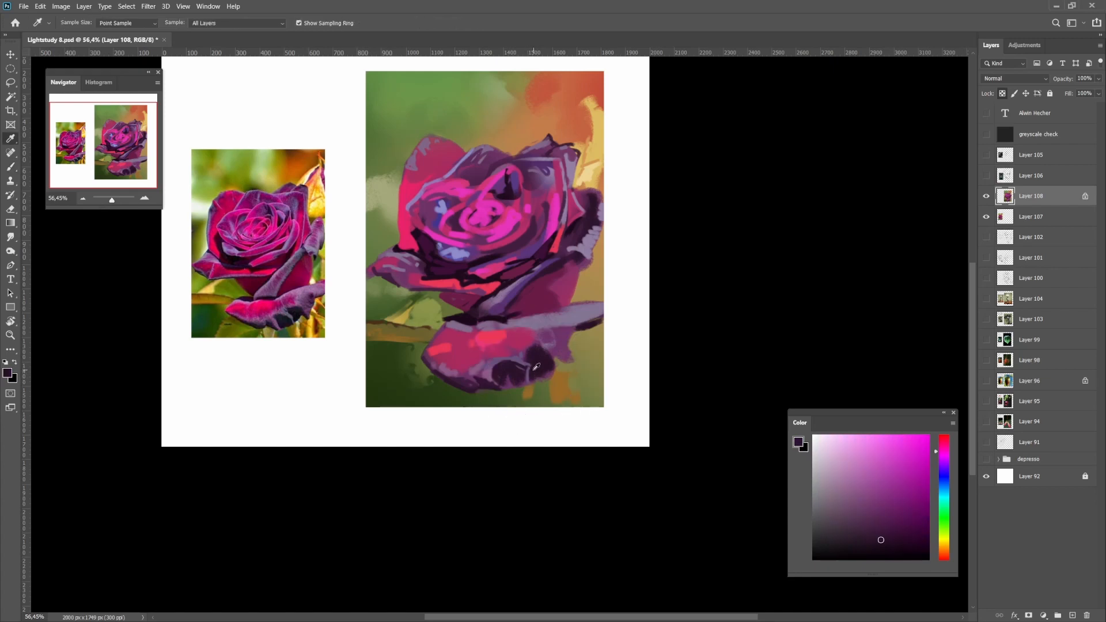
Paint sampled ochre background around the lower-right edge of the bottom petal with an enlarged brush
{"action": "left_click", "coordinate": [533, 385], "text": "alt"}
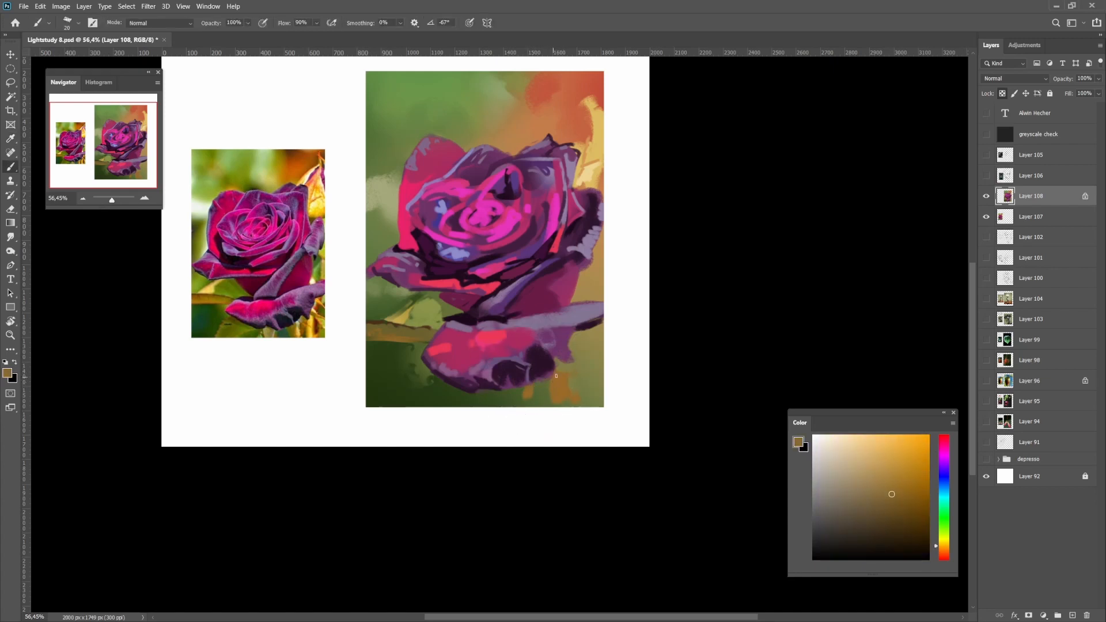
{"action": "left_click", "coordinate": [541, 374], "text": "alt"}
{"action": "key", "text": "bracketright"}
{"action": "mouse_move", "coordinate": [551, 373]}
{"action": "left_mouse_down"}
{"action": "mouse_move", "coordinate": [541, 380]}
{"action": "mouse_move", "coordinate": [569, 374]}
{"action": "left_mouse_up"}
{"action": "key", "text": "bracketright"}
Reshape the right end of the bottom petal against the background with sampled muted purple and ochre
{"action": "left_click", "coordinate": [572, 331], "text": "alt"}
{"action": "key", "text": "bracketleft"}
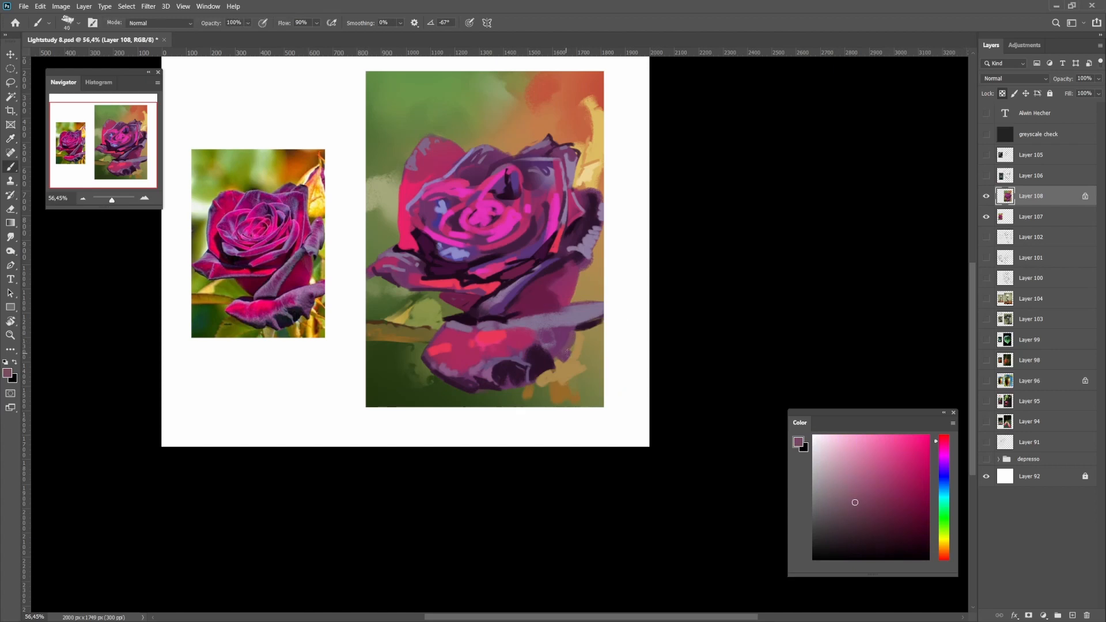
{"action": "left_click", "coordinate": [577, 349], "text": "alt"}
{"action": "left_click_drag", "start_coordinate": [573, 339], "coordinate": [567, 357]}
{"action": "left_click", "coordinate": [566, 344], "text": "alt"}
{"action": "left_click", "coordinate": [574, 352], "text": "alt"}
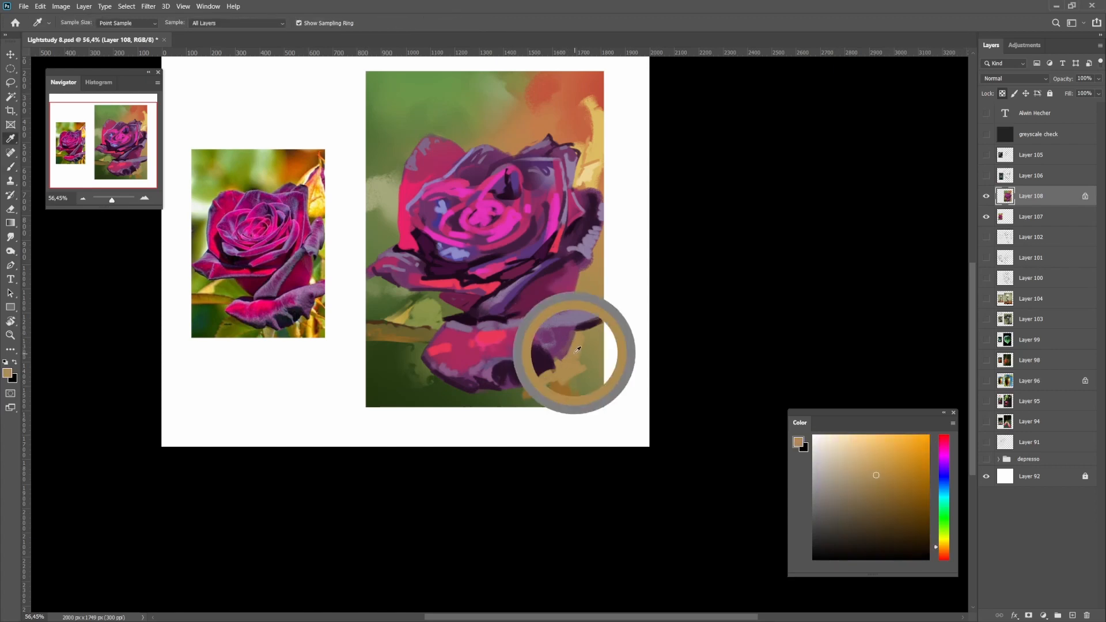
{"action": "left_click", "coordinate": [555, 358], "text": "alt"}
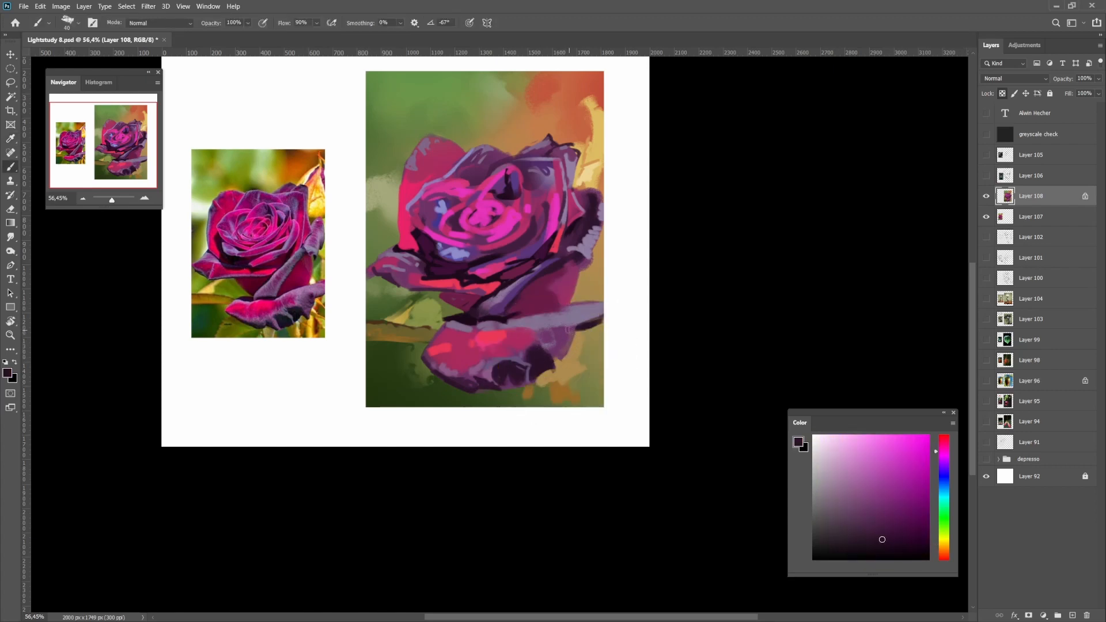
Refine the pale upper rim of the bottom petal with sampled greyed violet and lighter violet
{"action": "key", "text": "l"}
{"action": "scroll", "coordinate": [554, 344], "scroll_direction": "down", "scroll_amount": 3}
{"action": "scroll", "coordinate": [554, 345], "scroll_direction": "up", "scroll_amount": 2}
{"action": "key", "text": "b"}
{"action": "left_click", "coordinate": [570, 337], "text": "alt"}
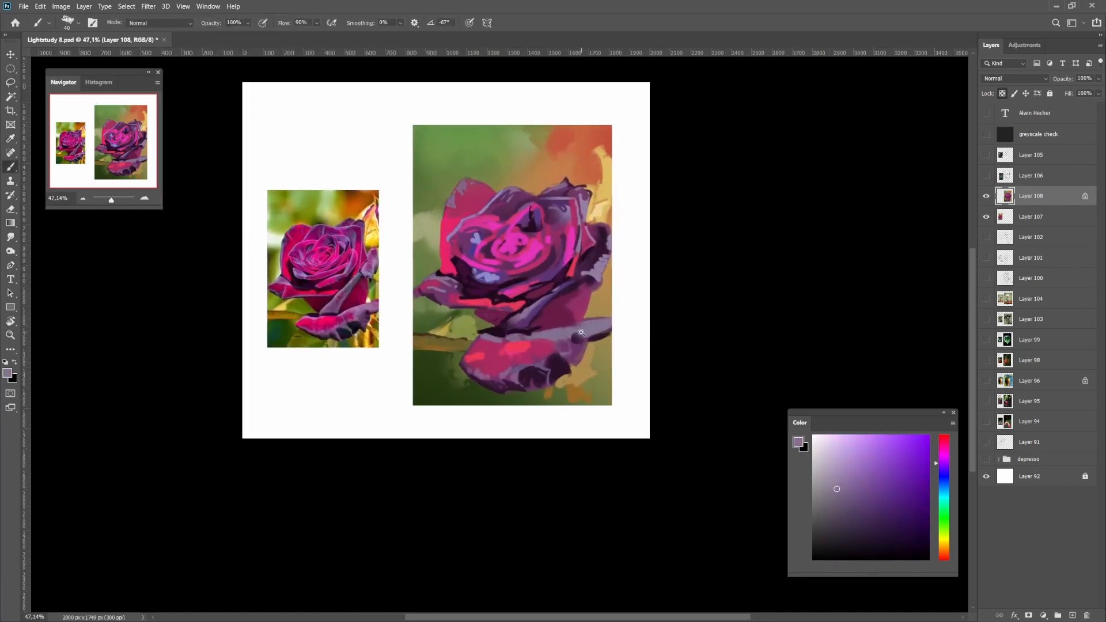
{"action": "scroll", "coordinate": [570, 336], "scroll_direction": "up", "scroll_amount": 1}
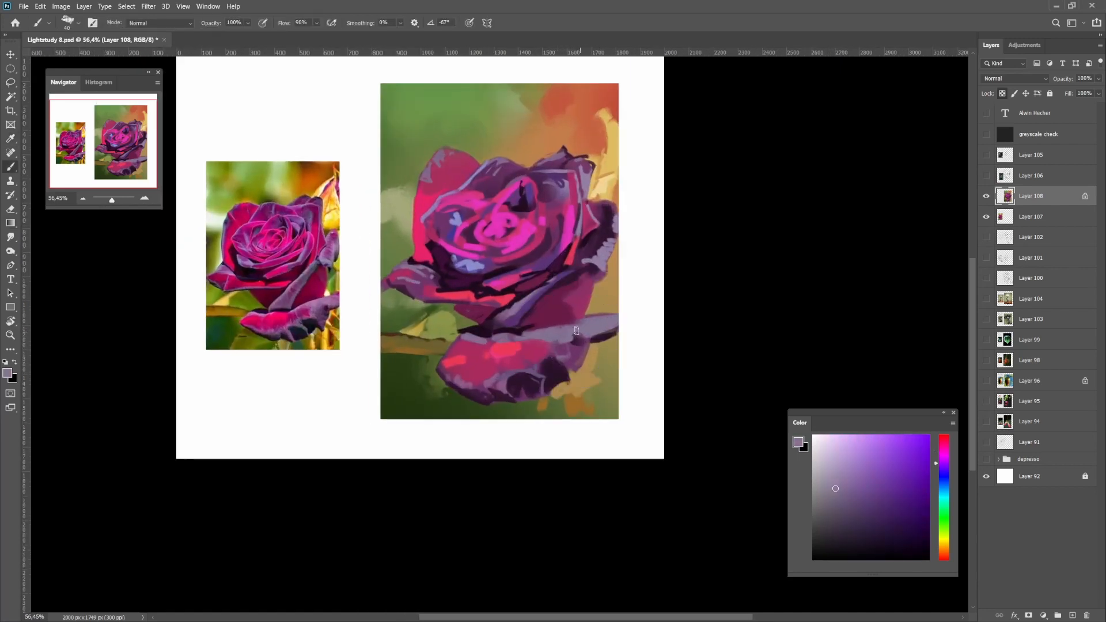
{"action": "left_click", "coordinate": [605, 336], "text": "alt"}
{"action": "left_click", "coordinate": [608, 336], "text": "alt"}
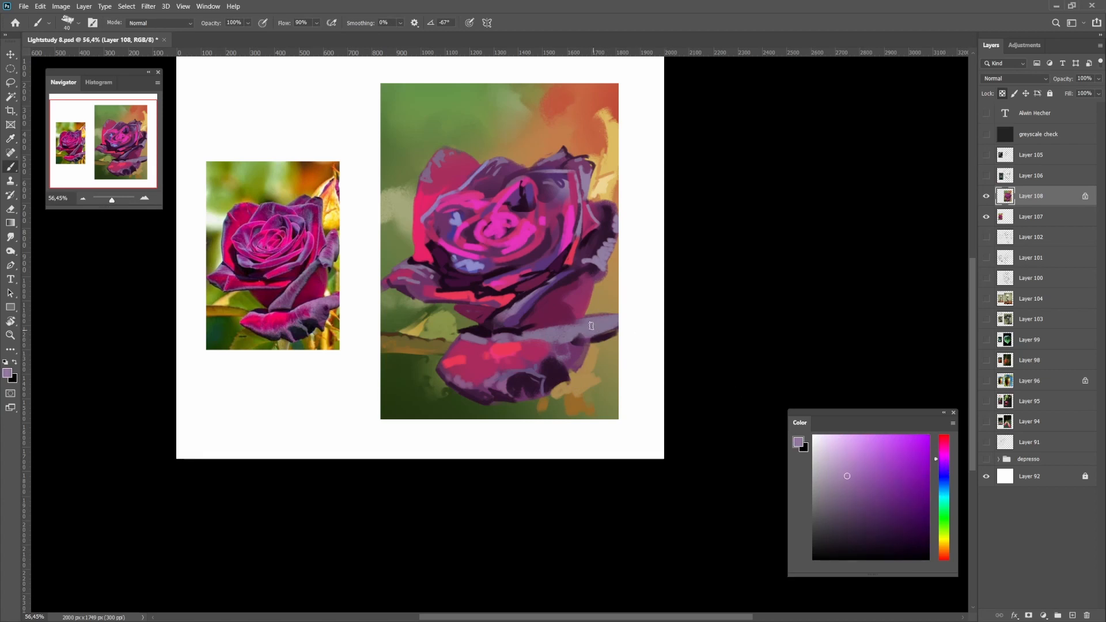
{"action": "left_click_drag", "start_coordinate": [596, 328], "coordinate": [615, 333]}
{"action": "left_click", "coordinate": [586, 328], "text": "alt"}
{"action": "key", "text": "bracketright"}
Paint dark magenta strokes across the bottom petal's surface below its violet rim, using a larger brush
{"action": "left_click", "coordinate": [535, 342], "text": "alt"}
{"action": "left_click", "coordinate": [547, 344], "text": "alt"}
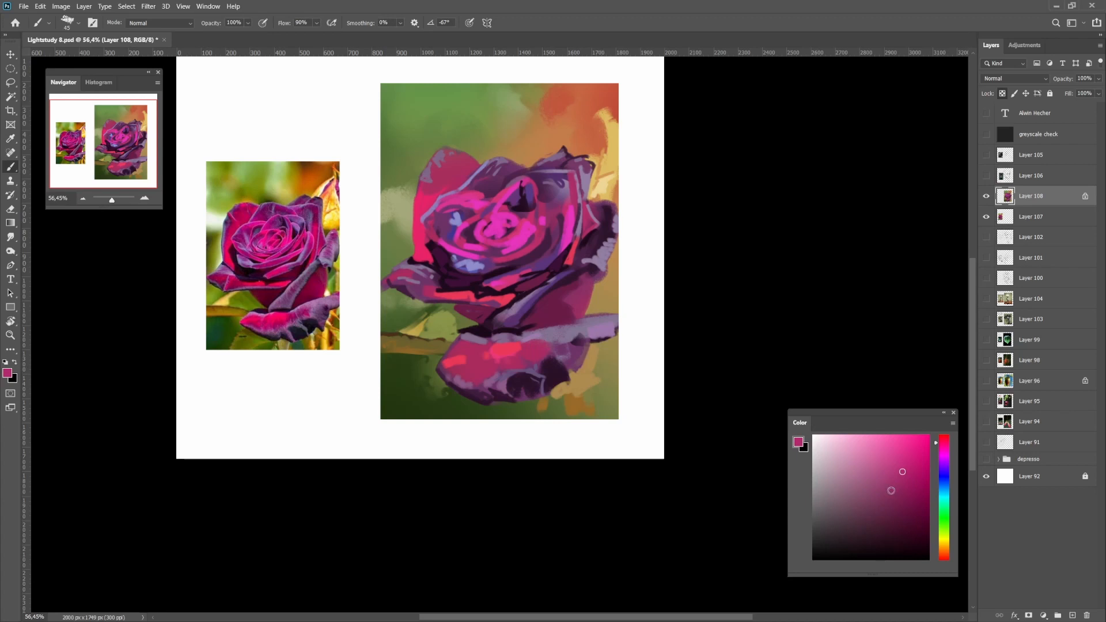
{"action": "left_click", "coordinate": [910, 493]}
{"action": "key", "text": "bracketright"}
{"action": "left_click_drag", "start_coordinate": [537, 353], "coordinate": [557, 336]}
{"action": "left_click", "coordinate": [562, 338], "text": "alt"}
{"action": "left_click", "coordinate": [552, 348], "text": "alt"}
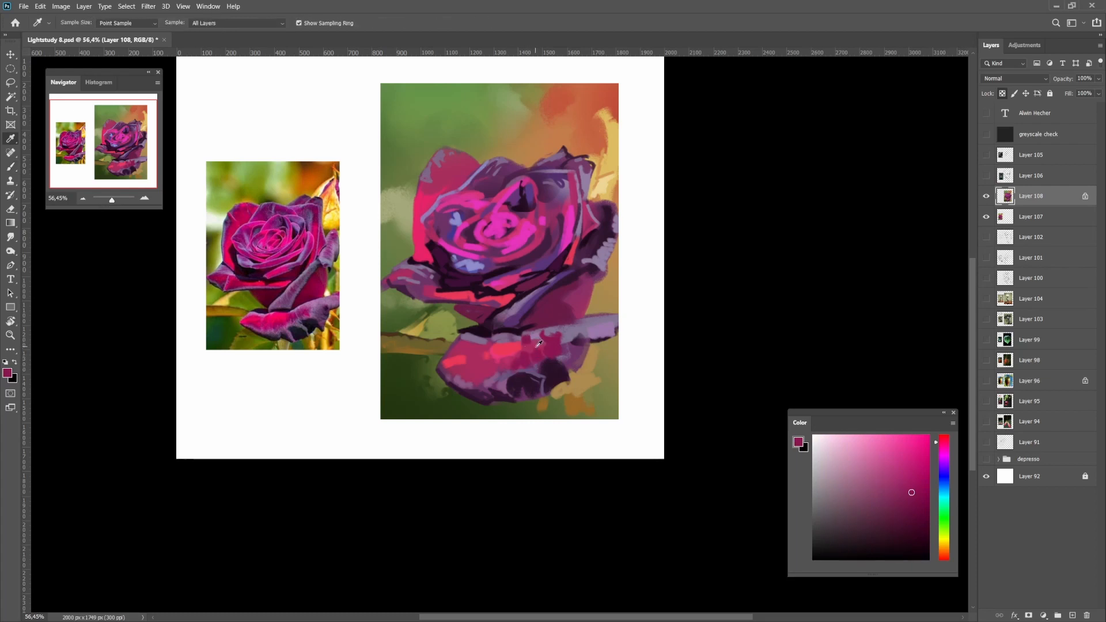
{"action": "left_click", "coordinate": [541, 344], "text": "alt"}
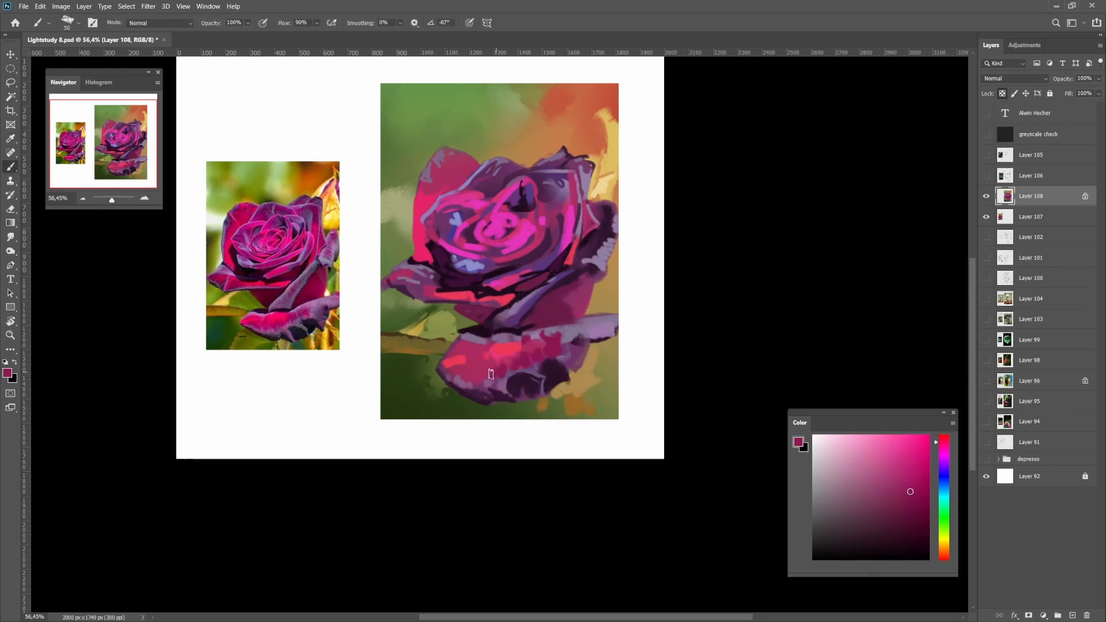
{"action": "left_click", "coordinate": [552, 347], "text": "alt"}
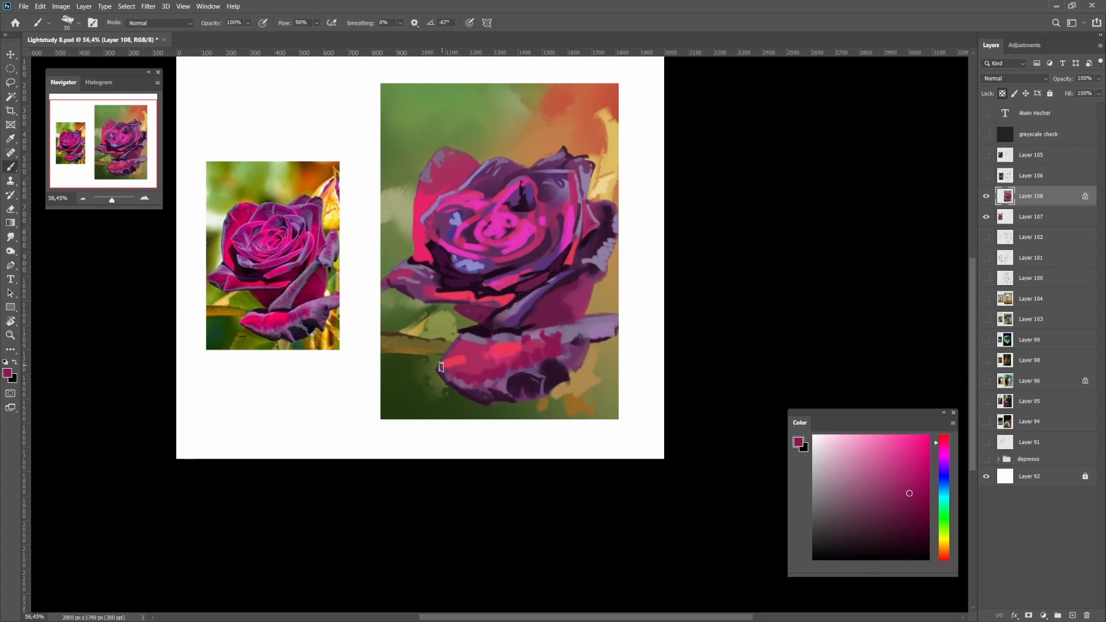
Blend the left end of the bottom petal with sampled dark magenta, greyed violet and pinkish red
{"action": "left_click", "coordinate": [485, 375], "text": "alt"}
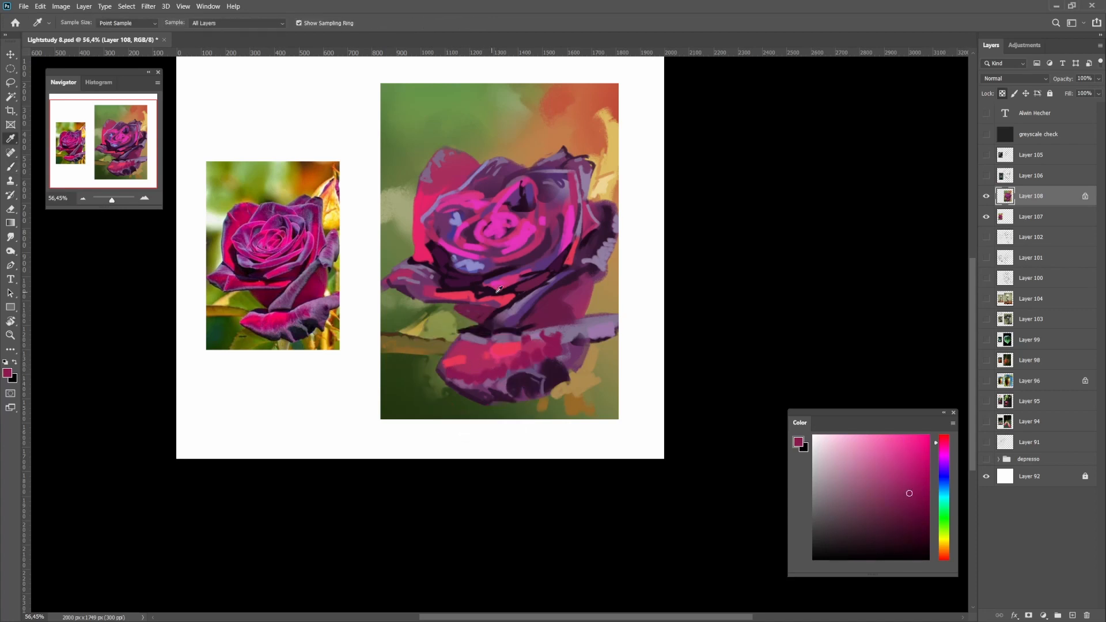
{"action": "left_click", "coordinate": [479, 337], "text": "alt"}
{"action": "left_click", "coordinate": [559, 333], "text": "alt"}
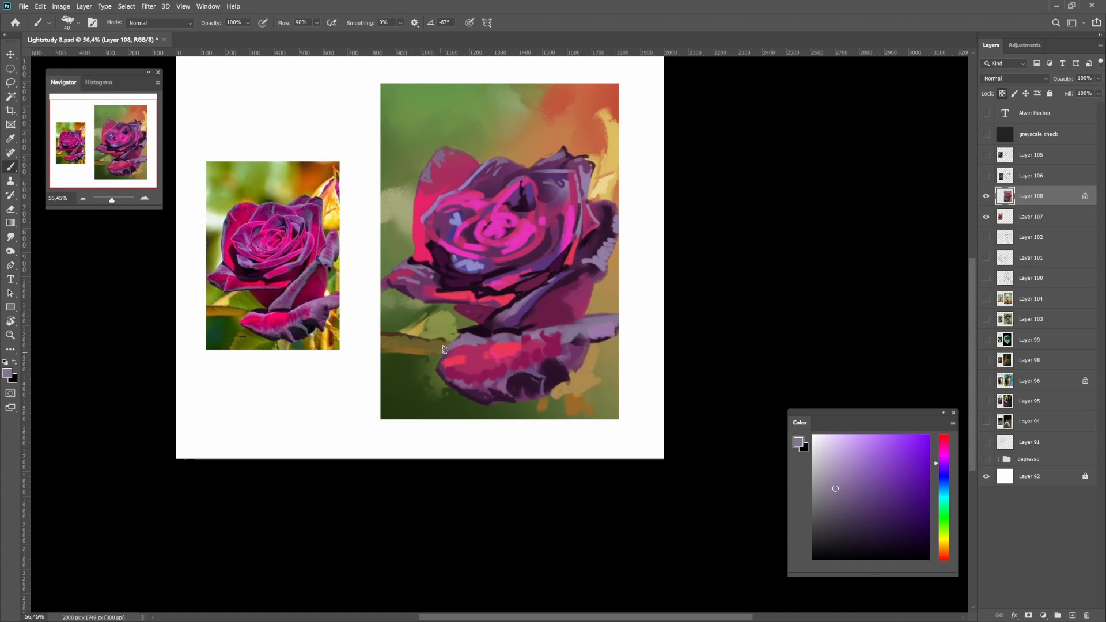
{"action": "left_click", "coordinate": [464, 350], "text": "alt"}
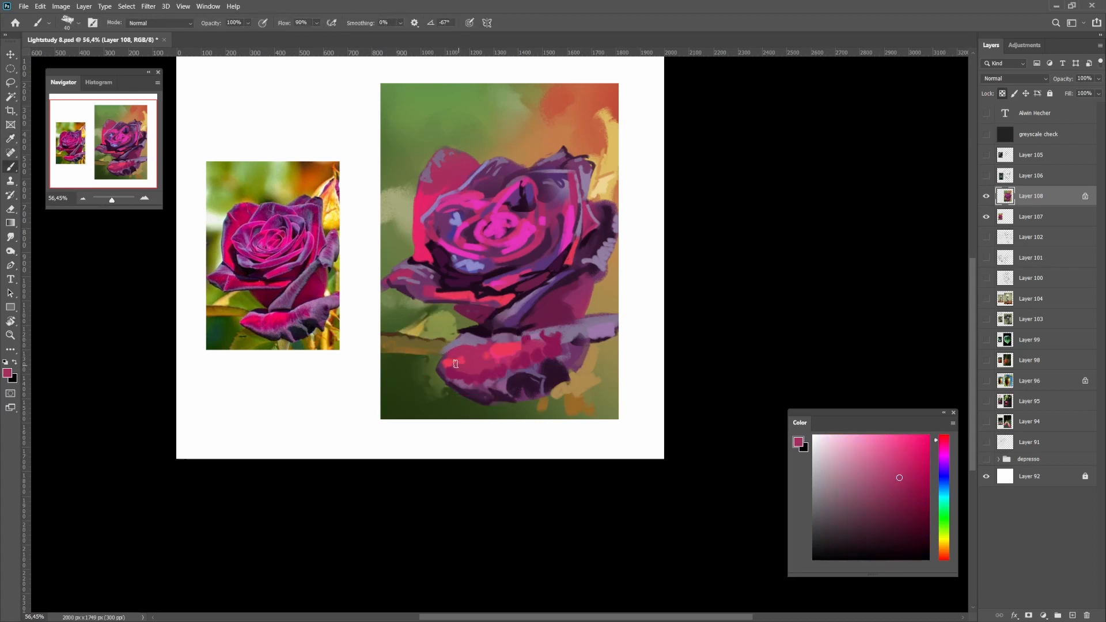
{"action": "left_click", "coordinate": [481, 375], "text": "alt"}
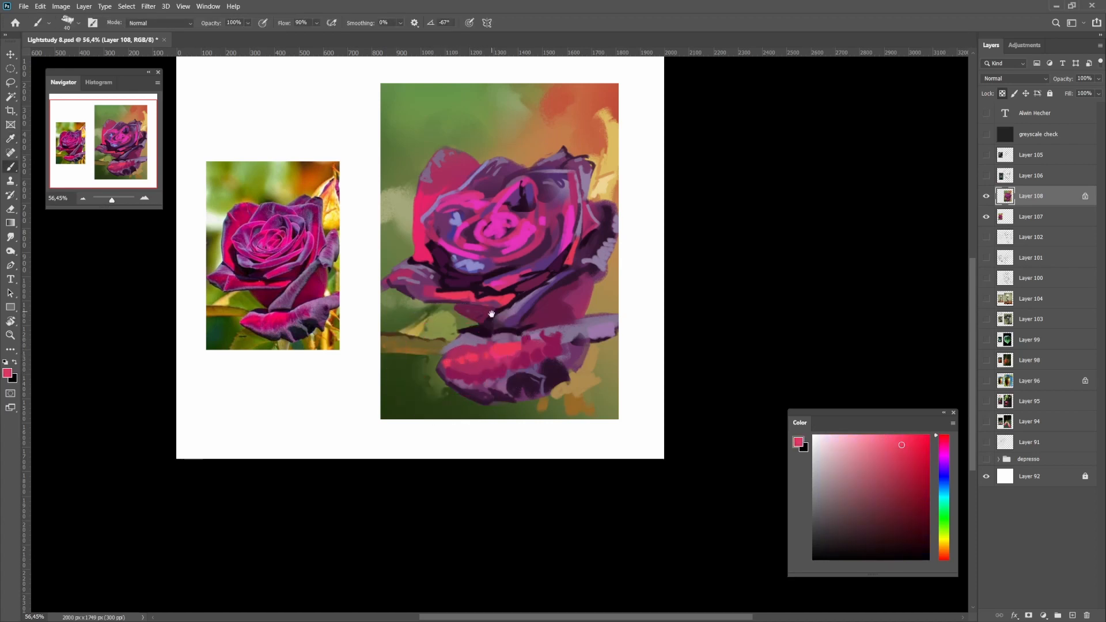
Darken the left side petal with sampled dark magenta and define its lower edge in dark purple, using a smaller brush
{"action": "left_click_drag", "start_coordinate": [491, 314], "coordinate": [503, 336]}
{"action": "left_click", "coordinate": [556, 377], "text": "alt"}
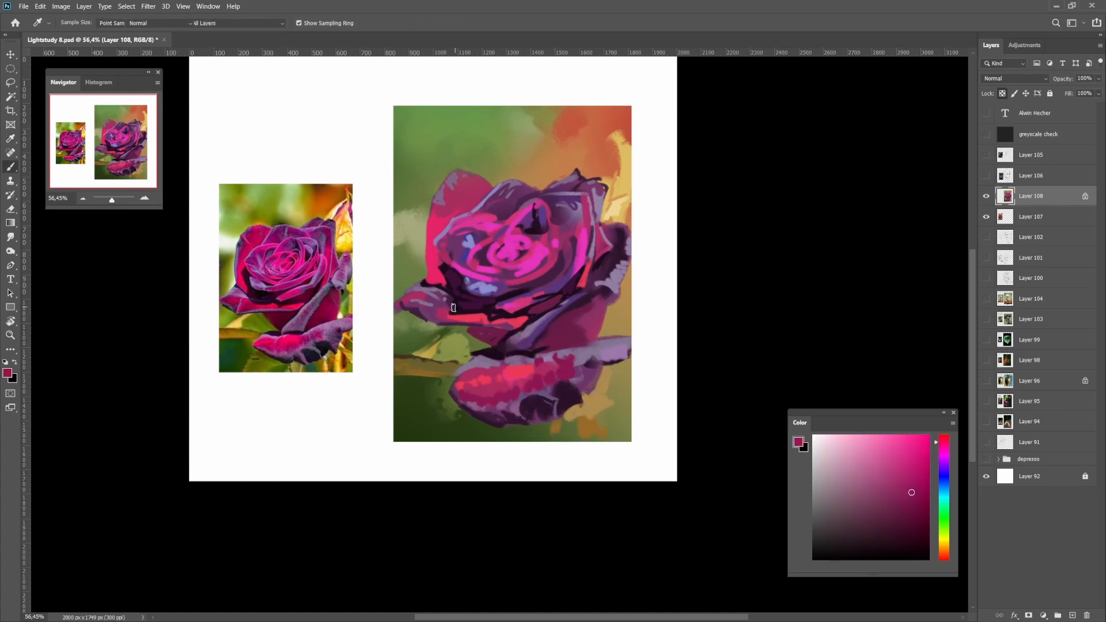
{"action": "key", "text": "bracketleft"}
{"action": "mouse_move", "coordinate": [442, 307]}
{"action": "left_mouse_down"}
{"action": "mouse_move", "coordinate": [430, 321]}
{"action": "mouse_move", "coordinate": [440, 341]}
{"action": "left_mouse_up"}
{"action": "left_click", "coordinate": [476, 340], "text": "alt"}
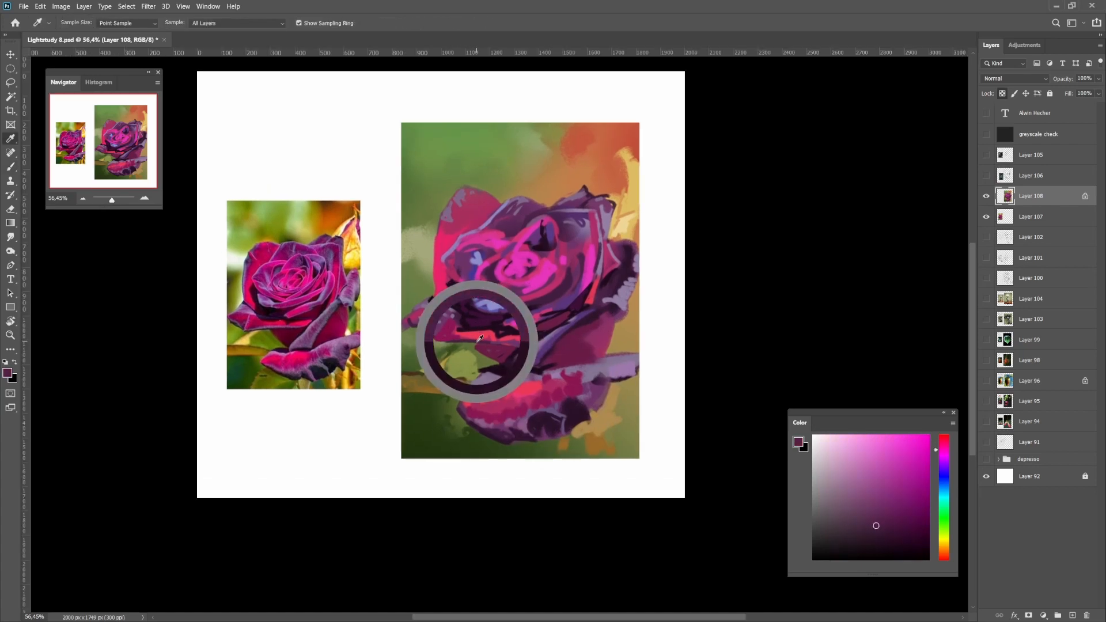
{"action": "key", "text": "bracketleft"}
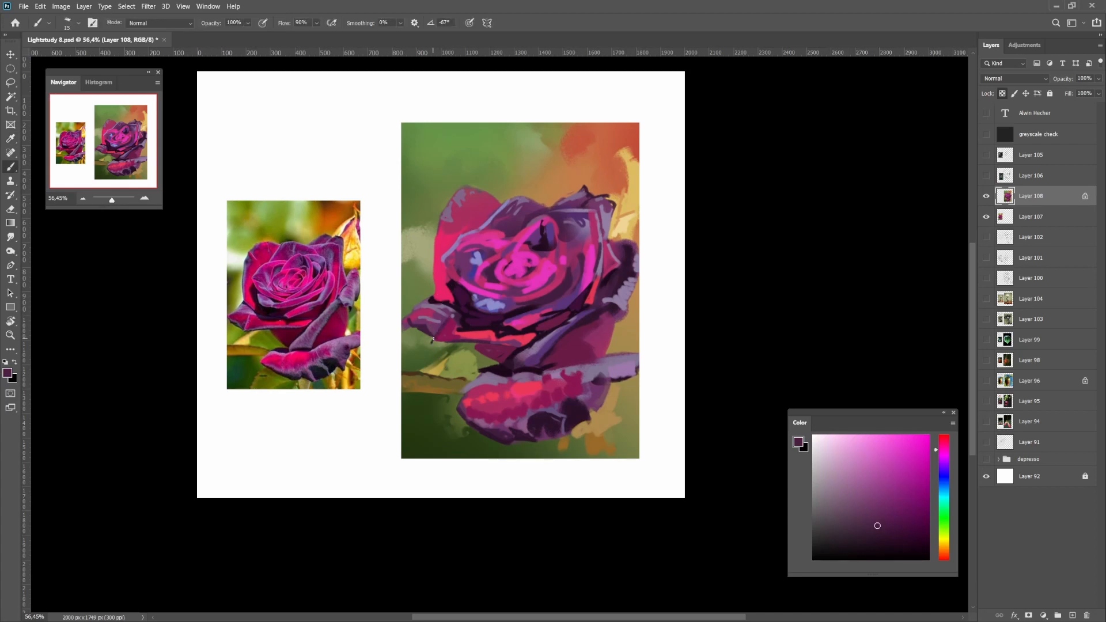
{"action": "left_click_drag", "start_coordinate": [434, 341], "coordinate": [498, 351]}
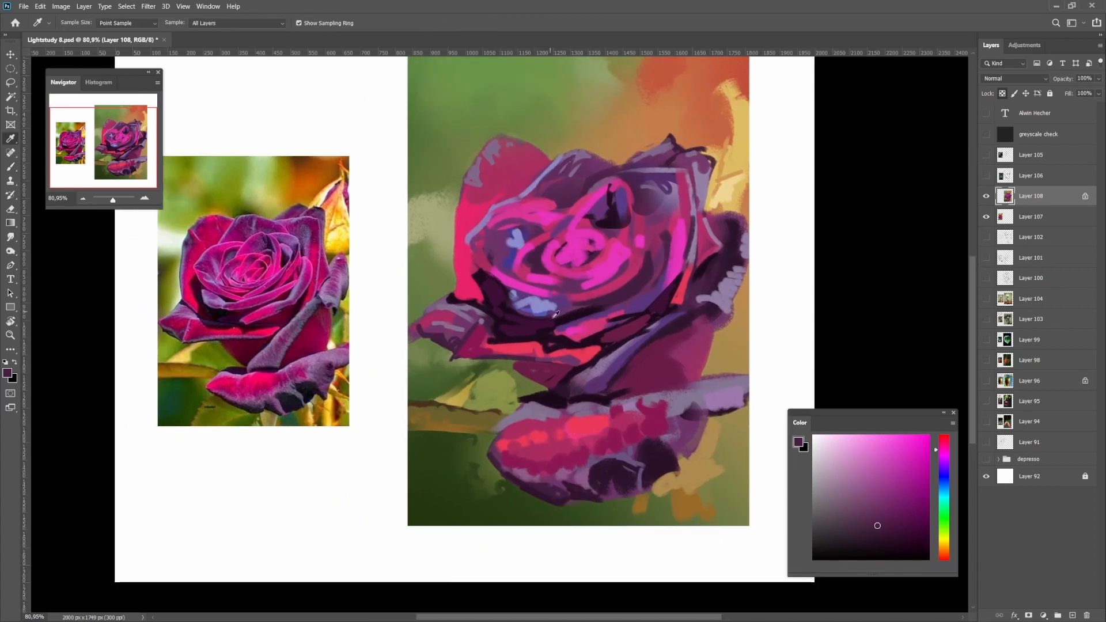
Paint the fold of the left side petal with sampled bright pink and magenta
{"action": "left_click", "coordinate": [489, 349]}
{"action": "left_click", "coordinate": [572, 330]}
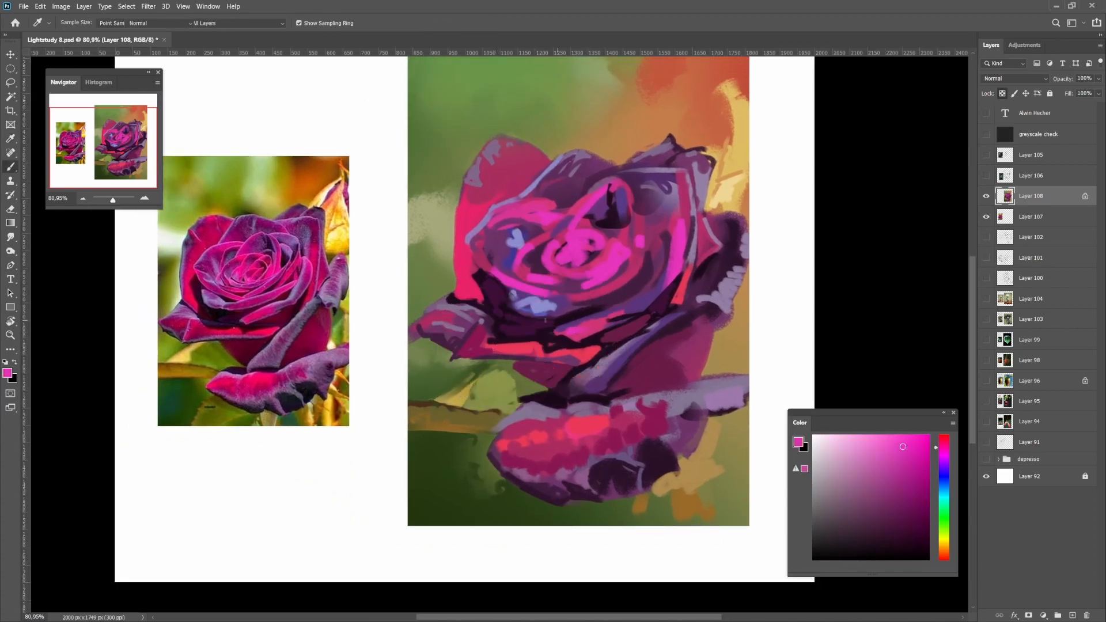
{"action": "key", "text": "b"}
{"action": "key", "text": "bracketright"}
{"action": "key", "text": "i"}
{"action": "left_click", "coordinate": [460, 345]}
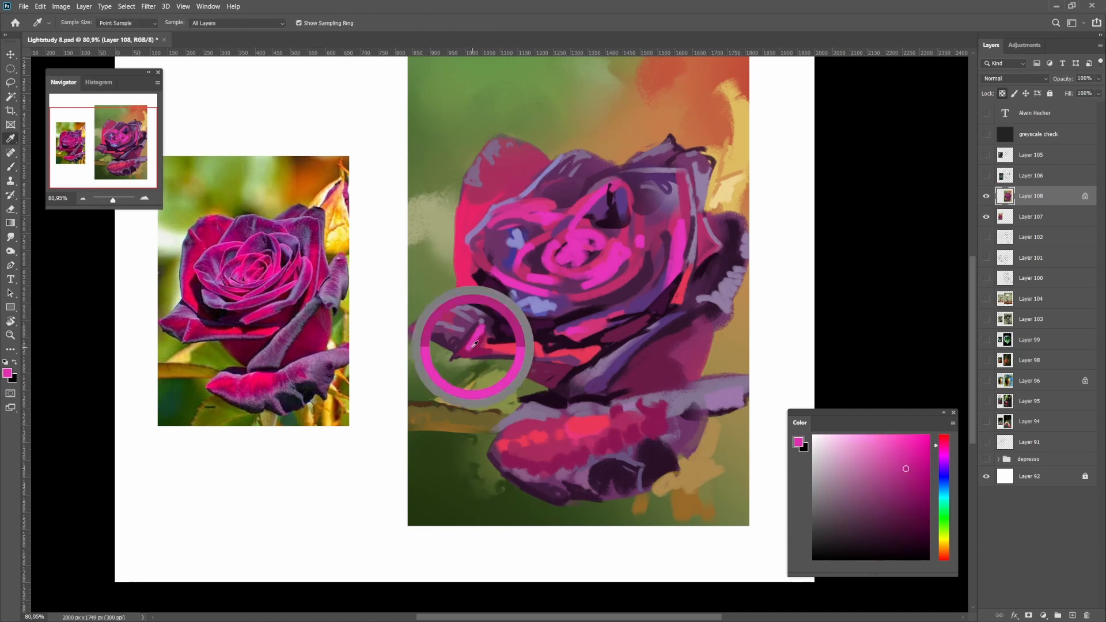
{"action": "mouse_move", "coordinate": [504, 325]}
{"action": "left_mouse_down"}
{"action": "mouse_move", "coordinate": [515, 343]}
{"action": "mouse_move", "coordinate": [486, 359]}
{"action": "left_mouse_up"}
{"action": "left_click", "coordinate": [488, 356]}
{"action": "key", "text": "b"}
{"action": "key", "text": "i"}
{"action": "left_click", "coordinate": [492, 343]}
Blend the pink fold into the red lower rim of the left side petal with sampled pink and red
{"action": "left_click", "coordinate": [491, 343], "text": "alt"}
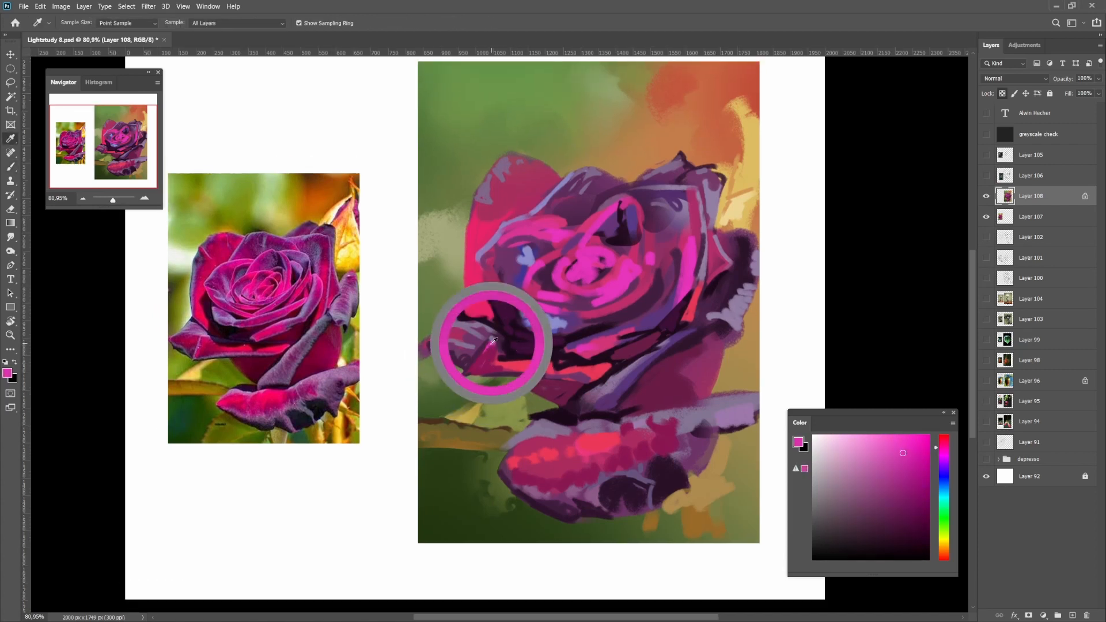
{"action": "scroll", "coordinate": [510, 364], "scroll_direction": "down", "scroll_amount": 5}
{"action": "scroll", "coordinate": [502, 363], "scroll_direction": "up", "scroll_amount": 5}
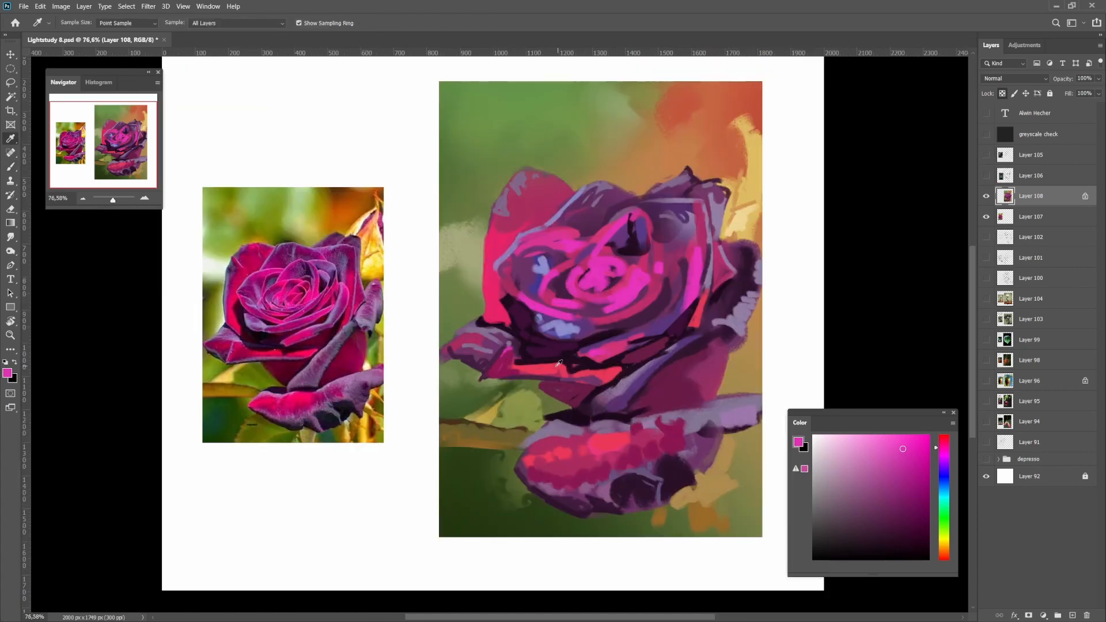
{"action": "left_click", "coordinate": [536, 362], "text": "alt"}
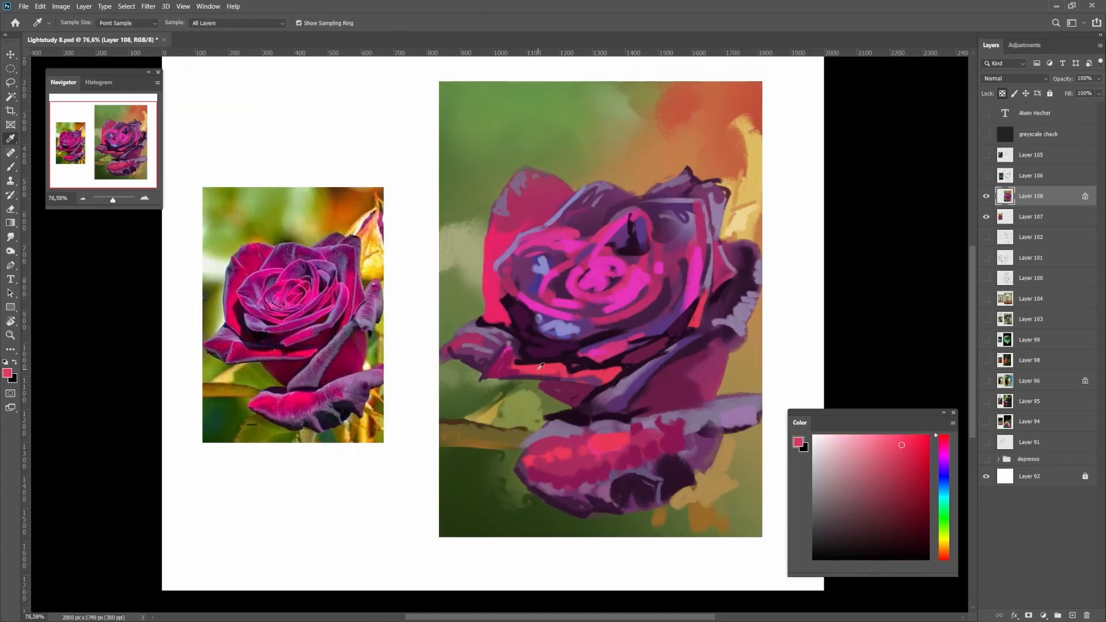
{"action": "left_click", "coordinate": [510, 345], "text": "alt"}
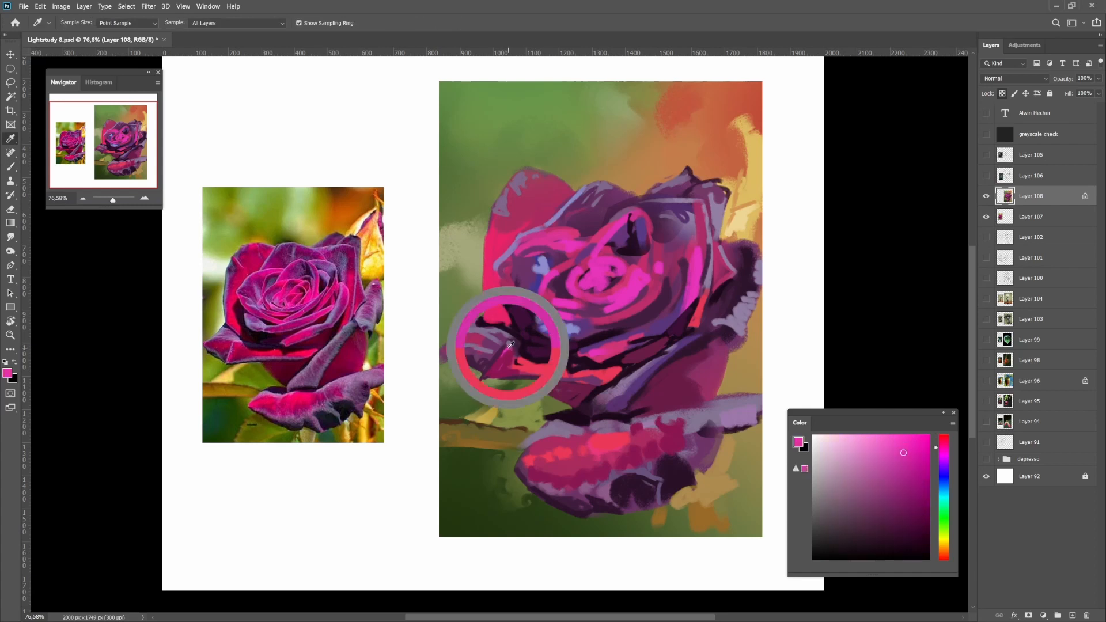
Add a sampled greyed-violet accent to the inner edge of the left side petal's fold
{"action": "left_click", "coordinate": [511, 333], "text": "alt"}
{"action": "key", "text": "l"}
{"action": "mouse_move", "coordinate": [507, 347]}
{"action": "left_mouse_down"}
{"action": "mouse_move", "coordinate": [525, 367]}
{"action": "mouse_move", "coordinate": [522, 354]}
{"action": "left_mouse_up"}
{"action": "key", "text": "g"}
{"action": "key", "text": "ctrl+d"}
{"action": "key", "text": "l"}
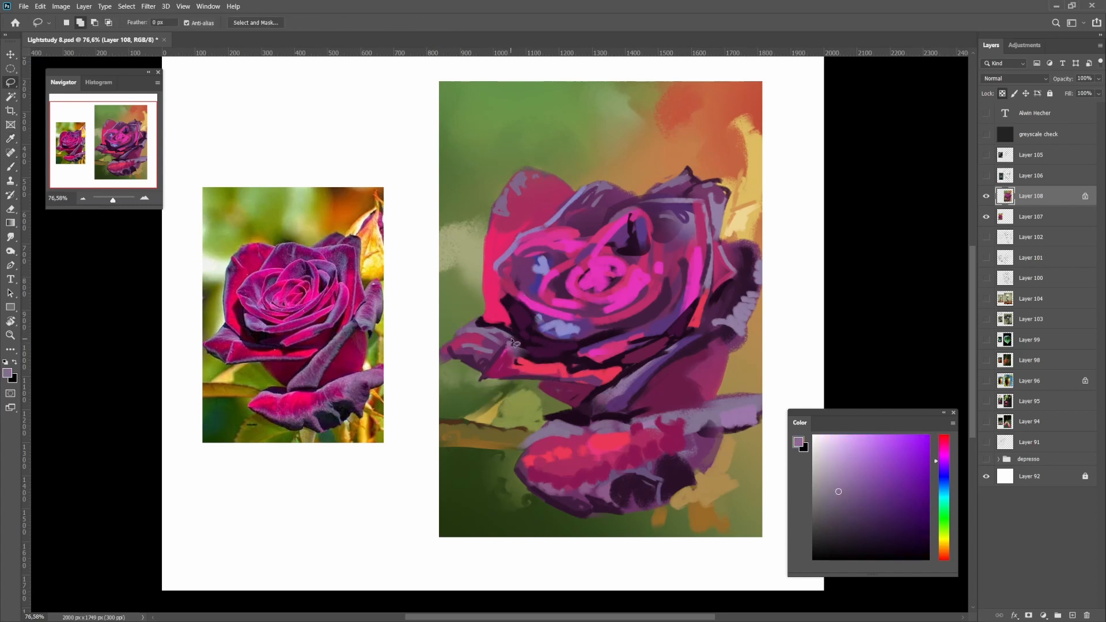
{"action": "key", "text": "b"}
Touch up the lower end of the upper-left outer petal and the fold beneath it with sampled pinkish red and dark magenta
{"action": "left_click", "coordinate": [504, 315], "text": "alt"}
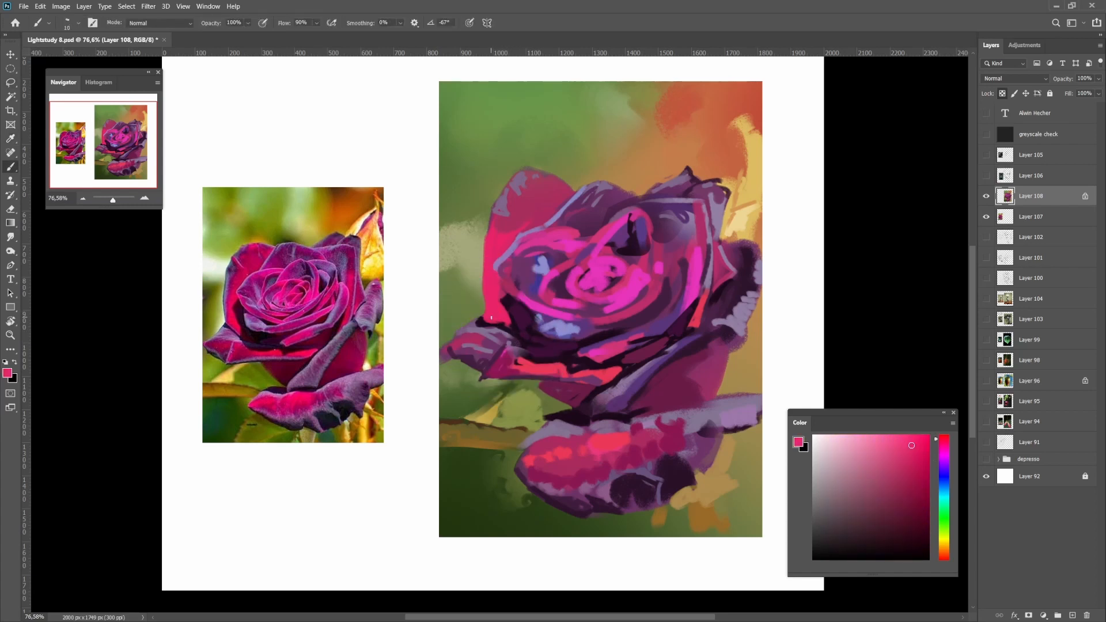
{"action": "mouse_move", "coordinate": [532, 342]}
{"action": "left_mouse_down"}
{"action": "mouse_move", "coordinate": [485, 344]}
{"action": "mouse_move", "coordinate": [550, 340]}
{"action": "mouse_move", "coordinate": [556, 321]}
{"action": "left_mouse_up"}
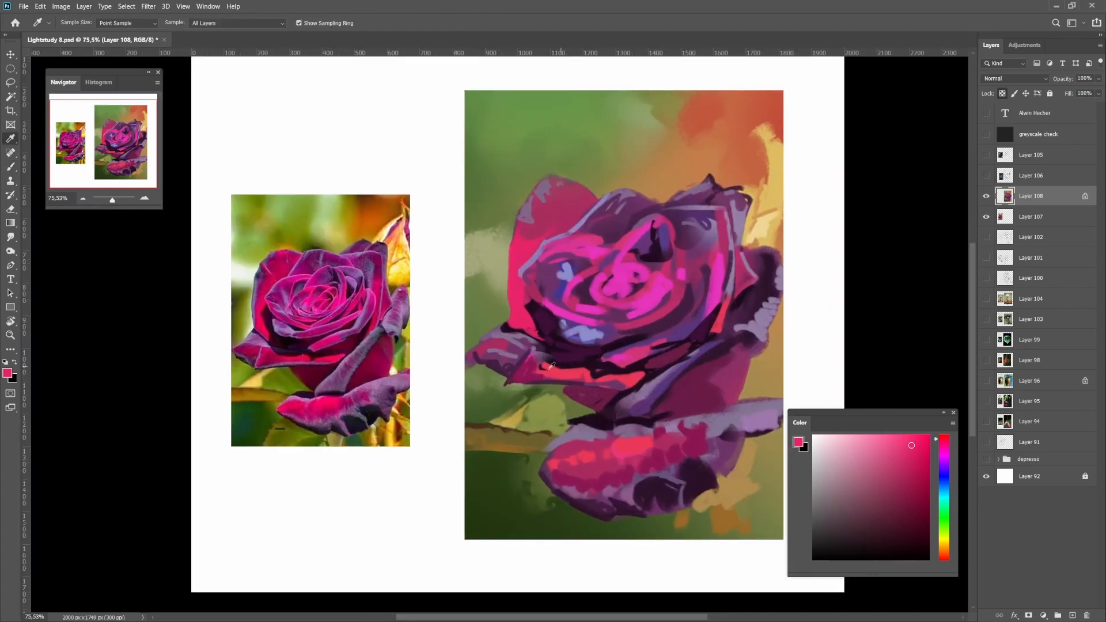
{"action": "left_click", "coordinate": [527, 375], "text": "alt"}
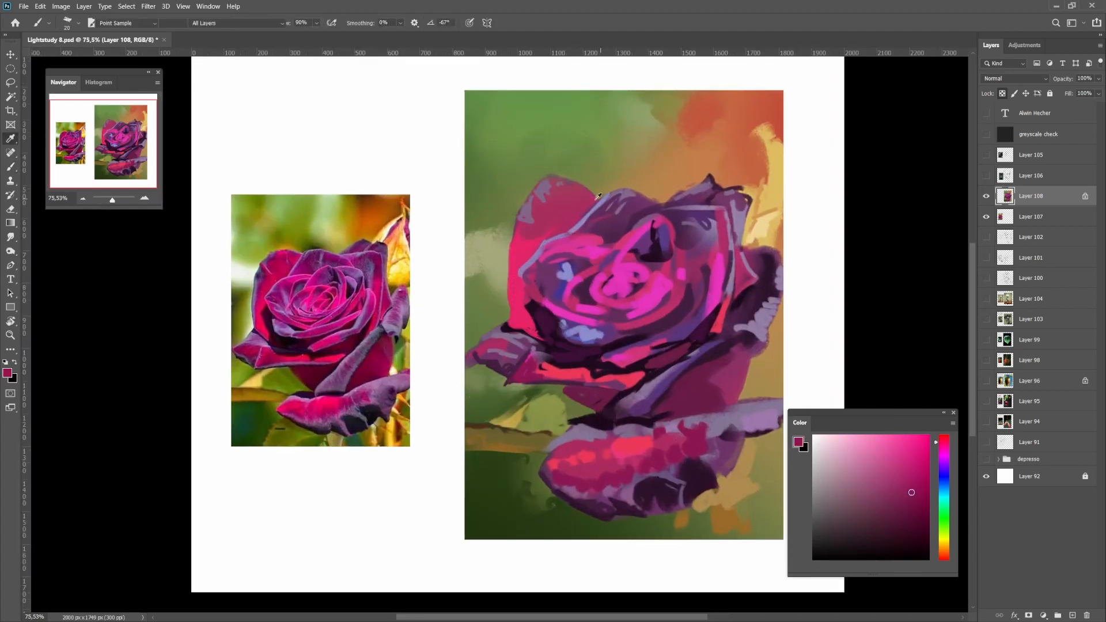
Paint a greyed-violet rim down the left edge of the upper-left outer petal, undoing unwanted strokes
{"action": "left_click", "coordinate": [524, 263], "text": "alt"}
{"action": "left_click_drag", "start_coordinate": [513, 242], "coordinate": [513, 311]}
{"action": "key", "text": "ctrl+z"}
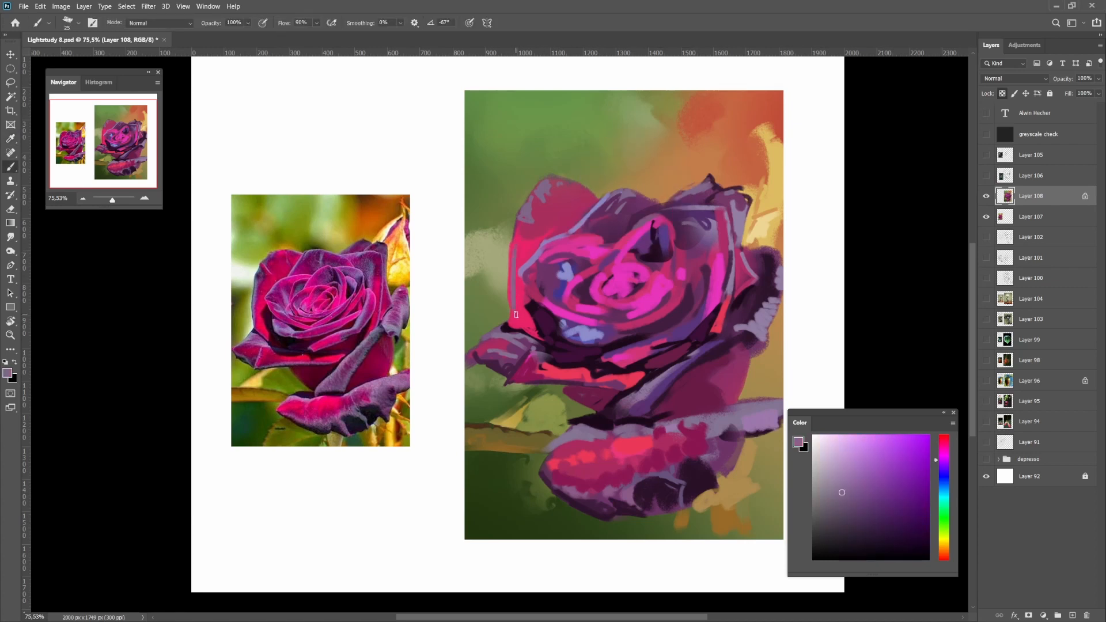
{"action": "key", "text": "ctrl+z"}
{"action": "mouse_move", "coordinate": [518, 227]}
{"action": "left_mouse_down"}
{"action": "mouse_move", "coordinate": [512, 305]}
{"action": "mouse_move", "coordinate": [518, 227]}
{"action": "mouse_move", "coordinate": [510, 301]}
{"action": "mouse_move", "coordinate": [524, 257]}
{"action": "left_mouse_up"}
{"action": "key", "text": "ctrl+z"}
{"action": "key", "text": "ctrl+z"}
Shade the inside of the upper-left outer petal with sampled dark magenta, using a smaller brush
{"action": "key", "text": "i"}
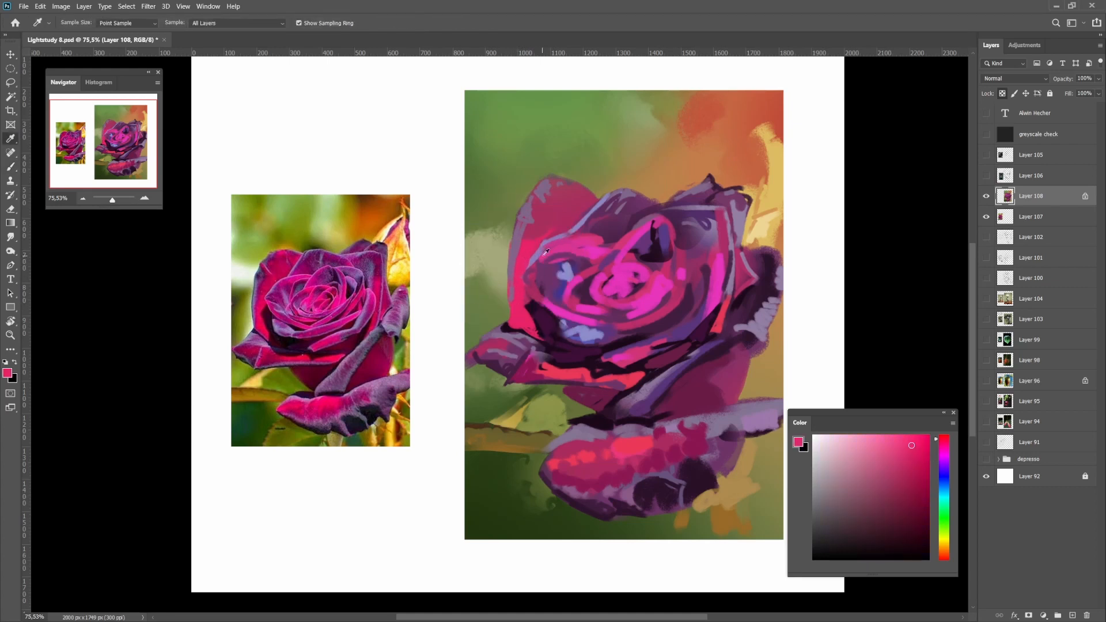
{"action": "left_click", "coordinate": [679, 454]}
{"action": "key", "text": "b"}
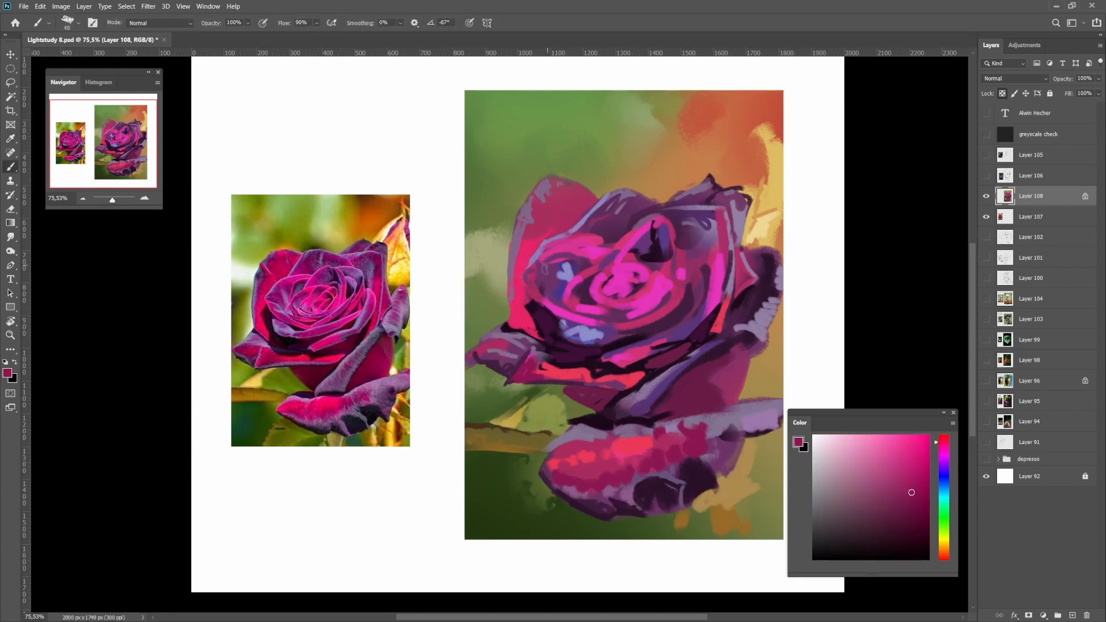
{"action": "mouse_move", "coordinate": [525, 234]}
{"action": "left_mouse_down"}
{"action": "mouse_move", "coordinate": [518, 320]}
{"action": "mouse_move", "coordinate": [514, 308]}
{"action": "left_mouse_up"}
{"action": "key", "text": "ctrl+z"}
{"action": "key", "text": "bracketleft"}
{"action": "left_click", "coordinate": [520, 313], "text": "alt"}
{"action": "left_click", "coordinate": [529, 250], "text": "alt"}
{"action": "left_click_drag", "start_coordinate": [528, 248], "coordinate": [520, 266]}
{"action": "left_click", "coordinate": [520, 270], "text": "alt"}
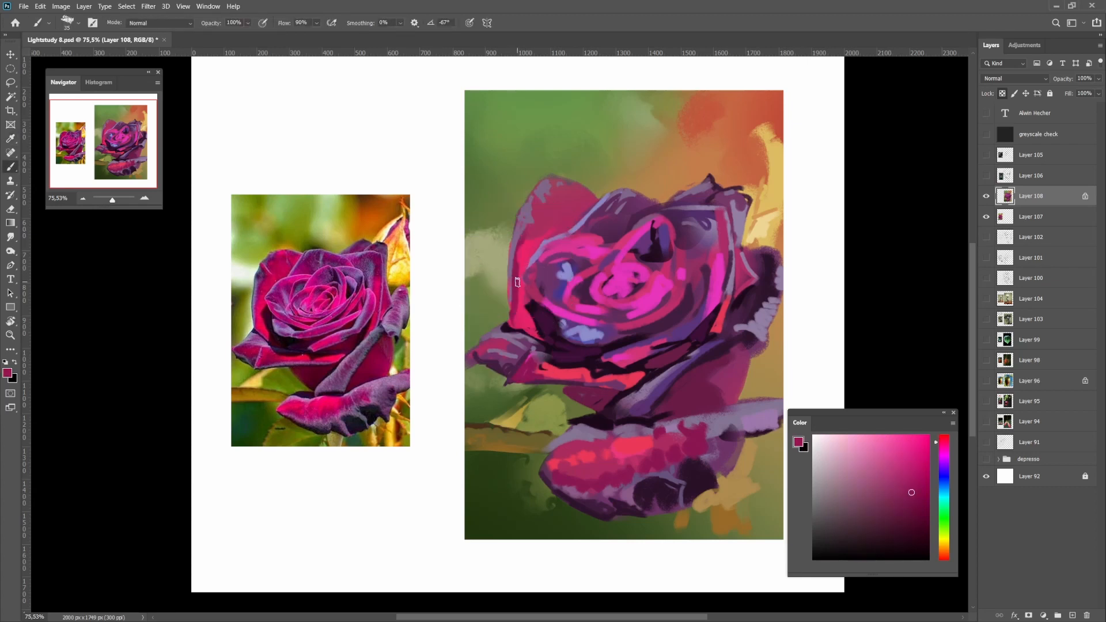
{"action": "left_click", "coordinate": [518, 287], "text": "alt"}
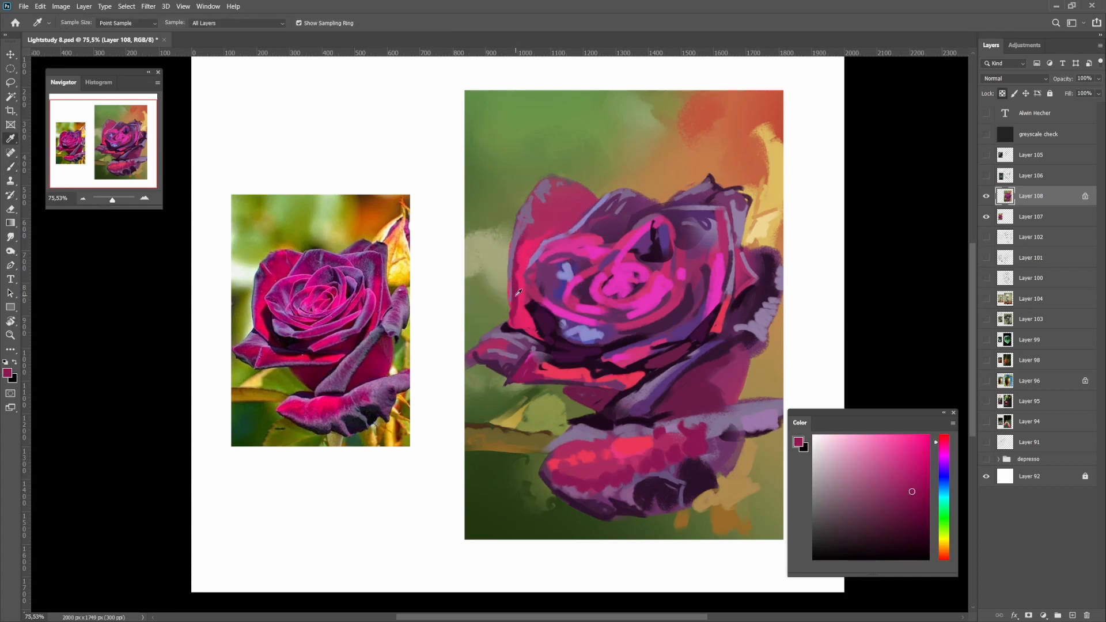
Blend the upper-left outer petal along the neighbouring petal's rim with sampled pinkish red and muted crimson
{"action": "left_click", "coordinate": [564, 254], "text": "alt"}
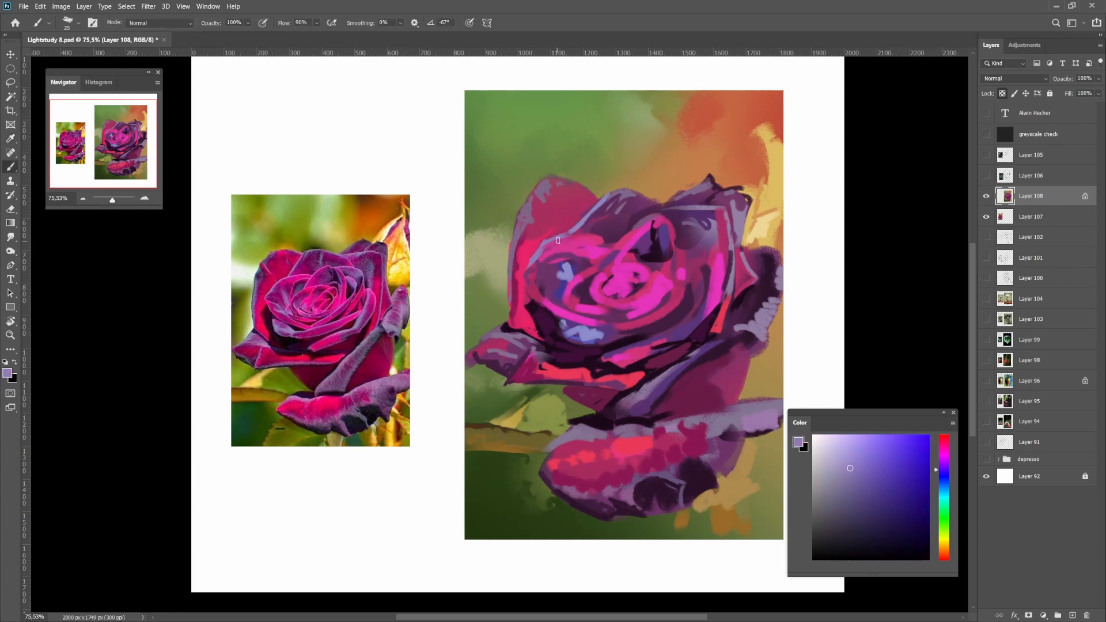
{"action": "left_click", "coordinate": [542, 245], "text": "alt"}
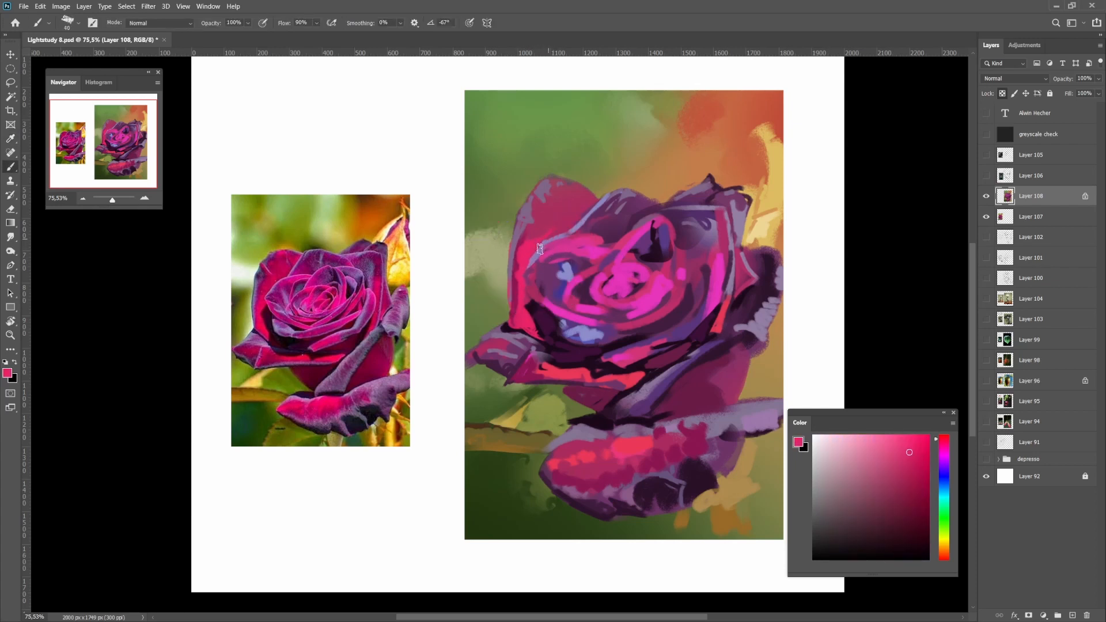
{"action": "left_click", "coordinate": [548, 235], "text": "alt"}
{"action": "left_click_drag", "start_coordinate": [558, 228], "coordinate": [531, 259]}
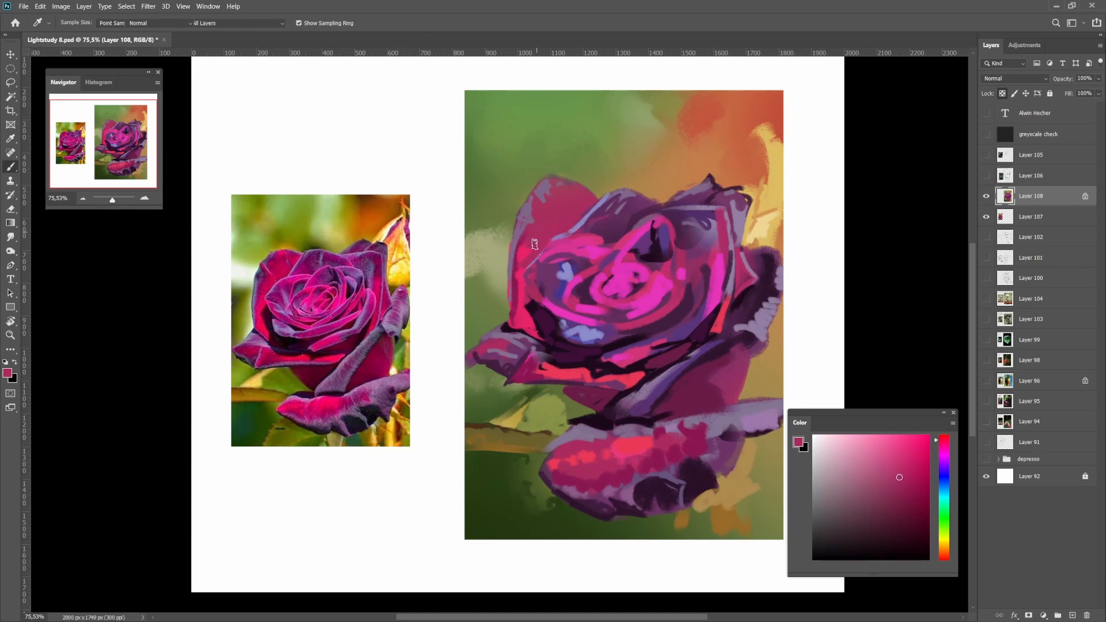
Refine the rim of the inner petal beside the upper-left outer petal with sampled light violet and a more saturated blue-violet
{"action": "left_click", "coordinate": [574, 232], "text": "alt"}
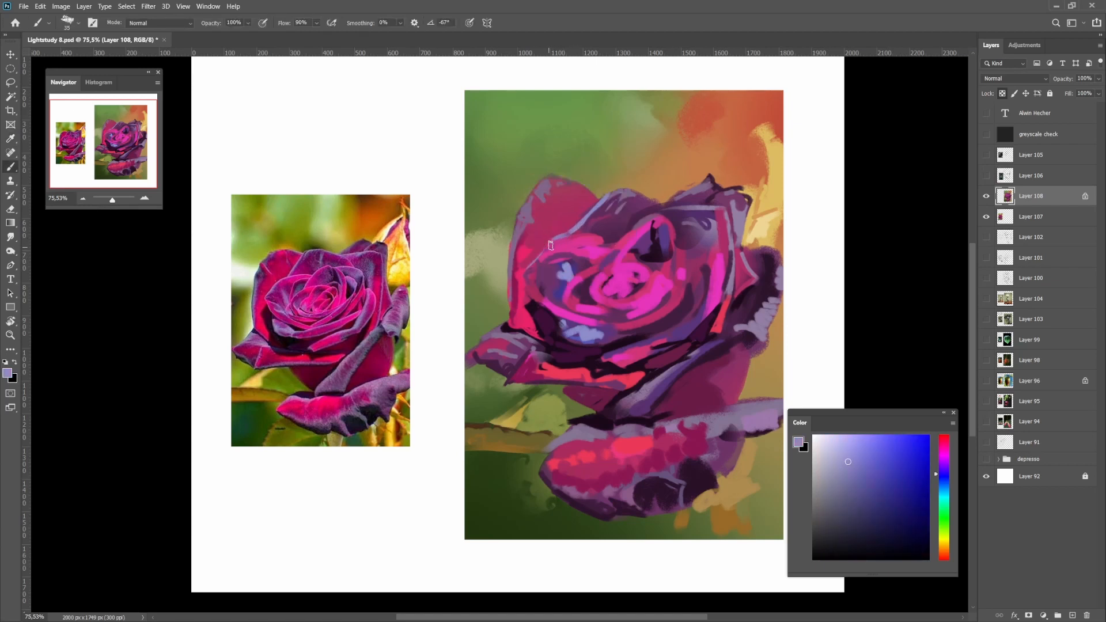
{"action": "key", "text": "bracketleft"}
{"action": "mouse_move", "coordinate": [553, 237]}
{"action": "left_mouse_down"}
{"action": "mouse_move", "coordinate": [525, 270]}
{"action": "mouse_move", "coordinate": [538, 263]}
{"action": "left_mouse_up"}
{"action": "left_click", "coordinate": [873, 460]}
Paint over the spiral strokes in the rose's centre with sampled bright pink, using a larger brush
{"action": "scroll", "coordinate": [518, 308], "scroll_direction": "down", "scroll_amount": 6}
{"action": "scroll", "coordinate": [524, 315], "scroll_direction": "up", "scroll_amount": 4}
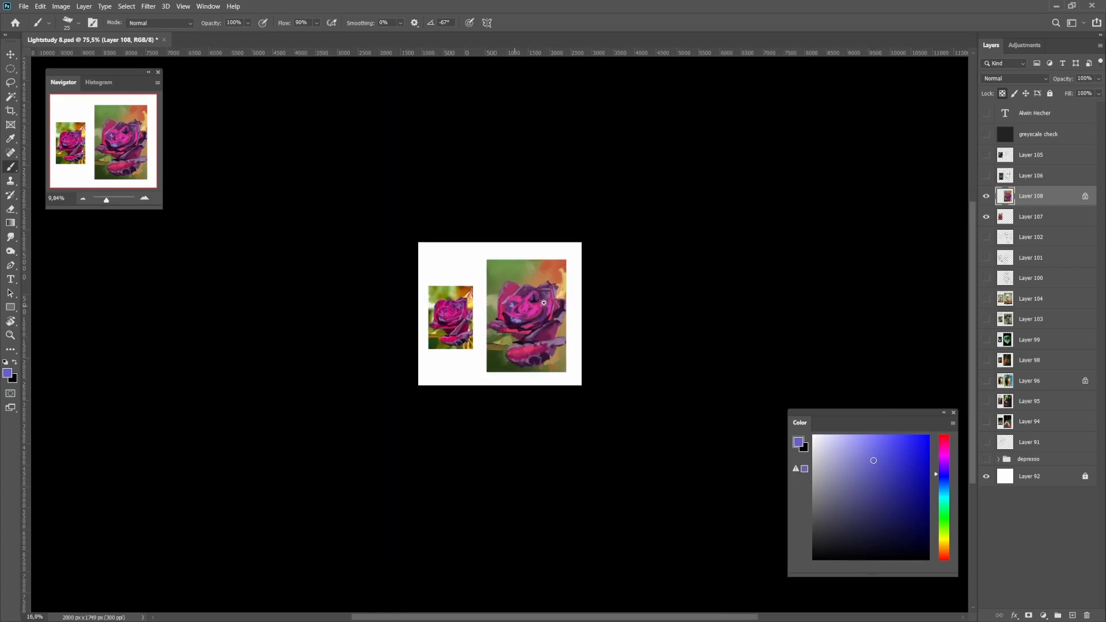
{"action": "left_click", "coordinate": [527, 299], "text": "alt"}
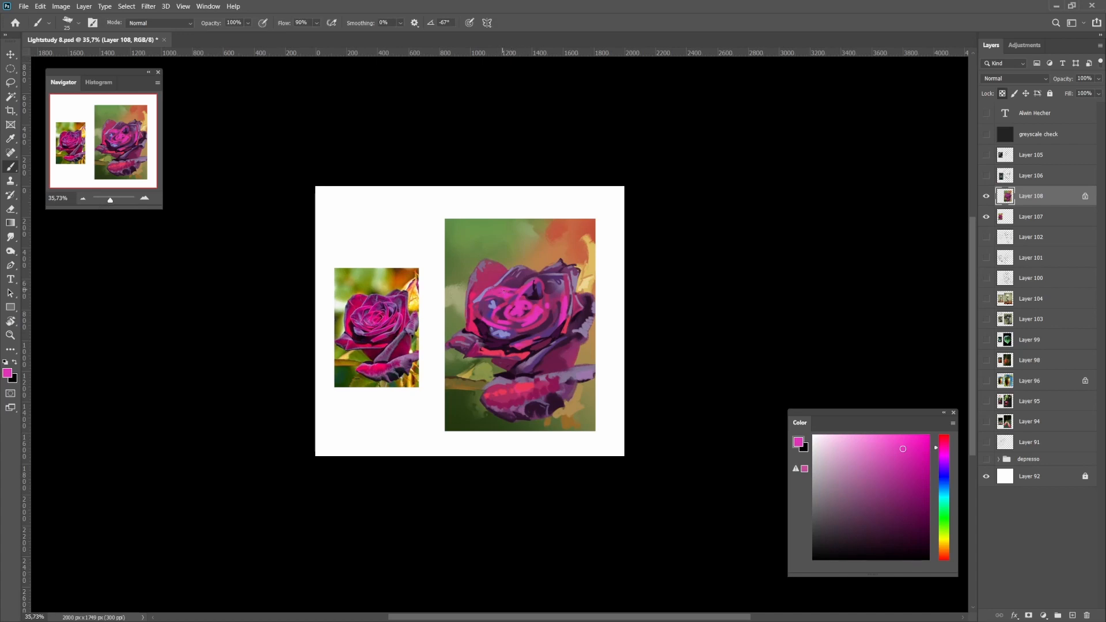
{"action": "scroll", "coordinate": [525, 310], "scroll_direction": "up", "scroll_amount": 1}
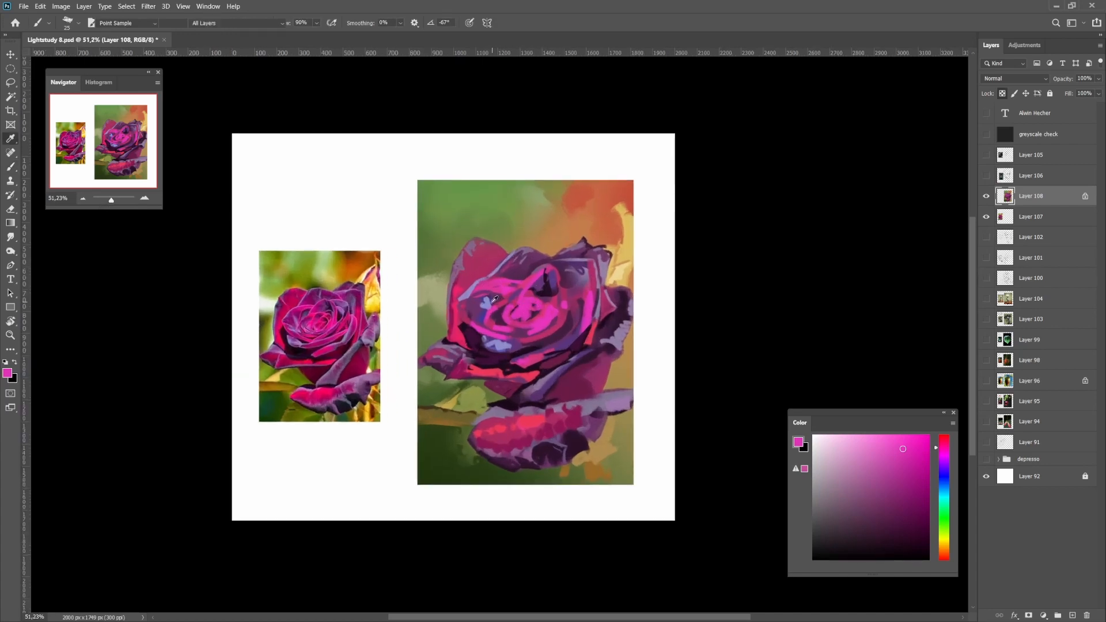
{"action": "left_click", "coordinate": [526, 295], "text": "alt"}
{"action": "left_click", "coordinate": [505, 305], "text": "alt"}
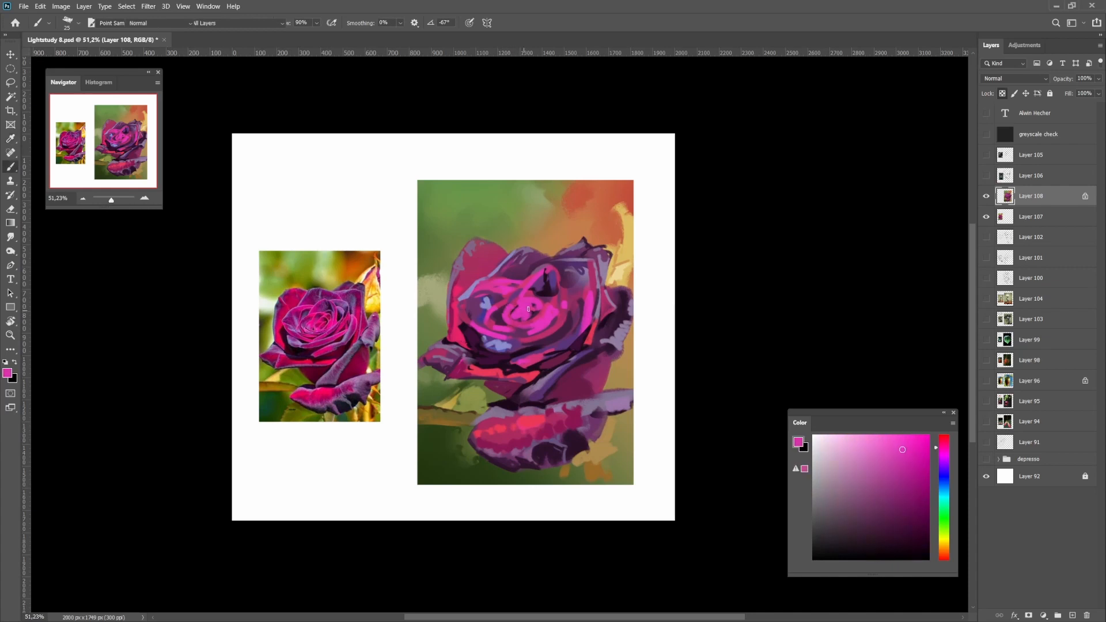
{"action": "key", "text": "]"}
{"action": "mouse_move", "coordinate": [496, 310]}
{"action": "left_mouse_down"}
{"action": "mouse_move", "coordinate": [494, 322]}
{"action": "mouse_move", "coordinate": [538, 315]}
{"action": "left_mouse_up"}
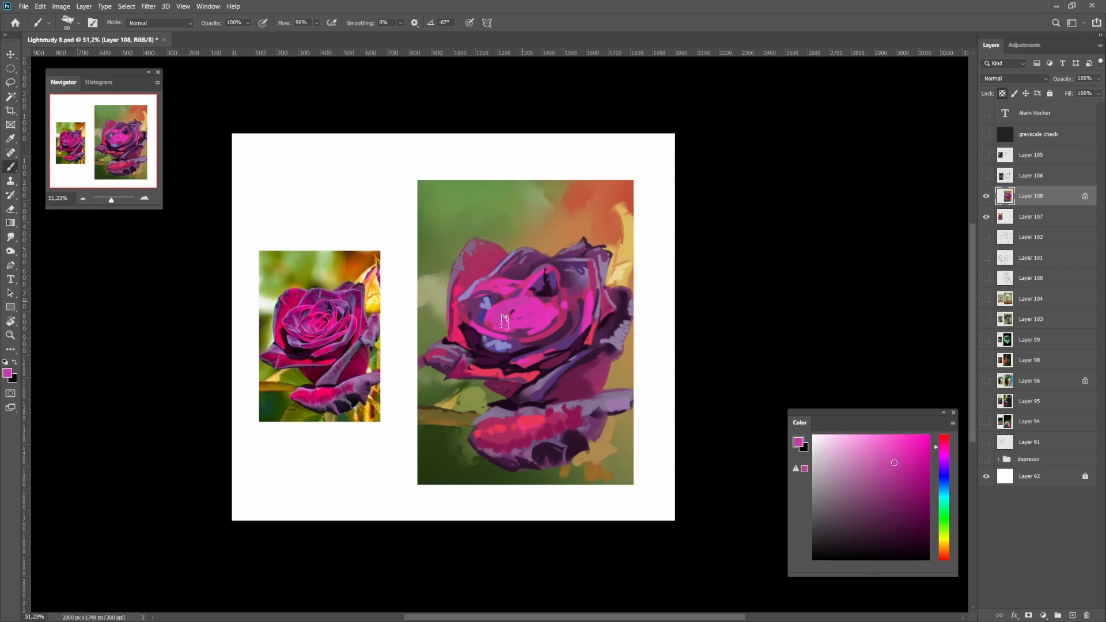
Shift the colour to a slightly redder pink and fill the rose's centre with it as a flat oval
{"action": "left_click", "coordinate": [945, 446]}
{"action": "left_click", "coordinate": [904, 459]}
{"action": "mouse_move", "coordinate": [507, 311]}
{"action": "left_mouse_down"}
{"action": "mouse_move", "coordinate": [516, 324]}
{"action": "mouse_move", "coordinate": [539, 321]}
{"action": "mouse_move", "coordinate": [492, 317]}
{"action": "left_mouse_up"}
Paint the same pink on the peaked inner petal and the inner petals right of the centre, using a smaller brush
{"action": "key", "text": "bracketleft"}
{"action": "key", "text": "bracketleft"}
{"action": "key", "text": "bracketleft"}
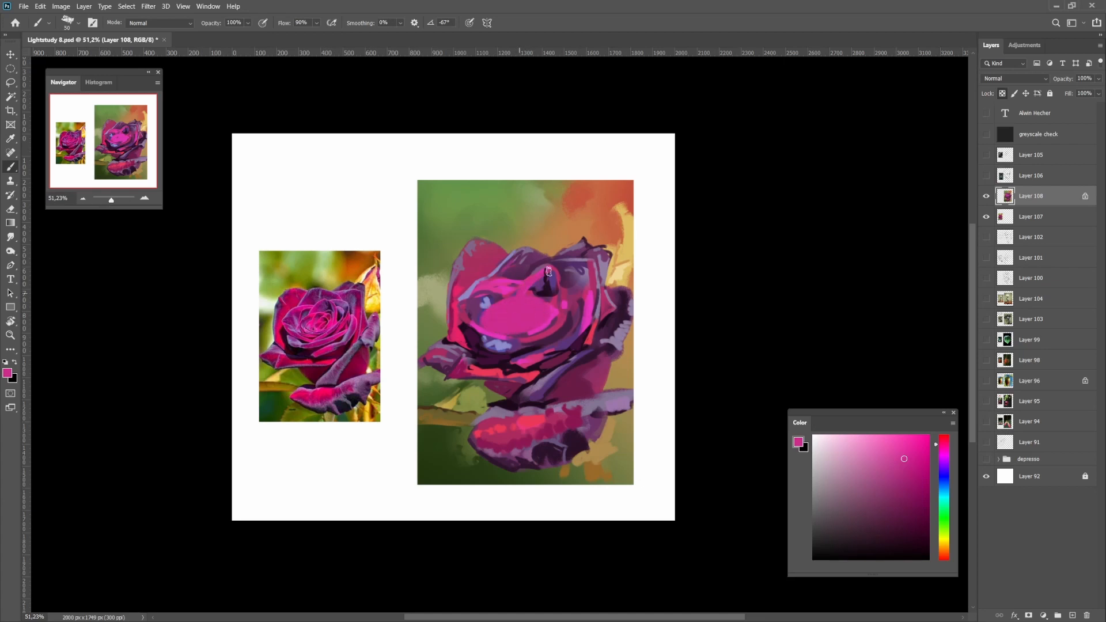
{"action": "key", "text": "bracketleft"}
{"action": "left_click_drag", "start_coordinate": [584, 309], "coordinate": [579, 325]}
Refine the red-pink edge at the left side of the rose with sampled reddish pink and a smaller brush
{"action": "scroll", "coordinate": [475, 307], "scroll_direction": "up", "scroll_amount": 2}
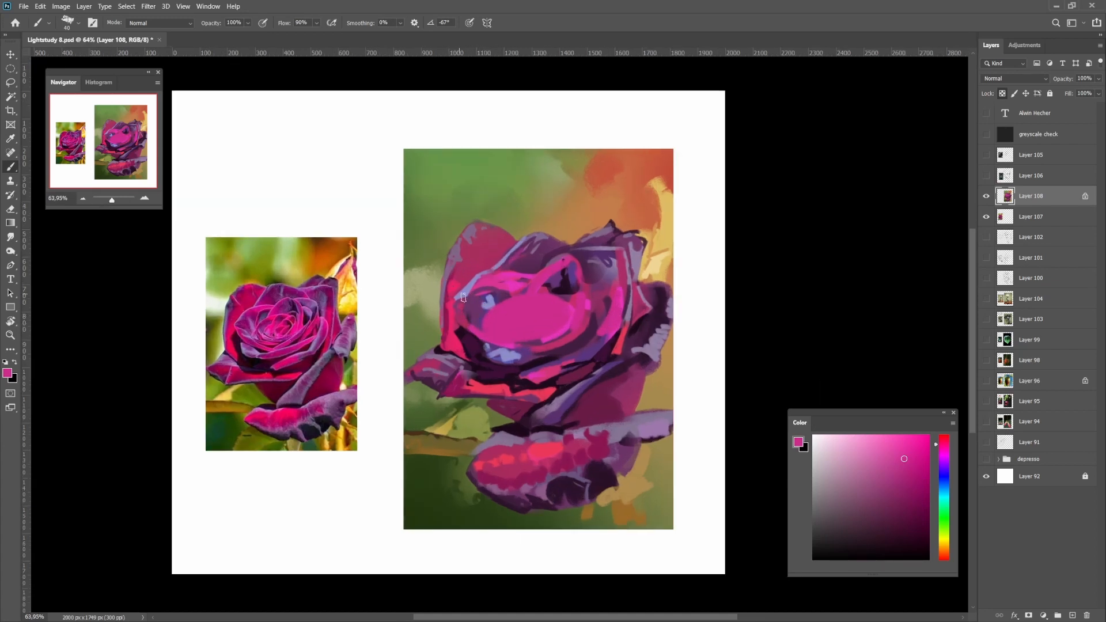
{"action": "left_click", "coordinate": [458, 326], "text": "alt"}
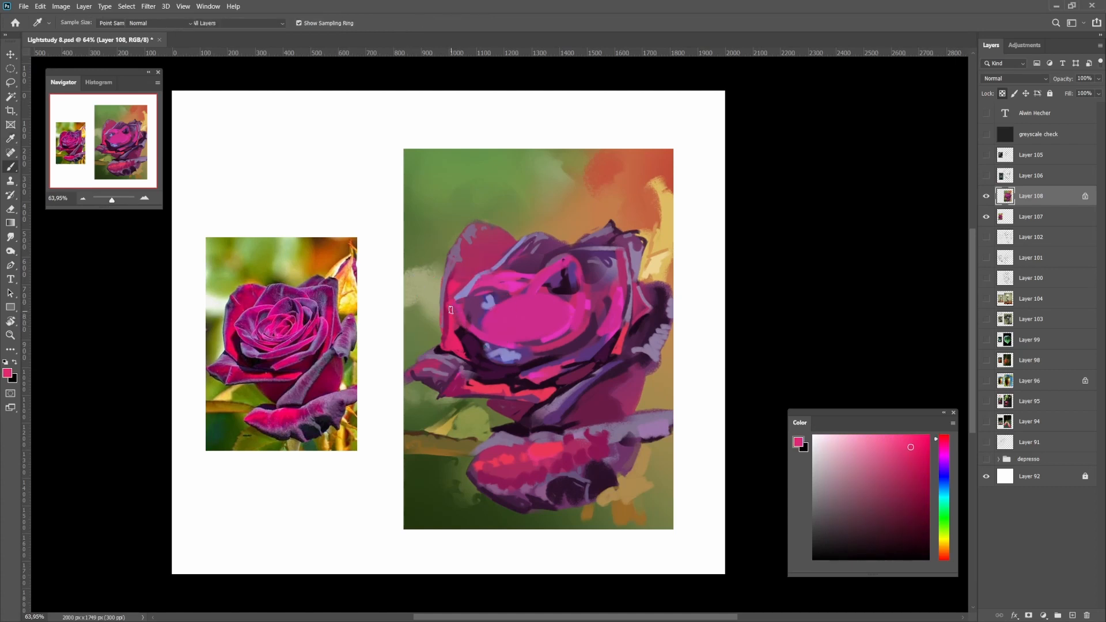
{"action": "left_click_drag", "start_coordinate": [482, 323], "coordinate": [478, 328]}
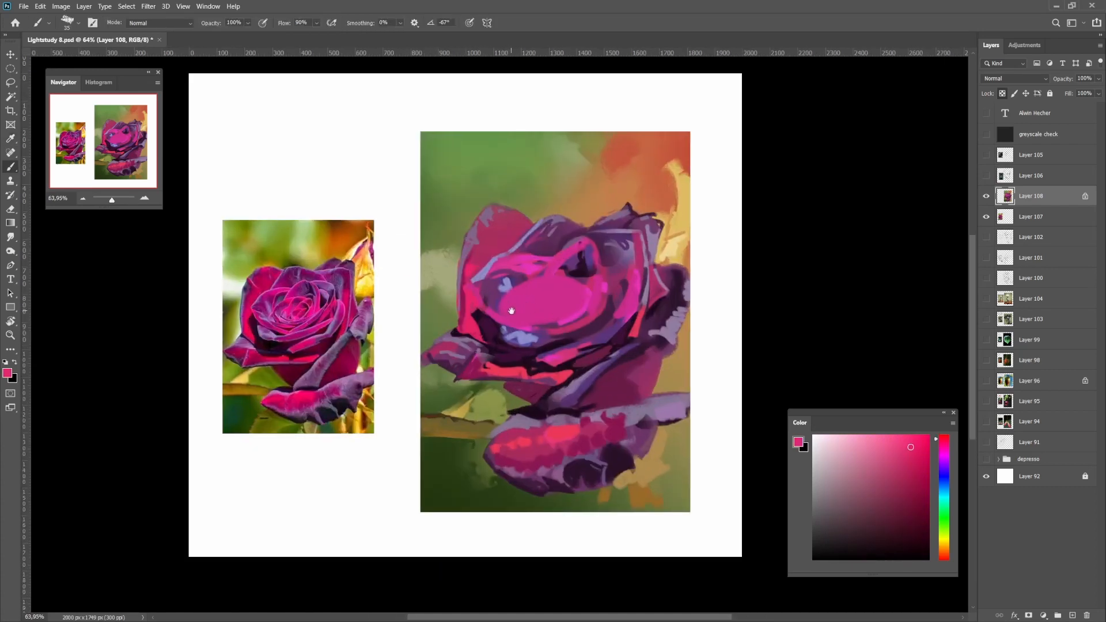
{"action": "left_click", "coordinate": [480, 316], "text": "alt"}
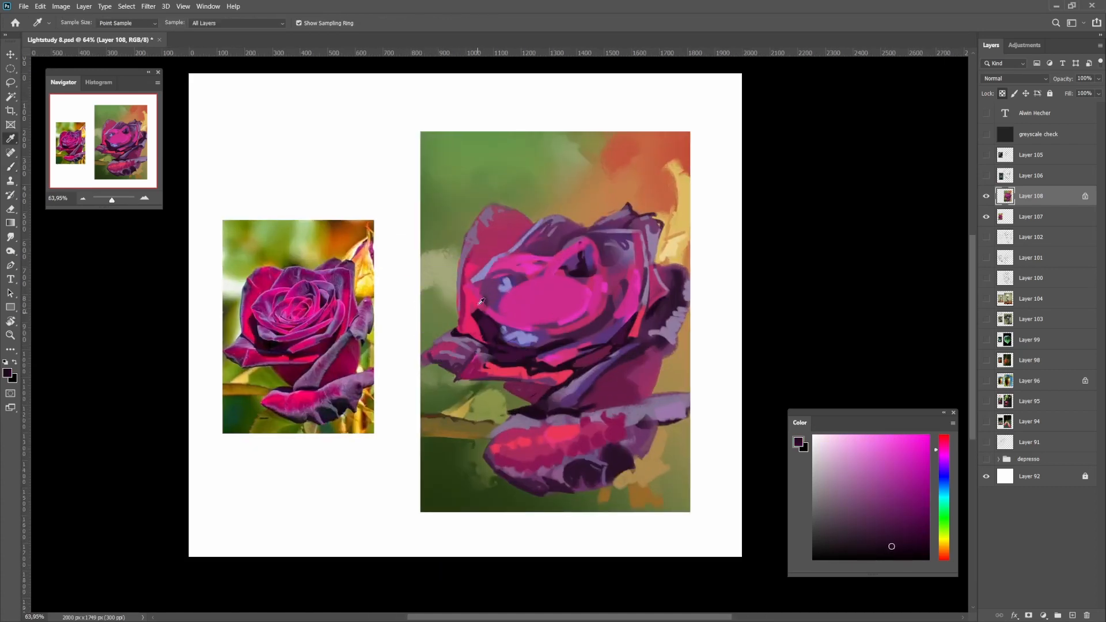
{"action": "left_click_drag", "start_coordinate": [473, 296], "coordinate": [475, 320]}
{"action": "key", "text": "ctrl+z"}
{"action": "left_click", "coordinate": [476, 308], "text": "alt"}
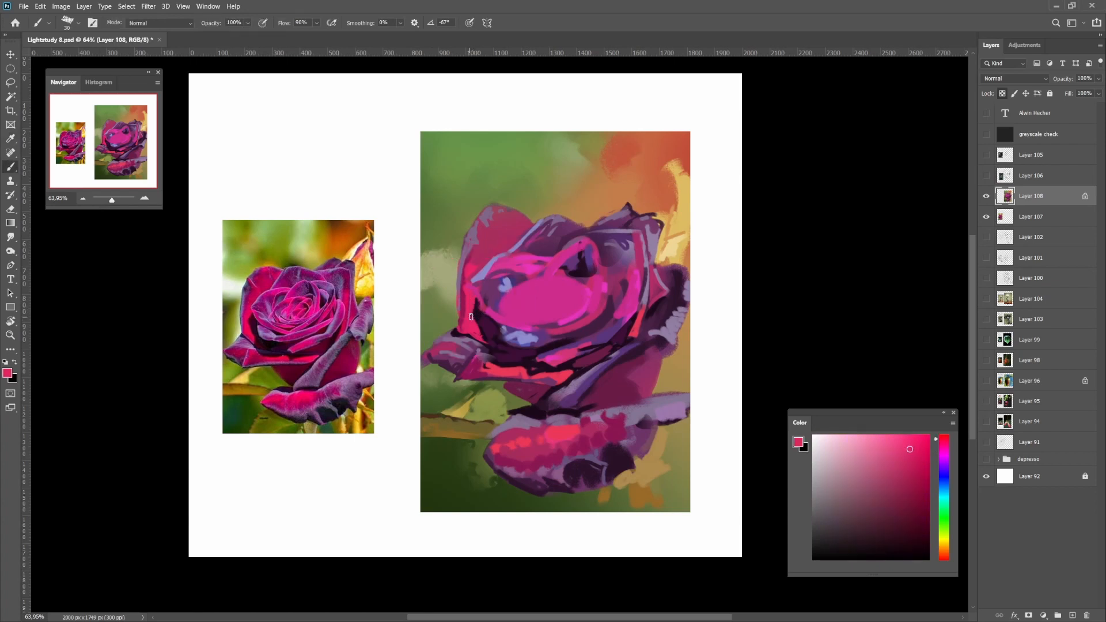
{"action": "scroll", "coordinate": [470, 329], "scroll_direction": "down", "scroll_amount": 3}
{"action": "scroll", "coordinate": [499, 305], "scroll_direction": "up", "scroll_amount": 3}
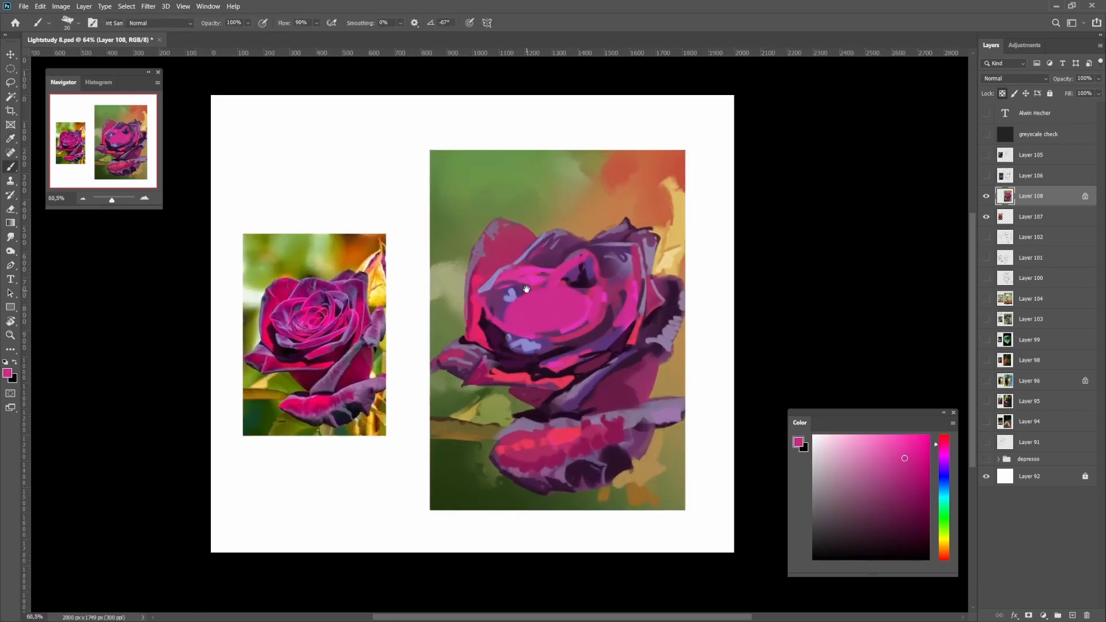
Paint the shadowed inner petal left of the pink centre with sampled blue-violet and muted purple tones
{"action": "scroll", "coordinate": [500, 305], "scroll_direction": "up", "scroll_amount": 1}
{"action": "left_click", "coordinate": [514, 291], "text": "alt"}
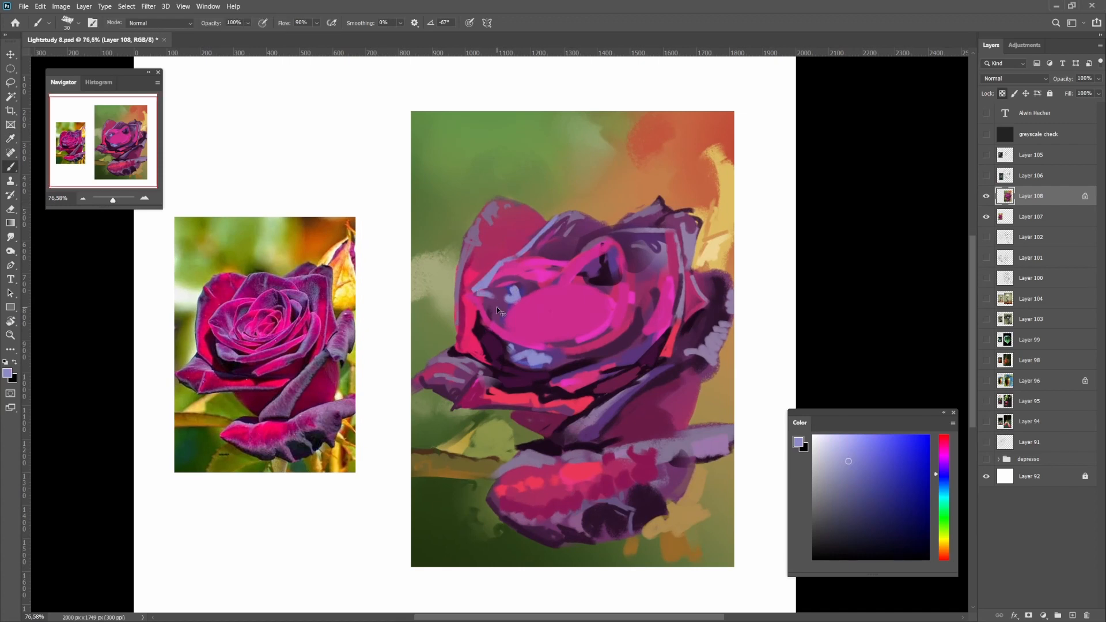
{"action": "left_click", "coordinate": [493, 302], "text": "alt"}
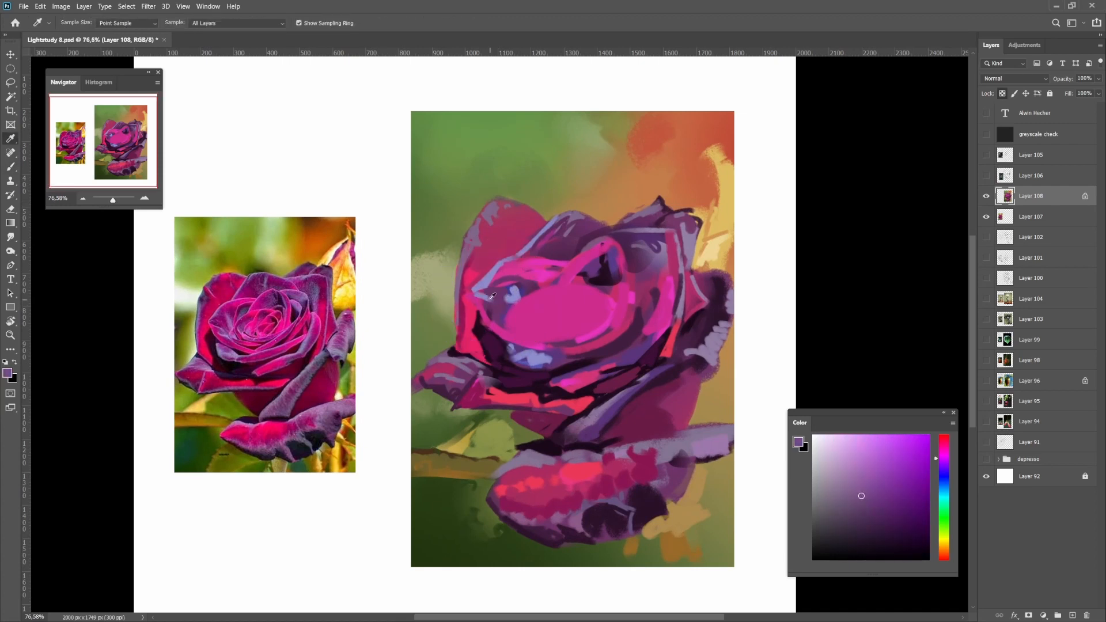
{"action": "left_click", "coordinate": [494, 293], "text": "alt"}
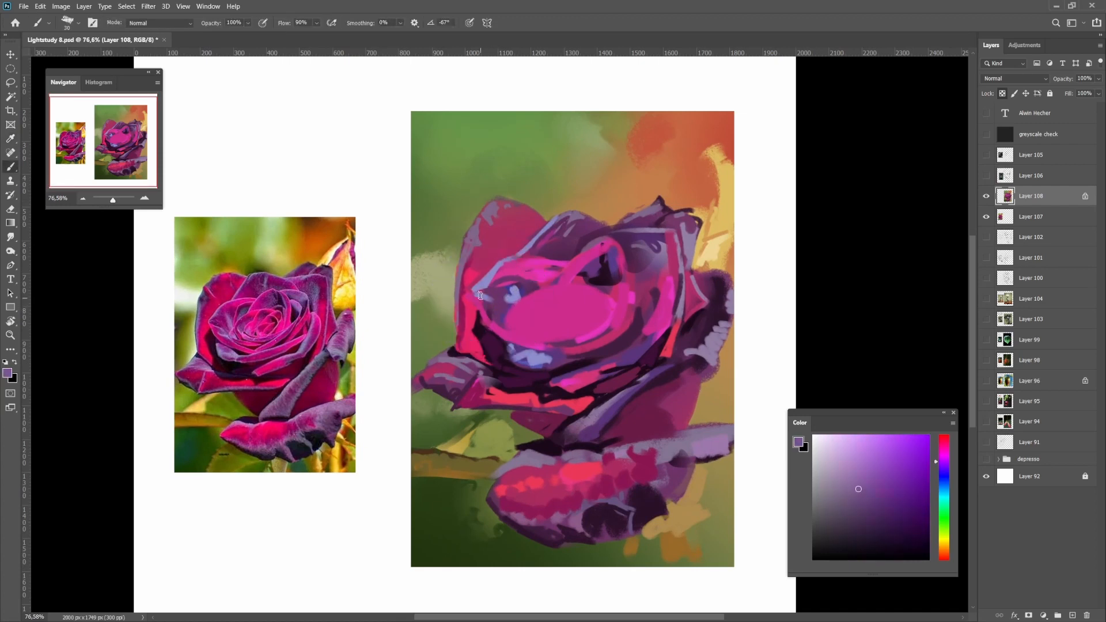
{"action": "left_click", "coordinate": [493, 306], "text": "alt"}
{"action": "left_click", "coordinate": [502, 312], "text": "alt"}
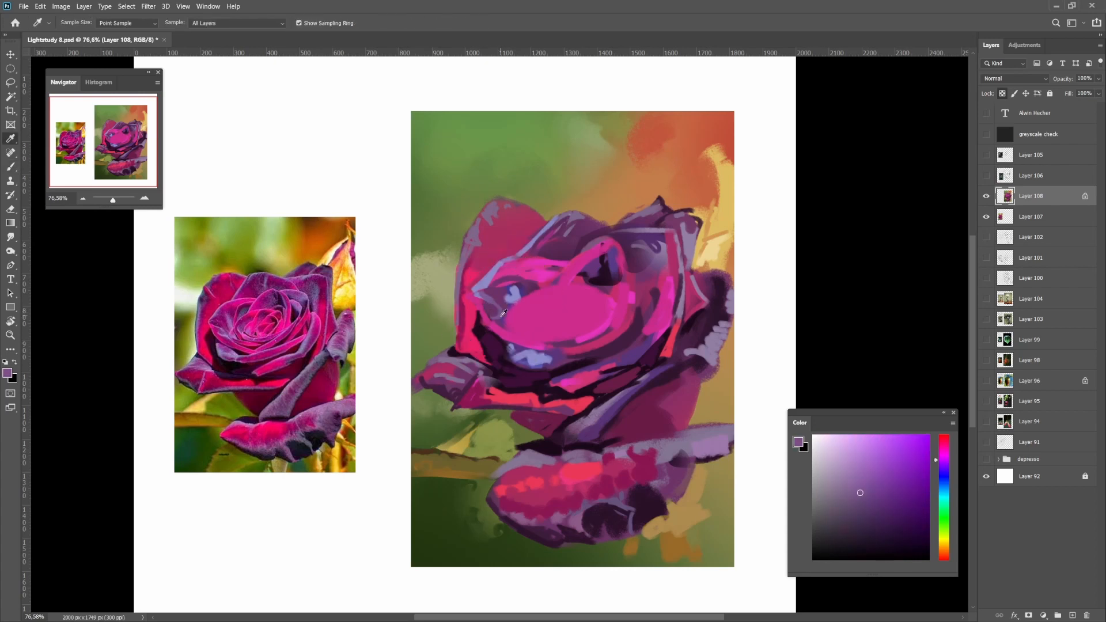
Cover the light-blue patch on the inner petal left of the centre with sampled darker purple and muted violet
{"action": "scroll", "coordinate": [503, 312], "scroll_direction": "down", "scroll_amount": 5}
{"action": "scroll", "coordinate": [506, 306], "scroll_direction": "up", "scroll_amount": 4}
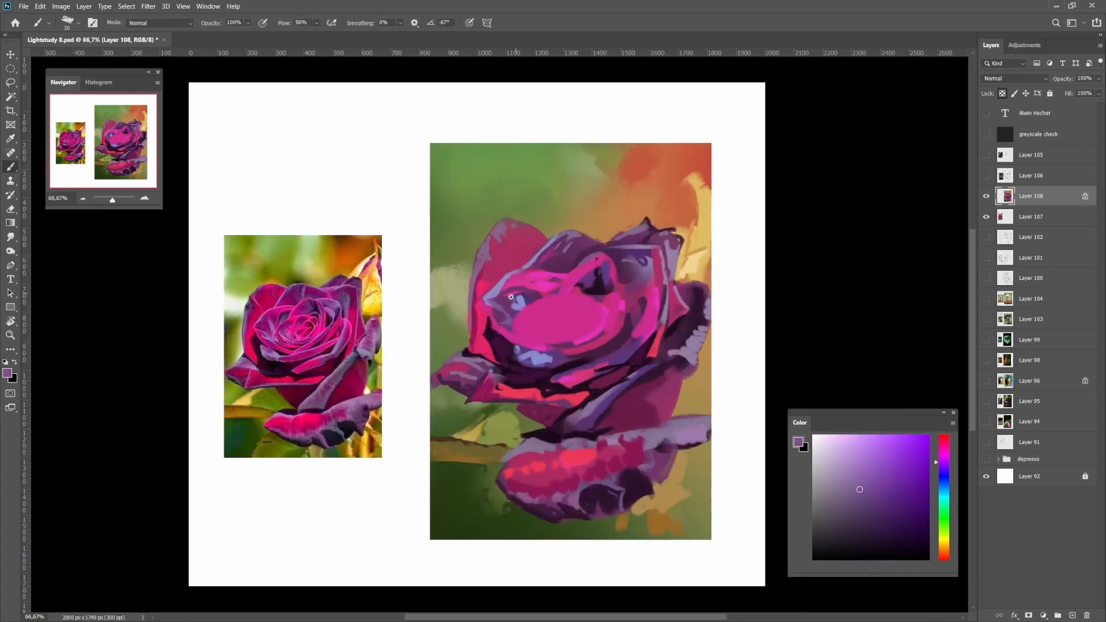
{"action": "scroll", "coordinate": [510, 296], "scroll_direction": "up", "scroll_amount": 2}
{"action": "left_click", "coordinate": [523, 307], "text": "alt"}
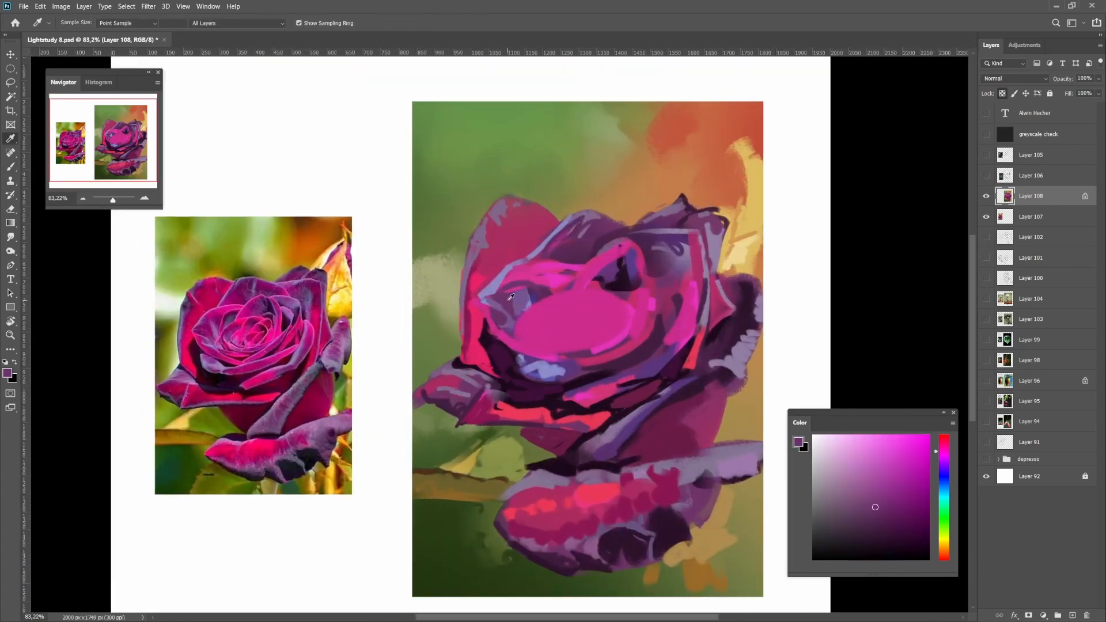
{"action": "left_click", "coordinate": [530, 250], "text": "alt"}
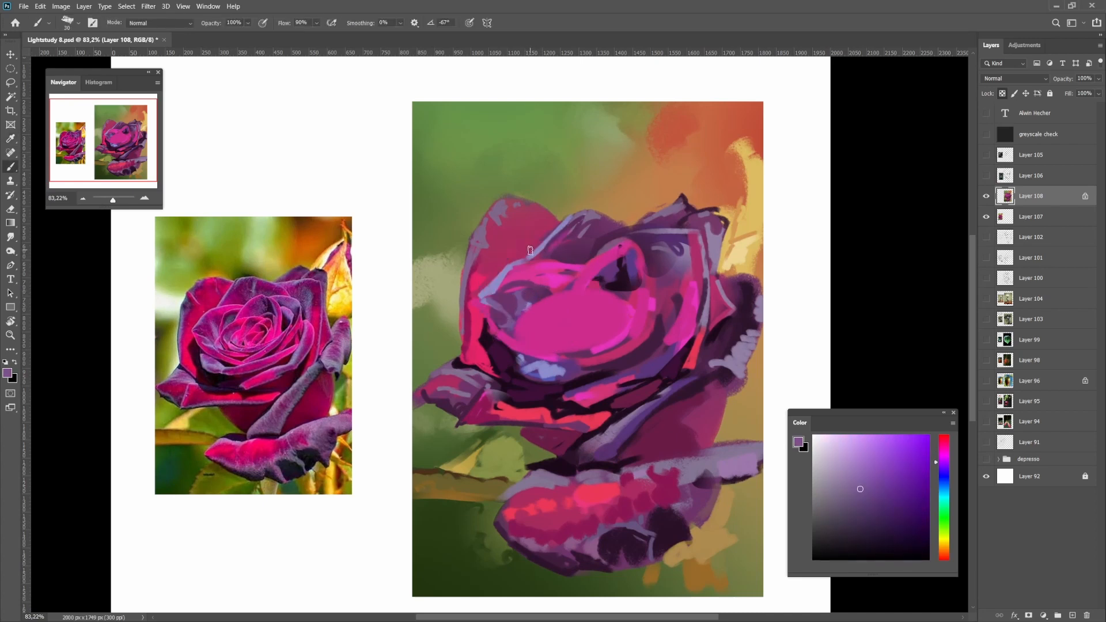
{"action": "left_click", "coordinate": [538, 303], "text": "alt"}
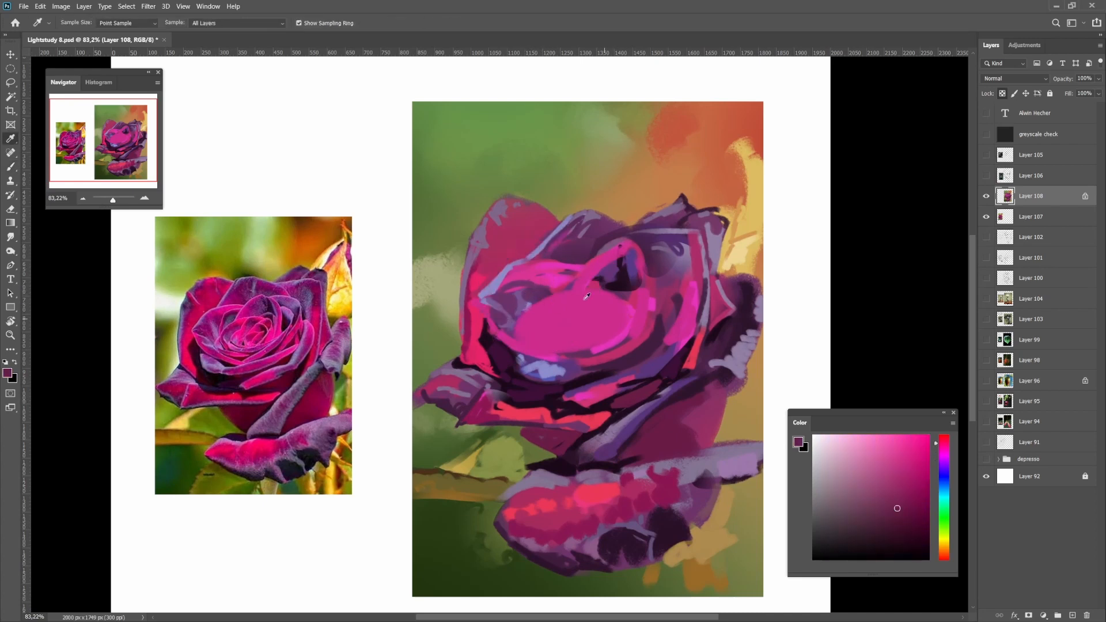
Shade the left part of the rose's centre with a dark magenta gradient inside a lasso selection, and deselect it
{"action": "key", "text": "l"}
{"action": "mouse_move", "coordinate": [538, 303]}
{"action": "left_mouse_down"}
{"action": "mouse_move", "coordinate": [527, 305]}
{"action": "mouse_move", "coordinate": [540, 286]}
{"action": "left_mouse_up"}
{"action": "key", "text": "g"}
{"action": "key", "text": "ctrl+d"}
{"action": "scroll", "coordinate": [550, 294], "scroll_direction": "down", "scroll_amount": 2}
{"action": "scroll", "coordinate": [554, 297], "scroll_direction": "up", "scroll_amount": 3}
{"action": "key", "text": "l"}
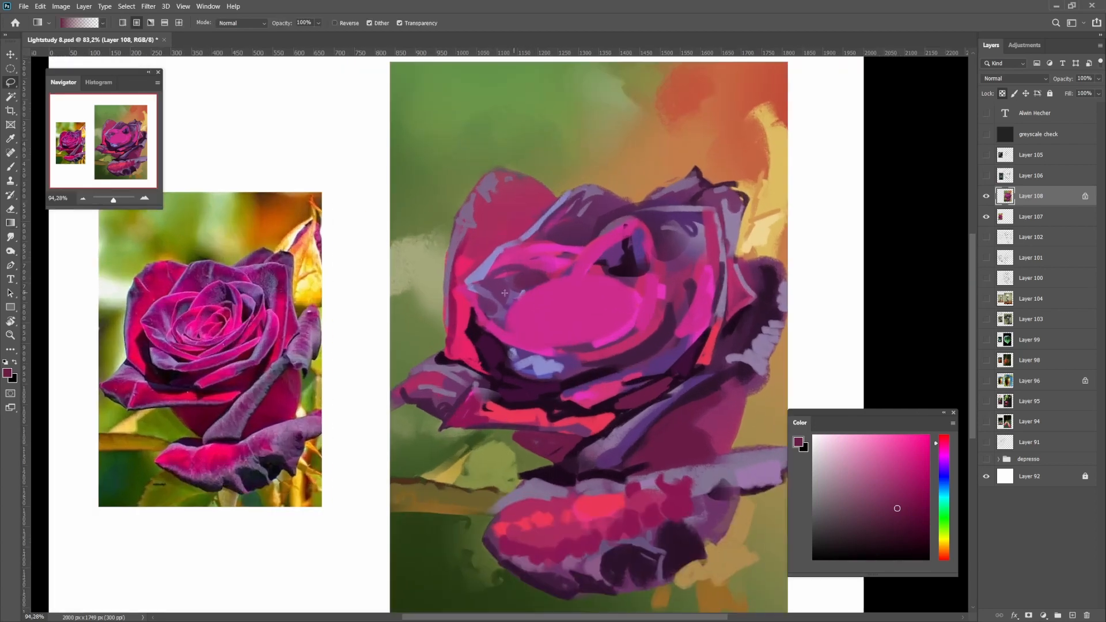
{"action": "scroll", "coordinate": [504, 293], "scroll_direction": "down", "scroll_amount": 4}
{"action": "scroll", "coordinate": [527, 271], "scroll_direction": "up", "scroll_amount": 2}
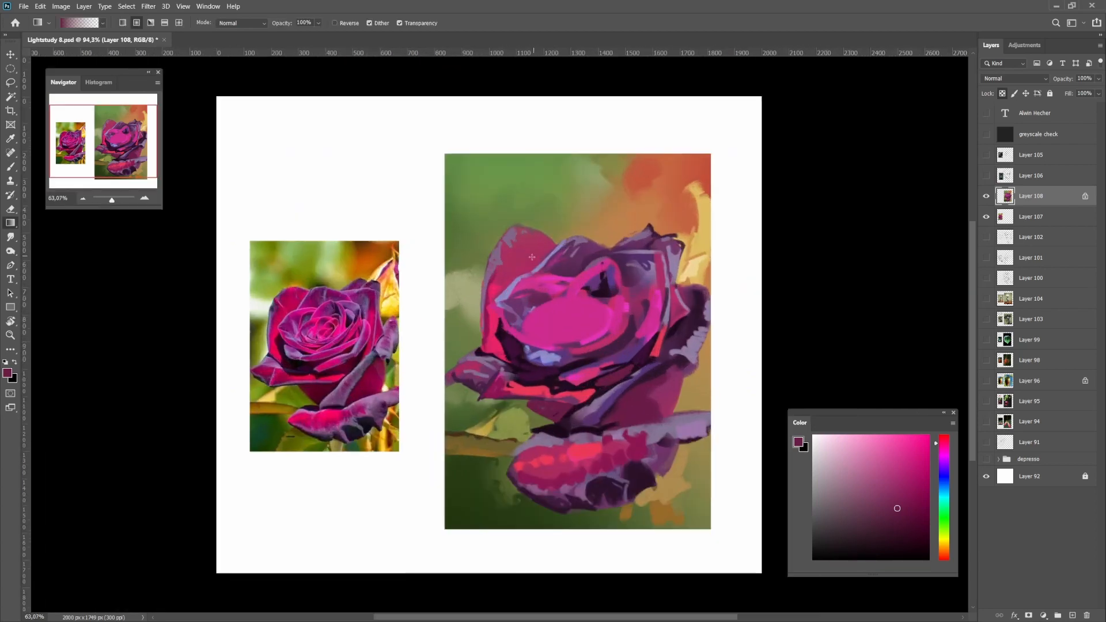
Lasso the inside of the upper-left outer petal and brighten it with a gradient in a sampled pink-red
{"action": "scroll", "coordinate": [527, 271], "scroll_direction": "up", "scroll_amount": 2}
{"action": "key", "text": "b"}
{"action": "left_click", "coordinate": [504, 290], "text": "alt"}
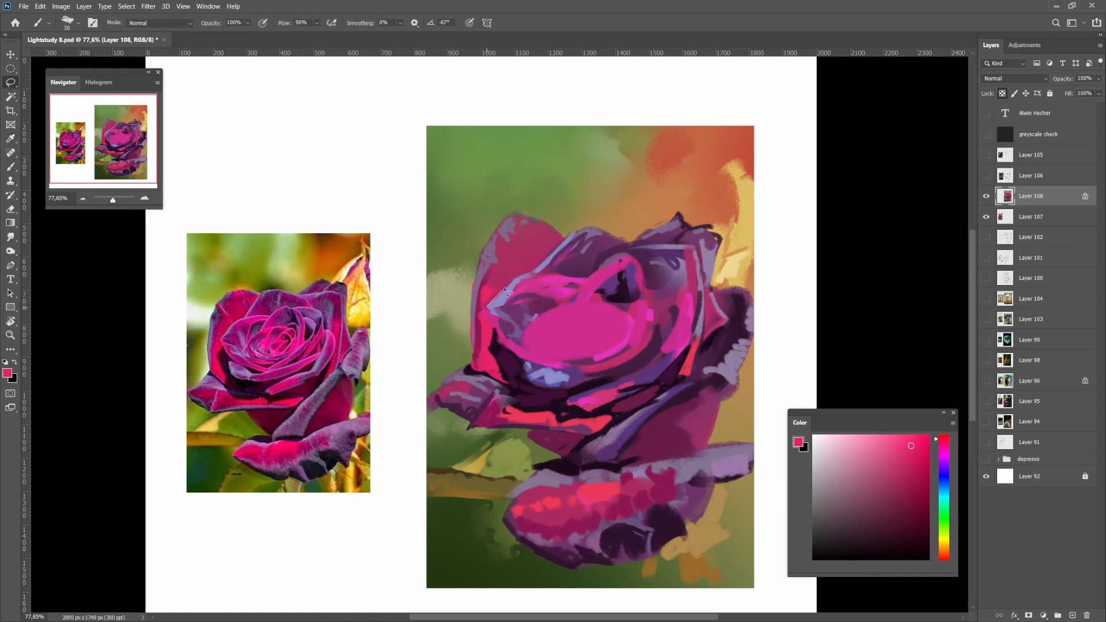
{"action": "mouse_move", "coordinate": [524, 278]}
{"action": "left_mouse_down"}
{"action": "mouse_move", "coordinate": [557, 236]}
{"action": "mouse_move", "coordinate": [463, 271]}
{"action": "mouse_move", "coordinate": [489, 307]}
{"action": "left_mouse_up"}
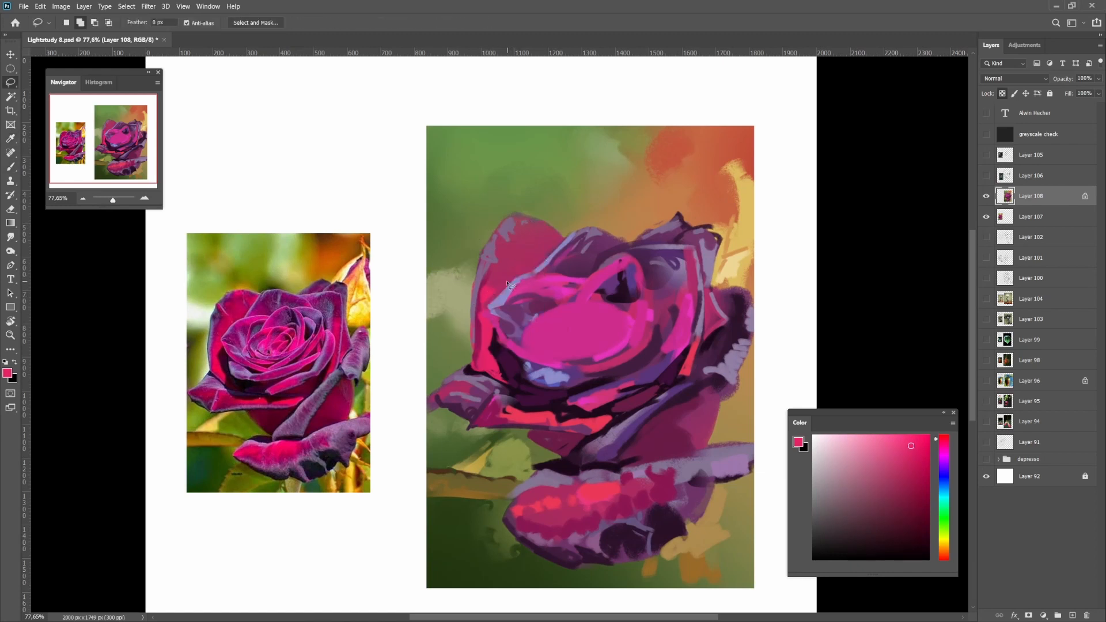
{"action": "key", "text": "g"}
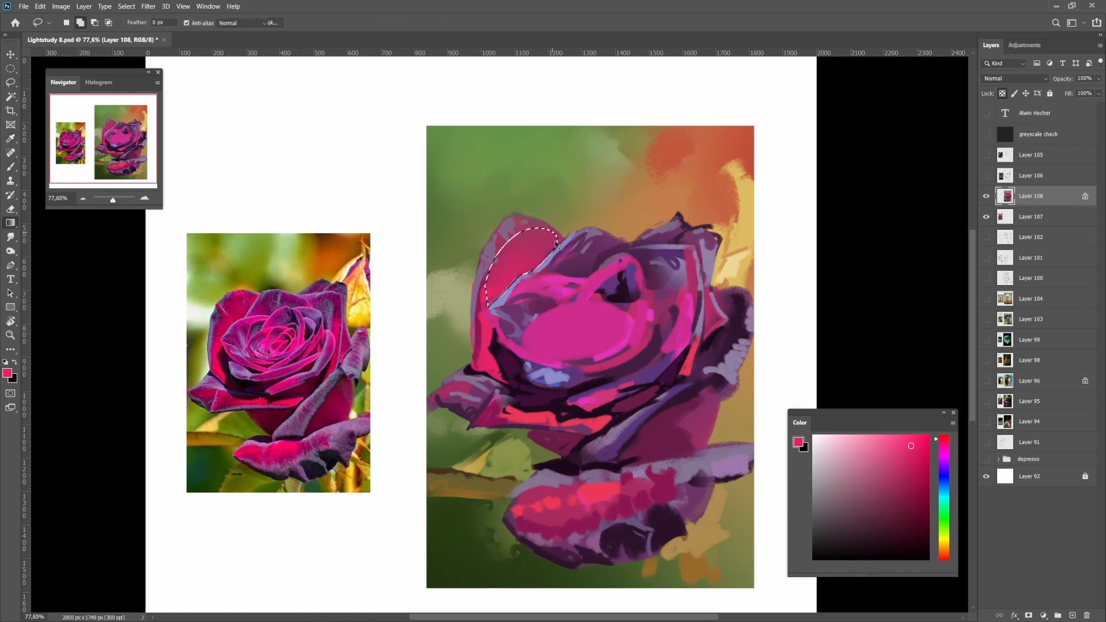
{"action": "scroll", "coordinate": [558, 270], "scroll_direction": "down", "scroll_amount": 3}
{"action": "scroll", "coordinate": [558, 270], "scroll_direction": "up", "scroll_amount": 3}
Add thin sampled lavender strokes to the upper-left petal with a 10 px brush and a pink-red accent near its tip with a 20 px brush
{"action": "key", "text": "b"}
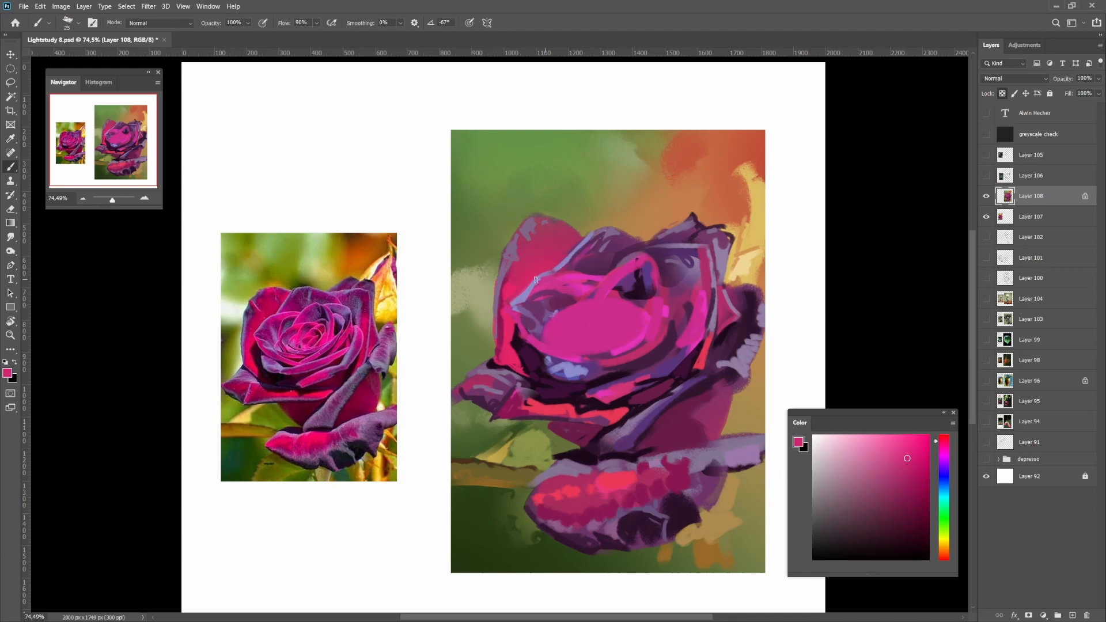
{"action": "left_click", "coordinate": [536, 280], "text": "alt"}
{"action": "key", "text": "bracketleft"}
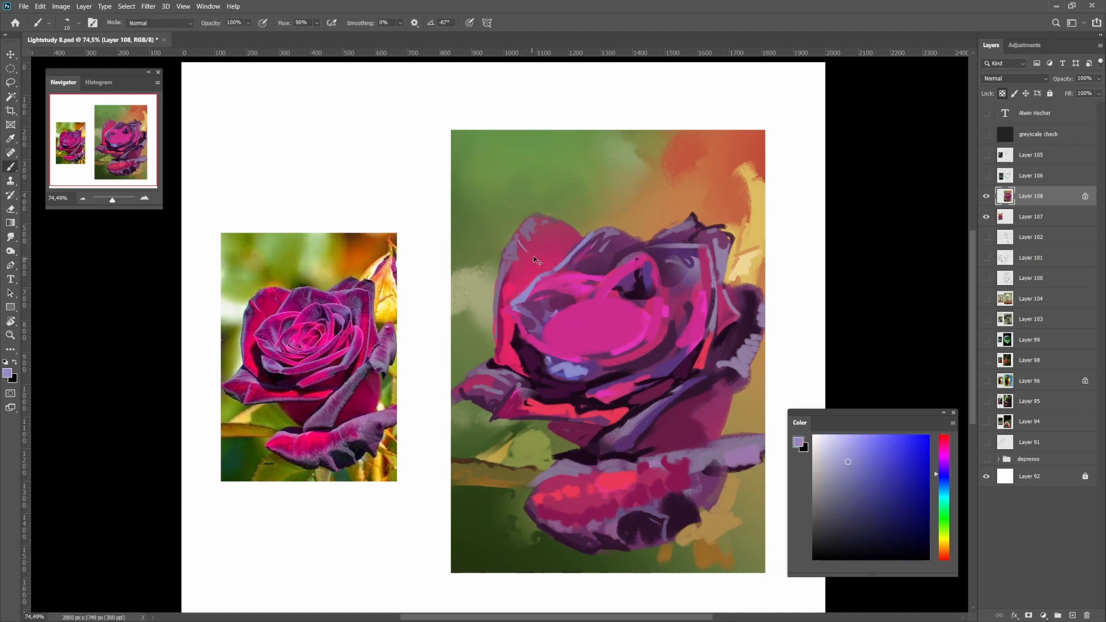
{"action": "left_click", "coordinate": [510, 288], "text": "alt"}
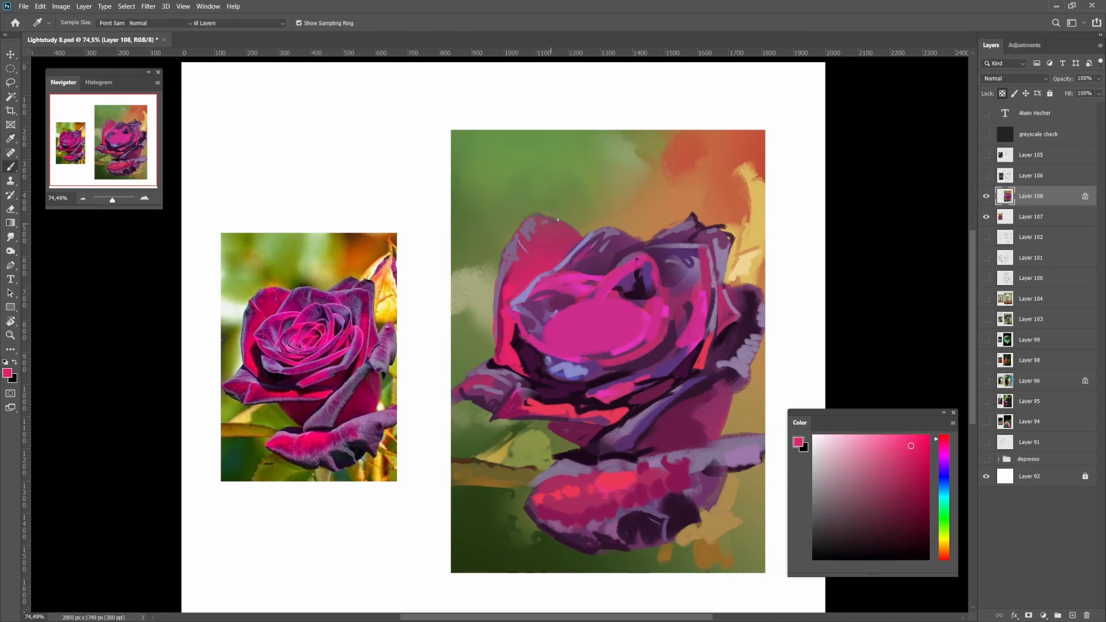
{"action": "key", "text": "bracketright"}
{"action": "scroll", "coordinate": [626, 232], "scroll_direction": "down", "scroll_amount": 5}
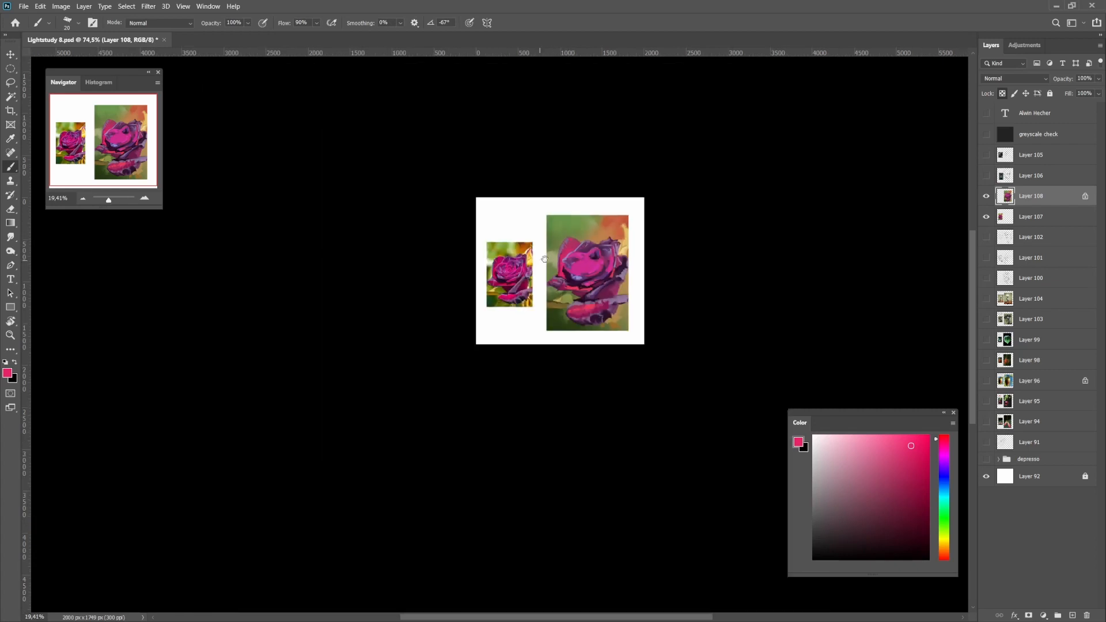
{"action": "scroll", "coordinate": [626, 231], "scroll_direction": "up", "scroll_amount": 4}
Paint fine sampled lavender highlights along the upper-left petal with a 10 px brush
{"action": "key", "text": "bracketleft"}
{"action": "left_click", "coordinate": [586, 245], "text": "alt"}
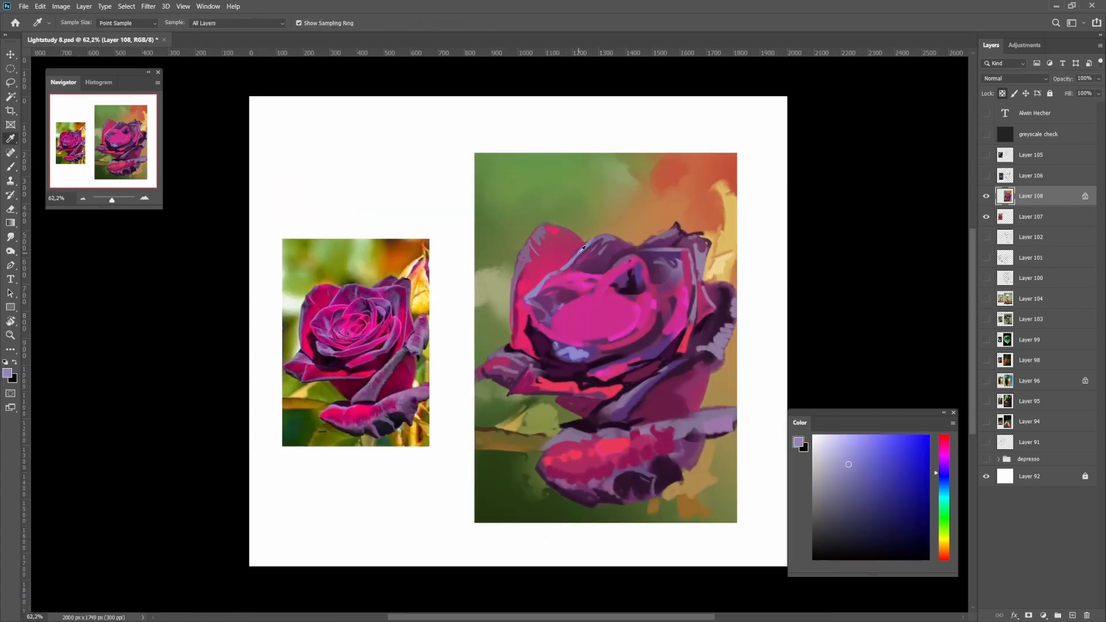
{"action": "left_click", "coordinate": [588, 248], "text": "alt"}
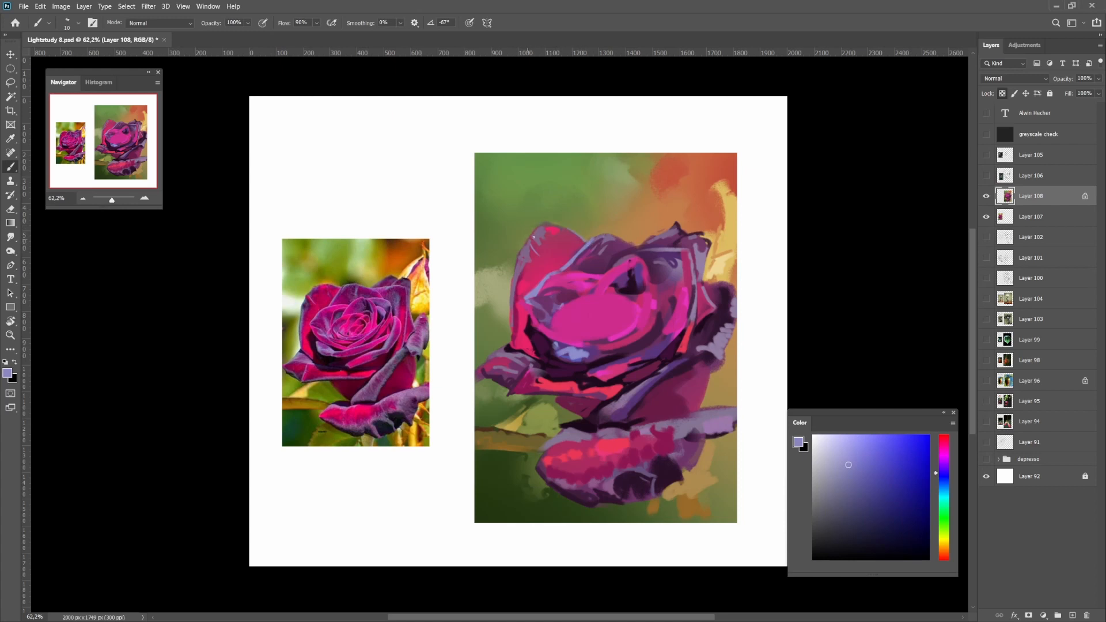
Darken the left rim of the upper-left petal with a sampled dark purple and a 25 px brush
{"action": "left_click", "coordinate": [601, 261], "text": "alt"}
{"action": "key", "text": "bracketright"}
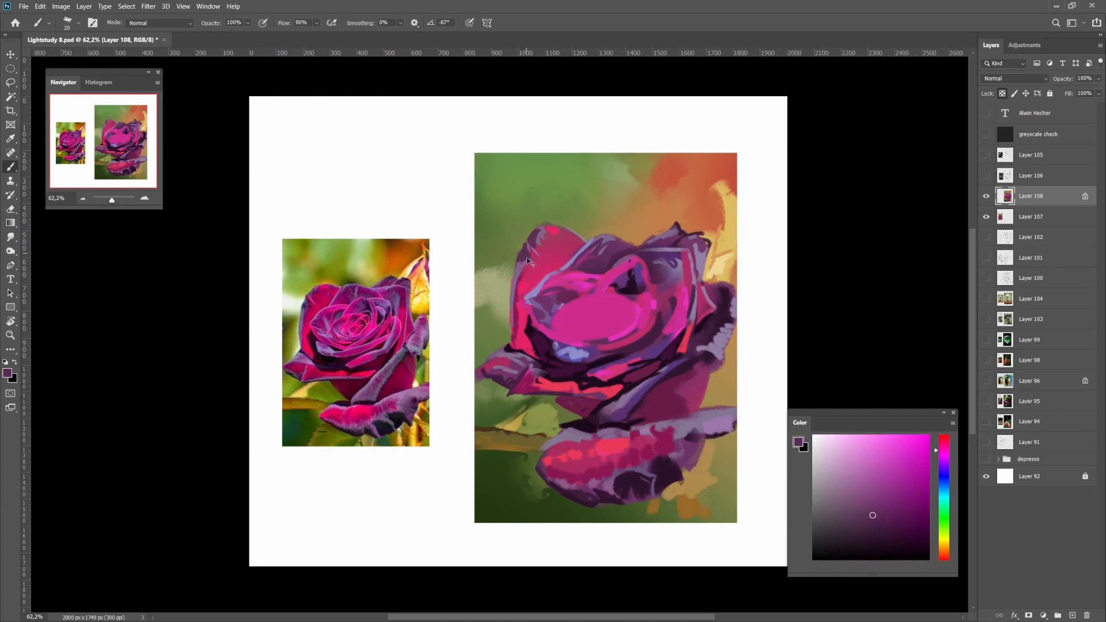
{"action": "scroll", "coordinate": [530, 262], "scroll_direction": "down", "scroll_amount": 5}
{"action": "scroll", "coordinate": [531, 284], "scroll_direction": "up", "scroll_amount": 6}
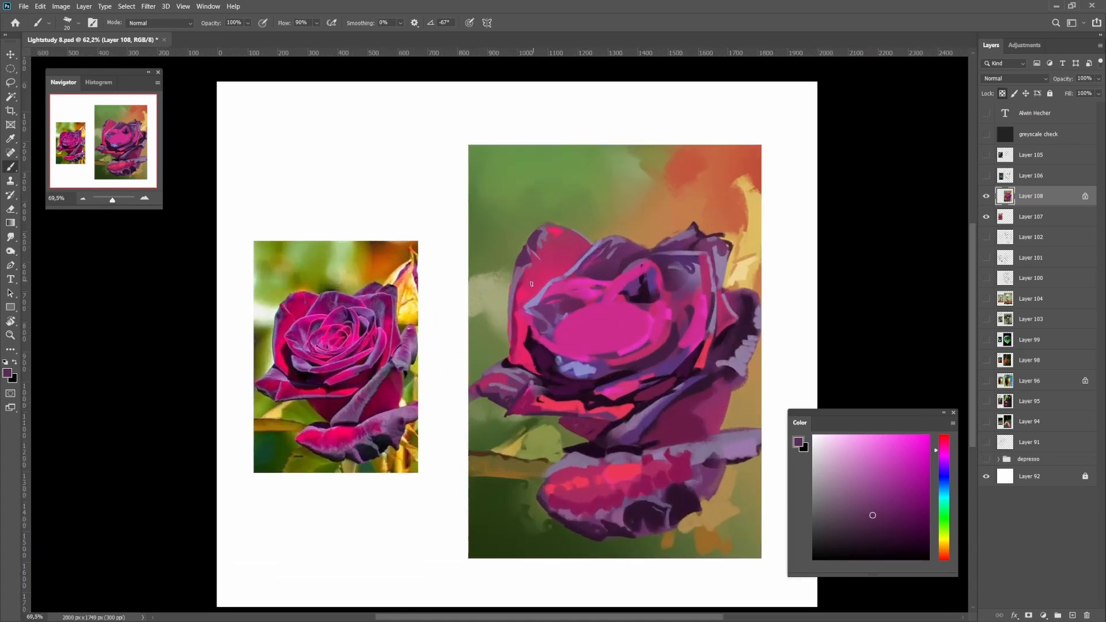
{"action": "key", "text": "bracketright"}
{"action": "left_click_drag", "start_coordinate": [527, 262], "coordinate": [514, 329]}
Paint lavender accents along the rose's left outer edge and outline it in dark plum with a 15 px brush
{"action": "left_click", "coordinate": [518, 322], "text": "alt"}
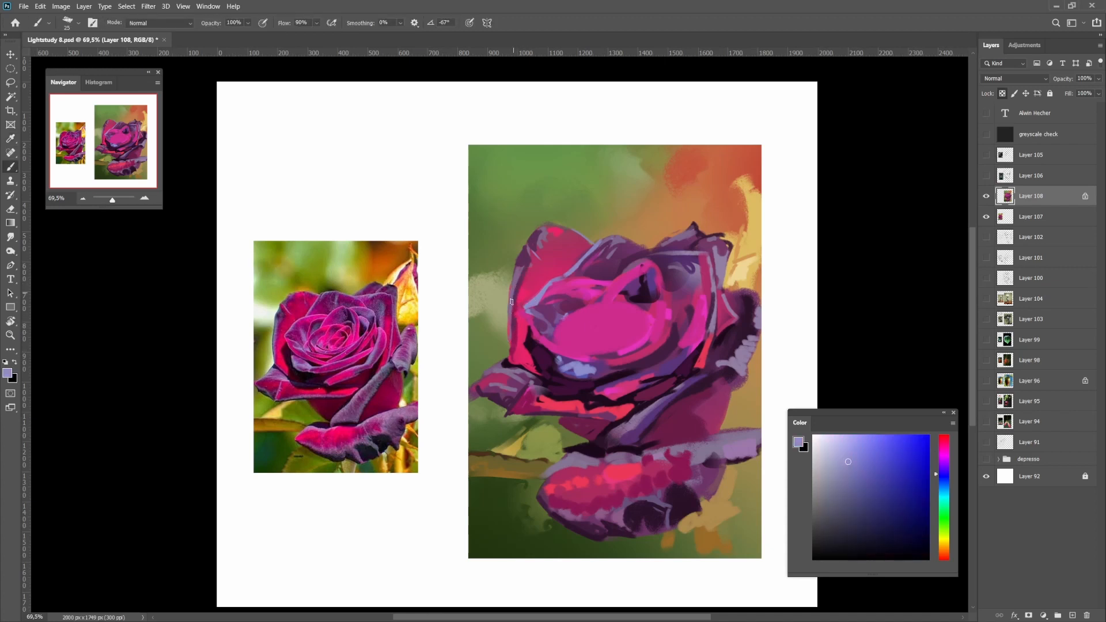
{"action": "left_click", "coordinate": [512, 306], "text": "alt"}
{"action": "left_click", "coordinate": [512, 304], "text": "alt"}
{"action": "left_click", "coordinate": [520, 285], "text": "alt"}
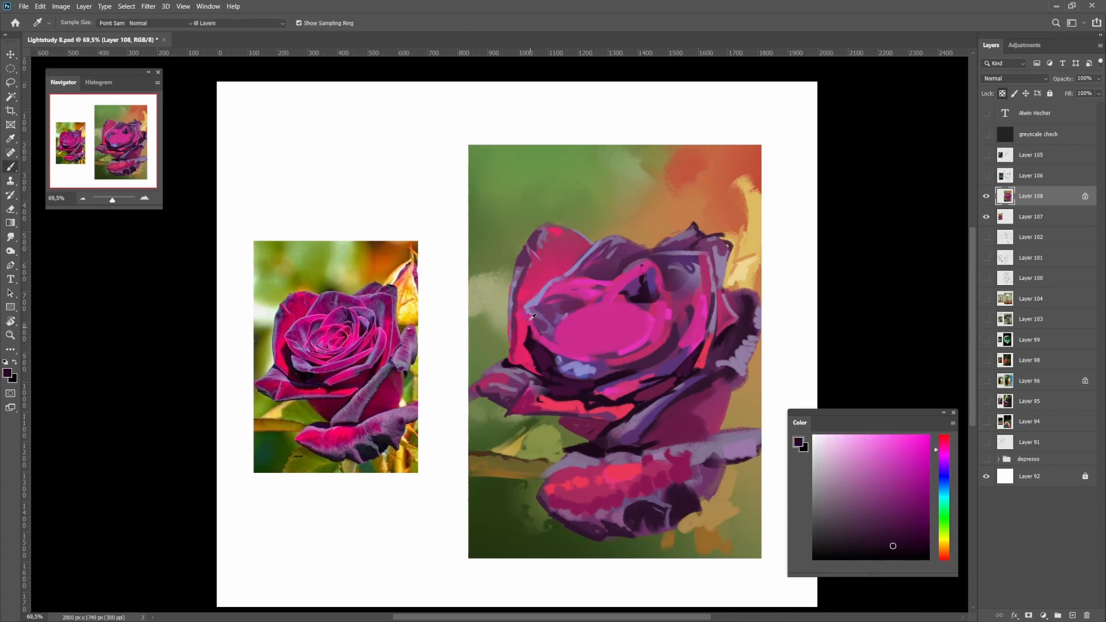
{"action": "key", "text": "bracketleft"}
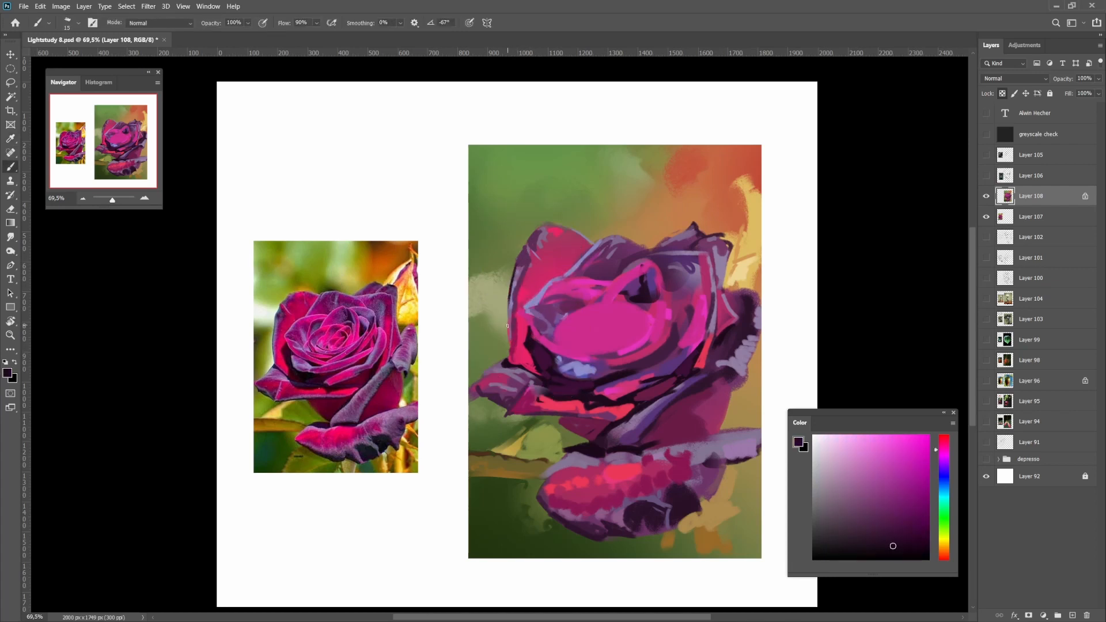
{"action": "left_click_drag", "start_coordinate": [508, 310], "coordinate": [506, 344]}
{"action": "scroll", "coordinate": [509, 342], "scroll_direction": "down", "scroll_amount": 2}
{"action": "scroll", "coordinate": [510, 342], "scroll_direction": "up", "scroll_amount": 4}
Refine the left outer petal's contour with sampled crimson and very dark plum strokes
{"action": "left_click", "coordinate": [510, 334], "text": "alt"}
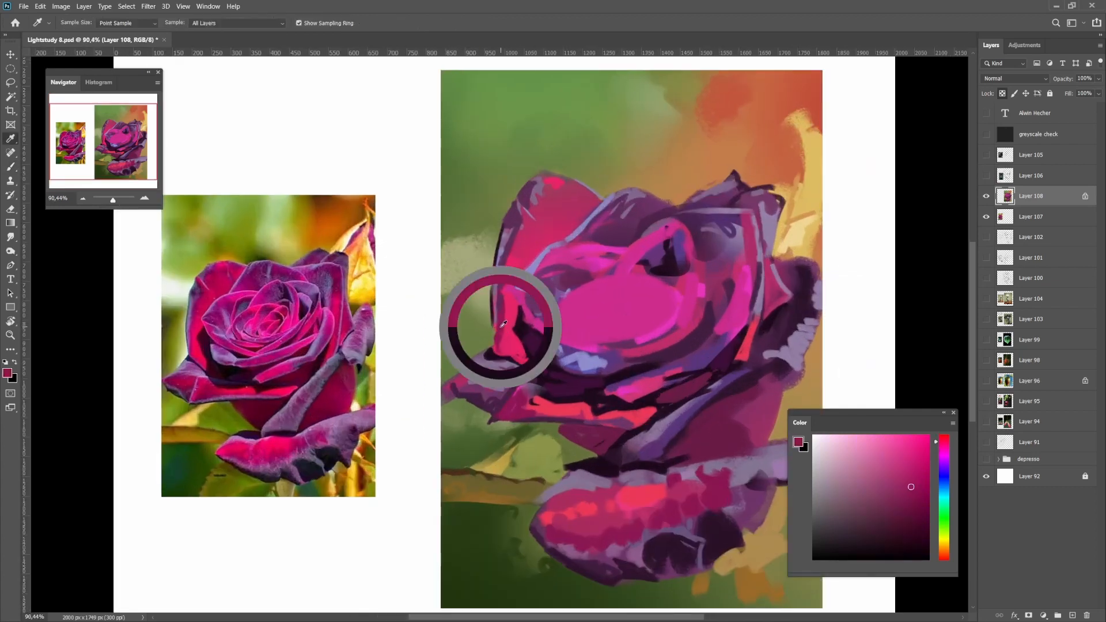
{"action": "left_click", "coordinate": [494, 319], "text": "alt"}
{"action": "left_click", "coordinate": [498, 345], "text": "alt"}
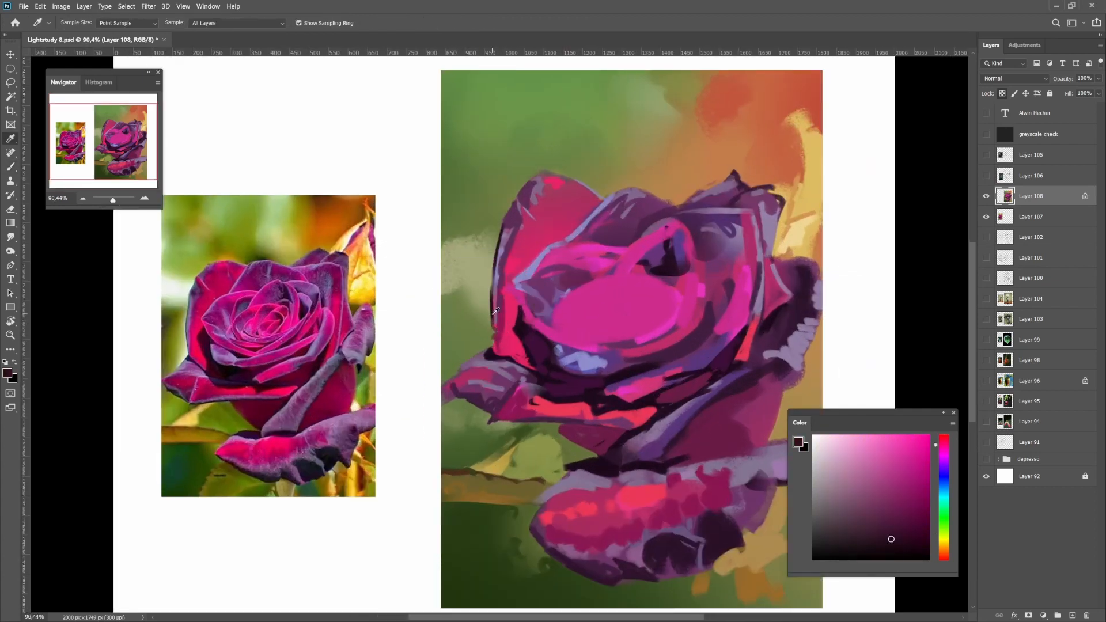
{"action": "scroll", "coordinate": [494, 298], "scroll_direction": "down", "scroll_amount": 6}
{"action": "scroll", "coordinate": [494, 298], "scroll_direction": "up", "scroll_amount": 7}
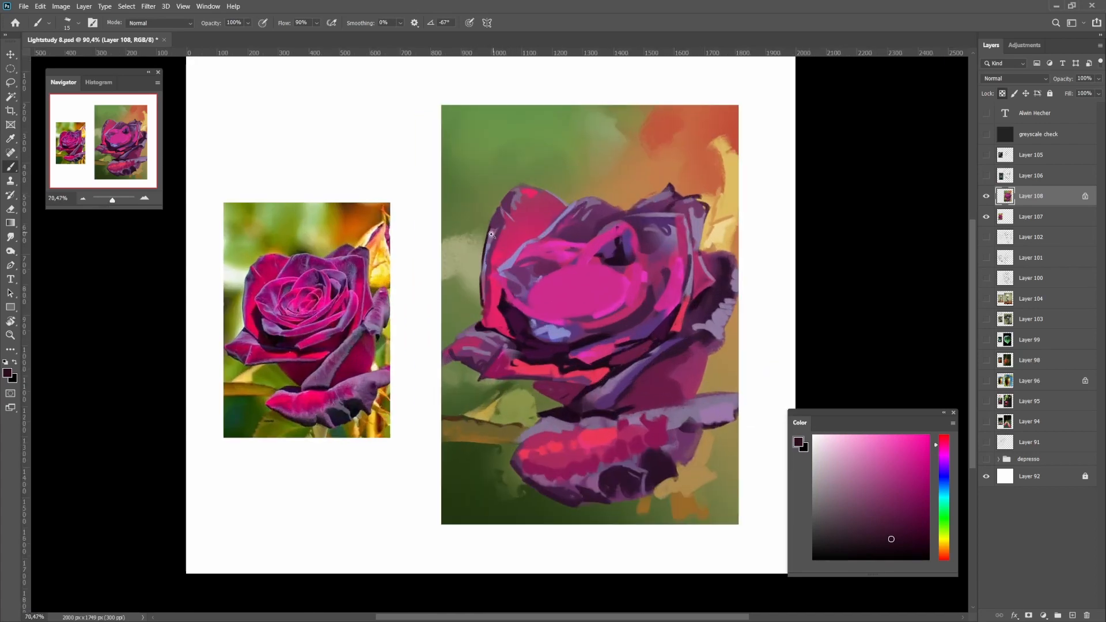
{"action": "left_click", "coordinate": [490, 246], "text": "alt"}
{"action": "left_click", "coordinate": [491, 246], "text": "alt"}
{"action": "scroll", "coordinate": [490, 246], "scroll_direction": "down", "scroll_amount": 5}
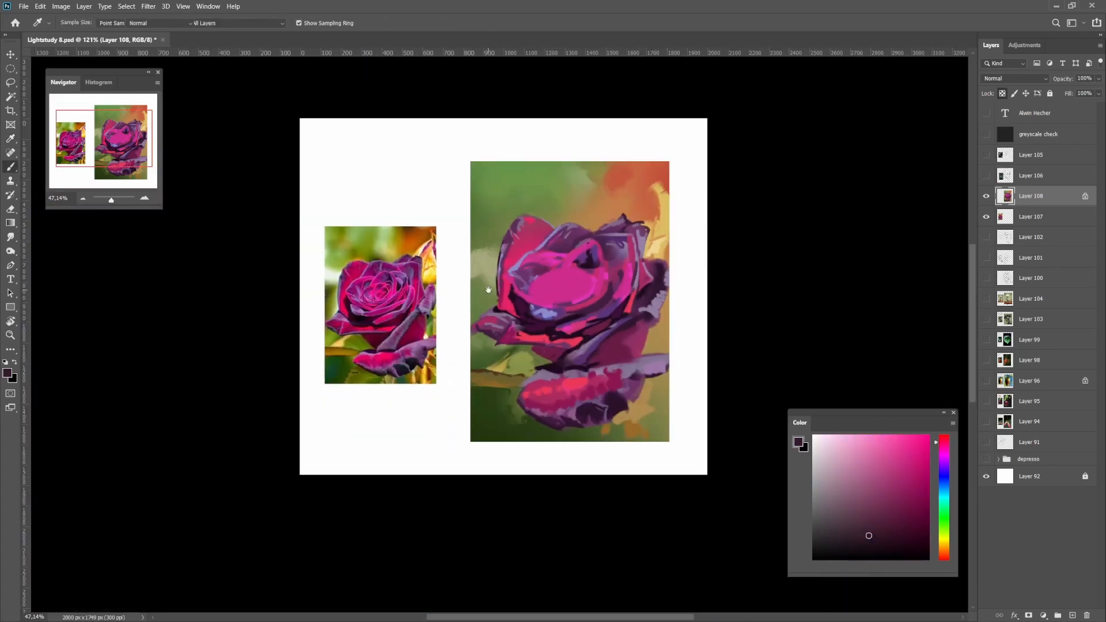
{"action": "scroll", "coordinate": [511, 289], "scroll_direction": "up", "scroll_amount": 4}
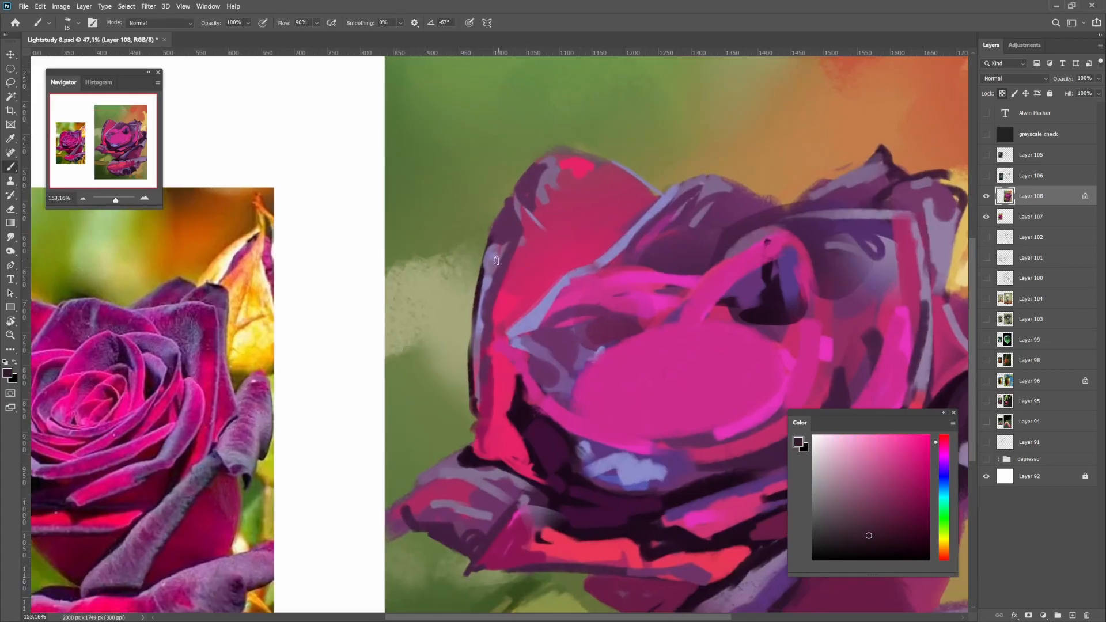
Shade the upper-left petal's rim with a sampled dark purple gradient inside a lasso selection
{"action": "left_click", "coordinate": [544, 228], "text": "alt"}
{"action": "scroll", "coordinate": [545, 226], "scroll_direction": "down", "scroll_amount": 2}
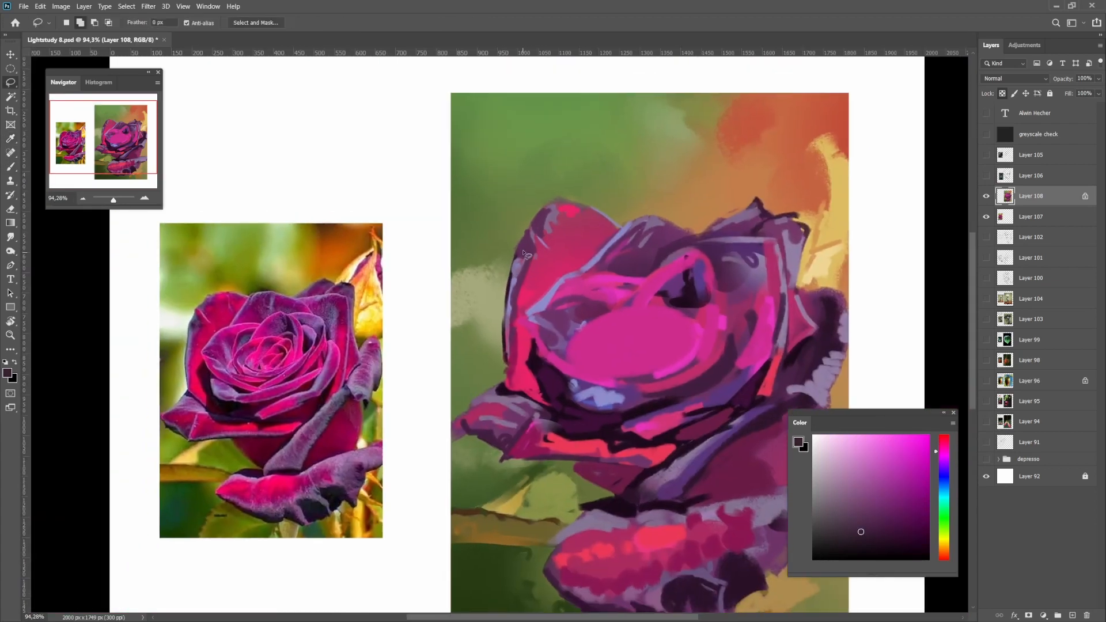
{"action": "key", "text": "l"}
{"action": "scroll", "coordinate": [527, 256], "scroll_direction": "down", "scroll_amount": 2}
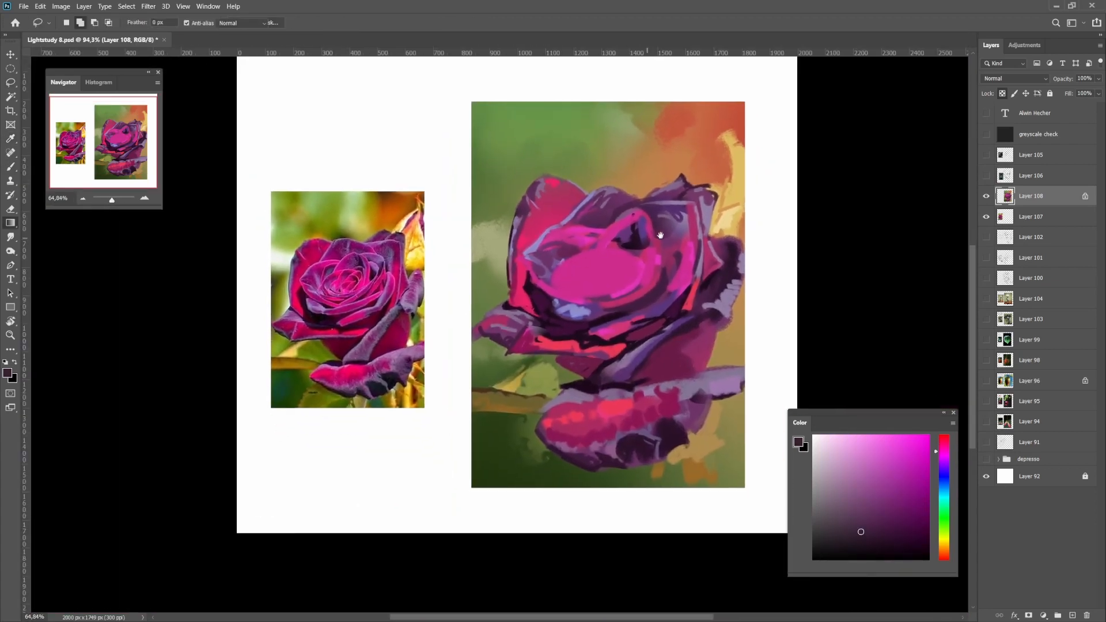
{"action": "left_click_drag", "start_coordinate": [550, 277], "coordinate": [514, 273]}
Blend the upper back petals with brush strokes in sampled plum tones
{"action": "key", "text": "b"}
{"action": "left_click", "coordinate": [579, 216], "text": "alt"}
{"action": "left_click", "coordinate": [571, 221], "text": "alt"}
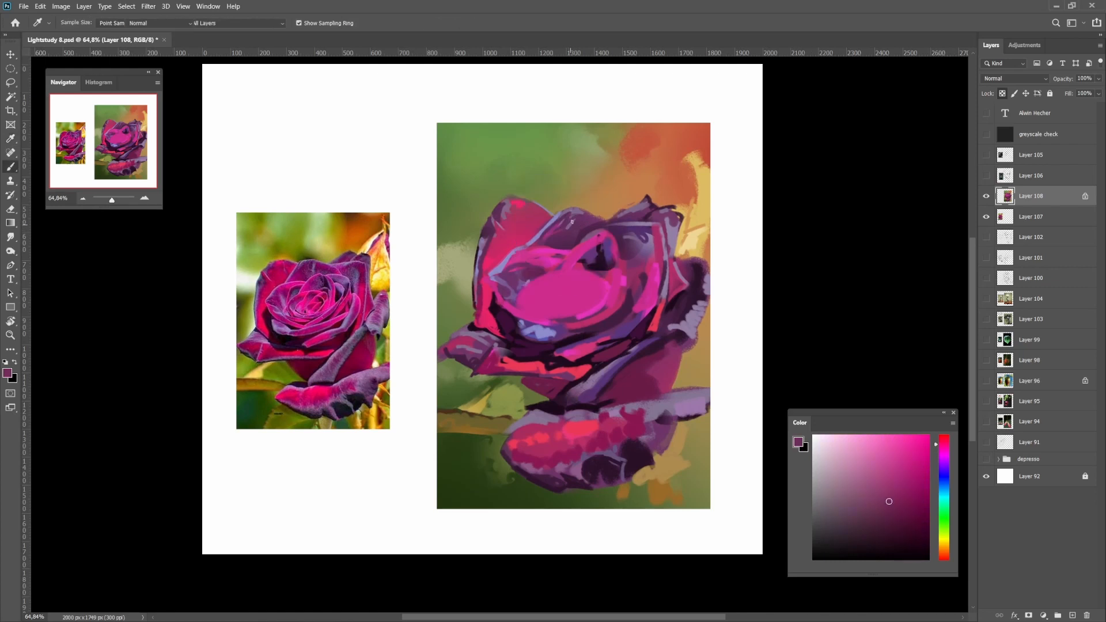
{"action": "left_click", "coordinate": [563, 243], "text": "alt"}
{"action": "left_click", "coordinate": [608, 231], "text": "alt"}
Choose a light pink and paint a highlight along the upper rim of the inner left petal
{"action": "left_click", "coordinate": [565, 251], "text": "alt"}
{"action": "left_click_drag", "start_coordinate": [899, 443], "coordinate": [872, 443]}
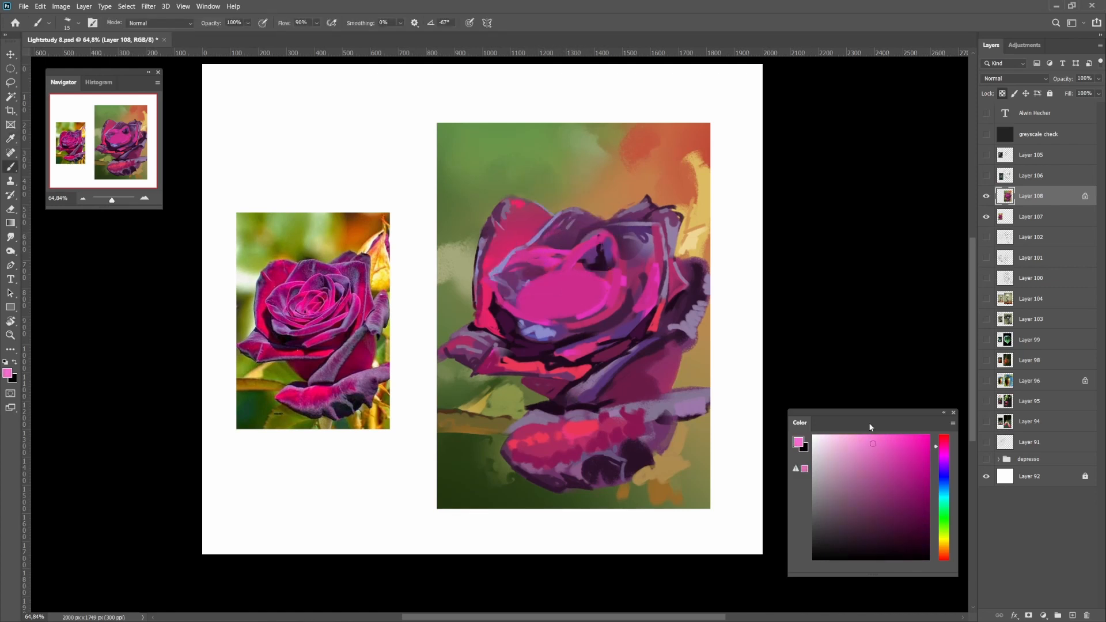
{"action": "key", "text": "ctrl+z"}
{"action": "left_click_drag", "start_coordinate": [516, 253], "coordinate": [561, 249]}
{"action": "key", "text": "ctrl+z"}
{"action": "left_click", "coordinate": [498, 264], "text": "alt"}
{"action": "left_click", "coordinate": [490, 269], "text": "alt"}
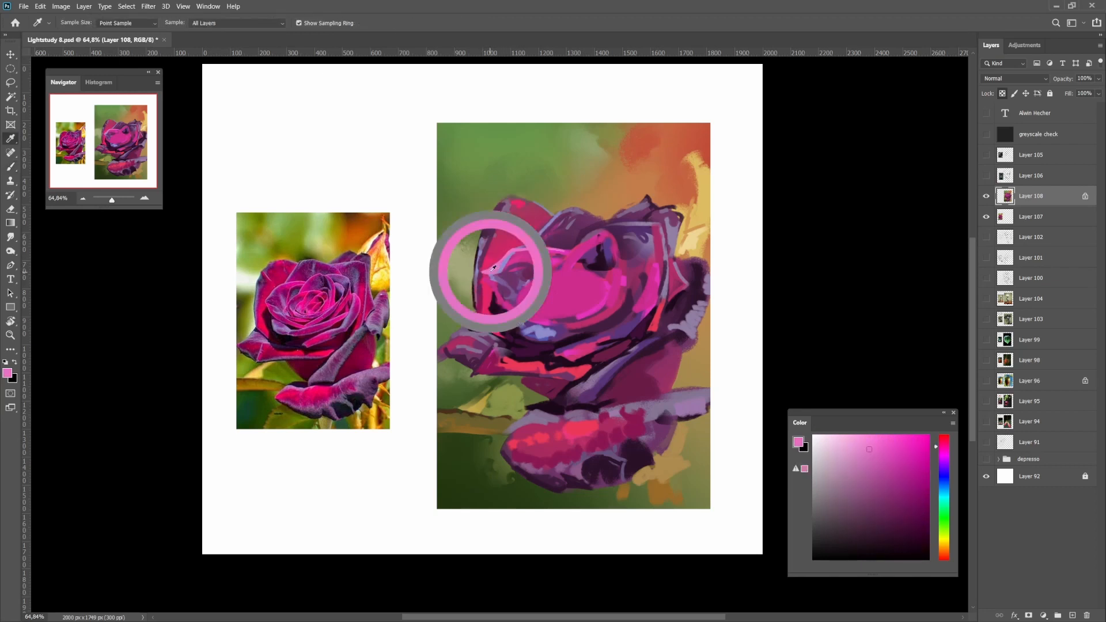
Blend the area beneath the inner left petal's rim with sampled magenta, purple and dark plum
{"action": "left_click", "coordinate": [546, 256], "text": "alt"}
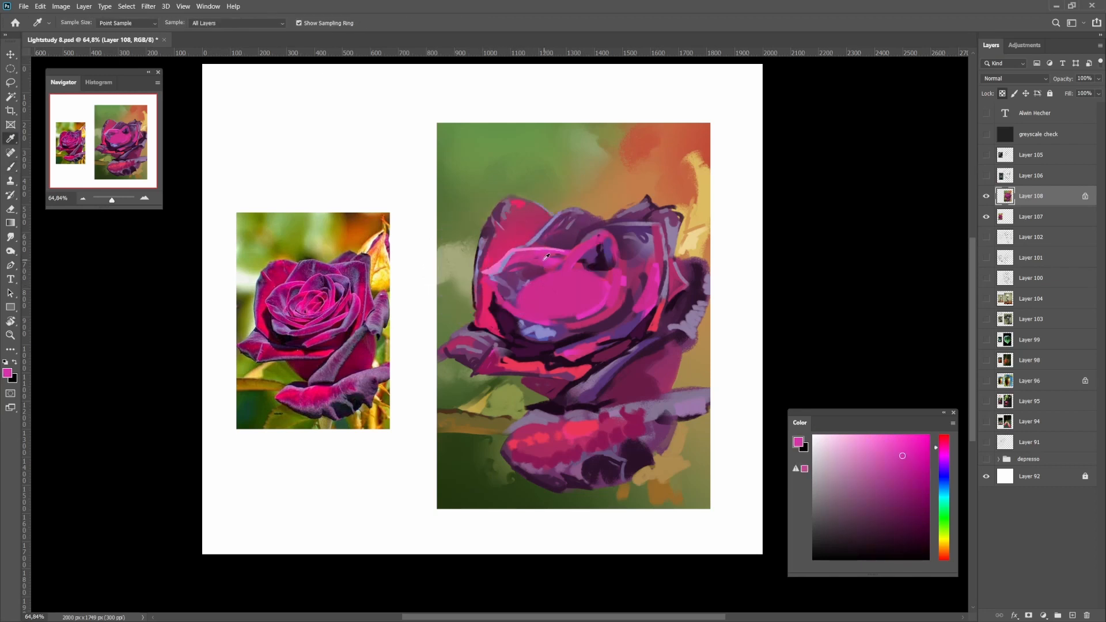
{"action": "left_click", "coordinate": [516, 277], "text": "alt"}
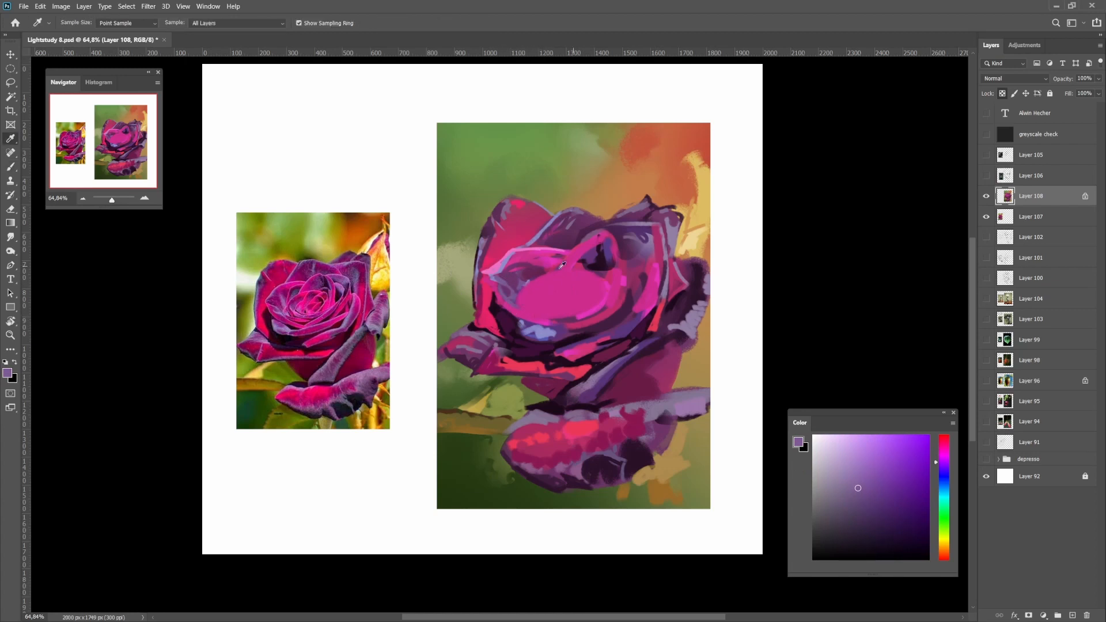
{"action": "left_click", "coordinate": [533, 273], "text": "alt"}
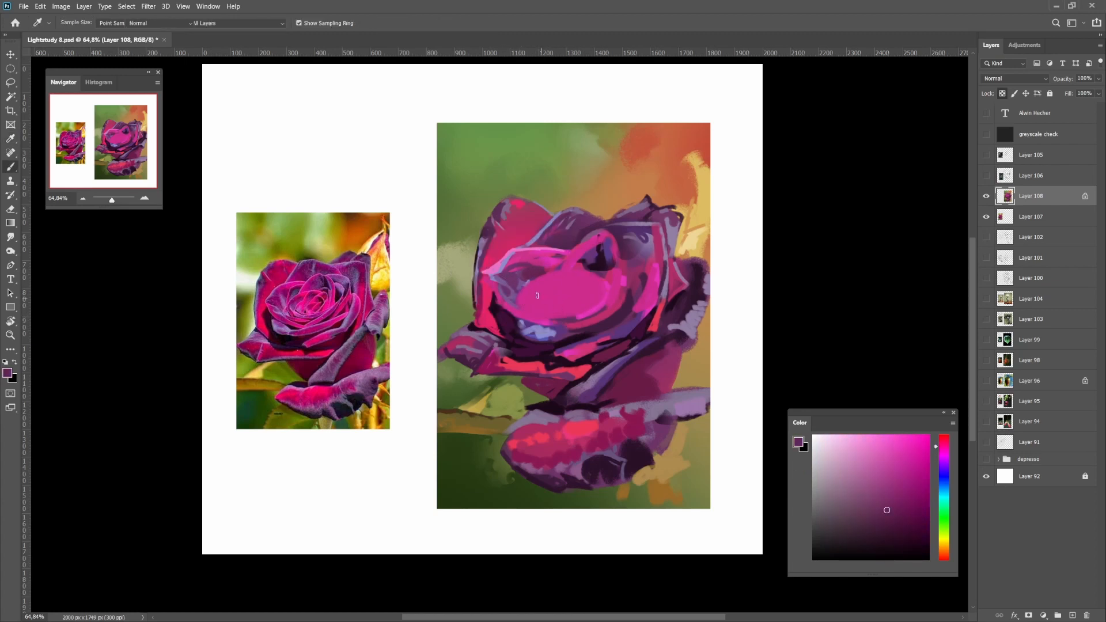
Paint curved plum strokes across the flat magenta centre to suggest the folds of the inner petals
{"action": "left_click_drag", "start_coordinate": [529, 296], "coordinate": [603, 284]}
{"action": "left_click", "coordinate": [603, 285], "text": "alt"}
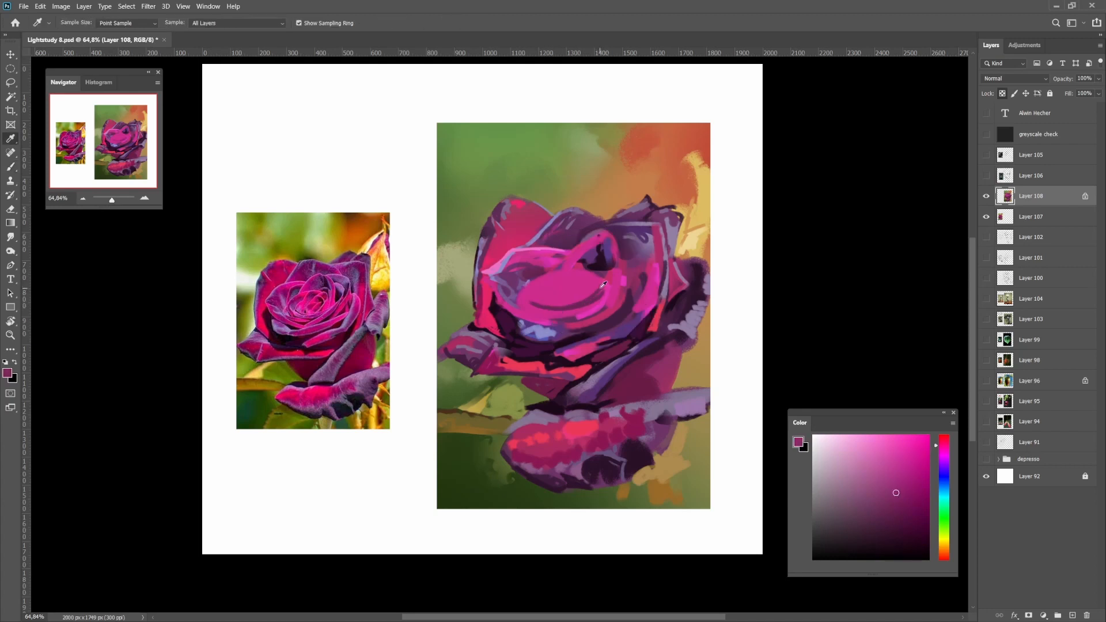
{"action": "left_click", "coordinate": [521, 280], "text": "alt"}
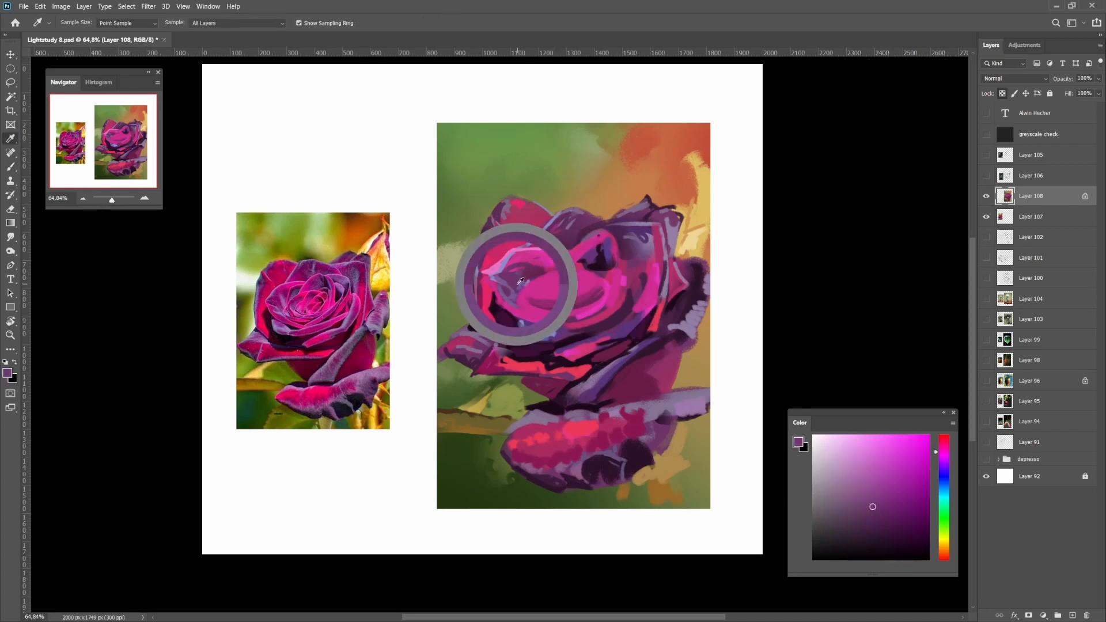
{"action": "left_click", "coordinate": [555, 304], "text": "alt"}
{"action": "left_click", "coordinate": [538, 272], "text": "alt"}
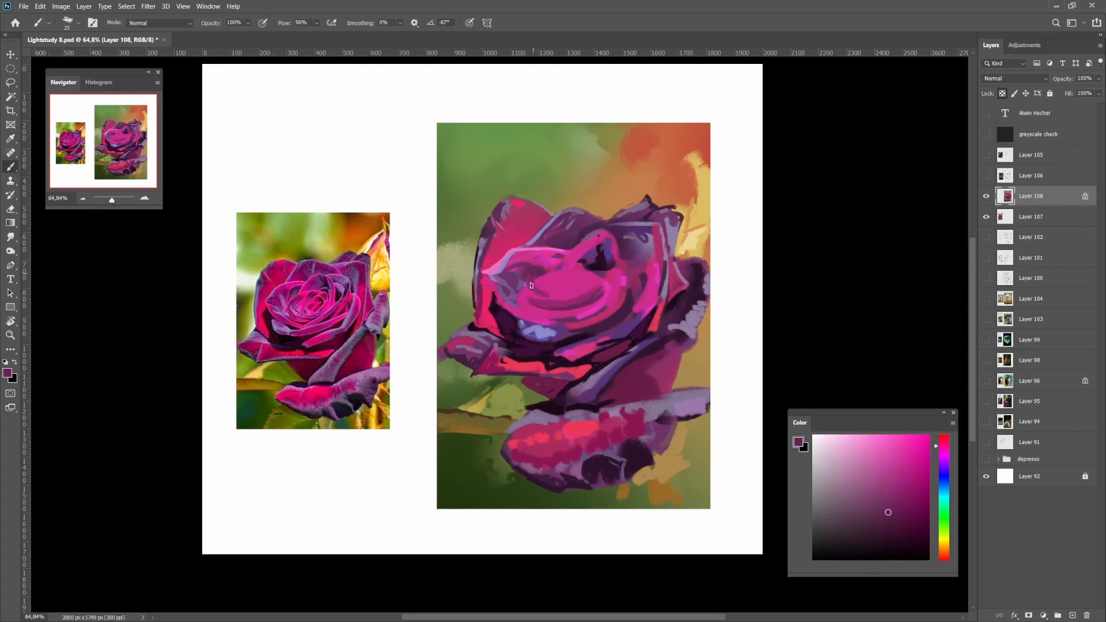
Layer sampled magenta and plum strokes over the rose's centre to define the curved inner folds
{"action": "left_click", "coordinate": [572, 285], "text": "alt"}
{"action": "scroll", "coordinate": [551, 280], "scroll_direction": "down", "scroll_amount": 3}
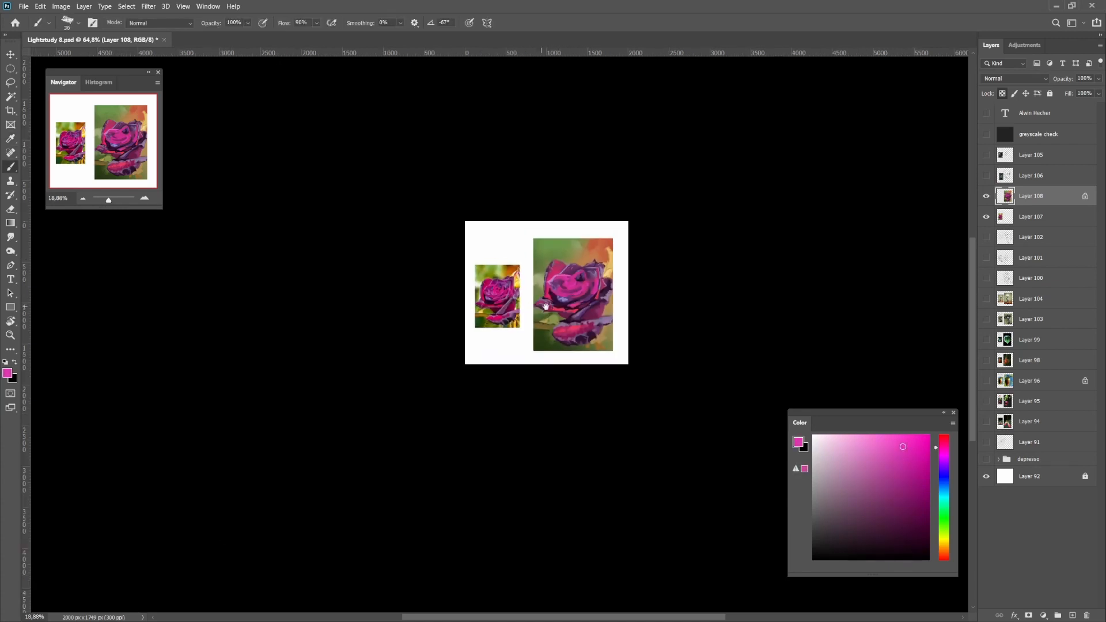
{"action": "scroll", "coordinate": [531, 277], "scroll_direction": "up", "scroll_amount": 3}
{"action": "left_click", "coordinate": [531, 277], "text": "alt"}
{"action": "scroll", "coordinate": [531, 277], "scroll_direction": "up", "scroll_amount": 2}
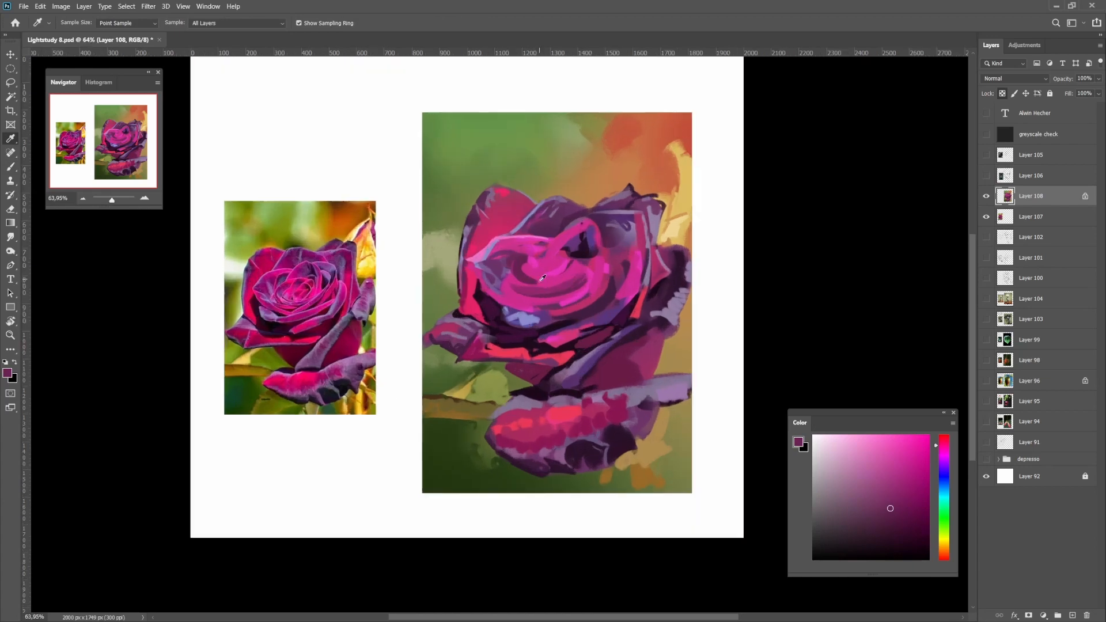
{"action": "left_click", "coordinate": [520, 273], "text": "alt"}
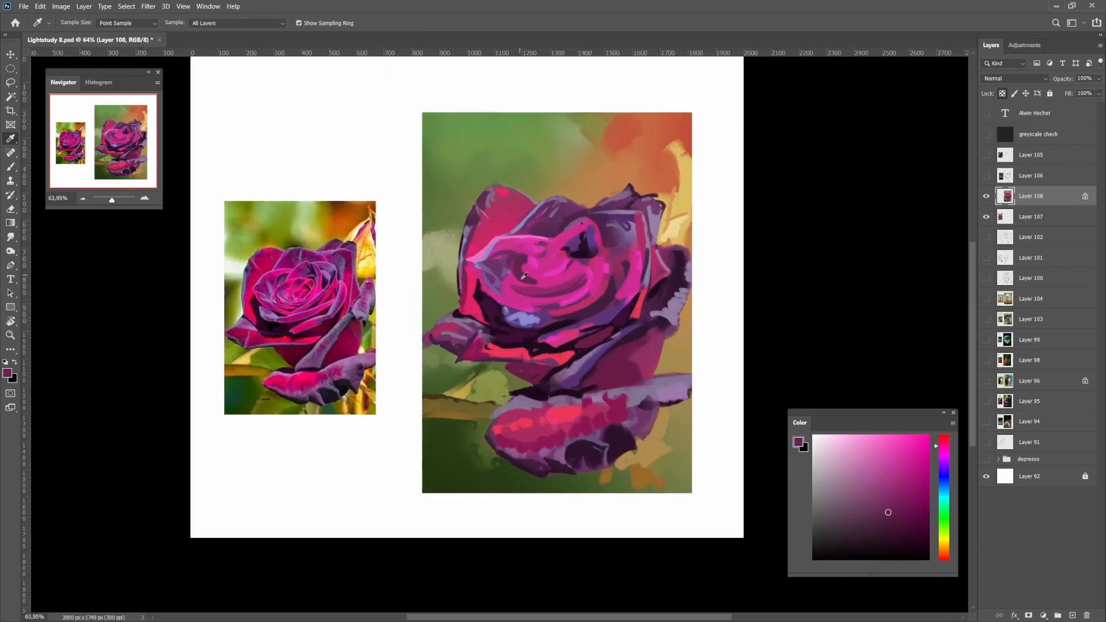
{"action": "left_click", "coordinate": [584, 266], "text": "alt"}
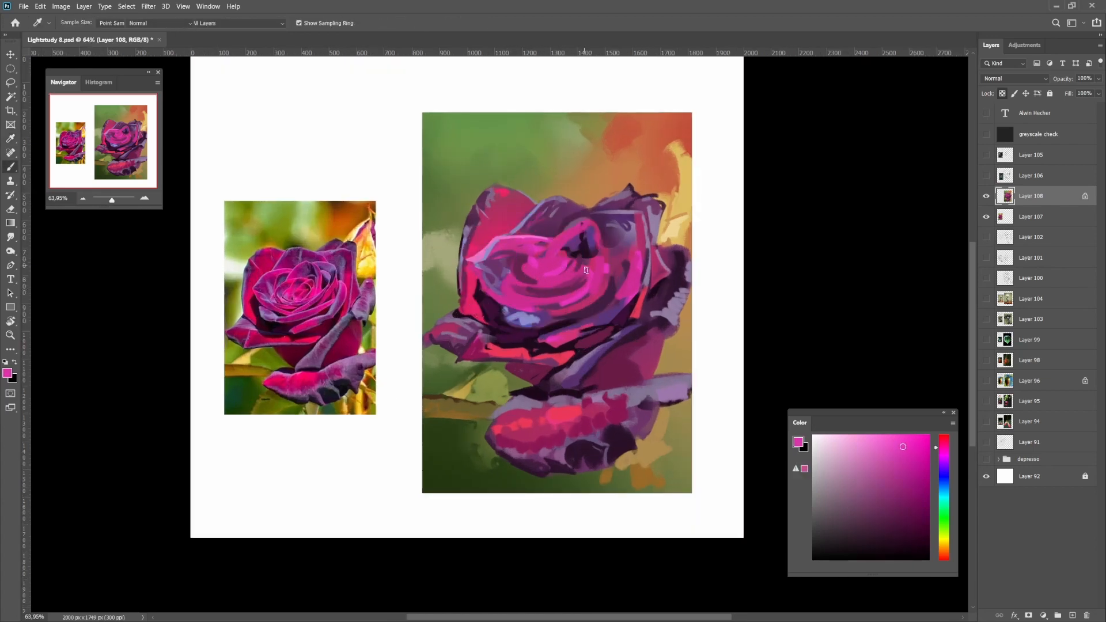
Paint a magenta stroke down the right edge of the petal beside the dark hollow and undo the extra stroke
{"action": "left_click_drag", "start_coordinate": [596, 226], "coordinate": [600, 256]}
{"action": "mouse_move", "coordinate": [614, 252]}
{"action": "left_mouse_down"}
{"action": "mouse_move", "coordinate": [595, 276]}
{"action": "mouse_move", "coordinate": [532, 281]}
{"action": "mouse_move", "coordinate": [584, 268]}
{"action": "left_mouse_up"}
{"action": "key", "text": "ctrl+z"}
{"action": "left_click", "coordinate": [565, 269], "text": "alt"}
{"action": "key", "text": "l"}
{"action": "key", "text": "g"}
{"action": "key", "text": "ctrl+z"}
{"action": "key", "text": "ctrl+d"}
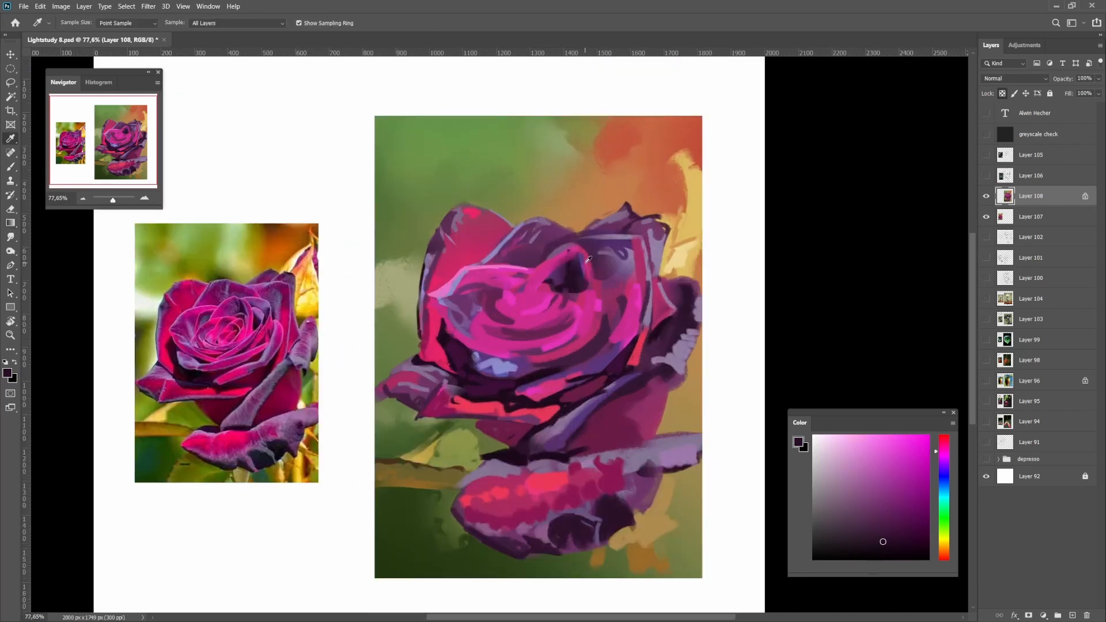
Lasso a teardrop-shaped area right of the dark hollow and shade it with a sampled dark plum gradient
{"action": "left_click", "coordinate": [574, 255], "text": "alt"}
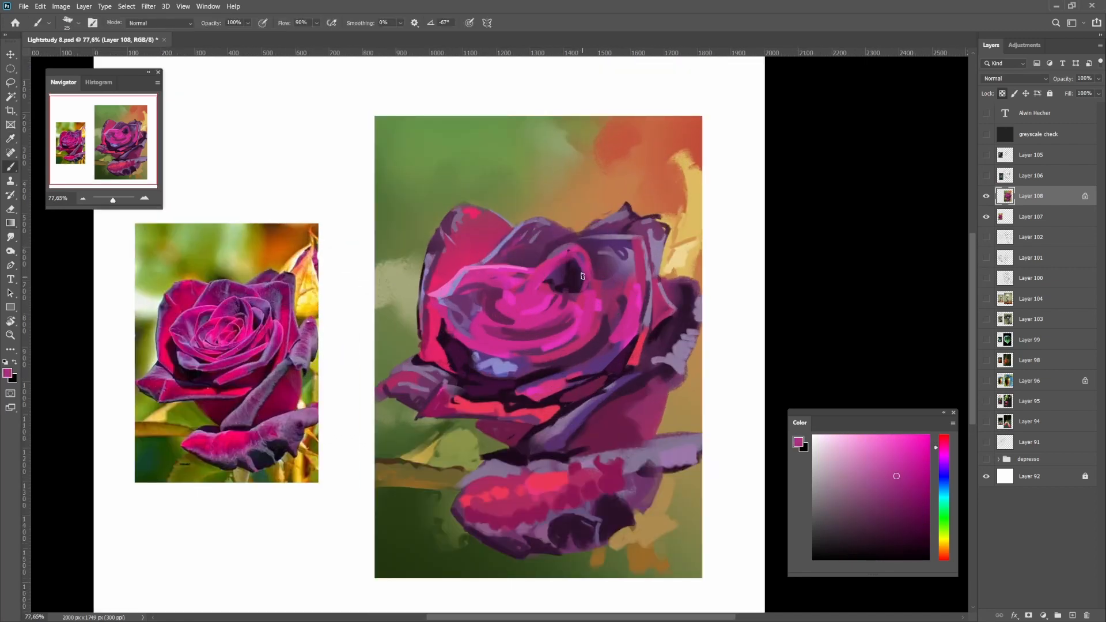
{"action": "left_click", "coordinate": [595, 286], "text": "alt"}
{"action": "key", "text": "l"}
{"action": "left_click_drag", "start_coordinate": [600, 315], "coordinate": [599, 314]}
{"action": "key", "text": "g"}
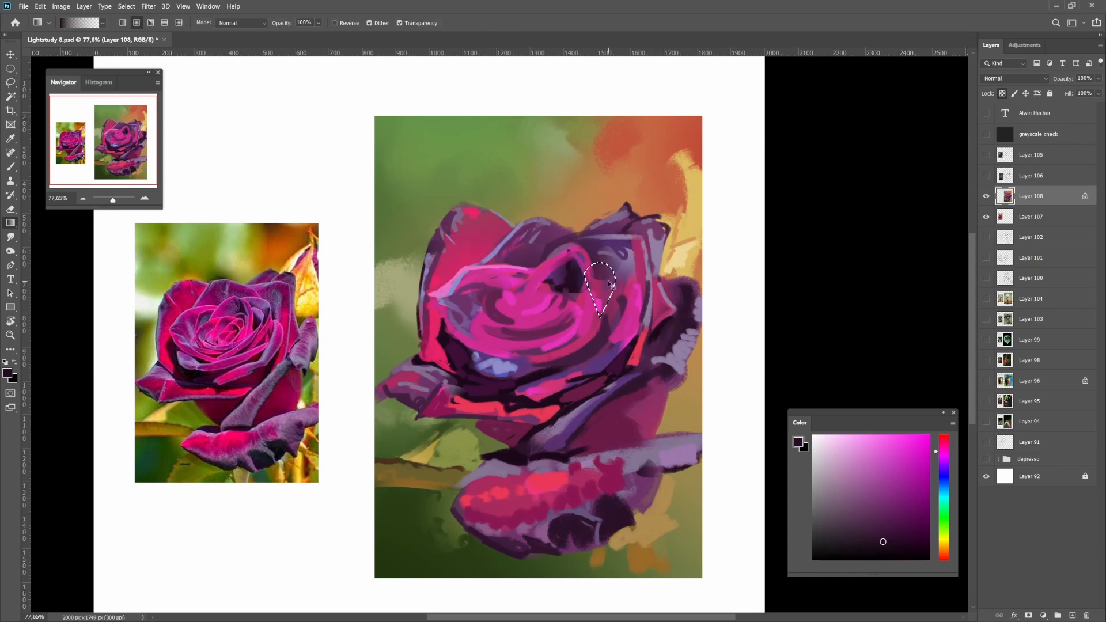
{"action": "key", "text": "ctrl+d"}
Lasso a wider area of the inner right petal, darken it with the dark plum gradient and undo the extra gradient
{"action": "key", "text": "l"}
{"action": "mouse_move", "coordinate": [593, 267]}
{"action": "left_mouse_down"}
{"action": "mouse_move", "coordinate": [602, 292]}
{"action": "mouse_move", "coordinate": [594, 269]}
{"action": "mouse_move", "coordinate": [632, 273]}
{"action": "mouse_move", "coordinate": [593, 256]}
{"action": "mouse_move", "coordinate": [620, 268]}
{"action": "mouse_move", "coordinate": [570, 286]}
{"action": "mouse_move", "coordinate": [659, 290]}
{"action": "left_mouse_up"}
{"action": "key", "text": "g"}
{"action": "key", "text": "ctrl+d"}
{"action": "key", "text": "g"}
{"action": "key", "text": "ctrl+z"}
{"action": "key", "text": "ctrl+d"}
Mix a blue-violet and a lighter lavender and paint small cool highlights on the inner right petal
{"action": "key", "text": "i"}
{"action": "left_click", "coordinate": [624, 252]}
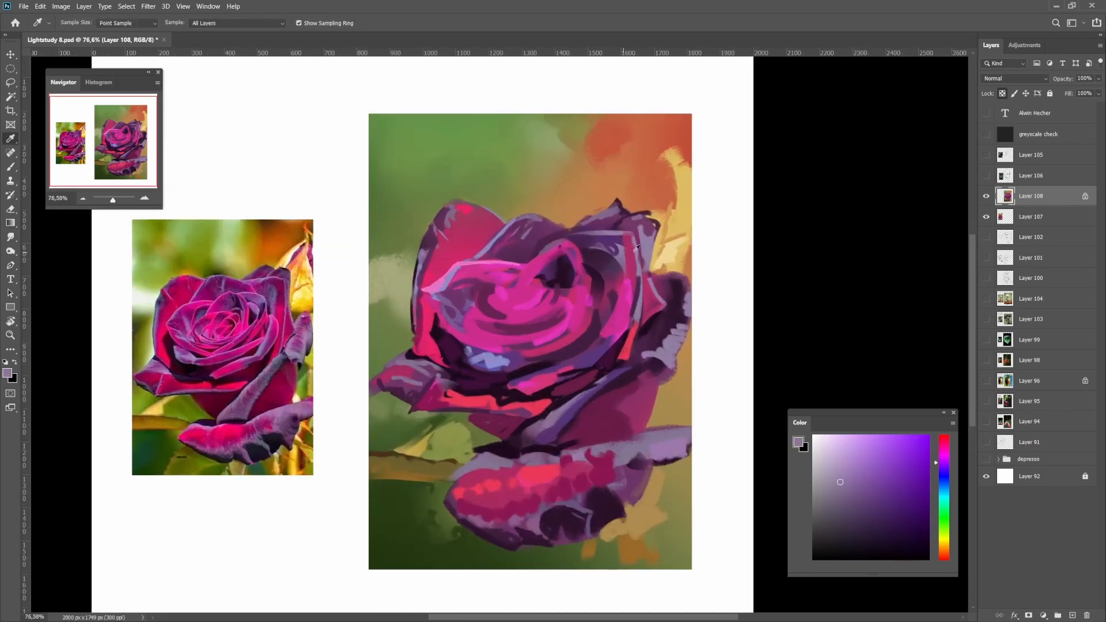
{"action": "key", "text": "b"}
{"action": "left_click", "coordinate": [878, 472]}
{"action": "left_click", "coordinate": [943, 474]}
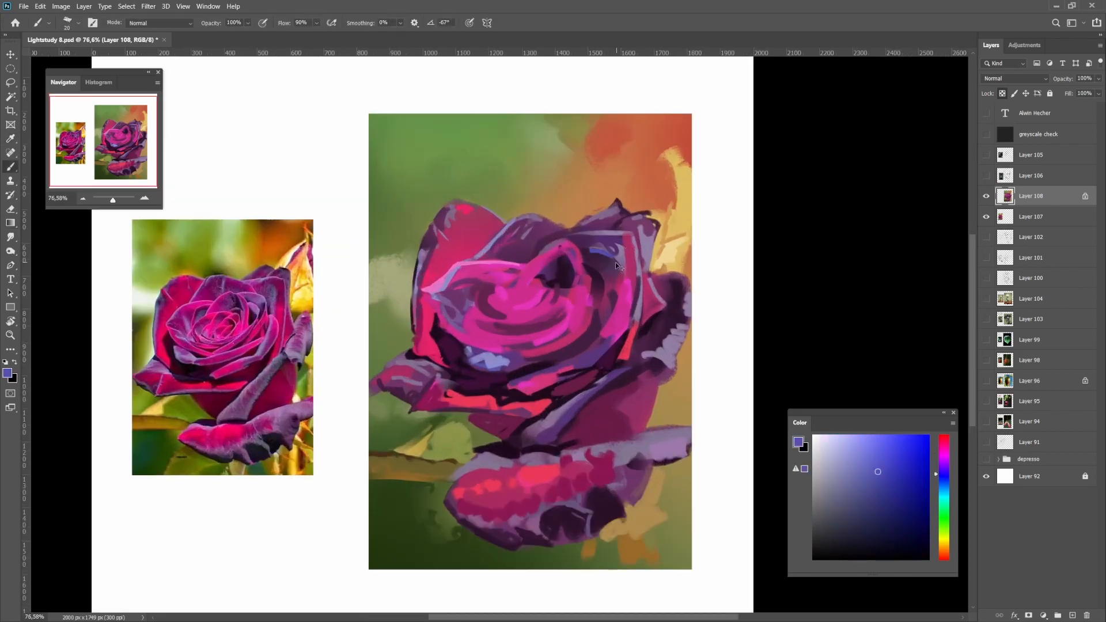
{"action": "left_click", "coordinate": [852, 469]}
{"action": "left_click", "coordinate": [943, 466]}
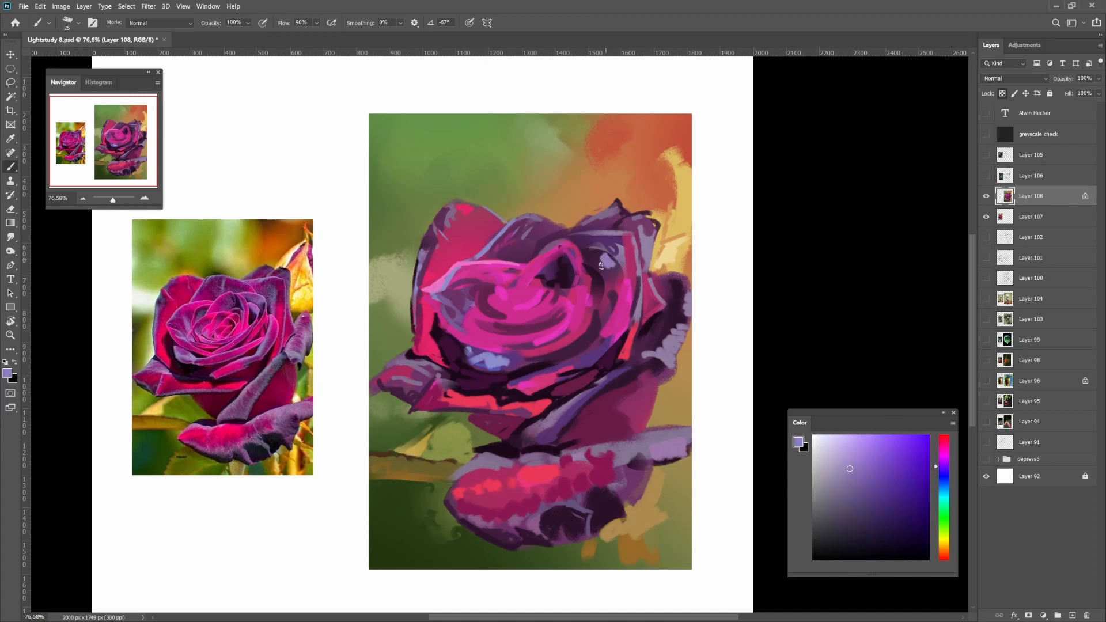
{"action": "left_click_drag", "start_coordinate": [598, 289], "coordinate": [519, 326]}
{"action": "left_click_drag", "start_coordinate": [567, 297], "coordinate": [555, 276]}
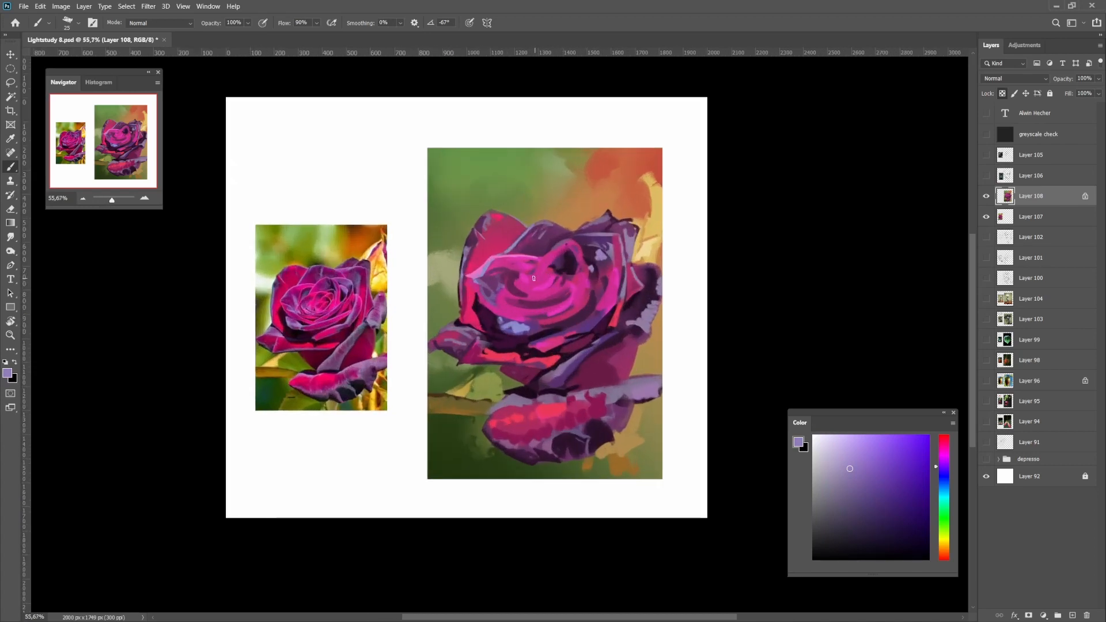
Rework the left part of the rose's centre with sampled magenta, pink and purple strokes
{"action": "left_click", "coordinate": [563, 269], "text": "alt"}
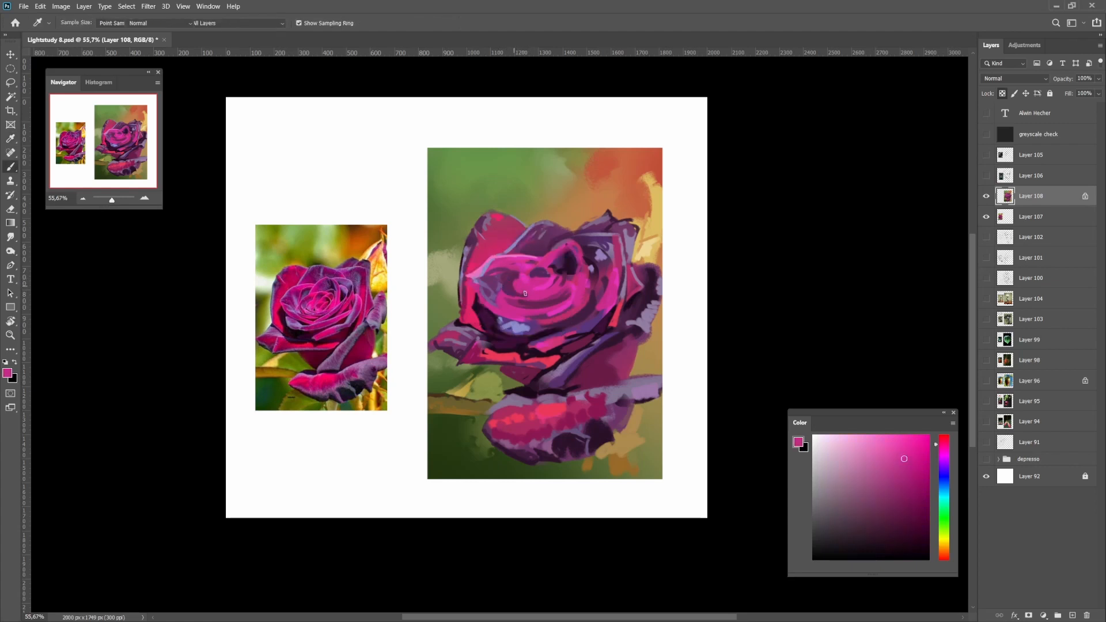
{"action": "left_click", "coordinate": [514, 276], "text": "alt"}
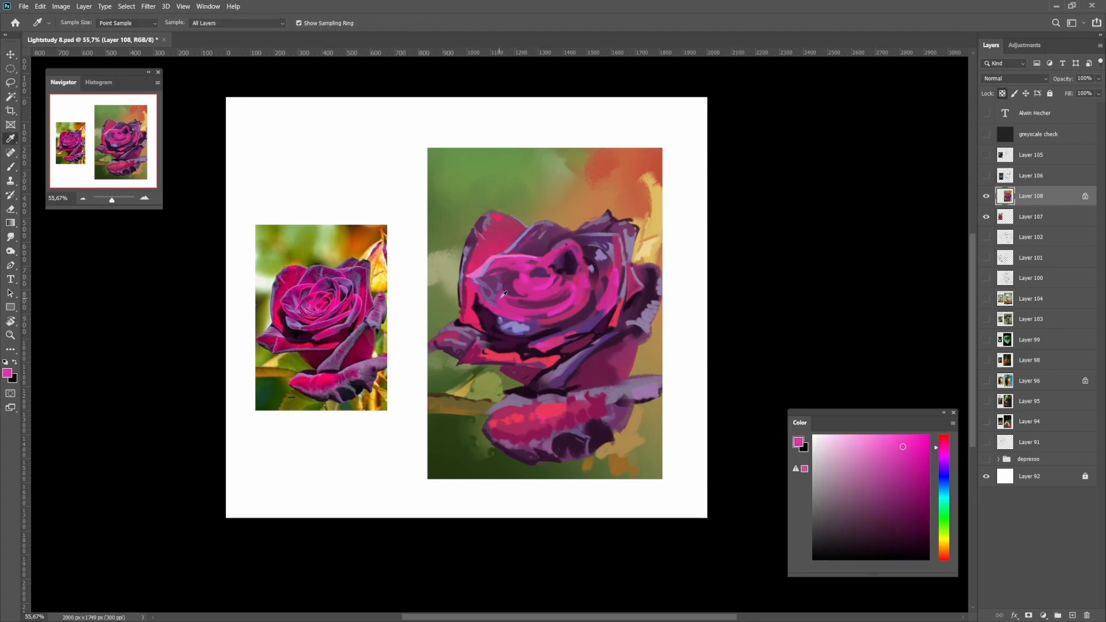
{"action": "left_click", "coordinate": [506, 297], "text": "alt"}
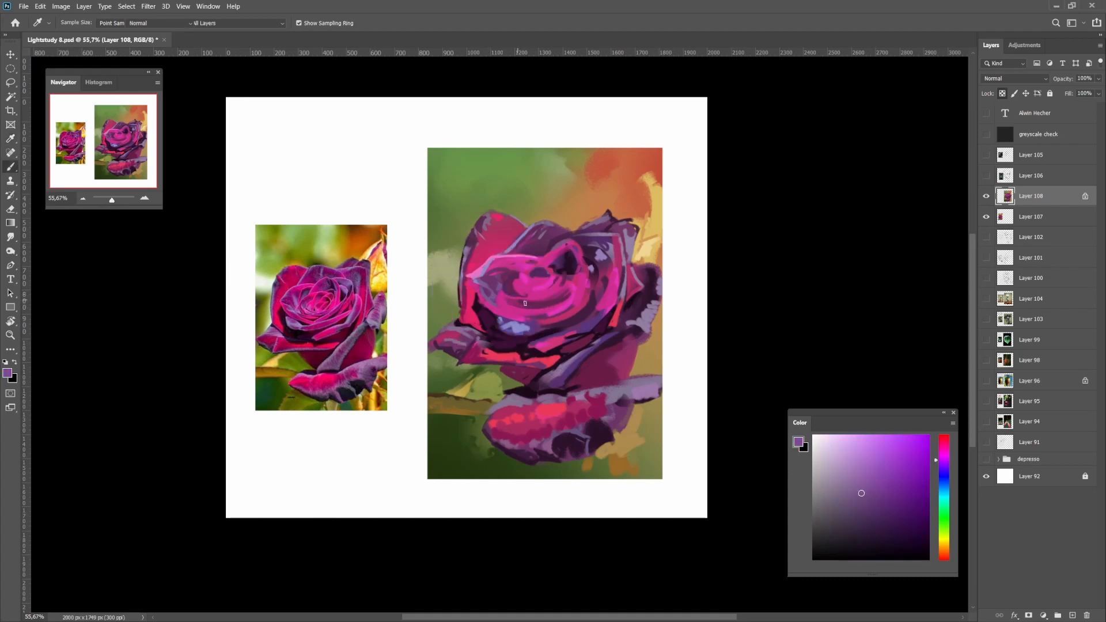
Choose a dark plum, reduce the brush size to 20 and refine the centre's lower folds with dark and sampled magenta strokes
{"action": "left_click", "coordinate": [896, 525]}
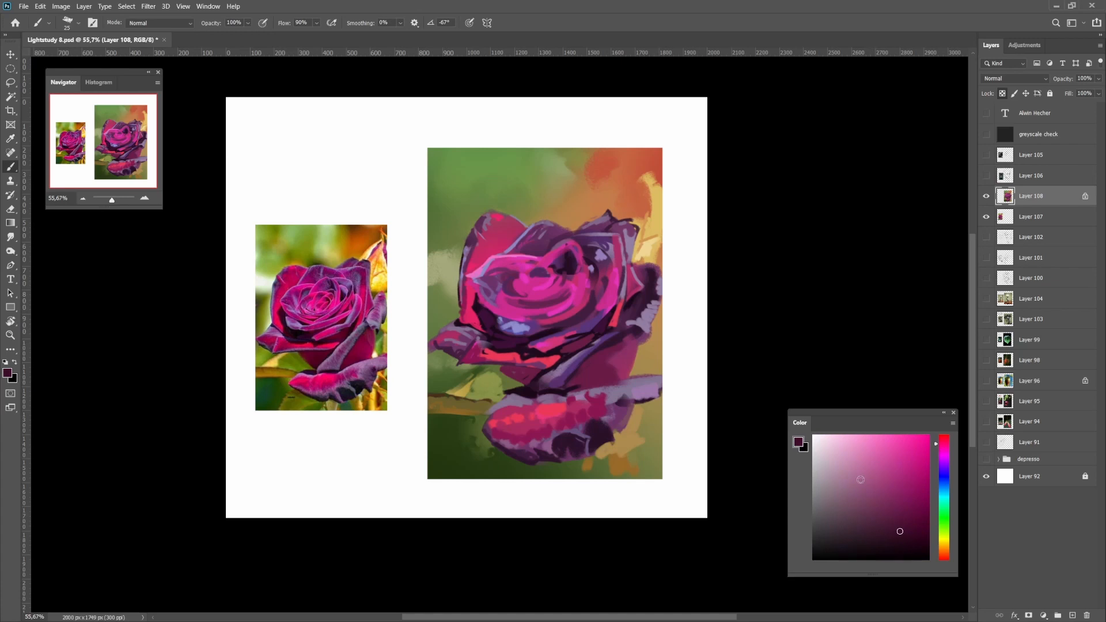
{"action": "key", "text": "bracketleft"}
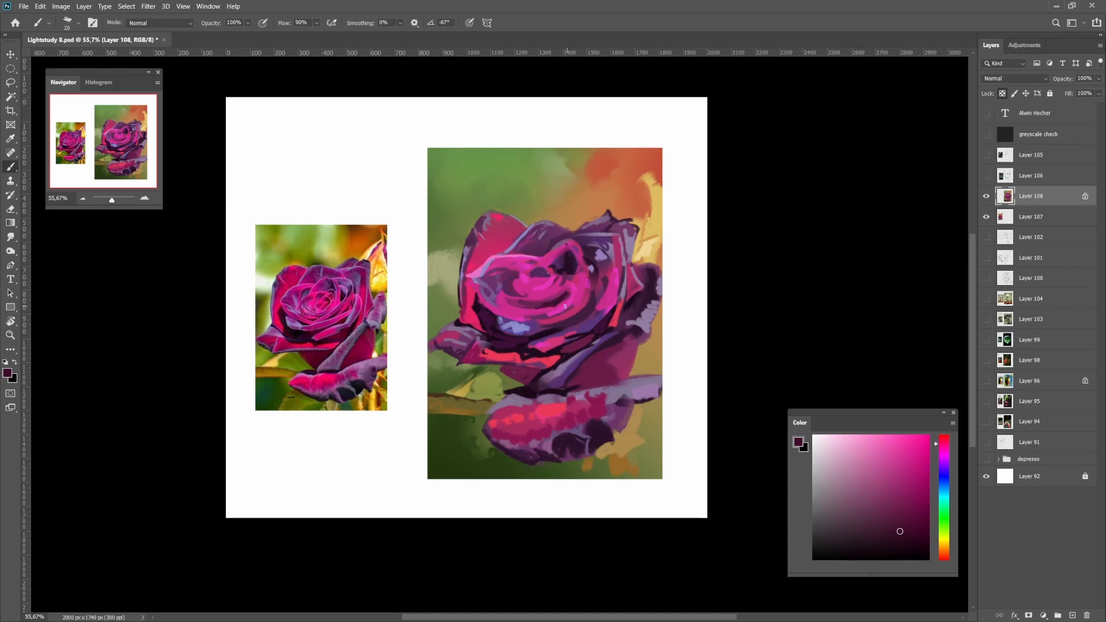
{"action": "left_click", "coordinate": [561, 305], "text": "alt"}
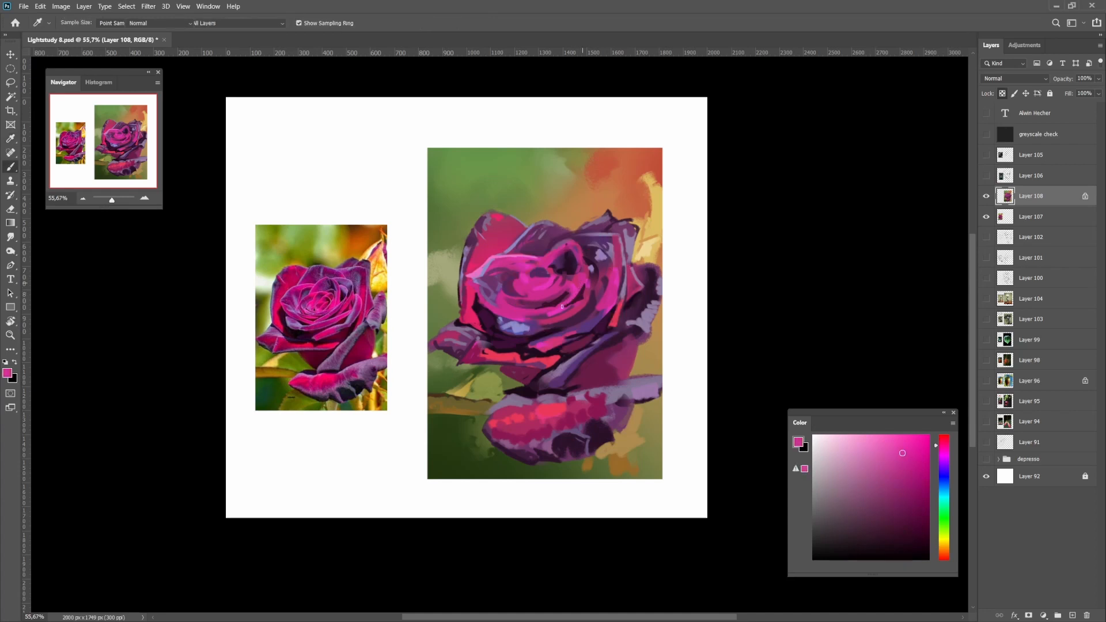
{"action": "left_click", "coordinate": [579, 295], "text": "alt"}
Shape the dark hollow and the pink petal edge around it with sampled dark plum and magenta strokes
{"action": "left_click", "coordinate": [571, 268], "text": "alt"}
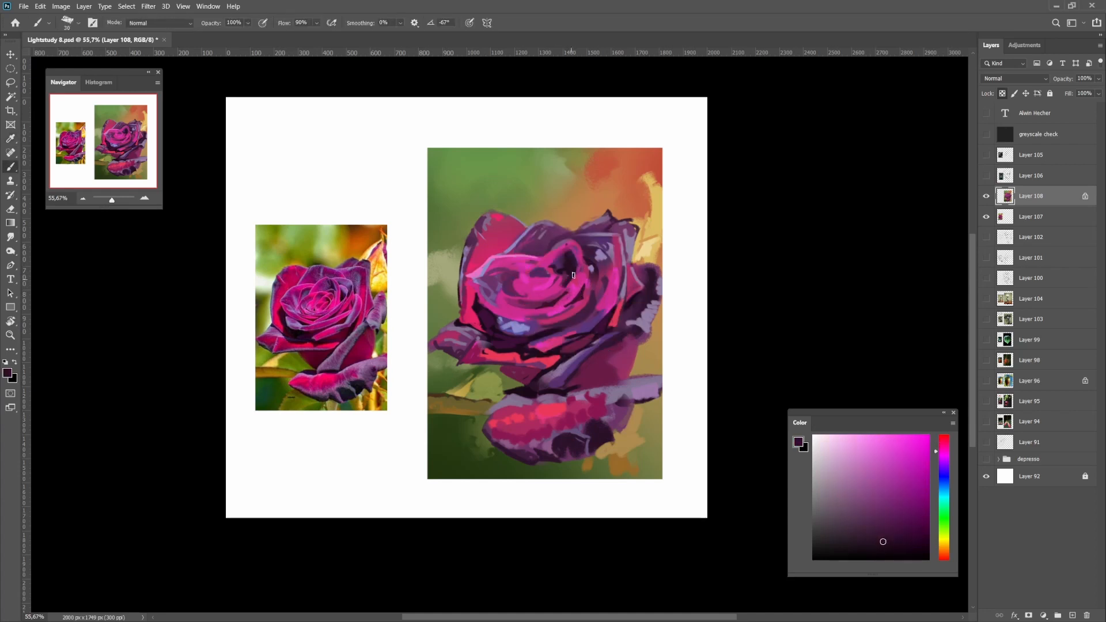
{"action": "left_click", "coordinate": [557, 272], "text": "alt"}
{"action": "left_click", "coordinate": [554, 274], "text": "alt"}
{"action": "left_click", "coordinate": [579, 264], "text": "alt"}
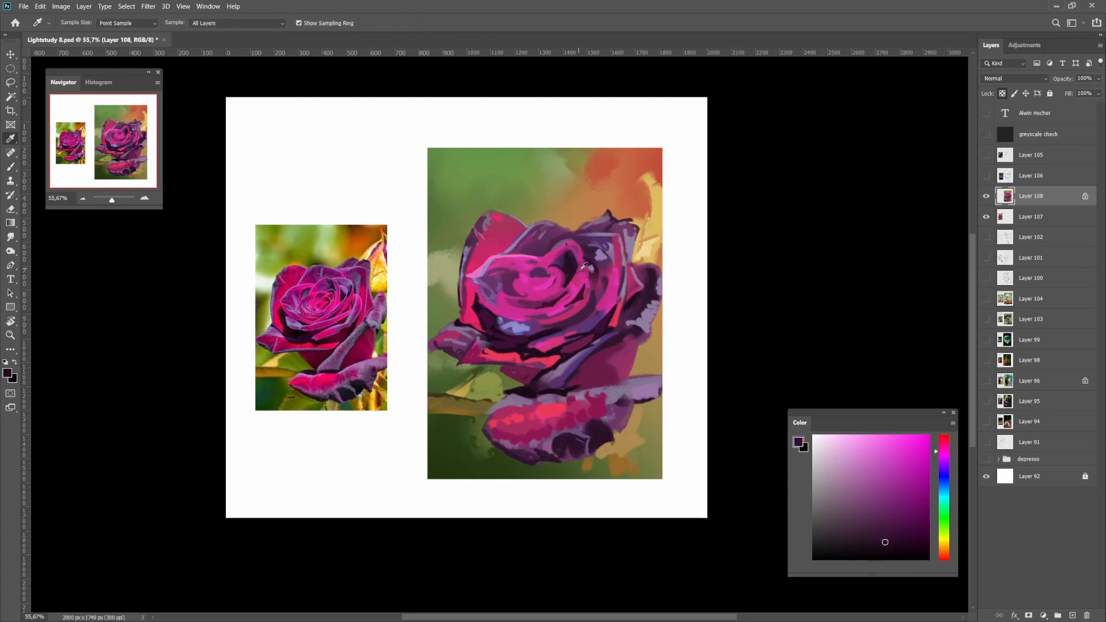
{"action": "left_click_drag", "start_coordinate": [579, 265], "coordinate": [572, 278]}
{"action": "left_click", "coordinate": [575, 272], "text": "alt"}
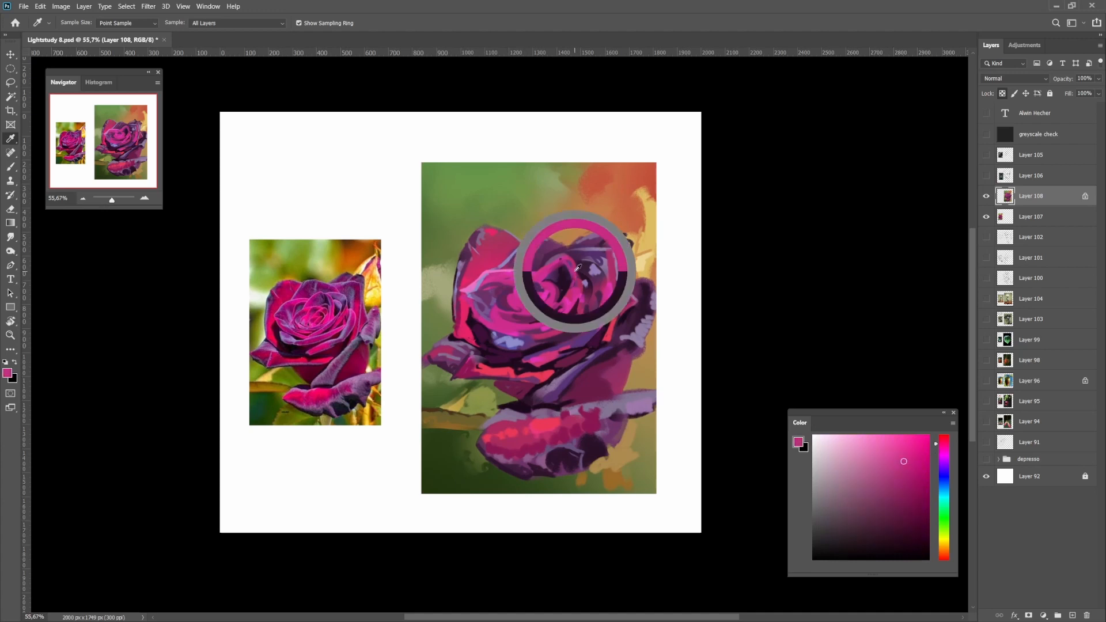
{"action": "left_click", "coordinate": [564, 283], "text": "alt"}
{"action": "left_click_drag", "start_coordinate": [562, 286], "coordinate": [555, 294]}
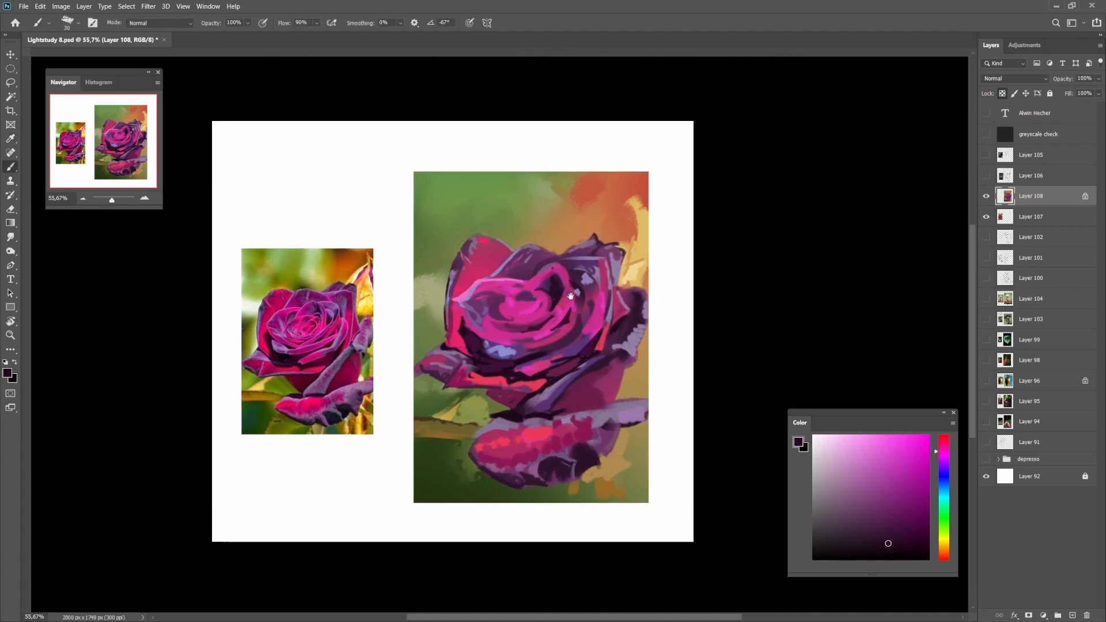
Lasso the inside of the hollow beneath the pink petal tip and shade it with a sampled purple gradient
{"action": "left_click", "coordinate": [548, 275], "text": "alt"}
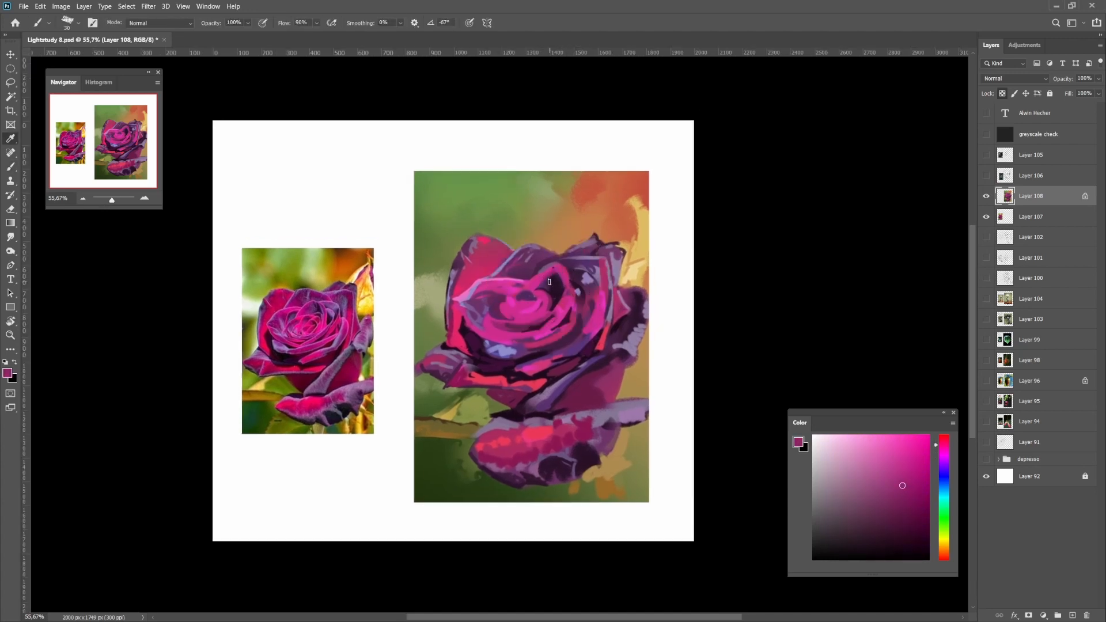
{"action": "key", "text": "l"}
{"action": "key", "text": "g"}
{"action": "left_click", "coordinate": [549, 283], "text": "alt"}
{"action": "left_click_drag", "start_coordinate": [530, 289], "coordinate": [552, 292]}
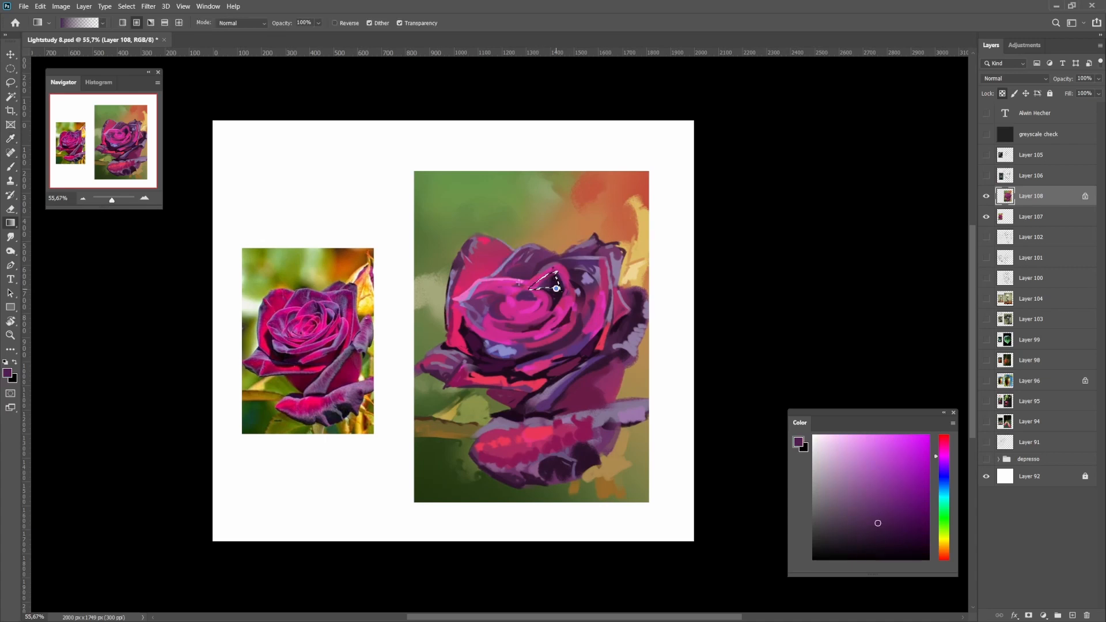
{"action": "key", "text": "ctrl+d"}
Lasso the petal tip around the hollow and blend a magenta gradient across its upper part
{"action": "scroll", "coordinate": [556, 288], "scroll_direction": "down", "scroll_amount": 3}
{"action": "scroll", "coordinate": [553, 289], "scroll_direction": "up", "scroll_amount": 4}
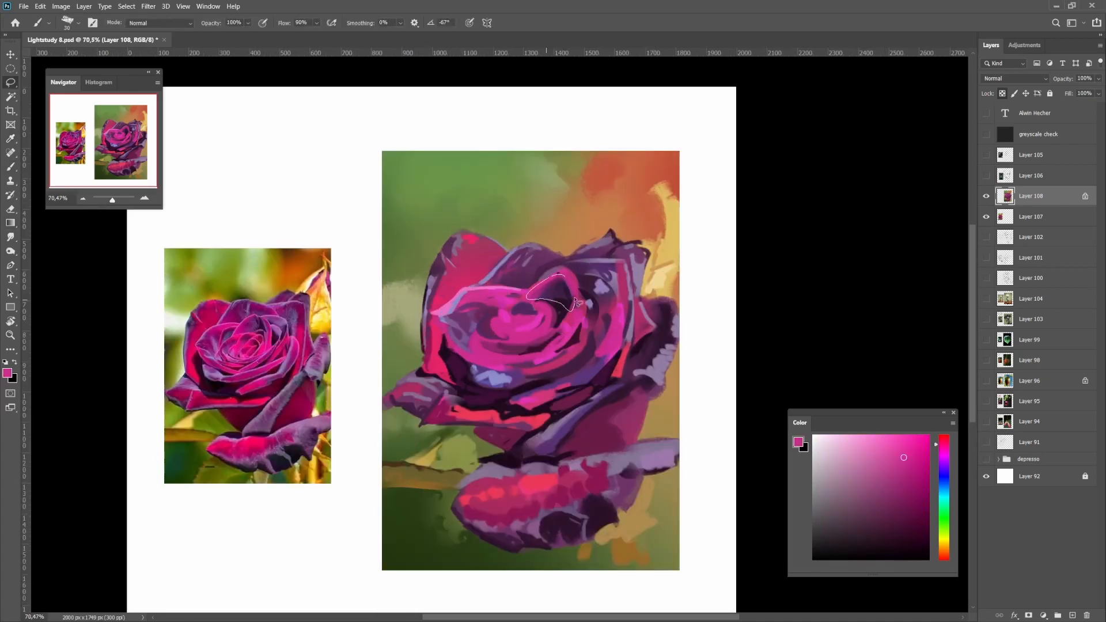
{"action": "left_click_drag", "start_coordinate": [575, 299], "coordinate": [566, 277]}
{"action": "key", "text": "g"}
{"action": "left_click_drag", "start_coordinate": [542, 281], "coordinate": [561, 294]}
{"action": "key", "text": "ctrl+d"}
{"action": "scroll", "coordinate": [536, 285], "scroll_direction": "down", "scroll_amount": 5}
{"action": "scroll", "coordinate": [556, 299], "scroll_direction": "up", "scroll_amount": 5}
Refine the shadow under the pink petal tip with strokes in sampled plum and dark purple tones
{"action": "left_click", "coordinate": [539, 275], "text": "alt"}
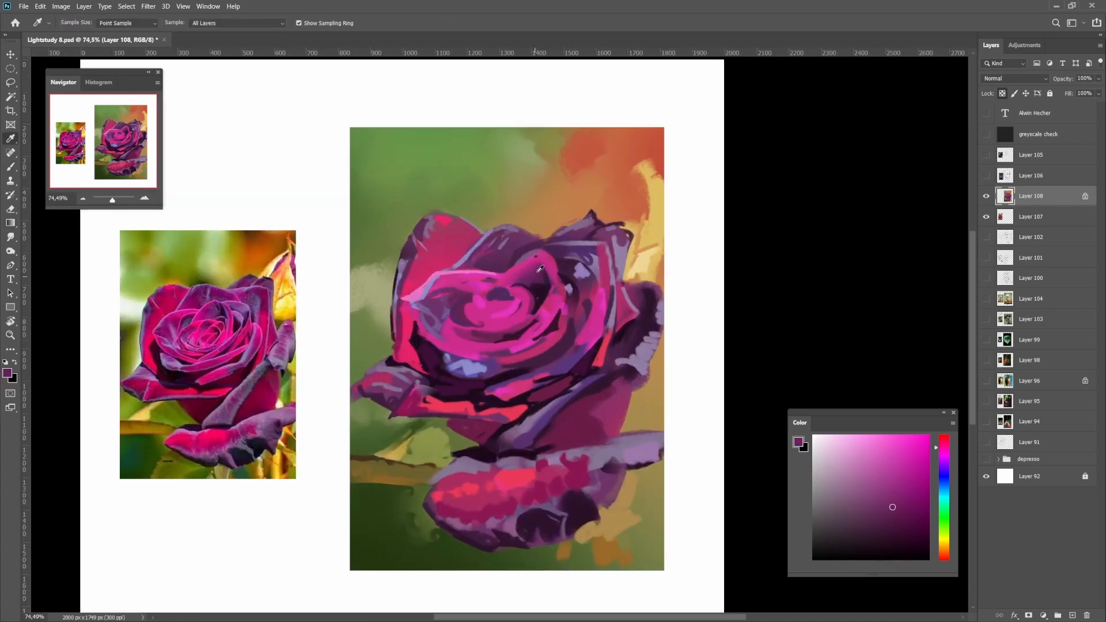
{"action": "left_click", "coordinate": [539, 272], "text": "alt"}
{"action": "left_click", "coordinate": [547, 276], "text": "alt"}
{"action": "left_click", "coordinate": [535, 277], "text": "alt"}
{"action": "left_click", "coordinate": [546, 279], "text": "alt"}
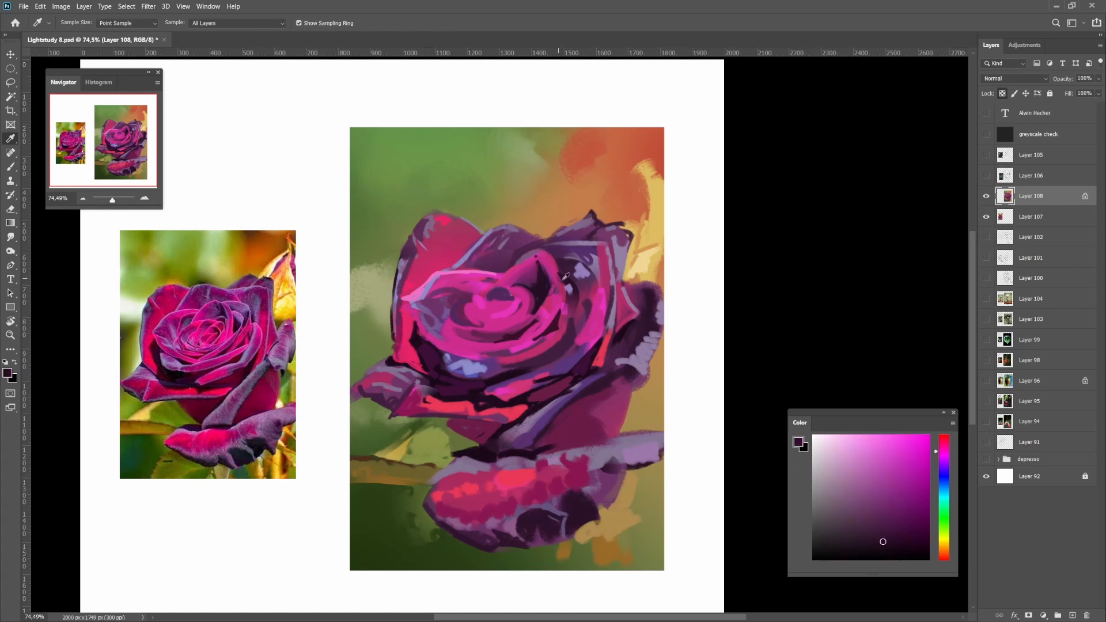
Rework the highlights on the inner right petal with sampled purple, lavender and dark plum, undoing the last stroke
{"action": "left_click", "coordinate": [434, 309], "text": "alt"}
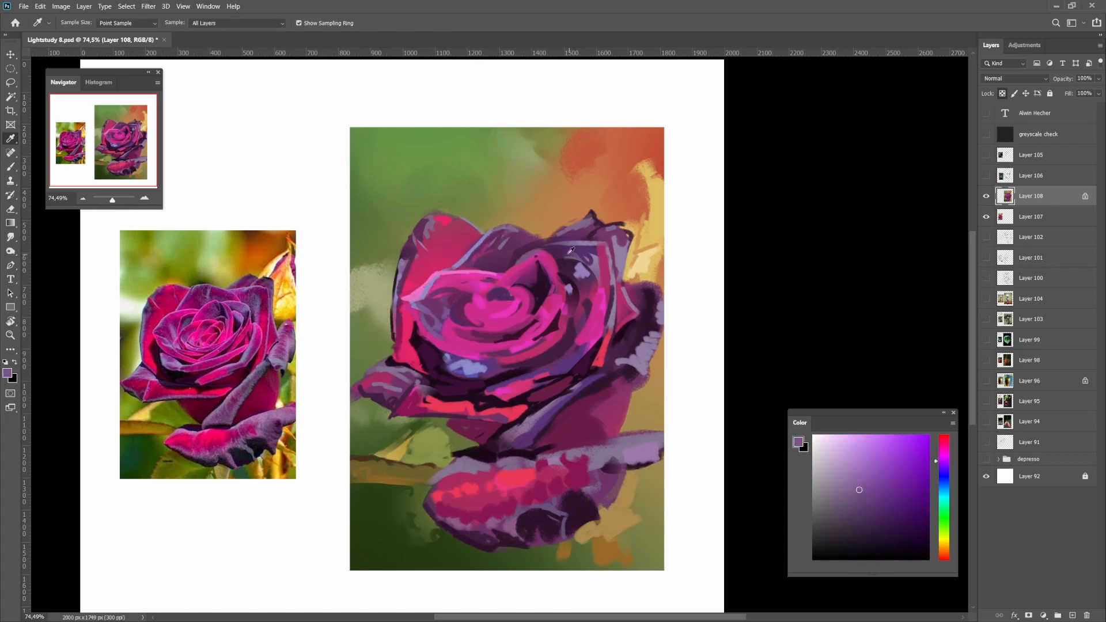
{"action": "left_click", "coordinate": [553, 277], "text": "alt"}
{"action": "left_click", "coordinate": [486, 361], "text": "alt"}
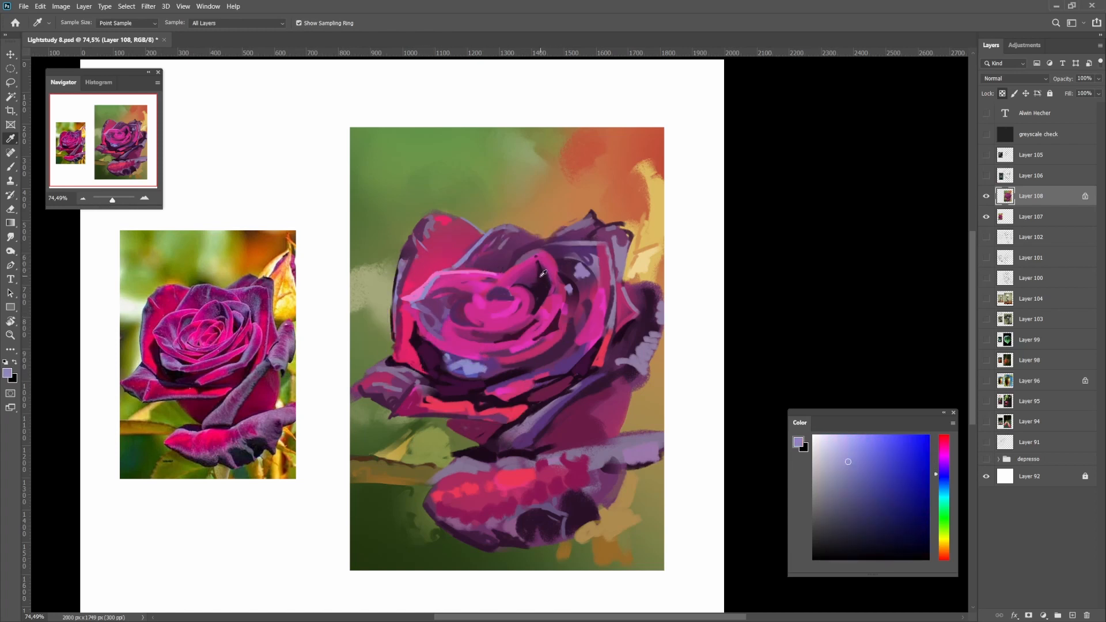
{"action": "left_click", "coordinate": [547, 277], "text": "alt"}
{"action": "left_click", "coordinate": [574, 264], "text": "alt"}
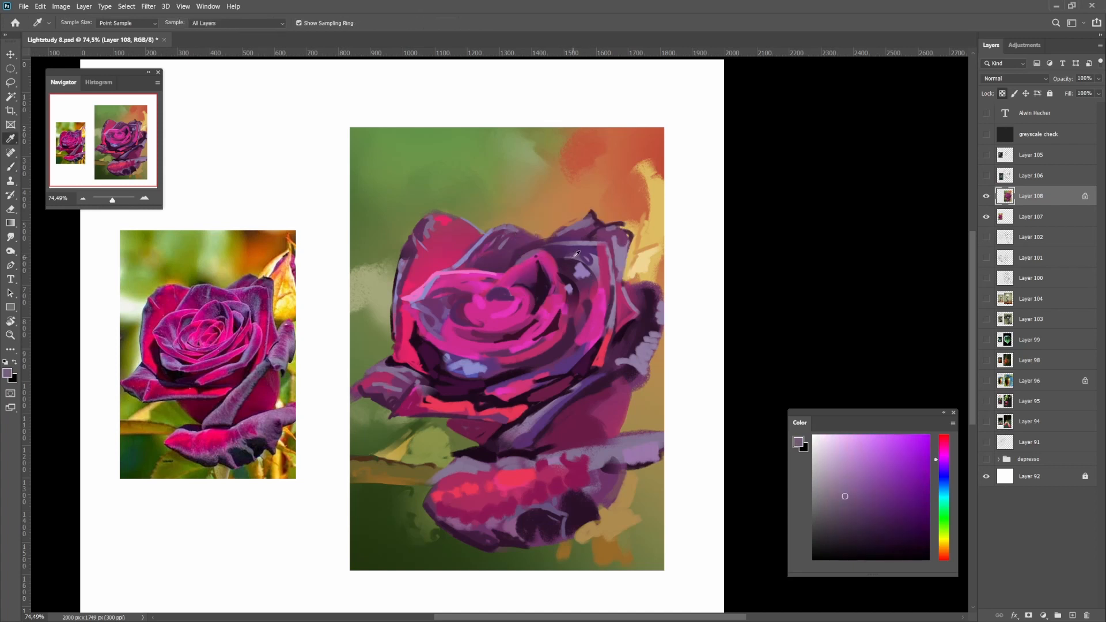
{"action": "left_click", "coordinate": [573, 262], "text": "alt"}
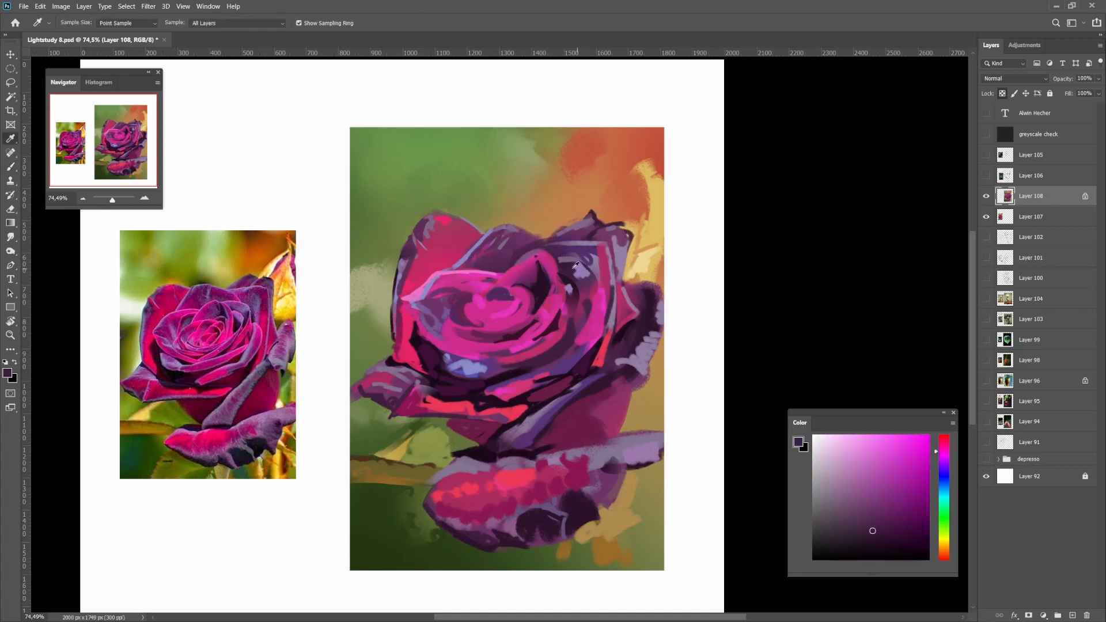
{"action": "left_click", "coordinate": [535, 273], "text": "alt"}
{"action": "left_click", "coordinate": [584, 270], "text": "alt"}
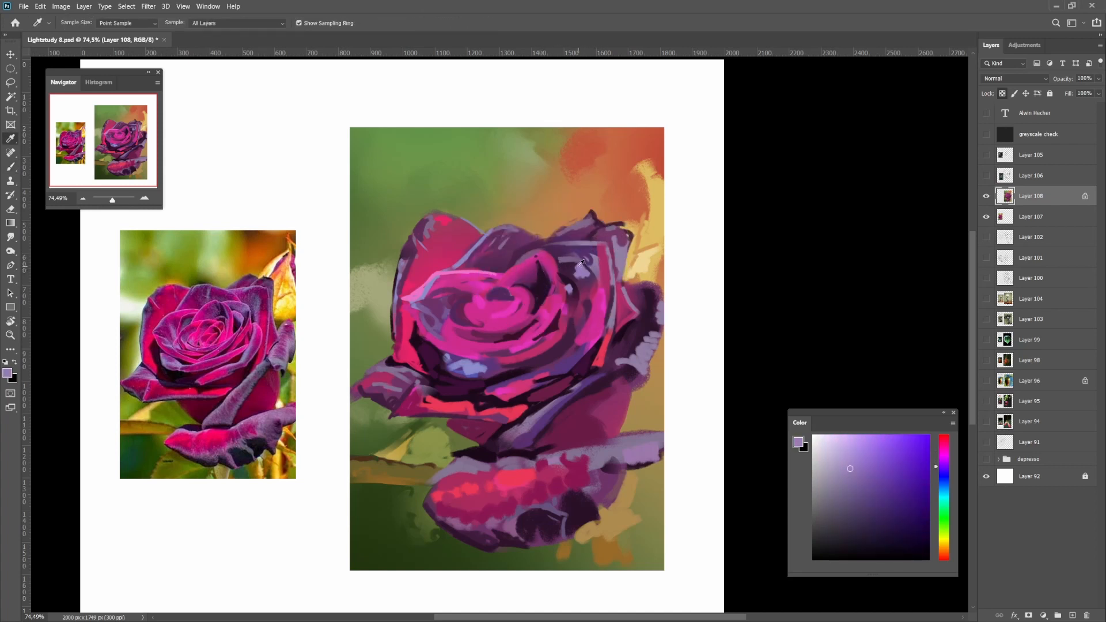
{"action": "key", "text": "ctrl+z"}
Choose a dark violet, enlarge the brush and paint curved strokes down the inner right petal, adding sampled lavender highlights
{"action": "left_click", "coordinate": [854, 517]}
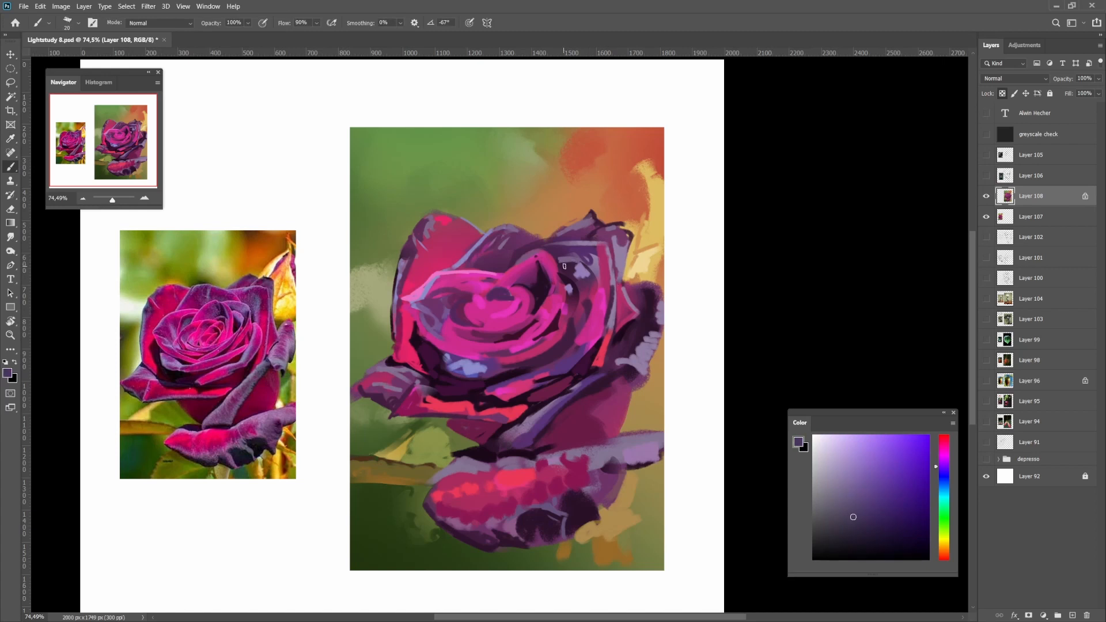
{"action": "key", "text": "bracketright"}
{"action": "left_click", "coordinate": [569, 262], "text": "alt"}
{"action": "key", "text": "bracketright"}
{"action": "key", "text": "bracketleft"}
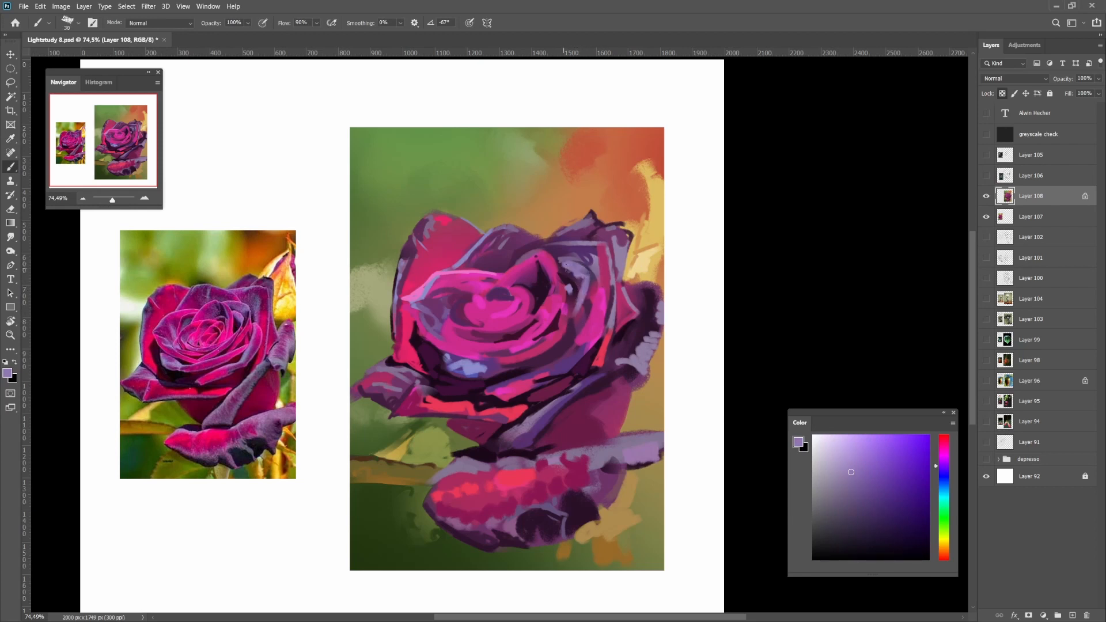
Define the folds around the lavender strokes with sampled dark plum and magenta, setting the brush size to 25
{"action": "left_click", "coordinate": [570, 274], "text": "alt"}
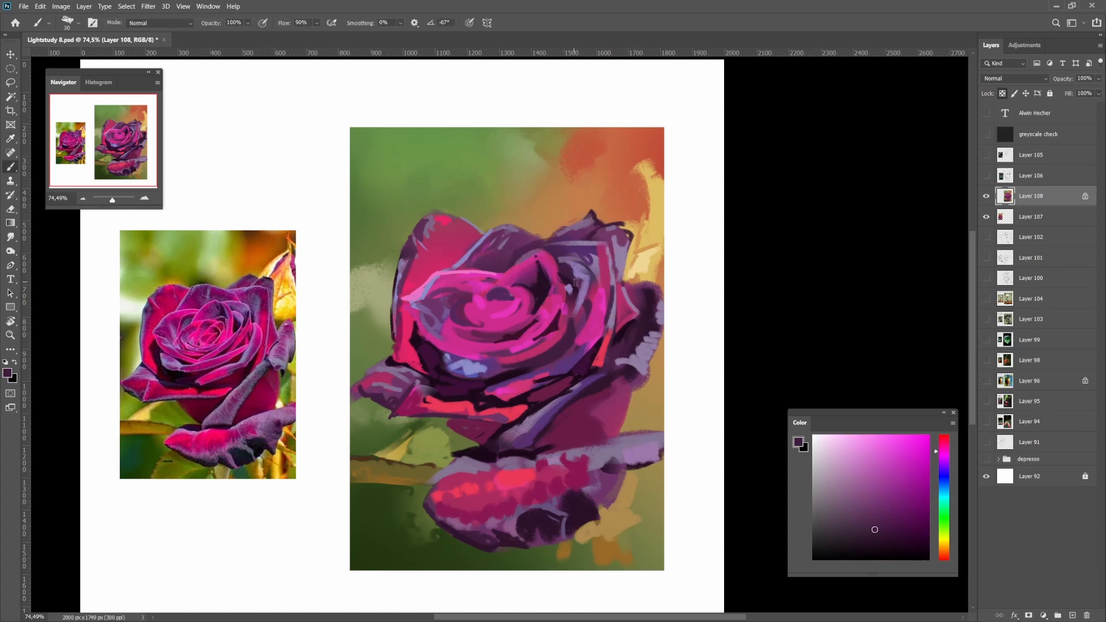
{"action": "left_click", "coordinate": [545, 281], "text": "alt"}
{"action": "left_click", "coordinate": [559, 297], "text": "alt"}
{"action": "key", "text": "bracketright"}
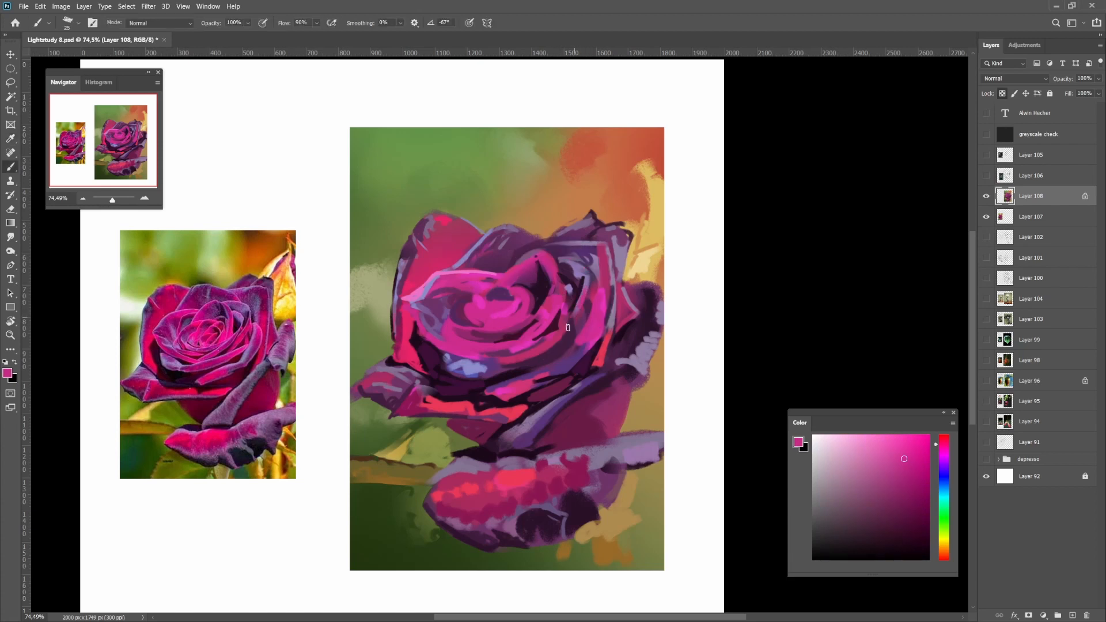
Deepen the shadows between the inner right petals with strokes in sampled dark plum tones
{"action": "key", "text": "bracketright"}
{"action": "left_click", "coordinate": [575, 322], "text": "alt"}
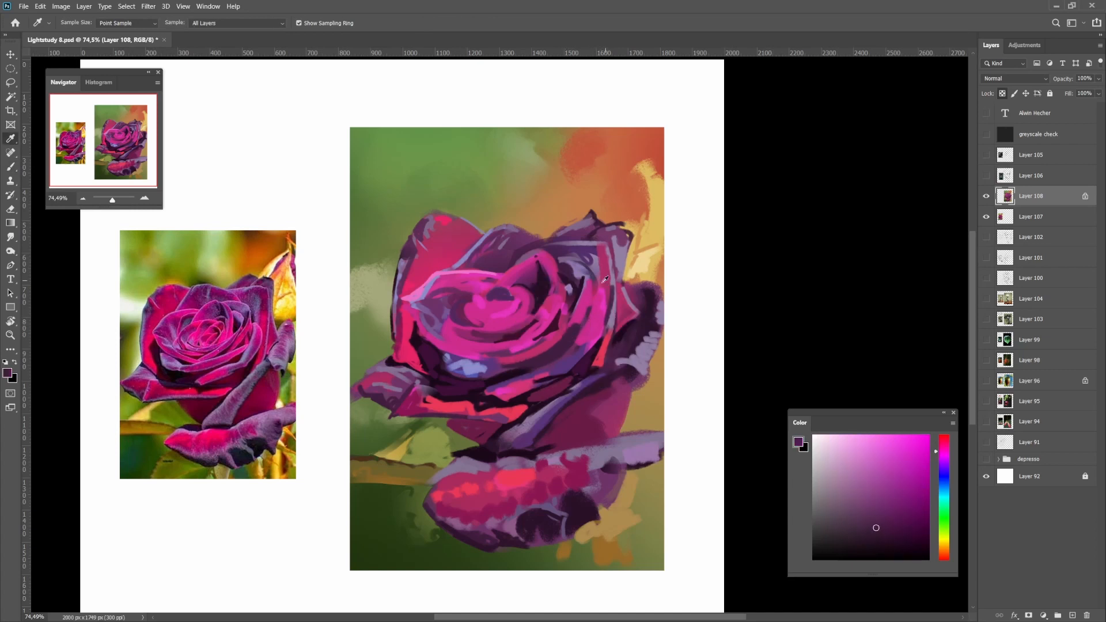
{"action": "left_click", "coordinate": [582, 294], "text": "alt"}
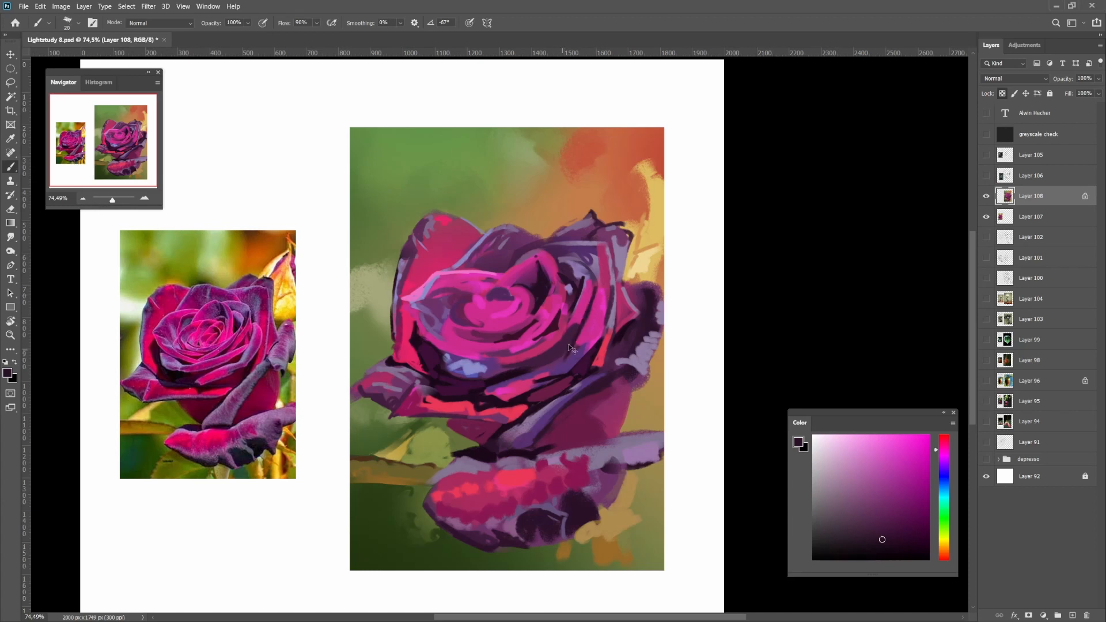
{"action": "scroll", "coordinate": [564, 340], "scroll_direction": "down", "scroll_amount": 3, "text": "alt"}
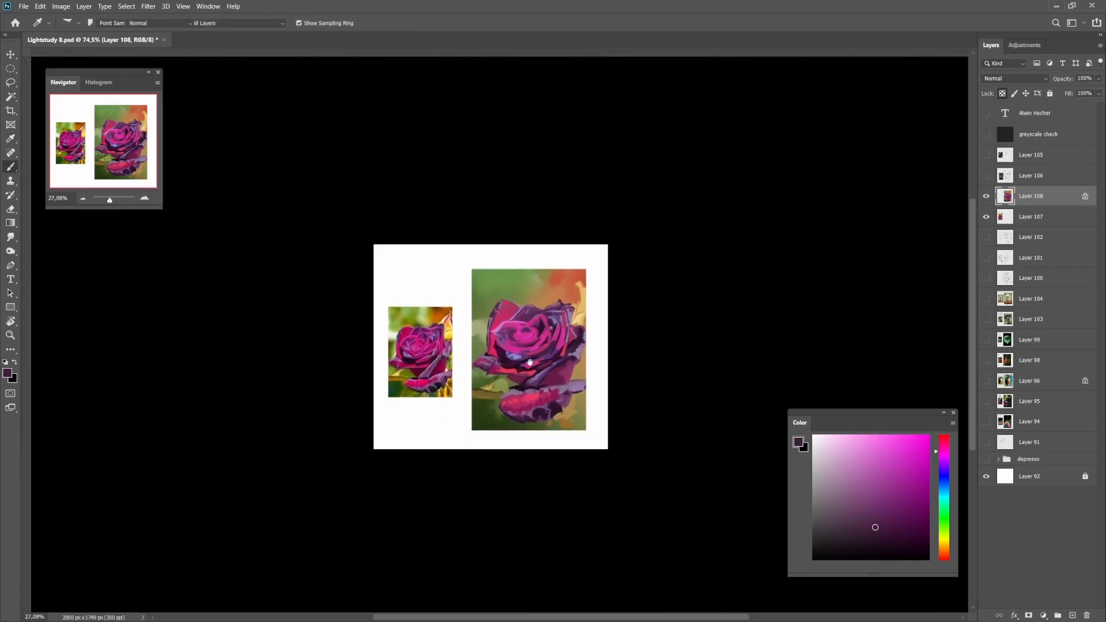
{"action": "scroll", "coordinate": [562, 328], "scroll_direction": "up", "scroll_amount": 2, "text": "alt"}
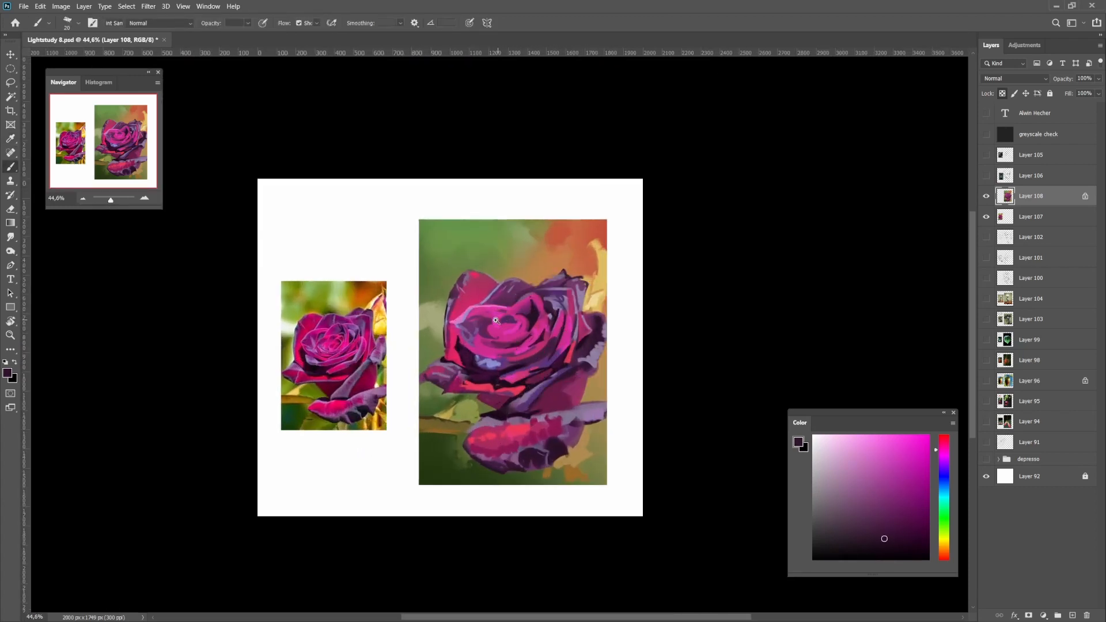
{"action": "scroll", "coordinate": [496, 320], "scroll_direction": "up", "scroll_amount": 1, "text": "alt"}
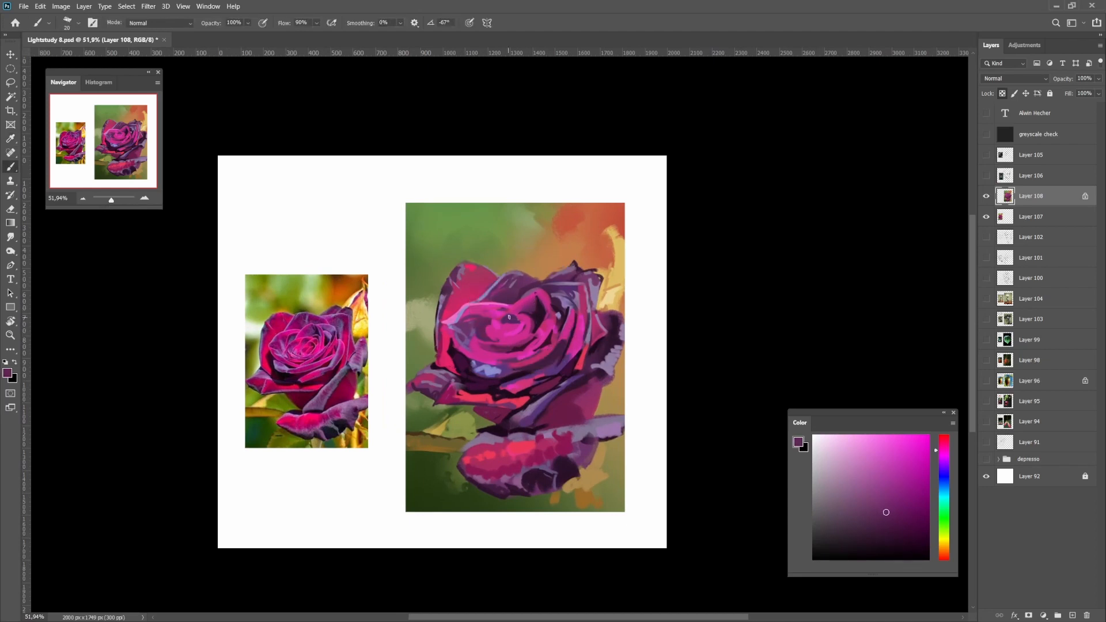
Shade the folds left of the rose's centre with strokes in sampled purple and dark plum
{"action": "left_click", "coordinate": [479, 333], "text": "alt"}
{"action": "left_click", "coordinate": [486, 326], "text": "alt"}
{"action": "key", "text": "g"}
{"action": "left_click", "coordinate": [507, 331], "text": "alt"}
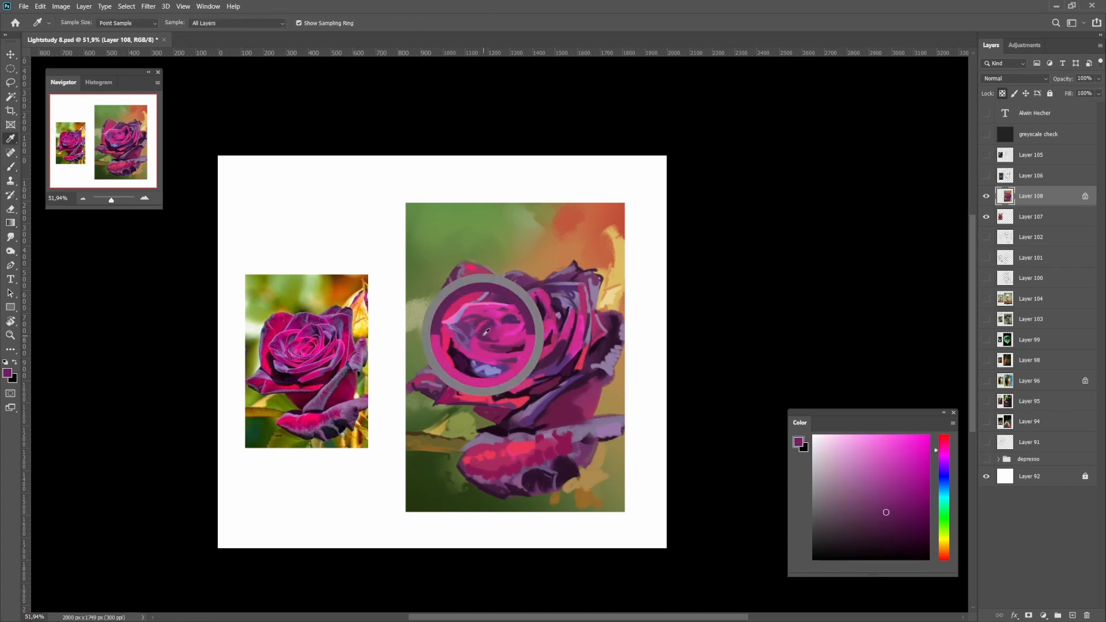
{"action": "left_click", "coordinate": [533, 306]}
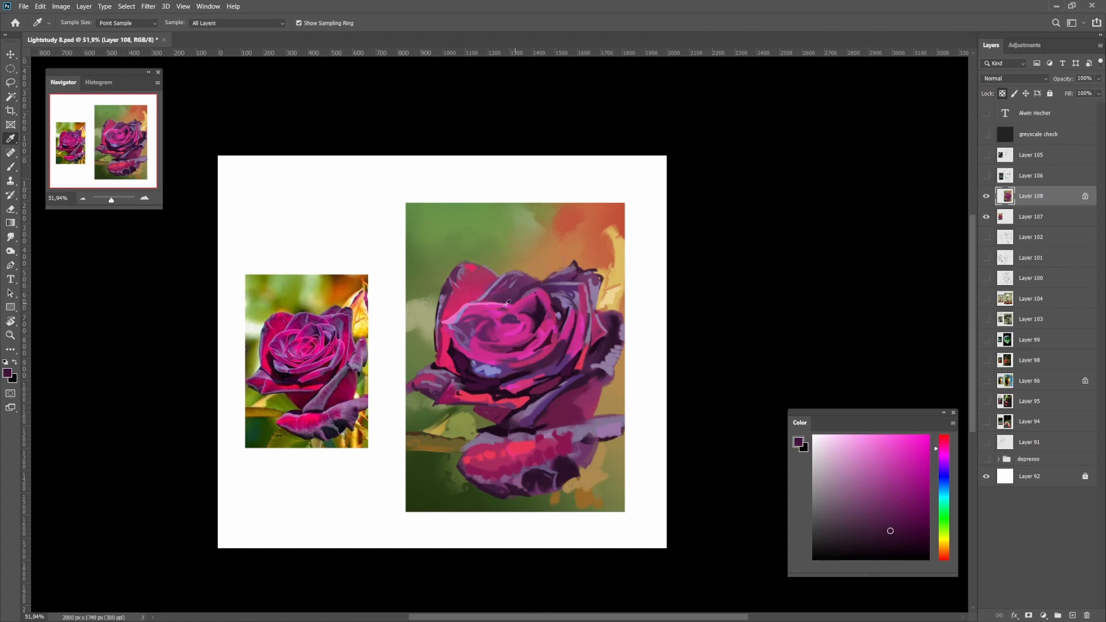
Lasso a small fold left of the rose's centre, shade it with a dark plum gradient and clear the selection
{"action": "key", "text": "l"}
{"action": "key", "text": "g"}
{"action": "scroll", "coordinate": [486, 326], "scroll_direction": "up", "scroll_amount": 3}
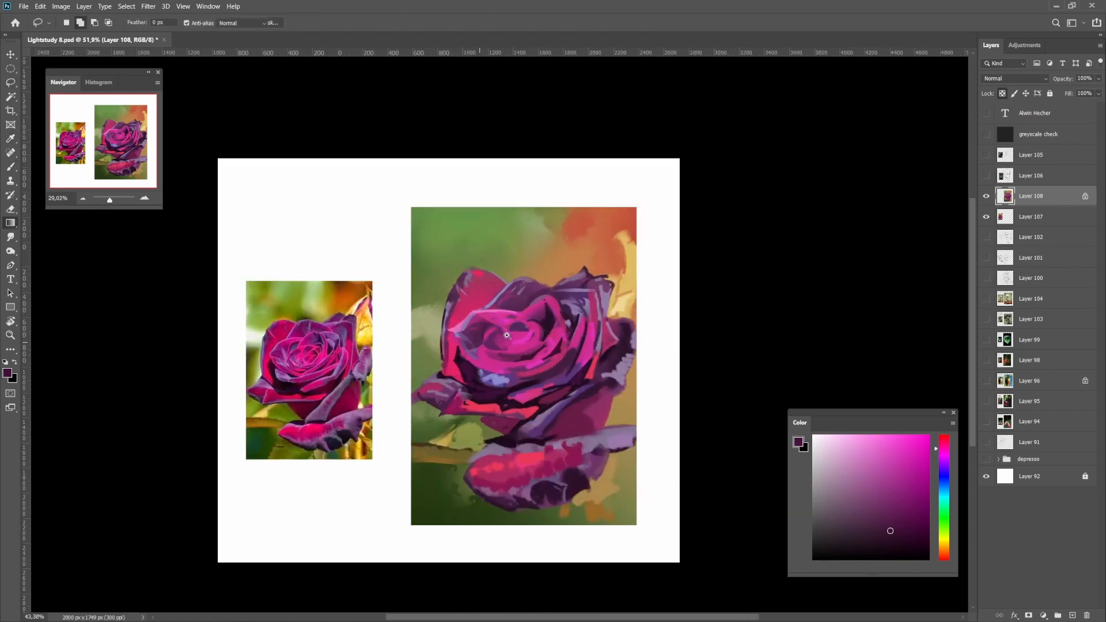
{"action": "key", "text": "l"}
{"action": "left_click_drag", "start_coordinate": [502, 324], "coordinate": [507, 322]}
{"action": "key", "text": "g"}
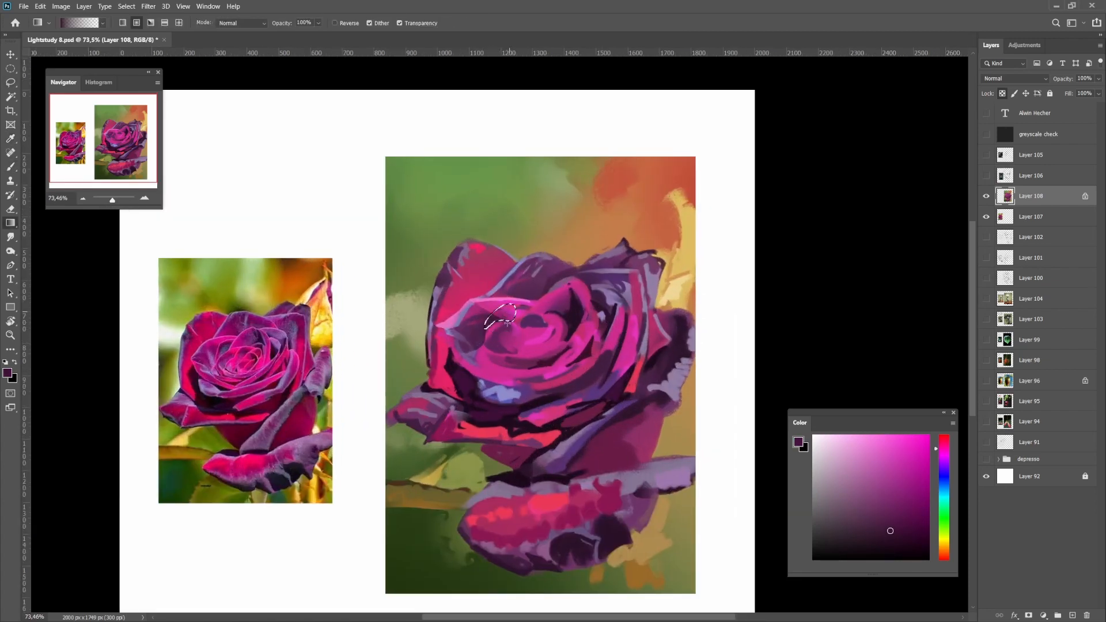
{"action": "key", "text": "b"}
{"action": "left_click", "coordinate": [522, 309], "text": "alt"}
{"action": "key", "text": "ctrl+d"}
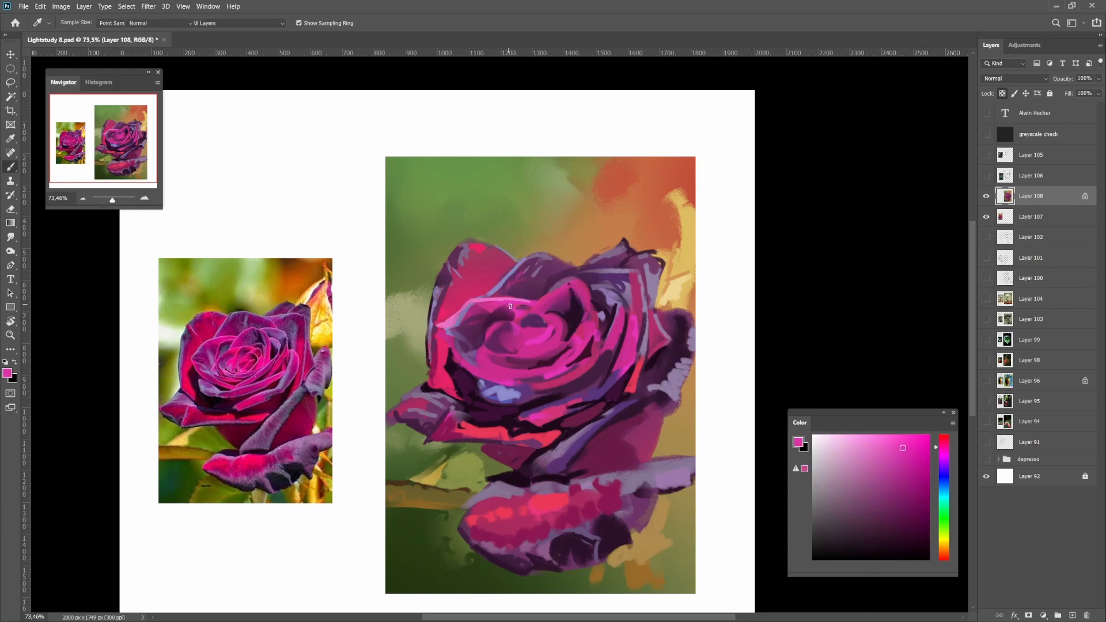
Refine the edges of the left centre folds with fine strokes in sampled dark plum, crimson and bright magenta
{"action": "left_click", "coordinate": [501, 318], "text": "alt"}
{"action": "scroll", "coordinate": [501, 318], "scroll_direction": "down", "scroll_amount": 5}
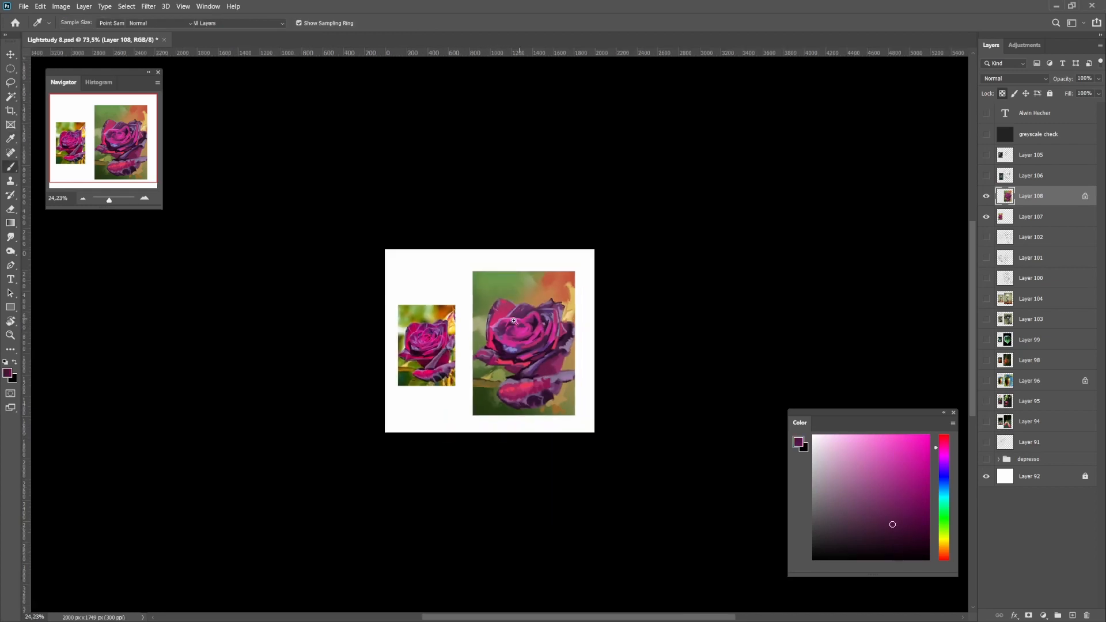
{"action": "scroll", "coordinate": [610, 302], "scroll_direction": "up", "scroll_amount": 7}
{"action": "left_click", "coordinate": [615, 327], "text": "alt"}
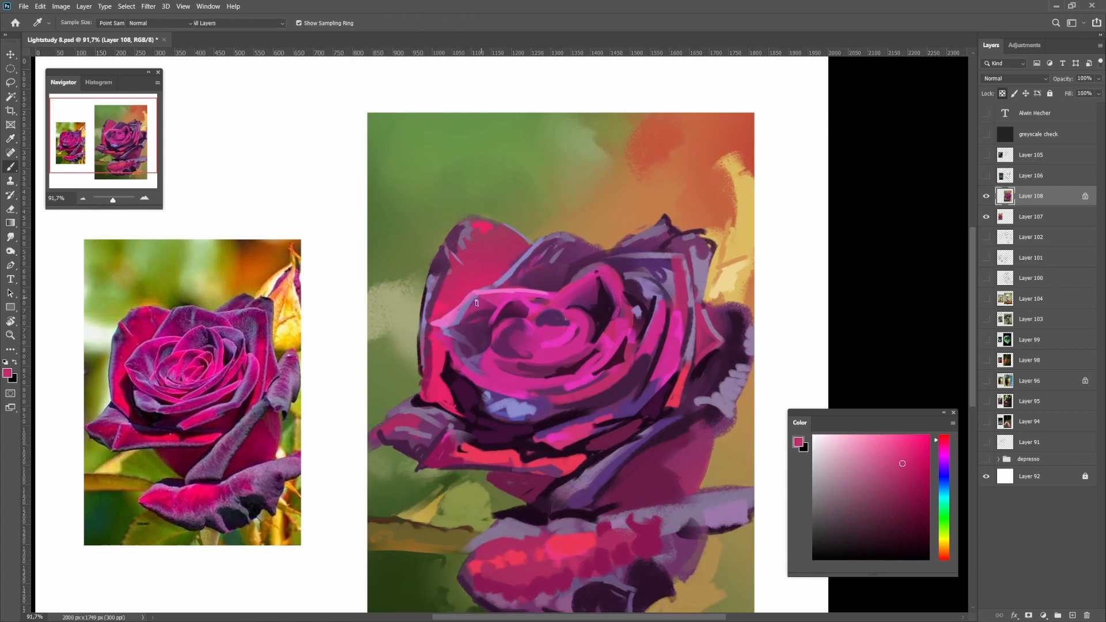
{"action": "key", "text": "alt"}
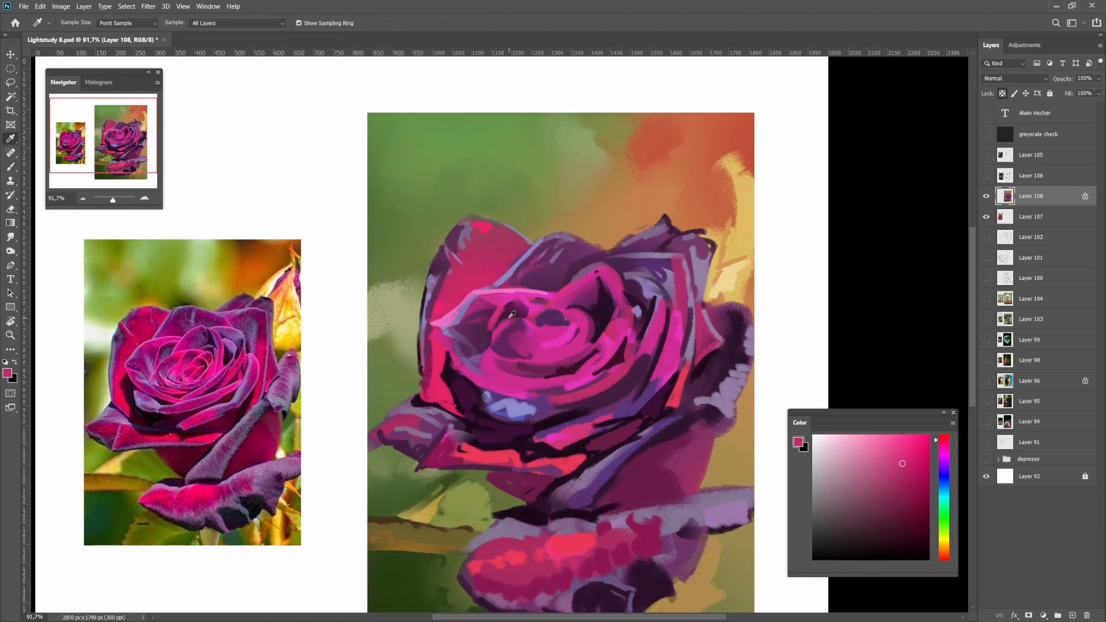
{"action": "left_click", "coordinate": [456, 319], "text": "alt"}
{"action": "left_click", "coordinate": [567, 336], "text": "alt"}
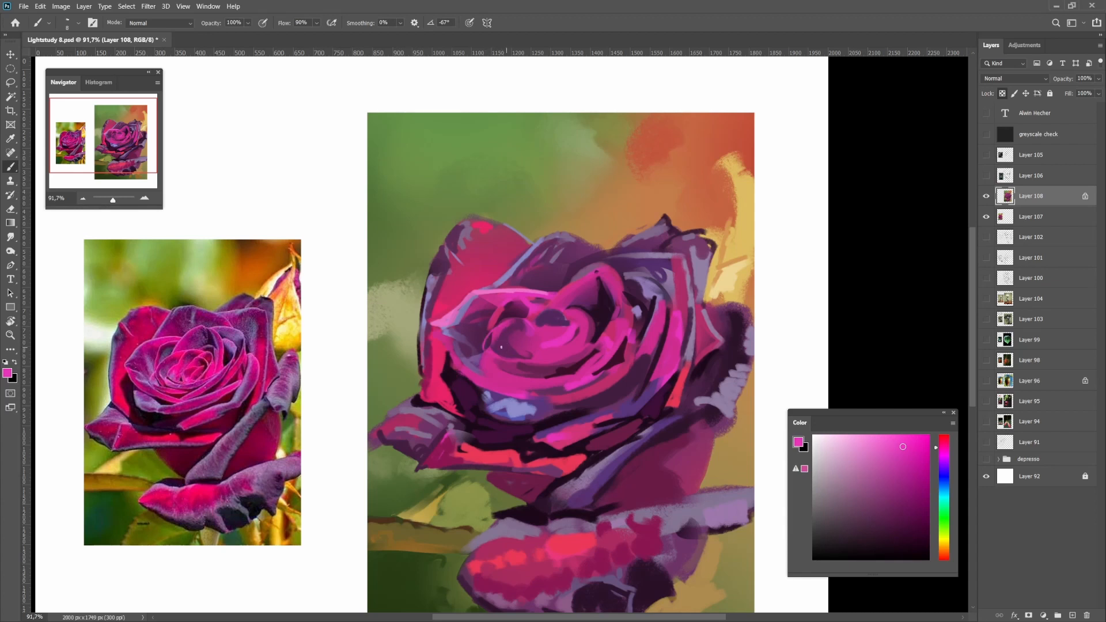
{"action": "left_click", "coordinate": [517, 335], "text": "alt"}
{"action": "left_click", "coordinate": [516, 334], "text": "alt"}
Lasso the lower centre folds and shade them with gradients in colours sampled from the petals
{"action": "key", "text": "l"}
{"action": "mouse_move", "coordinate": [511, 358]}
{"action": "left_mouse_down"}
{"action": "mouse_move", "coordinate": [515, 343]}
{"action": "mouse_move", "coordinate": [511, 359]}
{"action": "mouse_move", "coordinate": [552, 353]}
{"action": "mouse_move", "coordinate": [559, 341]}
{"action": "mouse_move", "coordinate": [561, 369]}
{"action": "mouse_move", "coordinate": [567, 344]}
{"action": "mouse_move", "coordinate": [522, 332]}
{"action": "mouse_move", "coordinate": [397, 351]}
{"action": "mouse_move", "coordinate": [572, 352]}
{"action": "left_mouse_up"}
{"action": "key", "text": "g"}
{"action": "key", "text": "ctrl+d"}
{"action": "key", "text": "l"}
{"action": "key", "text": "i"}
{"action": "left_click", "coordinate": [553, 344]}
{"action": "key", "text": "g"}
Shift the colour to orange-red and paint warm accents across the rose's centre folds, reducing the brush size to 20
{"action": "left_click", "coordinate": [943, 556]}
{"action": "key", "text": "ctrl+d"}
{"action": "key", "text": "b"}
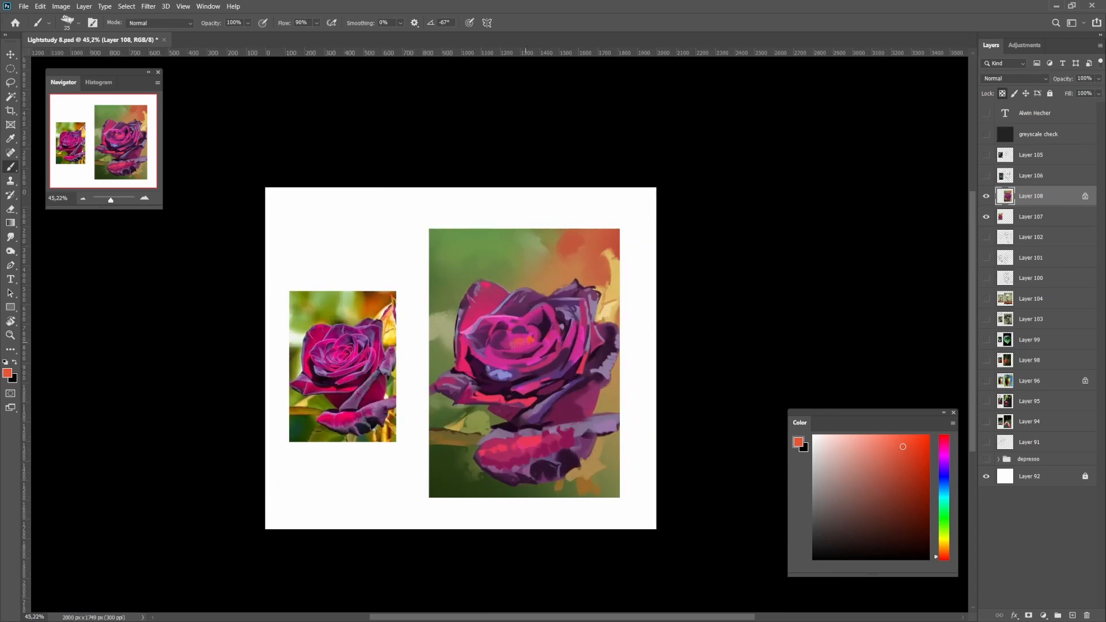
{"action": "mouse_move", "coordinate": [503, 336]}
{"action": "left_mouse_down"}
{"action": "mouse_move", "coordinate": [529, 368]}
{"action": "mouse_move", "coordinate": [514, 365]}
{"action": "left_mouse_up"}
{"action": "key", "text": "bracketleft"}
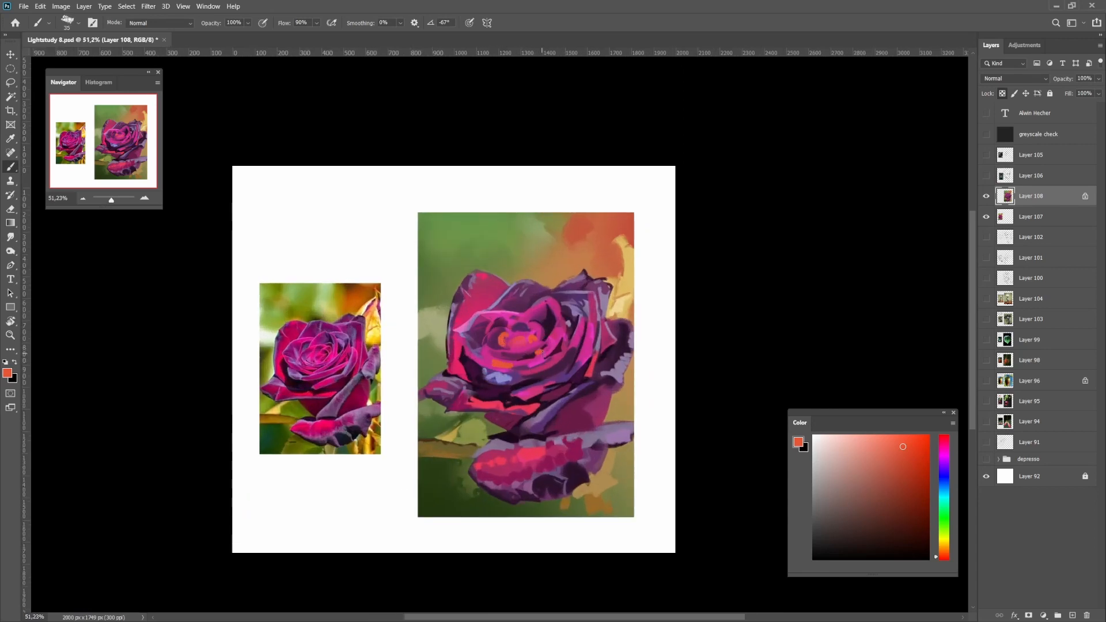
Paint cool blue strokes on the upper back petals and the upper right petal
{"action": "left_click", "coordinate": [482, 282], "text": "alt"}
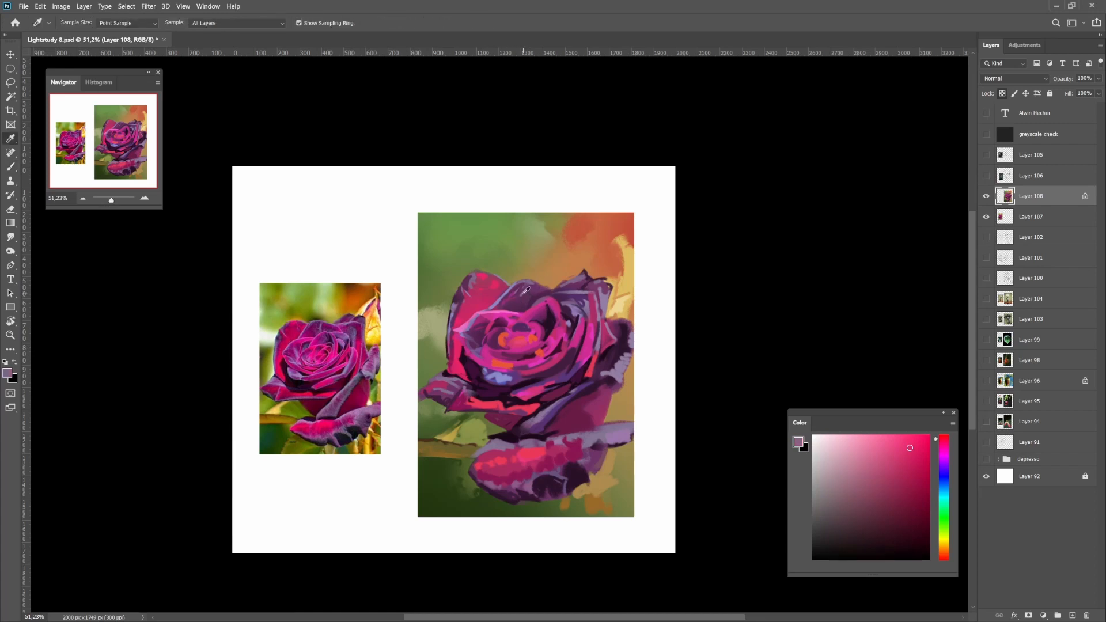
{"action": "left_click", "coordinate": [498, 291], "text": "alt"}
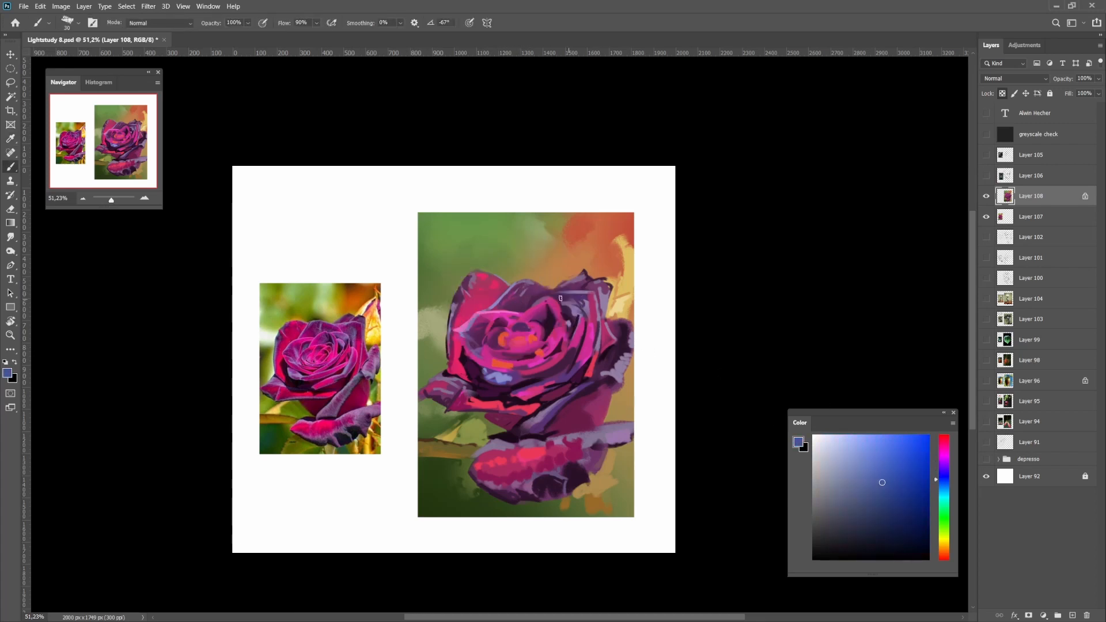
{"action": "mouse_move", "coordinate": [523, 300]}
{"action": "left_mouse_down"}
{"action": "mouse_move", "coordinate": [536, 285]}
{"action": "mouse_move", "coordinate": [539, 297]}
{"action": "mouse_move", "coordinate": [511, 295]}
{"action": "left_mouse_up"}
{"action": "left_click", "coordinate": [536, 290], "text": "alt"}
{"action": "left_click", "coordinate": [528, 296], "text": "alt"}
{"action": "left_click_drag", "start_coordinate": [602, 285], "coordinate": [598, 292]}
Enlarge the brush to 50 and paint blue strokes along the long folded petal below the bloom
{"action": "key", "text": "bracketright"}
{"action": "key", "text": "bracketright"}
{"action": "left_click_drag", "start_coordinate": [598, 391], "coordinate": [547, 431]}
Break up the blue on the long folded petal with strokes in sampled dark violet, plum and purple tones
{"action": "left_click", "coordinate": [578, 405], "text": "alt"}
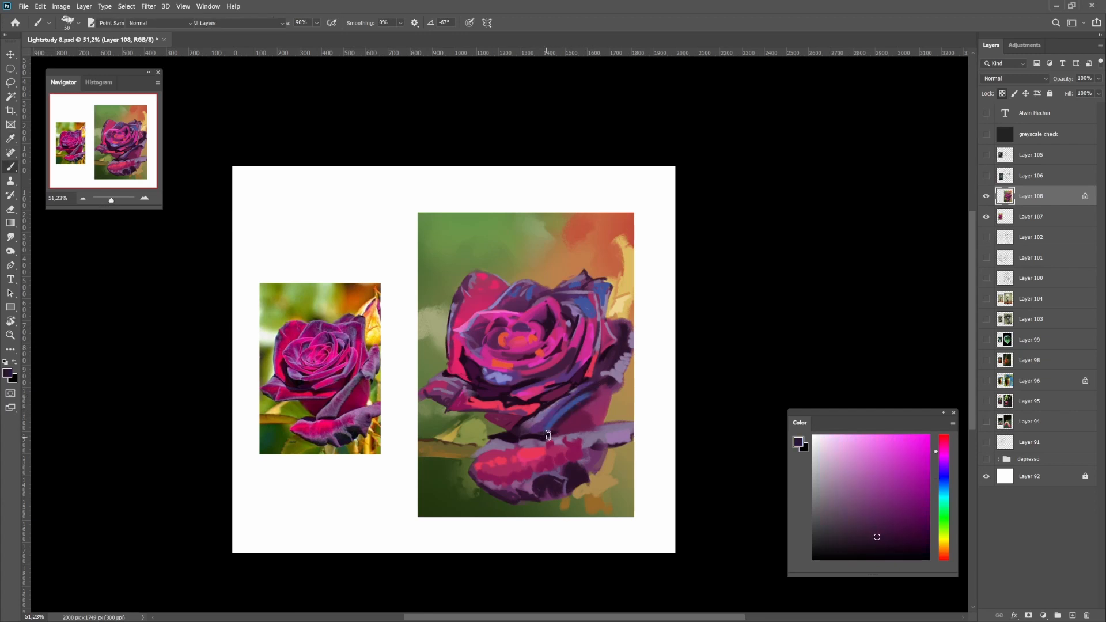
{"action": "left_click", "coordinate": [593, 389], "text": "alt"}
{"action": "left_click", "coordinate": [583, 416], "text": "alt"}
{"action": "mouse_move", "coordinate": [599, 395]}
{"action": "left_mouse_down"}
{"action": "mouse_move", "coordinate": [558, 424]}
{"action": "mouse_move", "coordinate": [586, 406]}
{"action": "mouse_move", "coordinate": [567, 428]}
{"action": "mouse_move", "coordinate": [582, 395]}
{"action": "mouse_move", "coordinate": [546, 425]}
{"action": "mouse_move", "coordinate": [528, 428]}
{"action": "mouse_move", "coordinate": [539, 414]}
{"action": "mouse_move", "coordinate": [514, 427]}
{"action": "left_mouse_up"}
{"action": "left_click", "coordinate": [578, 399], "text": "alt"}
{"action": "left_click", "coordinate": [536, 418], "text": "alt"}
{"action": "left_click", "coordinate": [545, 410], "text": "alt"}
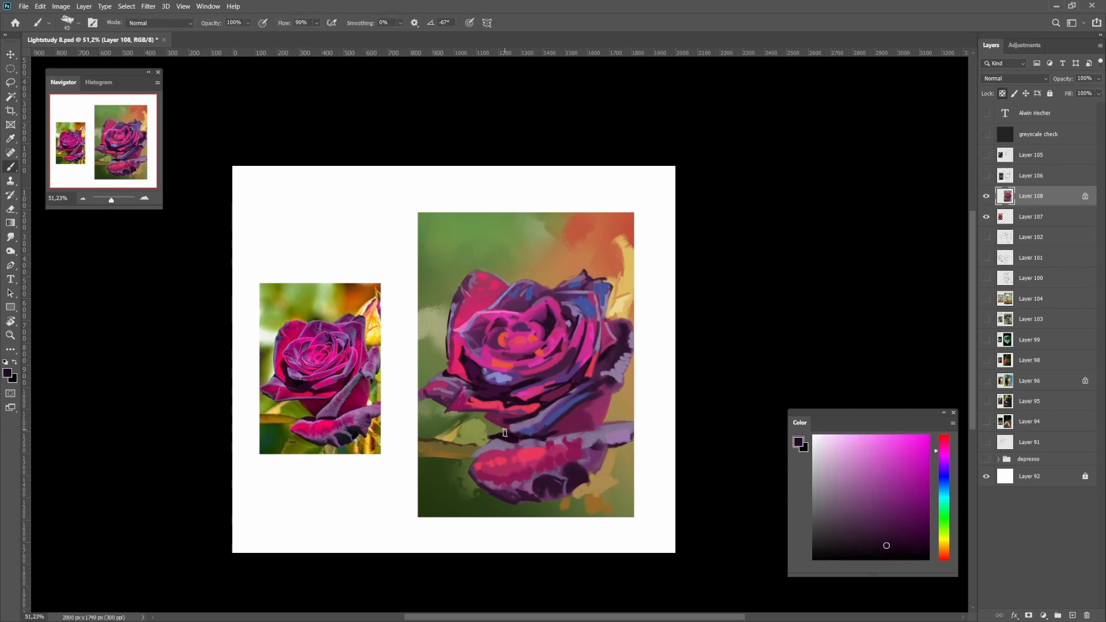
Rework the lower edge of the bloom above the stem with sampled plum, olive and near-black strokes
{"action": "left_click", "coordinate": [504, 422], "text": "alt"}
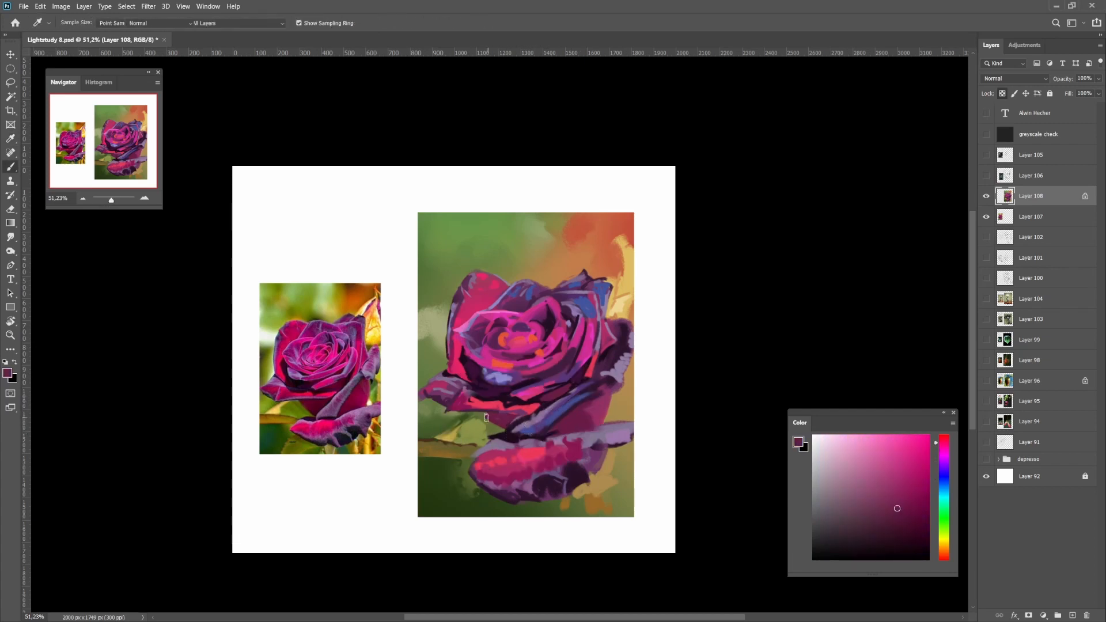
{"action": "mouse_move", "coordinate": [489, 417]}
{"action": "left_mouse_down"}
{"action": "mouse_move", "coordinate": [504, 431]}
{"action": "mouse_move", "coordinate": [512, 399]}
{"action": "left_mouse_up"}
{"action": "left_click", "coordinate": [491, 395], "text": "alt"}
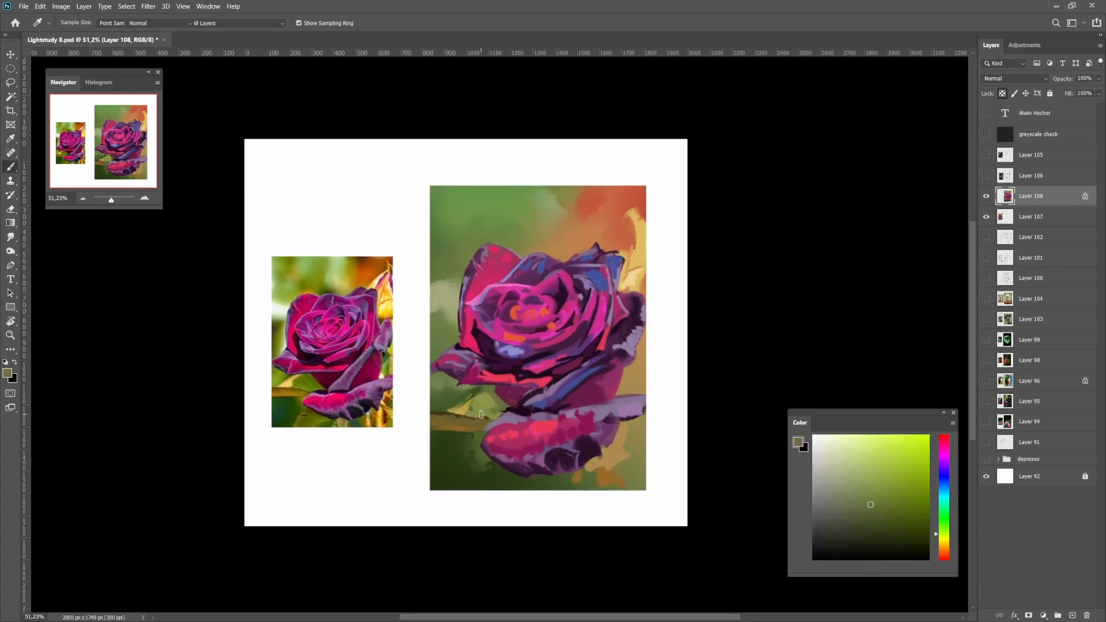
{"action": "left_click", "coordinate": [520, 413], "text": "alt"}
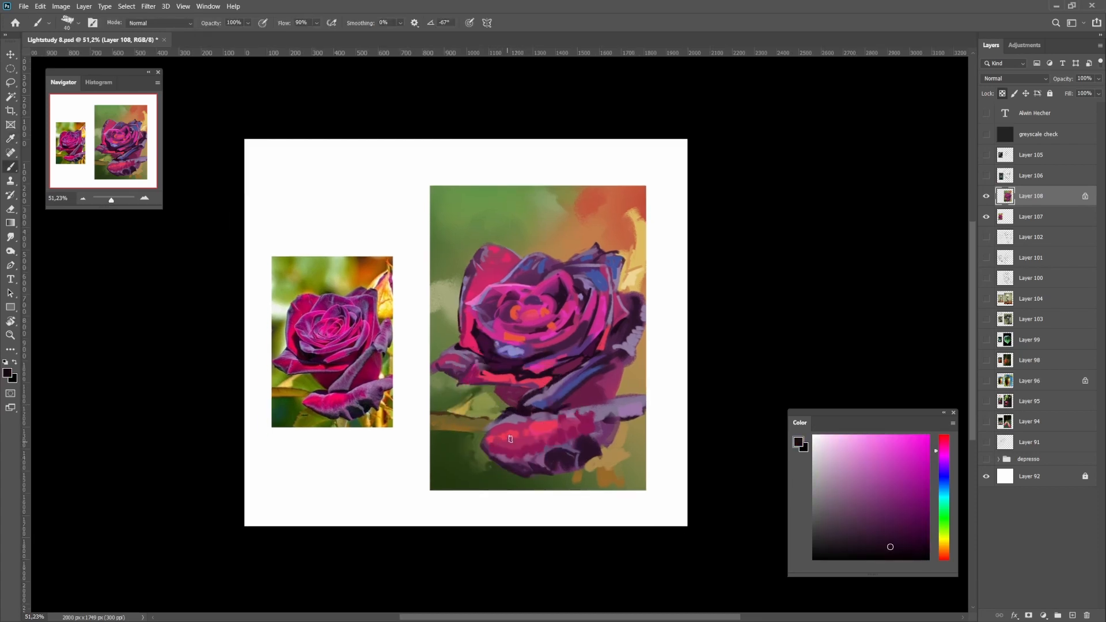
Brighten the large bottom petal with sampled red strokes and light pink highlights
{"action": "left_click", "coordinate": [517, 424], "text": "alt"}
{"action": "left_click", "coordinate": [517, 425], "text": "alt"}
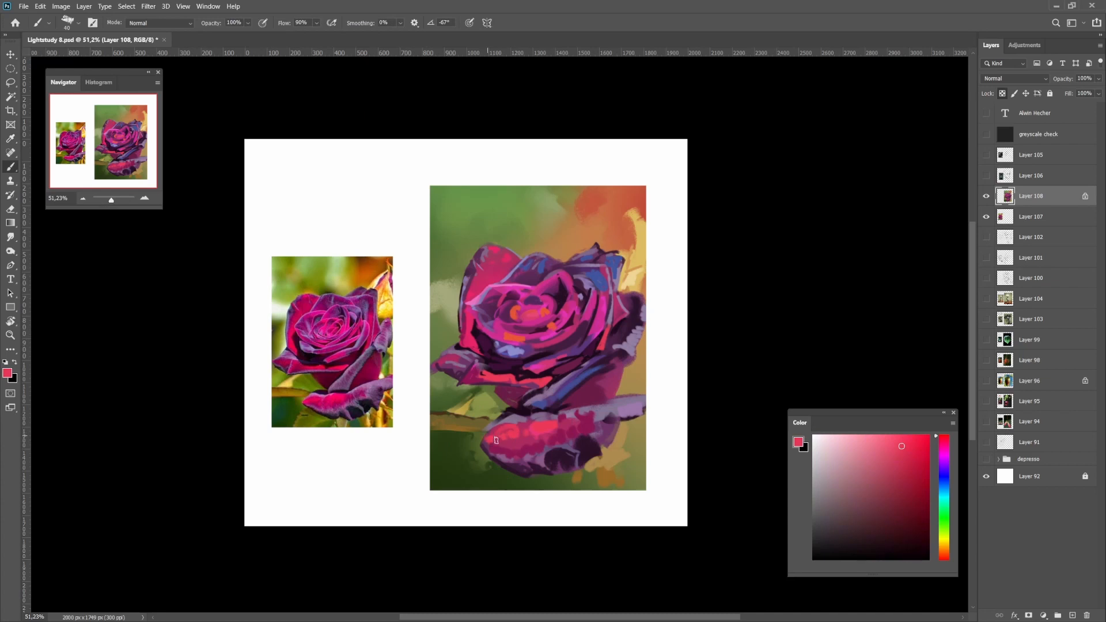
{"action": "left_click_drag", "start_coordinate": [945, 476], "coordinate": [946, 447]}
{"action": "left_click", "coordinate": [885, 441]}
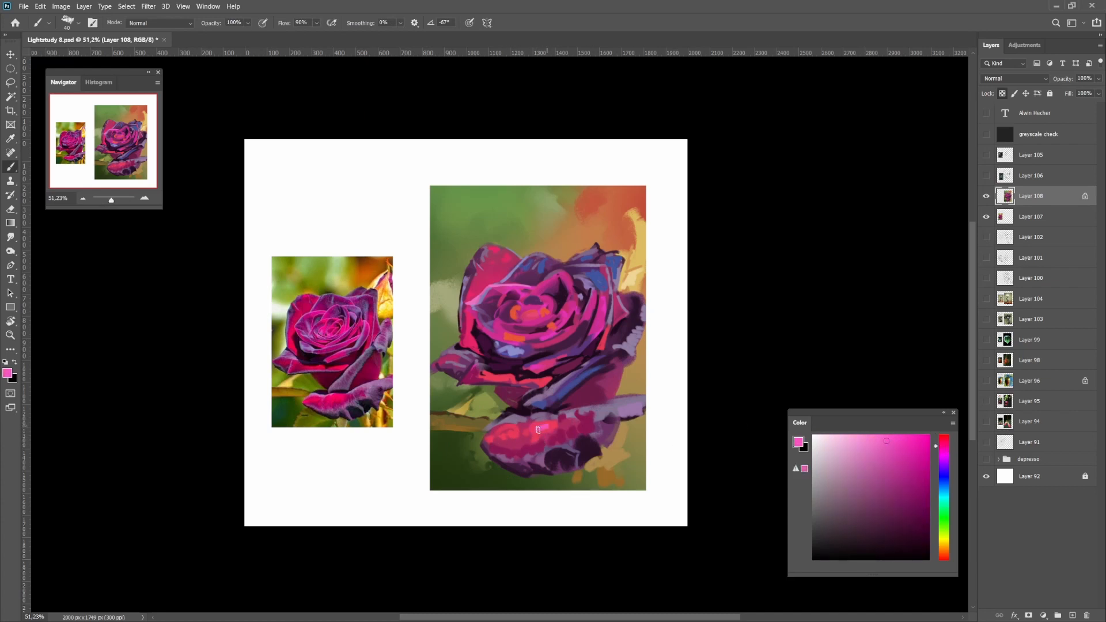
Redefine the folds around the rose's centre with sampled plum, magenta and purple, using a brush size of 15
{"action": "left_click_drag", "start_coordinate": [518, 294], "coordinate": [516, 311]}
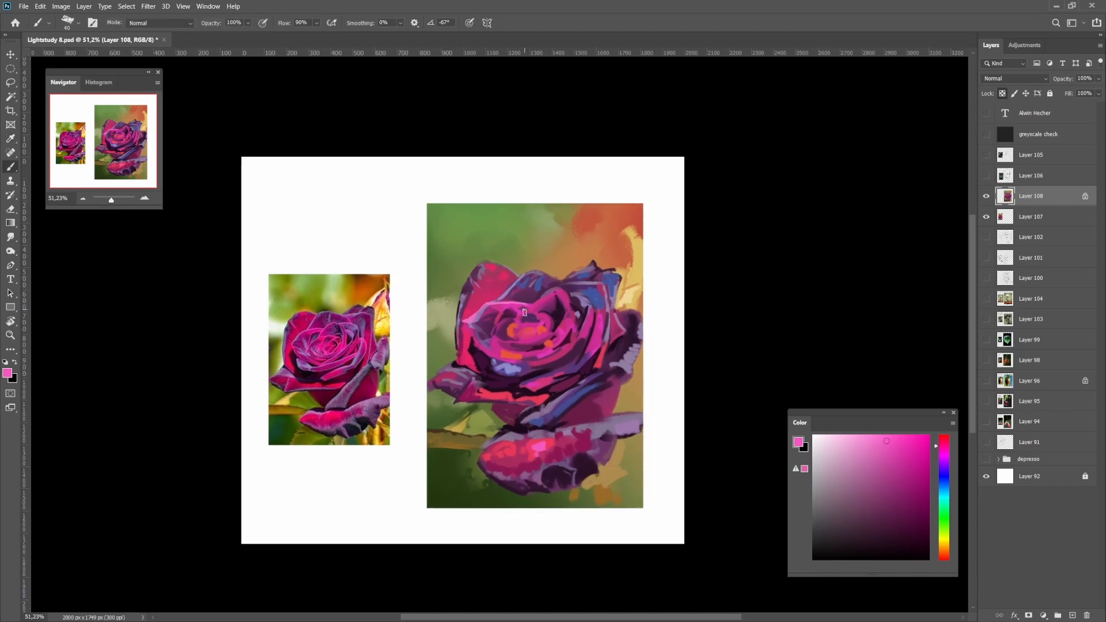
{"action": "left_click", "coordinate": [516, 311]}
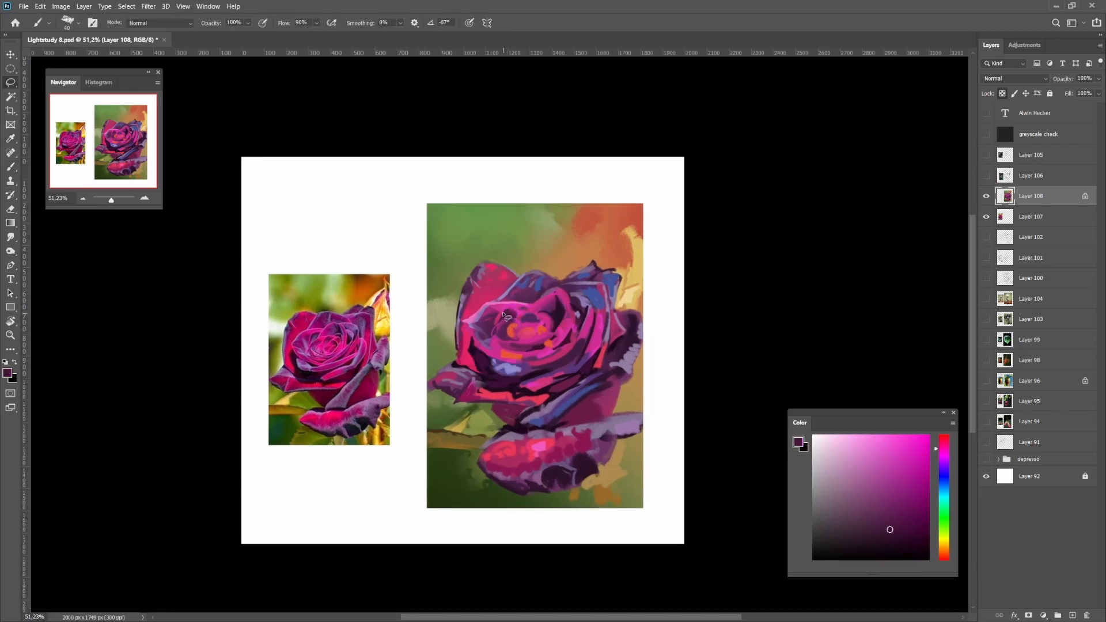
{"action": "key", "text": "b"}
{"action": "key", "text": "i"}
{"action": "left_click", "coordinate": [518, 313]}
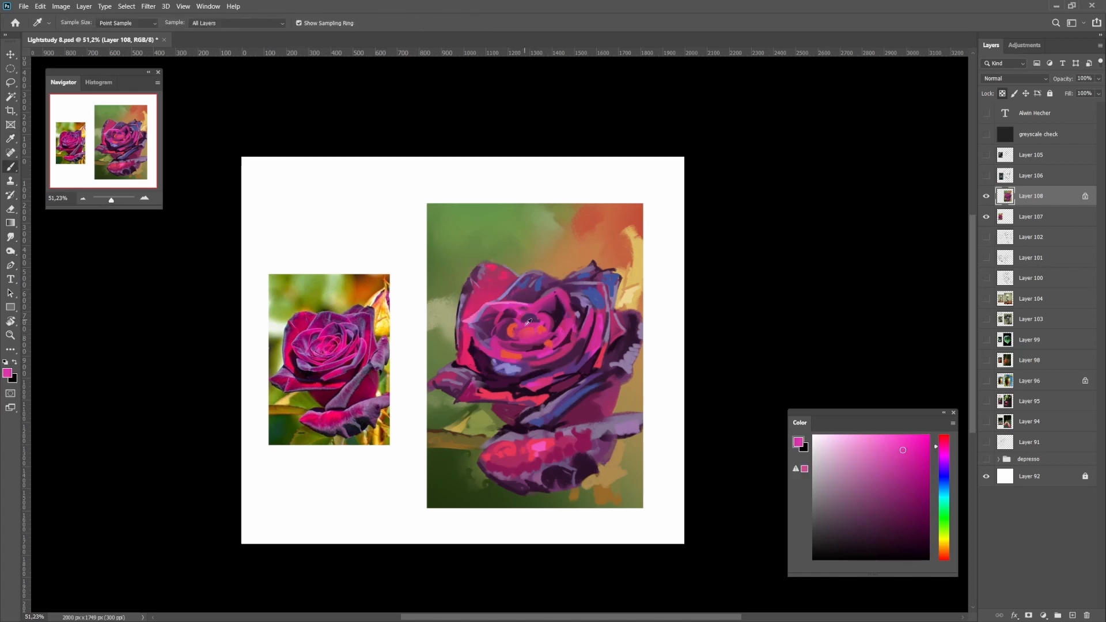
{"action": "left_click", "coordinate": [505, 328]}
{"action": "key", "text": "b"}
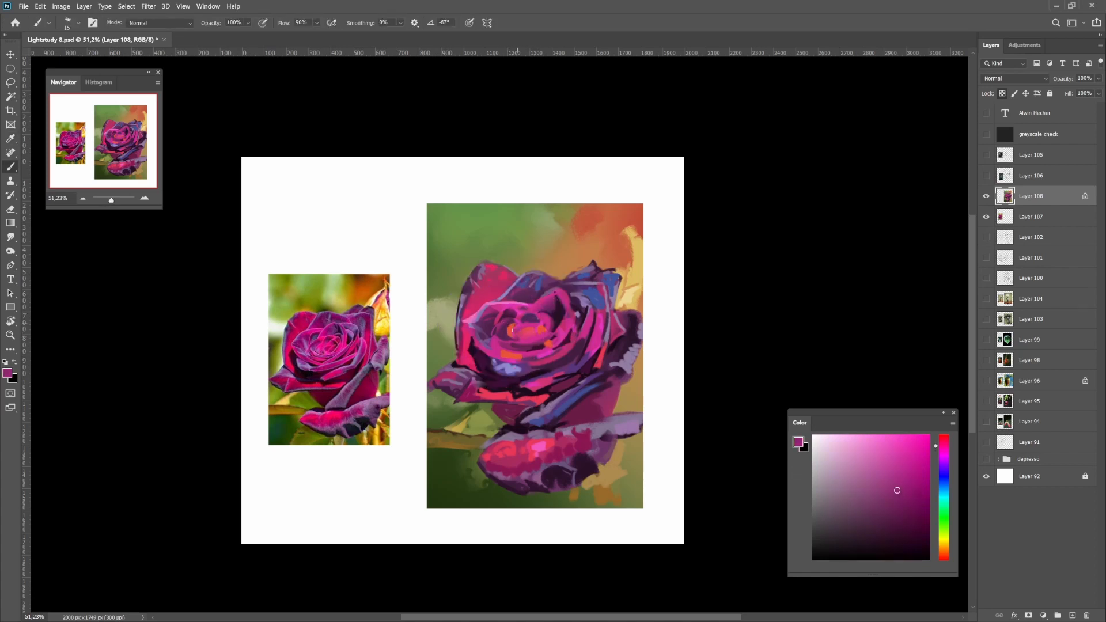
Add strokes in sampled crimson to the lower folds and the orange centre accents, setting the brush size to 20
{"action": "key", "text": "i"}
{"action": "left_click", "coordinate": [543, 402]}
{"action": "left_click", "coordinate": [564, 453]}
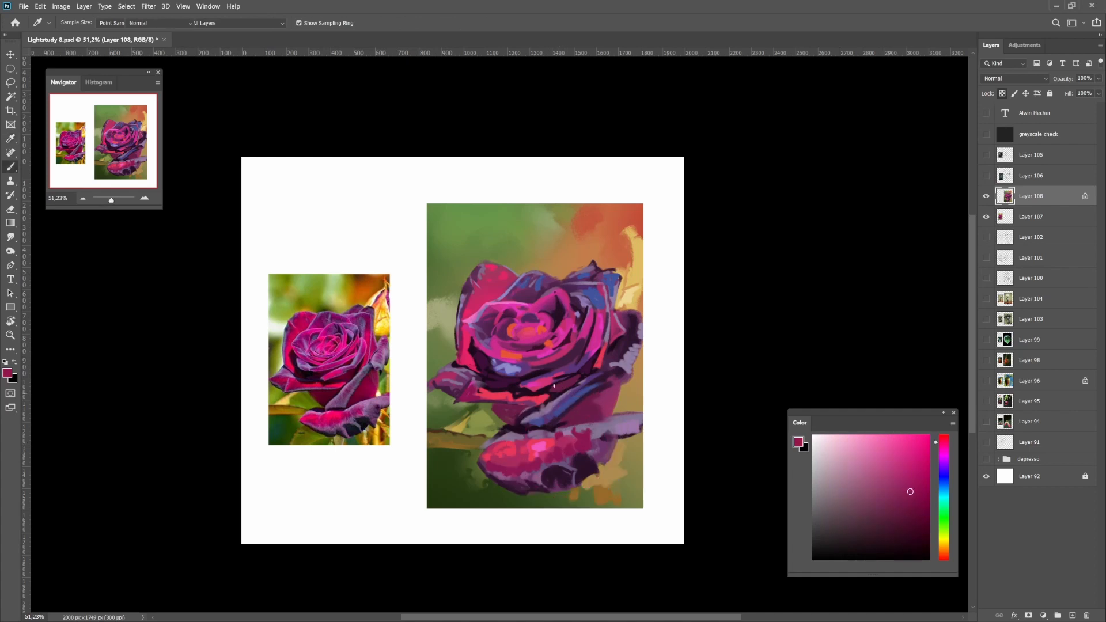
{"action": "key", "text": "b"}
{"action": "key", "text": "bracketright"}
{"action": "key", "text": "bracketright"}
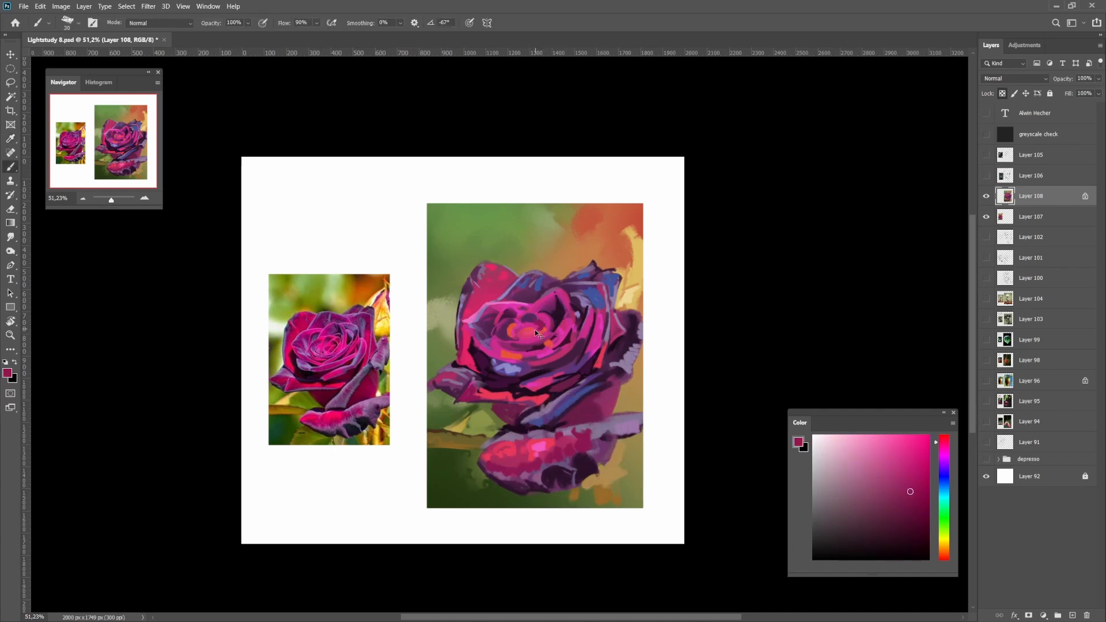
Paint dark plum shadow accents in the small folds at the rose's centre
{"action": "key", "text": "i"}
{"action": "left_click", "coordinate": [538, 321]}
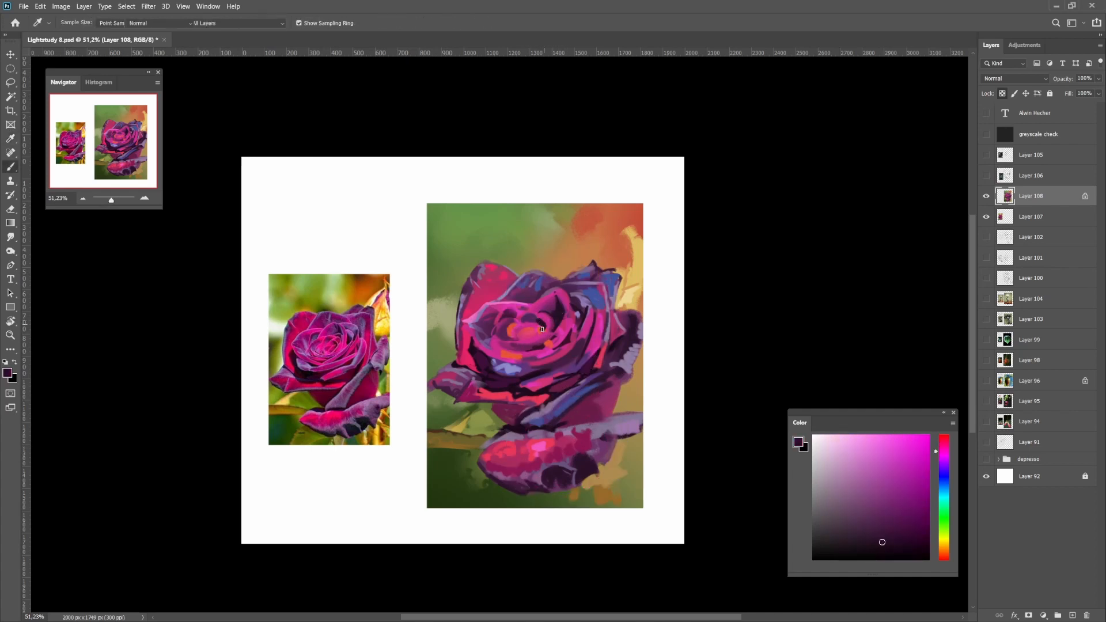
{"action": "left_click", "coordinate": [534, 326], "text": "alt"}
{"action": "mouse_move", "coordinate": [533, 319]}
{"action": "left_mouse_down"}
{"action": "mouse_move", "coordinate": [537, 327]}
{"action": "mouse_move", "coordinate": [543, 303]}
{"action": "left_mouse_up"}
{"action": "left_click", "coordinate": [527, 318], "text": "alt"}
Add sampled lavender highlights to the folds right of the centre and define them with dark plum strokes
{"action": "left_click", "coordinate": [476, 313], "text": "alt"}
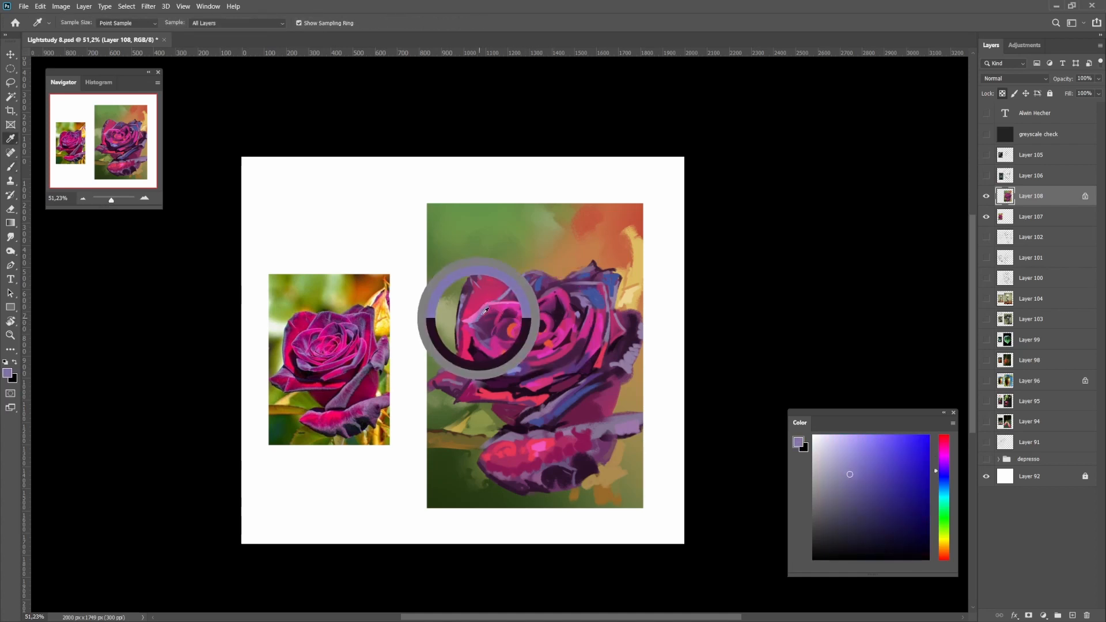
{"action": "left_click", "coordinate": [555, 296], "text": "alt"}
{"action": "left_click", "coordinate": [542, 308], "text": "alt"}
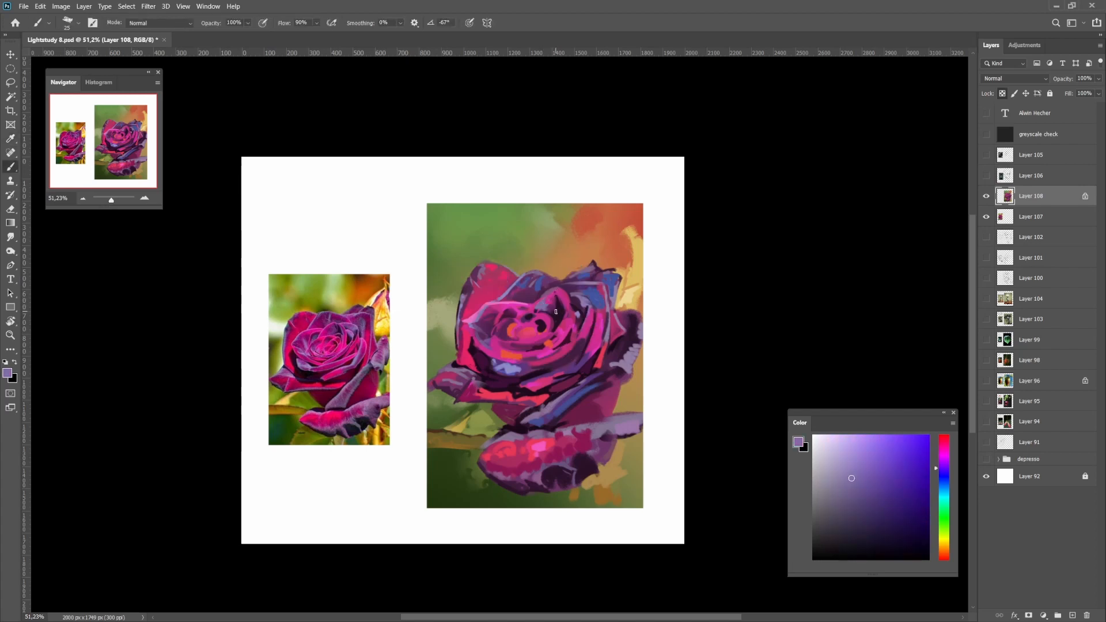
{"action": "left_click", "coordinate": [540, 305], "text": "alt"}
{"action": "left_click", "coordinate": [569, 311], "text": "alt"}
{"action": "key", "text": "bracketleft"}
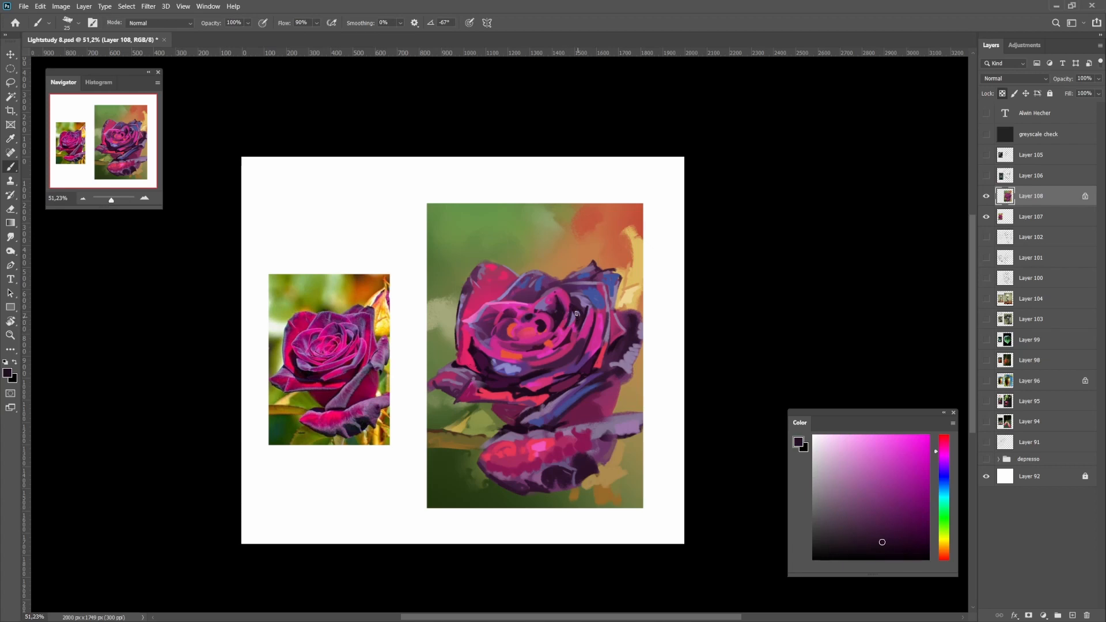
Refine the small folds right of the rose's centre with sampled lavender and magenta strokes, using a brush size of 25
{"action": "left_click", "coordinate": [565, 289], "text": "alt"}
{"action": "left_click", "coordinate": [568, 323], "text": "alt"}
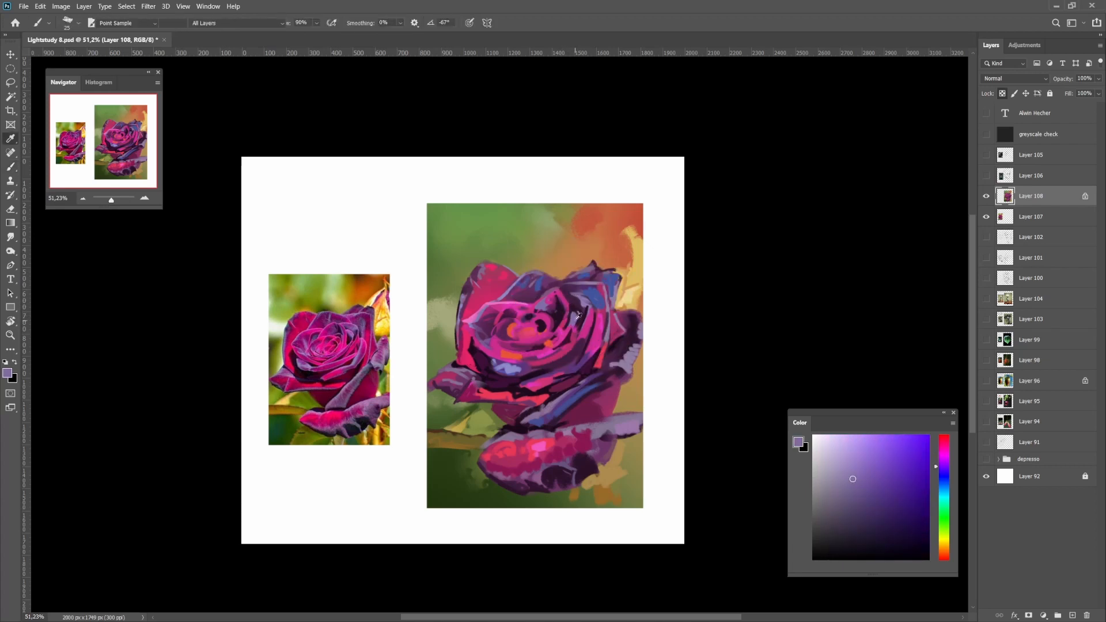
{"action": "left_click", "coordinate": [574, 328], "text": "alt"}
{"action": "left_click", "coordinate": [569, 328], "text": "alt"}
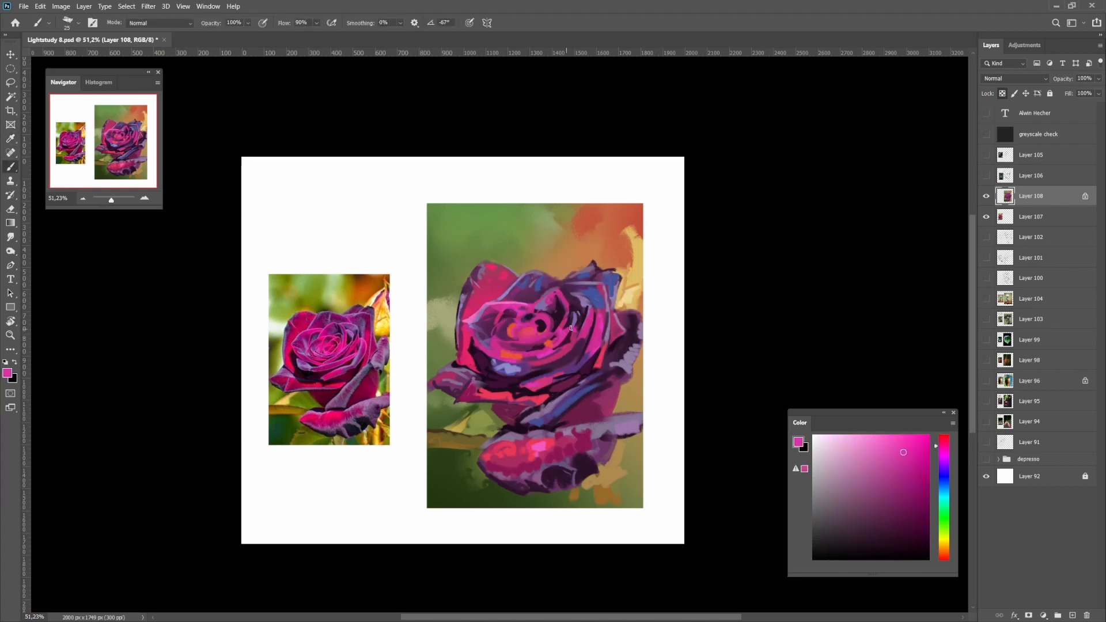
{"action": "left_click", "coordinate": [585, 304], "text": "alt"}
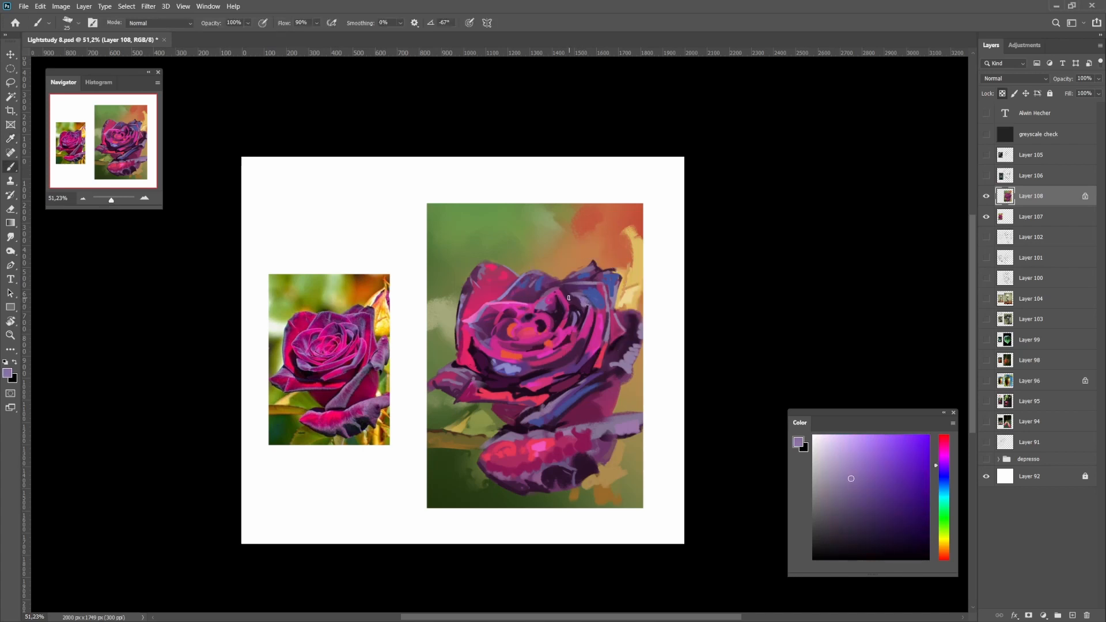
{"action": "mouse_move", "coordinate": [582, 306]}
{"action": "left_mouse_down"}
{"action": "mouse_move", "coordinate": [569, 298]}
{"action": "mouse_move", "coordinate": [569, 345]}
{"action": "mouse_move", "coordinate": [542, 349]}
{"action": "mouse_move", "coordinate": [531, 322]}
{"action": "mouse_move", "coordinate": [548, 317]}
{"action": "mouse_move", "coordinate": [516, 321]}
{"action": "mouse_move", "coordinate": [510, 309]}
{"action": "left_mouse_up"}
{"action": "left_click", "coordinate": [578, 304], "text": "alt"}
Sample plum from the upper folds, shift its hue towards violet and paint the back petals above the centre with a brush size of 40
{"action": "left_click", "coordinate": [493, 304], "text": "alt"}
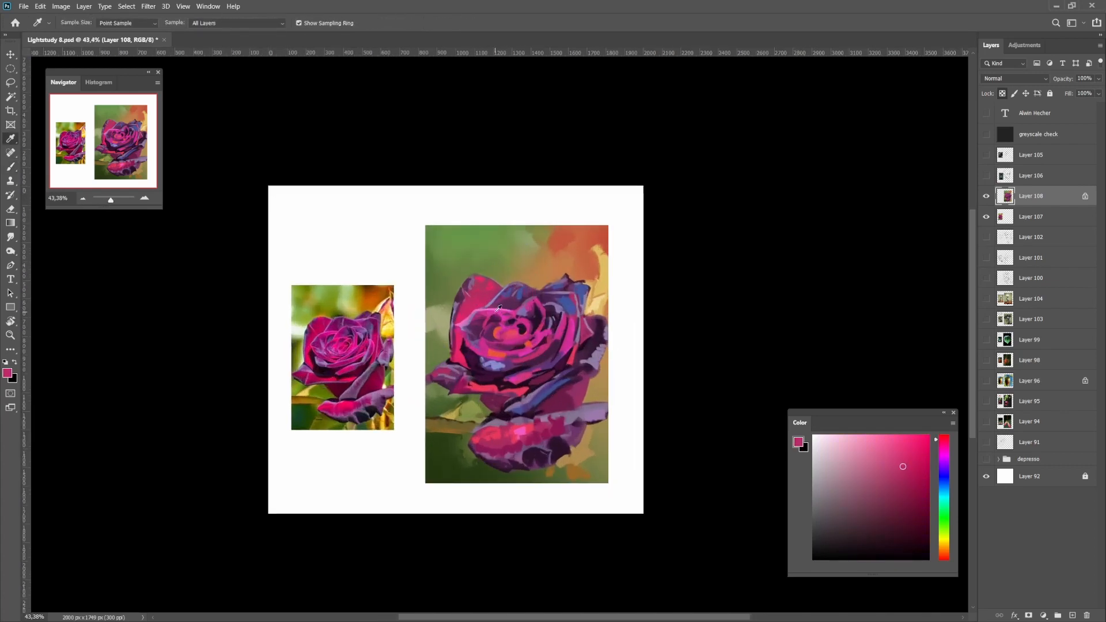
{"action": "left_click", "coordinate": [497, 315], "text": "alt"}
{"action": "left_click", "coordinate": [521, 305], "text": "alt"}
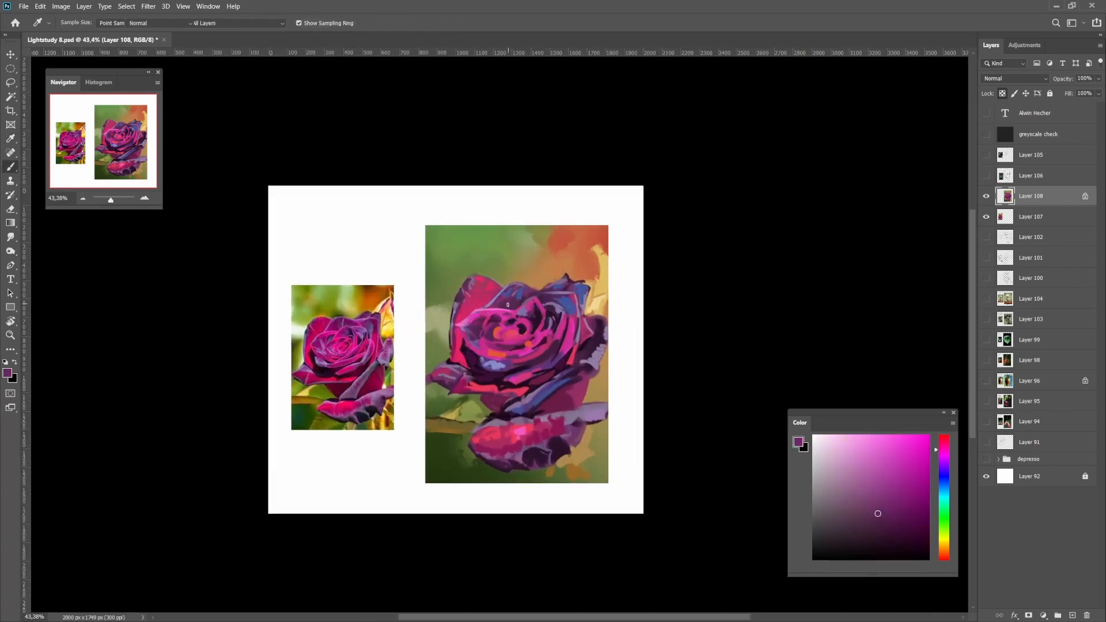
{"action": "left_click_drag", "start_coordinate": [942, 462], "coordinate": [941, 459]}
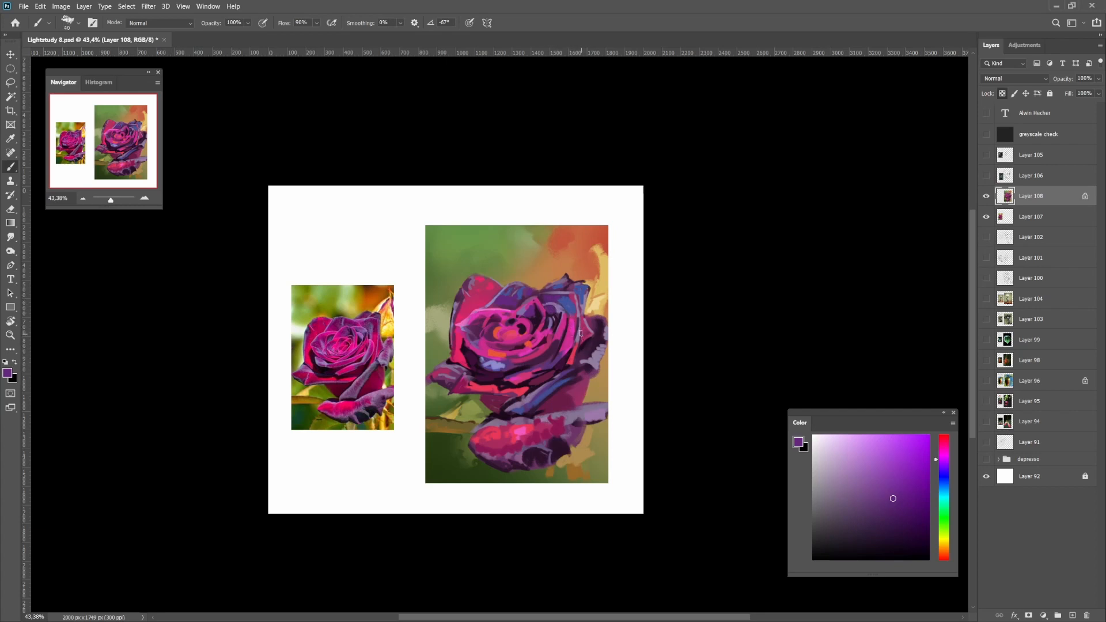
Add sampled coral red and magenta strokes to the large right petal and accent its folds with thin pale lavender lines
{"action": "left_click", "coordinate": [529, 428], "text": "alt"}
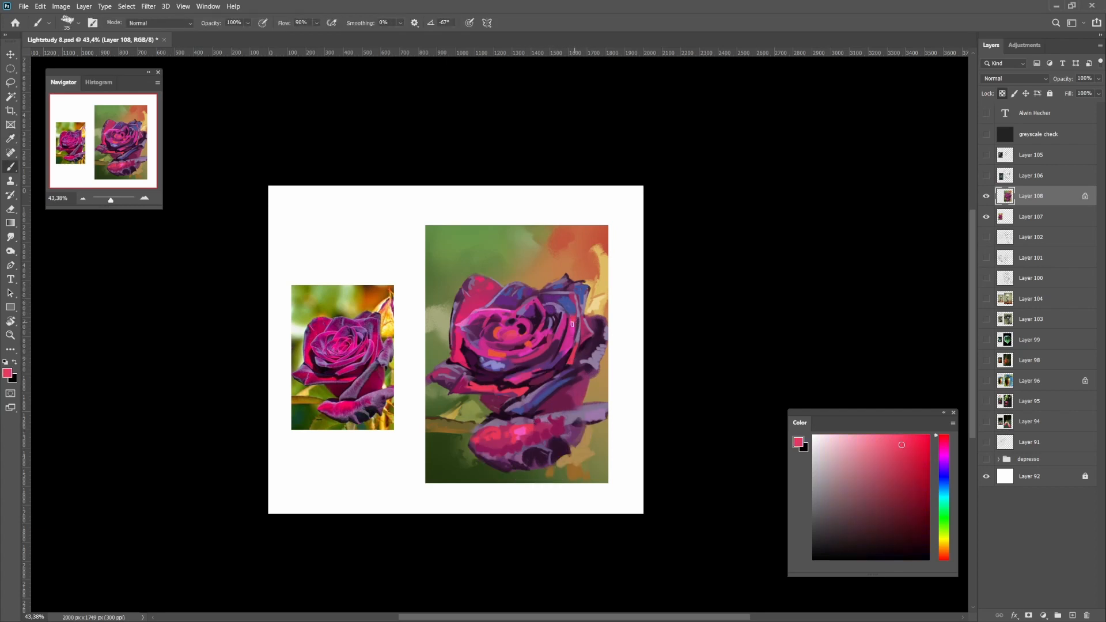
{"action": "left_click", "coordinate": [564, 362], "text": "alt"}
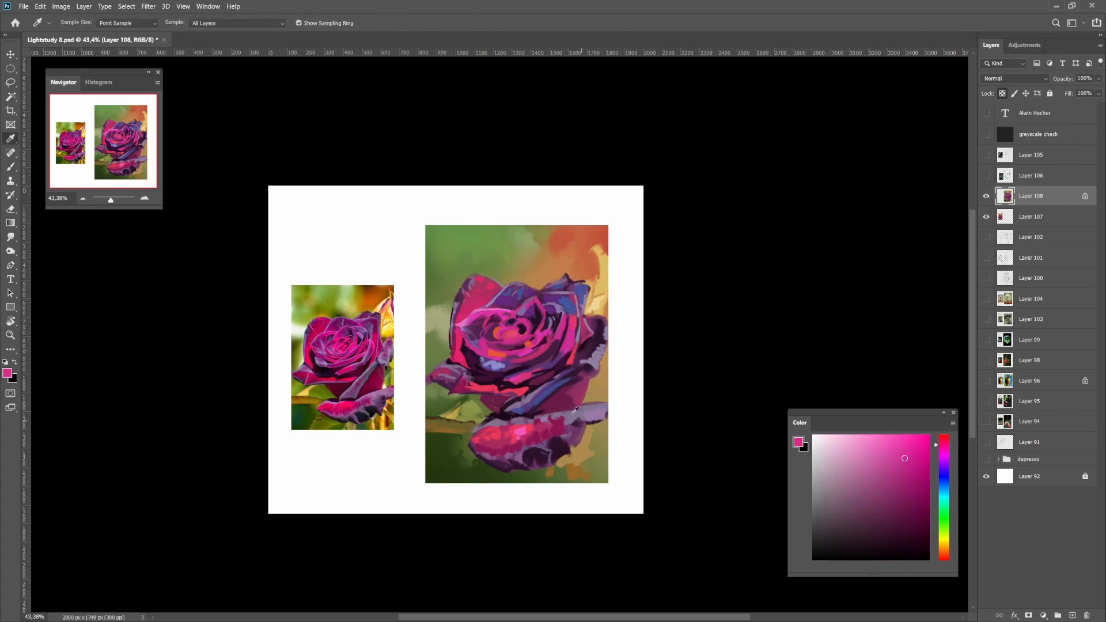
{"action": "left_click", "coordinate": [592, 363], "text": "alt"}
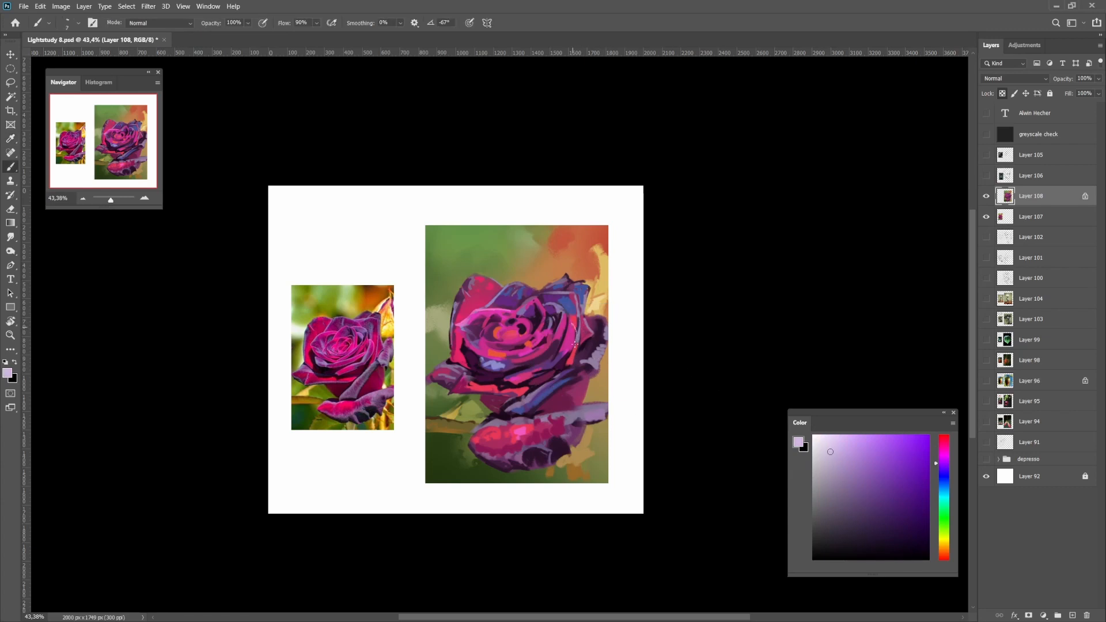
{"action": "scroll", "coordinate": [574, 344], "scroll_direction": "up", "scroll_amount": 2}
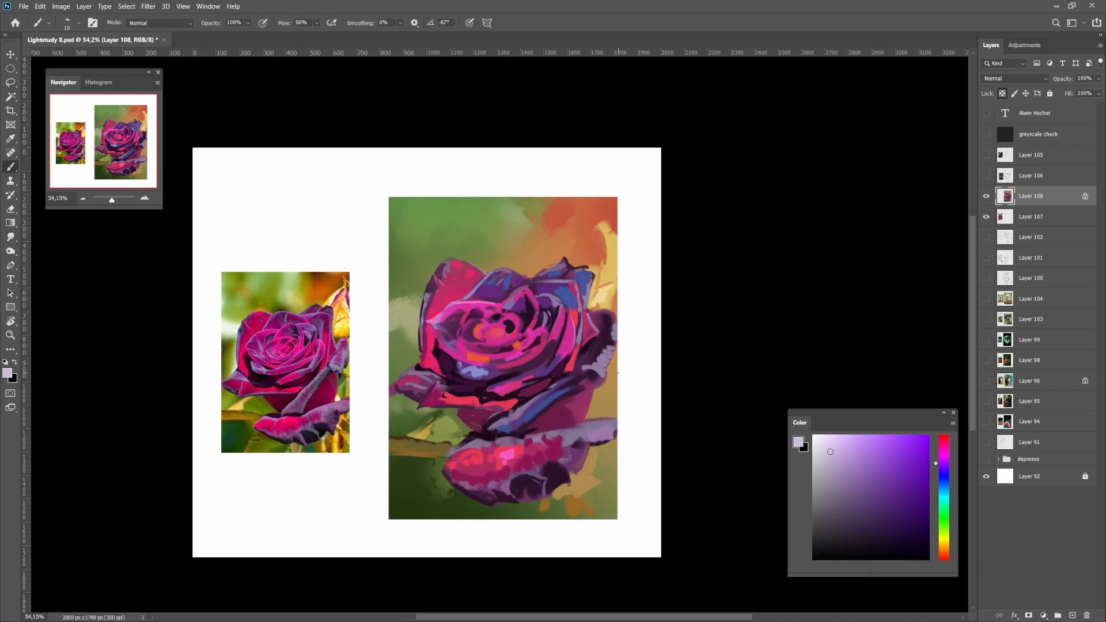
Paint light periwinkle blue highlights along the curved fold right of the centre, setting the brush size to 20
{"action": "left_click", "coordinate": [944, 473]}
{"action": "left_click", "coordinate": [859, 447]}
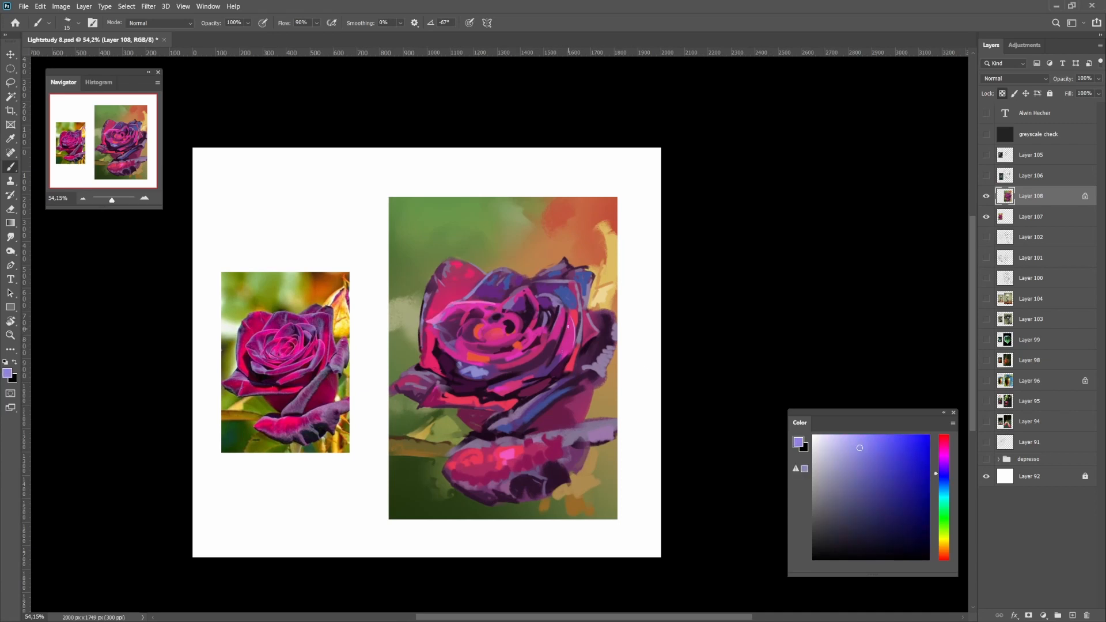
{"action": "left_click", "coordinate": [481, 365], "text": "alt"}
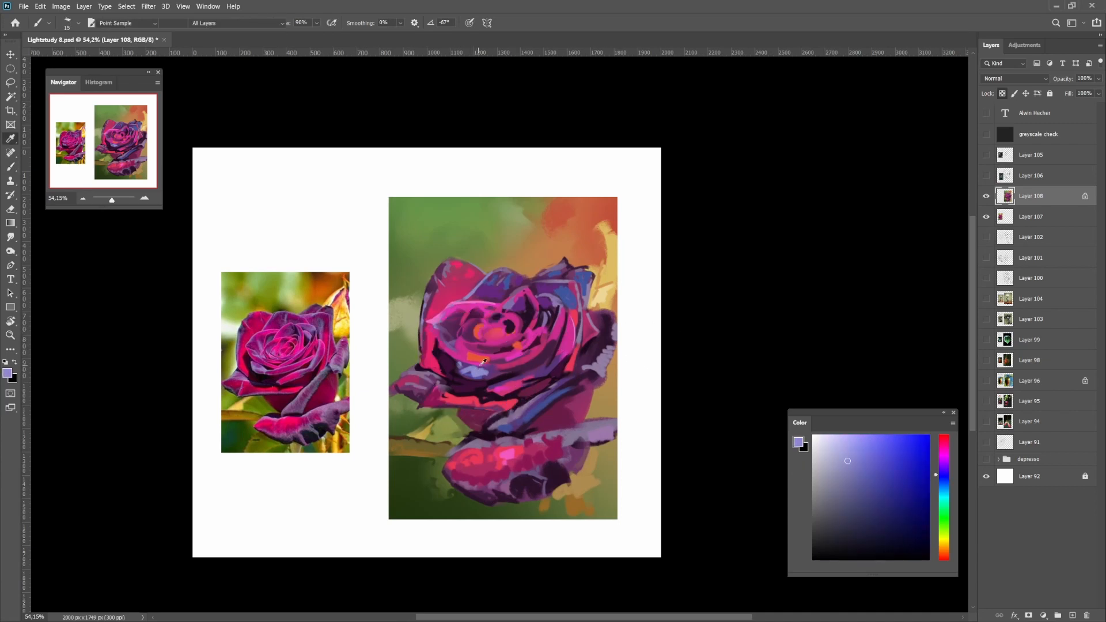
{"action": "key", "text": "bracketright"}
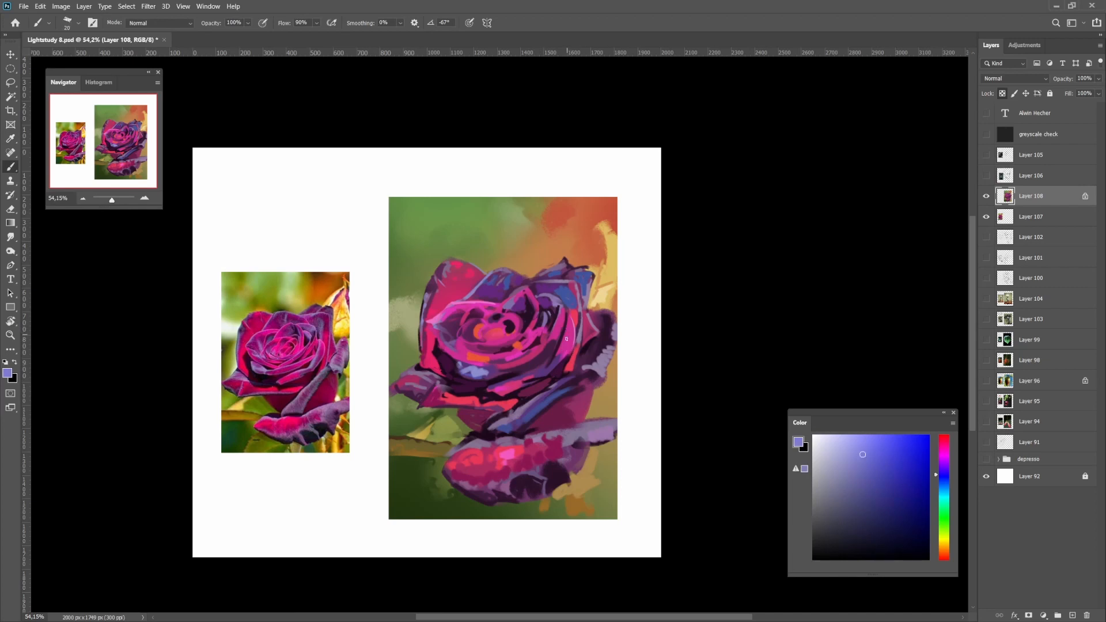
{"action": "key", "text": "ctrl+z"}
{"action": "left_click_drag", "start_coordinate": [564, 343], "coordinate": [560, 353]}
Rework the lower-right folds with sampled crimson, deep magenta, periwinkle and plum strokes
{"action": "left_click", "coordinate": [555, 375], "text": "alt"}
{"action": "left_click", "coordinate": [524, 379], "text": "alt"}
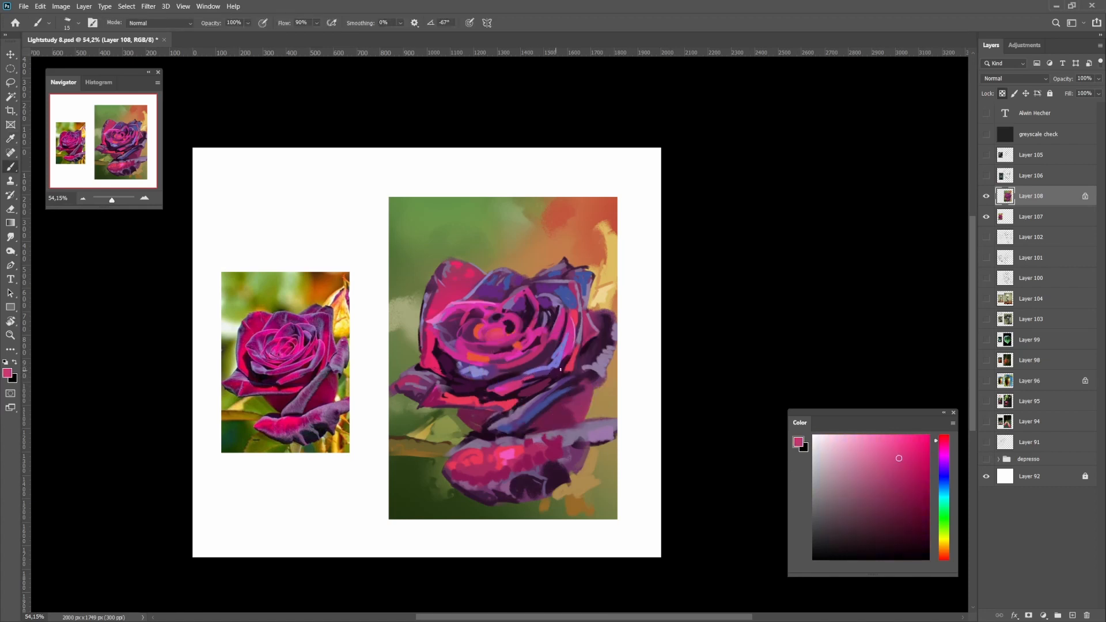
{"action": "left_click", "coordinate": [567, 354], "text": "alt"}
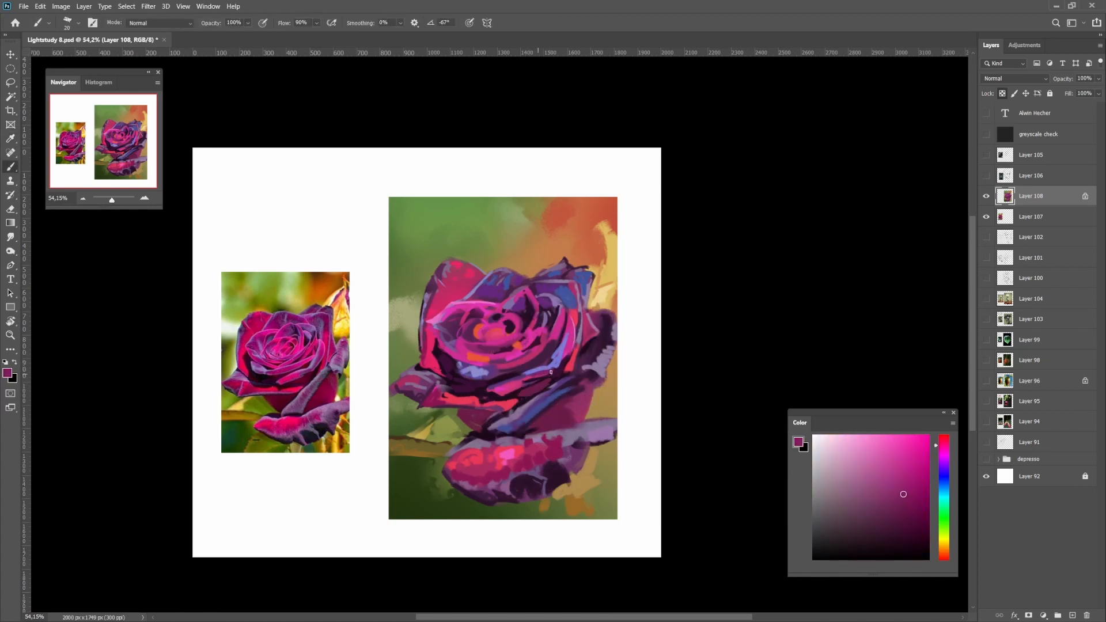
{"action": "key", "text": "alt"}
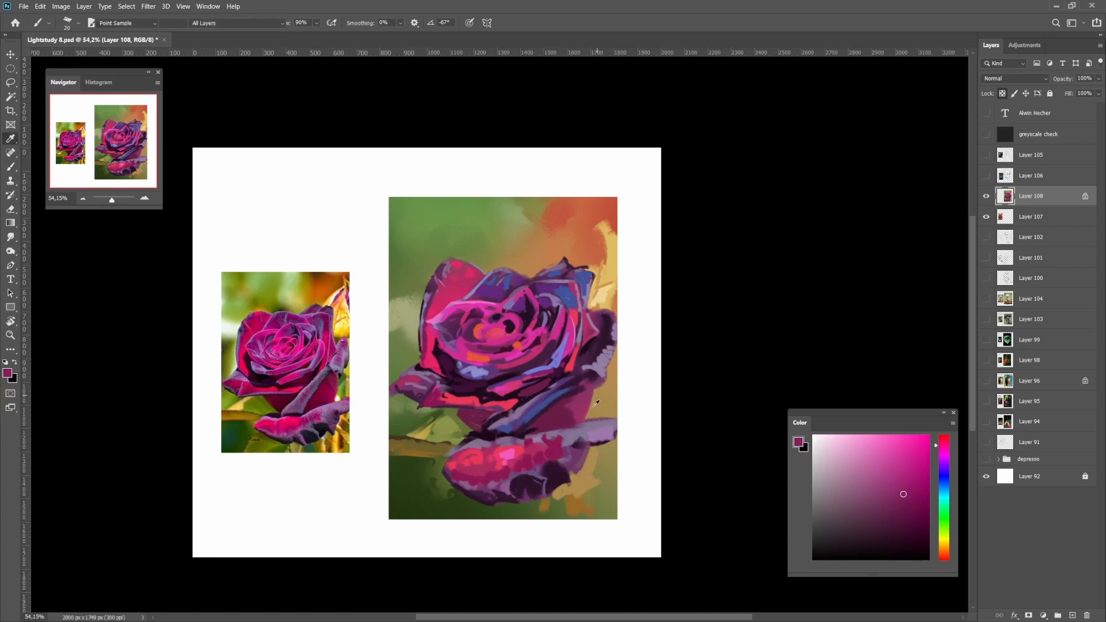
{"action": "left_click", "coordinate": [560, 356], "text": "alt"}
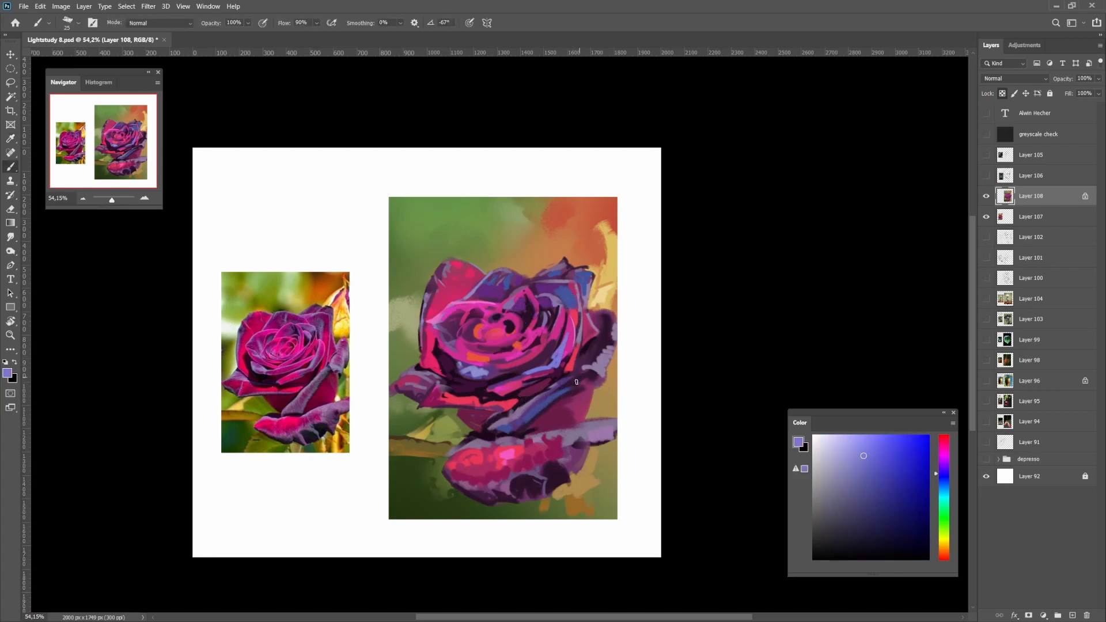
{"action": "left_click", "coordinate": [561, 406], "text": "alt"}
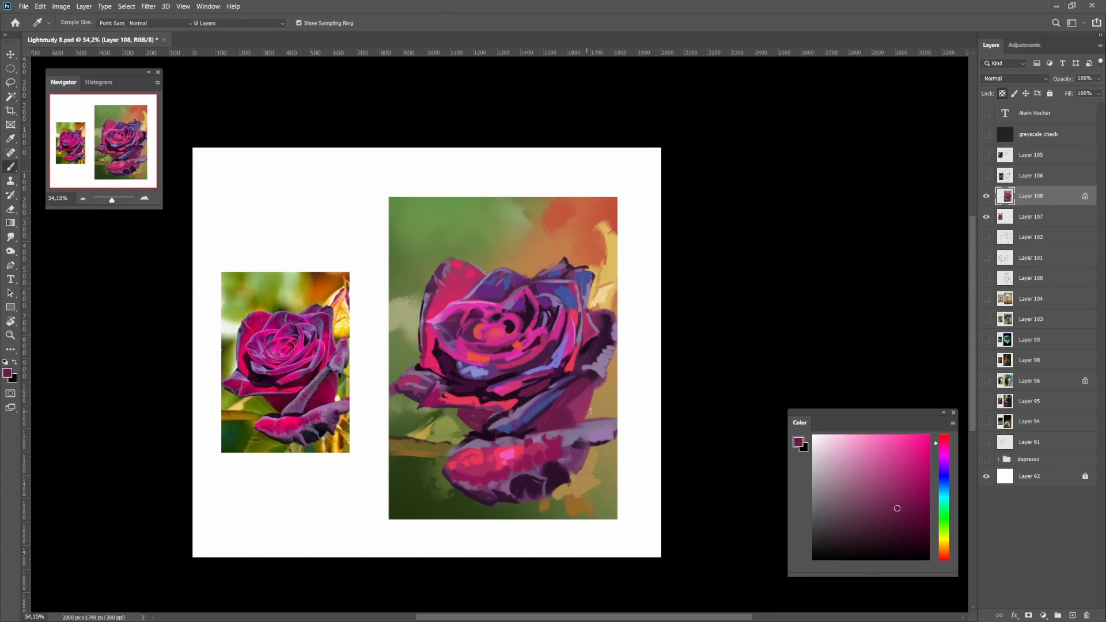
Carve the lower edge of the right outer petal with the sampled tan background colour and define it in dark plum
{"action": "left_click", "coordinate": [595, 389], "text": "alt"}
{"action": "left_click", "coordinate": [601, 389], "text": "alt"}
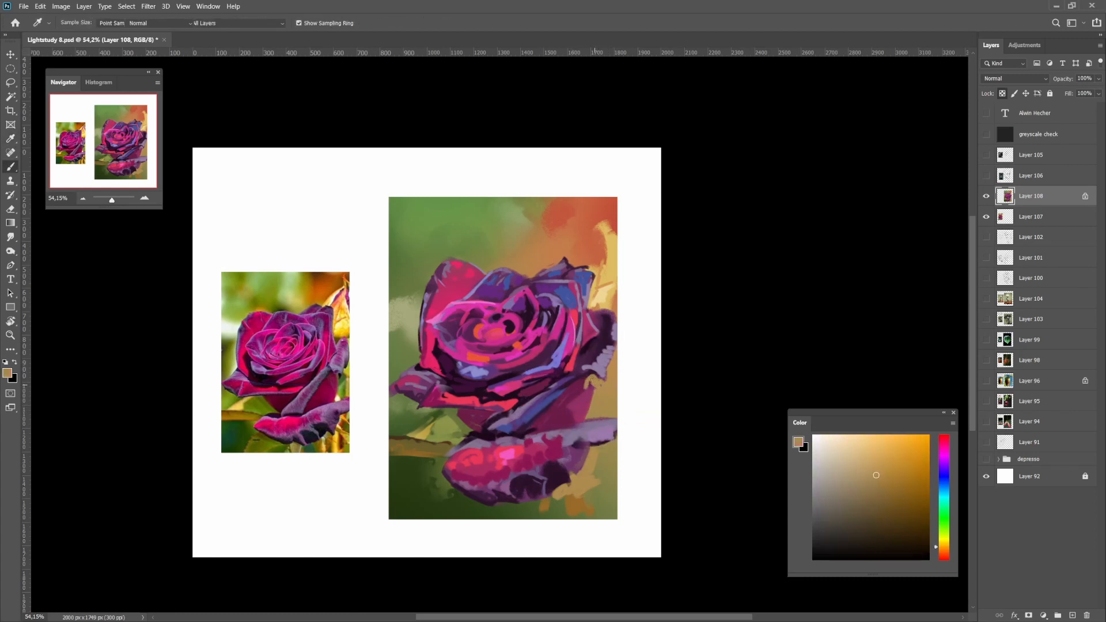
{"action": "left_click", "coordinate": [593, 375], "text": "alt"}
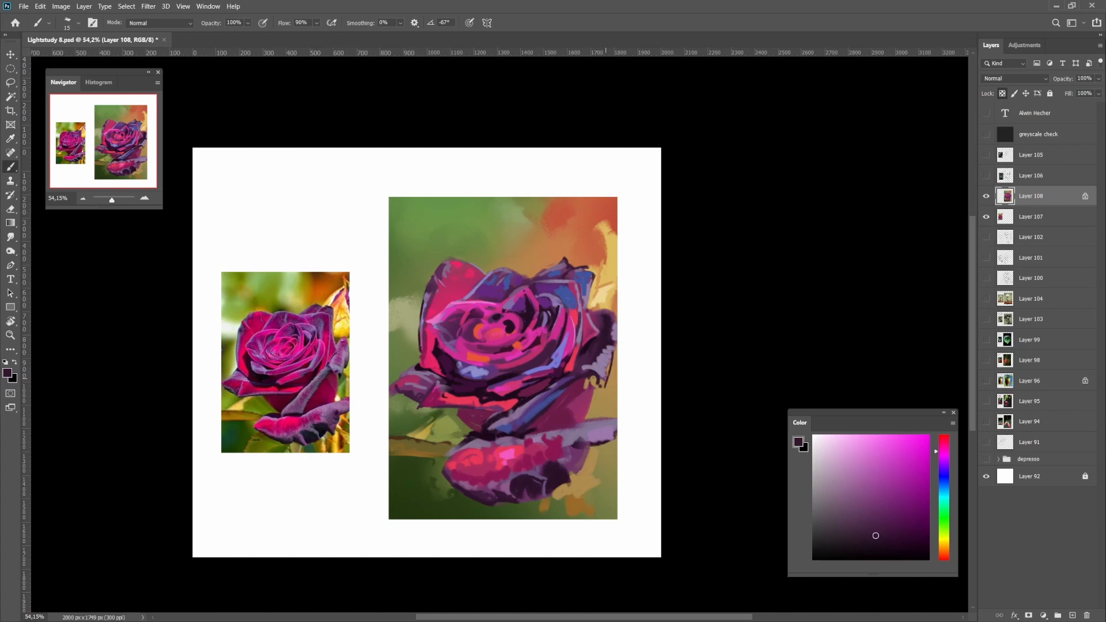
{"action": "key", "text": "alt"}
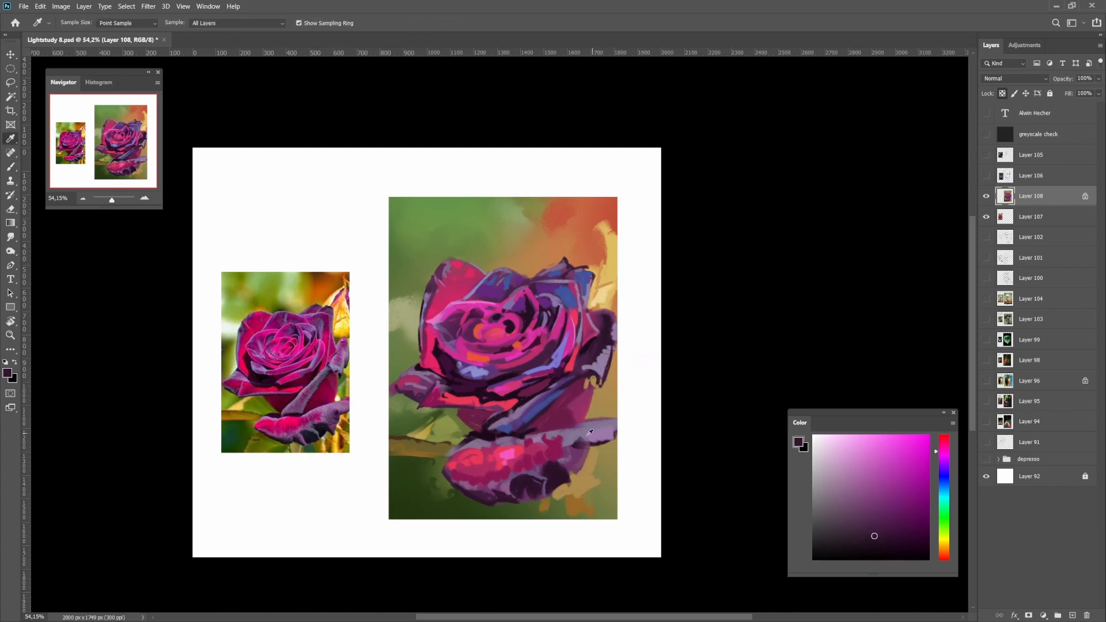
Paint deep magenta strokes on the right outer petal and touch up the background above it in sampled golden yellow
{"action": "left_click", "coordinate": [559, 446], "text": "alt"}
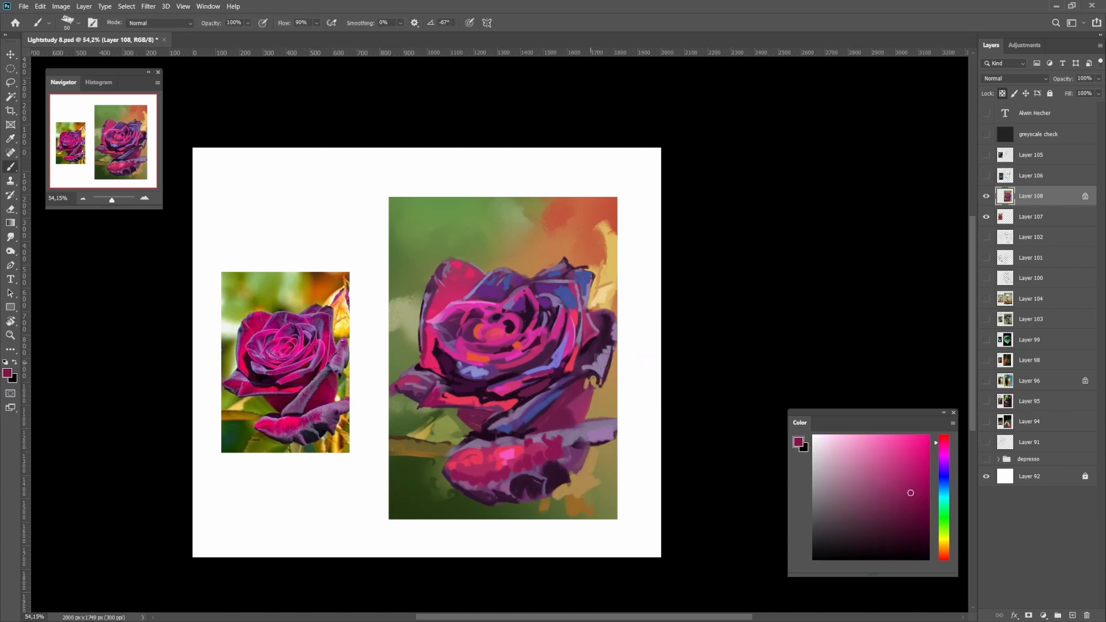
{"action": "left_click_drag", "start_coordinate": [599, 358], "coordinate": [603, 341]}
{"action": "left_click", "coordinate": [594, 317], "text": "alt"}
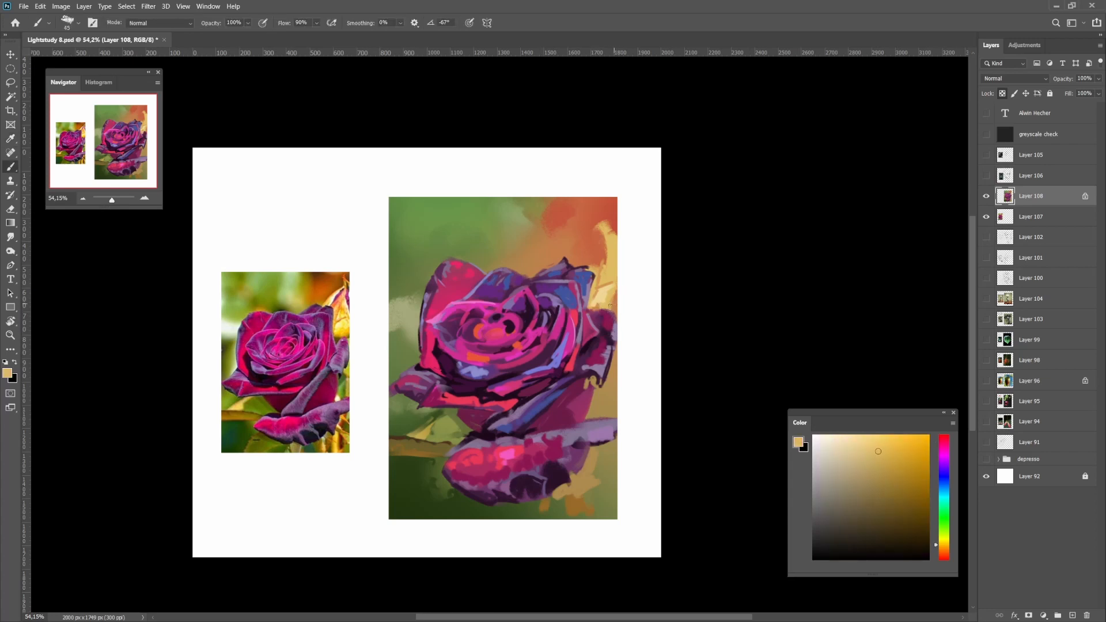
{"action": "left_click_drag", "start_coordinate": [595, 317], "coordinate": [593, 311]}
{"action": "left_click", "coordinate": [599, 324], "text": "alt"}
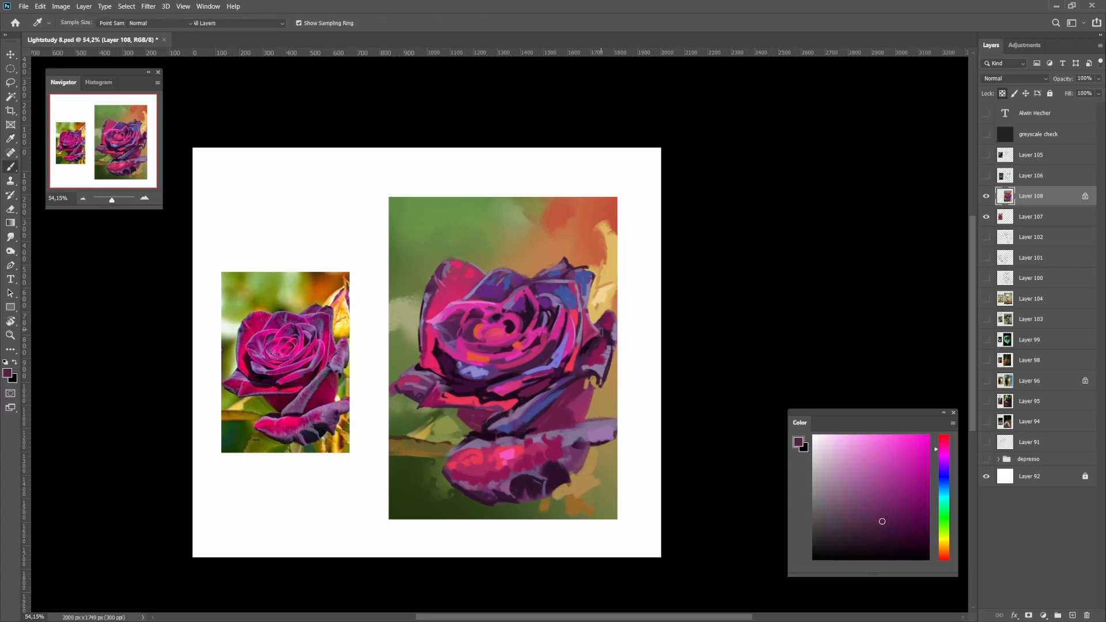
Refine the right outer petal with sampled plum and muted lavender, and add magenta strokes to the neighbouring large petal
{"action": "left_click", "coordinate": [605, 341], "text": "alt"}
{"action": "left_click", "coordinate": [609, 350], "text": "alt"}
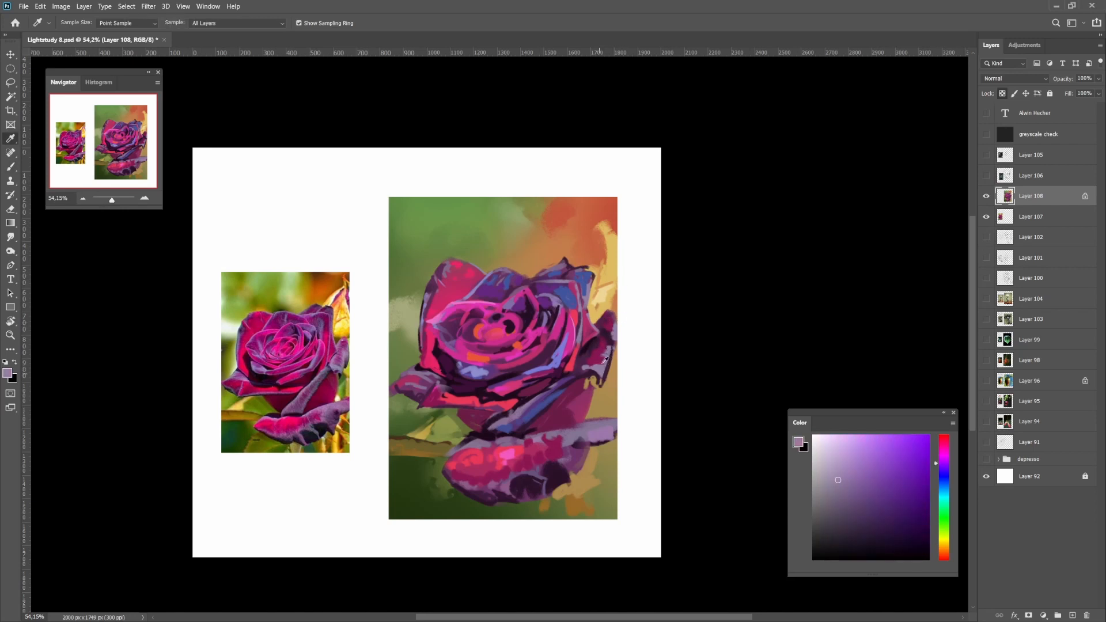
{"action": "key", "text": "alt"}
{"action": "left_click", "coordinate": [588, 324], "text": "alt"}
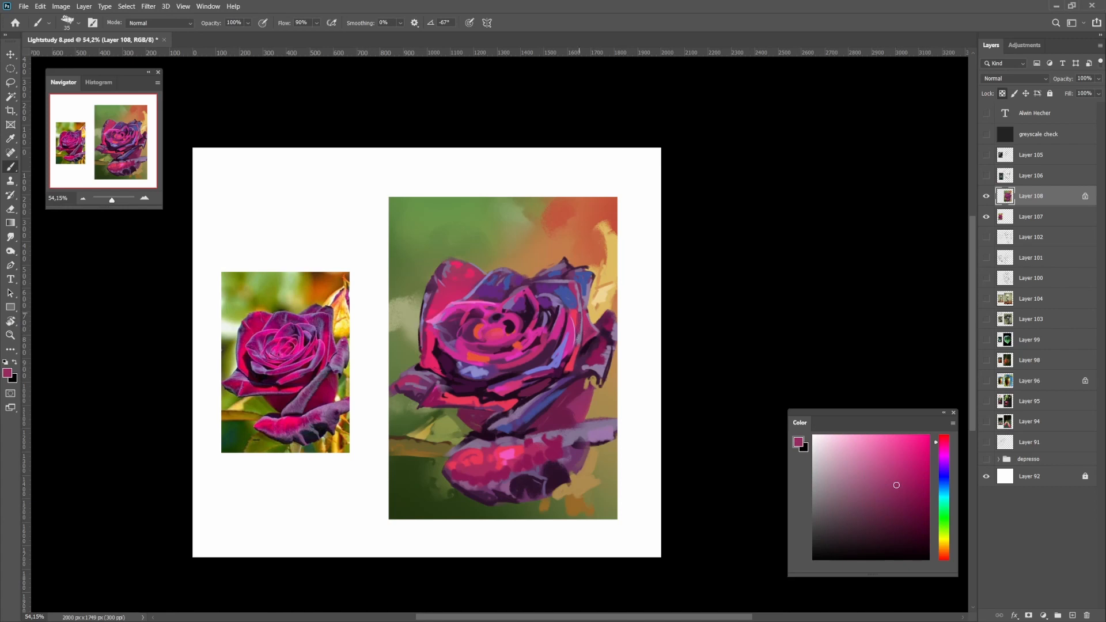
{"action": "left_click", "coordinate": [571, 330], "text": "alt"}
Lasso the narrow curved fold right of the centre, blend a magenta gradient into it and deselect
{"action": "key", "text": "l"}
{"action": "left_click_drag", "start_coordinate": [561, 347], "coordinate": [559, 347]}
{"action": "key", "text": "g"}
{"action": "key", "text": "ctrl+d"}
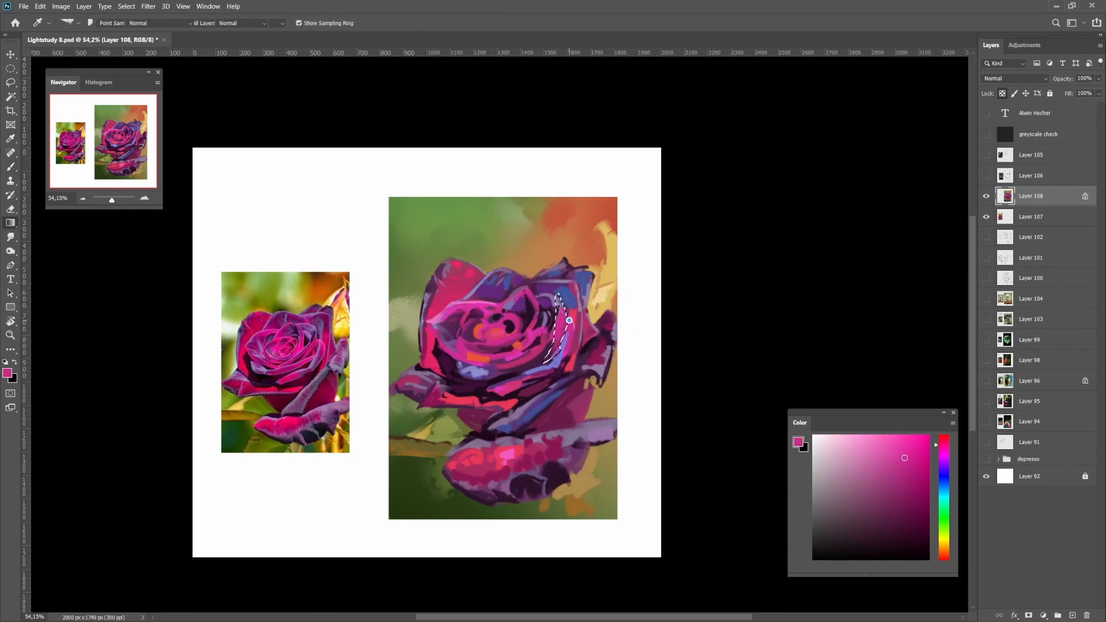
{"action": "key", "text": "b"}
{"action": "left_click", "coordinate": [576, 323], "text": "alt"}
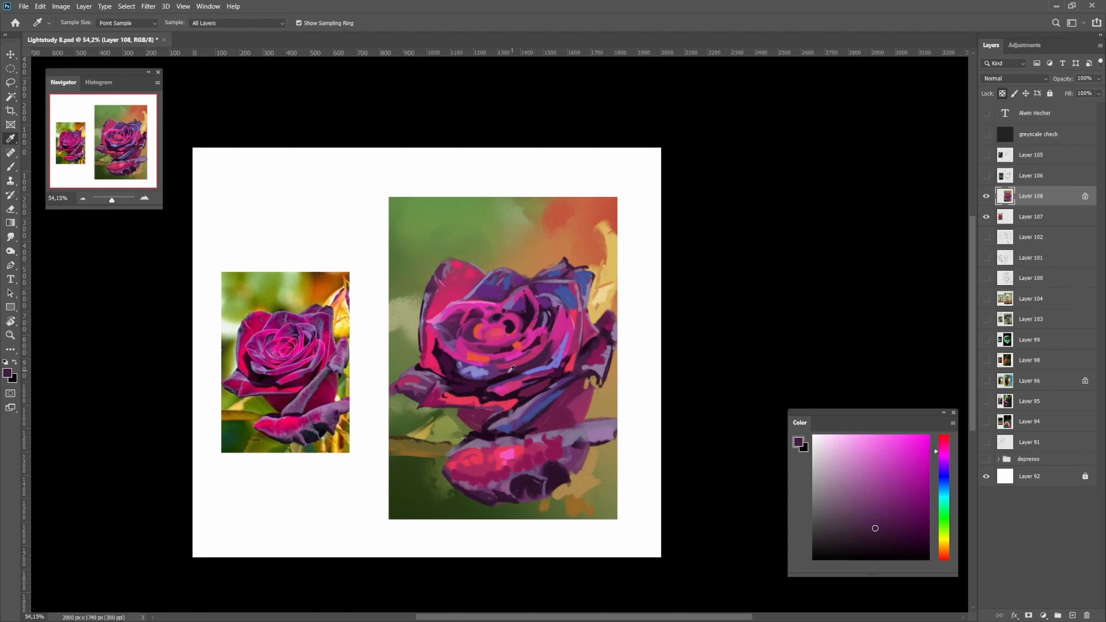
Lasso the lower-right folds, shade them with a gradient in a sampled colour and paint over the fold right of the centre
{"action": "key", "text": "l"}
{"action": "mouse_move", "coordinate": [568, 314]}
{"action": "left_mouse_down"}
{"action": "mouse_move", "coordinate": [561, 345]}
{"action": "mouse_move", "coordinate": [538, 343]}
{"action": "mouse_move", "coordinate": [556, 318]}
{"action": "mouse_move", "coordinate": [515, 345]}
{"action": "mouse_move", "coordinate": [565, 323]}
{"action": "mouse_move", "coordinate": [567, 341]}
{"action": "mouse_move", "coordinate": [528, 395]}
{"action": "left_mouse_up"}
{"action": "key", "text": "ctrl+d"}
{"action": "key", "text": "g"}
{"action": "left_click", "coordinate": [564, 338], "text": "alt"}
{"action": "key", "text": "b"}
{"action": "mouse_move", "coordinate": [561, 351]}
{"action": "left_mouse_down"}
{"action": "mouse_move", "coordinate": [603, 327]}
{"action": "mouse_move", "coordinate": [584, 341]}
{"action": "mouse_move", "coordinate": [559, 334]}
{"action": "mouse_move", "coordinate": [589, 332]}
{"action": "mouse_move", "coordinate": [553, 312]}
{"action": "left_mouse_up"}
Add sampled coral red strokes around the rose's centre and accent the inner folds with thin light pink highlights
{"action": "left_click", "coordinate": [581, 336], "text": "alt"}
{"action": "left_click", "coordinate": [585, 333], "text": "alt"}
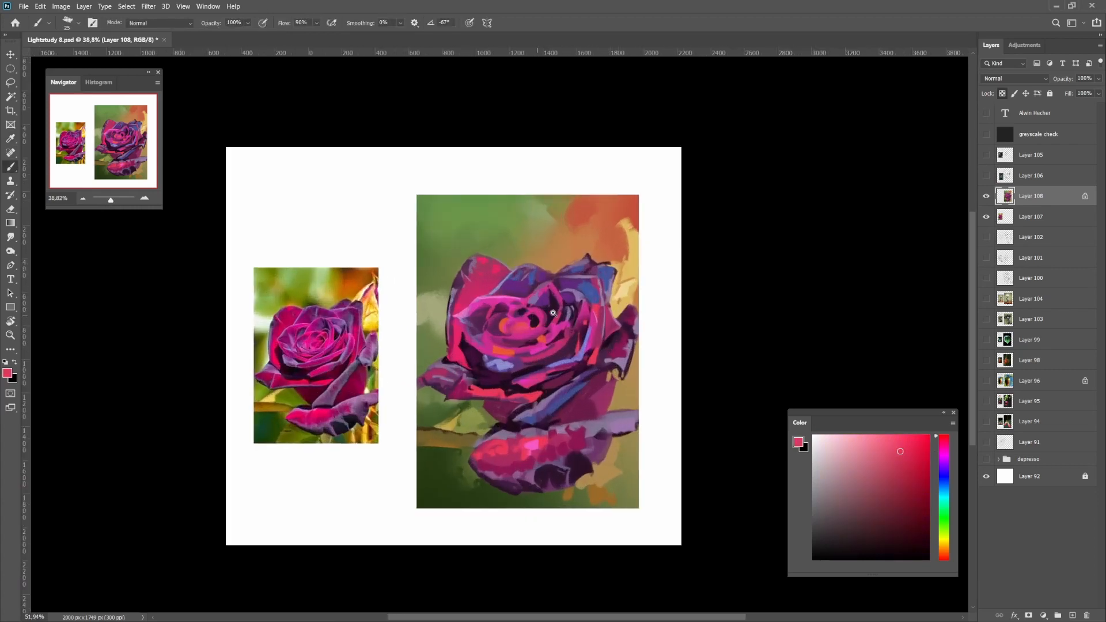
{"action": "left_click", "coordinate": [592, 351], "text": "alt"}
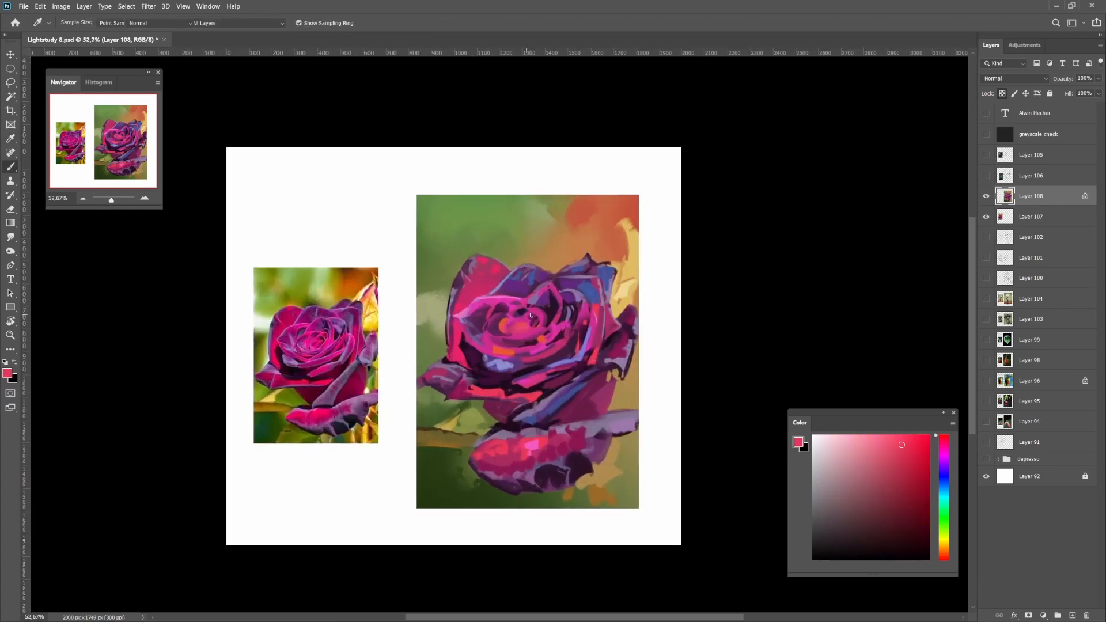
{"action": "left_click", "coordinate": [863, 443]}
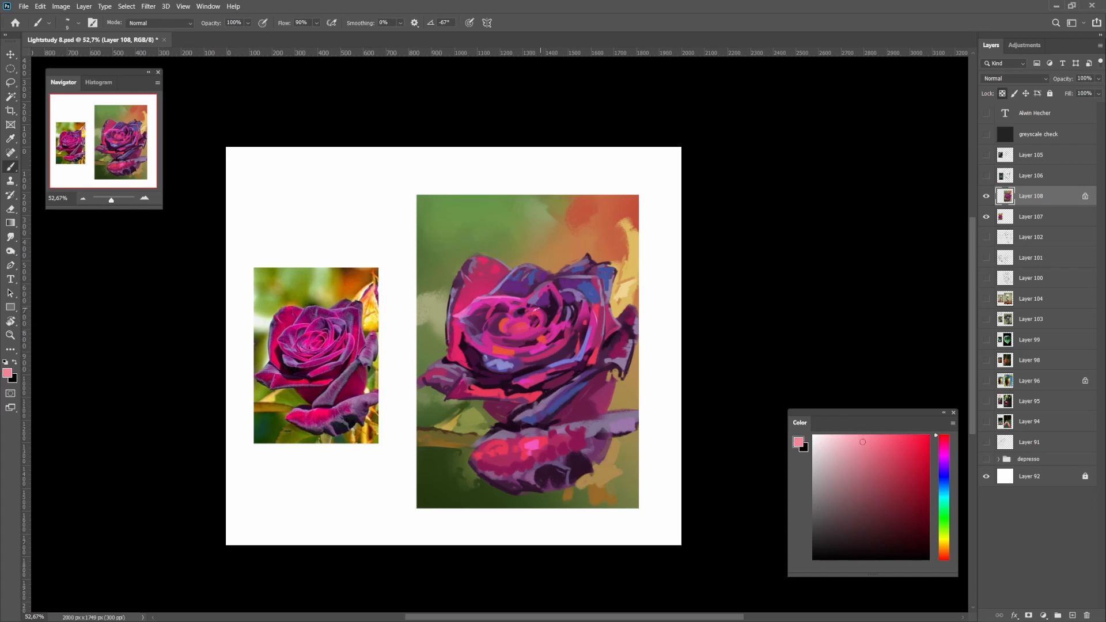
Lasso the rose's centre, darken it with a gradient in sampled dark plum and deselect
{"action": "left_click", "coordinate": [553, 312], "text": "alt"}
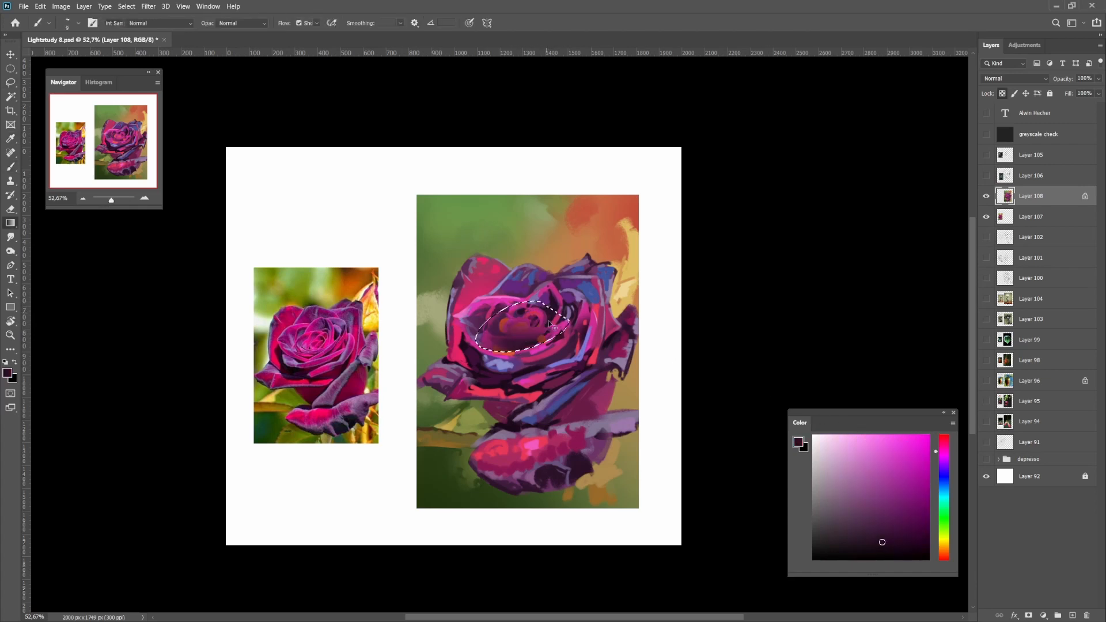
{"action": "scroll", "coordinate": [552, 352], "scroll_direction": "down", "scroll_amount": 3}
{"action": "scroll", "coordinate": [546, 346], "scroll_direction": "up", "scroll_amount": 3}
{"action": "left_click_drag", "start_coordinate": [569, 315], "coordinate": [599, 336]}
{"action": "key", "text": "g"}
{"action": "key", "text": "ctrl+d"}
{"action": "key", "text": "l"}
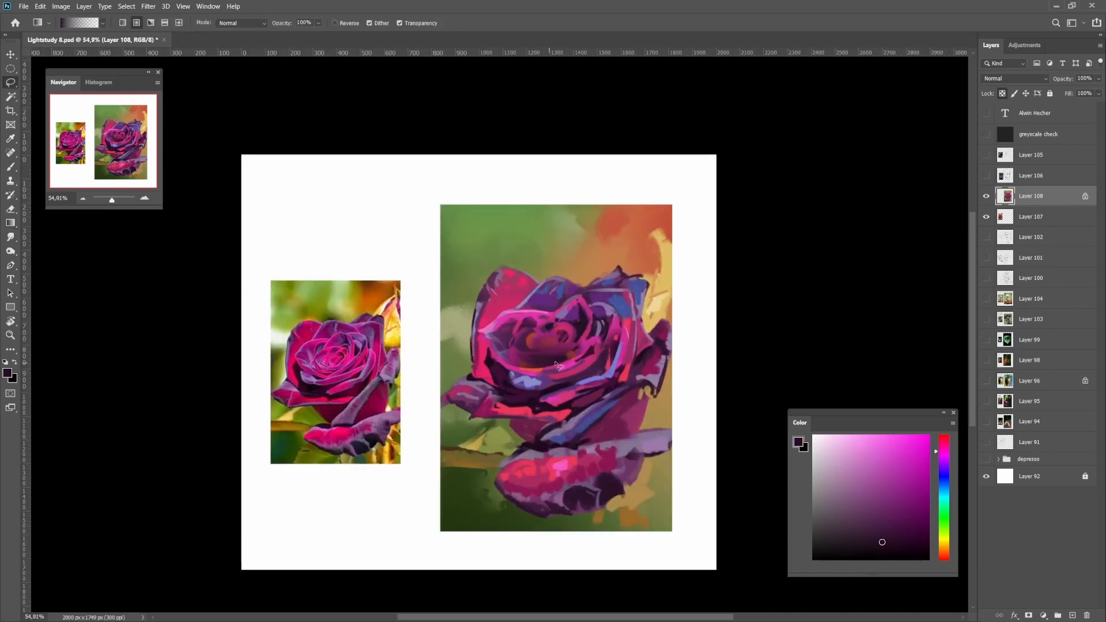
{"action": "key", "text": "ctrl+z"}
{"action": "key", "text": "ctrl+d"}
Brush swirling petal strokes around the rose's dark centre in sampled magenta, hot pink and crimson tones
{"action": "key", "text": "b"}
{"action": "left_click", "coordinate": [538, 363], "text": "alt"}
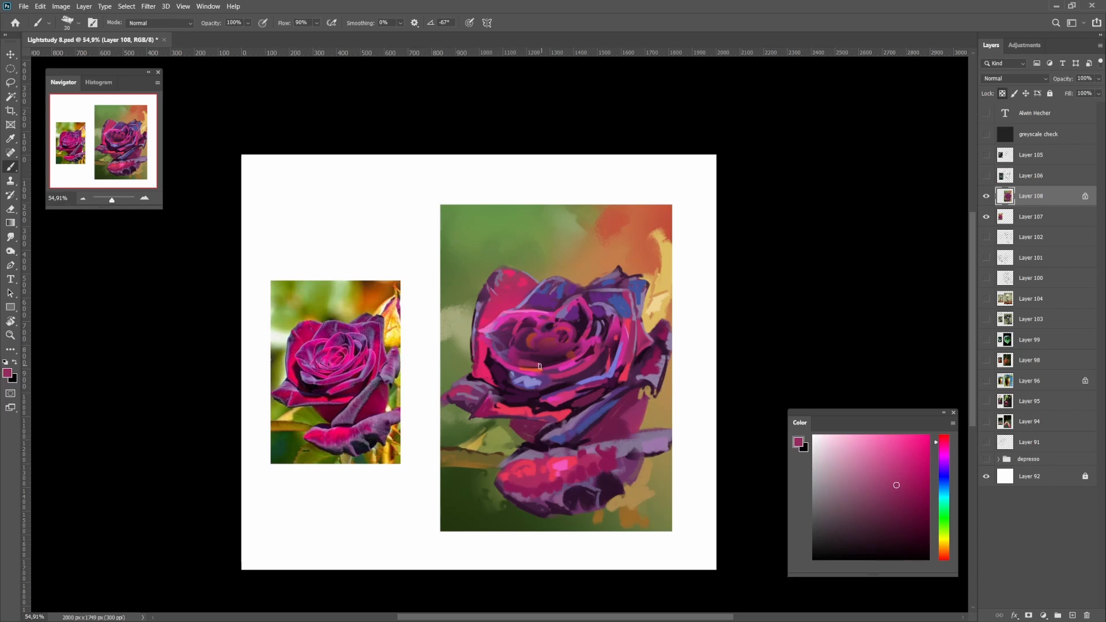
{"action": "left_click", "coordinate": [538, 370], "text": "alt"}
{"action": "left_click", "coordinate": [530, 362], "text": "alt"}
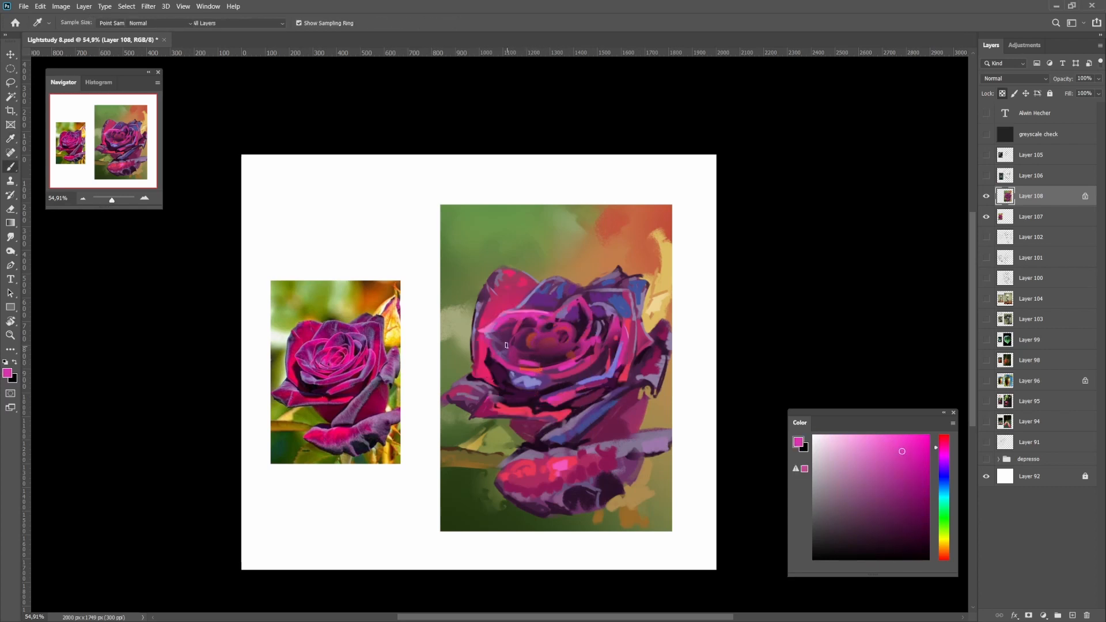
{"action": "left_click", "coordinate": [526, 349], "text": "alt"}
{"action": "left_click", "coordinate": [518, 344], "text": "alt"}
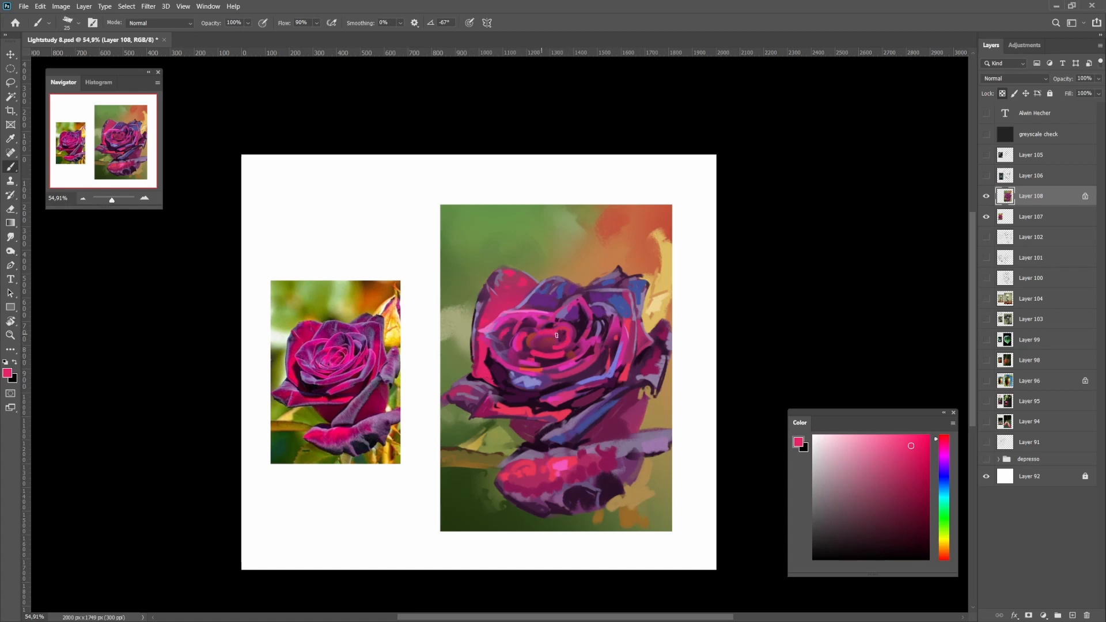
Mix a light pink and accent the petal edges around the rose's centre with it and a sampled magenta
{"action": "scroll", "coordinate": [550, 343], "scroll_direction": "down", "scroll_amount": 2}
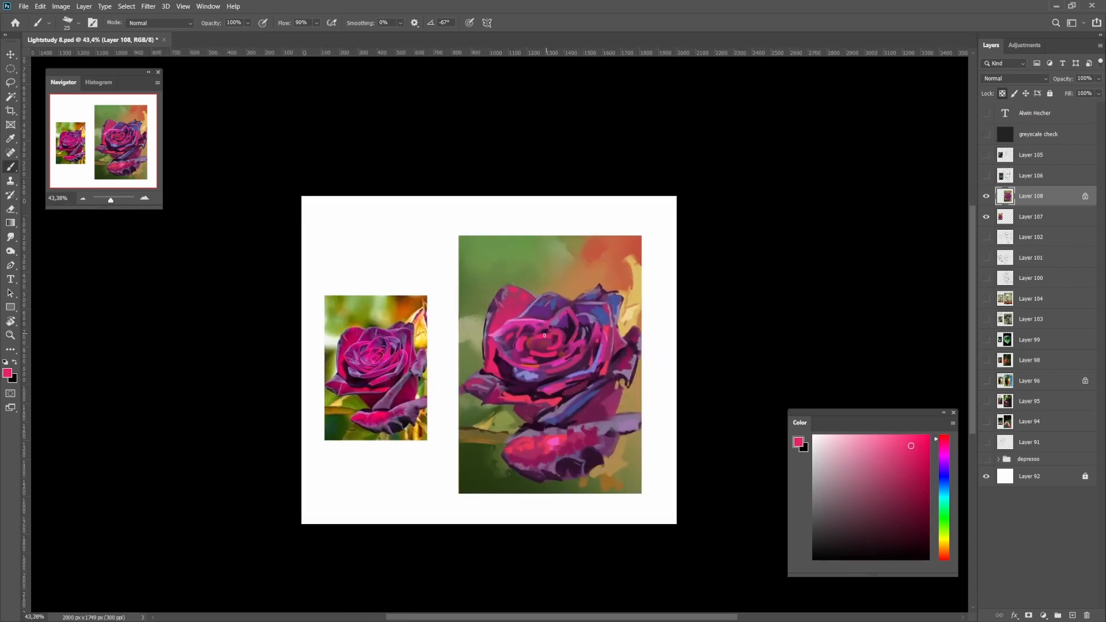
{"action": "left_click", "coordinate": [534, 336], "text": "alt"}
{"action": "left_click", "coordinate": [870, 447]}
{"action": "left_click_drag", "start_coordinate": [946, 457], "coordinate": [944, 446]}
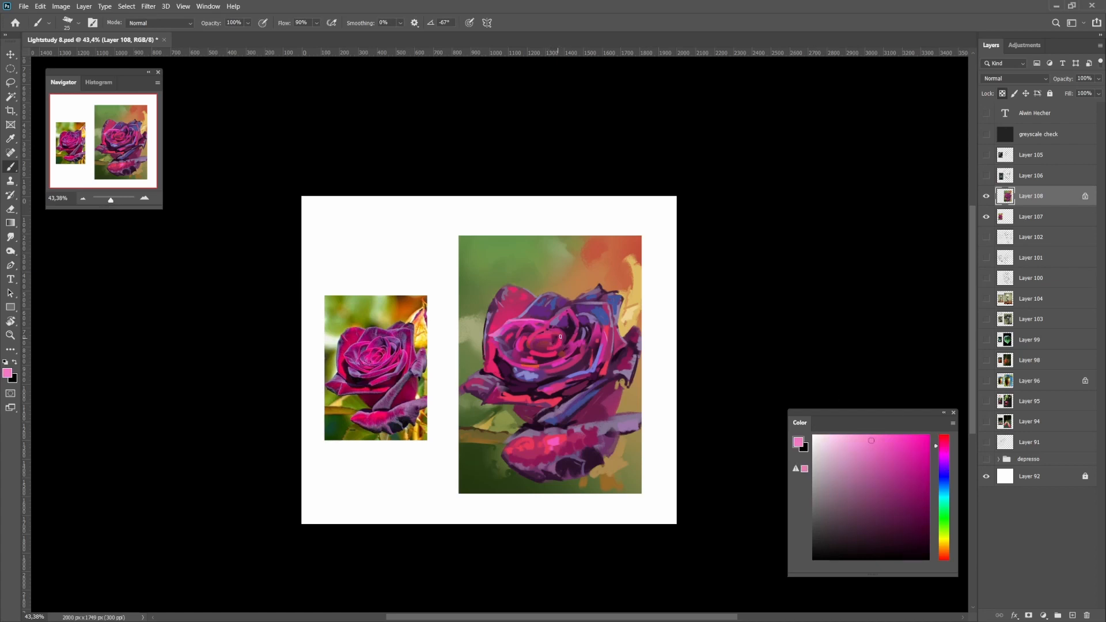
{"action": "key", "text": "bracketright"}
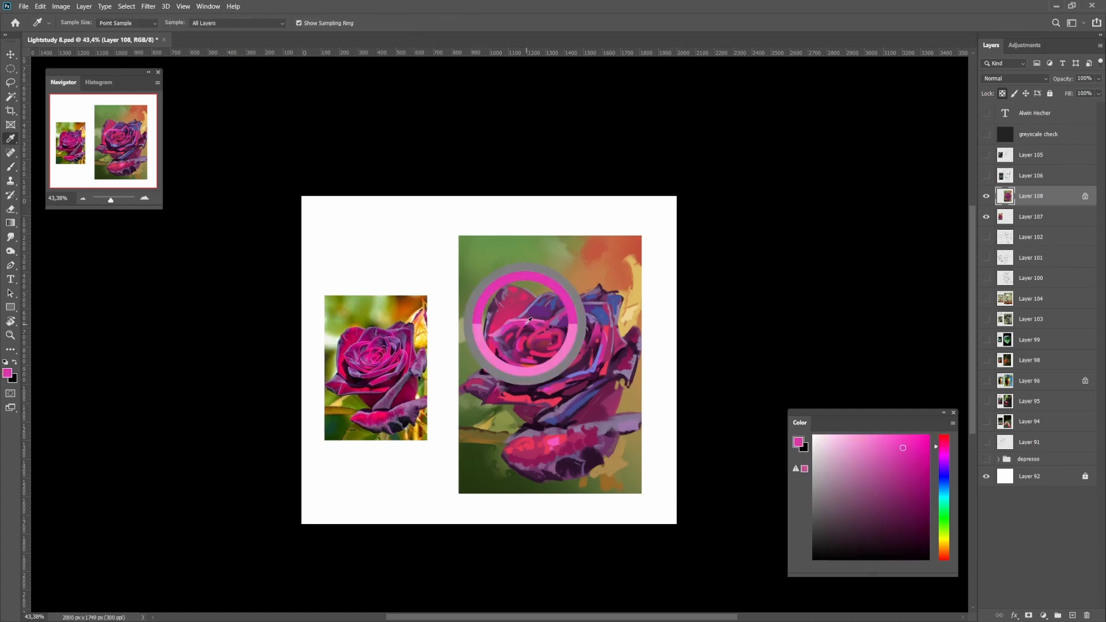
{"action": "left_click", "coordinate": [526, 326], "text": "alt"}
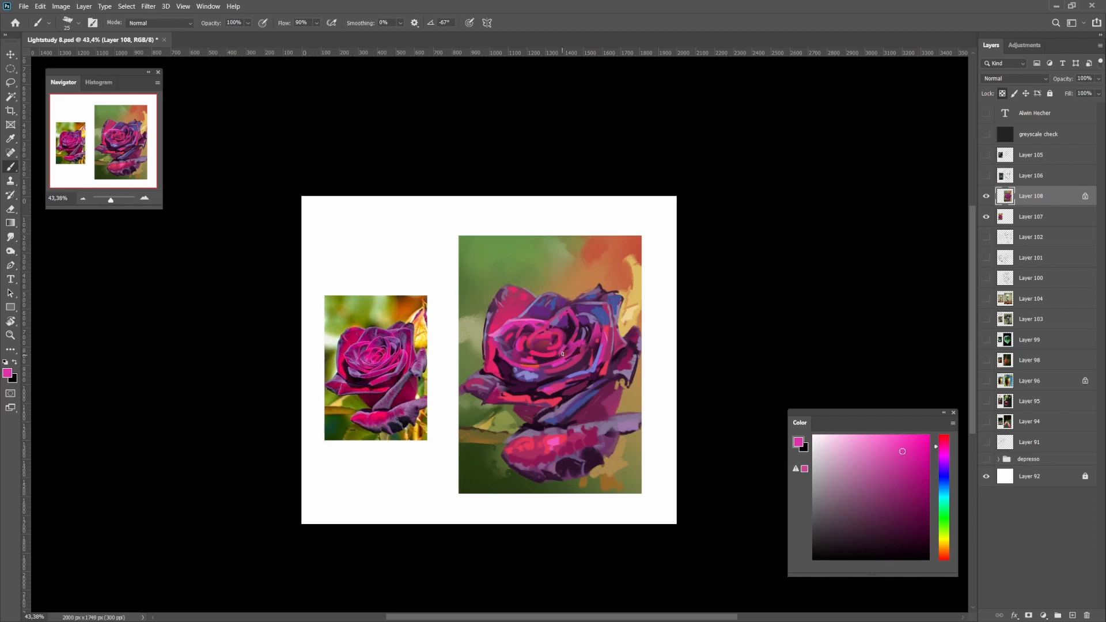
Sample magenta and hot pink tones from the painting and refine the small inner petals at the rose's centre
{"action": "left_click", "coordinate": [561, 354], "text": "alt"}
{"action": "key", "text": "i"}
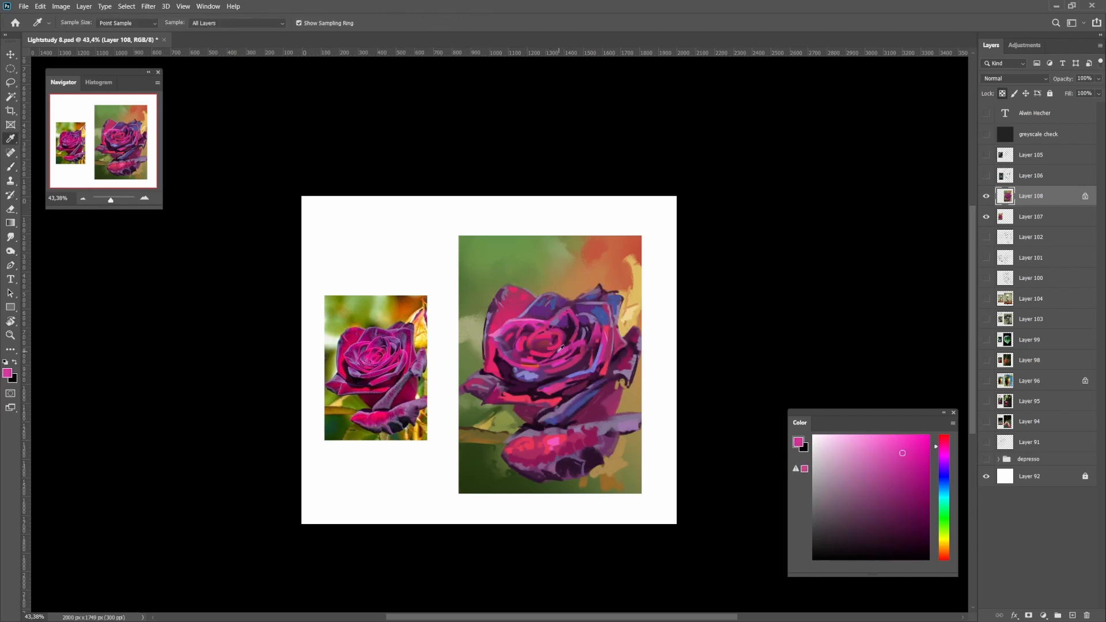
{"action": "left_click", "coordinate": [538, 346]}
{"action": "key", "text": "b"}
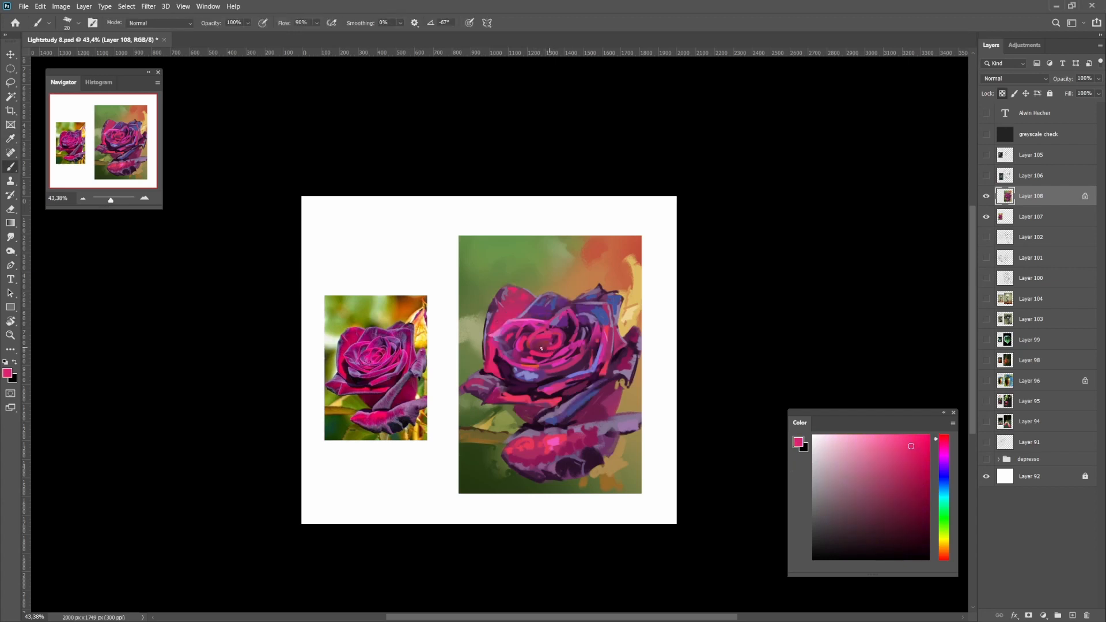
{"action": "left_click", "coordinate": [540, 348], "text": "alt"}
{"action": "left_click", "coordinate": [536, 347], "text": "alt"}
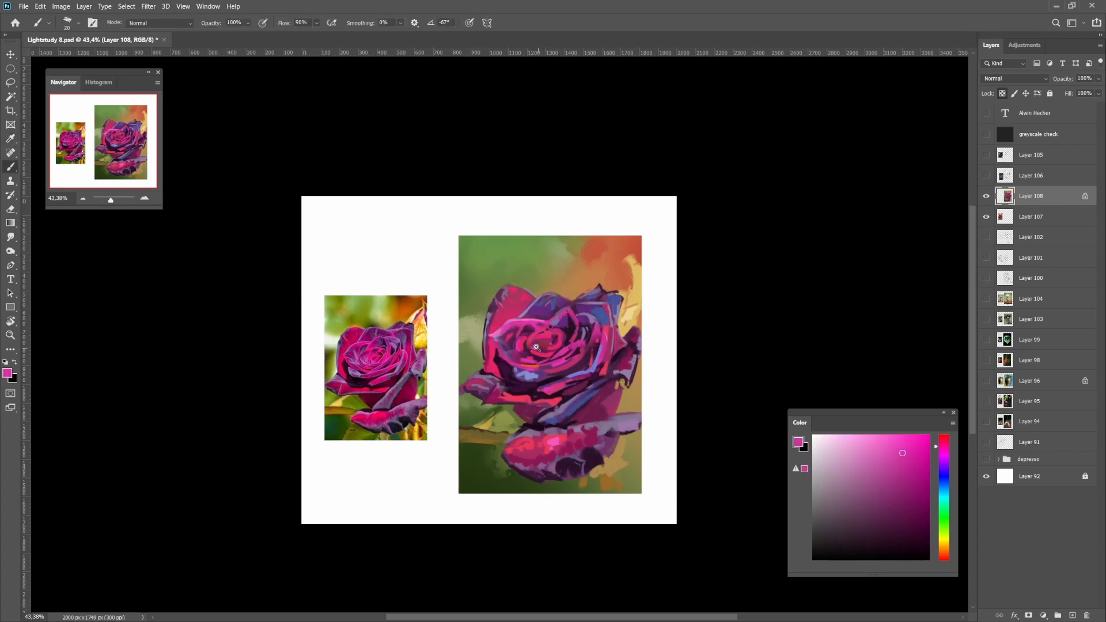
{"action": "left_click_drag", "start_coordinate": [536, 347], "coordinate": [543, 349]}
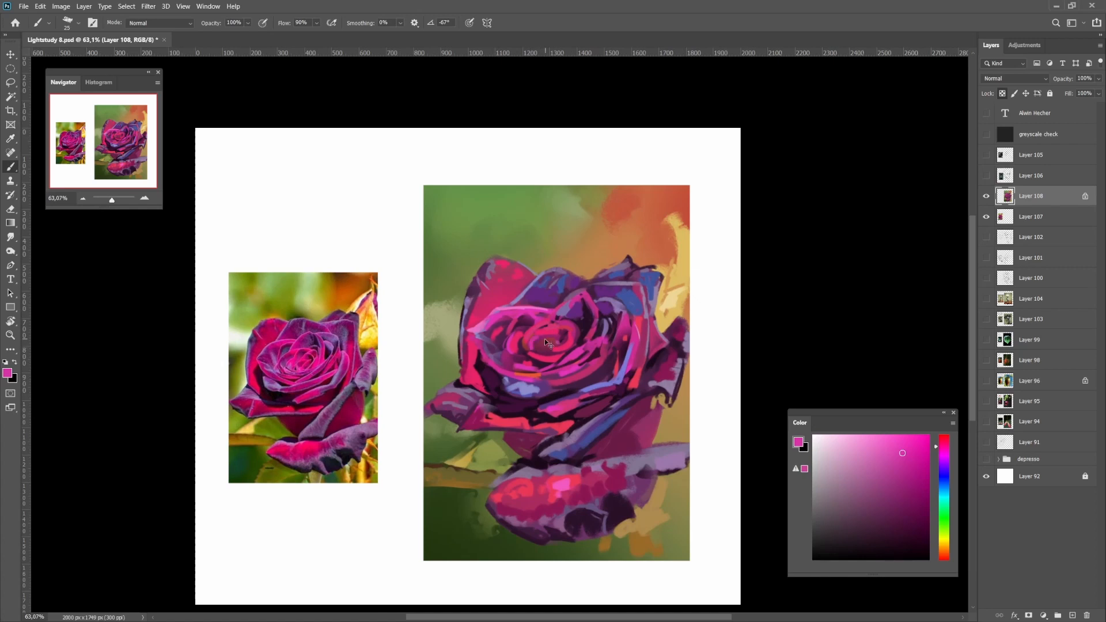
Soften the innermost swirl and the inner petals left of it with colours sampled from the rose's centre
{"action": "key", "text": "i"}
{"action": "left_click", "coordinate": [550, 346]}
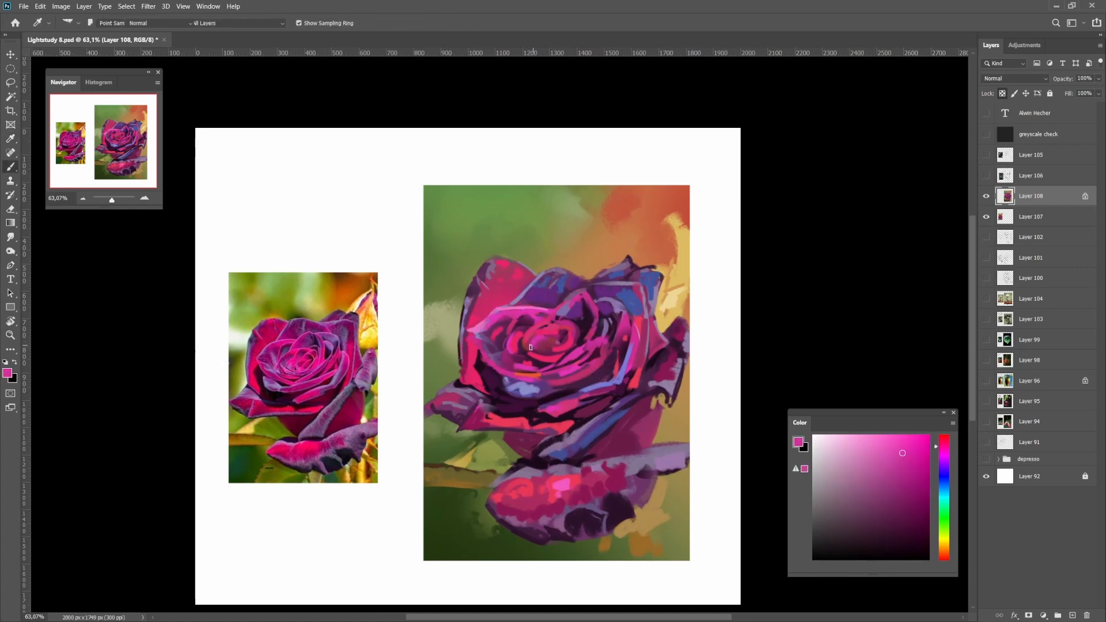
{"action": "left_click", "coordinate": [526, 326]}
{"action": "left_click", "coordinate": [525, 344]}
{"action": "key", "text": "b"}
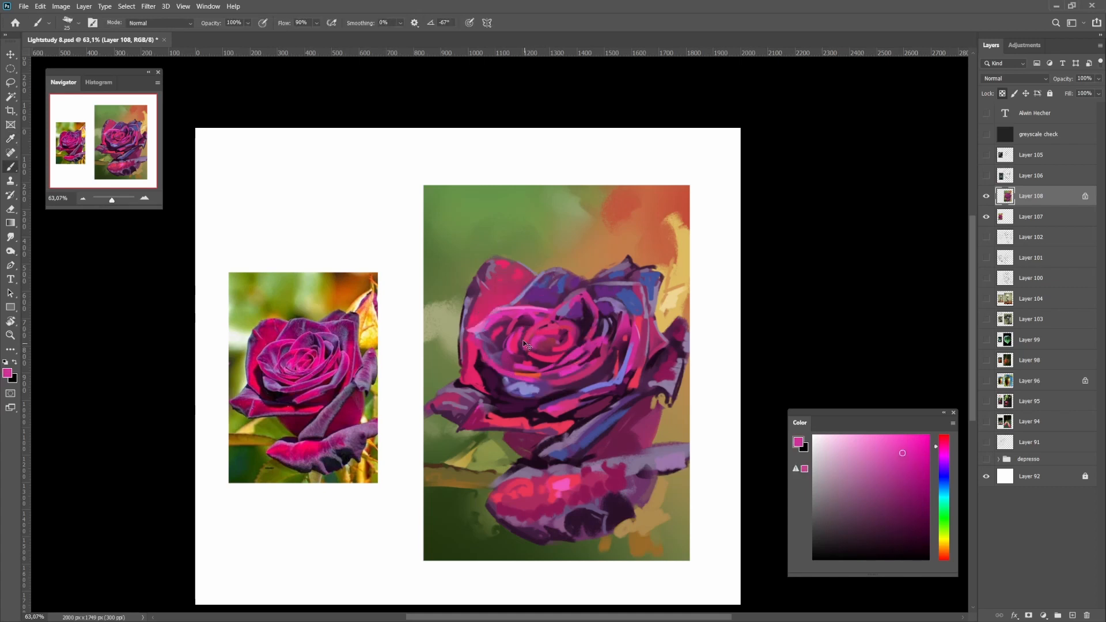
Add sampled lavender strokes to the fold left of the rose's centre and trim them with sampled dark plum
{"action": "key", "text": "i"}
{"action": "left_click", "coordinate": [484, 328]}
{"action": "key", "text": "b"}
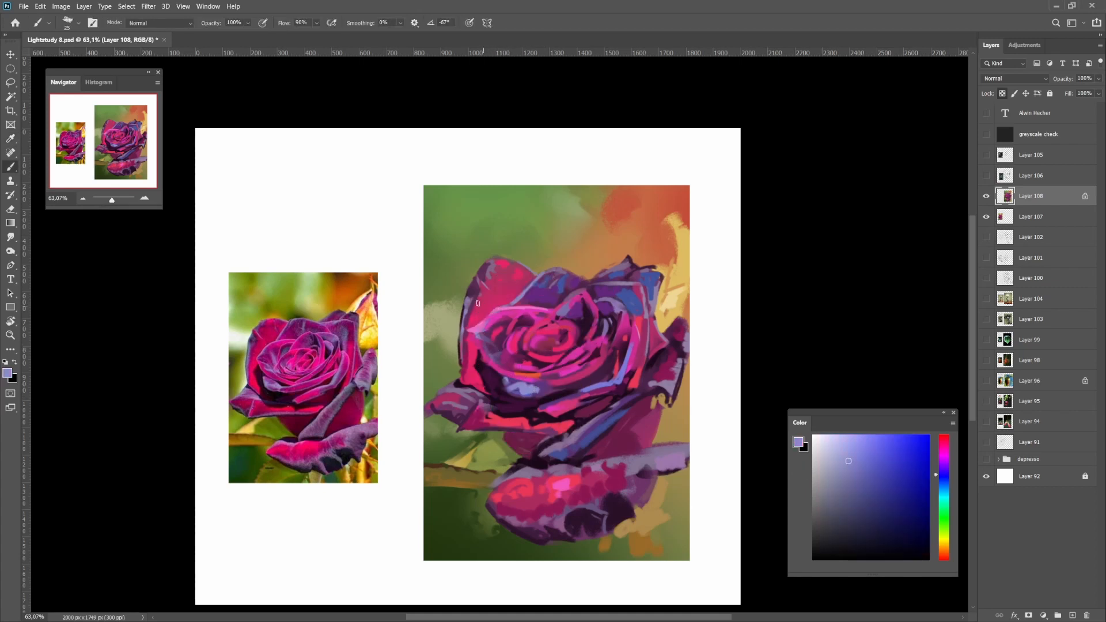
{"action": "left_click", "coordinate": [499, 327], "text": "alt"}
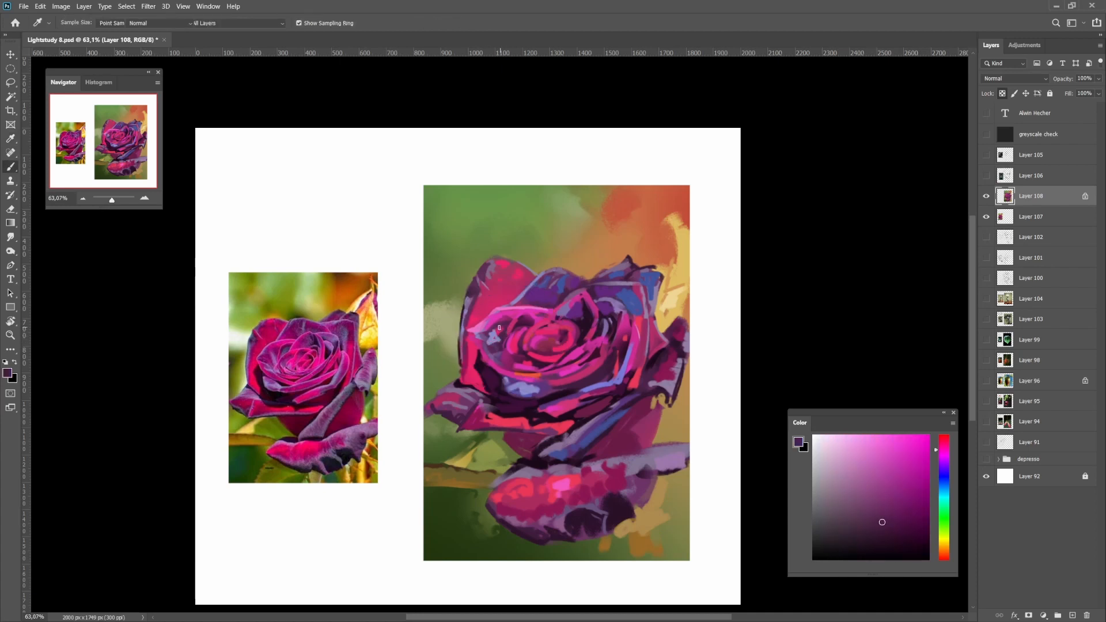
{"action": "left_click", "coordinate": [493, 333], "text": "alt"}
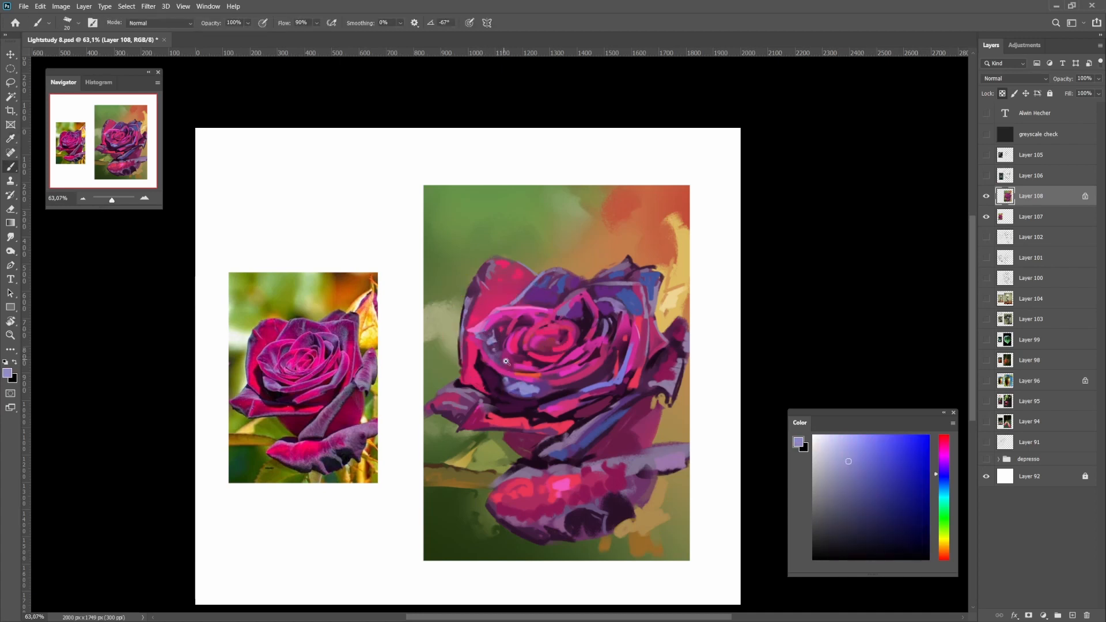
Reshape the lavender highlight on the fold below the rose's centre using sampled lavender, violet and dark purple
{"action": "scroll", "coordinate": [492, 343], "scroll_direction": "down", "scroll_amount": 4}
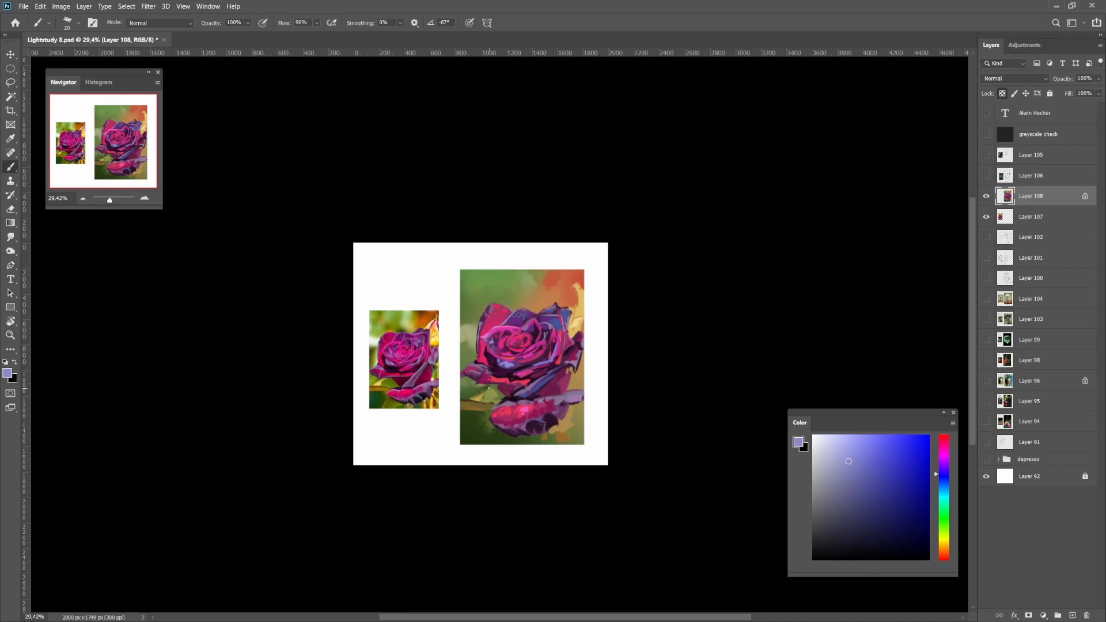
{"action": "scroll", "coordinate": [509, 356], "scroll_direction": "up", "scroll_amount": 4}
{"action": "left_click", "coordinate": [505, 372], "text": "alt"}
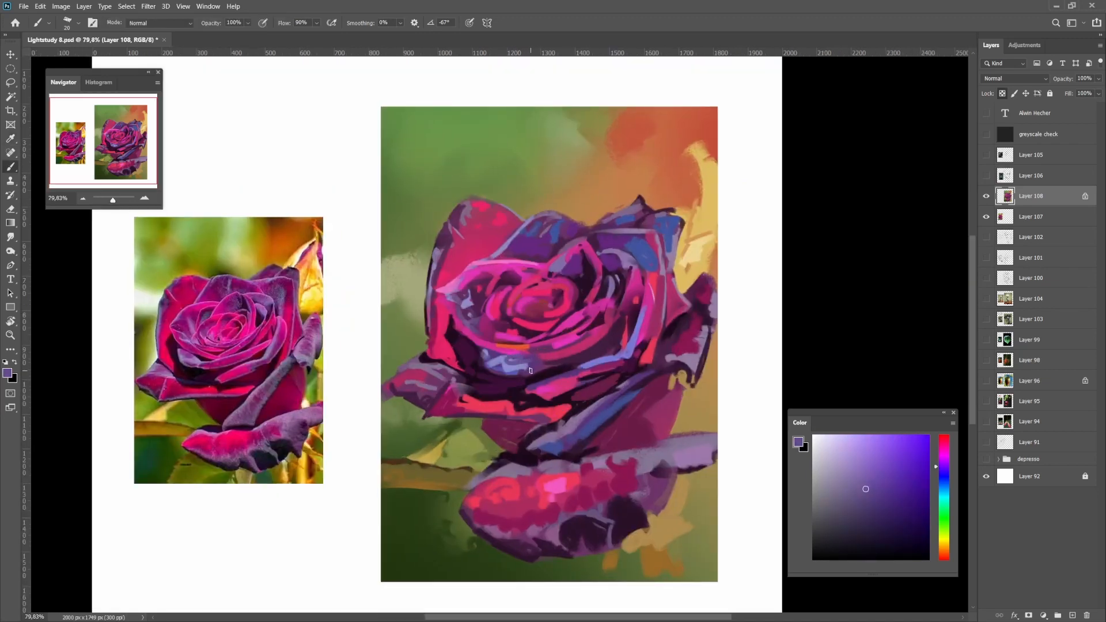
{"action": "left_click", "coordinate": [504, 378], "text": "alt"}
{"action": "left_click", "coordinate": [505, 375], "text": "alt"}
{"action": "left_click", "coordinate": [511, 368], "text": "alt"}
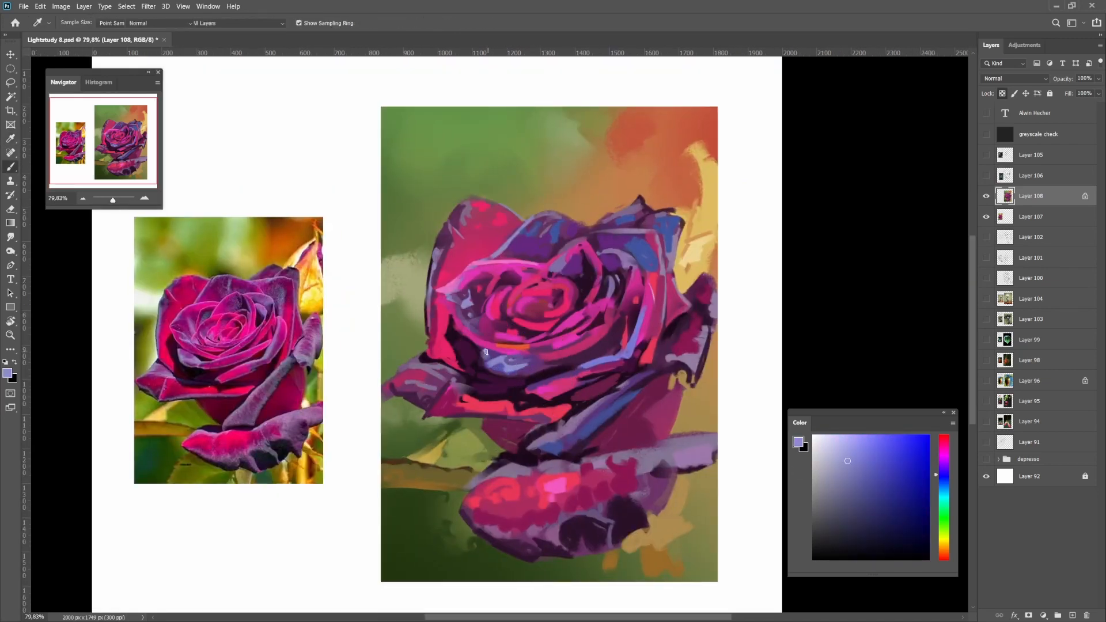
{"action": "left_click", "coordinate": [498, 350], "text": "alt"}
{"action": "left_click", "coordinate": [573, 360], "text": "alt"}
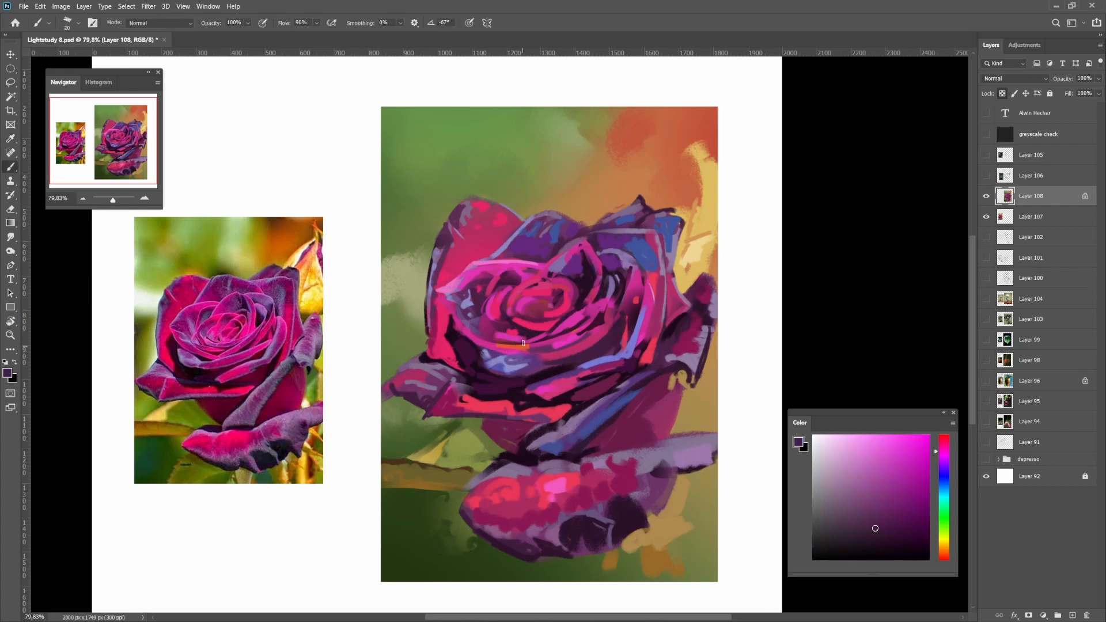
Narrow the lavender highlight below the centre and deepen the shadow around it with sampled dark plum and muted purple
{"action": "left_click", "coordinate": [596, 325], "text": "alt"}
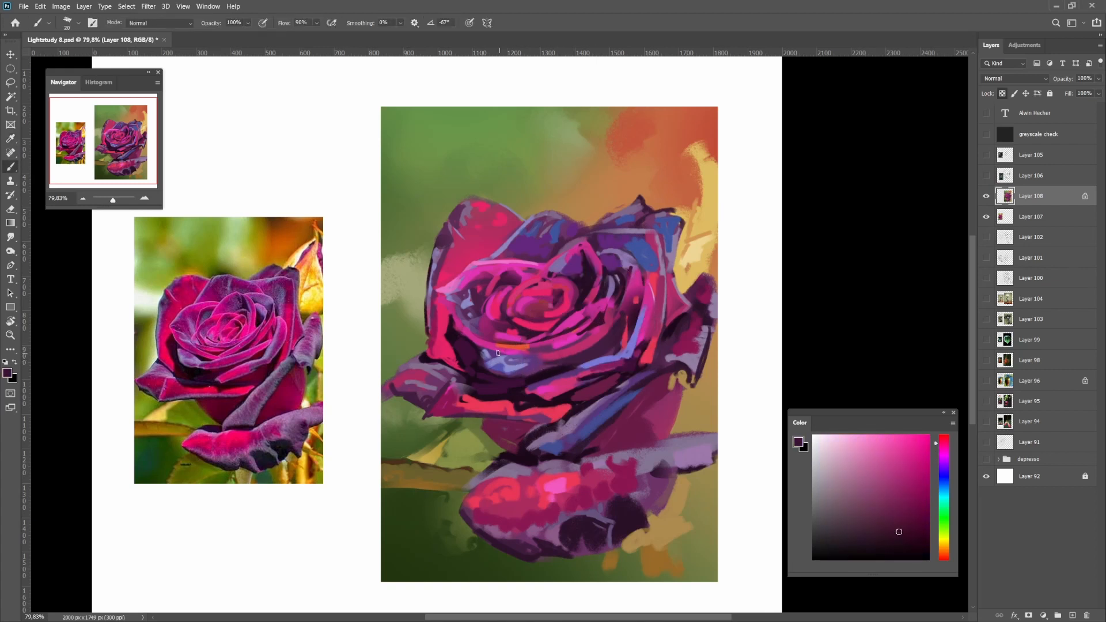
{"action": "left_click", "coordinate": [604, 328], "text": "alt"}
{"action": "left_click", "coordinate": [559, 354], "text": "alt"}
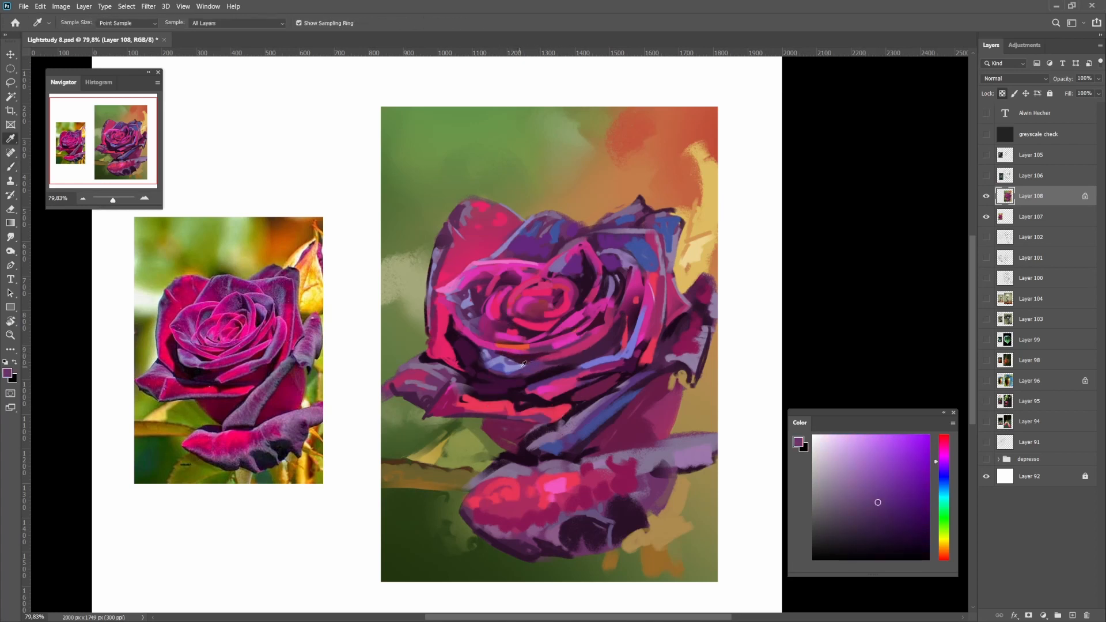
{"action": "left_click", "coordinate": [540, 356], "text": "alt"}
{"action": "left_click", "coordinate": [525, 358], "text": "alt"}
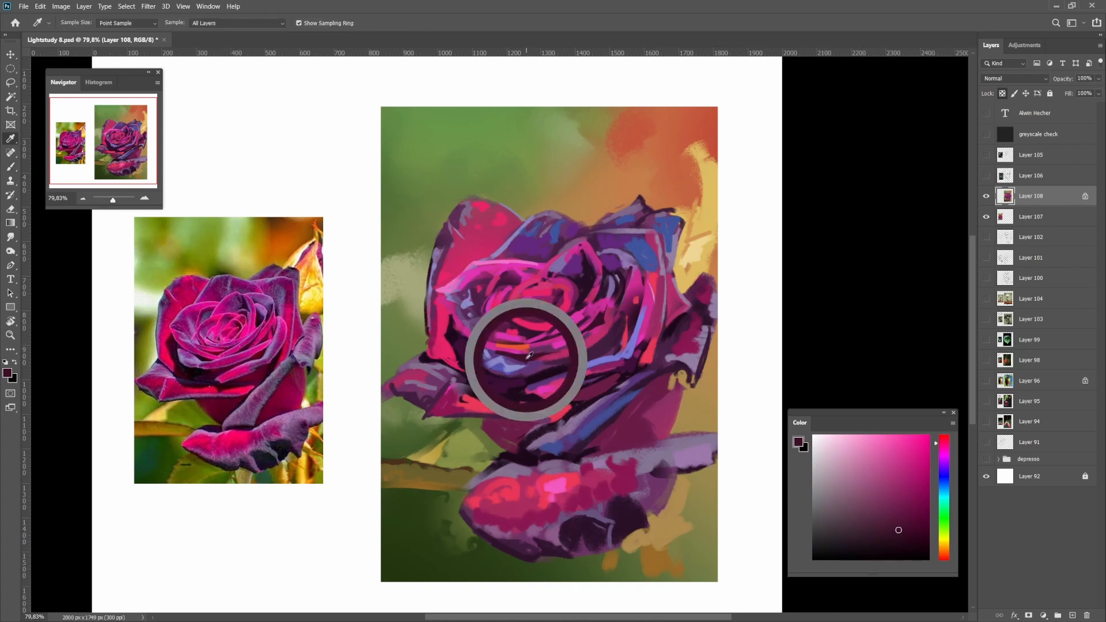
Darken the folds to the lower right of the rose's centre with sampled dark plum and add a crimson accent
{"action": "left_click", "coordinate": [599, 323], "text": "alt"}
{"action": "left_click", "coordinate": [600, 327], "text": "alt"}
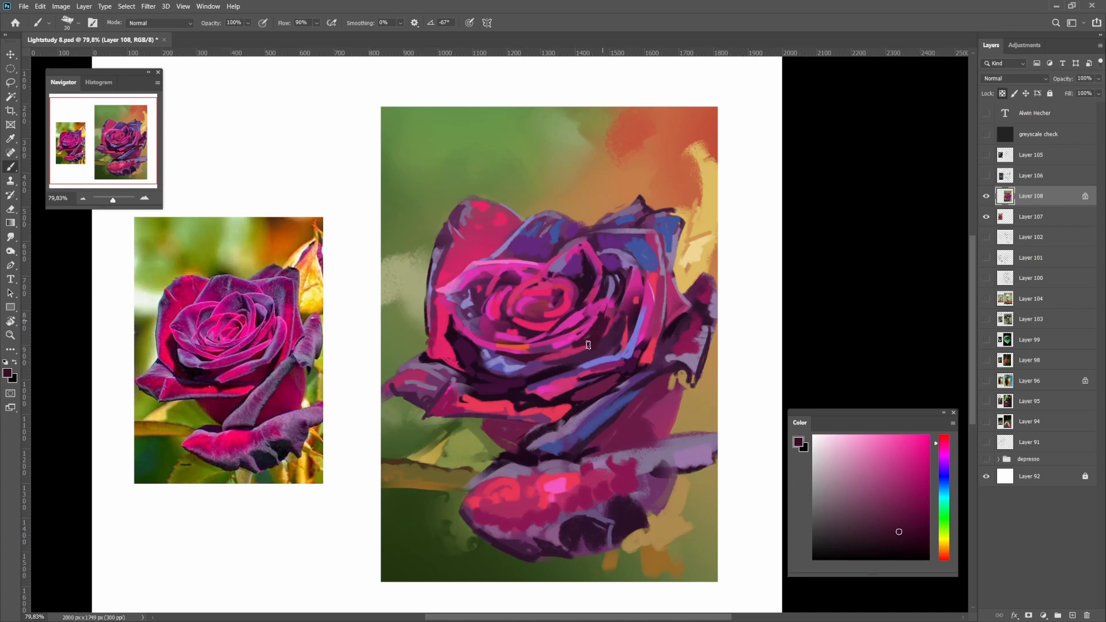
{"action": "left_click", "coordinate": [566, 347], "text": "alt"}
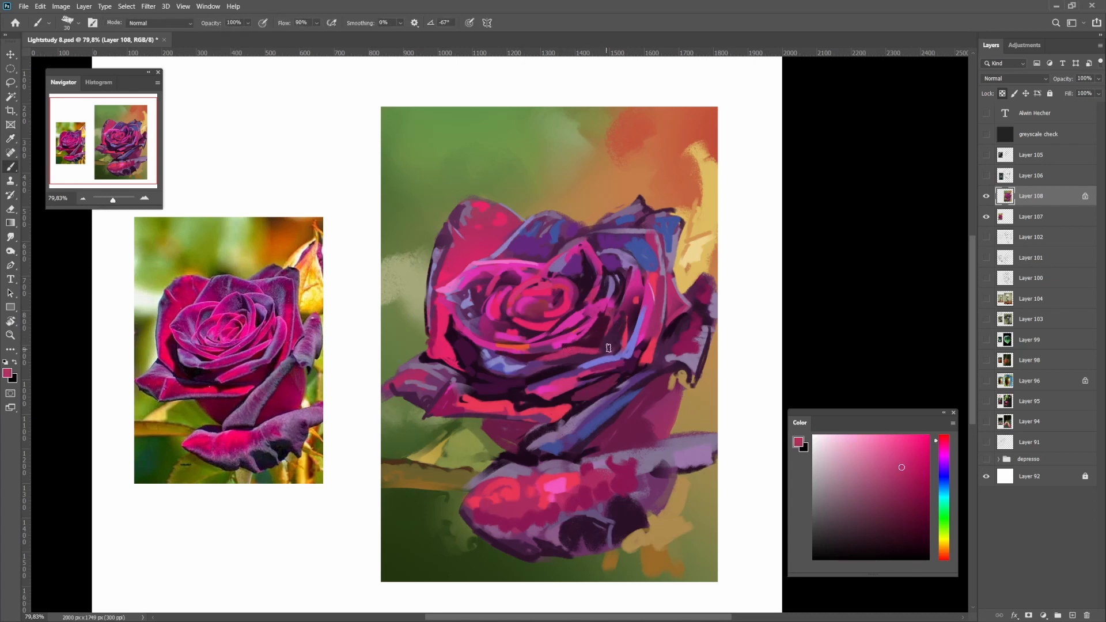
{"action": "key", "text": "ctrl+minus"}
{"action": "left_click_drag", "start_coordinate": [616, 345], "coordinate": [599, 348]}
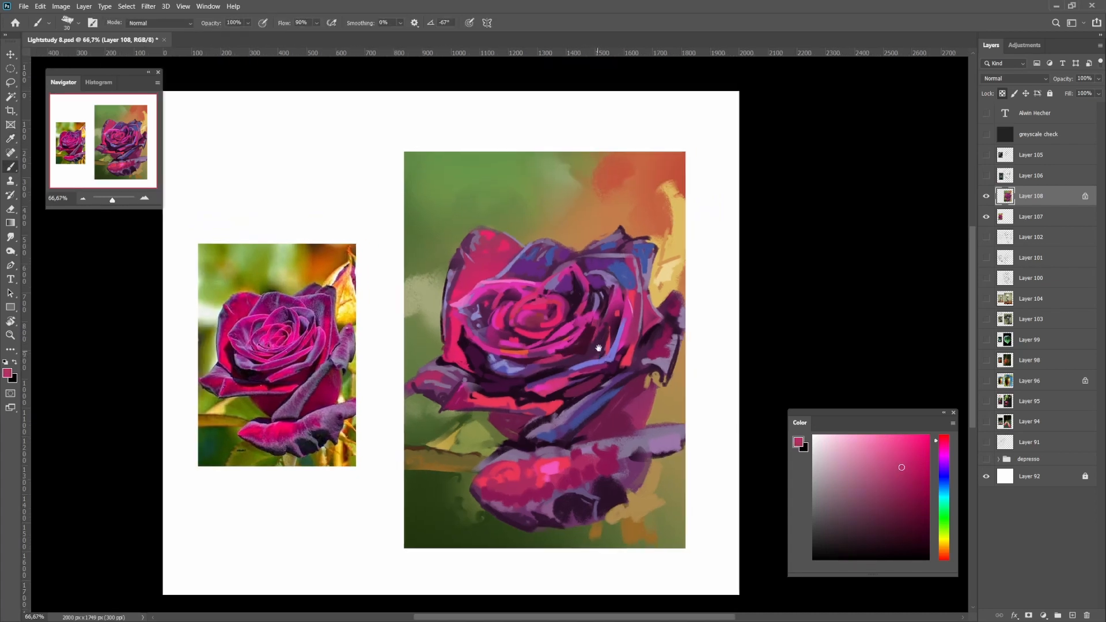
{"action": "left_click", "coordinate": [595, 340], "text": "alt"}
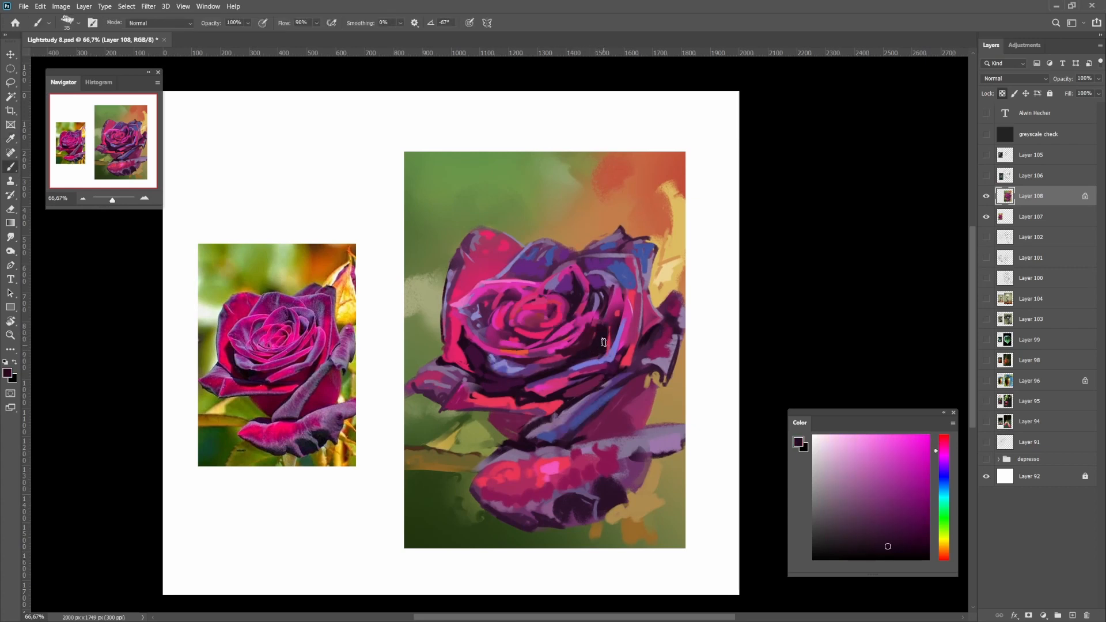
Refine the folds right of the rose's centre with sampled magenta, coral red and lavender strokes
{"action": "left_click", "coordinate": [554, 352], "text": "alt"}
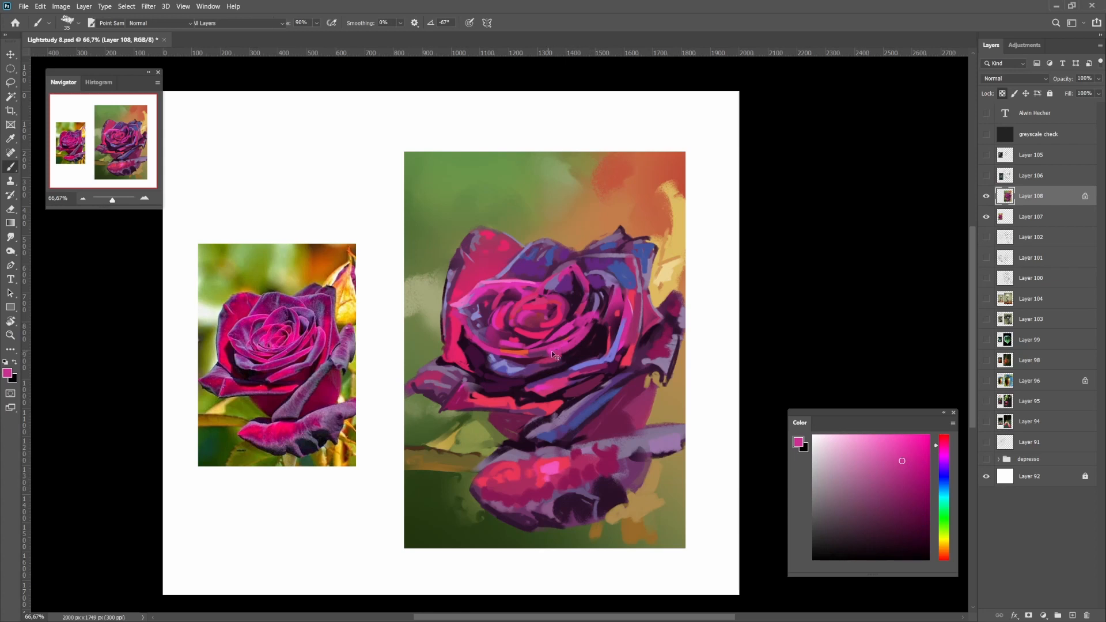
{"action": "scroll", "coordinate": [552, 354], "scroll_direction": "down", "scroll_amount": 6}
{"action": "scroll", "coordinate": [576, 355], "scroll_direction": "up", "scroll_amount": 3}
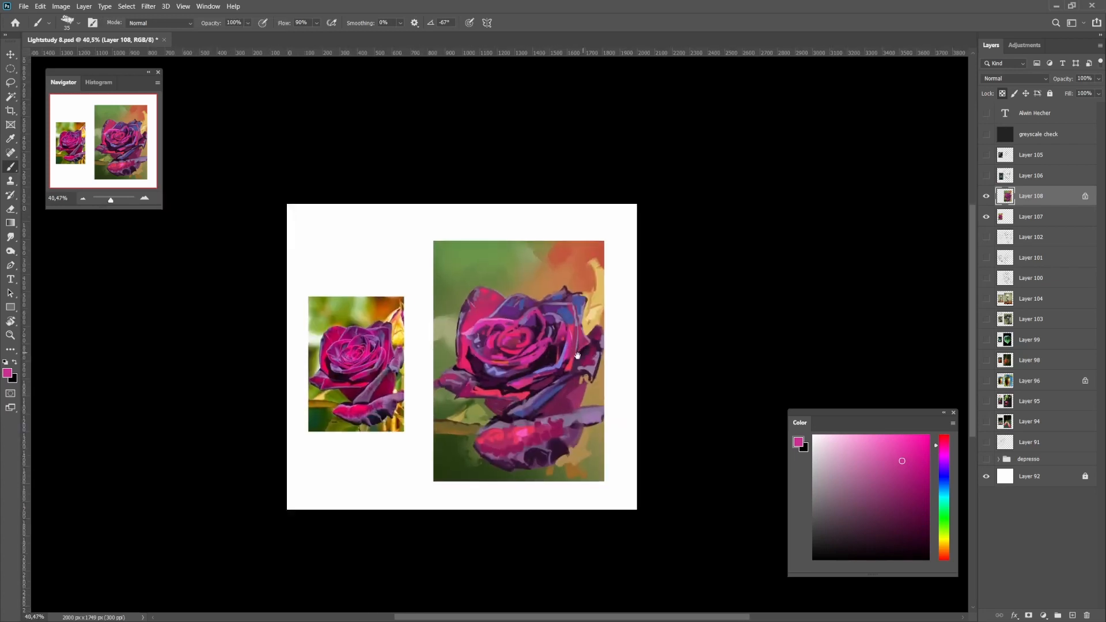
{"action": "scroll", "coordinate": [545, 359], "scroll_direction": "up", "scroll_amount": 1}
{"action": "left_click", "coordinate": [539, 351], "text": "alt"}
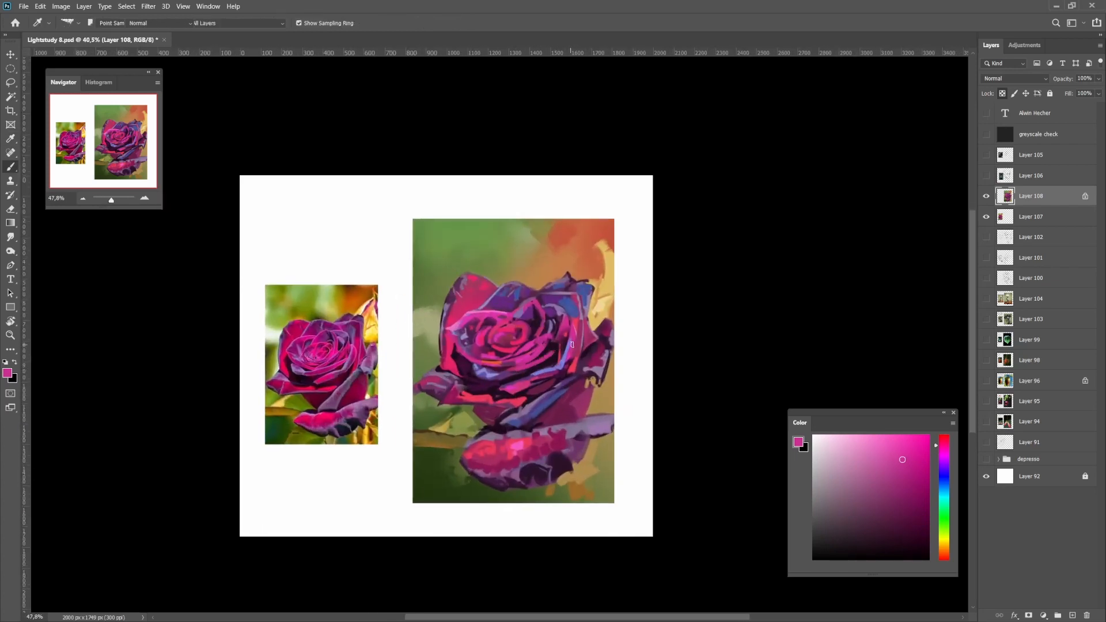
{"action": "left_click", "coordinate": [573, 366], "text": "alt"}
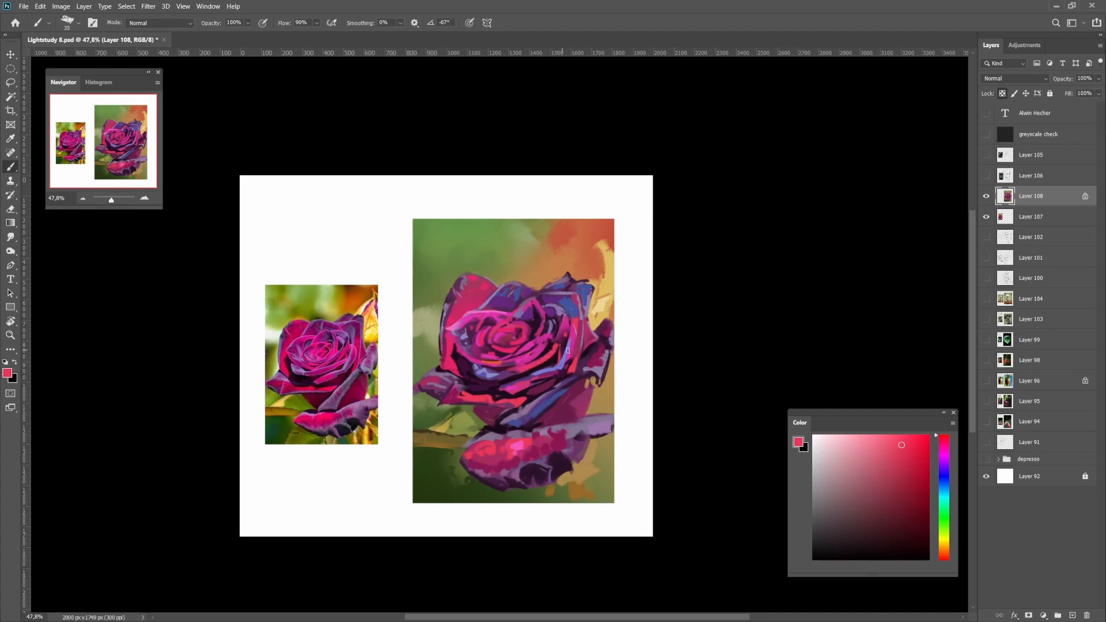
{"action": "left_click", "coordinate": [567, 350], "text": "alt"}
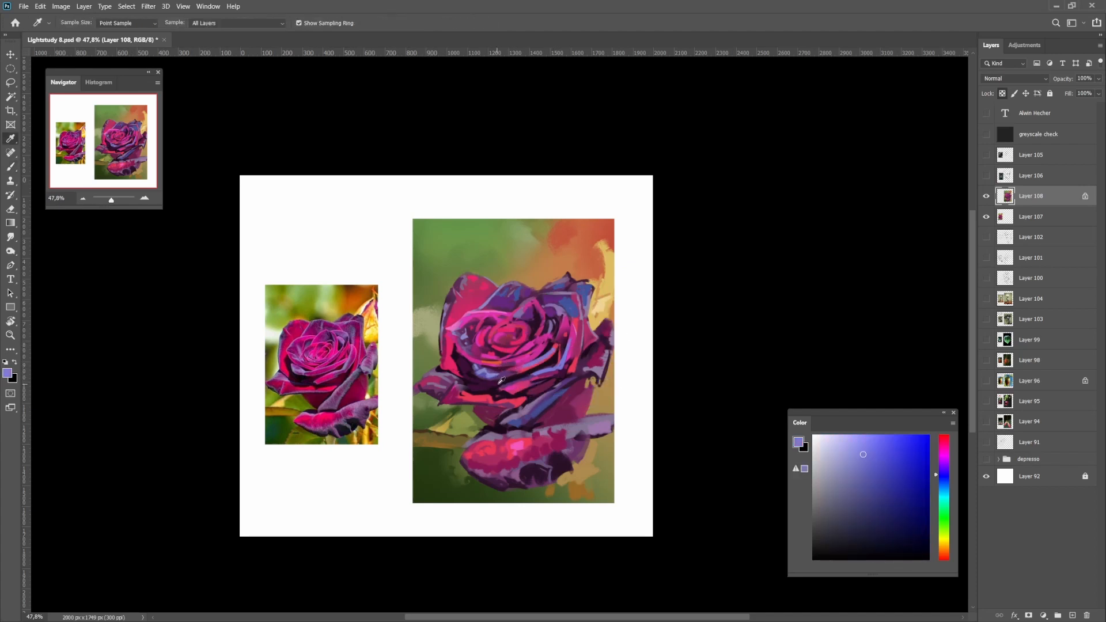
Paint the lower-left folds of the rose with a sampled deep magenta
{"action": "left_click", "coordinate": [521, 361], "text": "alt"}
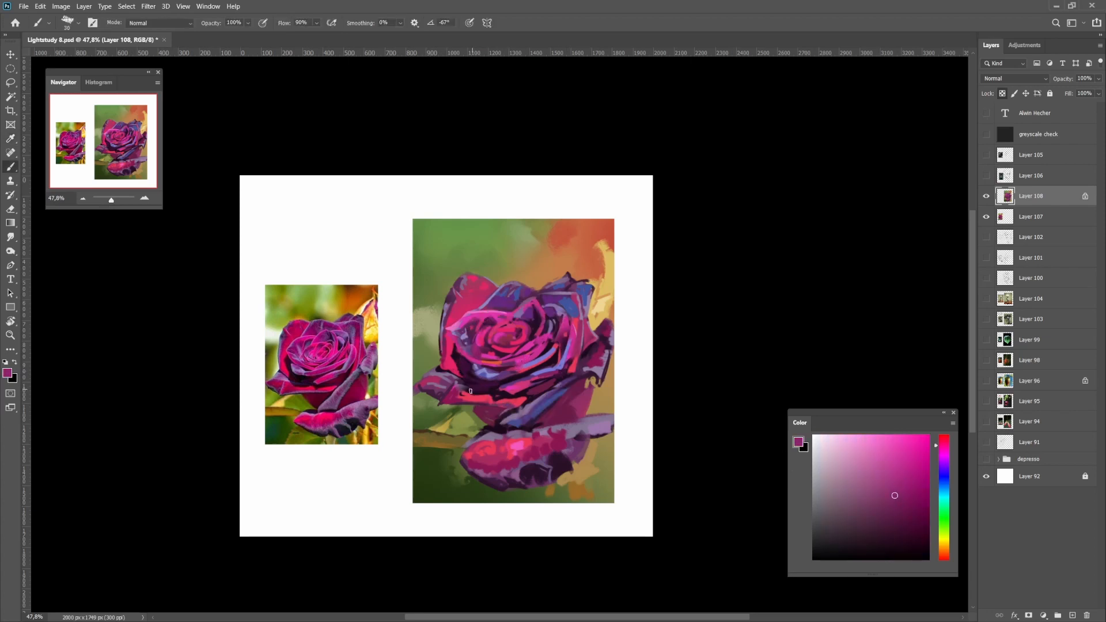
{"action": "left_click_drag", "start_coordinate": [483, 379], "coordinate": [502, 375]}
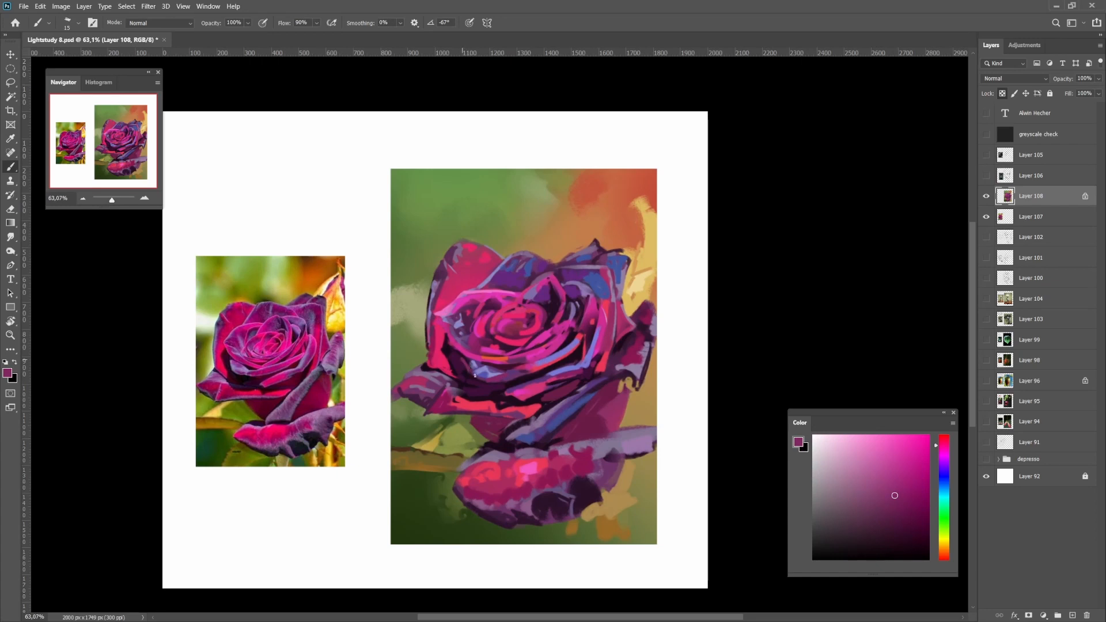
{"action": "scroll", "coordinate": [474, 376], "scroll_direction": "down", "scroll_amount": 5}
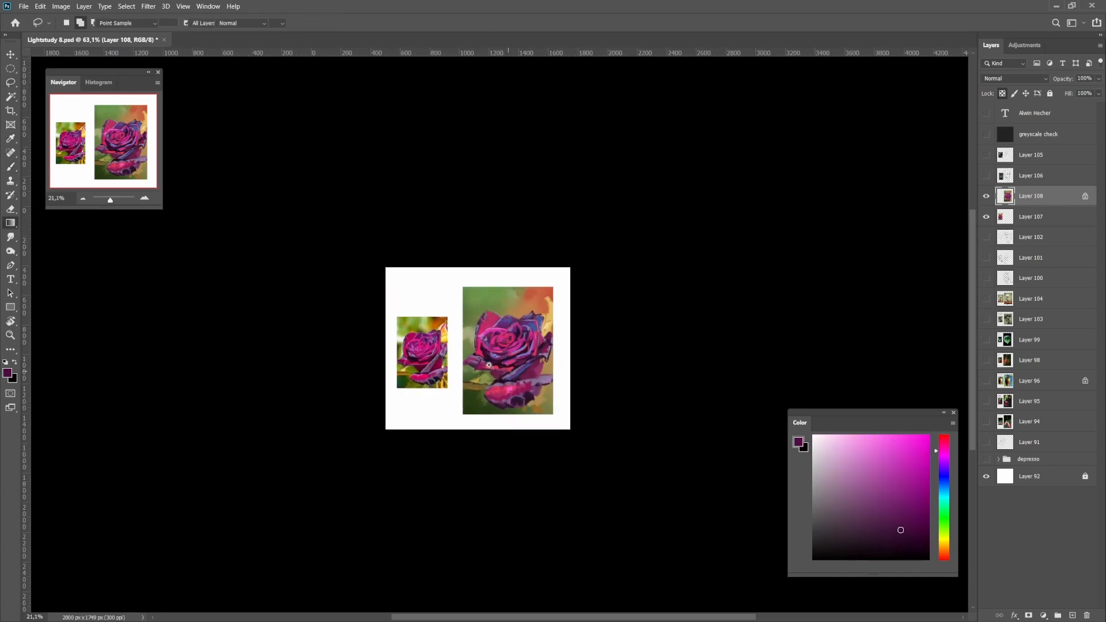
Fill a freehand selection in the folds left of the rose's centre with a gradient of a sampled colour
{"action": "scroll", "coordinate": [488, 365], "scroll_direction": "up", "scroll_amount": 4}
{"action": "mouse_move", "coordinate": [489, 333]}
{"action": "left_mouse_down"}
{"action": "mouse_move", "coordinate": [510, 332]}
{"action": "mouse_move", "coordinate": [492, 285]}
{"action": "mouse_move", "coordinate": [462, 315]}
{"action": "mouse_move", "coordinate": [488, 302]}
{"action": "left_mouse_up"}
{"action": "left_click", "coordinate": [487, 314], "text": "alt"}
{"action": "key", "text": "l"}
{"action": "key", "text": "g"}
{"action": "key", "text": "ctrl+d"}
Refine the pointed inner petal left of the rose's centre with sampled pink, dark plum and lavender strokes
{"action": "scroll", "coordinate": [507, 327], "scroll_direction": "down", "scroll_amount": 3}
{"action": "scroll", "coordinate": [486, 315], "scroll_direction": "up", "scroll_amount": 4}
{"action": "key", "text": "b"}
{"action": "left_click", "coordinate": [480, 316], "text": "alt"}
{"action": "left_click", "coordinate": [477, 308], "text": "alt"}
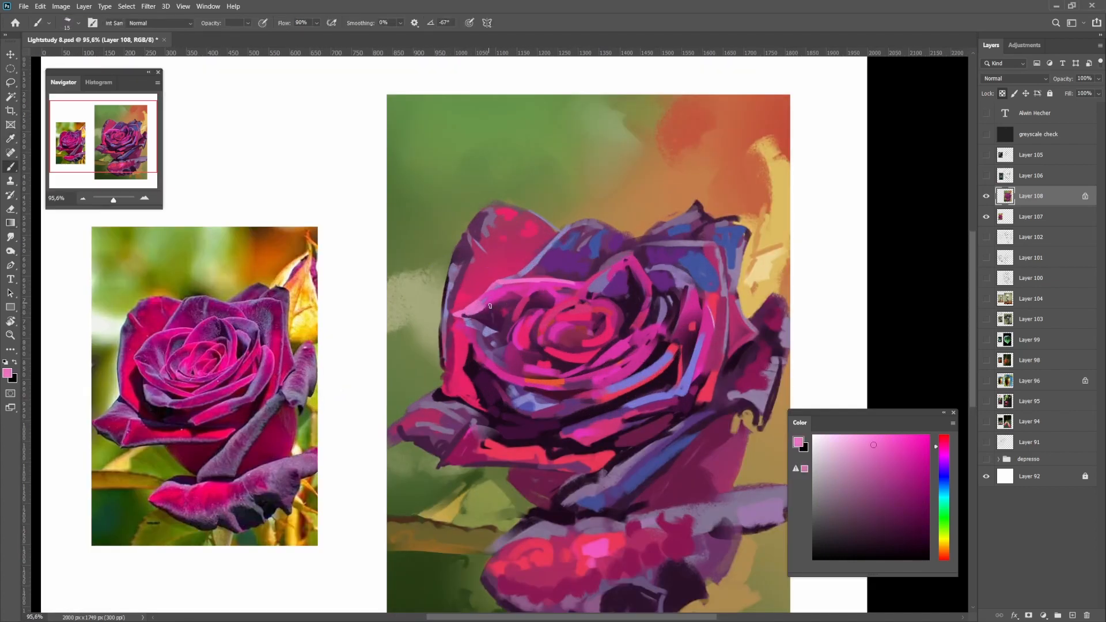
{"action": "left_click", "coordinate": [494, 313], "text": "alt"}
{"action": "scroll", "coordinate": [529, 317], "scroll_direction": "down", "scroll_amount": 4}
{"action": "scroll", "coordinate": [509, 320], "scroll_direction": "up", "scroll_amount": 4}
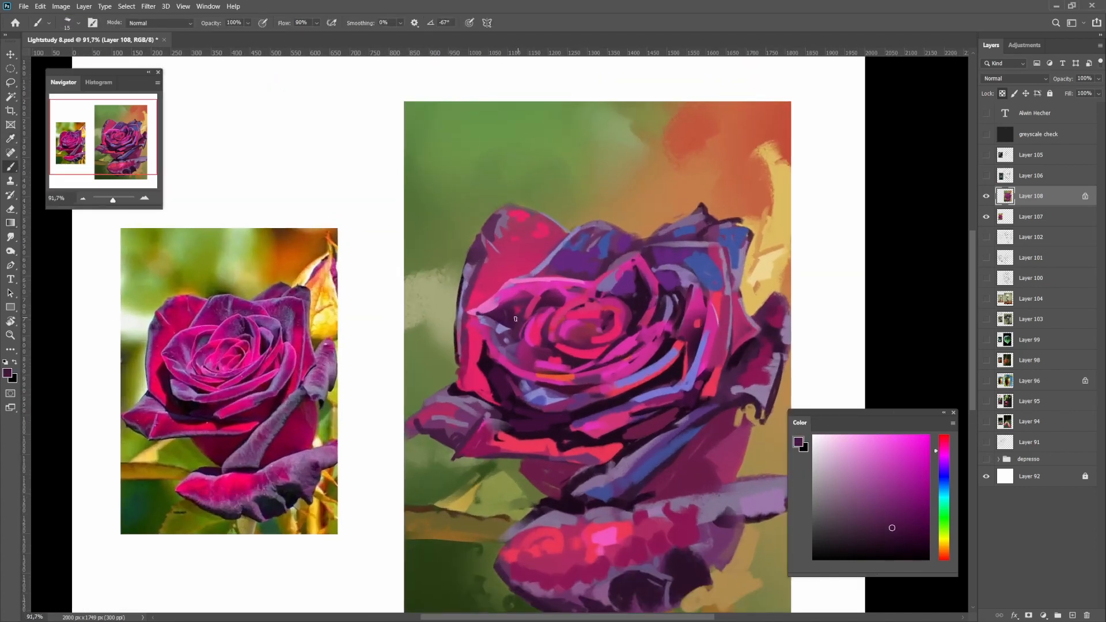
{"action": "left_click", "coordinate": [504, 327], "text": "alt"}
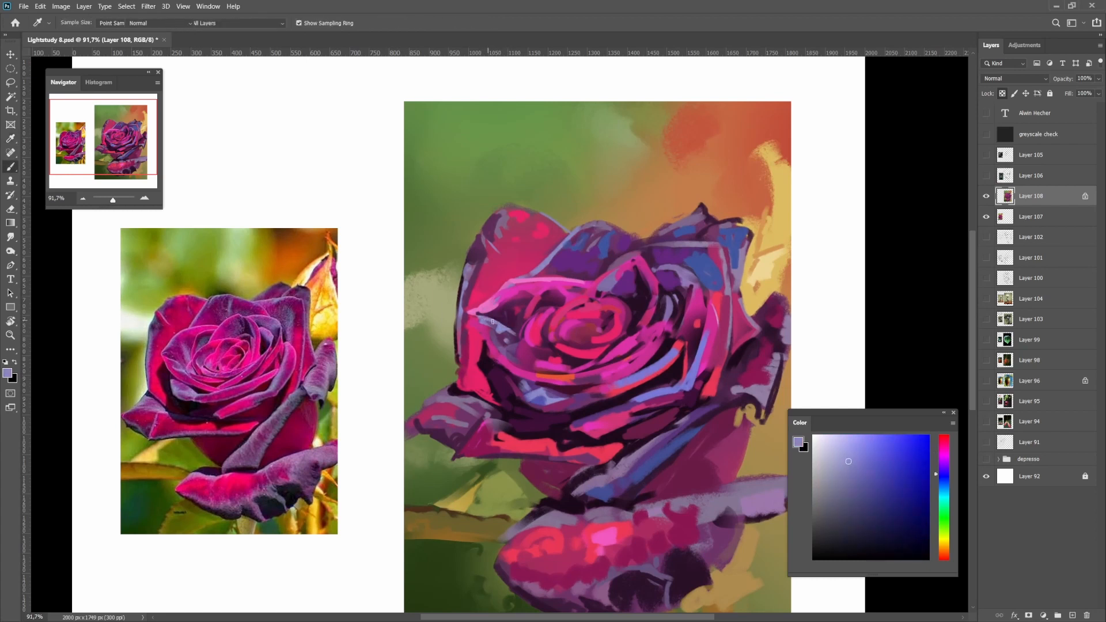
{"action": "left_click", "coordinate": [487, 330], "text": "alt"}
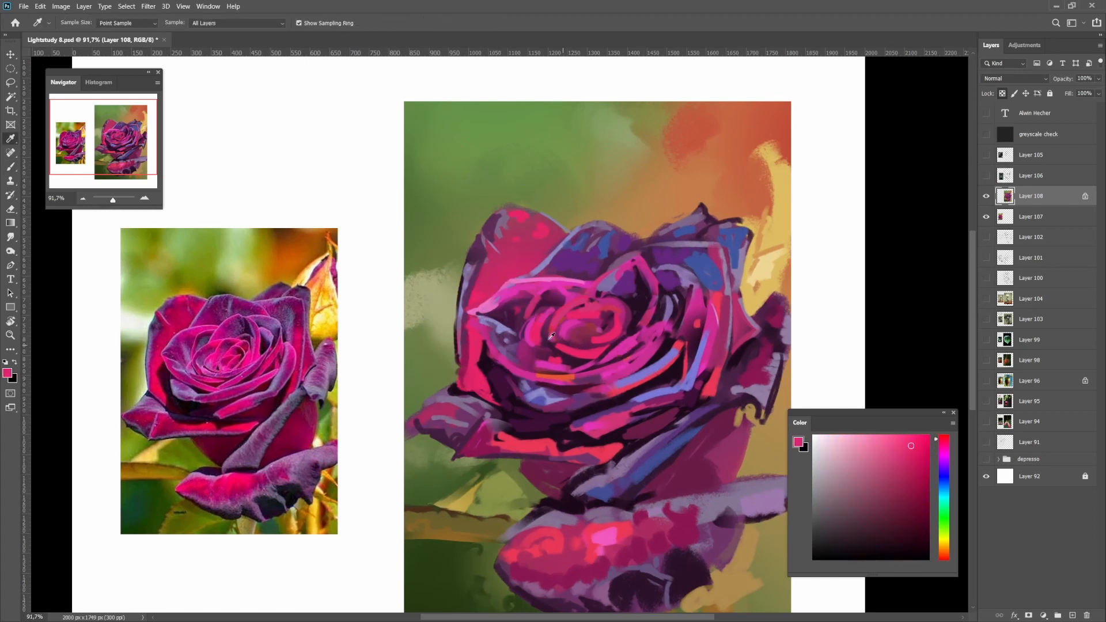
Darken a freehand-selected area of the left inner folds with a gradient of a sampled colour
{"action": "left_click", "coordinate": [487, 352], "text": "alt"}
{"action": "key", "text": "l"}
{"action": "key", "text": "g"}
{"action": "mouse_move", "coordinate": [472, 318]}
{"action": "left_mouse_down"}
{"action": "mouse_move", "coordinate": [482, 347]}
{"action": "mouse_move", "coordinate": [524, 319]}
{"action": "left_mouse_up"}
{"action": "key", "text": "ctrl+d"}
{"action": "scroll", "coordinate": [500, 319], "scroll_direction": "up", "scroll_amount": 1}
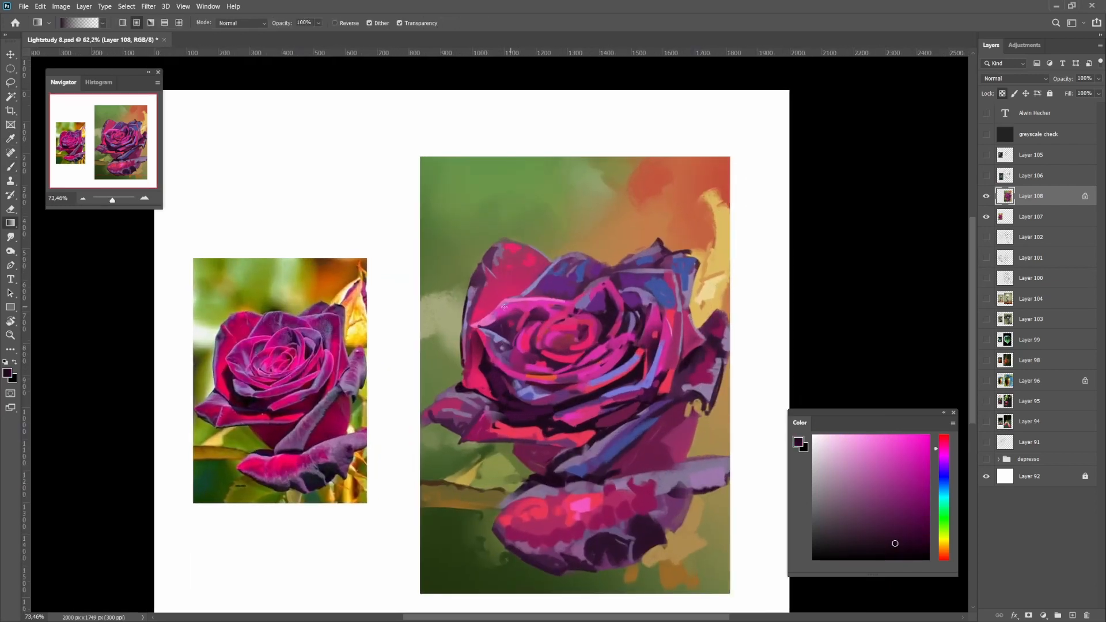
Deepen the shadow above the left inner petal with a dark plum gradient inside a freehand selection
{"action": "key", "text": "l"}
{"action": "mouse_move", "coordinate": [512, 299]}
{"action": "left_mouse_down"}
{"action": "mouse_move", "coordinate": [570, 301]}
{"action": "mouse_move", "coordinate": [473, 322]}
{"action": "mouse_move", "coordinate": [499, 290]}
{"action": "left_mouse_up"}
{"action": "key", "text": "g"}
{"action": "key", "text": "ctrl+d"}
{"action": "left_click_drag", "start_coordinate": [561, 327], "coordinate": [511, 345]}
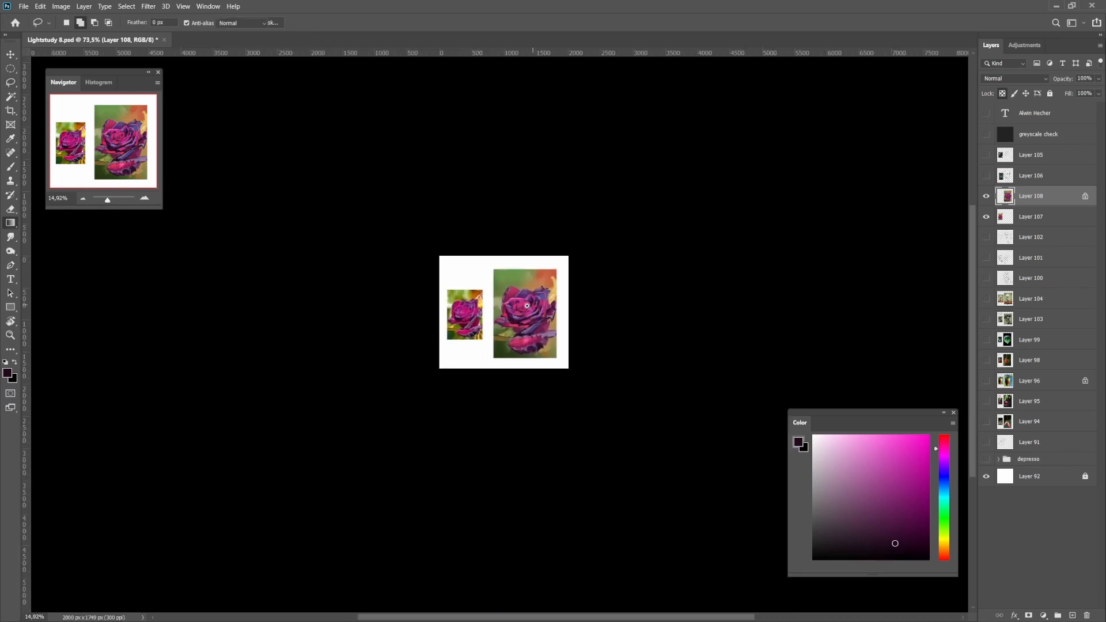
Paint the outer petal at the rose's upper left with a sampled crimson
{"action": "scroll", "coordinate": [512, 346], "scroll_direction": "up", "scroll_amount": 3}
{"action": "key", "text": "i"}
{"action": "left_click", "coordinate": [475, 340]}
{"action": "key", "text": "b"}
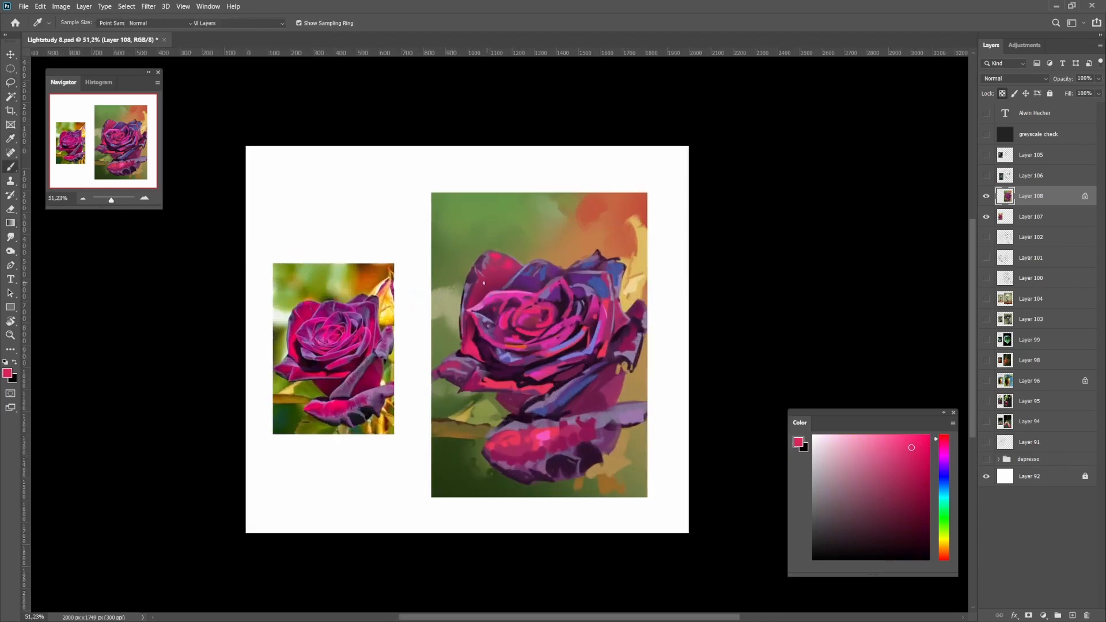
{"action": "scroll", "coordinate": [497, 293], "scroll_direction": "up", "scroll_amount": 1}
{"action": "key", "text": "i"}
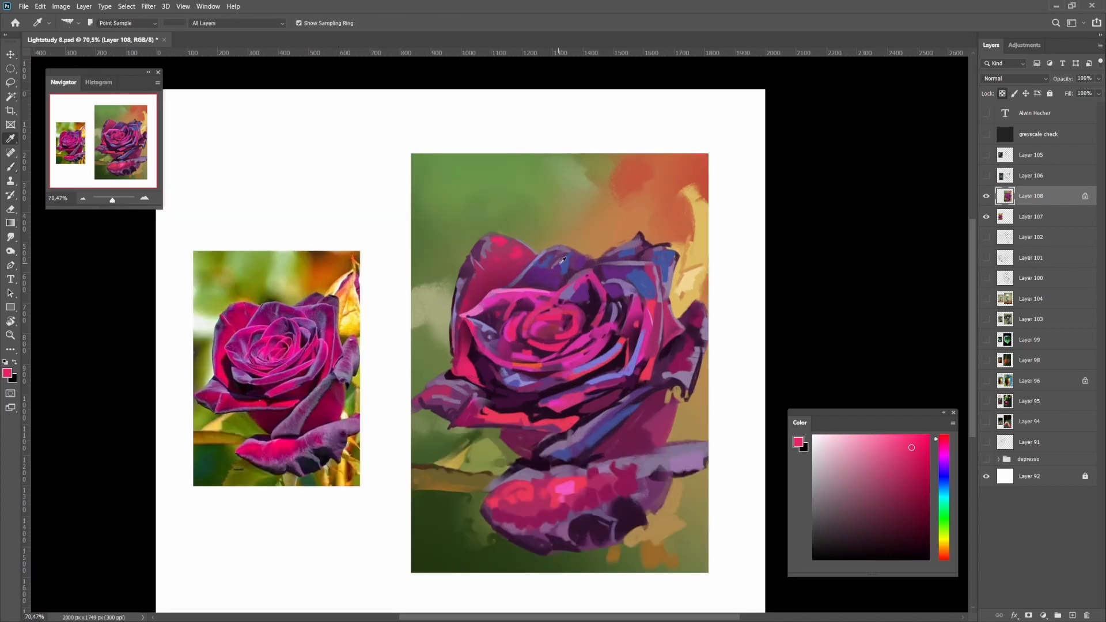
Model the pointed left inner petal with sampled lavender, dark purple and deep magenta strokes
{"action": "left_click", "coordinate": [552, 261]}
{"action": "left_click", "coordinate": [523, 275]}
{"action": "key", "text": "b"}
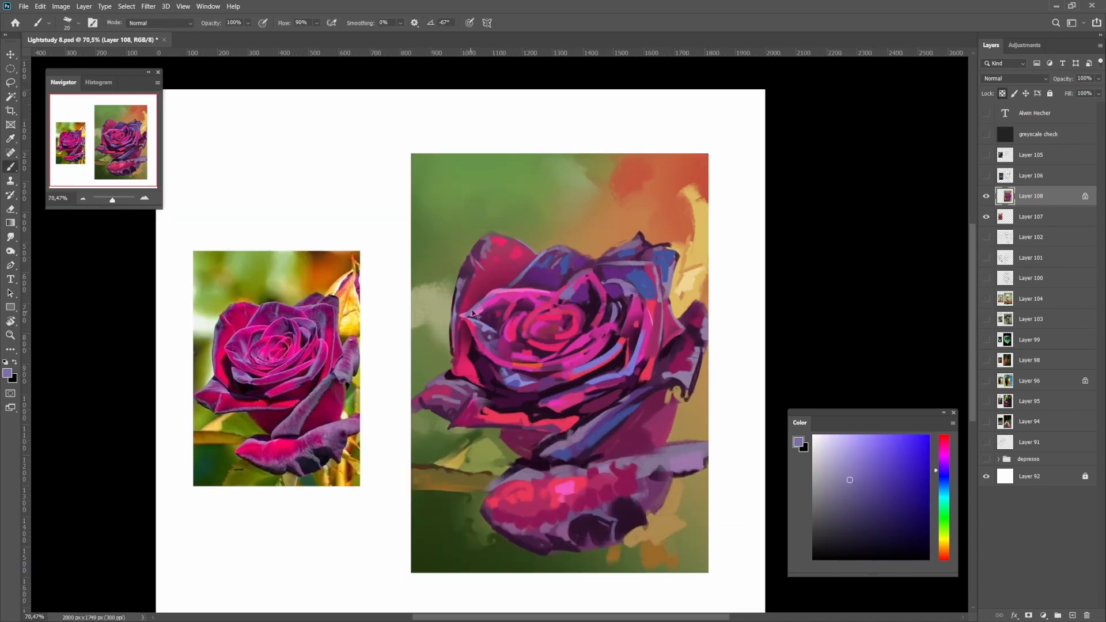
{"action": "key", "text": "i"}
{"action": "left_click", "coordinate": [493, 312]}
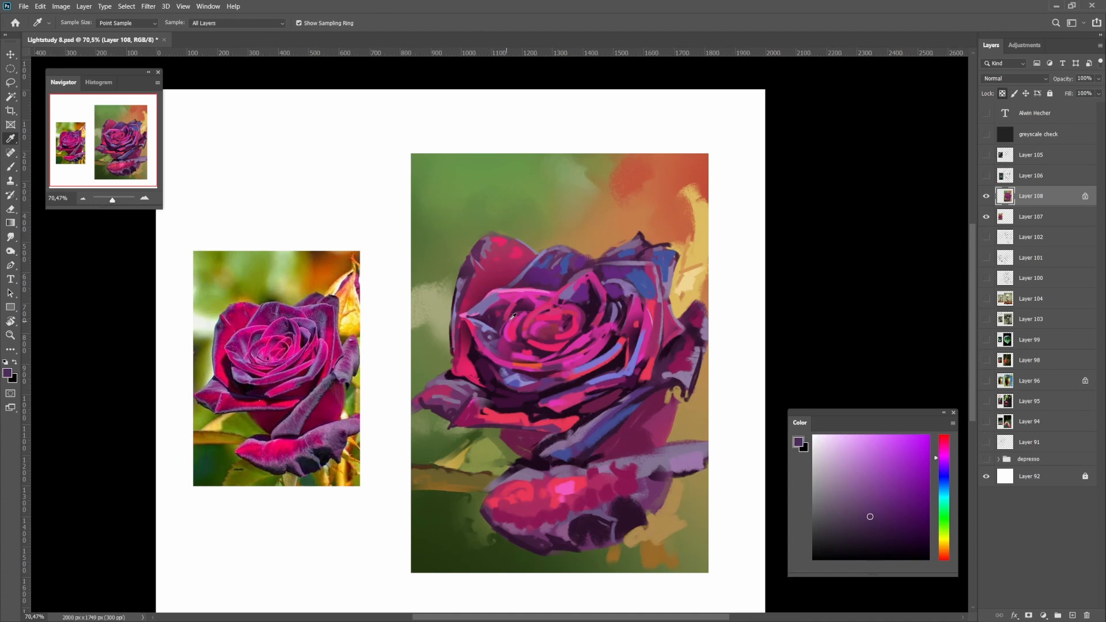
{"action": "left_click", "coordinate": [509, 299]}
{"action": "key", "text": "b"}
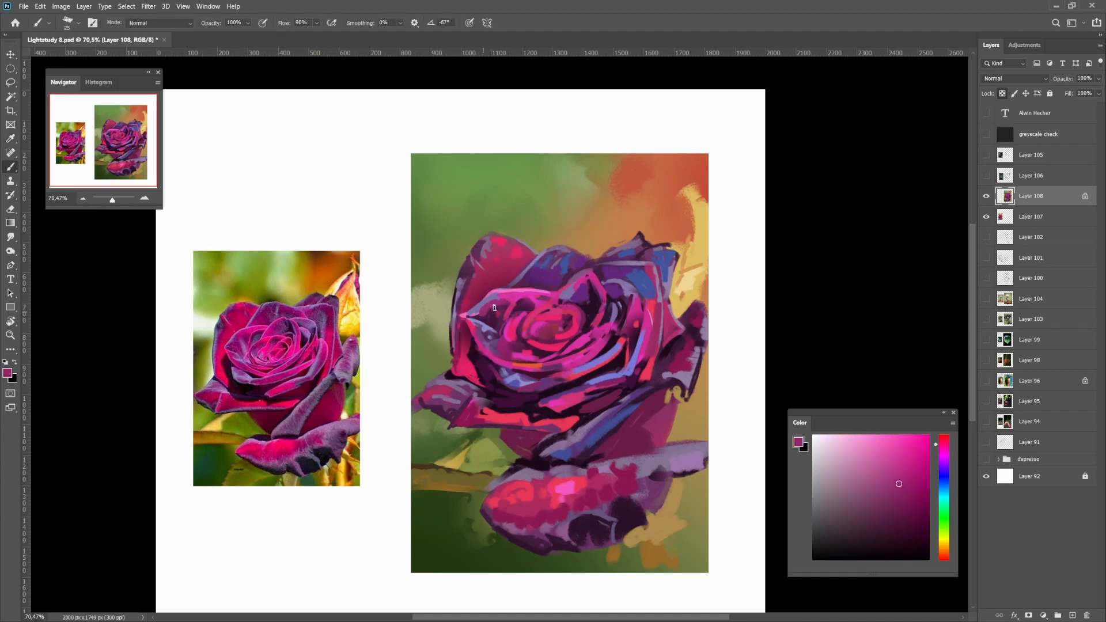
Refine the upper rim of the left inner petal with sampled lavender, crimson and dark plum strokes
{"action": "key", "text": "i"}
{"action": "left_click", "coordinate": [487, 297]}
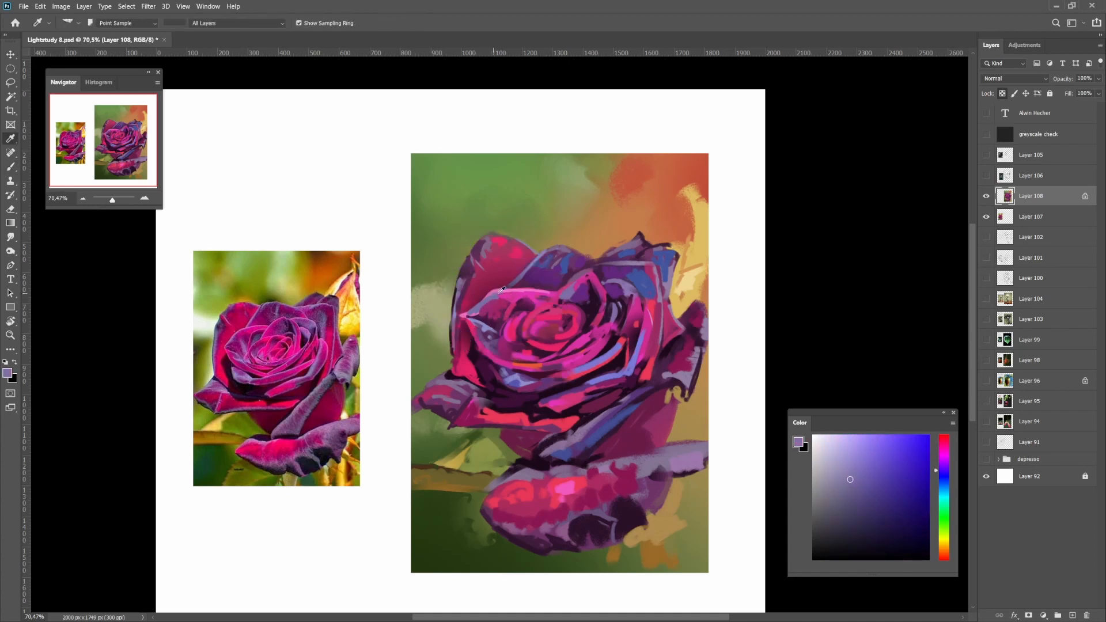
{"action": "key", "text": "b"}
{"action": "key", "text": "i"}
{"action": "left_click", "coordinate": [525, 325]}
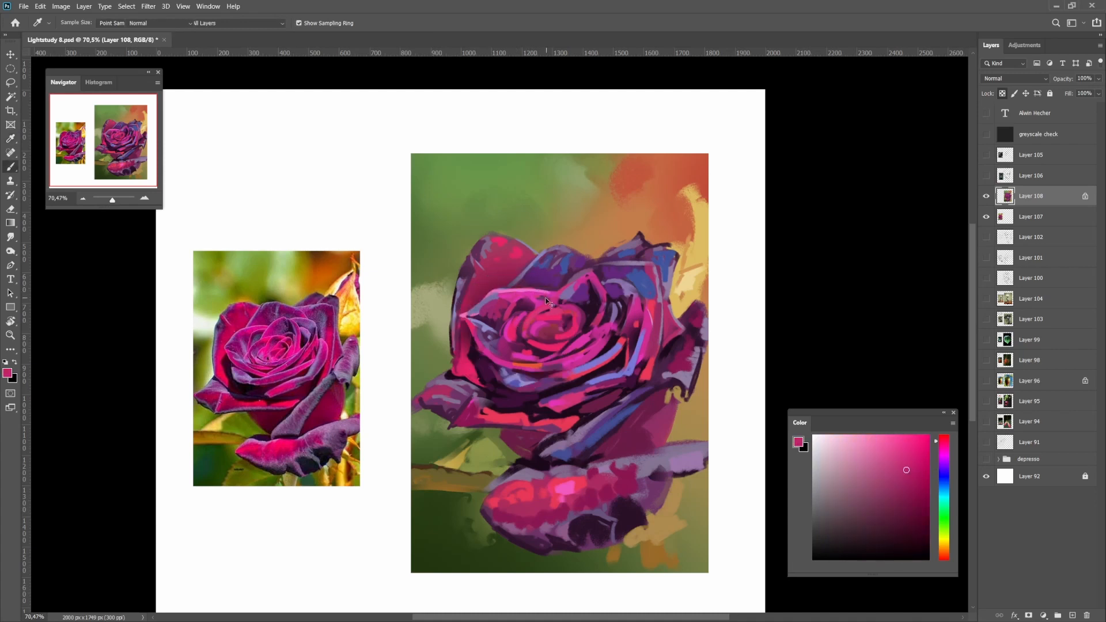
{"action": "key", "text": "b"}
{"action": "key", "text": "i"}
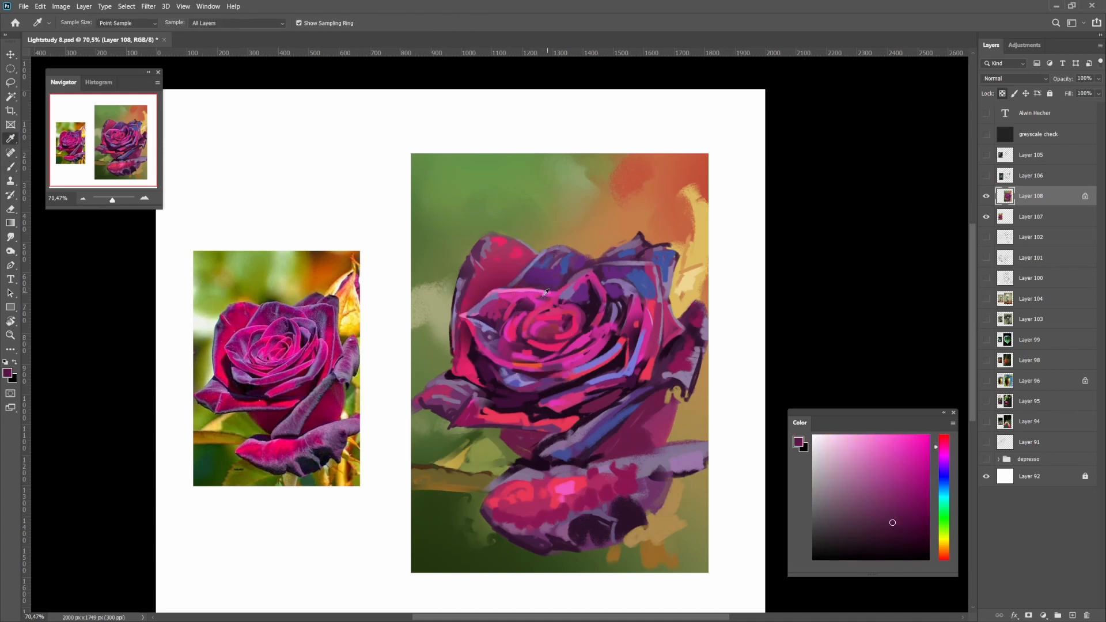
{"action": "key", "text": "b"}
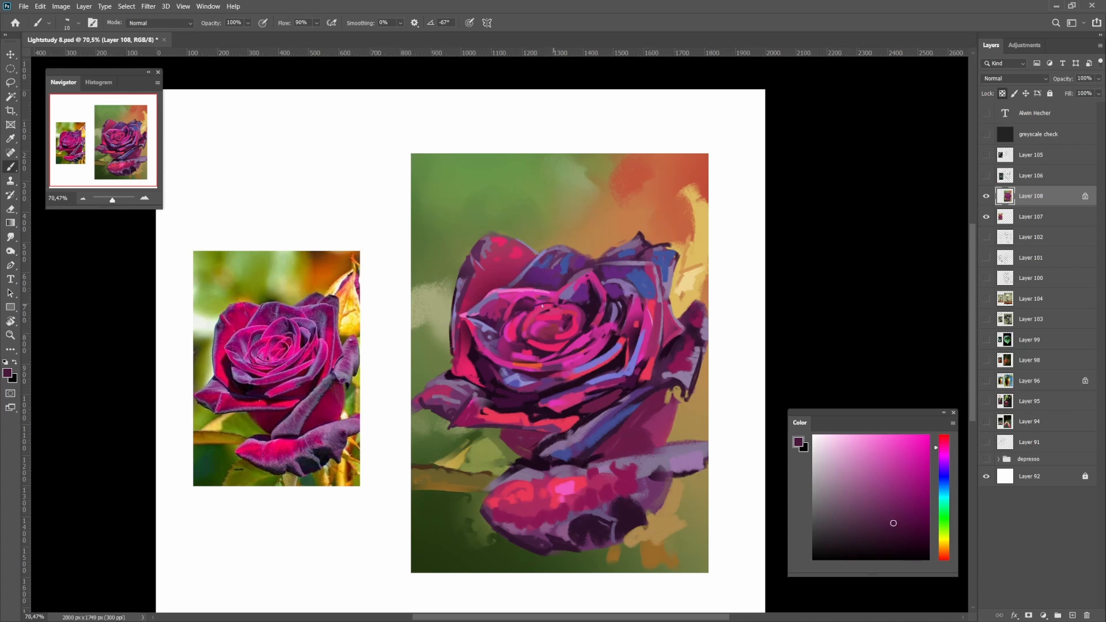
Touch up the folds directly left of the rose's centre with sampled rose pink and dark plum
{"action": "left_click", "coordinate": [518, 321], "text": "alt"}
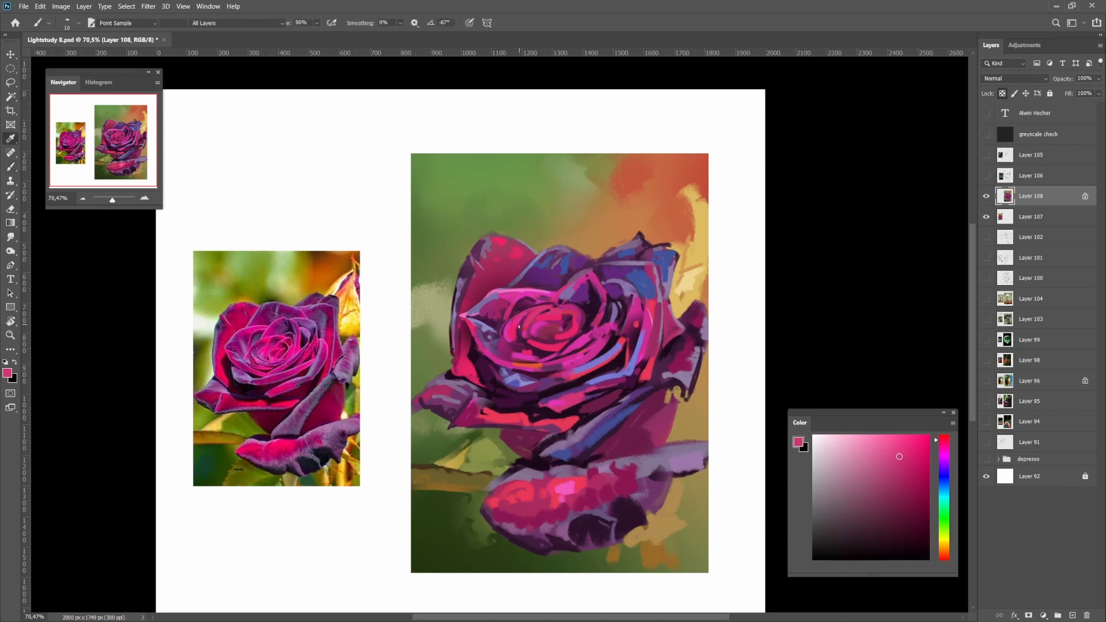
{"action": "scroll", "coordinate": [541, 326], "scroll_direction": "down", "scroll_amount": 5}
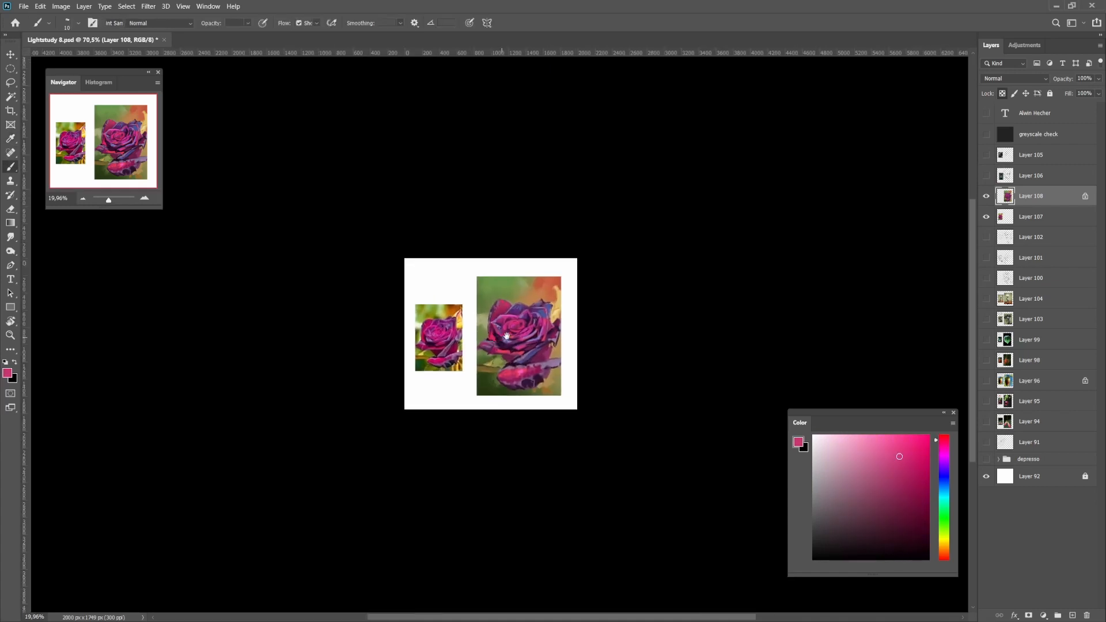
{"action": "scroll", "coordinate": [519, 324], "scroll_direction": "up", "scroll_amount": 4}
{"action": "left_click", "coordinate": [487, 313], "text": "alt"}
{"action": "scroll", "coordinate": [488, 313], "scroll_direction": "up", "scroll_amount": 2}
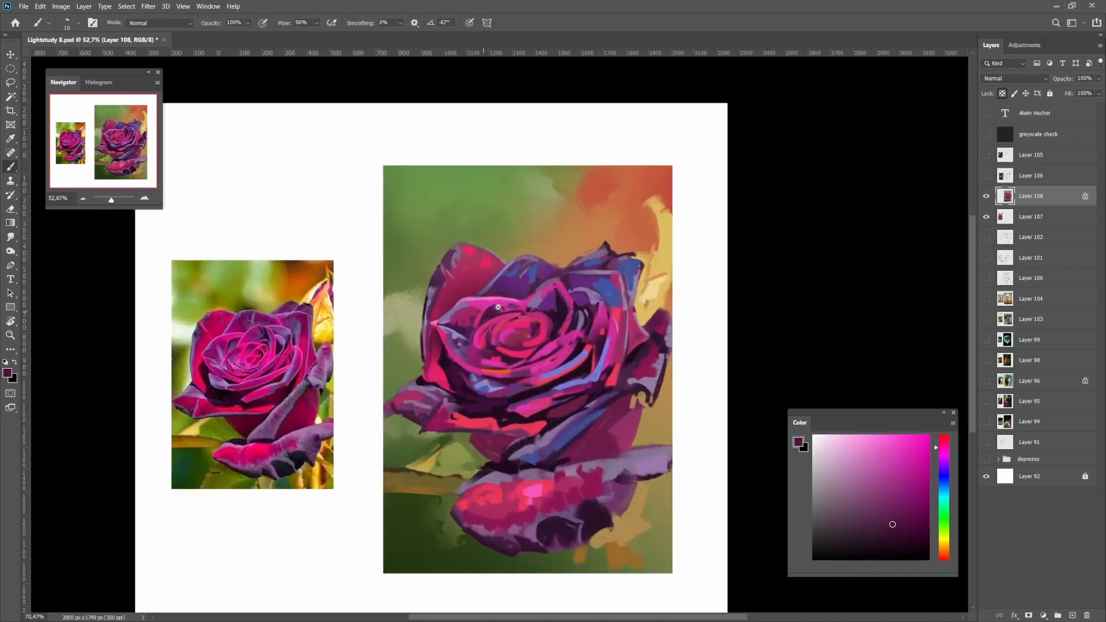
Paint sampled light pink and magenta highlights along the inner petals' upper rim up to the pointed tip
{"action": "left_click", "coordinate": [491, 313], "text": "alt"}
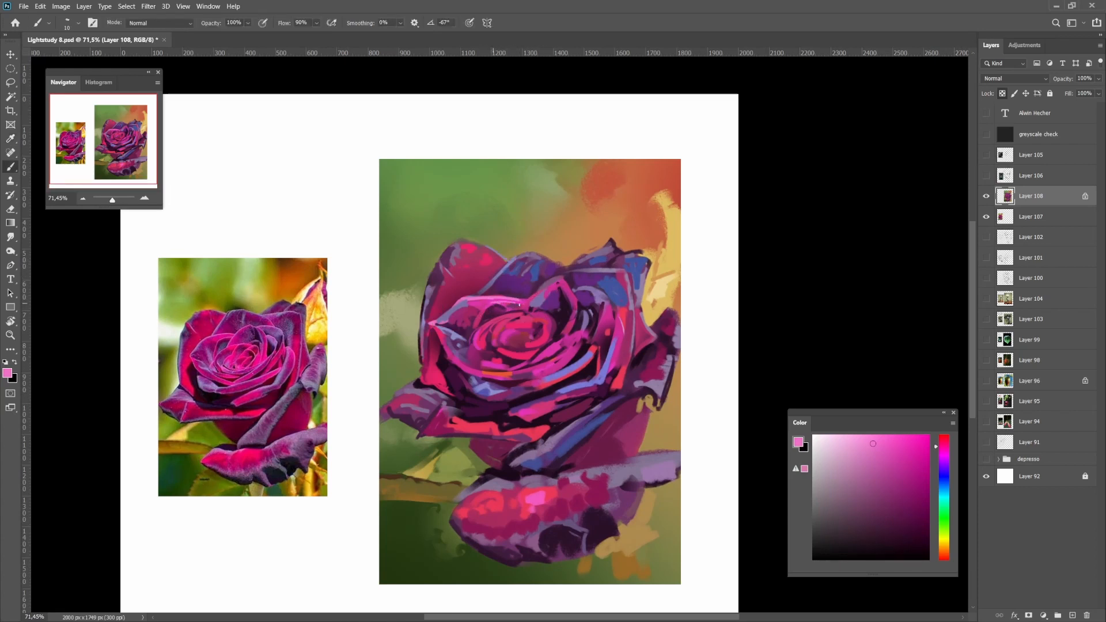
{"action": "left_click", "coordinate": [499, 307], "text": "alt"}
{"action": "left_click", "coordinate": [503, 308], "text": "alt"}
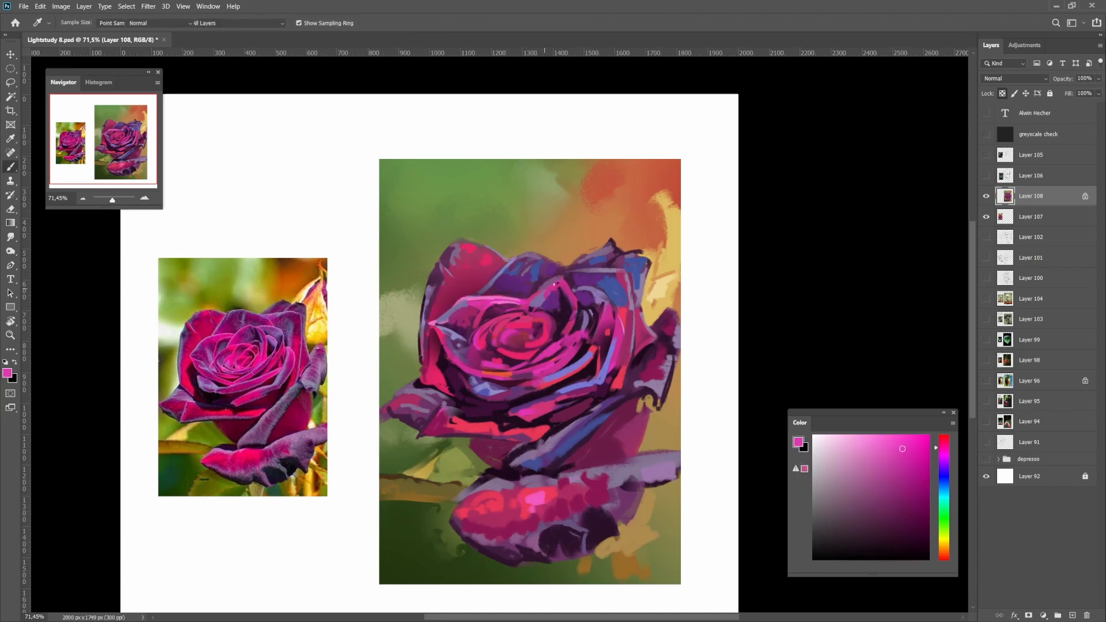
{"action": "left_click", "coordinate": [509, 288], "text": "alt"}
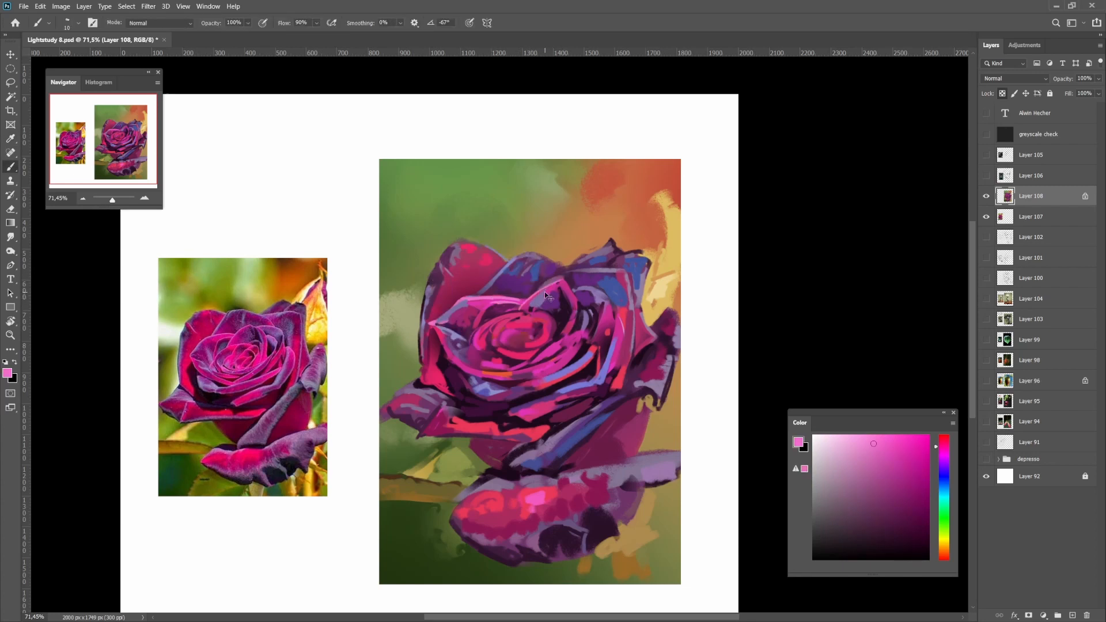
Sharpen the pointed petal tip above the rose's centre with sampled dark plum strokes around its edge
{"action": "key", "text": "bracketright"}
{"action": "left_click", "coordinate": [562, 283], "text": "alt"}
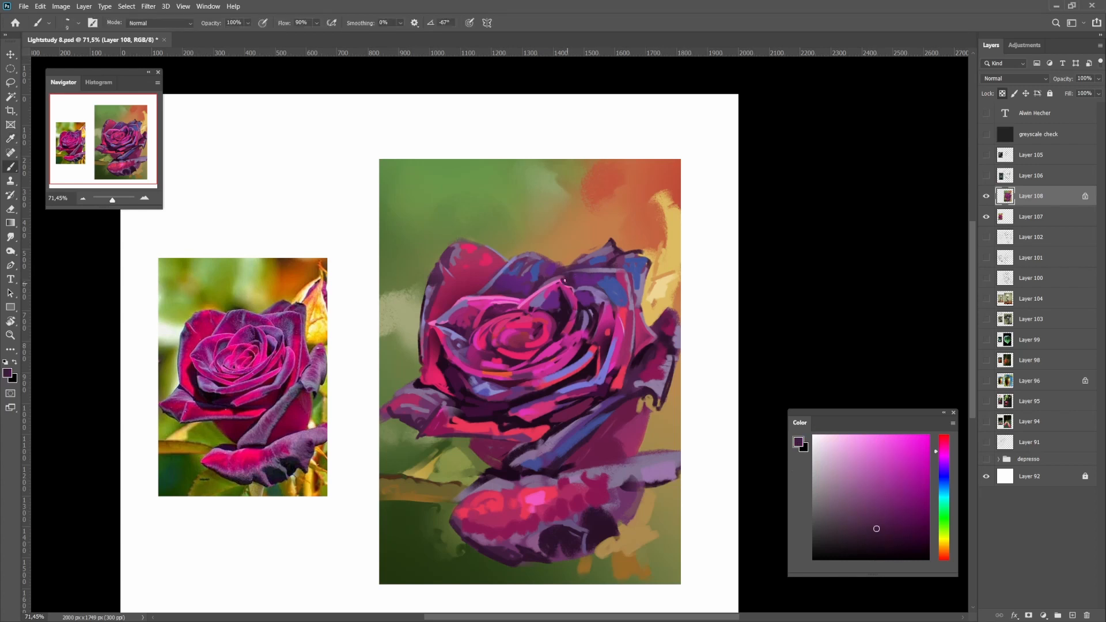
{"action": "left_click", "coordinate": [564, 281], "text": "alt"}
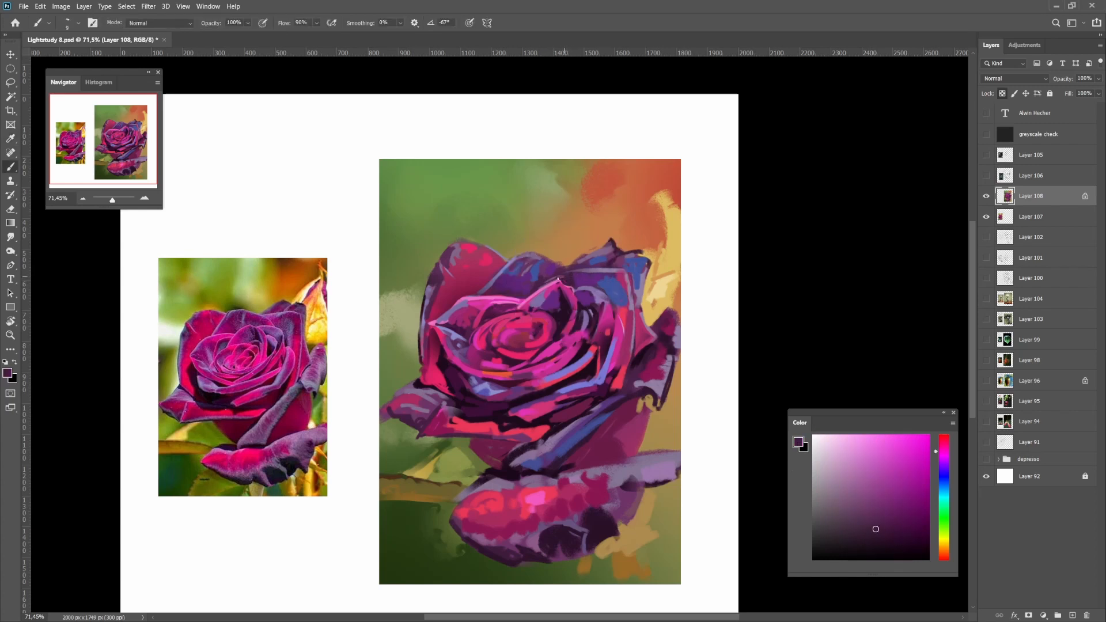
{"action": "scroll", "coordinate": [552, 290], "scroll_direction": "down", "scroll_amount": 4}
{"action": "scroll", "coordinate": [533, 280], "scroll_direction": "up", "scroll_amount": 3}
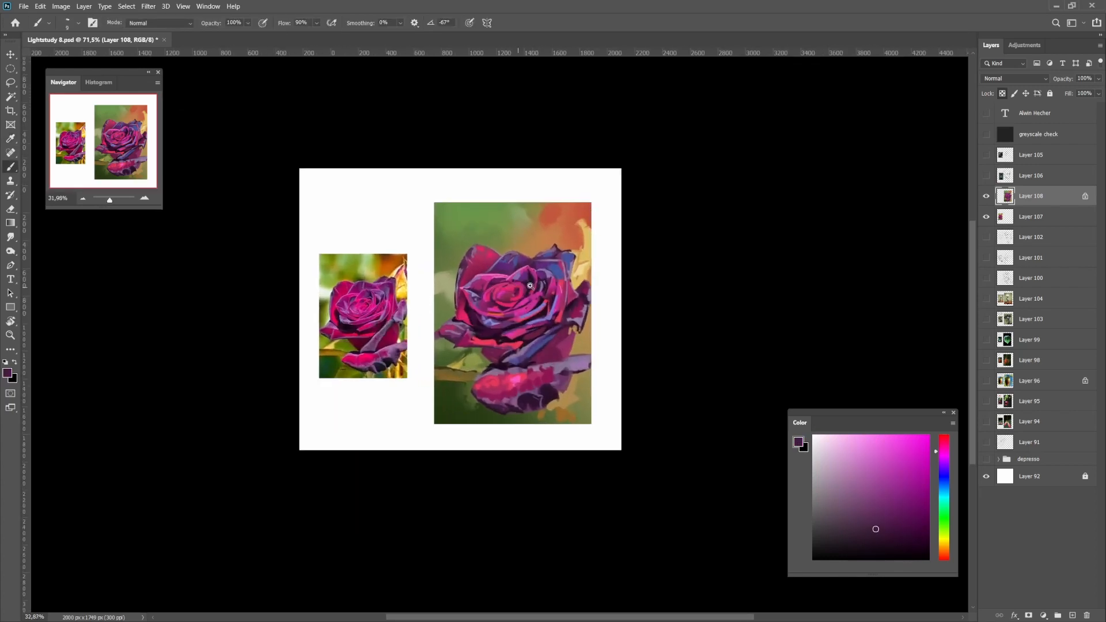
Add sampled pink highlight strokes to the small folds just above the rose's centre
{"action": "left_click", "coordinate": [511, 270], "text": "alt"}
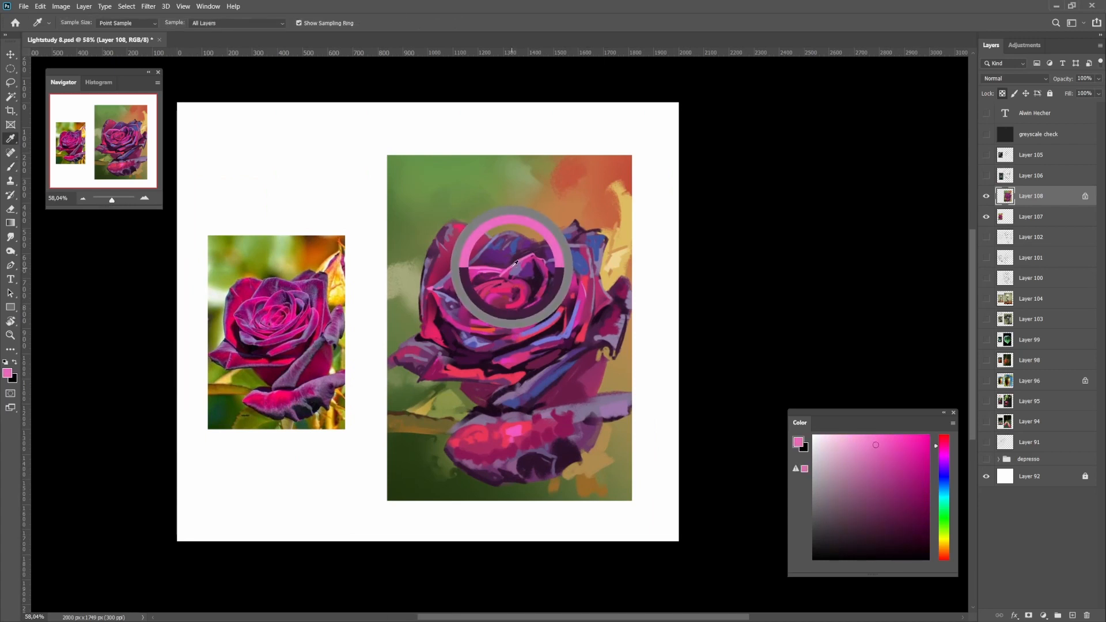
{"action": "scroll", "coordinate": [503, 280], "scroll_direction": "up", "scroll_amount": 1}
{"action": "scroll", "coordinate": [502, 281], "scroll_direction": "up", "scroll_amount": 3}
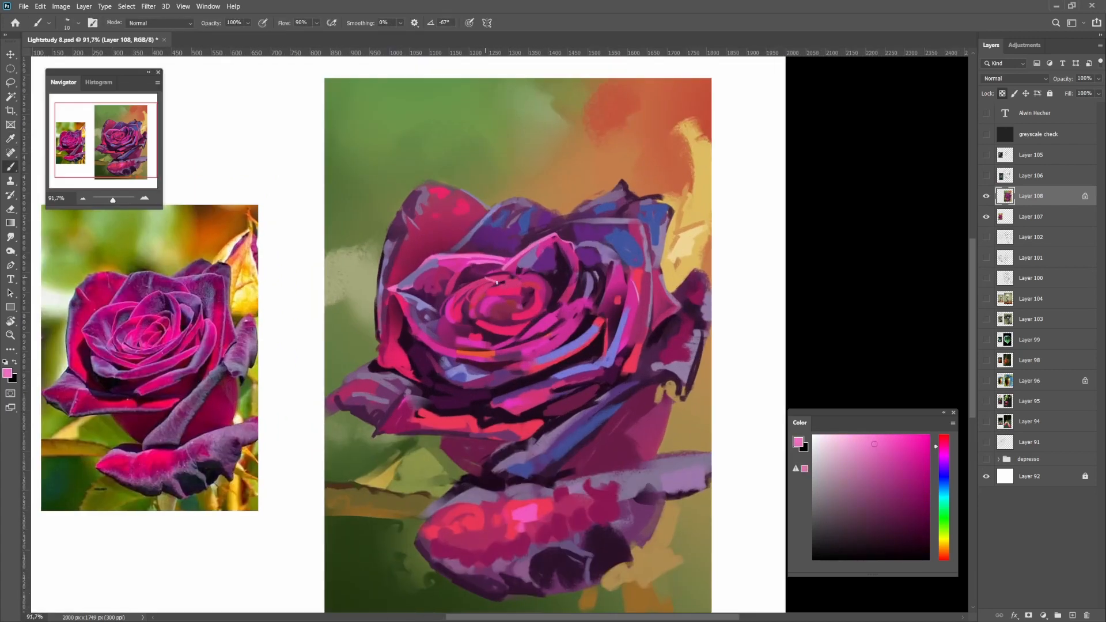
{"action": "scroll", "coordinate": [500, 278], "scroll_direction": "down", "scroll_amount": 2}
{"action": "scroll", "coordinate": [507, 283], "scroll_direction": "up", "scroll_amount": 3}
{"action": "scroll", "coordinate": [521, 290], "scroll_direction": "down", "scroll_amount": 2}
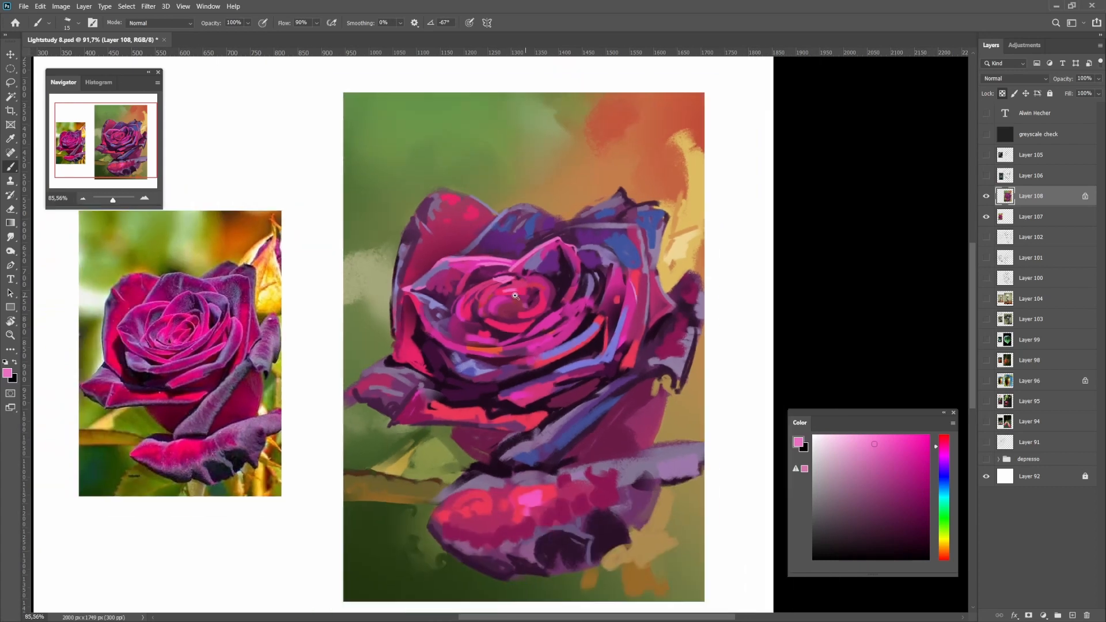
{"action": "scroll", "coordinate": [527, 295], "scroll_direction": "up", "scroll_amount": 2}
{"action": "scroll", "coordinate": [529, 299], "scroll_direction": "down", "scroll_amount": 3}
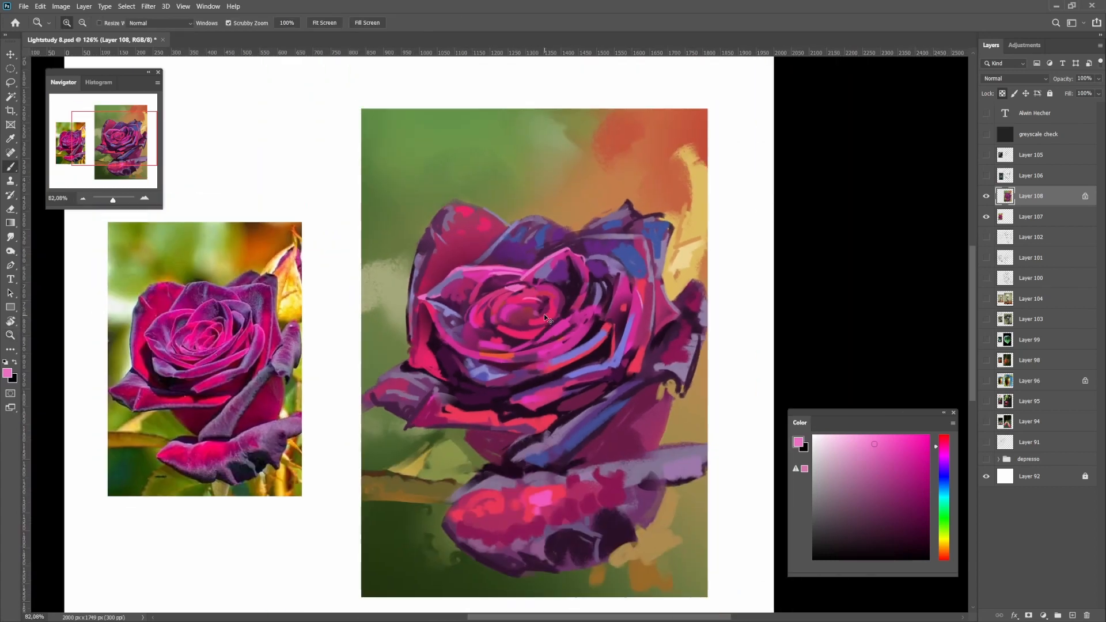
Shade a small oval selection inside the rose's centre with a gradient of sampled deep plum-magenta
{"action": "left_click", "coordinate": [553, 307], "text": "alt"}
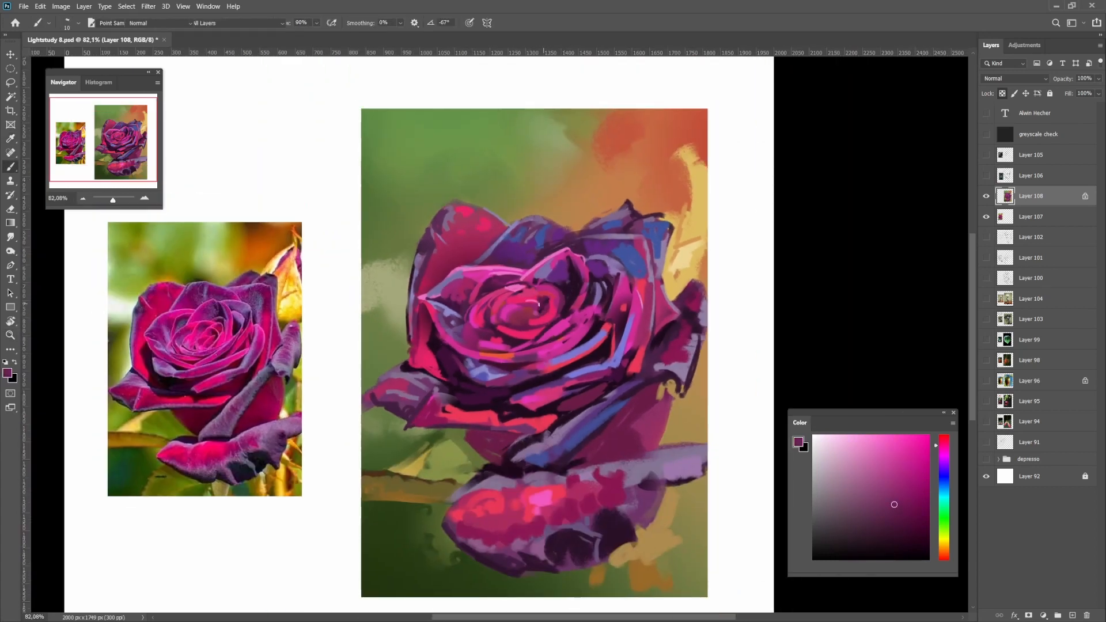
{"action": "key", "text": "g"}
{"action": "key", "text": "i"}
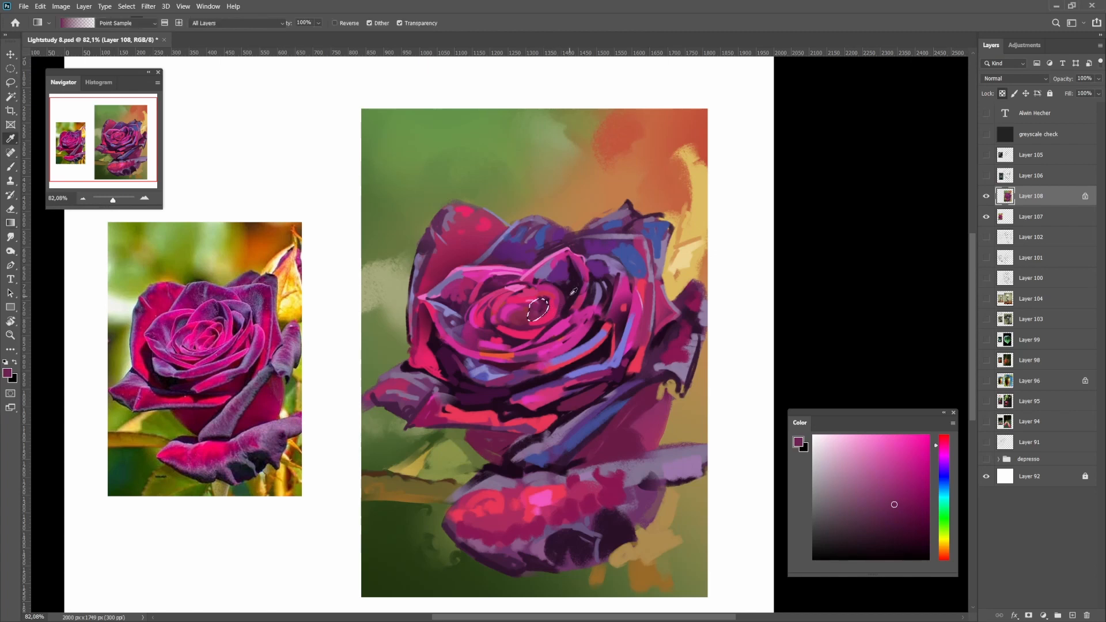
{"action": "left_click", "coordinate": [548, 311]}
Paint the innermost spiral of the rose with sampled dark red and crimson
{"action": "left_click", "coordinate": [529, 306]}
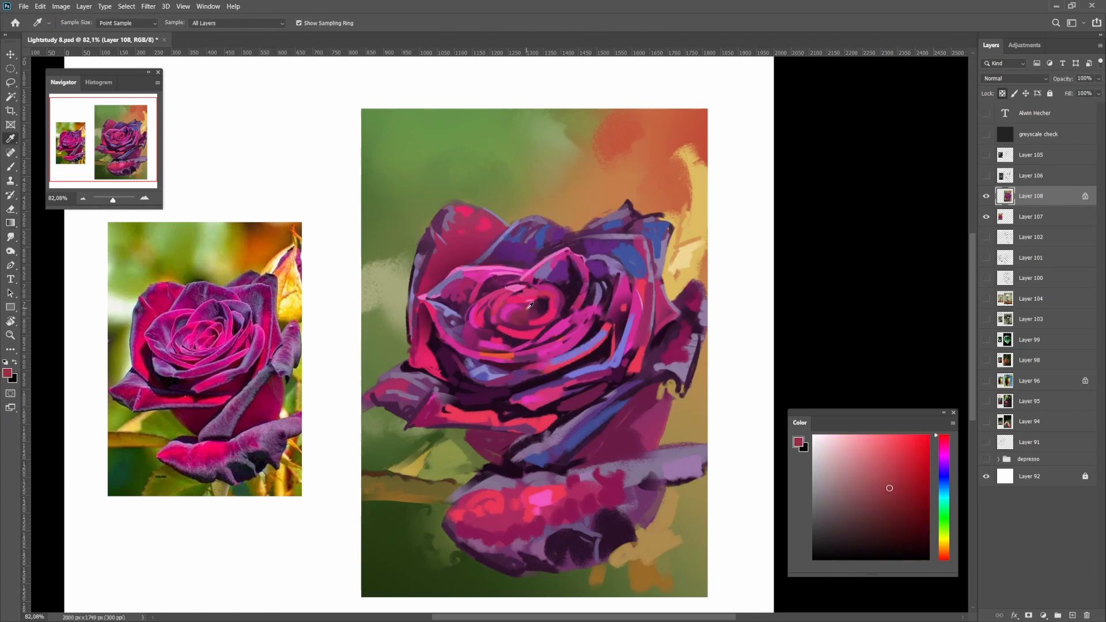
{"action": "left_click", "coordinate": [545, 321]}
{"action": "key", "text": "b"}
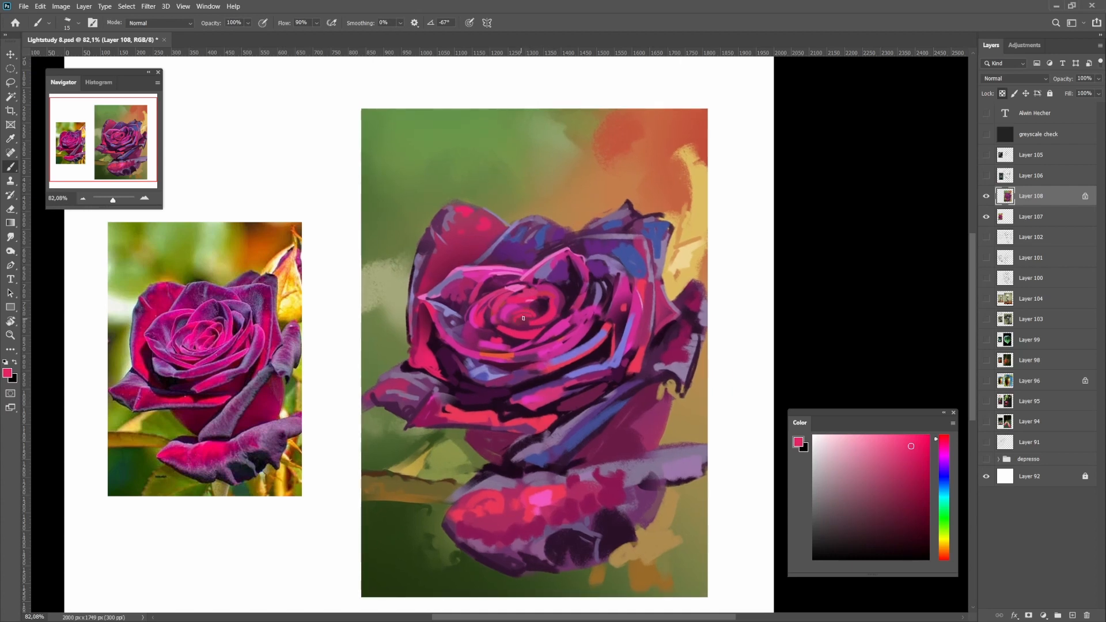
Refine the innermost spiral of the rose with short strokes of sampled magenta, bright pink and deep crimson
{"action": "key", "text": "i"}
{"action": "left_click", "coordinate": [509, 313]}
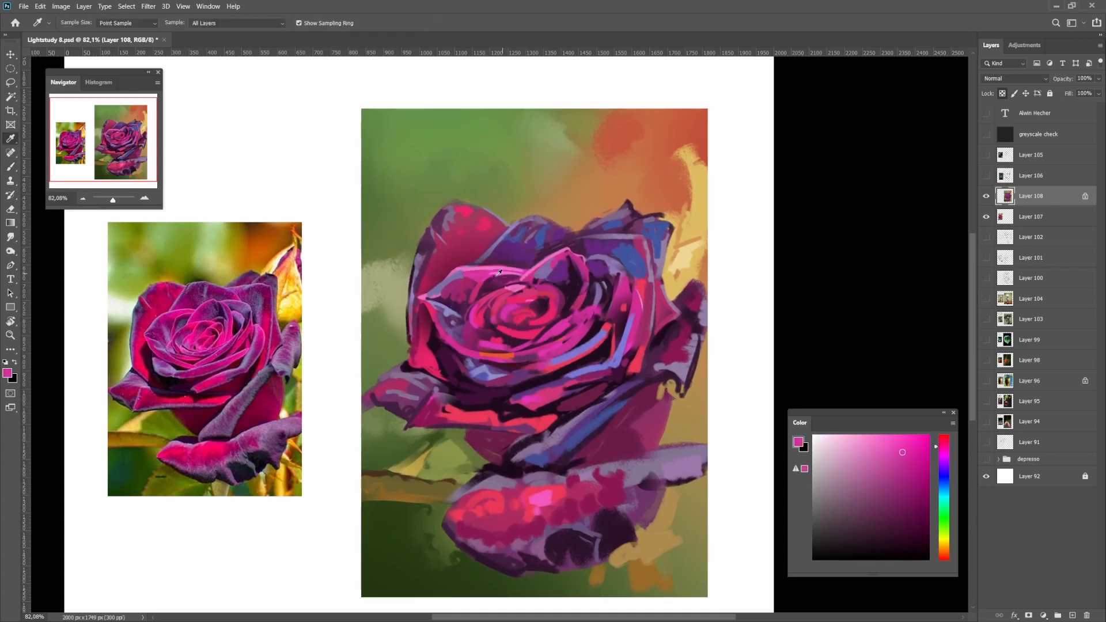
{"action": "left_click", "coordinate": [527, 288]}
{"action": "key", "text": "b"}
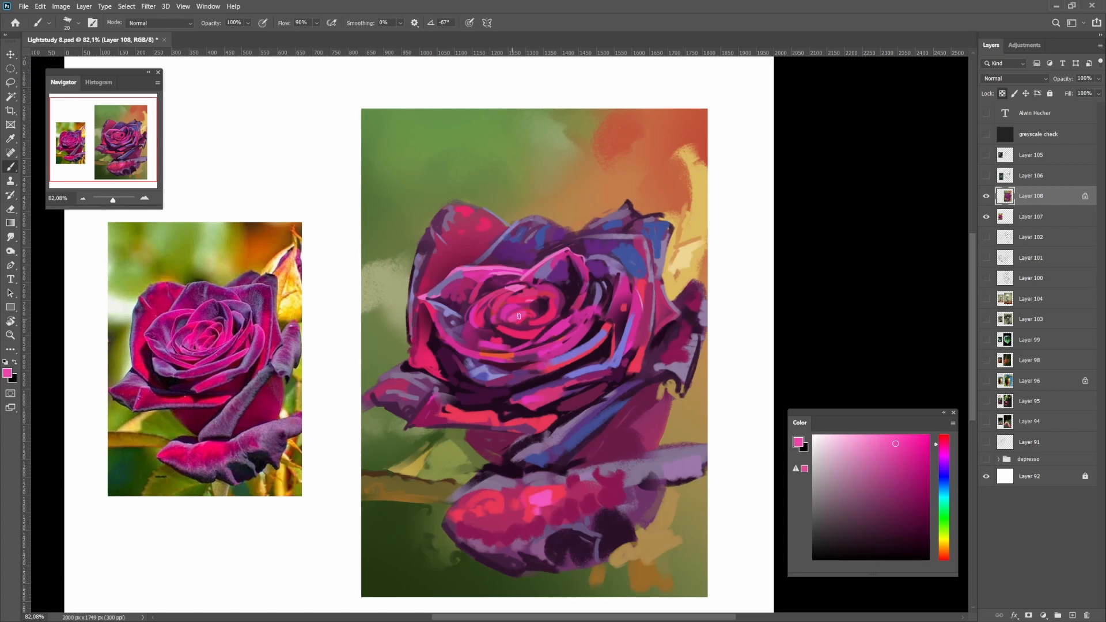
{"action": "key", "text": "i"}
{"action": "left_click", "coordinate": [512, 318]}
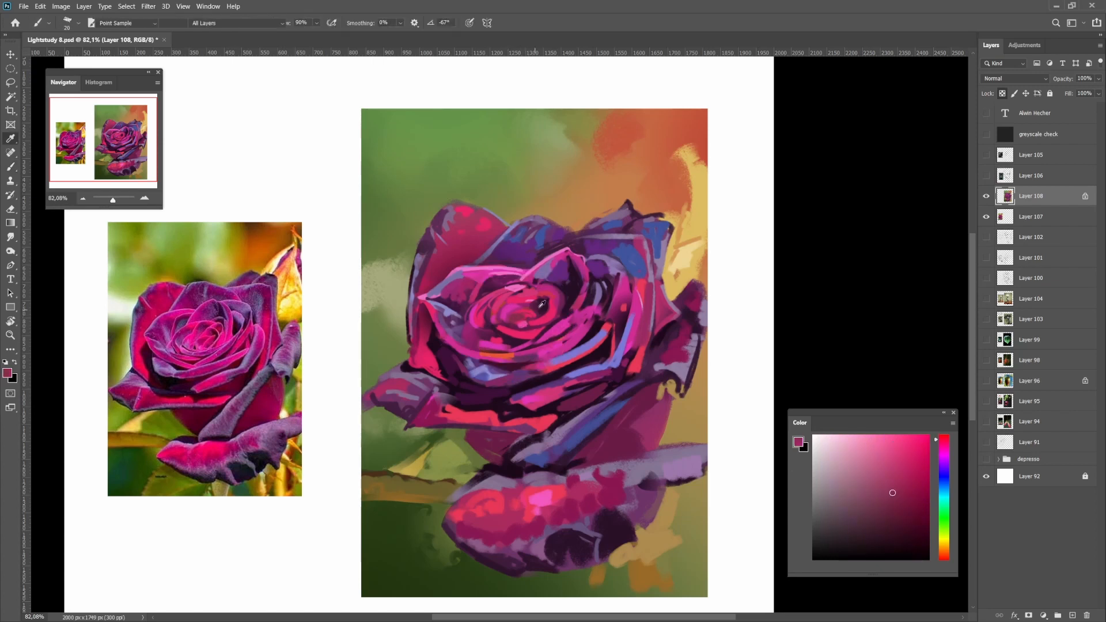
{"action": "left_click", "coordinate": [525, 306]}
{"action": "key", "text": "b"}
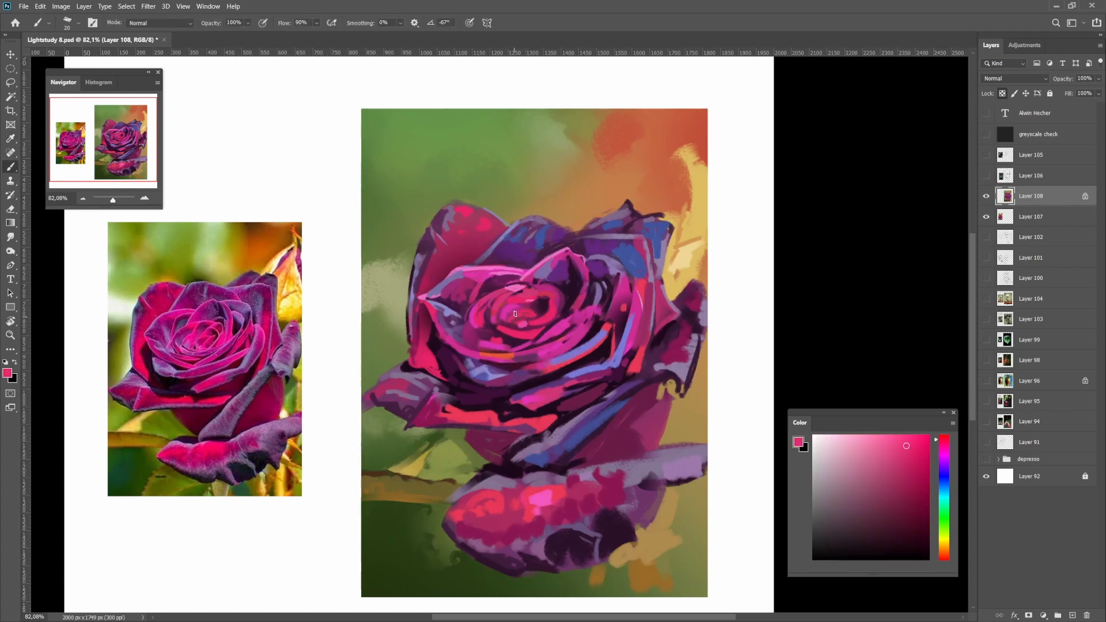
{"action": "key", "text": "i"}
{"action": "left_click", "coordinate": [505, 306]}
{"action": "key", "text": "b"}
{"action": "left_click_drag", "start_coordinate": [541, 311], "coordinate": [502, 324]}
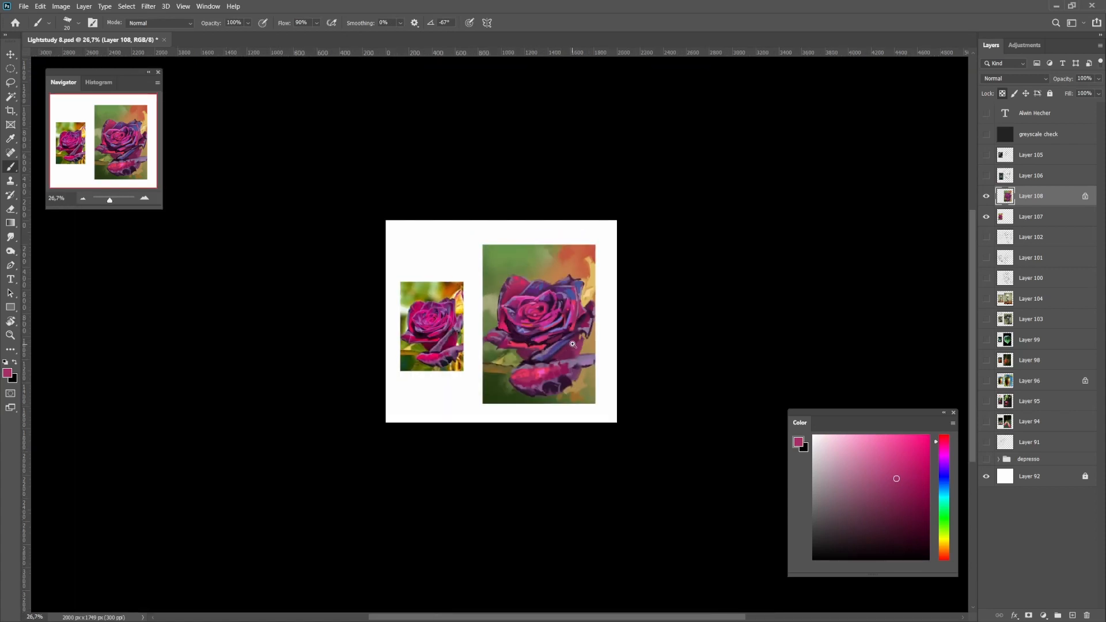
Add a new layer above Layer 108 in Linear Dodge (Add) mode with Transparency Shapes Layer turned off
{"action": "left_click_drag", "start_coordinate": [572, 344], "coordinate": [549, 339]}
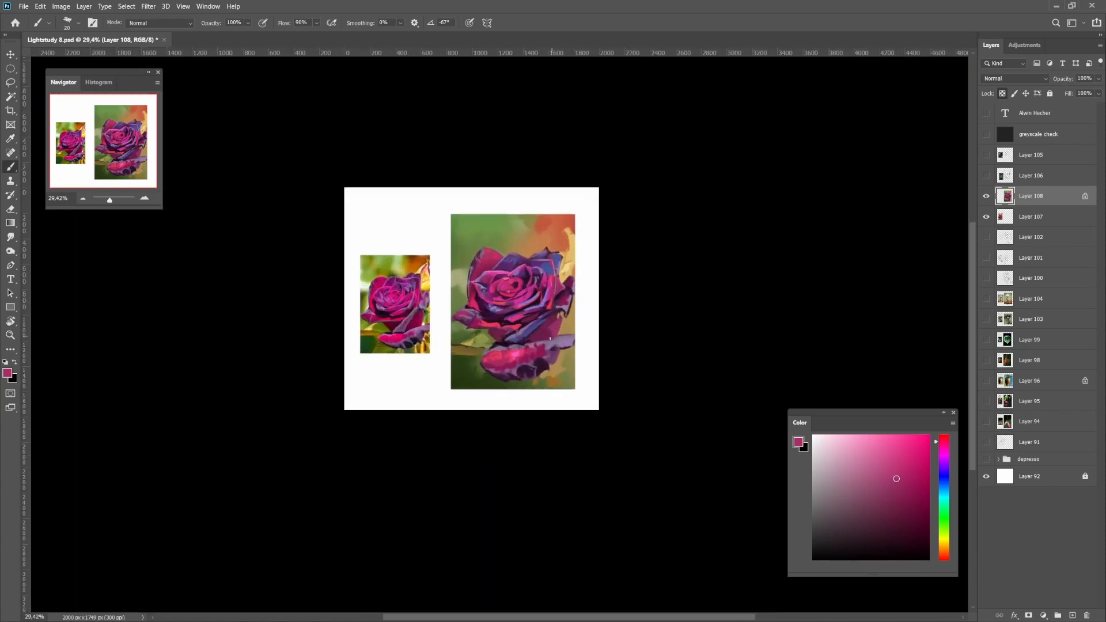
{"action": "left_click", "coordinate": [542, 349], "text": "alt"}
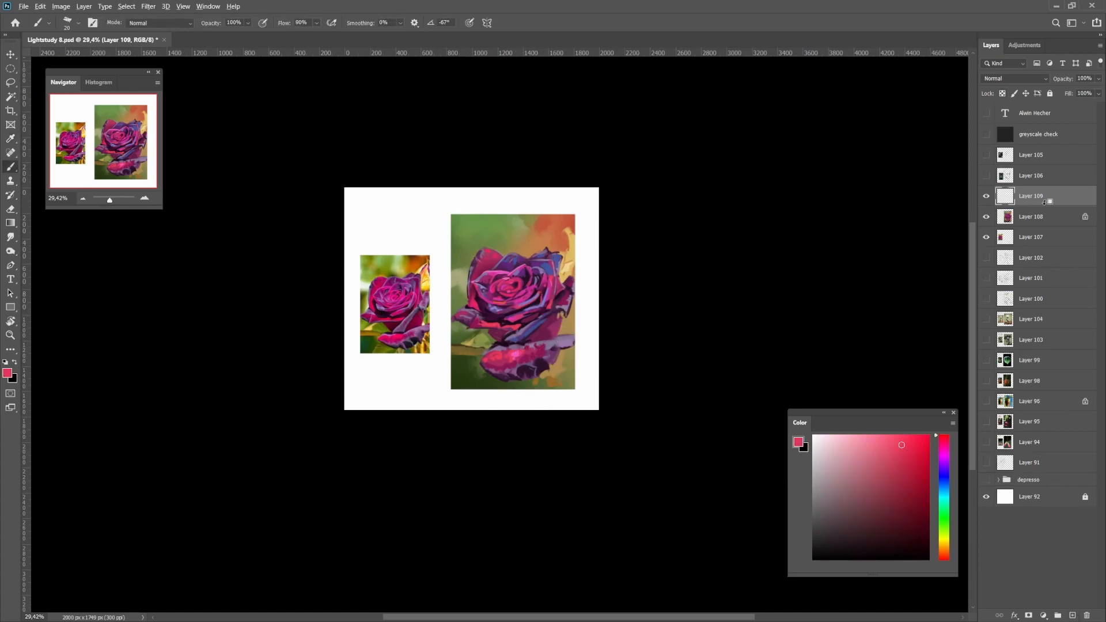
{"action": "left_click", "coordinate": [1072, 615]}
{"action": "left_click", "coordinate": [1015, 78]}
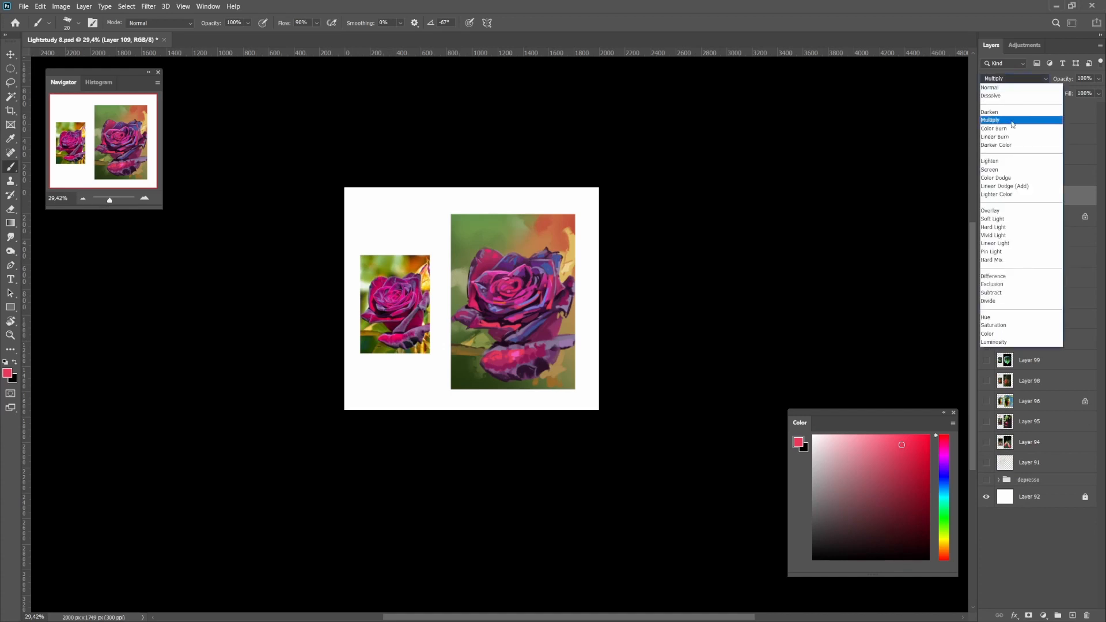
{"action": "left_click", "coordinate": [1036, 173]}
{"action": "double_click", "coordinate": [1063, 200]}
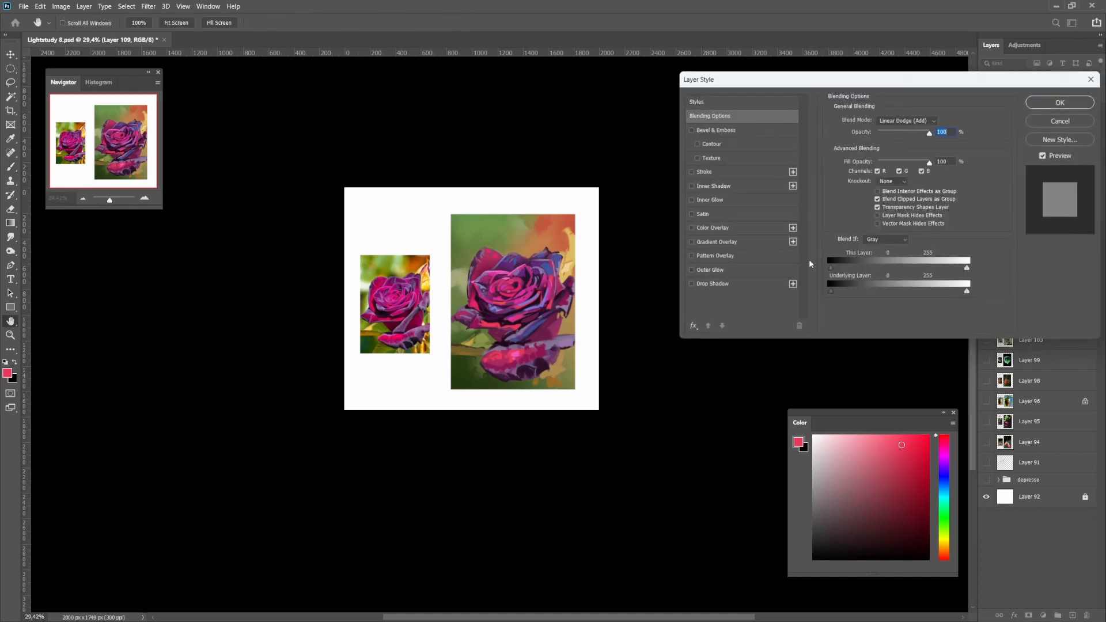
{"action": "left_click", "coordinate": [1061, 101]}
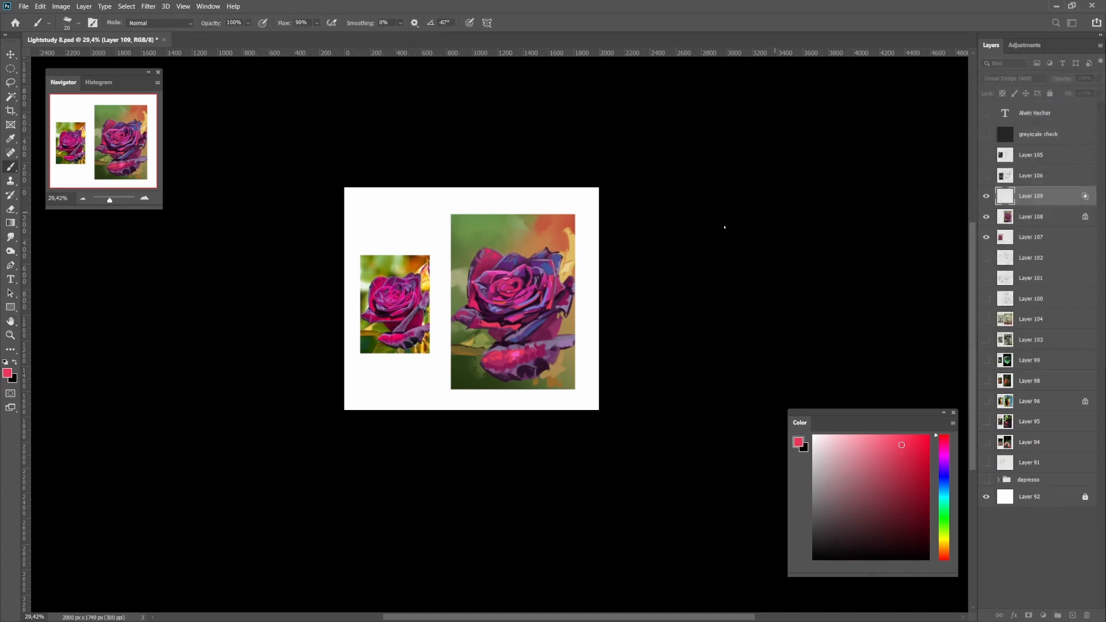
Cast a dark violet radial gradient glow outwards from the rose's centre on the new layer, replacing a smaller first attempt
{"action": "scroll", "coordinate": [531, 300], "scroll_direction": "up", "scroll_amount": 2}
{"action": "key", "text": "i"}
{"action": "left_click", "coordinate": [395, 339]}
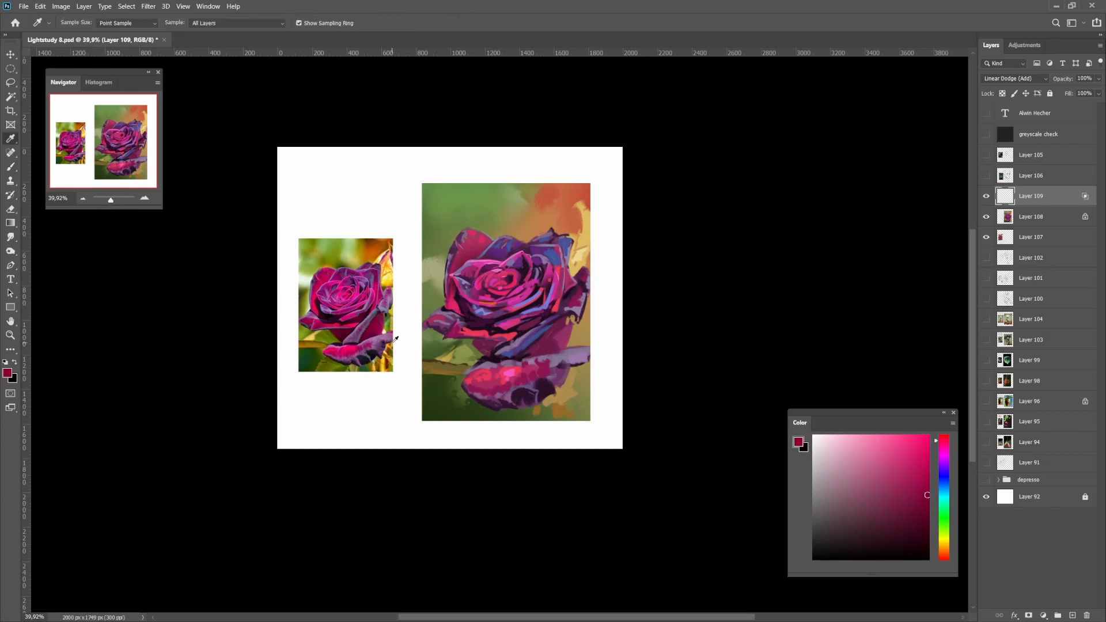
{"action": "left_click_drag", "start_coordinate": [943, 473], "coordinate": [944, 467]}
{"action": "left_click", "coordinate": [911, 500]}
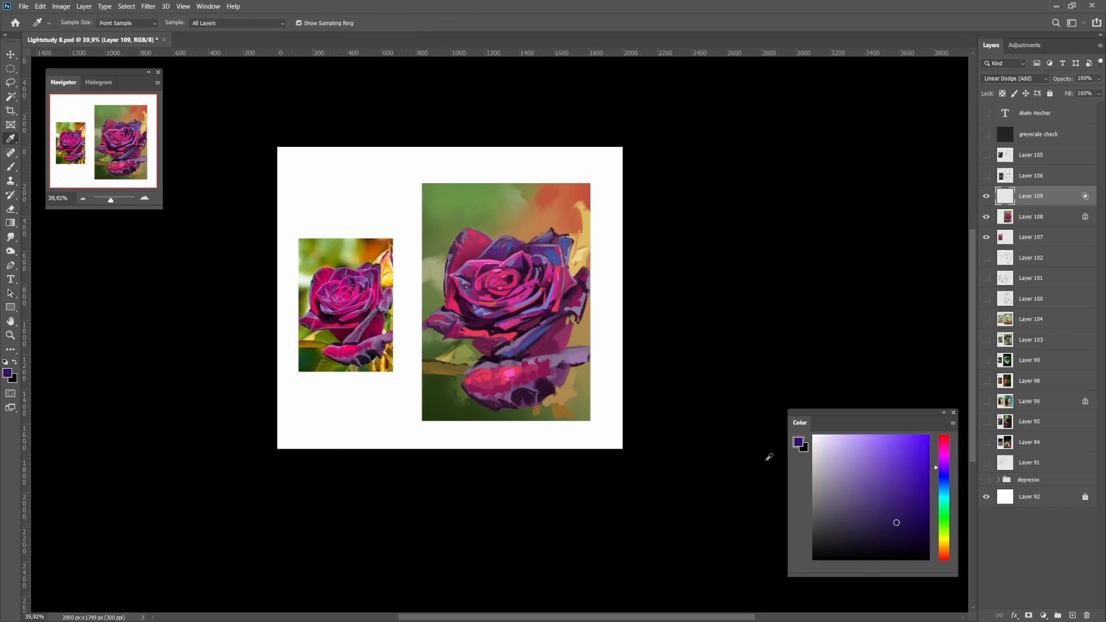
{"action": "key", "text": "g"}
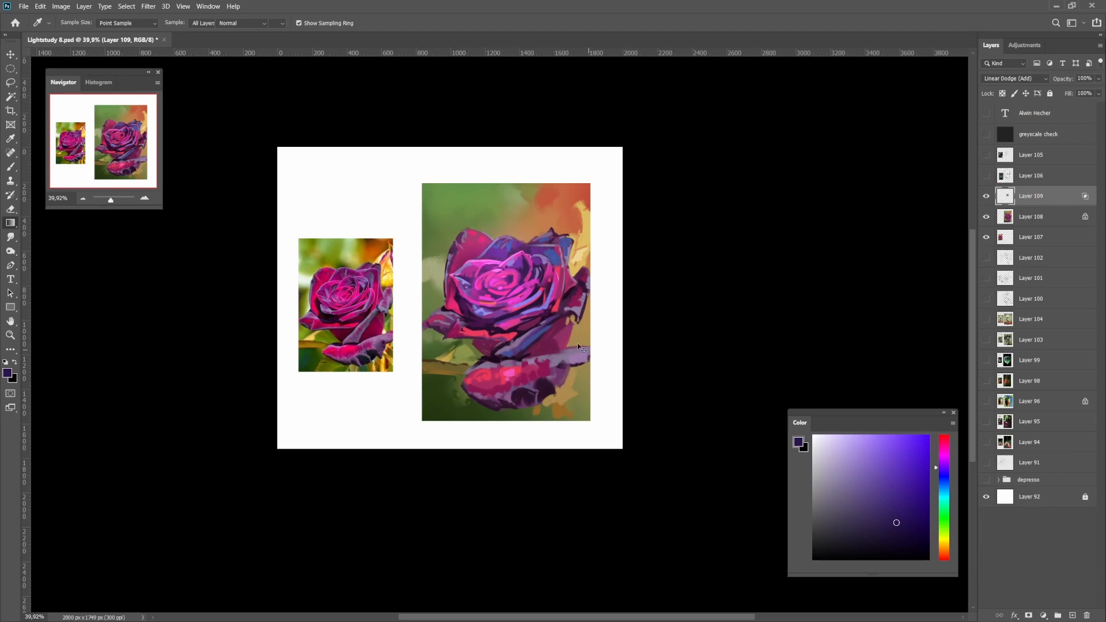
{"action": "key", "text": "ctrl+alt+z"}
{"action": "left_click_drag", "start_coordinate": [493, 279], "coordinate": [747, 382]}
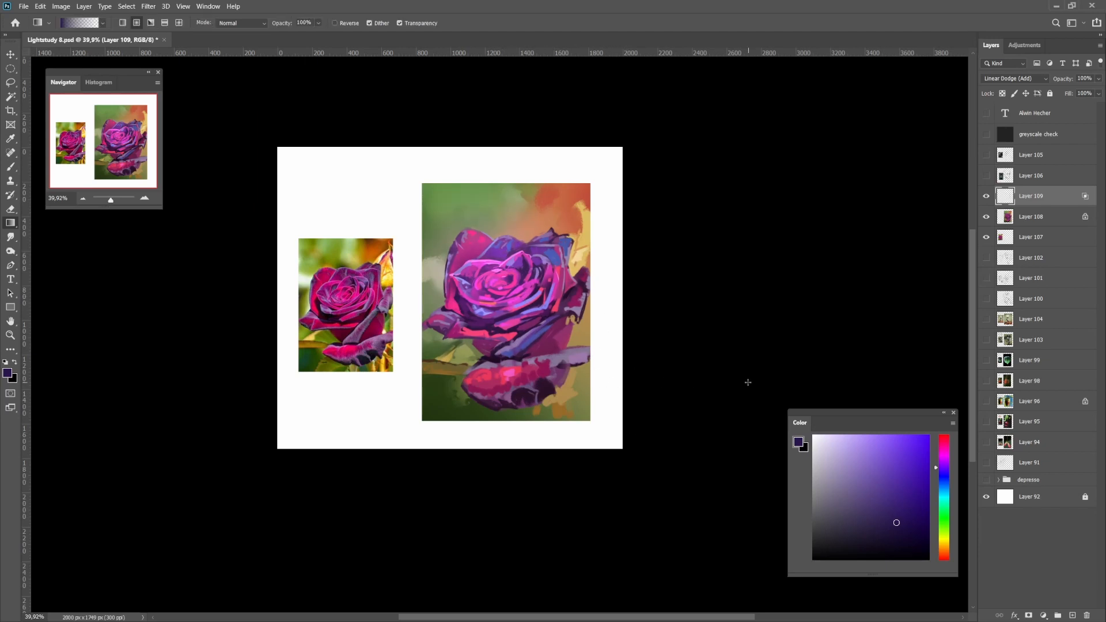
Split the glow layer's underlying Blend If dark slider to about 46 / 164 to keep the glow off the shadows
{"action": "double_click", "coordinate": [1054, 200]}
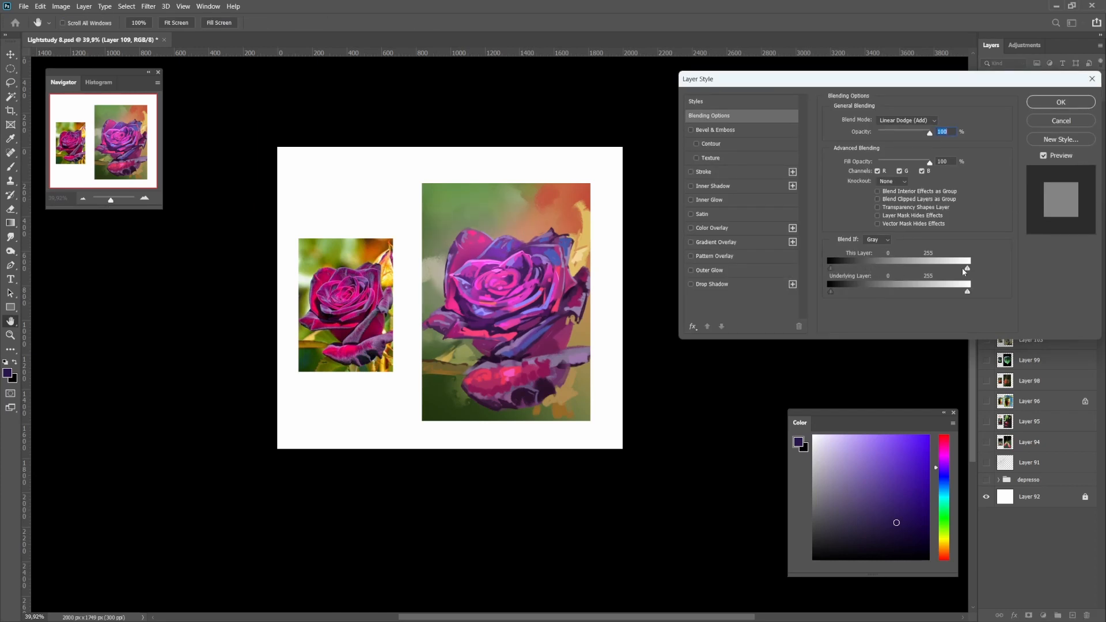
{"action": "mouse_move", "coordinate": [860, 265]}
{"action": "left_mouse_down"}
{"action": "mouse_move", "coordinate": [840, 266]}
{"action": "mouse_move", "coordinate": [967, 268]}
{"action": "mouse_move", "coordinate": [858, 292]}
{"action": "mouse_move", "coordinate": [950, 298]}
{"action": "left_mouse_up"}
{"action": "left_click_drag", "start_coordinate": [832, 292], "coordinate": [907, 291]}
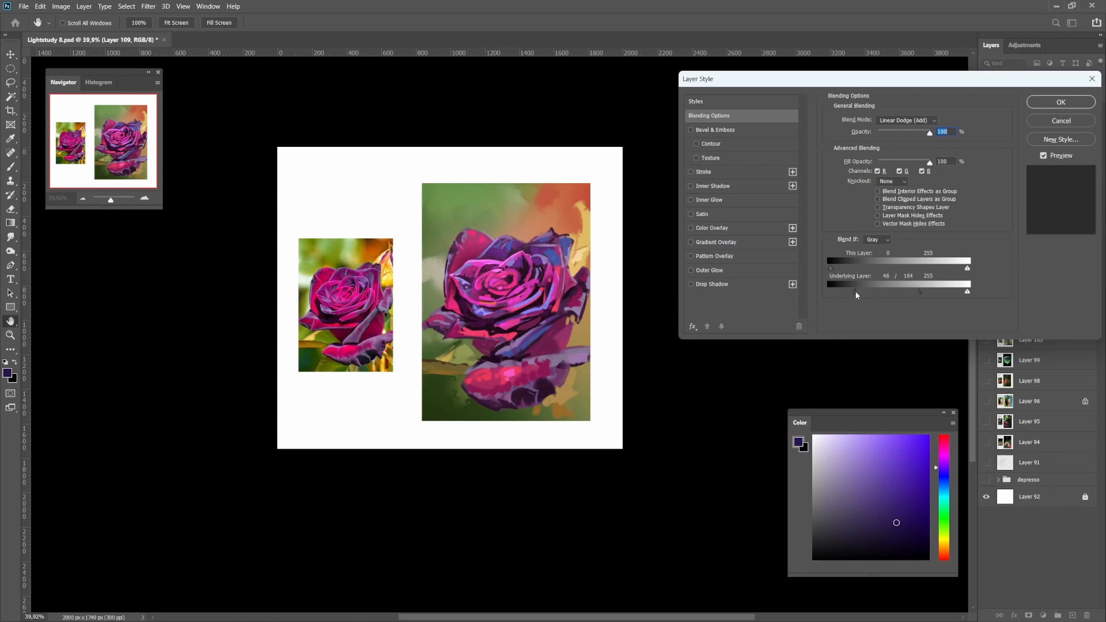
{"action": "key", "text": "Return"}
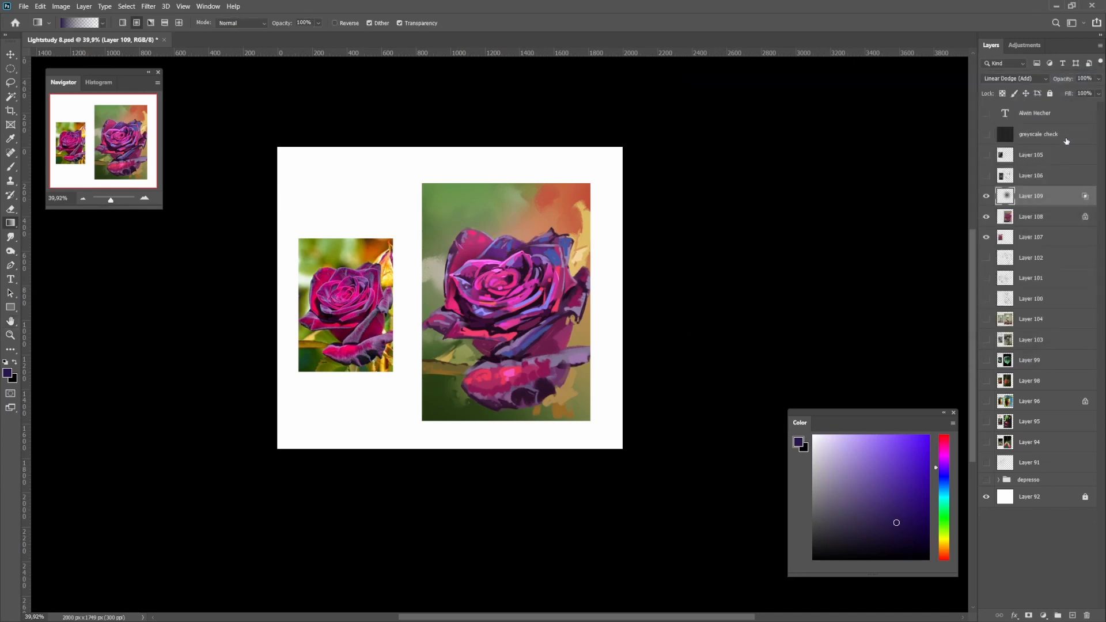
Compare the painting with and without the violet glow, and merge the glow layer into Layer 108
{"action": "left_click", "coordinate": [987, 196]}
{"action": "left_click", "coordinate": [987, 197]}
{"action": "left_click", "coordinate": [988, 196]}
{"action": "left_click", "coordinate": [988, 196]}
{"action": "key", "text": "ctrl+z"}
{"action": "key", "text": "ctrl+e"}
{"action": "mouse_move", "coordinate": [625, 327]}
{"action": "left_mouse_down", "text": "ctrl"}
{"action": "mouse_move", "coordinate": [592, 331]}
{"action": "mouse_move", "coordinate": [538, 305]}
{"action": "mouse_move", "coordinate": [570, 305]}
{"action": "left_mouse_up", "text": "ctrl"}
Rework the dark folds along the lower edge of the bottom petal with sampled dark plum, ochre and muted purple
{"action": "key", "text": "b"}
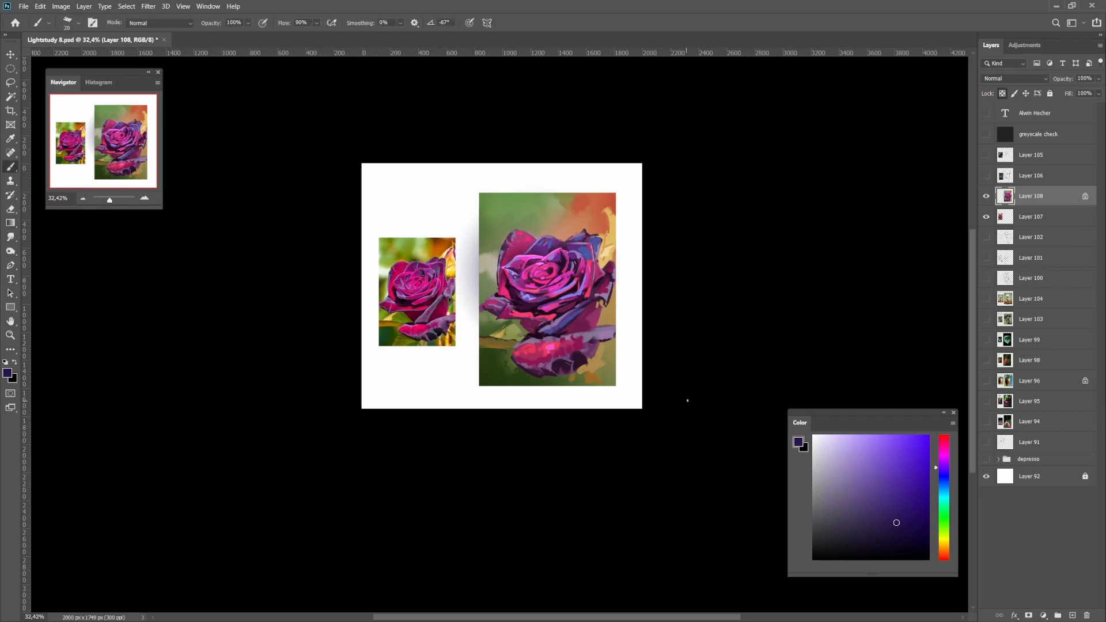
{"action": "left_click_drag", "start_coordinate": [562, 349], "coordinate": [581, 348], "text": "ctrl"}
{"action": "left_click", "coordinate": [580, 364], "text": "alt"}
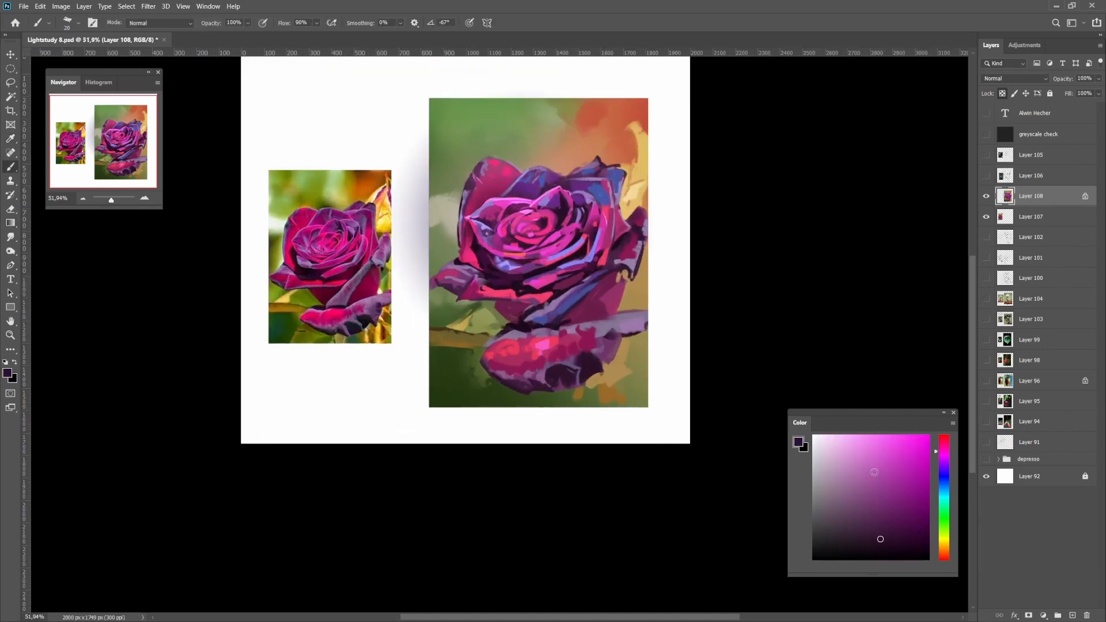
{"action": "left_click", "coordinate": [888, 552]}
{"action": "left_click", "coordinate": [573, 383], "text": "alt"}
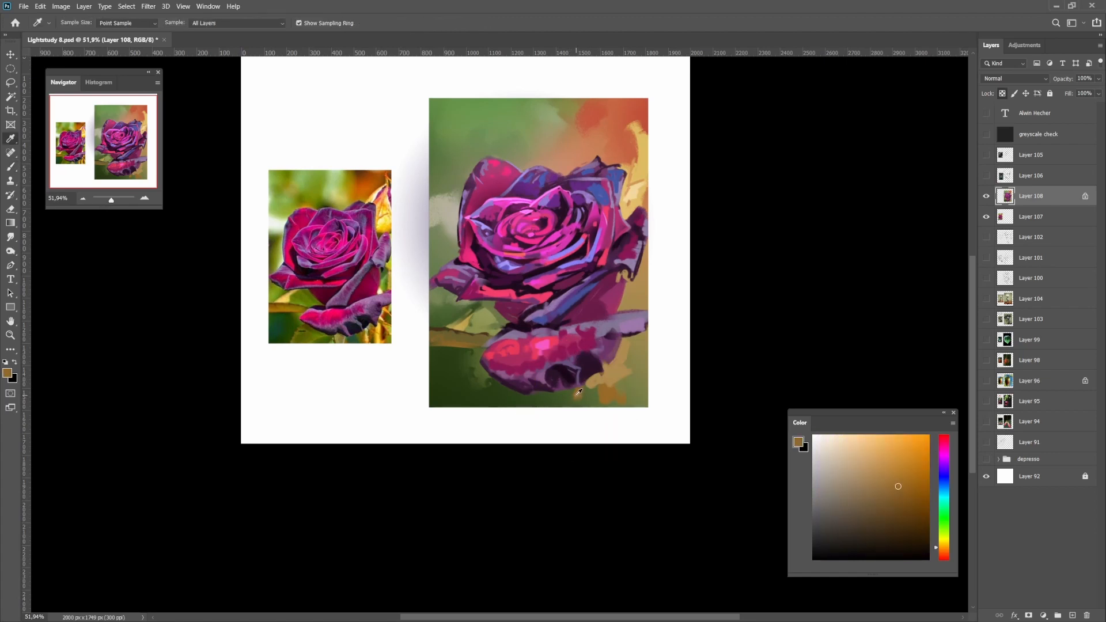
{"action": "left_click", "coordinate": [550, 370], "text": "alt"}
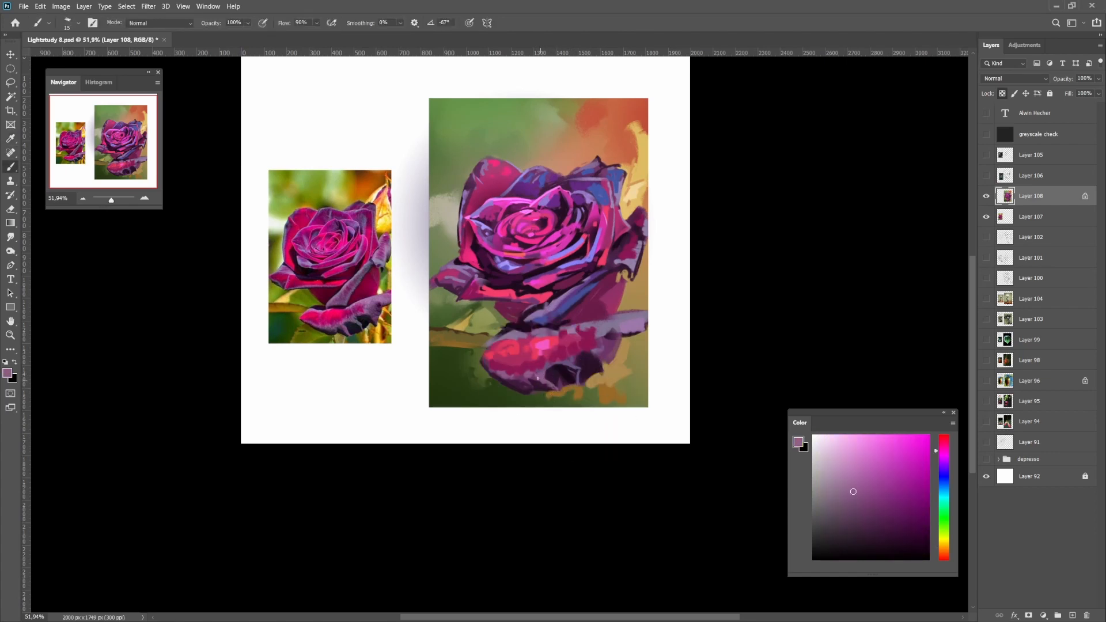
{"action": "left_click", "coordinate": [553, 384], "text": "alt"}
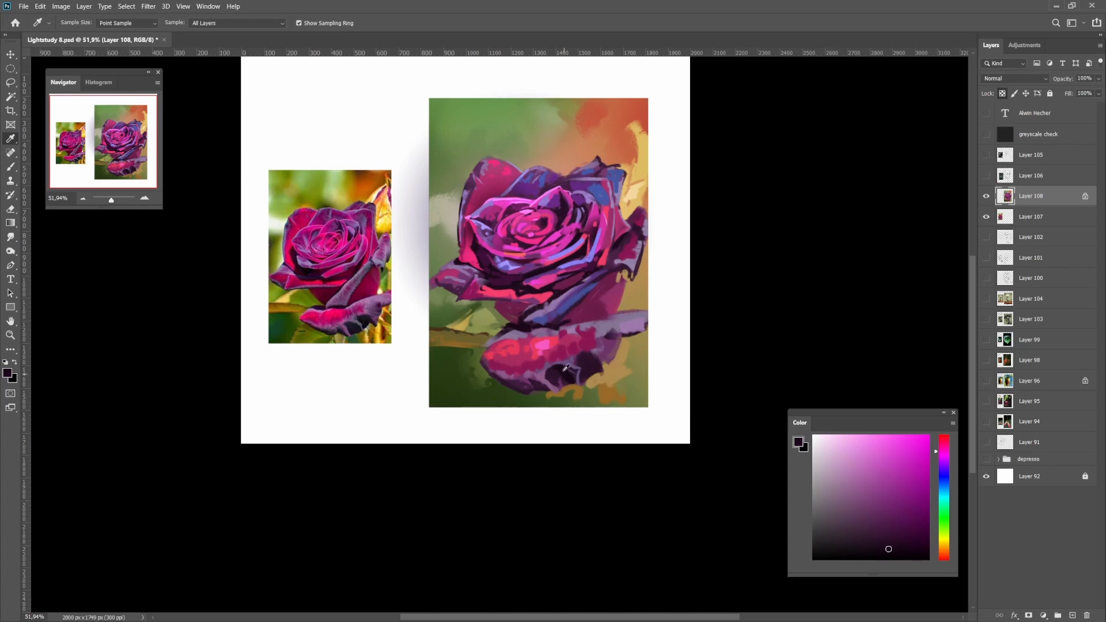
{"action": "key", "text": "bracketright"}
Clean up the bottom petal's lower-left outline with sampled olive green background, dark plum edge strokes and magenta
{"action": "left_click", "coordinate": [533, 391], "text": "alt"}
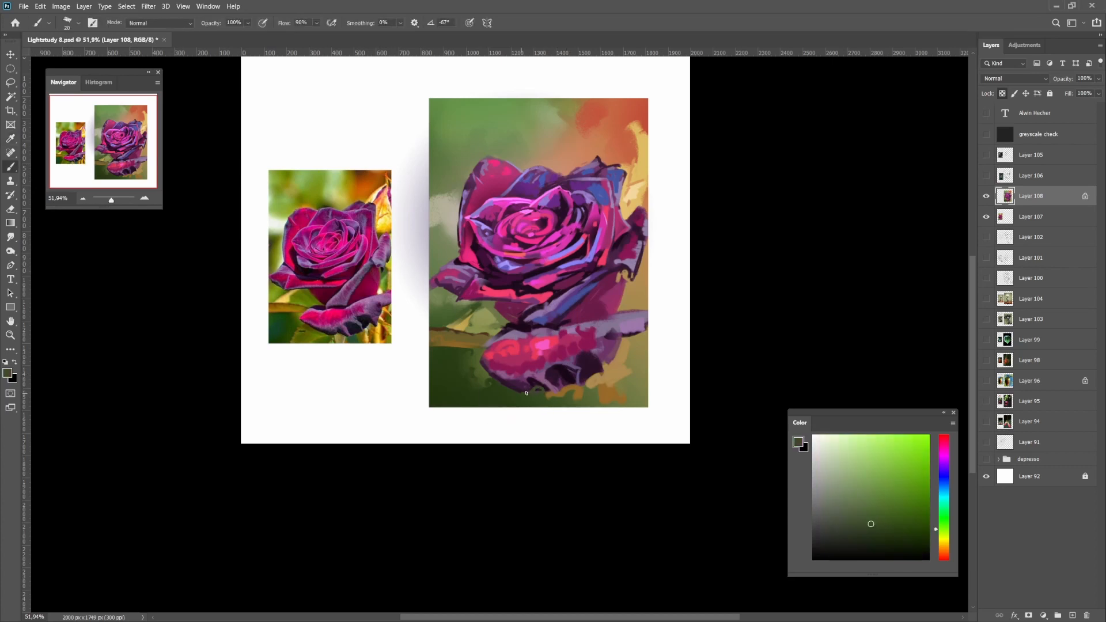
{"action": "left_click", "coordinate": [518, 383], "text": "alt"}
{"action": "key", "text": "bracketleft"}
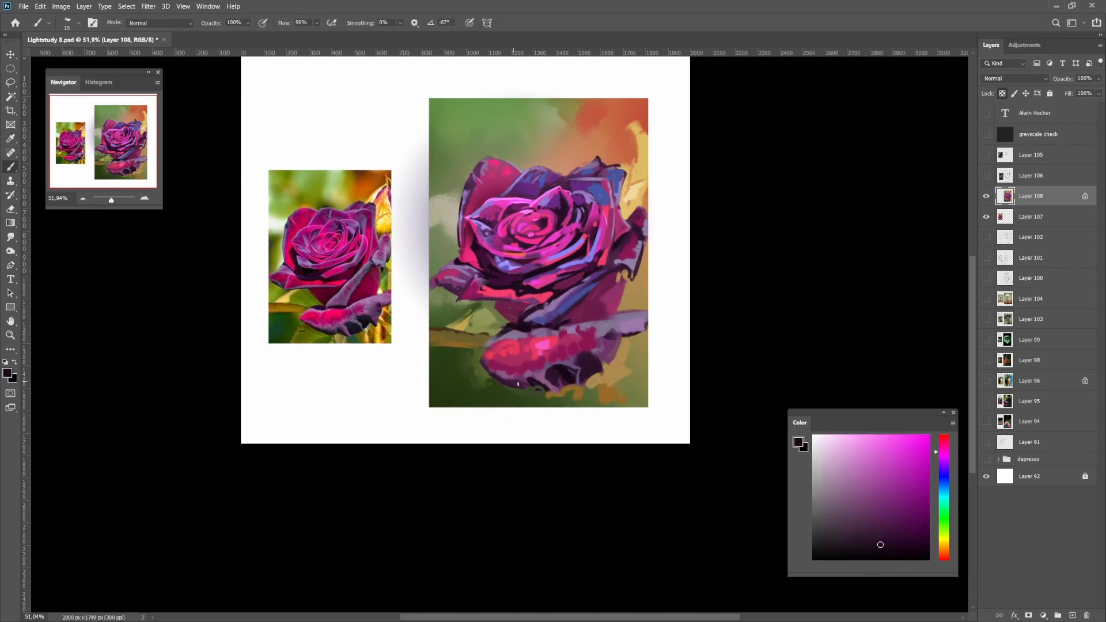
{"action": "left_click", "coordinate": [498, 377], "text": "alt"}
{"action": "key", "text": "bracketright"}
{"action": "key", "text": "bracketright"}
{"action": "key", "text": "bracketright"}
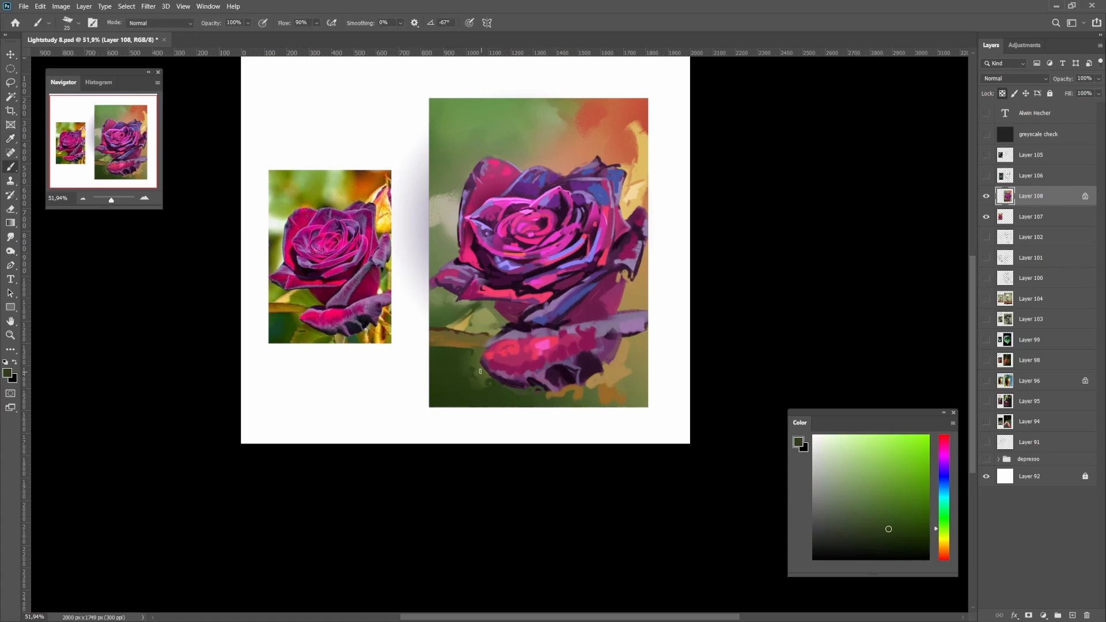
{"action": "left_click", "coordinate": [531, 380], "text": "alt"}
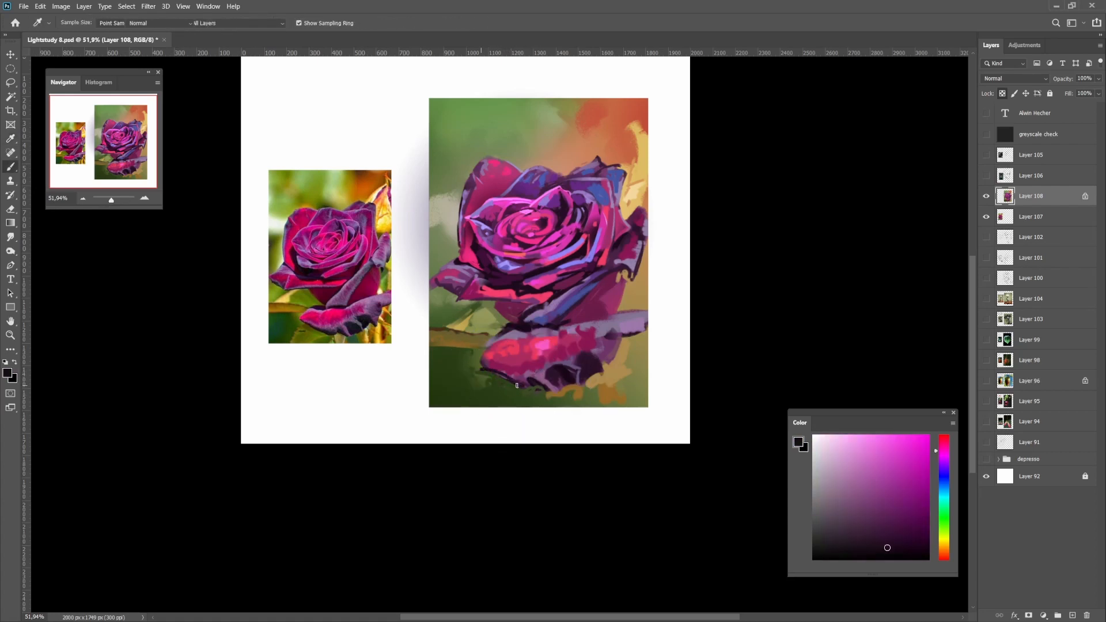
{"action": "left_click", "coordinate": [506, 367], "text": "alt"}
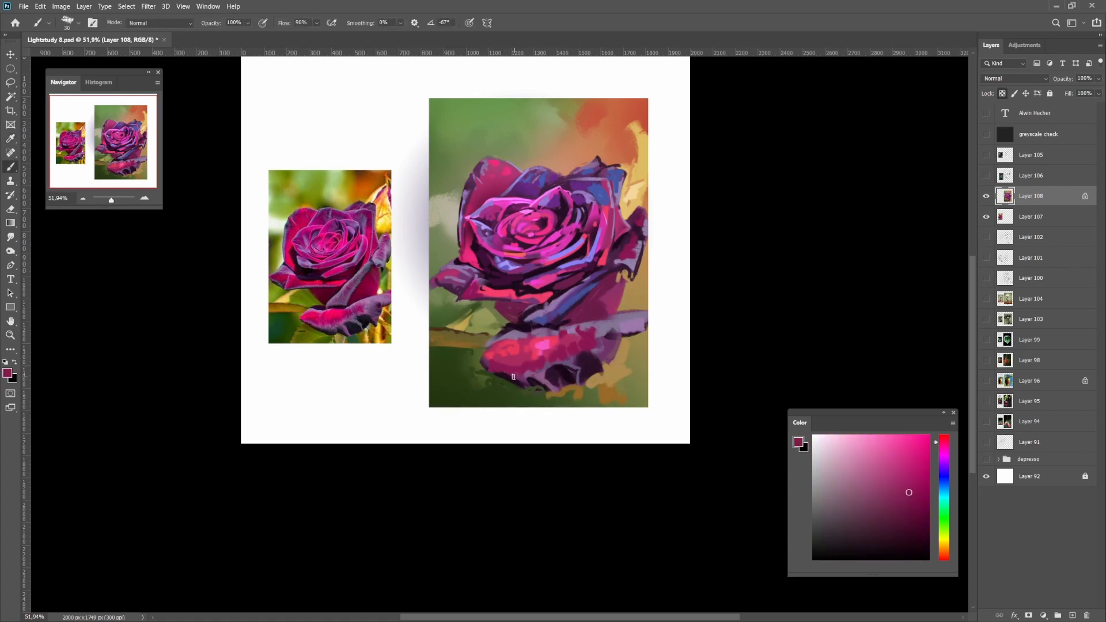
Shape the folds and right end of the bottom petal with sampled grey-violet, dark plum and muted purple
{"action": "left_click", "coordinate": [584, 362], "text": "alt"}
{"action": "left_click", "coordinate": [606, 327], "text": "alt"}
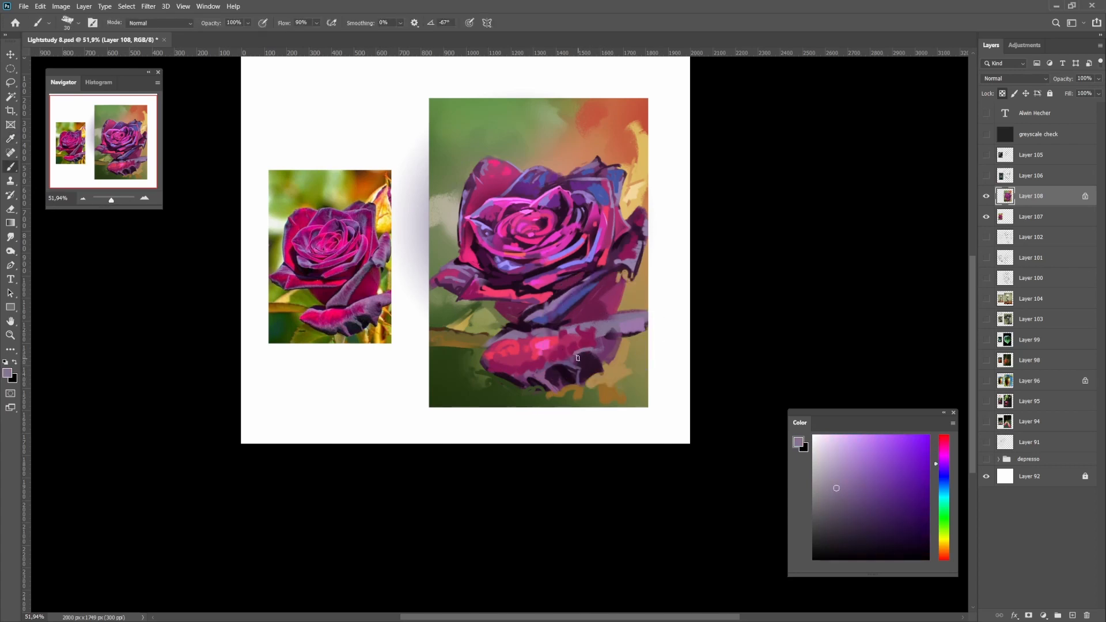
{"action": "left_click", "coordinate": [605, 361], "text": "alt"}
{"action": "left_click", "coordinate": [616, 345], "text": "alt"}
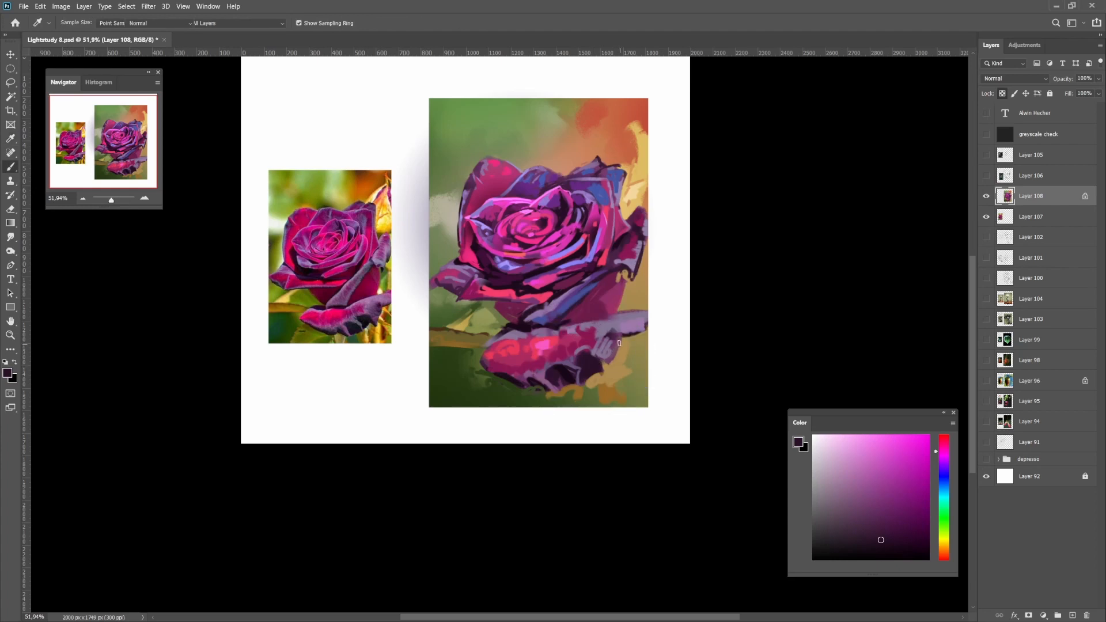
{"action": "mouse_move", "coordinate": [614, 342]}
{"action": "left_mouse_down"}
{"action": "mouse_move", "coordinate": [597, 357]}
{"action": "mouse_move", "coordinate": [609, 362]}
{"action": "left_mouse_up"}
{"action": "left_click", "coordinate": [588, 367], "text": "alt"}
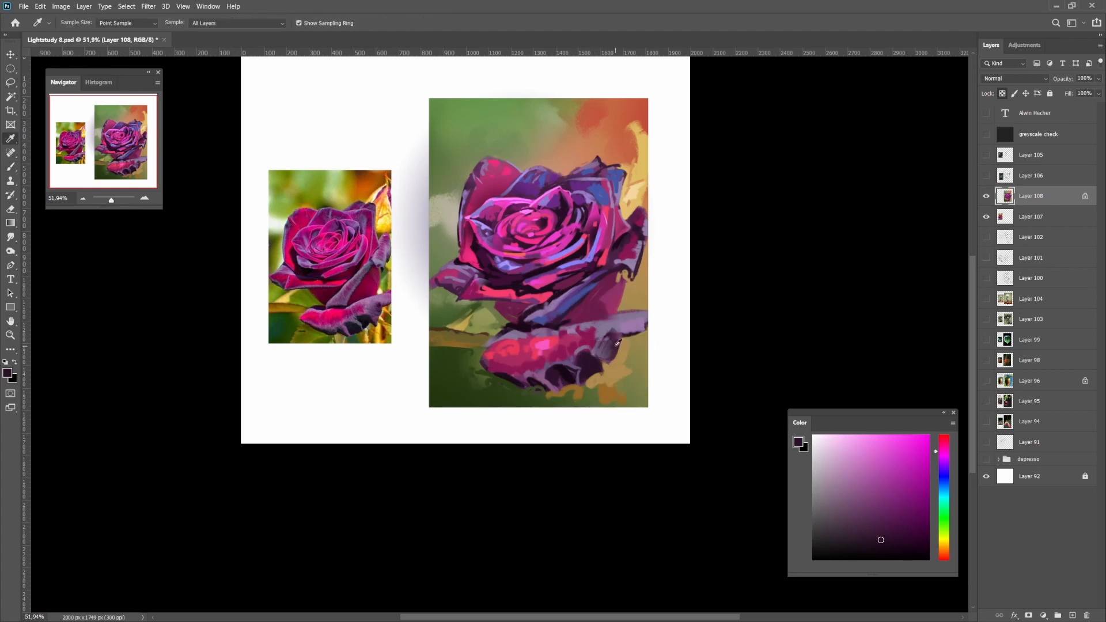
{"action": "left_click", "coordinate": [604, 343], "text": "alt"}
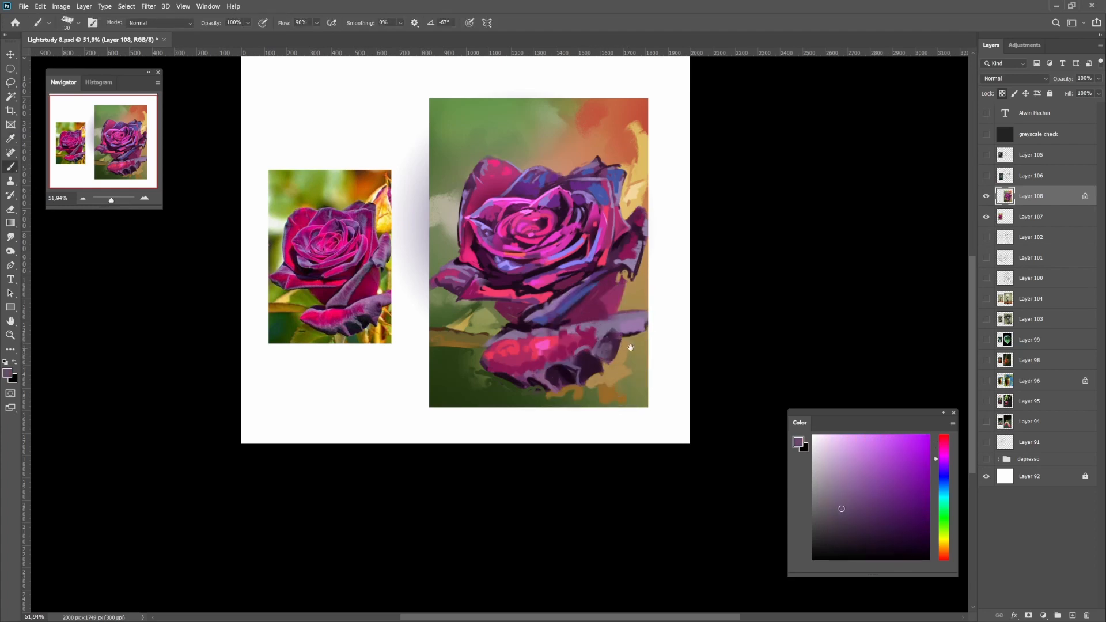
{"action": "left_click", "coordinate": [621, 324], "text": "alt"}
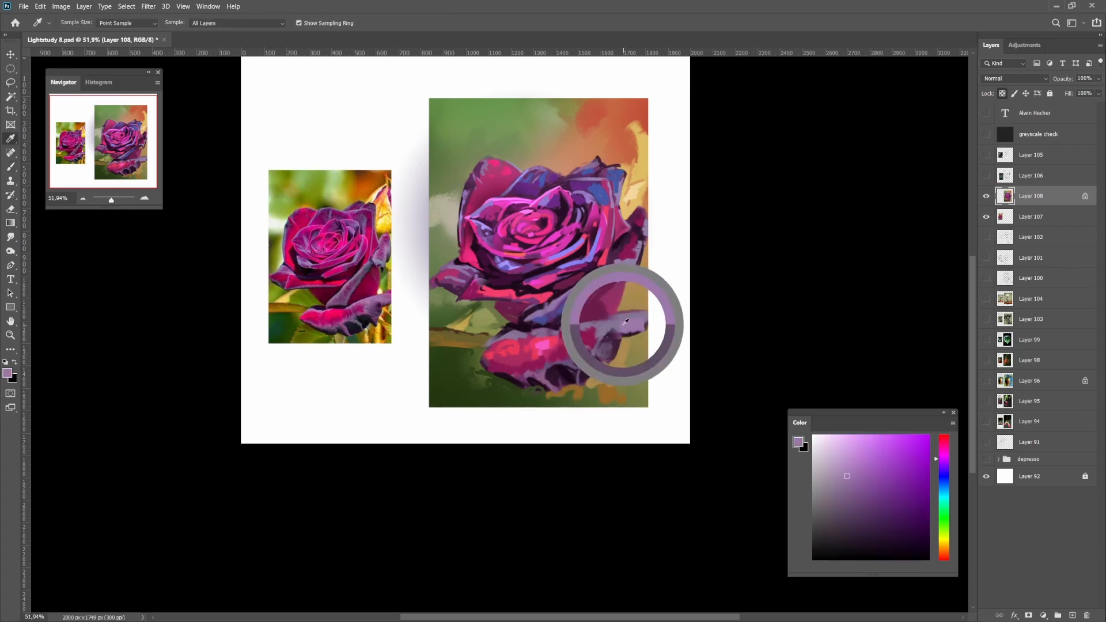
{"action": "left_click", "coordinate": [940, 460]}
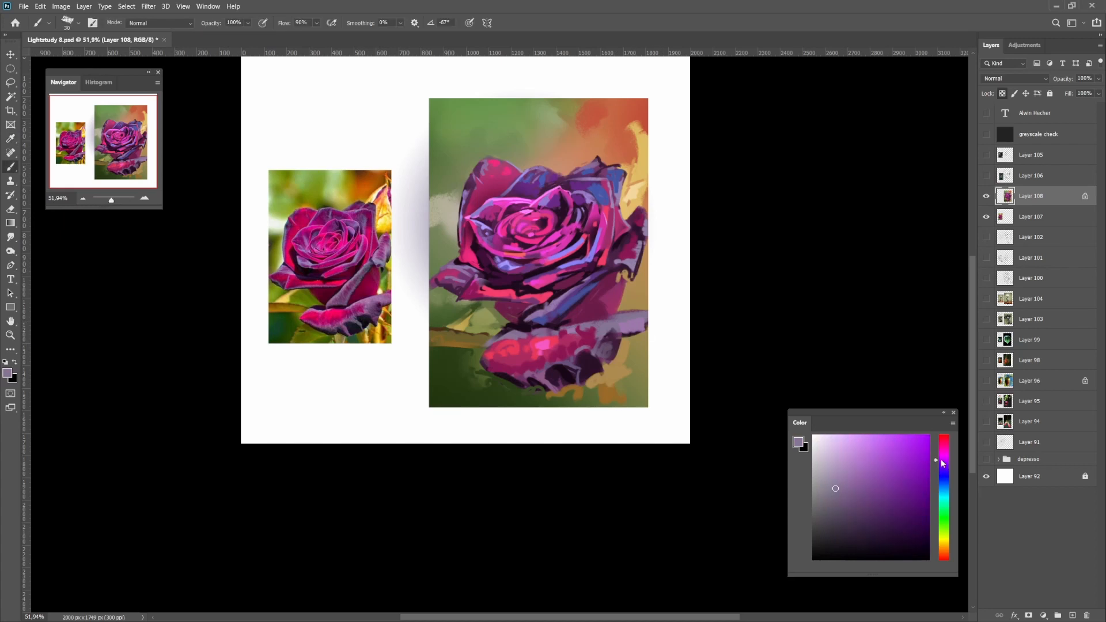
Lasso a small background patch above the bottom petal's right tip and shade it with a sampled pale beige gradient
{"action": "left_click", "coordinate": [622, 301], "text": "alt"}
{"action": "key", "text": "l"}
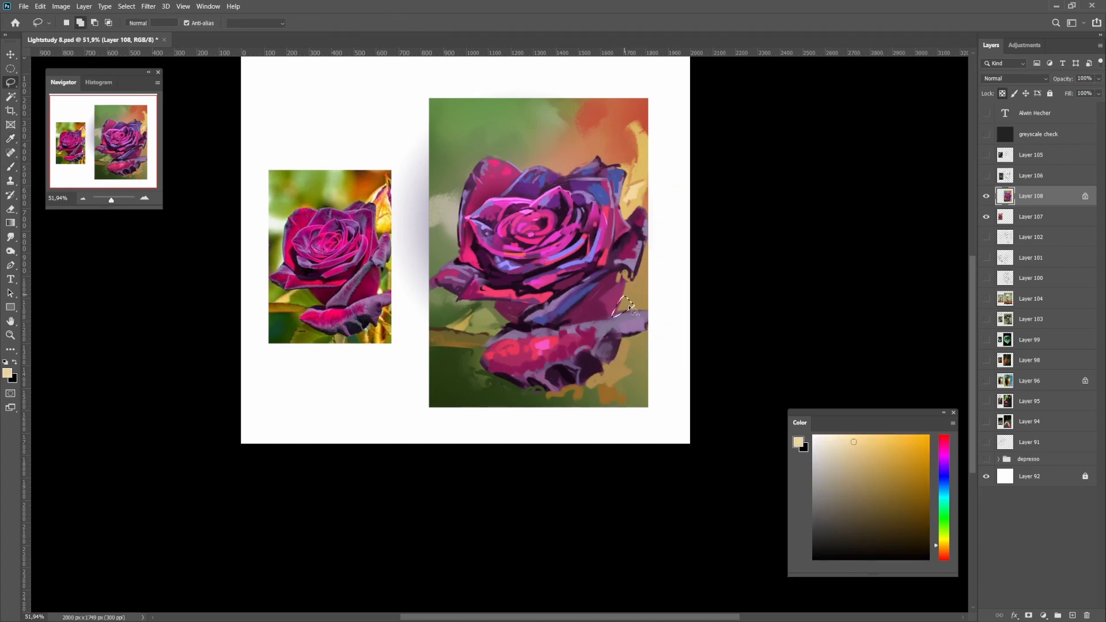
{"action": "key", "text": "g"}
{"action": "scroll", "coordinate": [647, 252], "scroll_direction": "down", "scroll_amount": 2}
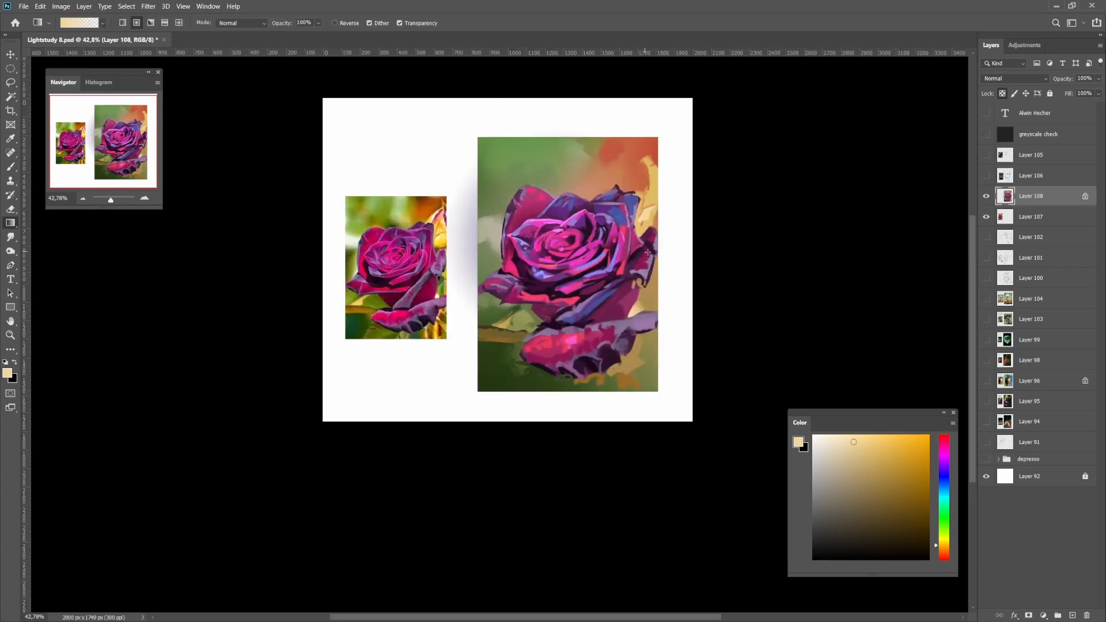
Rework the shaded petal between the blue diagonal fold and the bottom petal with sampled crimson, magenta-purple and dark plum
{"action": "key", "text": "i"}
{"action": "left_click", "coordinate": [628, 311]}
{"action": "key", "text": "b"}
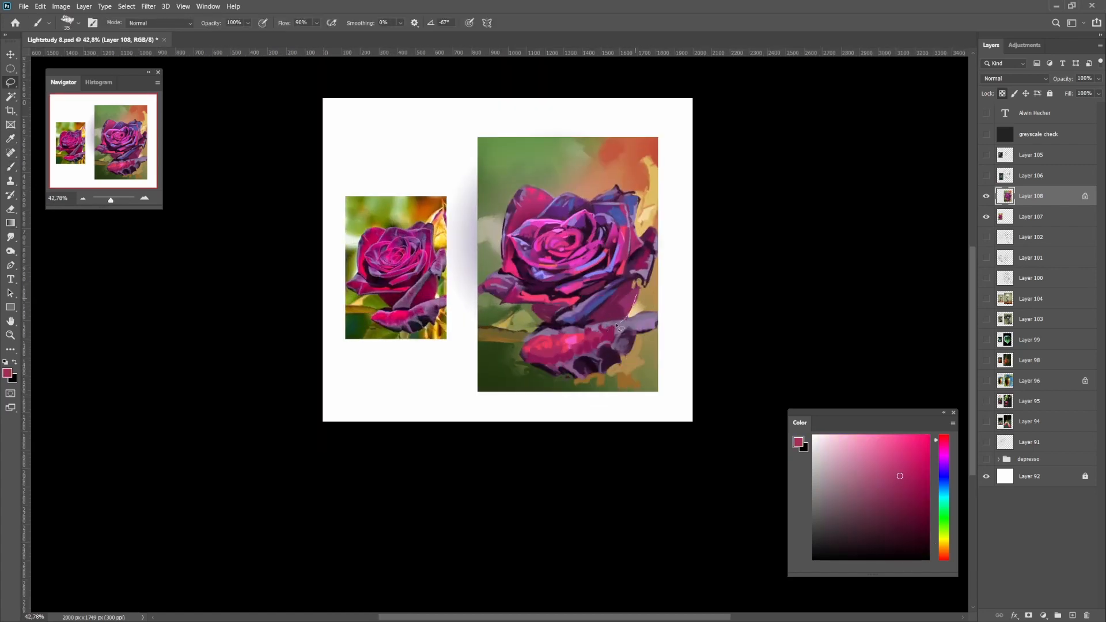
{"action": "scroll", "coordinate": [619, 323], "scroll_direction": "up", "scroll_amount": 2}
{"action": "left_click", "coordinate": [622, 308], "text": "alt"}
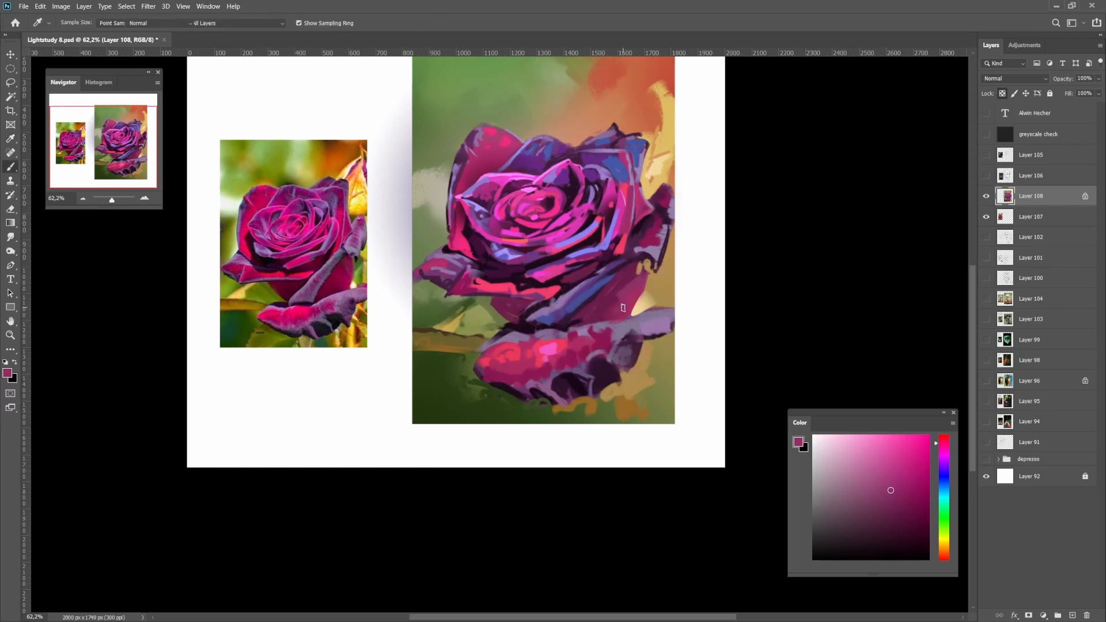
{"action": "scroll", "coordinate": [608, 310], "scroll_direction": "up", "scroll_amount": 1}
{"action": "left_click", "coordinate": [597, 313], "text": "alt"}
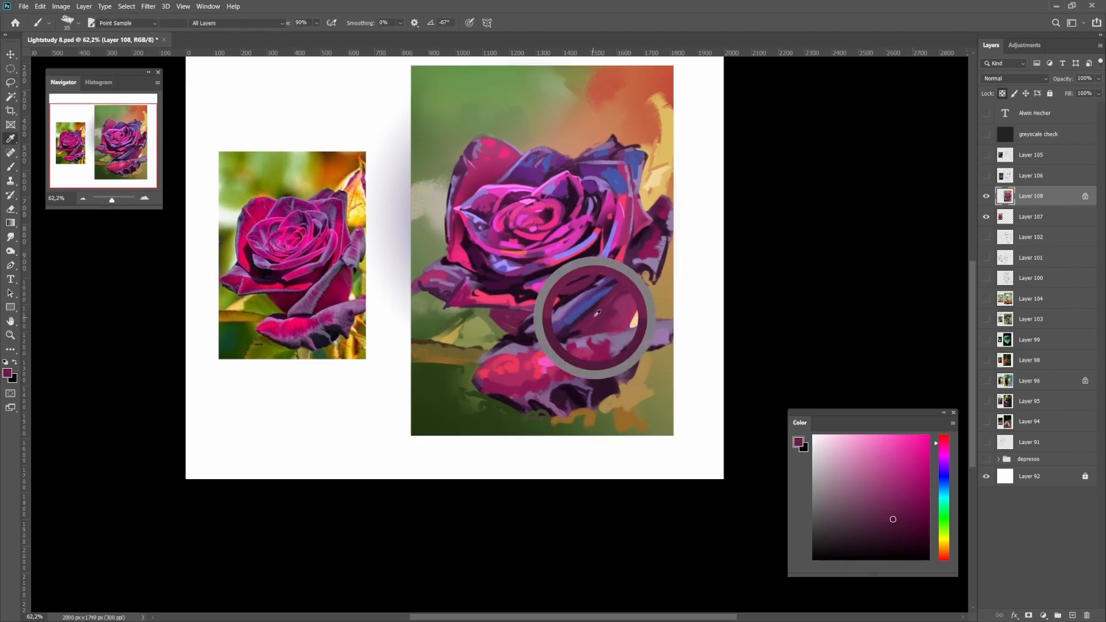
Refine the blue diagonal fold and the shadows under the lower petals with sampled muted violet, plum and dark purple
{"action": "left_click", "coordinate": [572, 330], "text": "alt"}
{"action": "left_click", "coordinate": [554, 318], "text": "alt"}
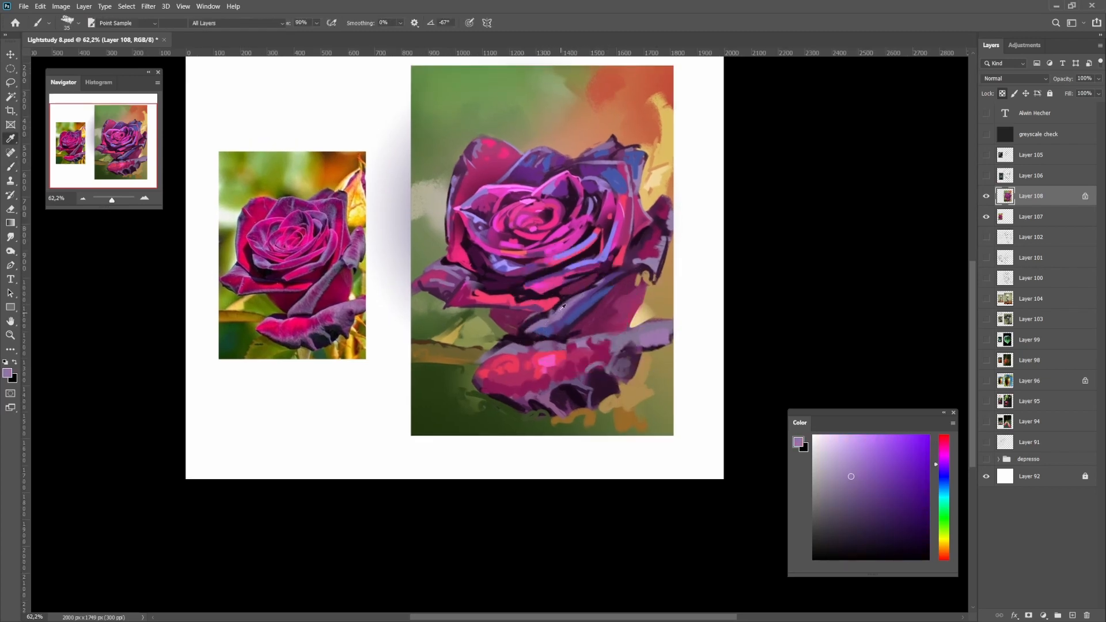
{"action": "left_click", "coordinate": [562, 307], "text": "alt"}
{"action": "left_click", "coordinate": [545, 317], "text": "alt"}
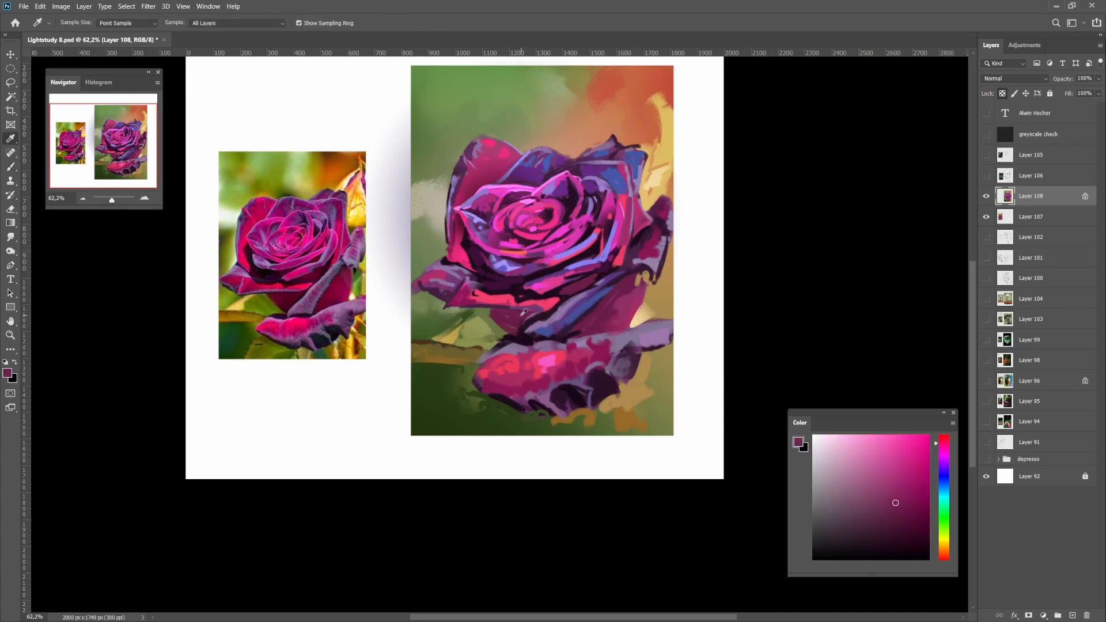
{"action": "left_click", "coordinate": [544, 318], "text": "alt"}
{"action": "scroll", "coordinate": [536, 326], "scroll_direction": "down", "scroll_amount": 1}
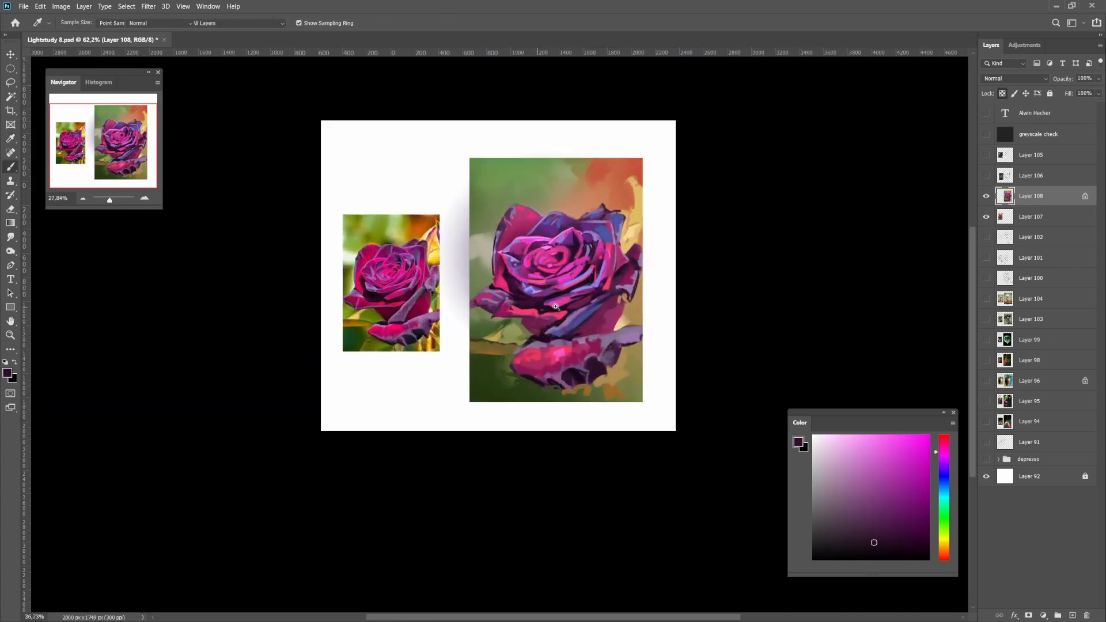
{"action": "scroll", "coordinate": [537, 311], "scroll_direction": "up", "scroll_amount": 2}
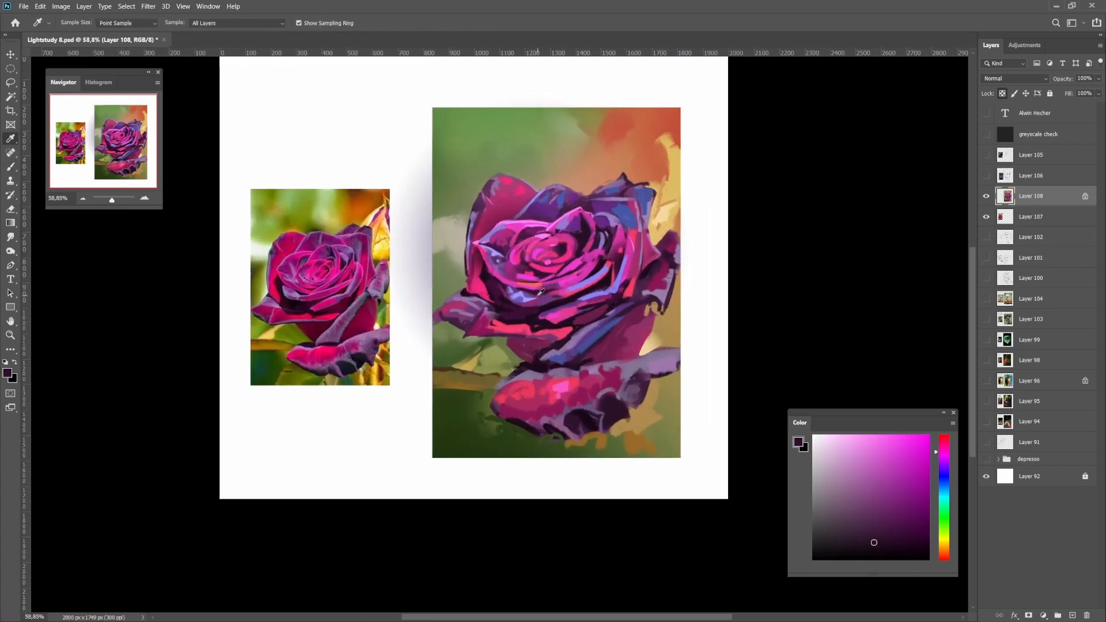
Touch up the fold edges just below the rose's centre with sampled dark plum tones
{"action": "left_click", "coordinate": [539, 290], "text": "alt"}
{"action": "left_click", "coordinate": [524, 279], "text": "alt"}
{"action": "left_click", "coordinate": [529, 286], "text": "alt"}
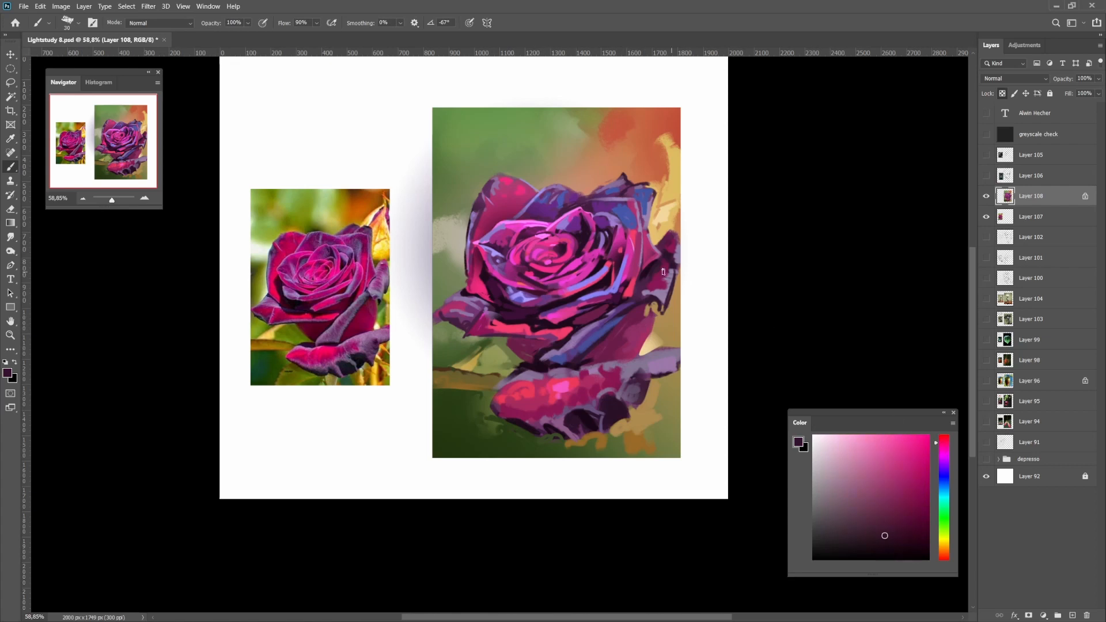
{"action": "left_click", "coordinate": [891, 490]}
{"action": "left_click", "coordinate": [560, 281], "text": "alt"}
Lasso small patches of the folds below the rose's centre and shade them with gradients
{"action": "key", "text": "l"}
{"action": "mouse_move", "coordinate": [536, 285]}
{"action": "left_mouse_down"}
{"action": "mouse_move", "coordinate": [527, 288]}
{"action": "mouse_move", "coordinate": [558, 294]}
{"action": "mouse_move", "coordinate": [596, 266]}
{"action": "mouse_move", "coordinate": [533, 289]}
{"action": "mouse_move", "coordinate": [565, 300]}
{"action": "left_mouse_up"}
{"action": "key", "text": "g"}
{"action": "key", "text": "ctrl+d"}
{"action": "key", "text": "l"}
{"action": "key", "text": "g"}
{"action": "key", "text": "ctrl+d"}
{"action": "key", "text": "b"}
Paint the curved folds below the centre with sampled dark magenta, bright magenta, light periwinkle and pink-red strokes
{"action": "left_click", "coordinate": [533, 292], "text": "alt"}
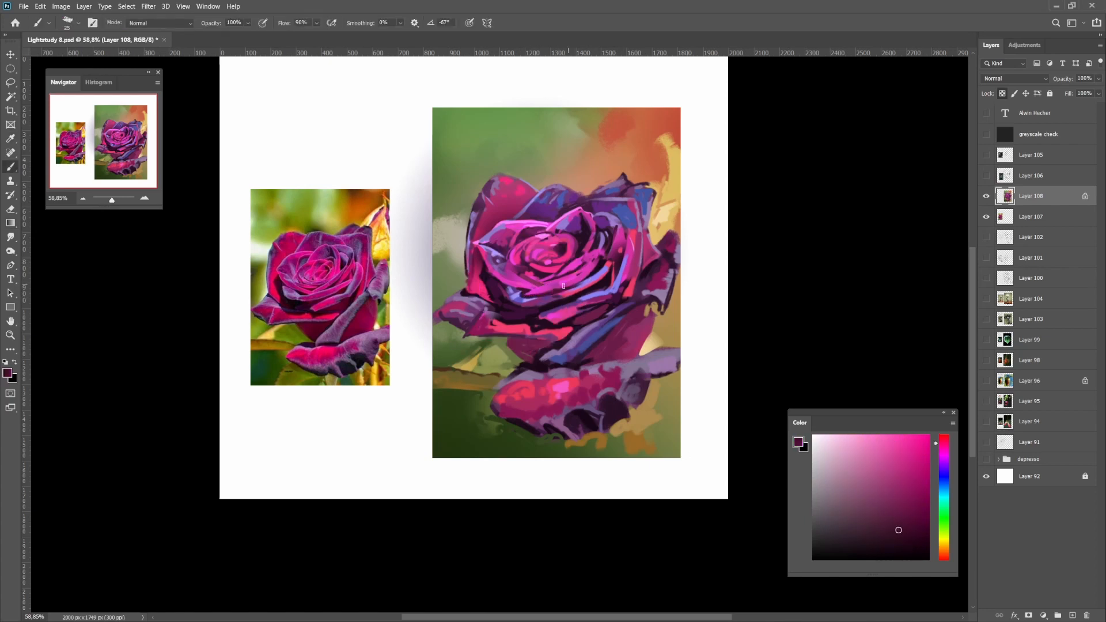
{"action": "left_click", "coordinate": [551, 281], "text": "alt"}
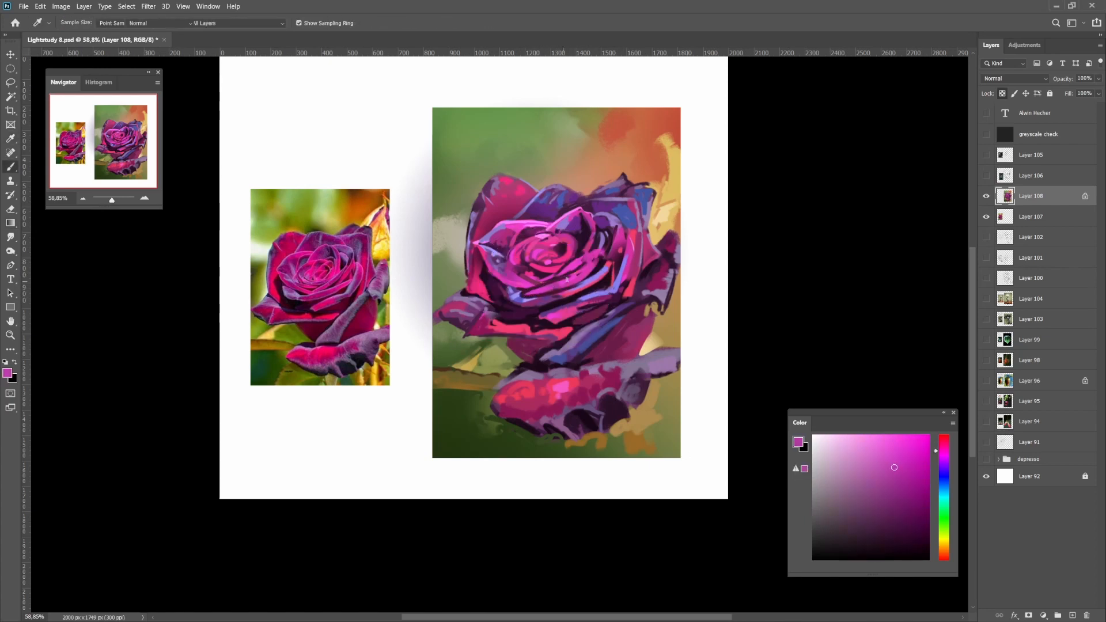
{"action": "left_click", "coordinate": [542, 293], "text": "alt"}
{"action": "left_click", "coordinate": [543, 294], "text": "alt"}
{"action": "left_click", "coordinate": [534, 295], "text": "alt"}
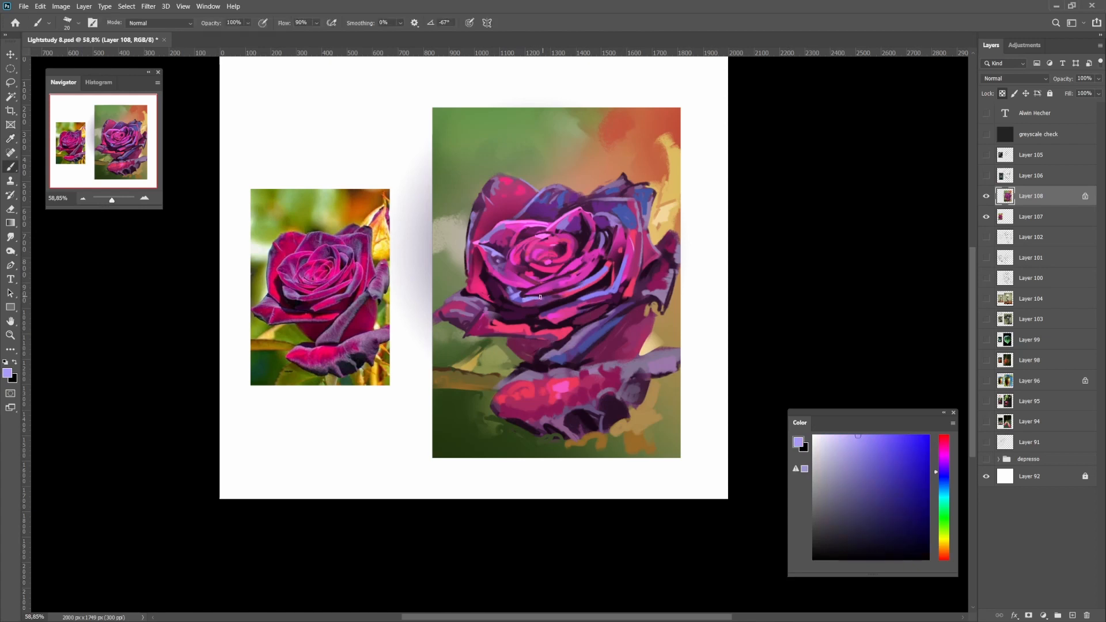
{"action": "left_click", "coordinate": [556, 292], "text": "alt"}
{"action": "mouse_move", "coordinate": [533, 298]}
{"action": "left_mouse_down"}
{"action": "mouse_move", "coordinate": [588, 254]}
{"action": "mouse_move", "coordinate": [577, 291]}
{"action": "left_mouse_up"}
{"action": "left_click", "coordinate": [577, 293], "text": "alt"}
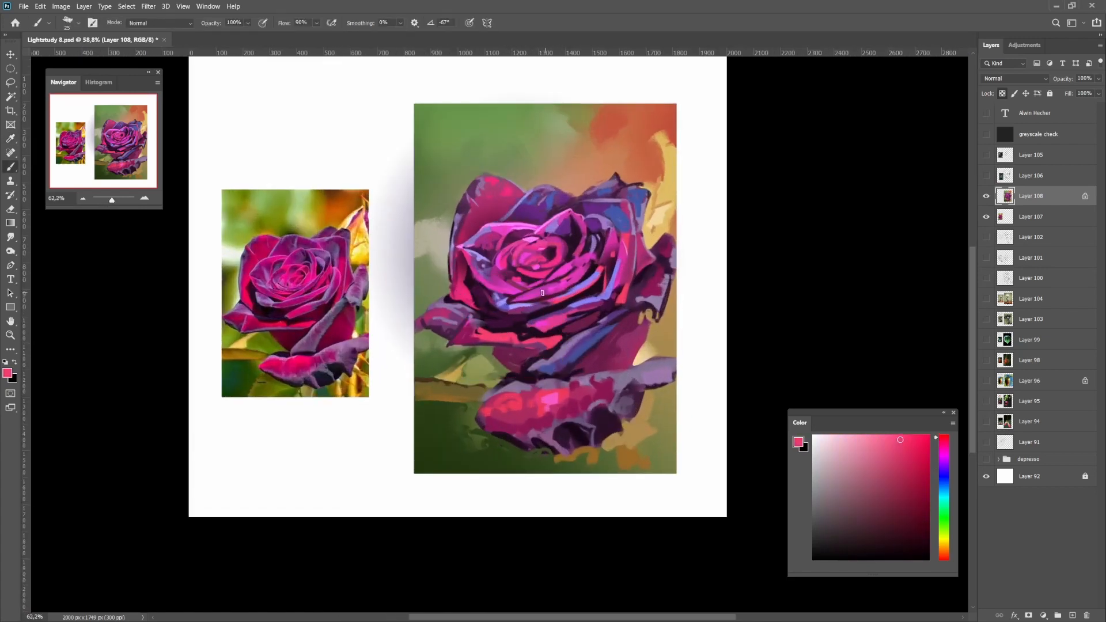
{"action": "left_click", "coordinate": [582, 307], "text": "alt"}
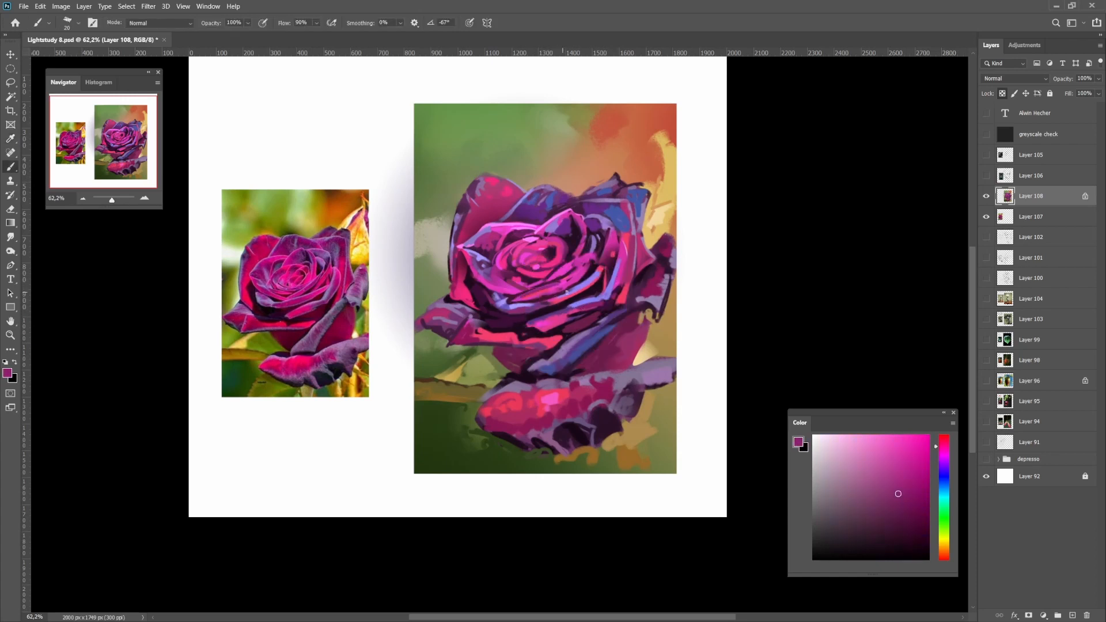
Deepen the gaps between the petals to the lower right of the rose's centre with sampled near-black plum
{"action": "left_click", "coordinate": [577, 283], "text": "alt"}
{"action": "left_click", "coordinate": [580, 275], "text": "alt"}
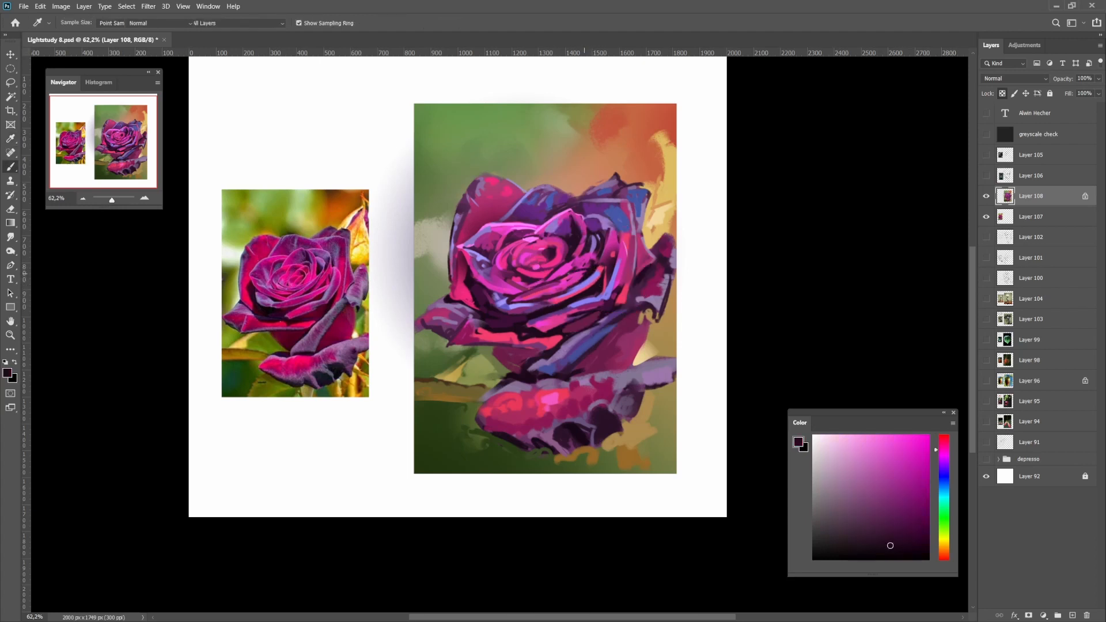
{"action": "left_click", "coordinate": [585, 275], "text": "alt"}
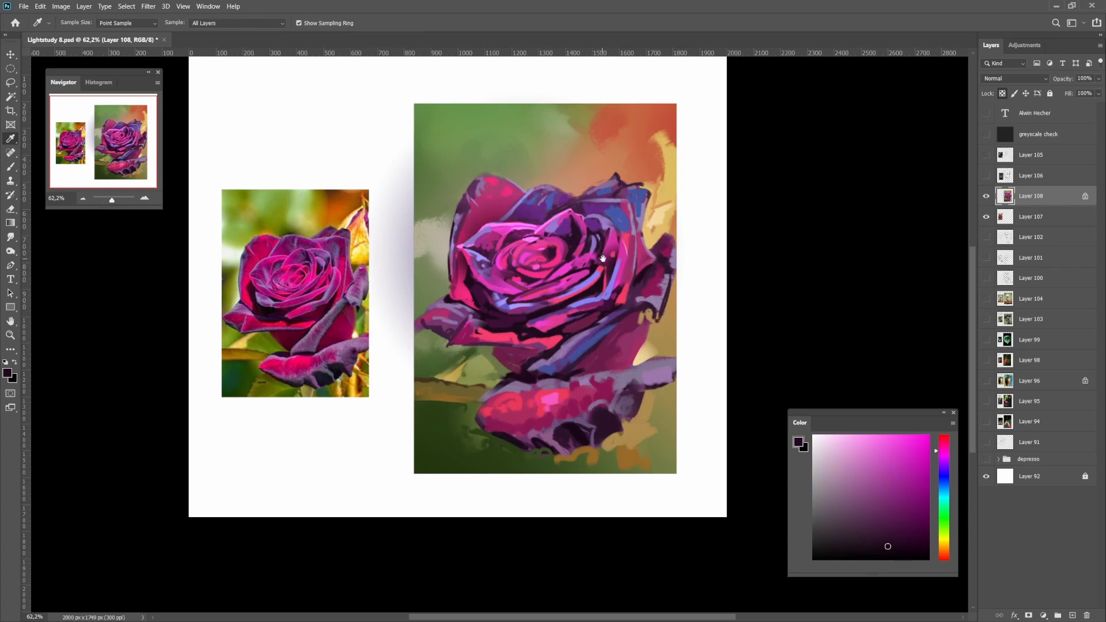
{"action": "mouse_move", "coordinate": [593, 265]}
{"action": "left_mouse_down"}
{"action": "mouse_move", "coordinate": [571, 287]}
{"action": "mouse_move", "coordinate": [580, 252]}
{"action": "left_mouse_up"}
Lasso a small patch right of the rose's centre and shade it with a dark plum gradient
{"action": "left_click", "coordinate": [583, 261], "text": "alt"}
{"action": "key", "text": "l"}
{"action": "key", "text": "g"}
{"action": "key", "text": "ctrl+d"}
{"action": "key", "text": "b"}
{"action": "left_click", "coordinate": [577, 252], "text": "alt"}
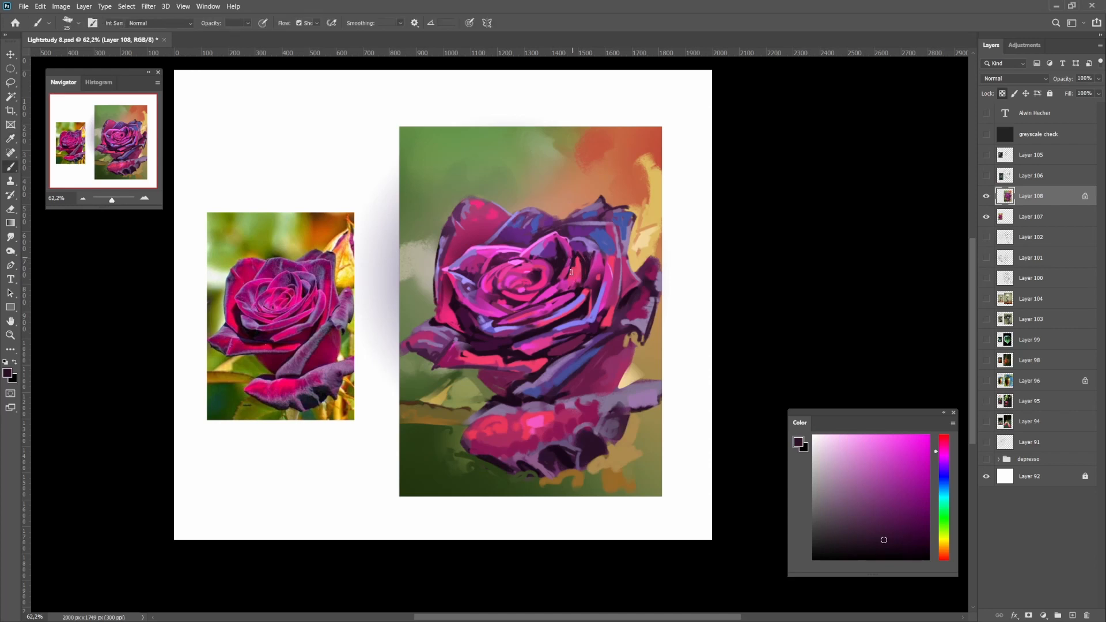
Undo the last stroke right of the rose's centre and touch up the petals there with sampled magenta
{"action": "left_click_drag", "start_coordinate": [572, 260], "coordinate": [565, 284]}
{"action": "key", "text": "ctrl+z"}
{"action": "left_click", "coordinate": [604, 311], "text": "alt"}
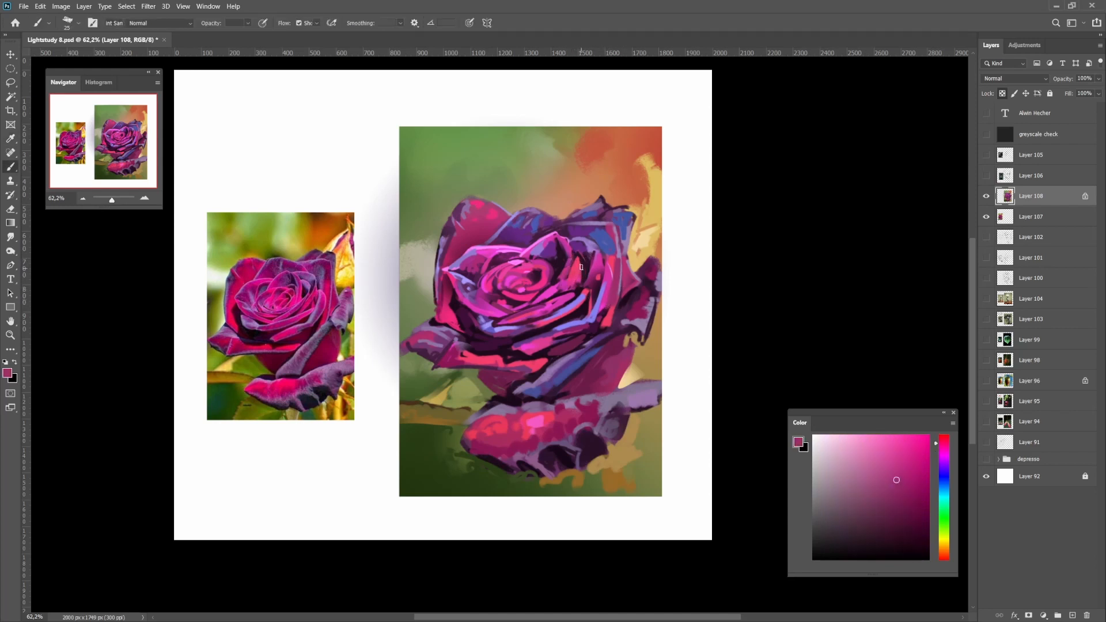
{"action": "scroll", "coordinate": [597, 291], "scroll_direction": "down", "scroll_amount": 3}
{"action": "left_click_drag", "start_coordinate": [603, 324], "coordinate": [578, 311]}
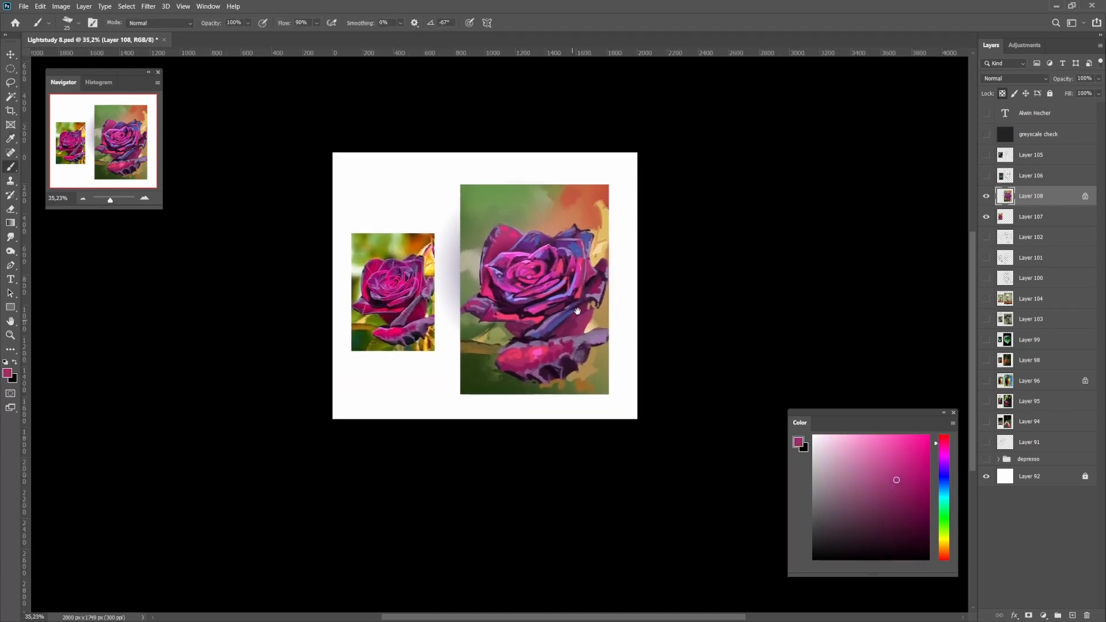
Duplicate Layer 108 and set the copy's saturation to +51 and lightness to +14
{"action": "left_click_drag", "start_coordinate": [1039, 208], "coordinate": [1072, 615]}
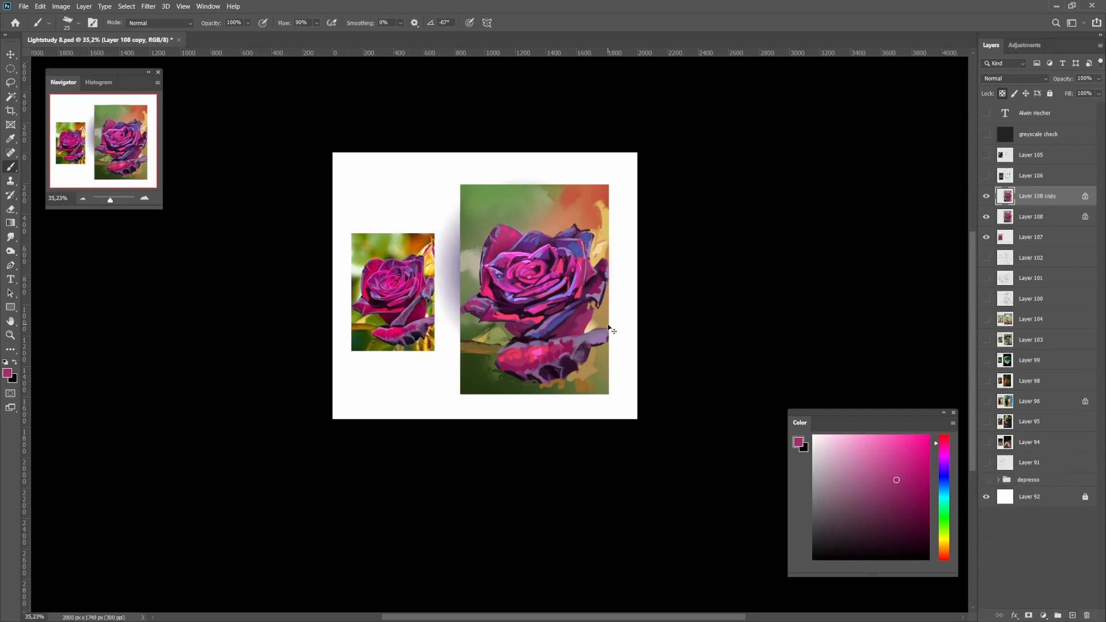
{"action": "key", "text": "ctrl+u"}
{"action": "left_click_drag", "start_coordinate": [825, 207], "coordinate": [851, 209]}
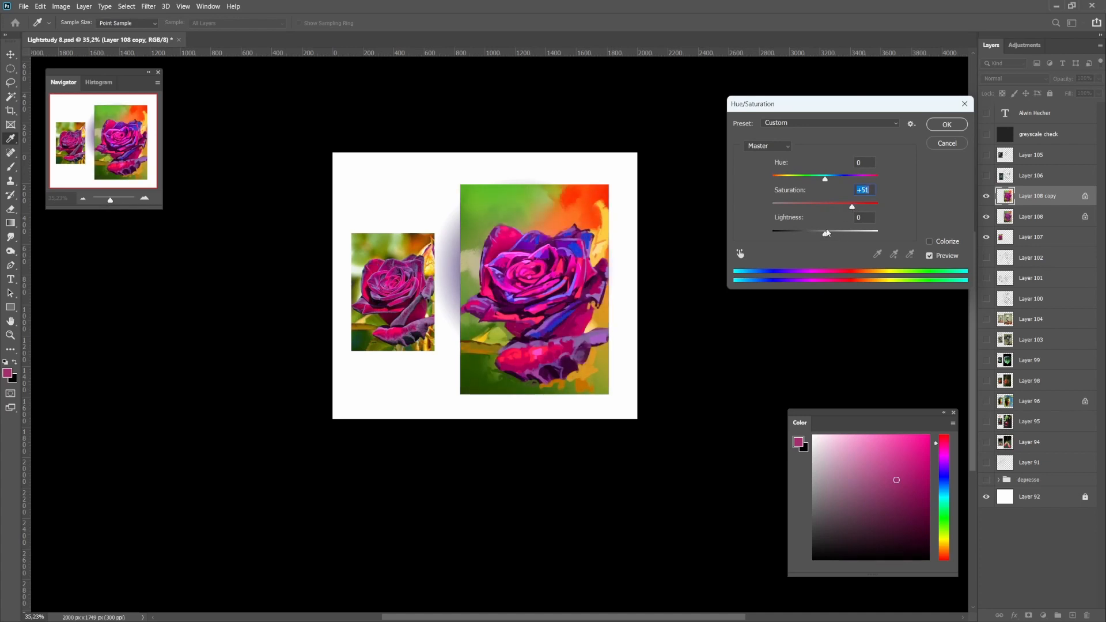
{"action": "left_click", "coordinate": [832, 232]}
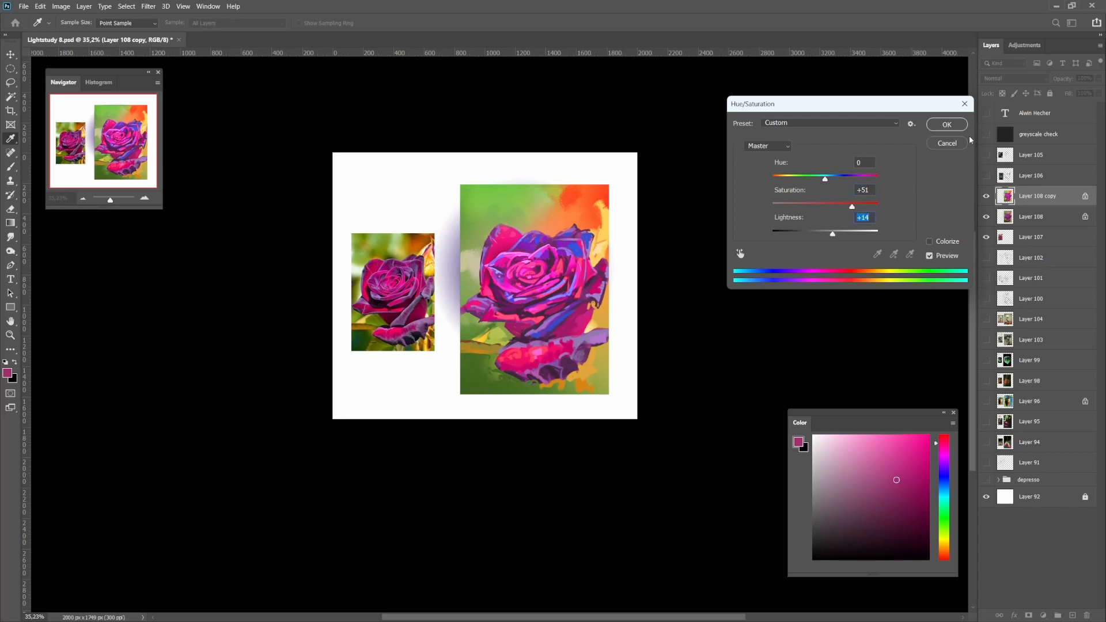
{"action": "left_click", "coordinate": [946, 124]}
Limit the copy's blending to the darks by splitting the underlying layer's white Blend If slider to 11 / 46
{"action": "double_click", "coordinate": [1067, 200]}
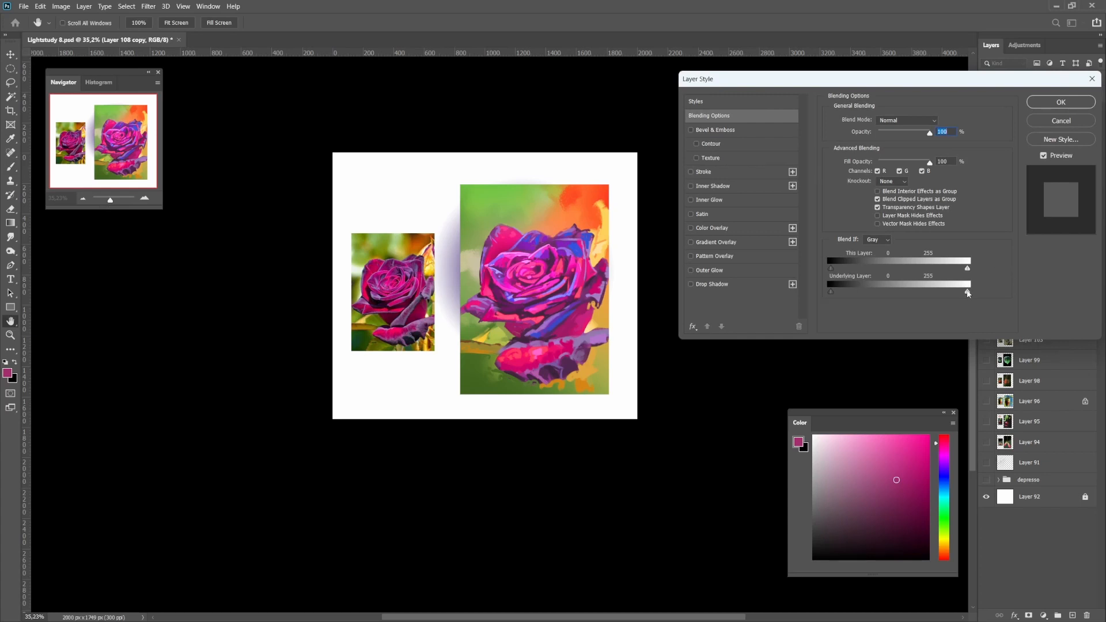
{"action": "left_click_drag", "start_coordinate": [968, 293], "coordinate": [840, 293]}
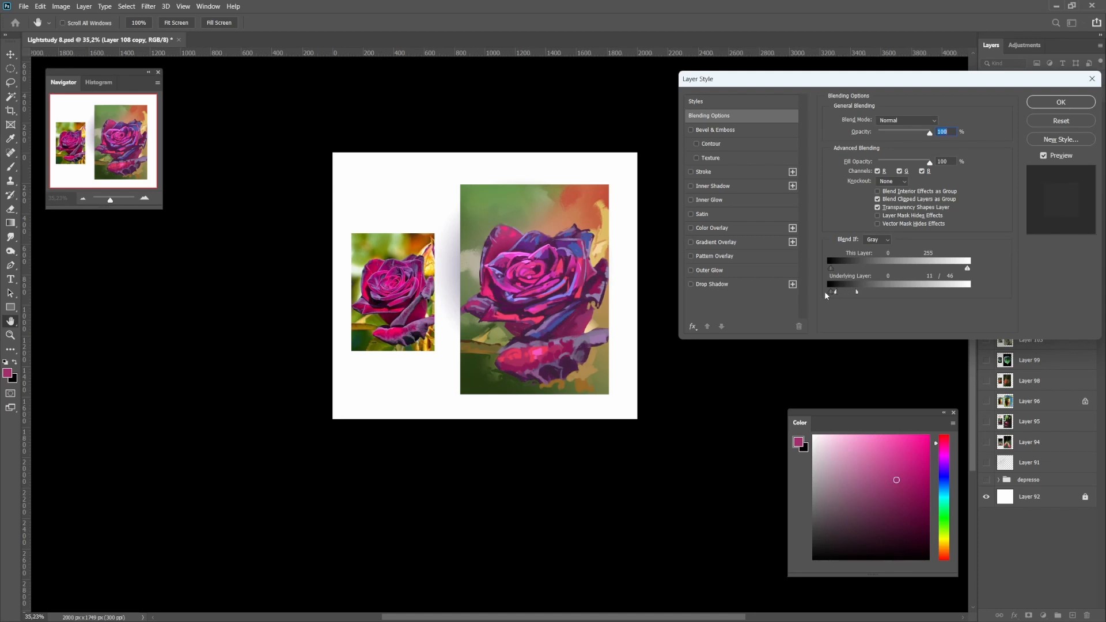
{"action": "left_click", "coordinate": [1048, 99]}
Compare the painting with and without the adjusted Layer 108 copy by toggling its visibility
{"action": "left_click", "coordinate": [986, 197]}
{"action": "left_click", "coordinate": [986, 196]}
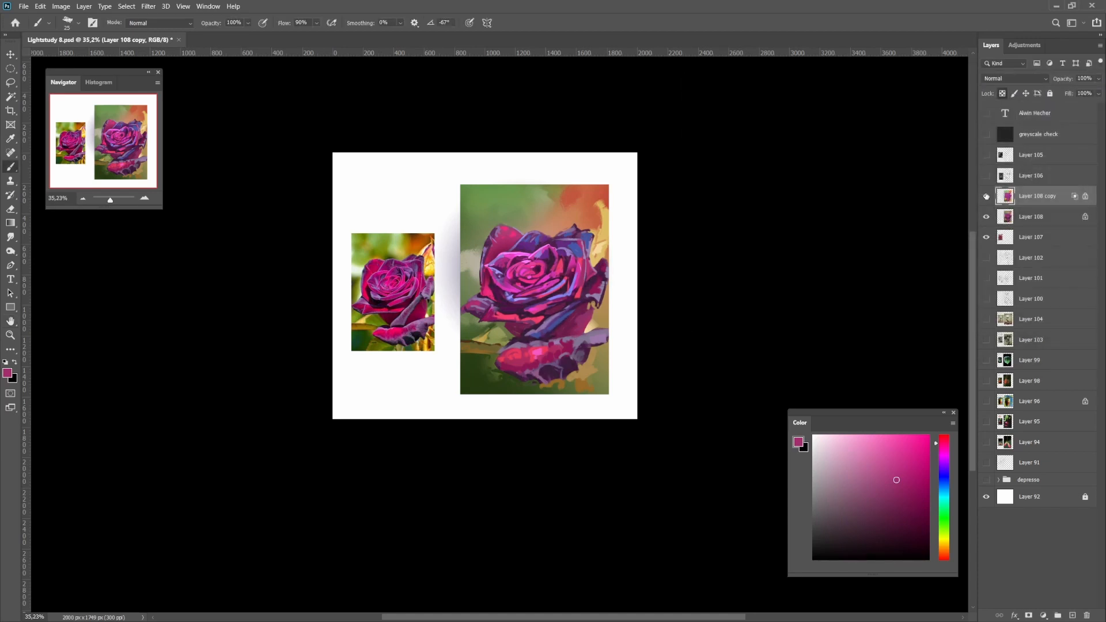
{"action": "left_click", "coordinate": [986, 196]}
{"action": "left_click", "coordinate": [986, 196]}
{"action": "left_click", "coordinate": [986, 196]}
{"action": "left_click", "coordinate": [986, 196]}
{"action": "left_click", "coordinate": [986, 196]}
{"action": "left_click", "coordinate": [985, 196]}
{"action": "left_click", "coordinate": [985, 196]}
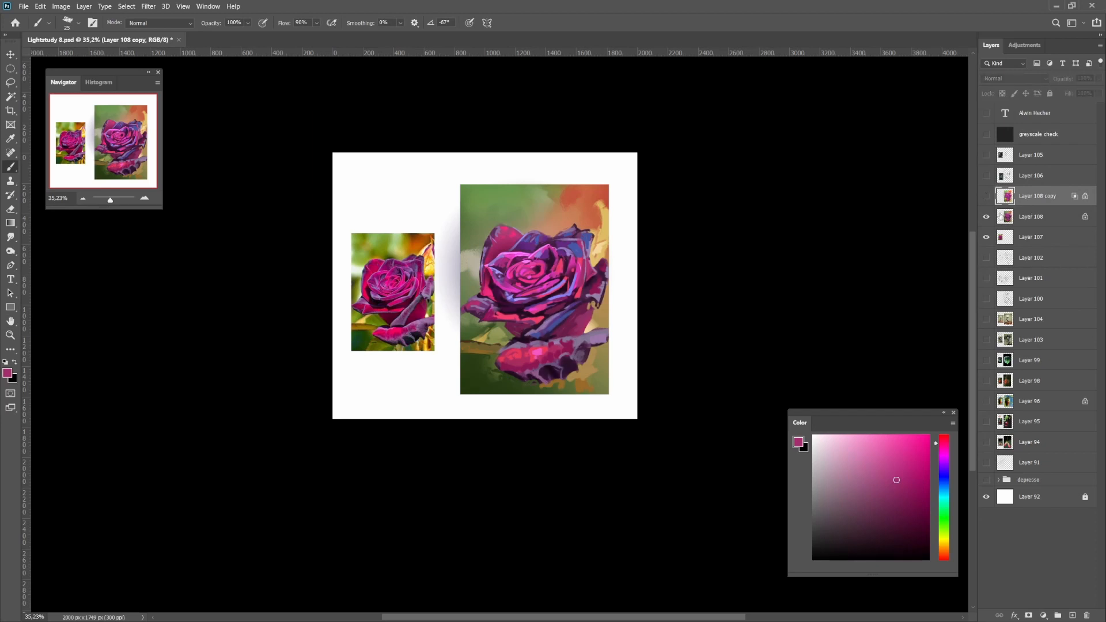
{"action": "scroll", "coordinate": [561, 311], "scroll_direction": "up", "scroll_amount": 3}
{"action": "left_click", "coordinate": [986, 196]}
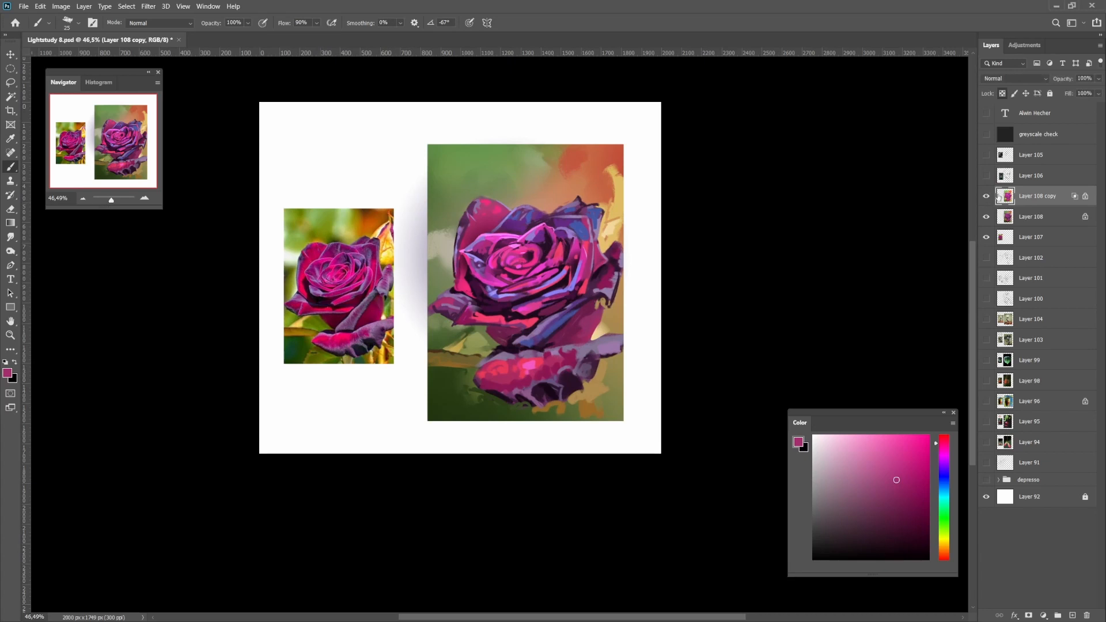
Darken the shadows in the bottom petal and beside the rose's centre with a resized Eraser on the Layer 108 copy
{"action": "key", "text": "e"}
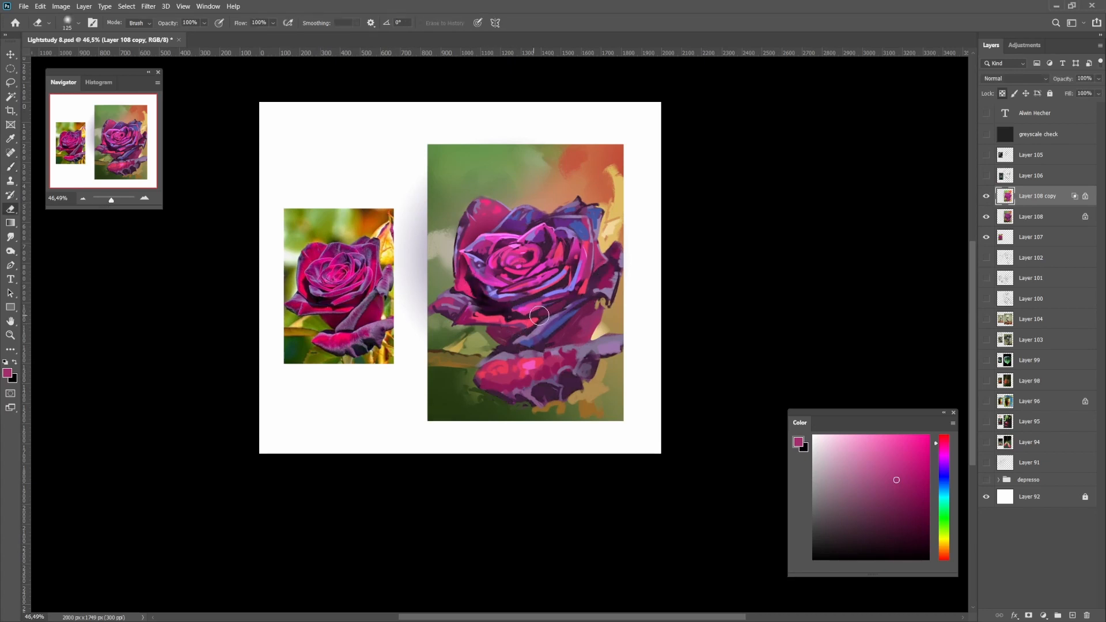
{"action": "key", "text": "bracketright"}
{"action": "key", "text": "bracketright"}
{"action": "key", "text": "bracketright"}
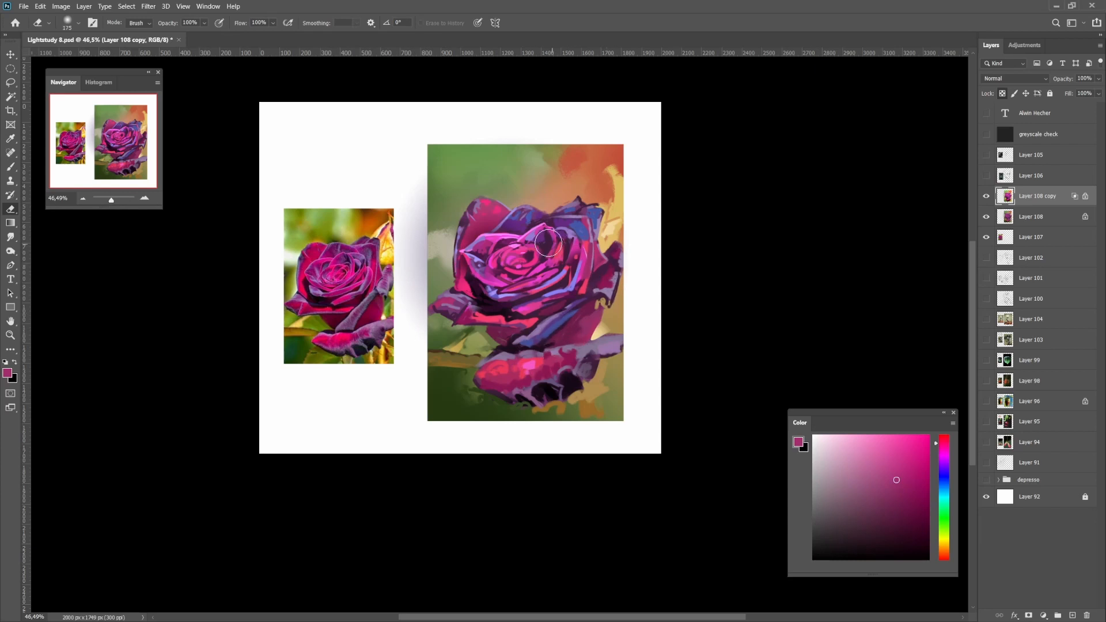
{"action": "key", "text": "bracketleft"}
{"action": "key", "text": "bracketleft"}
{"action": "key", "text": "bracketleft"}
{"action": "key", "text": "bracketleft"}
{"action": "key", "text": "bracketleft"}
{"action": "key", "text": "bracketleft"}
{"action": "key", "text": "bracketleft"}
{"action": "key", "text": "bracketleft"}
{"action": "left_click_drag", "start_coordinate": [546, 241], "coordinate": [547, 253]}
{"action": "key", "text": "i"}
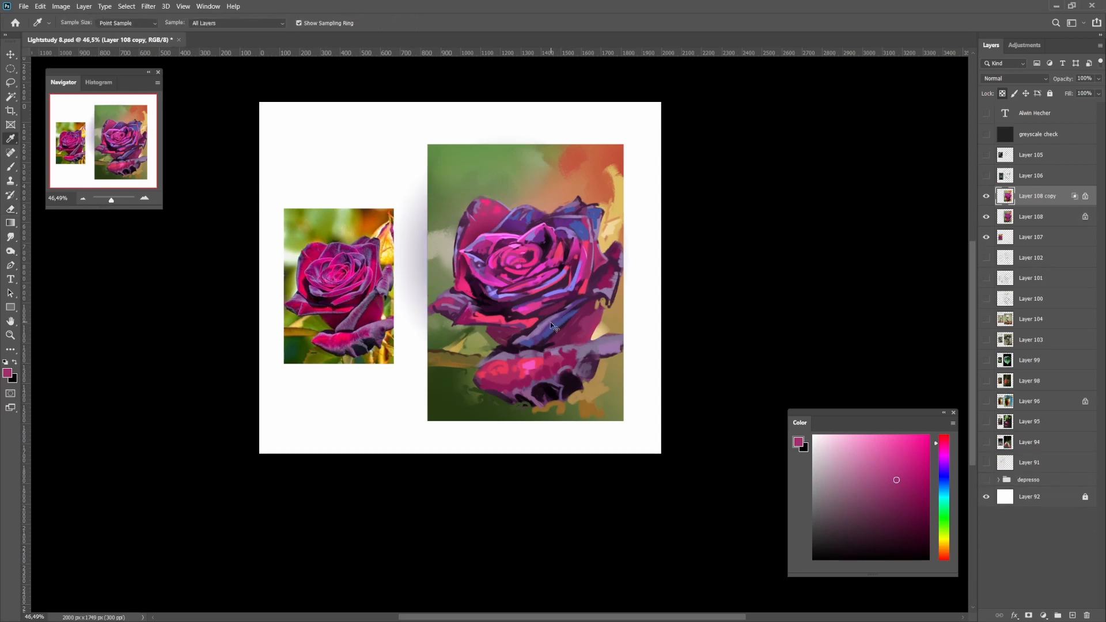
Merge the copy into Layer 108 and clear the lassoed violet glow outside the painting's edges
{"action": "key", "text": "ctrl+e"}
{"action": "key", "text": "l"}
{"action": "mouse_move", "coordinate": [427, 174]}
{"action": "left_mouse_down"}
{"action": "mouse_move", "coordinate": [417, 329]}
{"action": "mouse_move", "coordinate": [397, 164]}
{"action": "mouse_move", "coordinate": [385, 188]}
{"action": "left_mouse_up"}
{"action": "key", "text": "Delete"}
{"action": "key", "text": "ctrl+d"}
{"action": "key", "text": "Delete"}
{"action": "key", "text": "ctrl+d"}
{"action": "left_click_drag", "start_coordinate": [475, 252], "coordinate": [432, 288]}
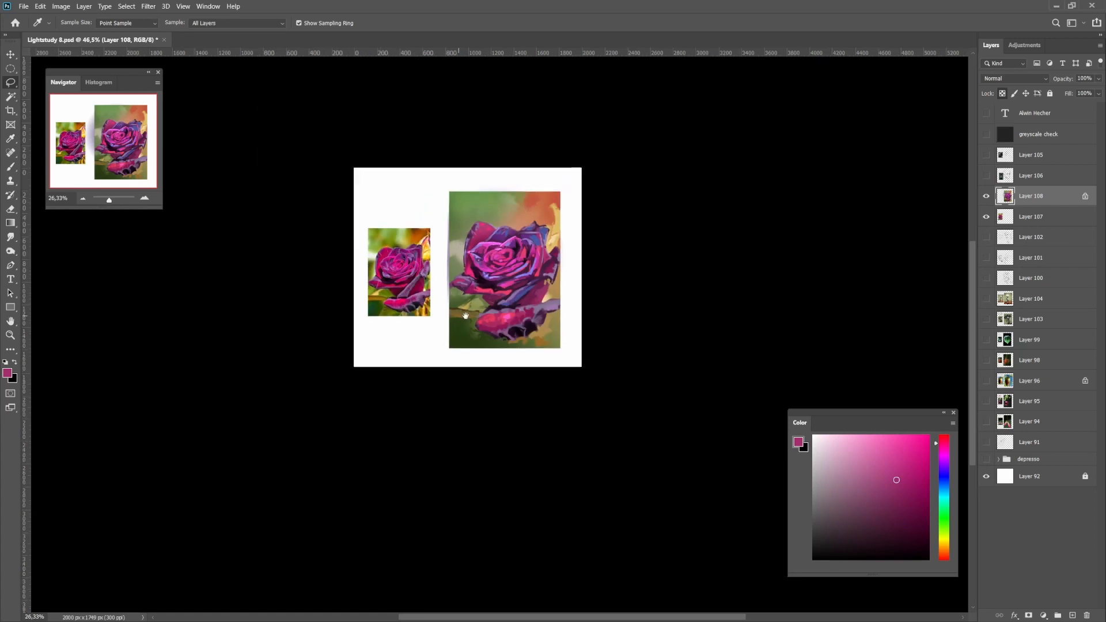
Lasso the red petal patch right of the rose's centre and shade it with a sampled near-black purple gradient
{"action": "key", "text": "i"}
{"action": "mouse_move", "coordinate": [501, 291]}
{"action": "left_mouse_down"}
{"action": "mouse_move", "coordinate": [559, 251]}
{"action": "mouse_move", "coordinate": [552, 237]}
{"action": "left_mouse_up"}
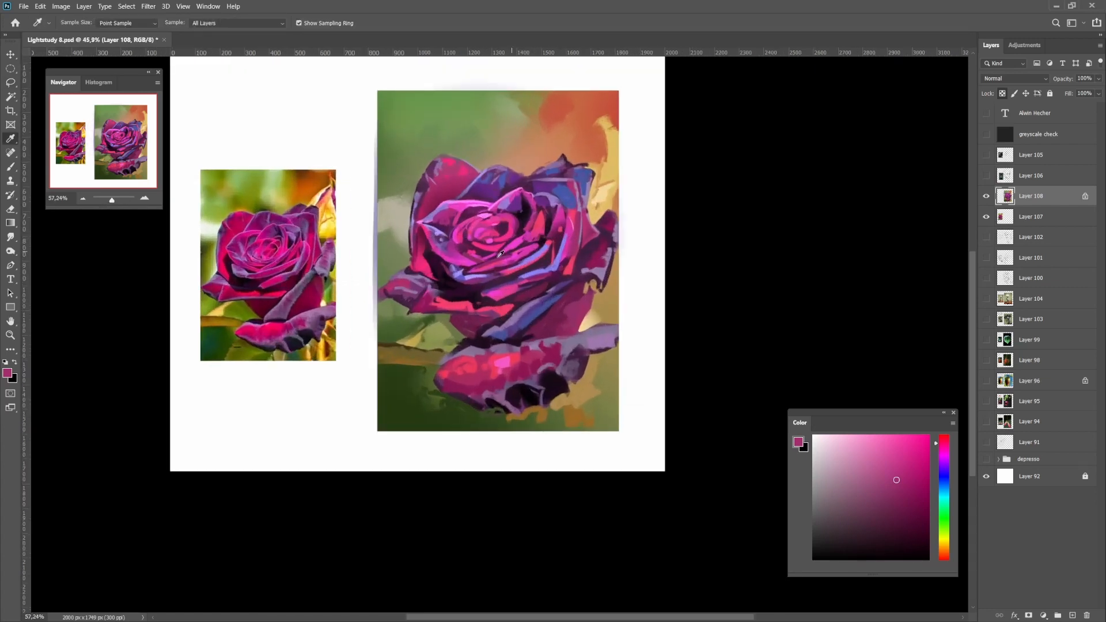
{"action": "left_click", "coordinate": [567, 222]}
{"action": "key", "text": "b"}
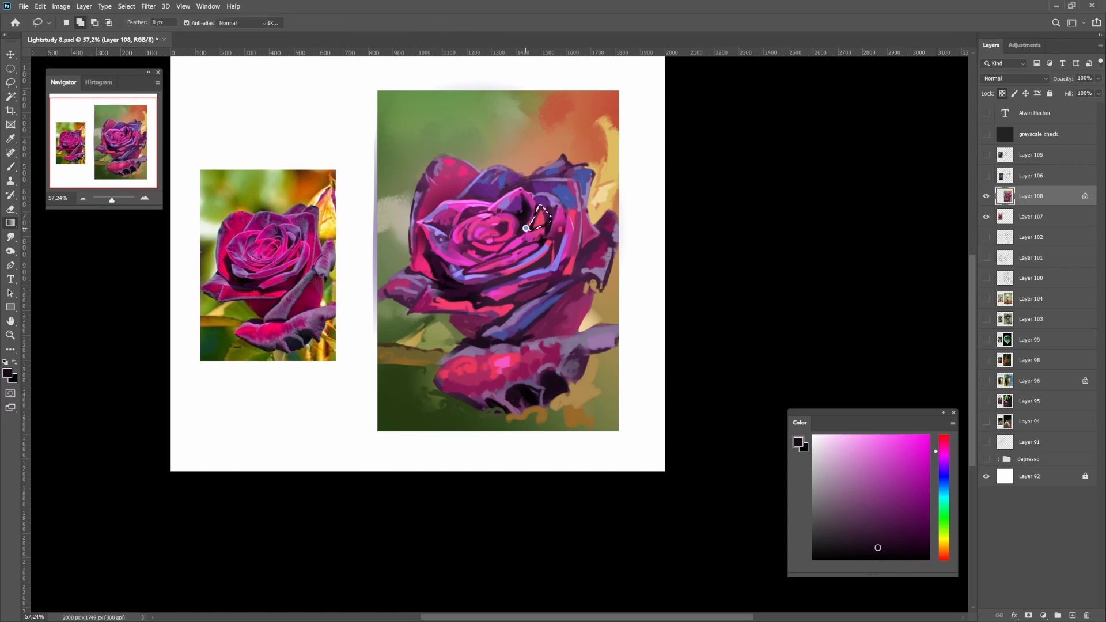
{"action": "key", "text": "g"}
{"action": "left_click_drag", "start_coordinate": [541, 215], "coordinate": [564, 216]}
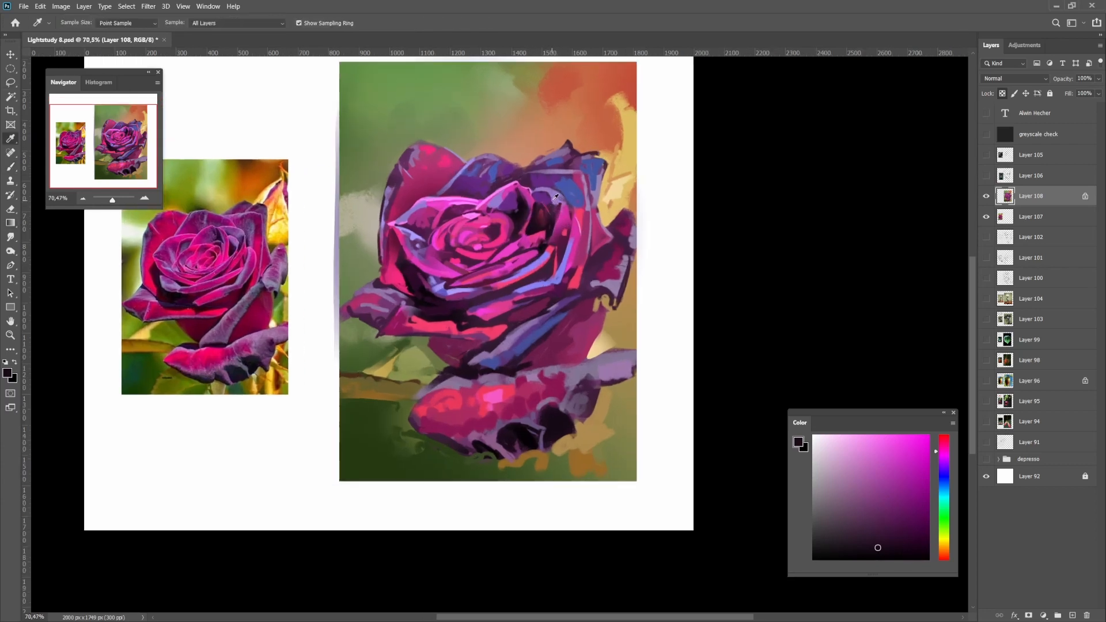
Brush a sampled light violet edge on the fold right of the rose's centre and shade the lassoed area with a near-black purple gradient
{"action": "left_click", "coordinate": [552, 195], "text": "alt"}
{"action": "key", "text": "b"}
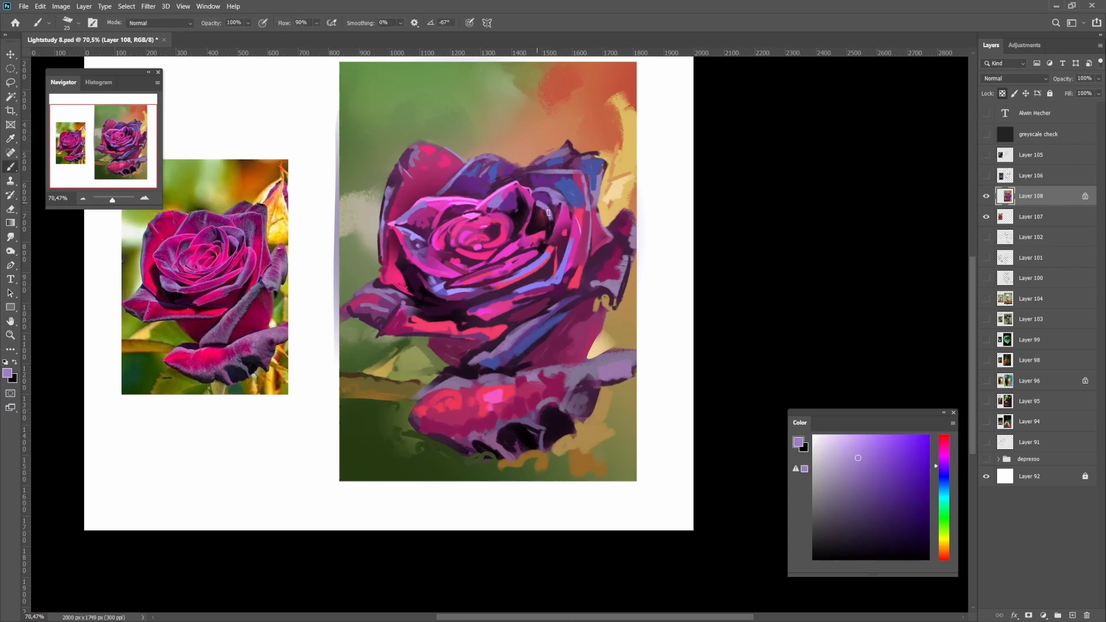
{"action": "left_click", "coordinate": [538, 205], "text": "alt"}
{"action": "key", "text": "l"}
{"action": "key", "text": "g"}
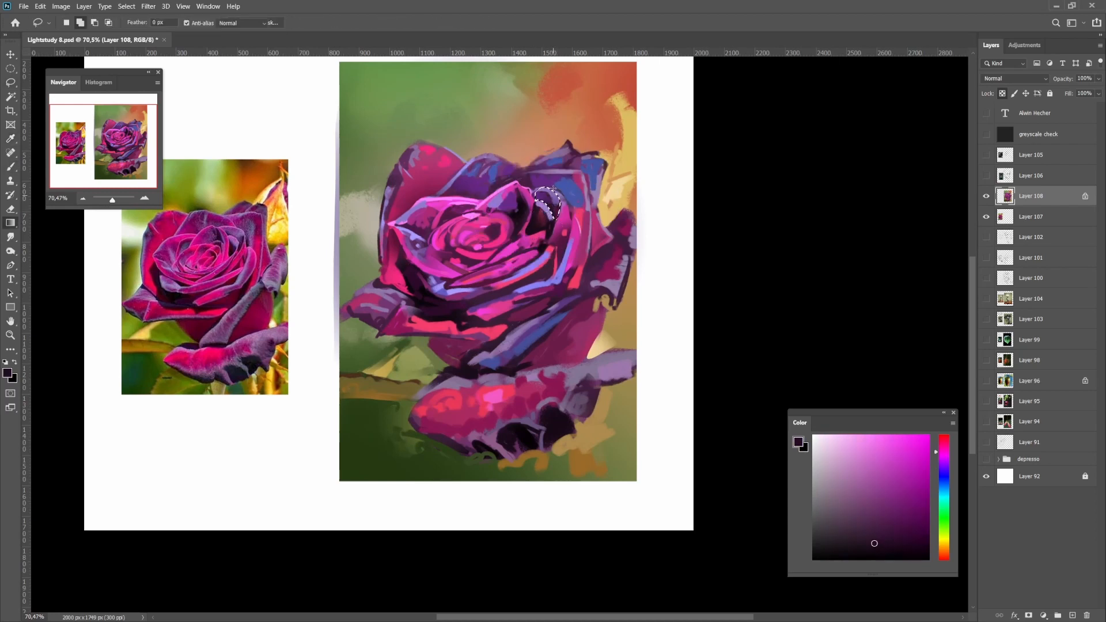
{"action": "mouse_move", "coordinate": [560, 209]}
{"action": "left_mouse_down"}
{"action": "mouse_move", "coordinate": [538, 230]}
{"action": "mouse_move", "coordinate": [565, 211]}
{"action": "mouse_move", "coordinate": [581, 214]}
{"action": "mouse_move", "coordinate": [545, 249]}
{"action": "mouse_move", "coordinate": [517, 247]}
{"action": "mouse_move", "coordinate": [569, 229]}
{"action": "left_mouse_up"}
Sample the bright pink, deepen it slightly, and brush it onto the petals just right of the rose's centre
{"action": "left_click", "coordinate": [557, 223], "text": "alt"}
{"action": "left_click", "coordinate": [564, 238], "text": "alt"}
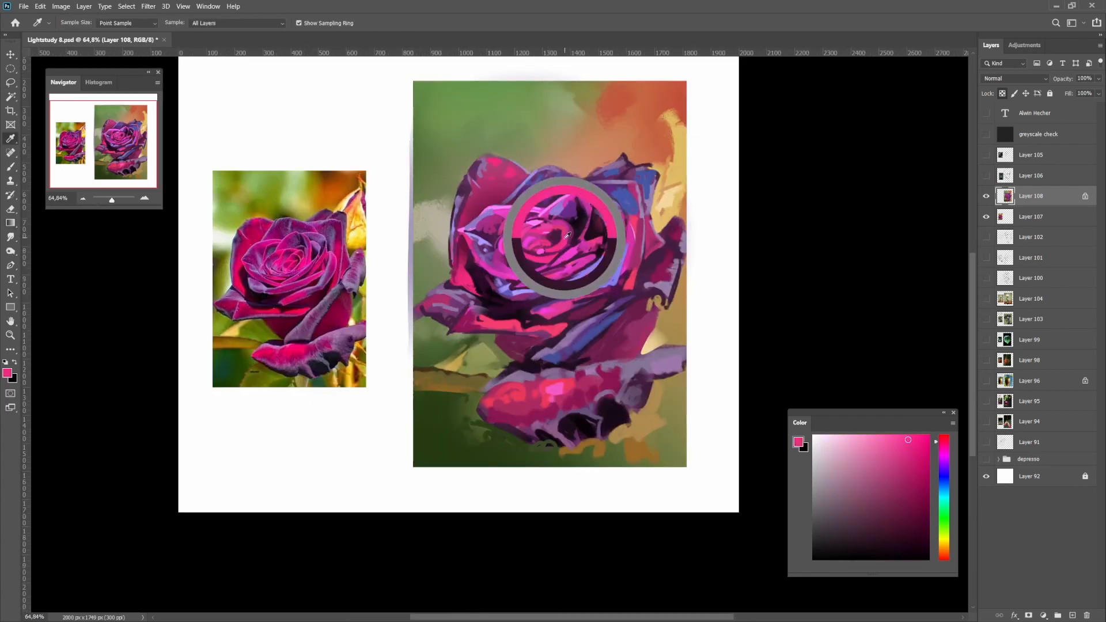
{"action": "key", "text": "b"}
{"action": "left_click", "coordinate": [912, 447]}
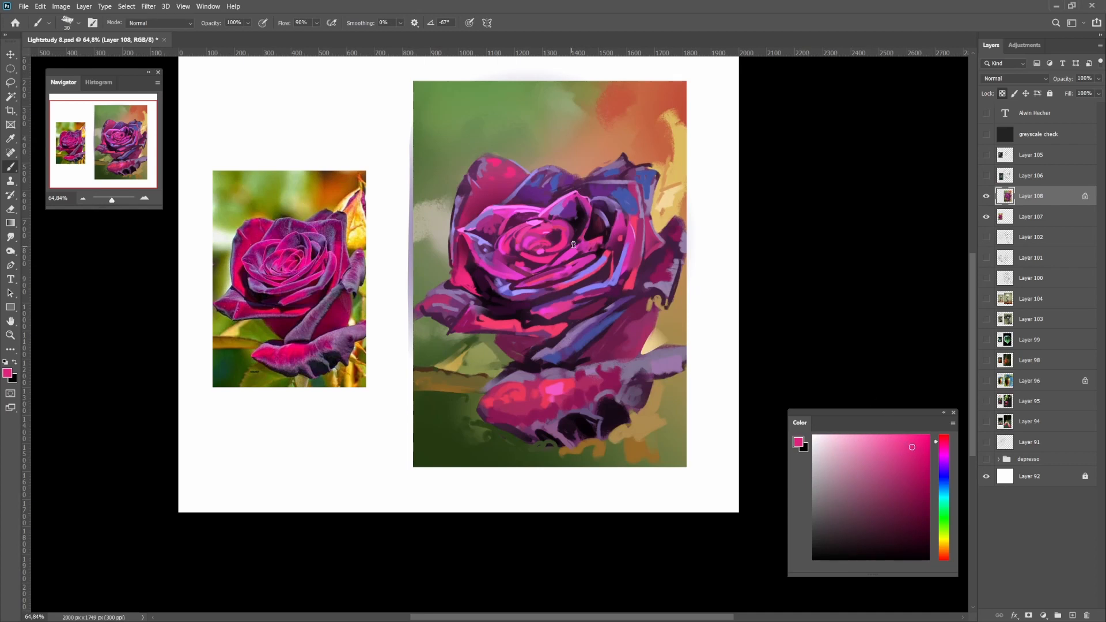
Deepen the shadows around the rose's inner petals with a sampled dark purple, using brushwork and a lassoed gradient, and clear the selection
{"action": "left_click", "coordinate": [529, 243], "text": "alt"}
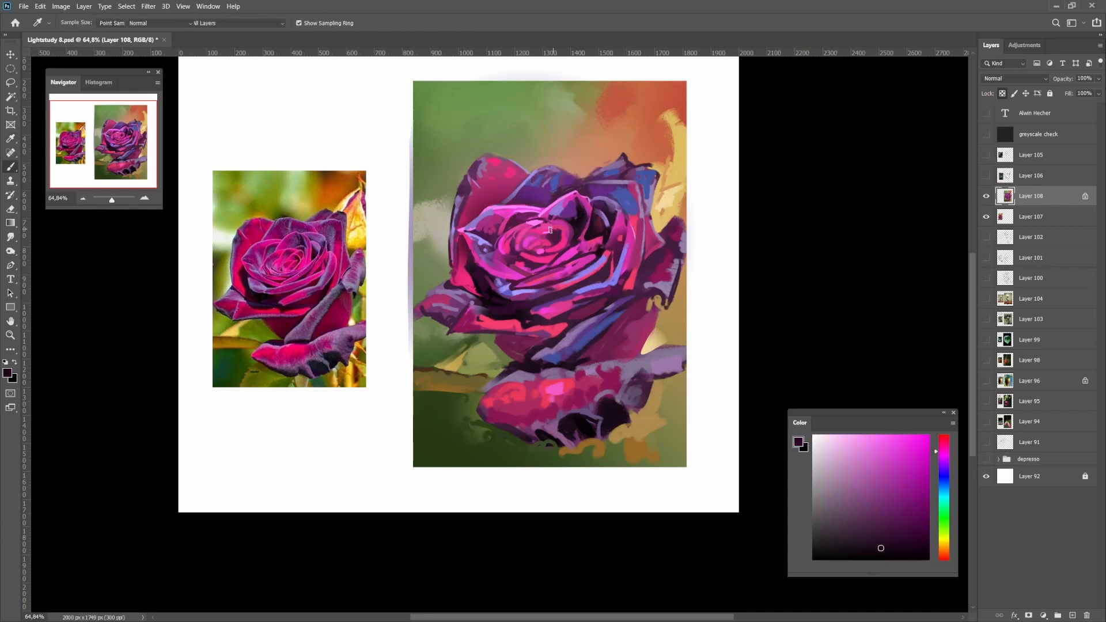
{"action": "key", "text": "l"}
{"action": "key", "text": "b"}
{"action": "mouse_move", "coordinate": [538, 228]}
{"action": "left_mouse_down"}
{"action": "mouse_move", "coordinate": [524, 244]}
{"action": "mouse_move", "coordinate": [539, 242]}
{"action": "mouse_move", "coordinate": [512, 246]}
{"action": "mouse_move", "coordinate": [502, 299]}
{"action": "mouse_move", "coordinate": [551, 266]}
{"action": "mouse_move", "coordinate": [598, 263]}
{"action": "left_mouse_up"}
{"action": "key", "text": "l"}
{"action": "key", "text": "g"}
{"action": "key", "text": "ctrl+d"}
Refine the folds left of the rose's centre with sampled dark purple and magenta, lassoing a small patch beside the outer petal
{"action": "key", "text": "b"}
{"action": "left_click", "coordinate": [530, 267], "text": "alt"}
{"action": "left_click", "coordinate": [524, 272], "text": "alt"}
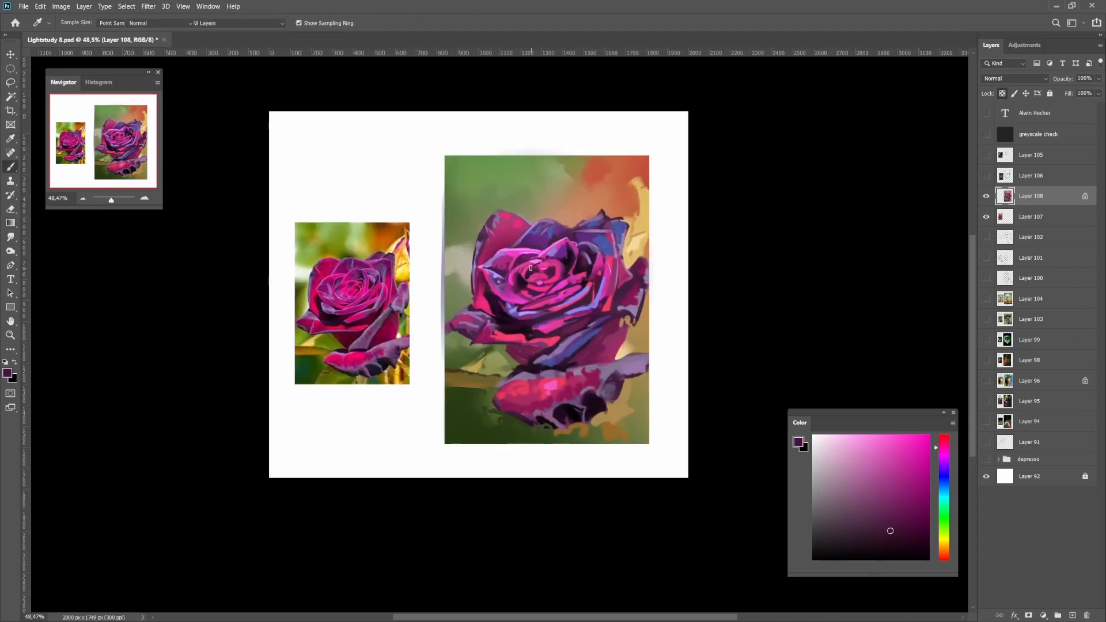
{"action": "left_click", "coordinate": [521, 270], "text": "alt"}
{"action": "left_click", "coordinate": [516, 270], "text": "alt"}
{"action": "key", "text": "l"}
{"action": "mouse_move", "coordinate": [512, 258]}
{"action": "left_mouse_down"}
{"action": "mouse_move", "coordinate": [505, 278]}
{"action": "mouse_move", "coordinate": [512, 260]}
{"action": "mouse_move", "coordinate": [493, 271]}
{"action": "mouse_move", "coordinate": [486, 262]}
{"action": "mouse_move", "coordinate": [506, 258]}
{"action": "left_mouse_up"}
{"action": "key", "text": "b"}
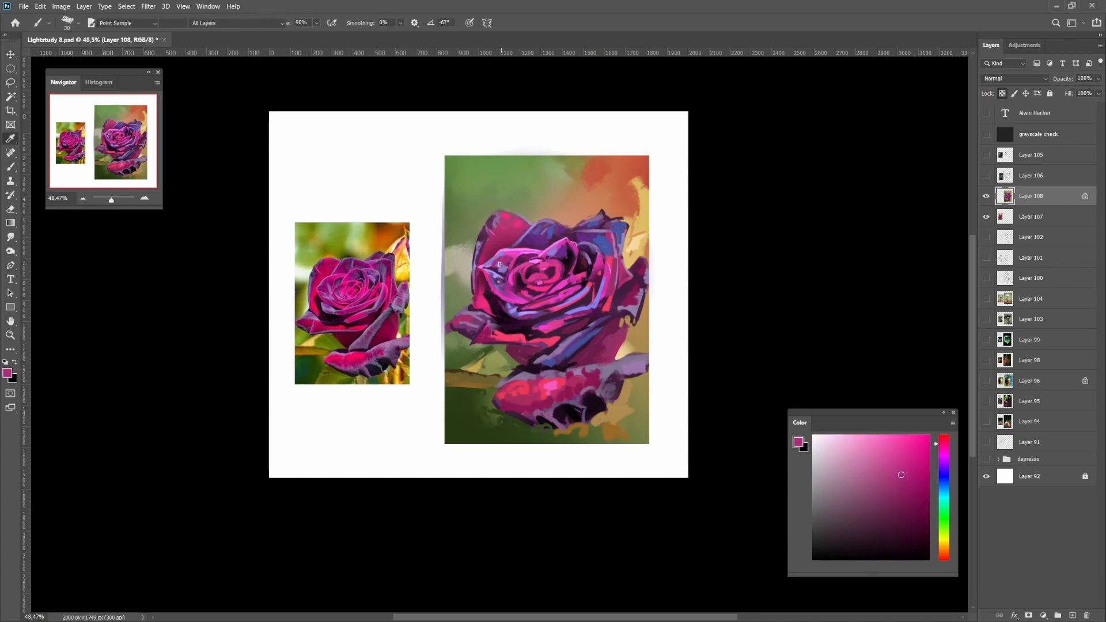
Brush muted violet highlights along the upper rim of the bottom petal, alternating with magenta tones sampled from the petal
{"action": "scroll", "coordinate": [522, 277], "scroll_direction": "down", "scroll_amount": 5}
{"action": "scroll", "coordinate": [583, 319], "scroll_direction": "up", "scroll_amount": 5}
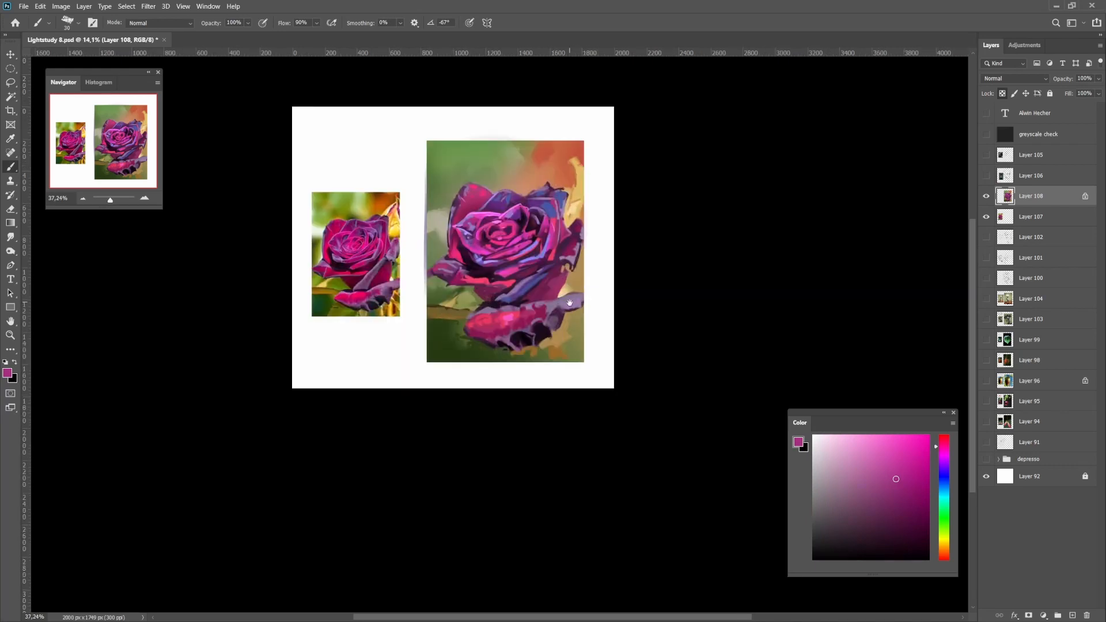
{"action": "left_click", "coordinate": [573, 299], "text": "alt"}
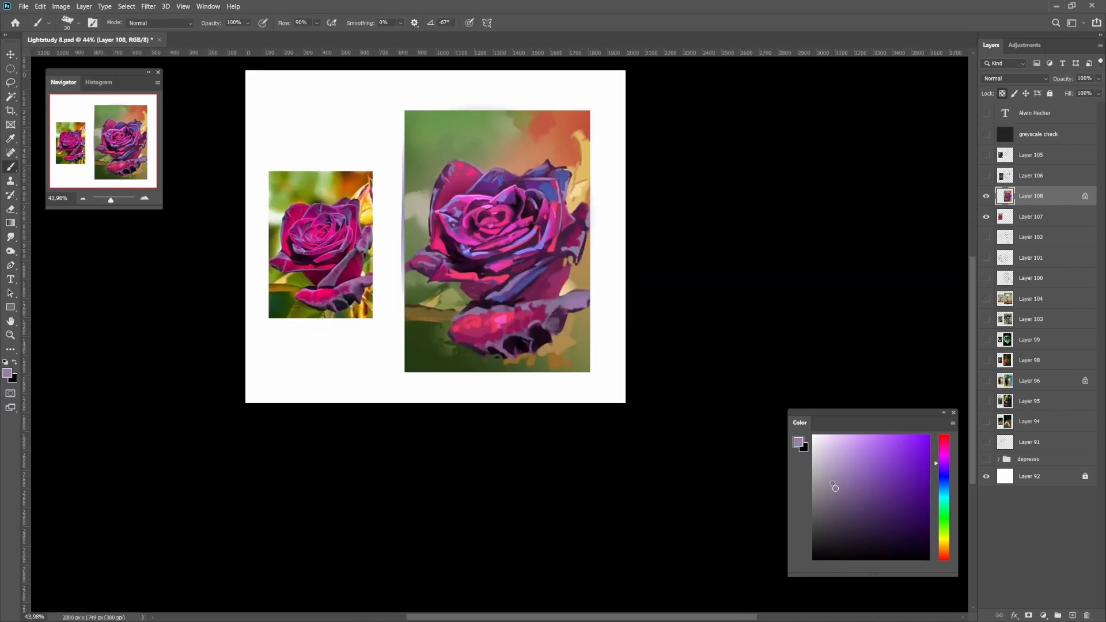
{"action": "left_click", "coordinate": [832, 462]}
{"action": "left_click", "coordinate": [533, 308], "text": "alt"}
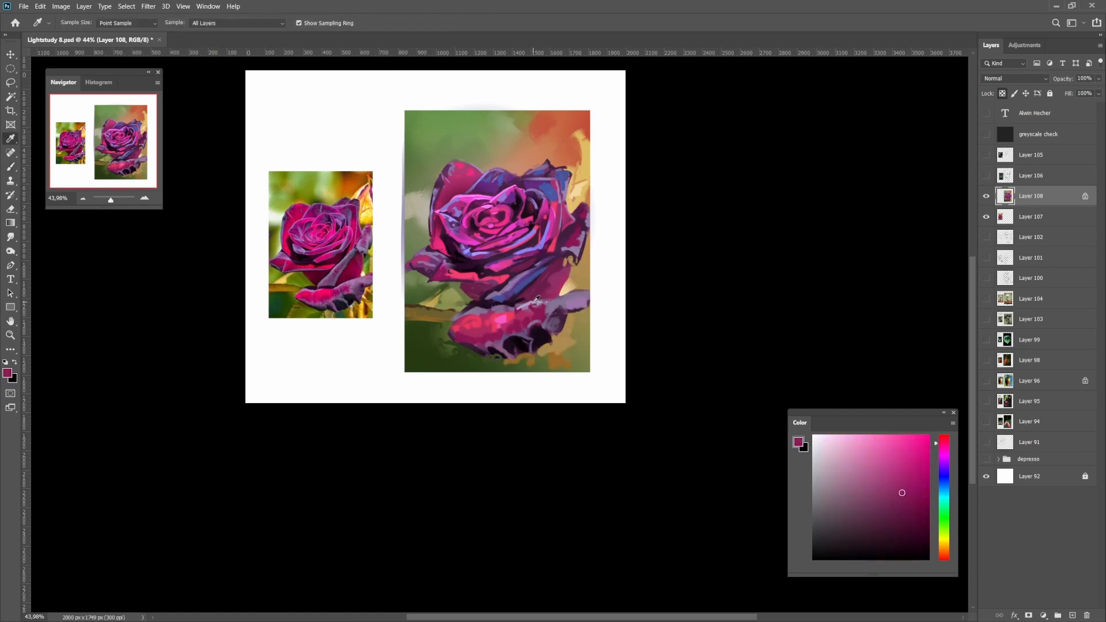
{"action": "left_click", "coordinate": [530, 303], "text": "alt"}
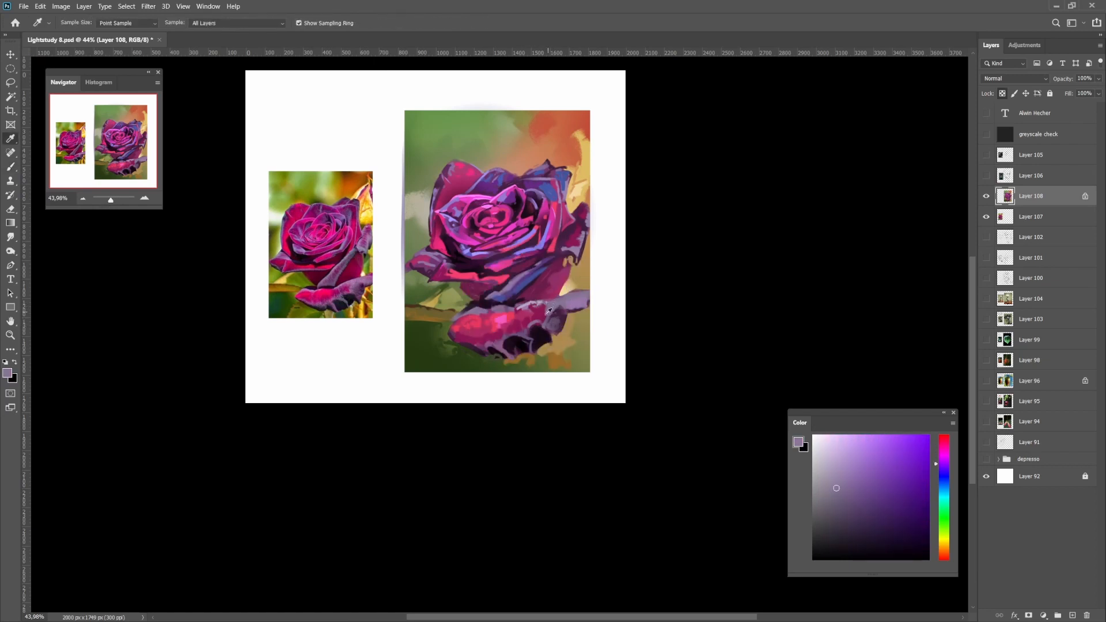
{"action": "left_click", "coordinate": [520, 331], "text": "alt"}
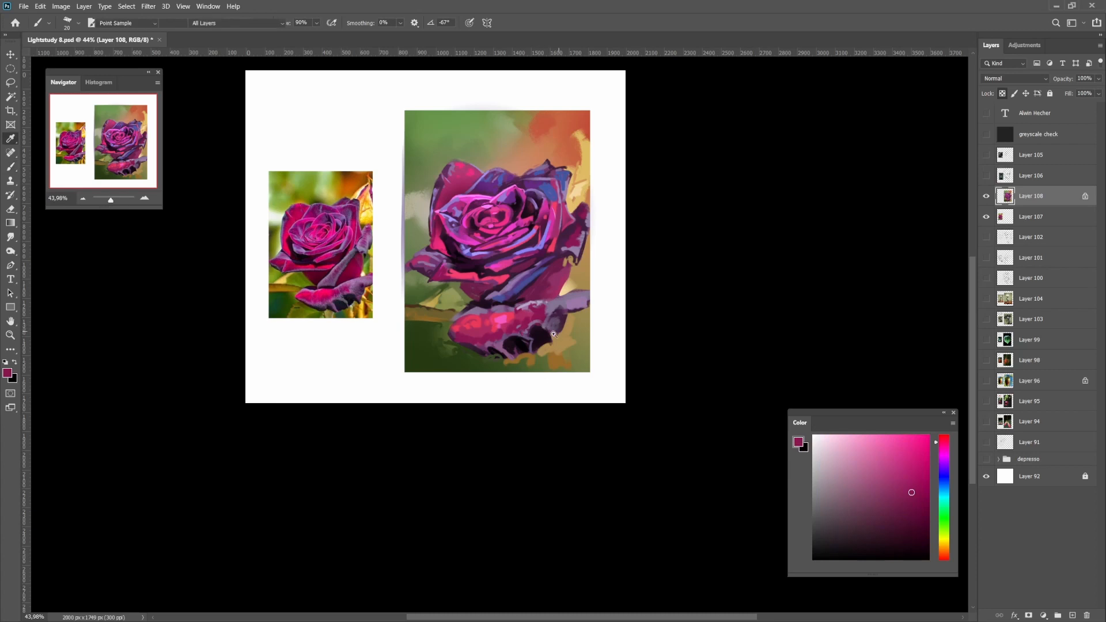
Blend the upper part of the bottom petal below its violet rim with sampled magenta brush strokes
{"action": "scroll", "coordinate": [561, 335], "scroll_direction": "down", "scroll_amount": 3}
{"action": "scroll", "coordinate": [539, 323], "scroll_direction": "up", "scroll_amount": 3}
{"action": "left_click", "coordinate": [545, 328], "text": "alt"}
{"action": "scroll", "coordinate": [545, 326], "scroll_direction": "up", "scroll_amount": 2}
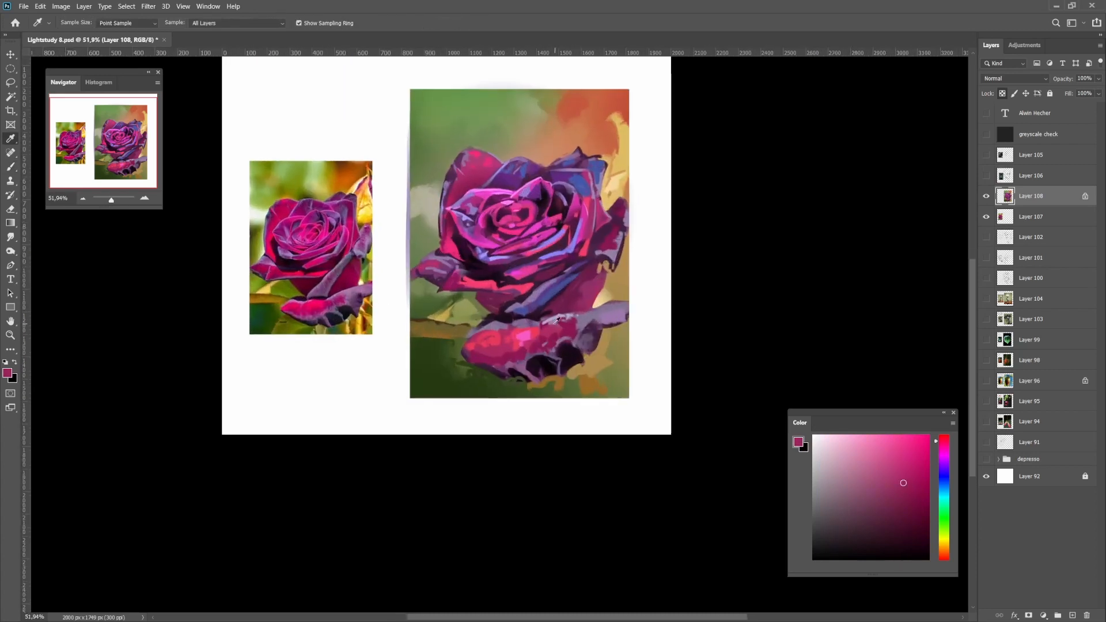
{"action": "left_click", "coordinate": [548, 322], "text": "alt"}
{"action": "left_click_drag", "start_coordinate": [551, 324], "coordinate": [555, 335]}
{"action": "left_click", "coordinate": [560, 332], "text": "alt"}
{"action": "scroll", "coordinate": [561, 333], "scroll_direction": "down", "scroll_amount": 1}
{"action": "scroll", "coordinate": [561, 333], "scroll_direction": "down", "scroll_amount": 2}
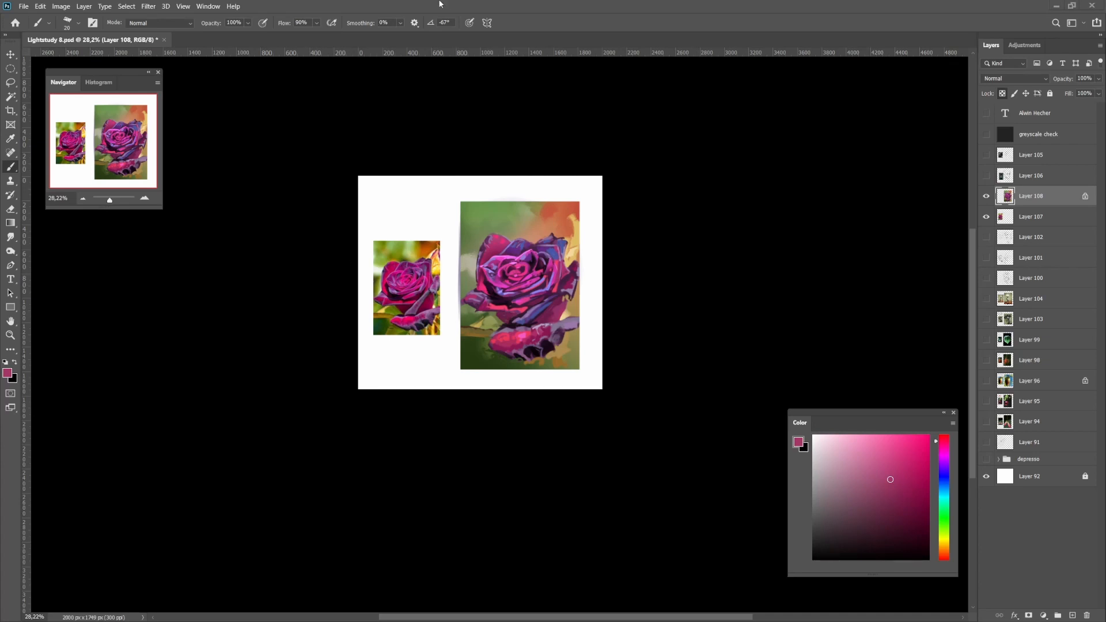
{"action": "scroll", "coordinate": [480, 254], "scroll_direction": "up", "scroll_amount": 3}
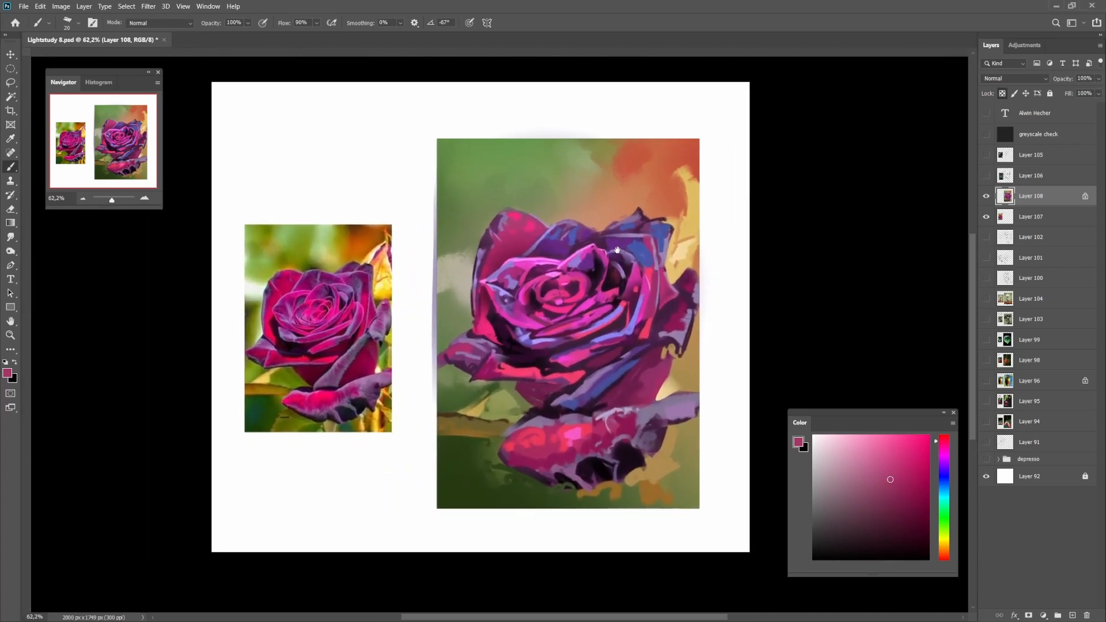
{"action": "key", "text": "ctrl+r"}
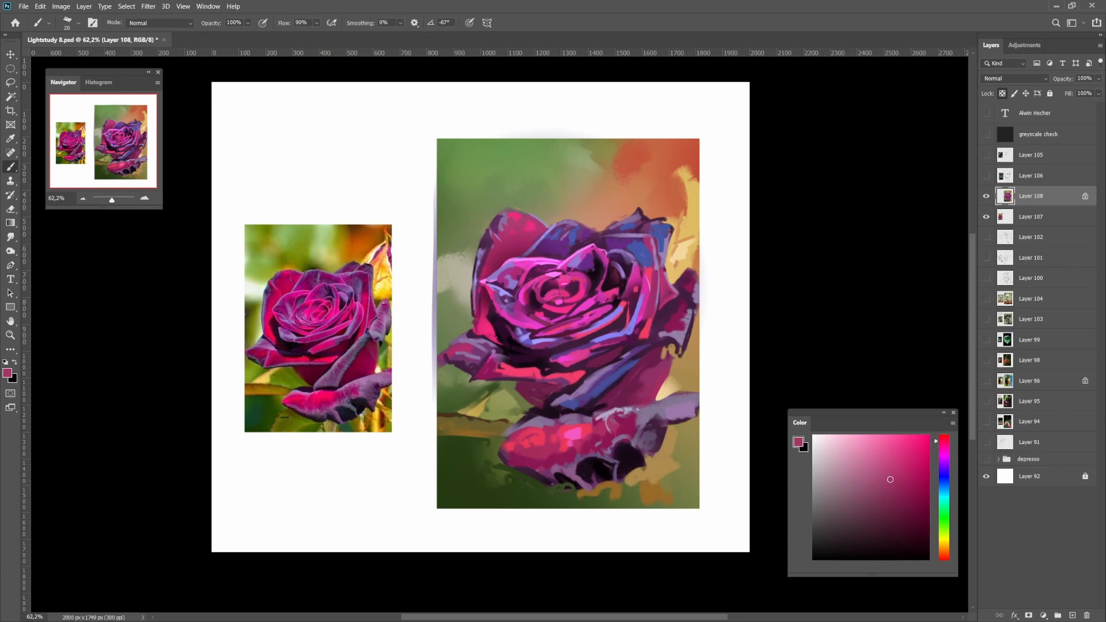